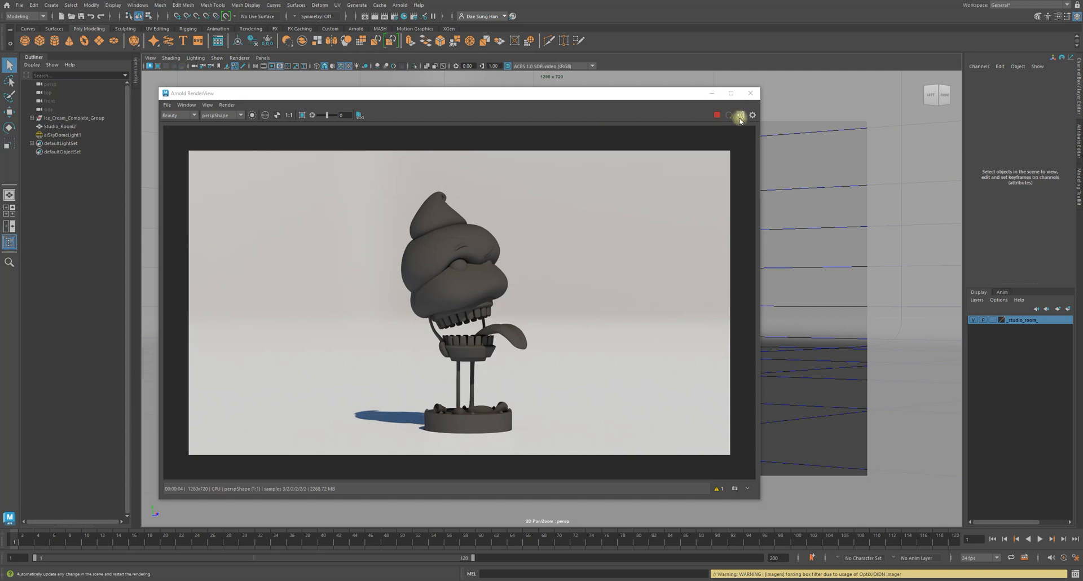
- Review the Arnold sampling, ray depth and imager settings in the Render Settings, and close them
click(742, 116)
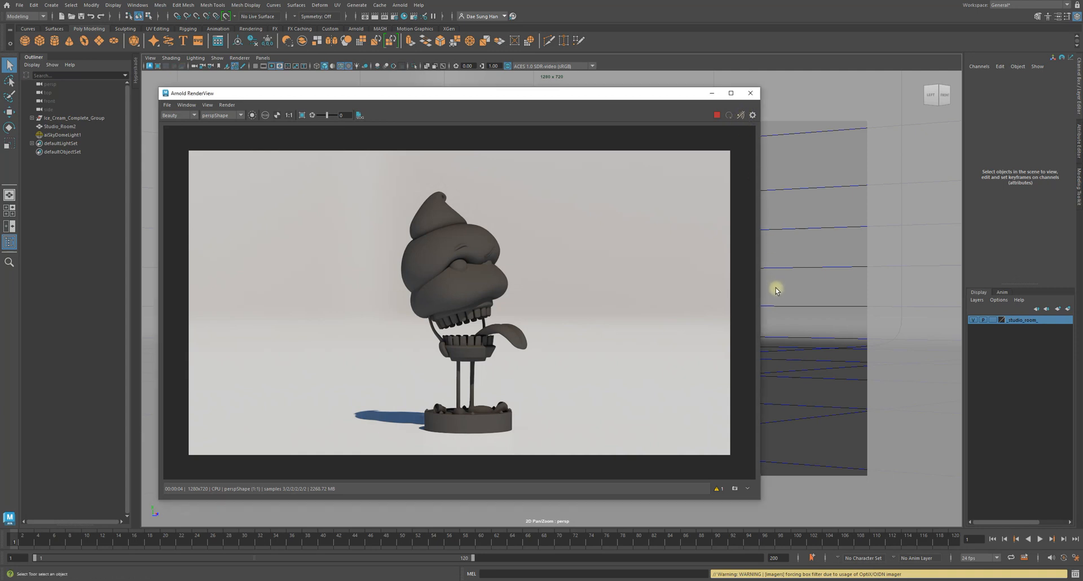
click(394, 15)
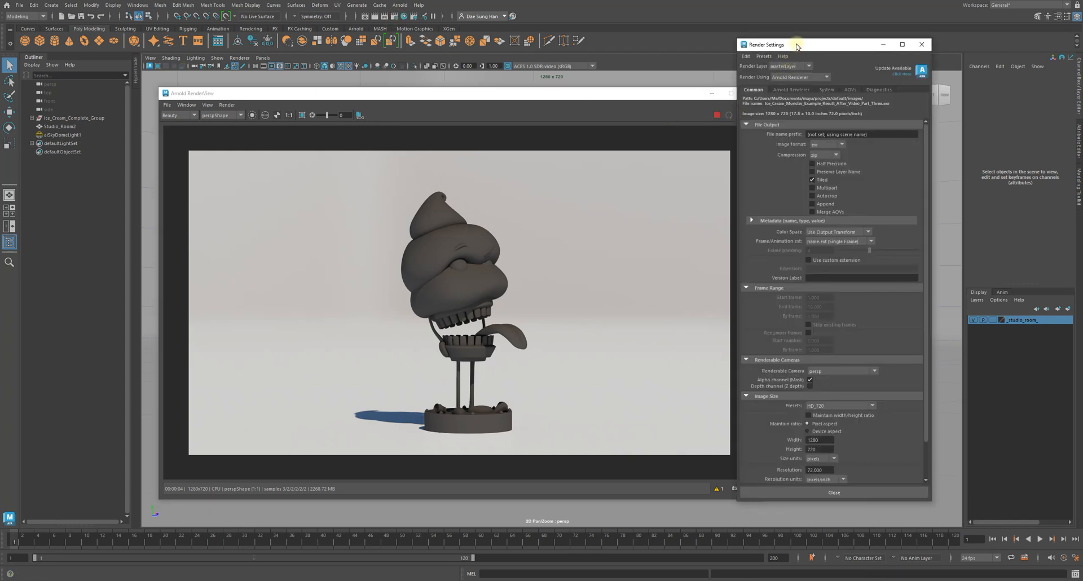
drag(797, 46, 384, 54)
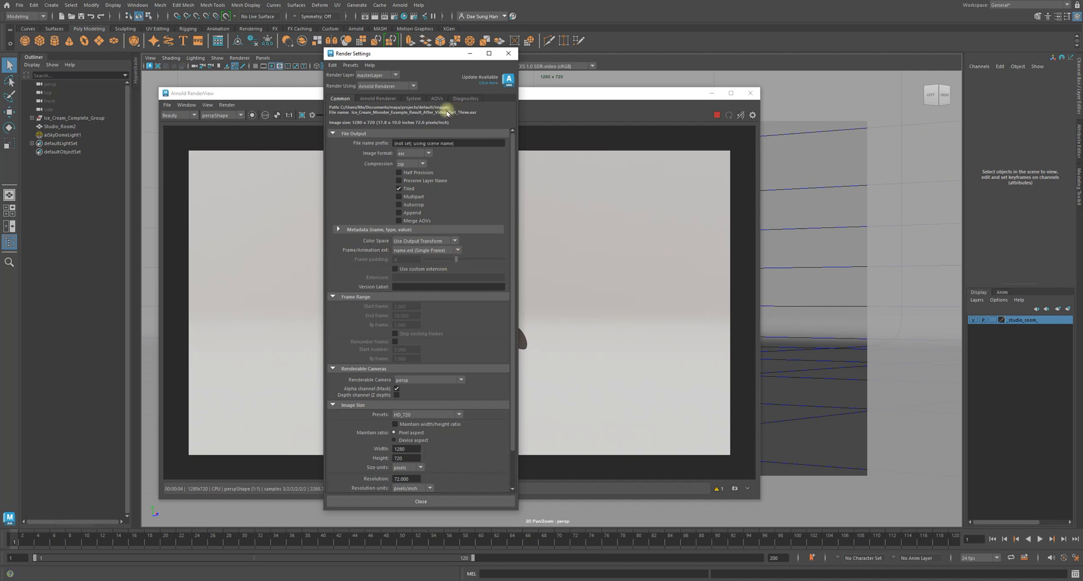
click(368, 99)
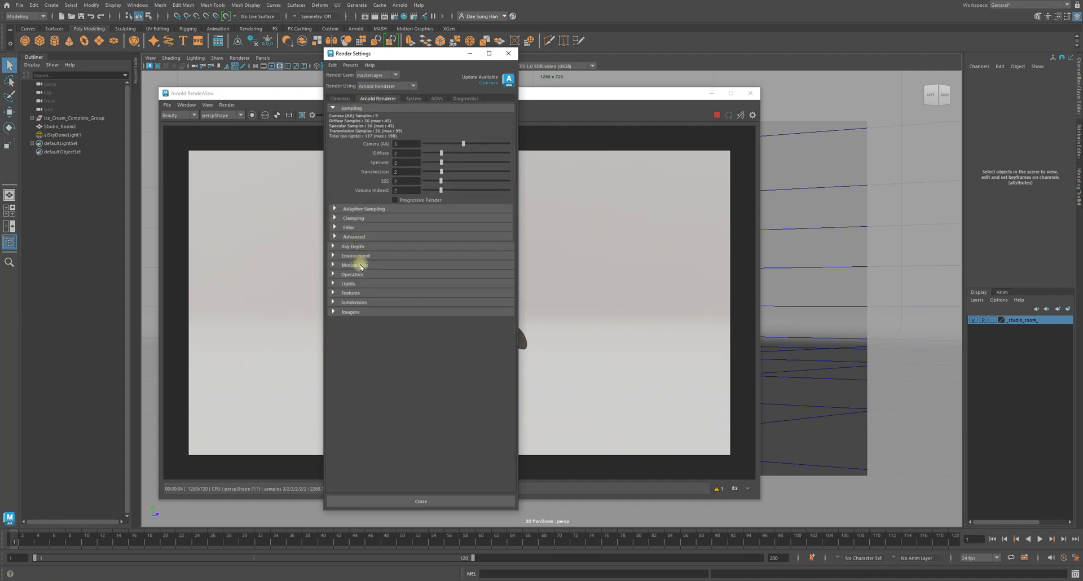
click(353, 246)
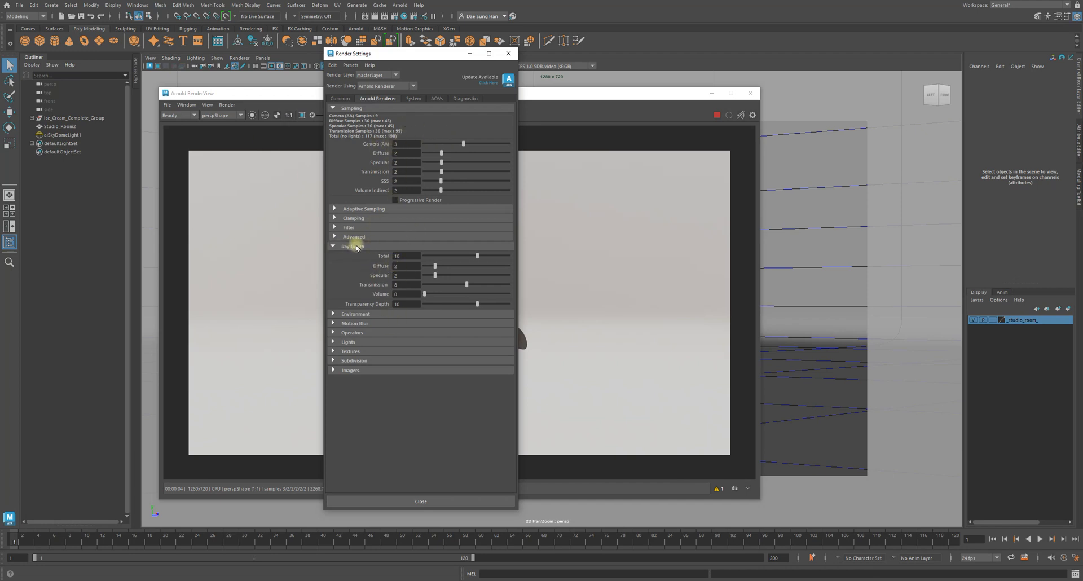
click(352, 371)
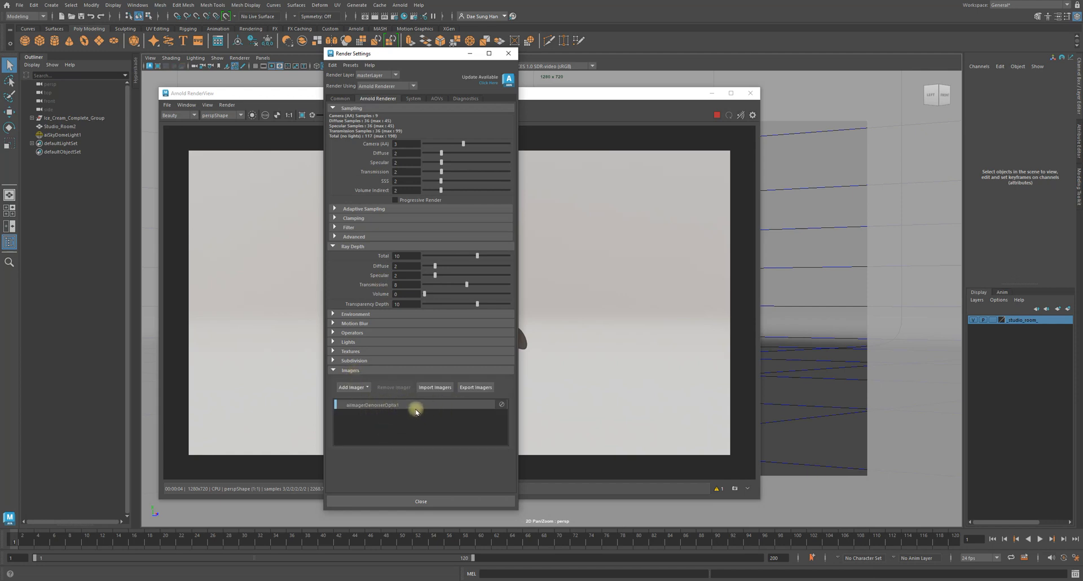
click(438, 501)
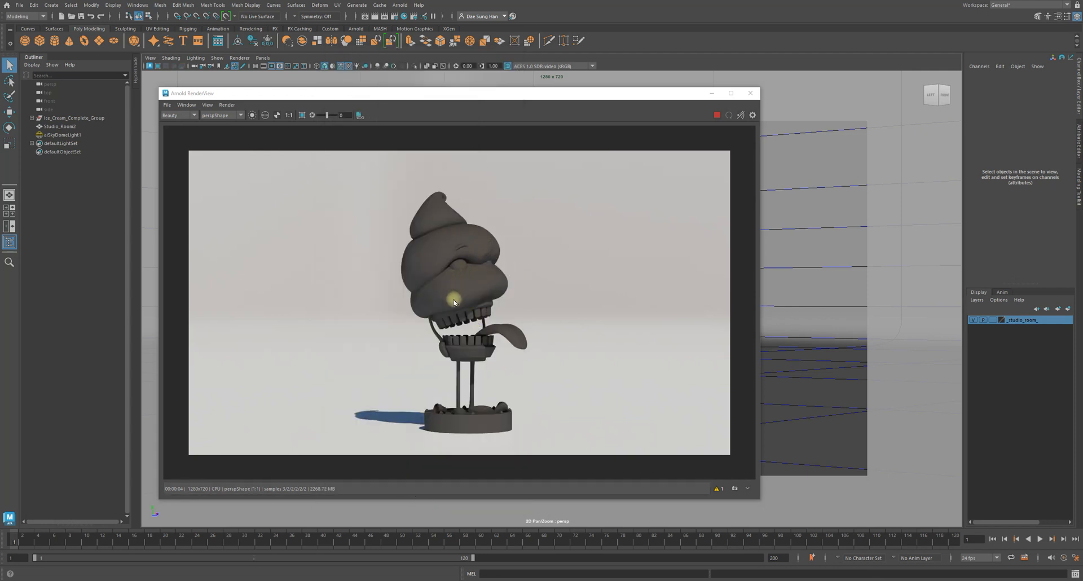
- Store a snapshot of the current render with a shorter snapshot strip, and move the render view away from the viewport
click(734, 488)
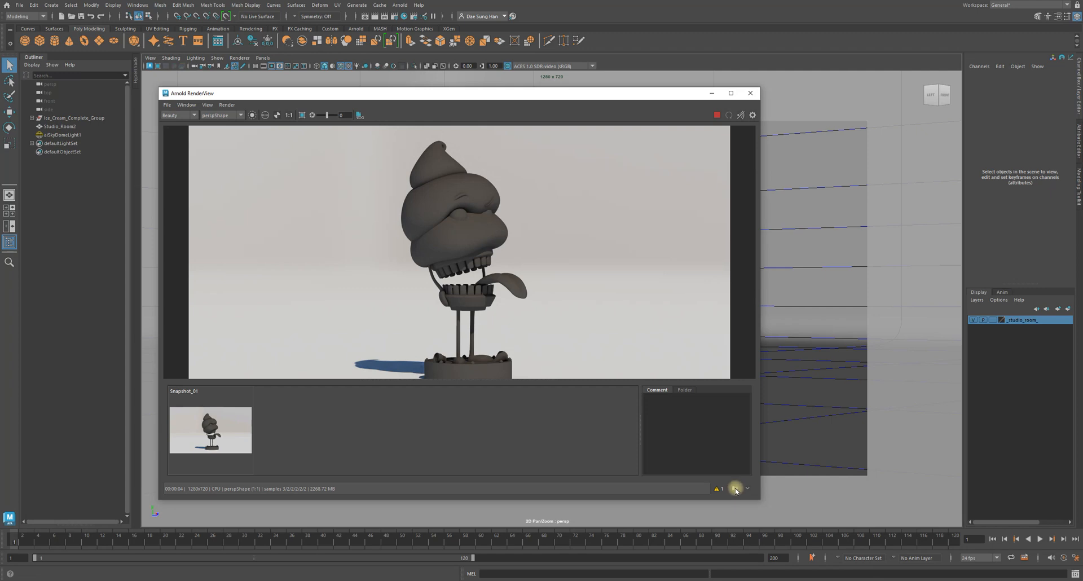
drag(506, 380, 500, 436)
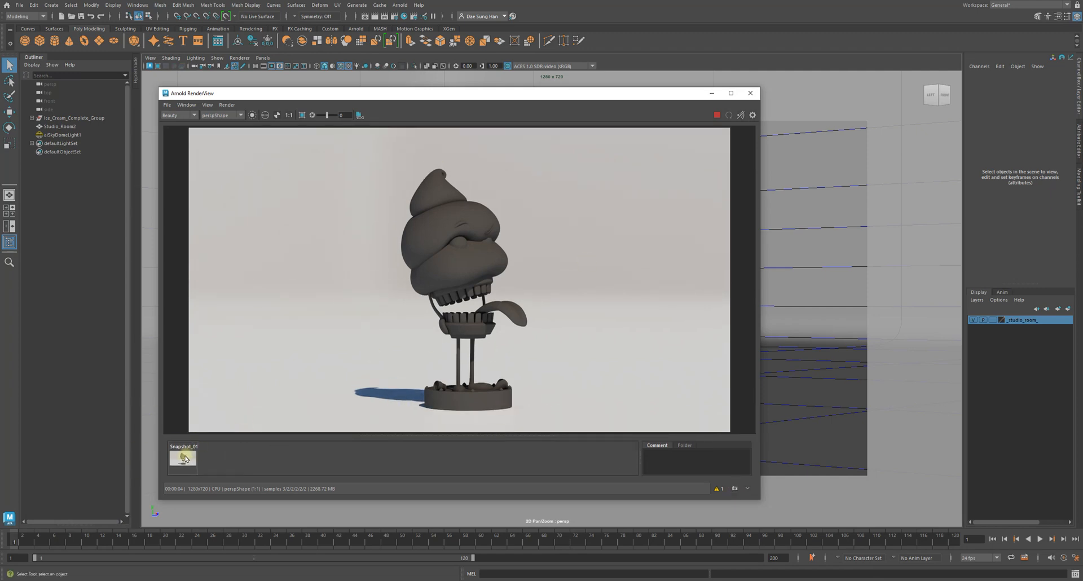
click(316, 466)
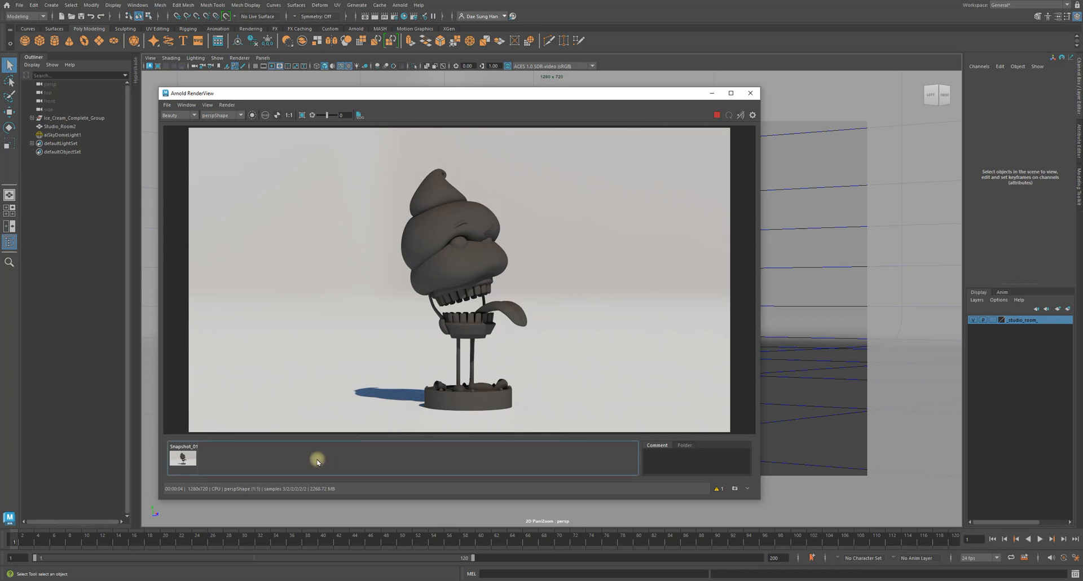
drag(368, 88, 371, 54)
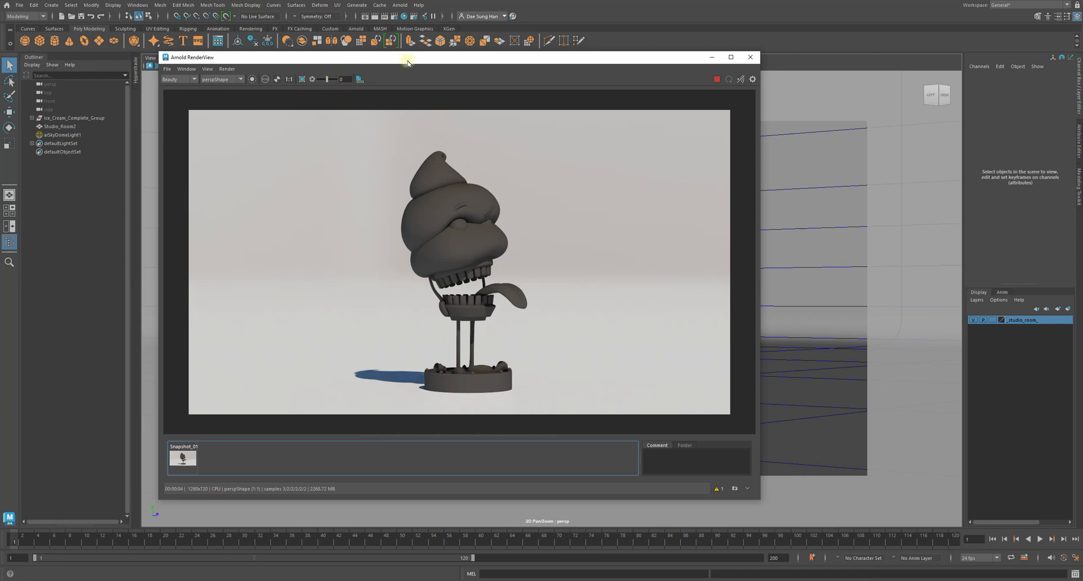
drag(407, 60, 1082, 74)
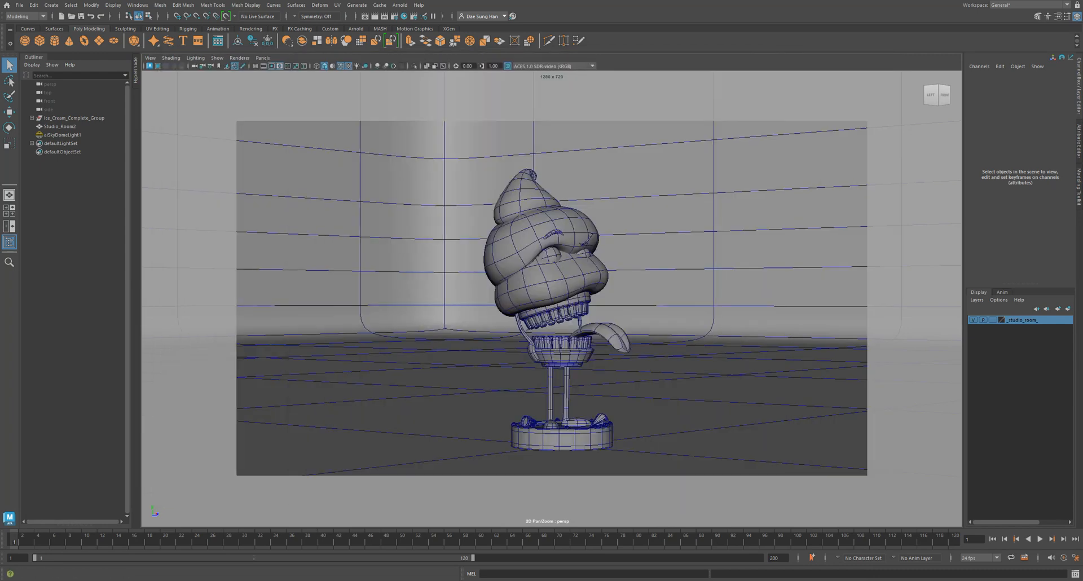
- Open the Hypershade beside the viewport and resize its areas to give the node graph more room
click(404, 18)
drag(483, 170, 567, 111)
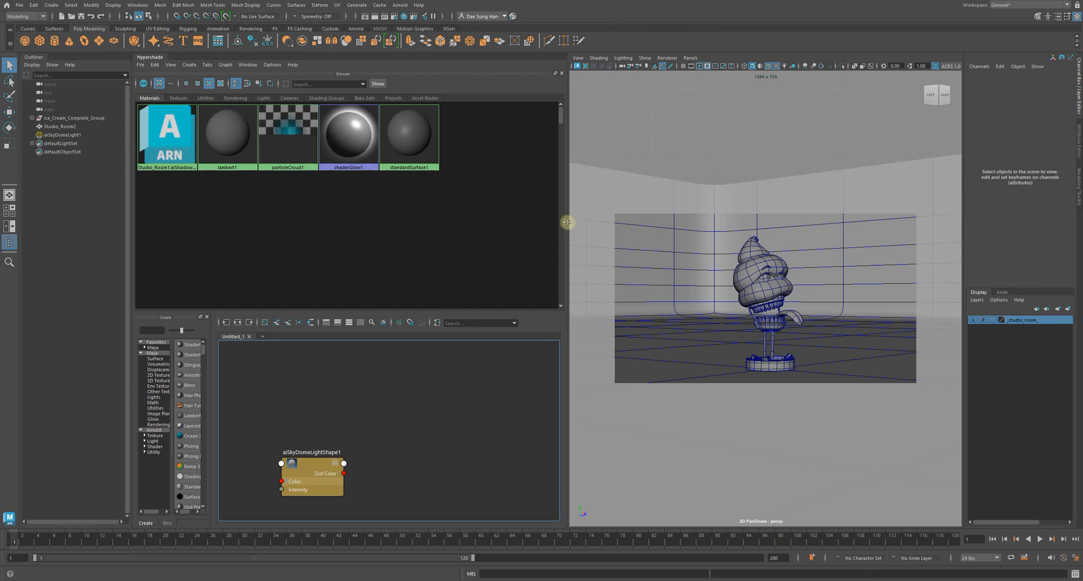
drag(567, 221, 471, 223)
drag(317, 311, 295, 191)
click(339, 285)
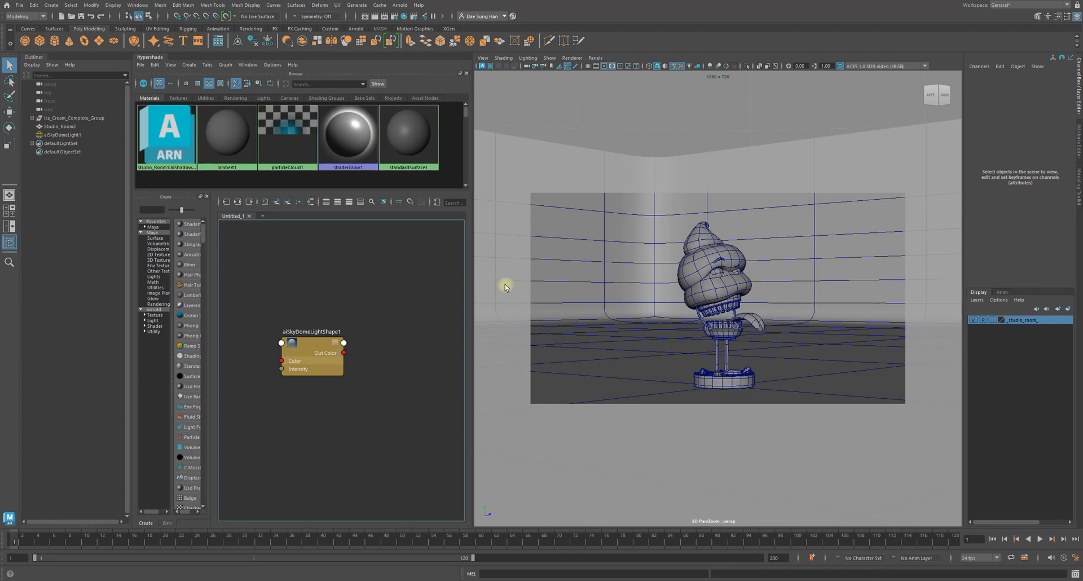
- Graph the material assigned to the middle ice cream scoop and arrange its lambert1 and shading group nodes
click(703, 260)
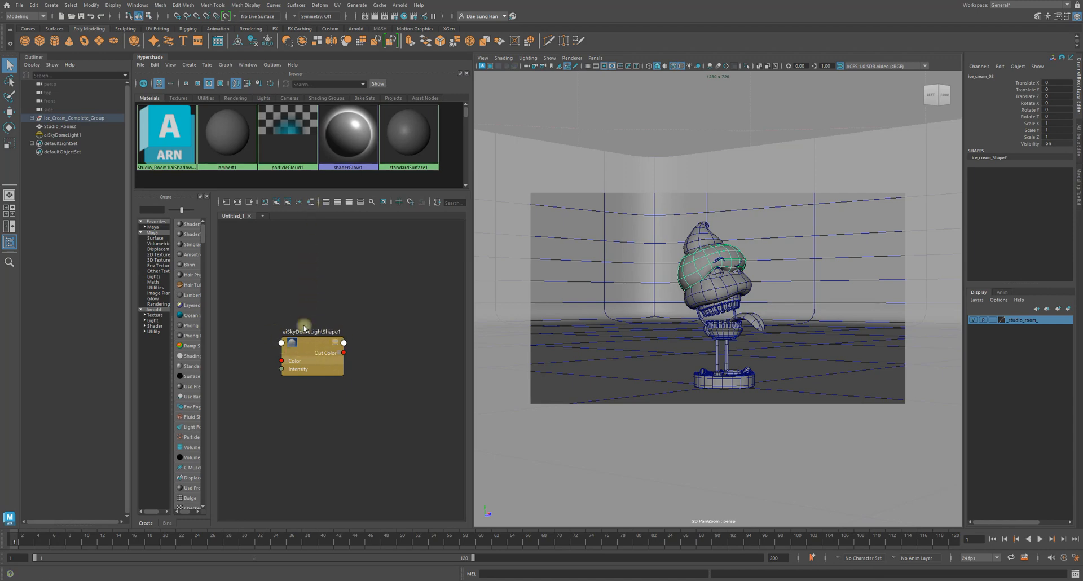
click(309, 203)
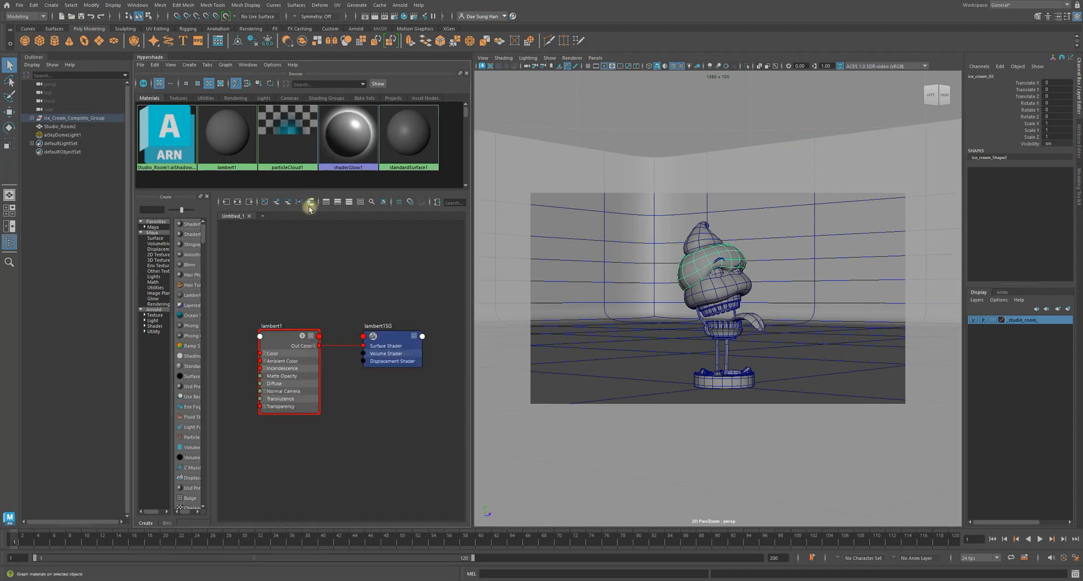
drag(282, 339, 270, 283)
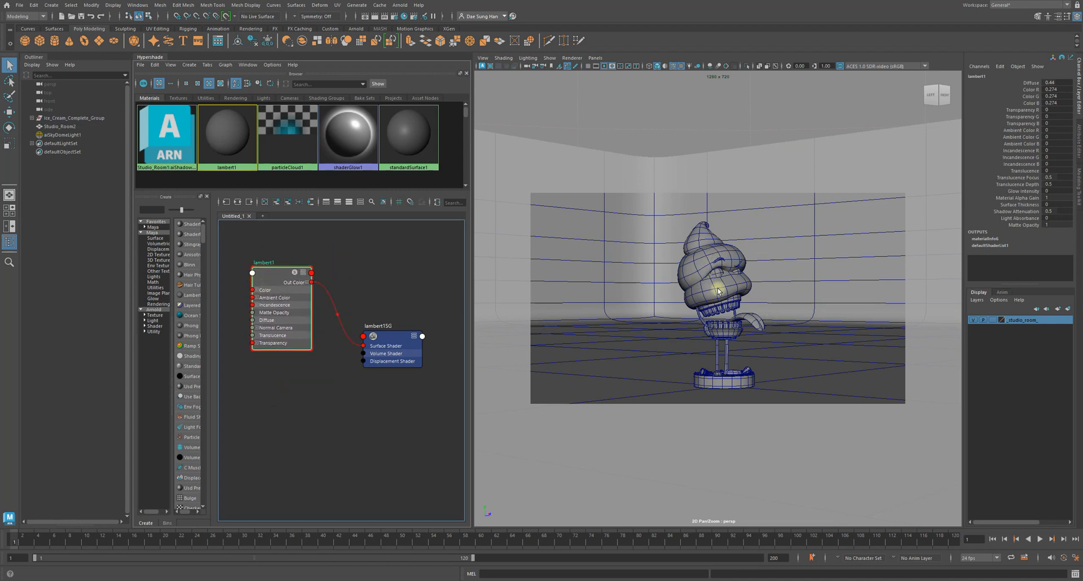
drag(405, 336, 396, 273)
drag(270, 286, 276, 262)
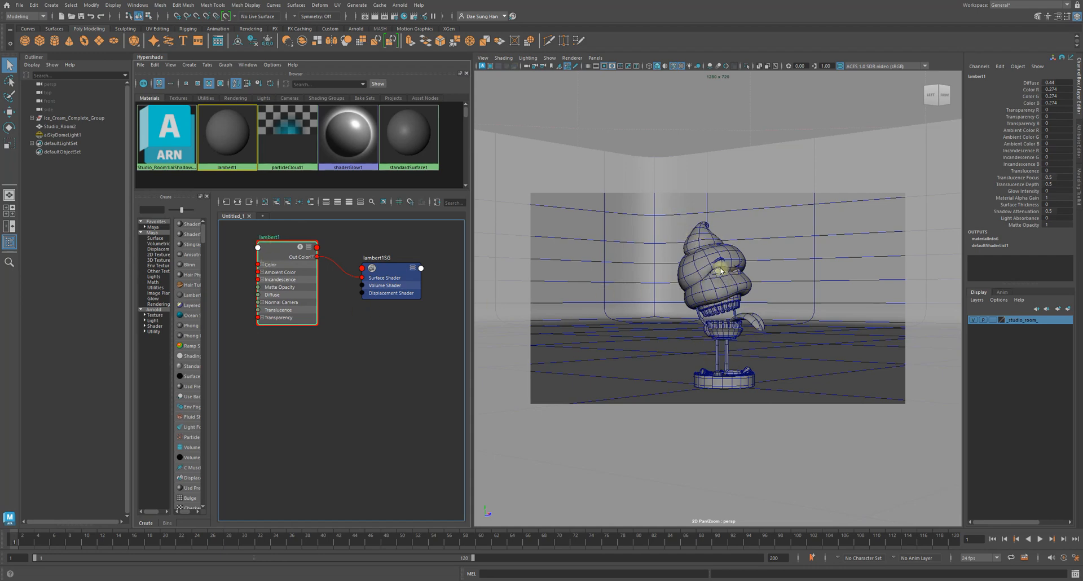
click(343, 371)
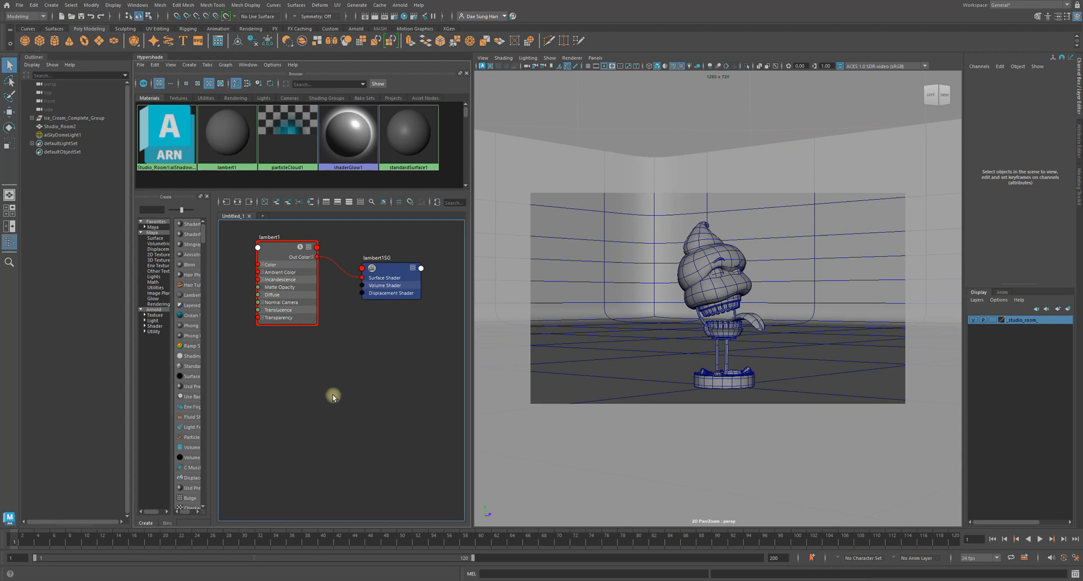
- Create an aiStandardSurface material in the node graph and place it with its shading group below lambert1
key(Tab)
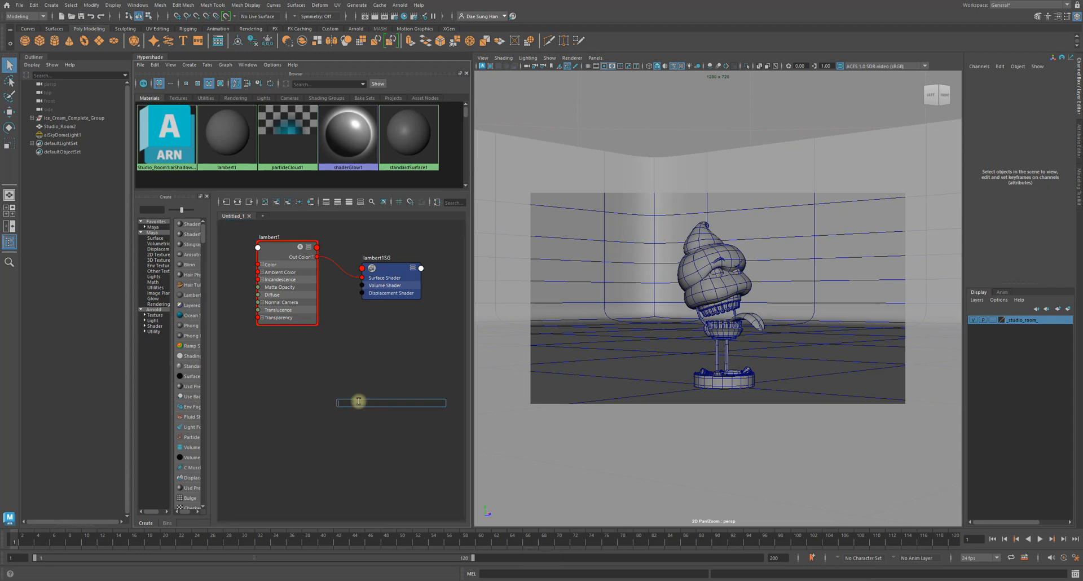
text(ai)
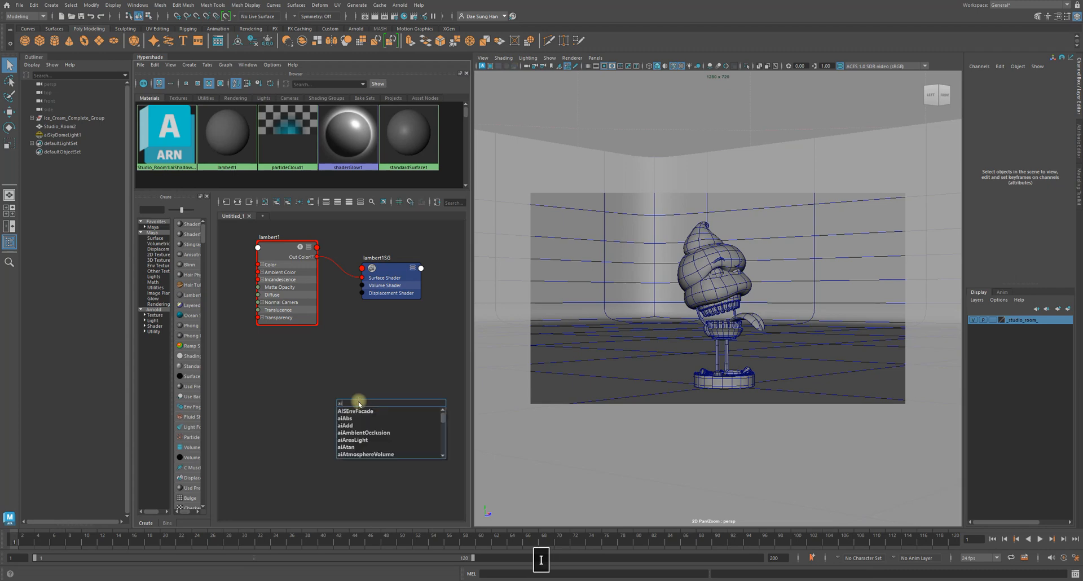
text(s)
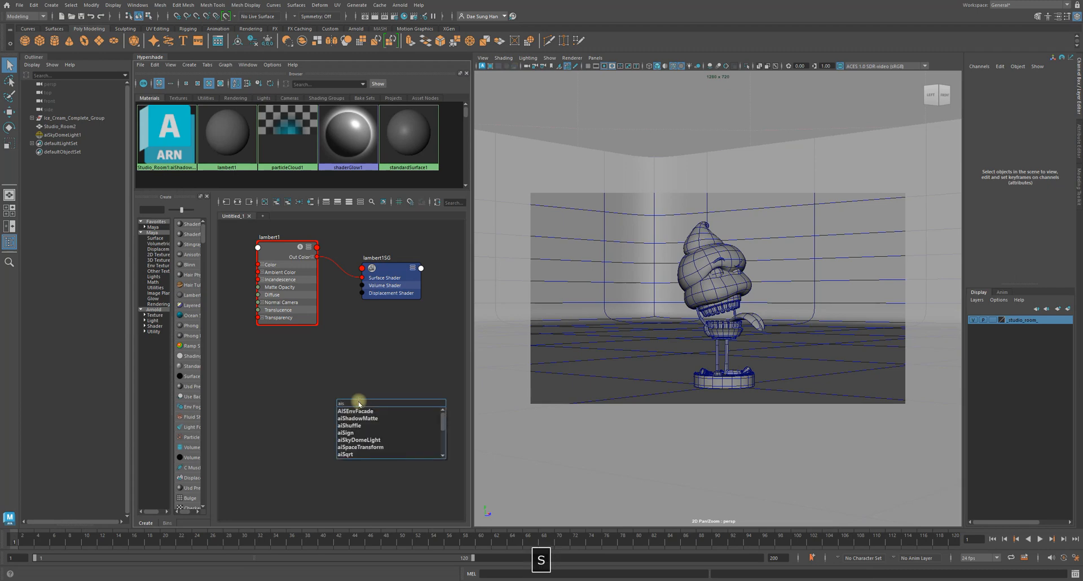
text(tand)
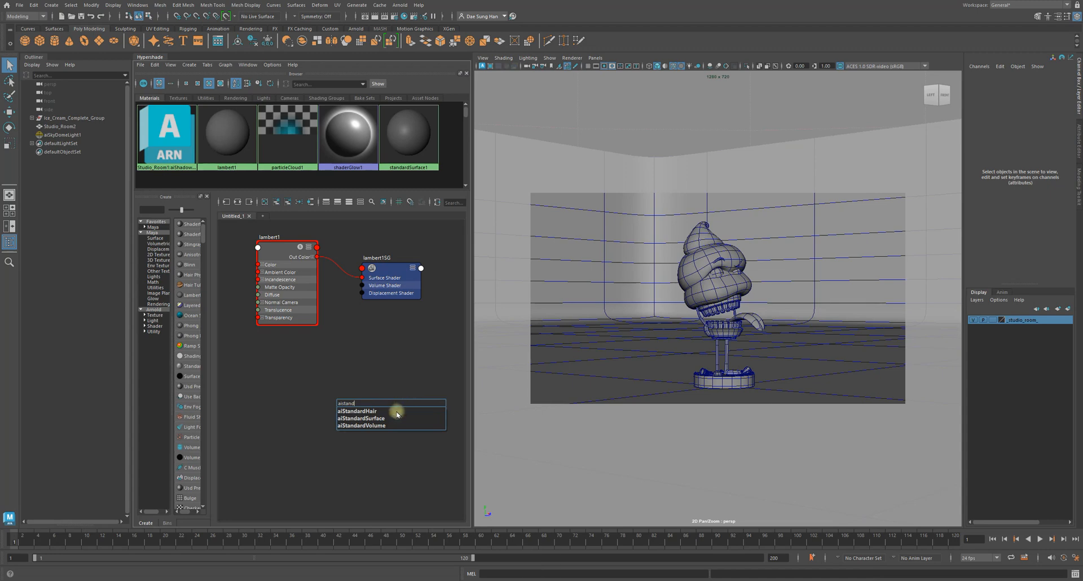
click(361, 419)
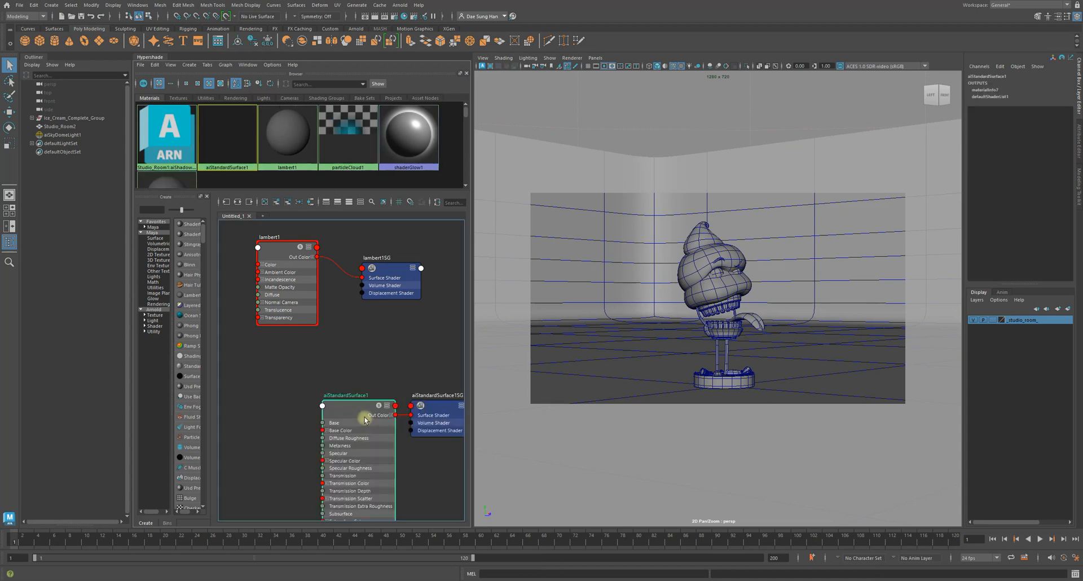
drag(431, 405, 403, 383)
drag(312, 358, 307, 350)
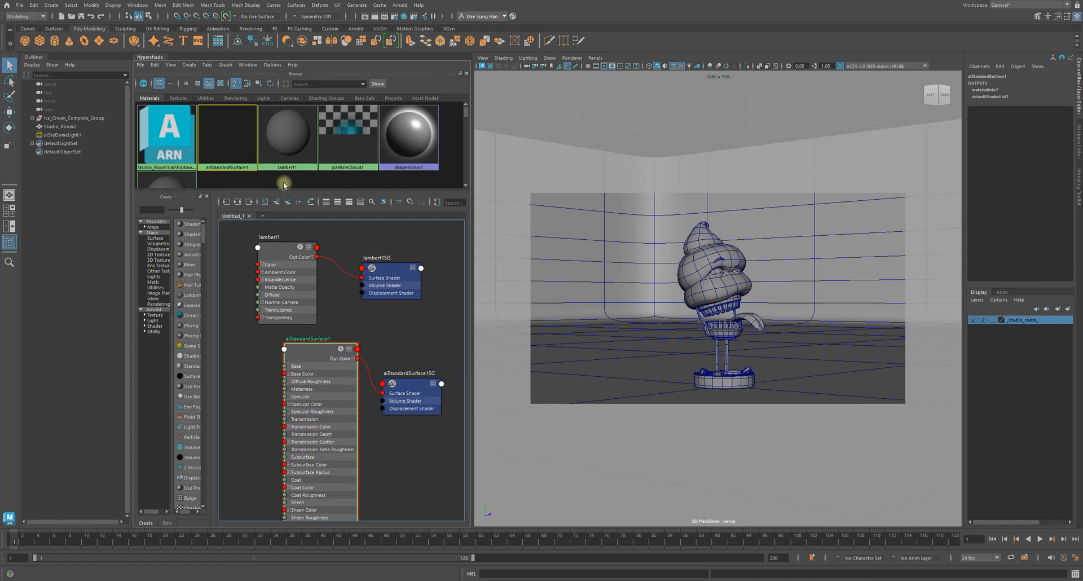
drag(283, 191, 284, 196)
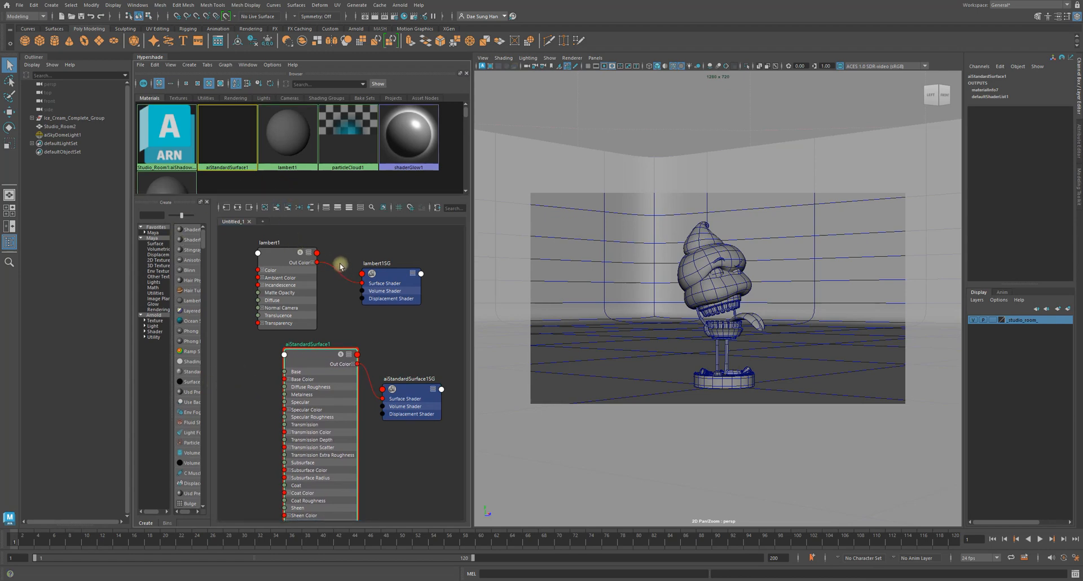
- Graph only the input and output connections of the new aiStandardSurface material and its shading group
drag(226, 379, 430, 422)
drag(316, 360, 417, 402)
click(244, 367)
mouse_move(307, 356)
mouse_down()
mouse_move(317, 370)
mouse_move(319, 355)
mouse_up()
click(238, 207)
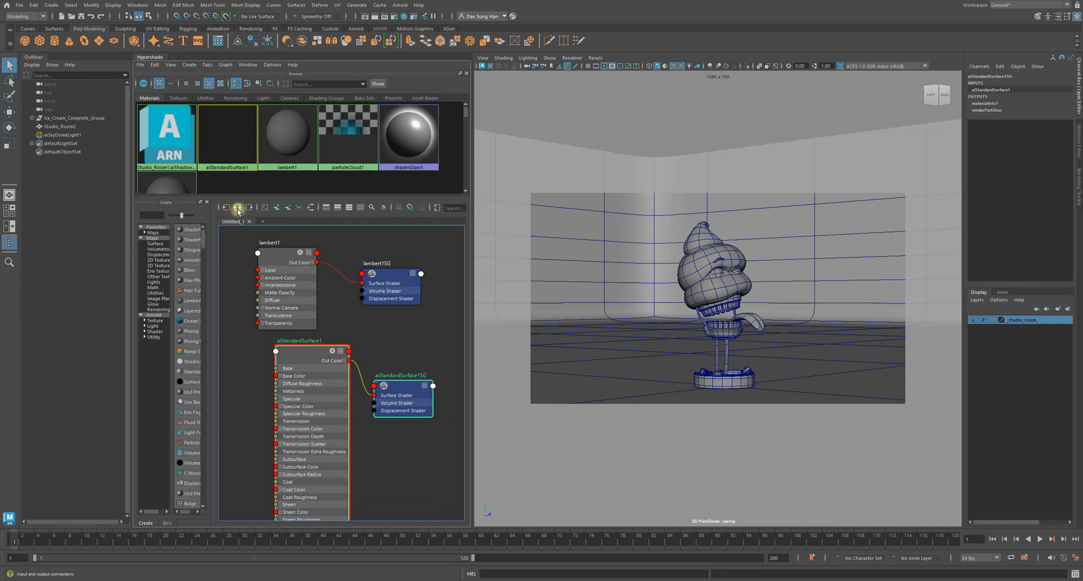
click(238, 208)
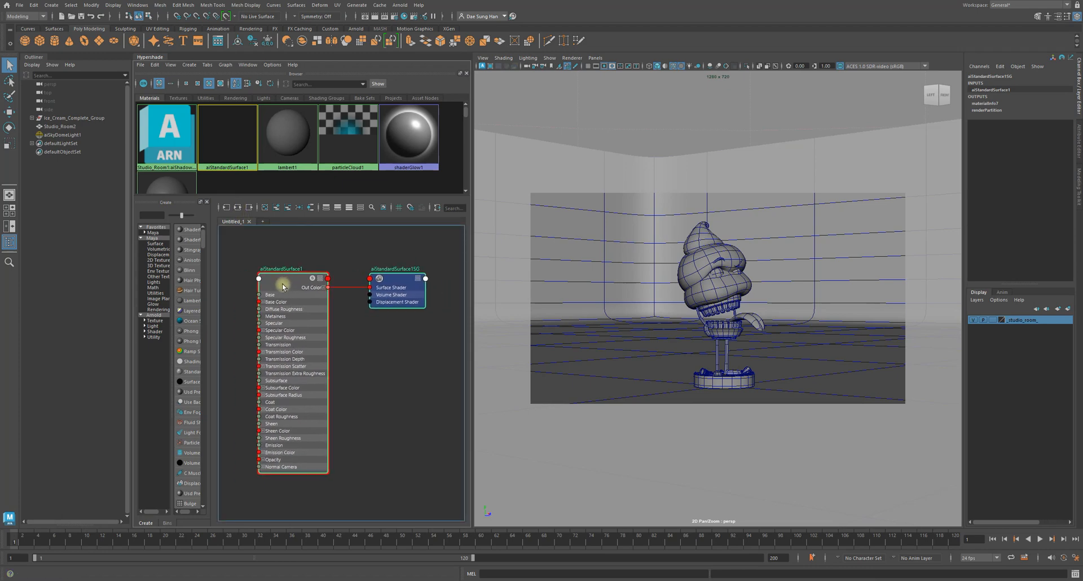
click(339, 255)
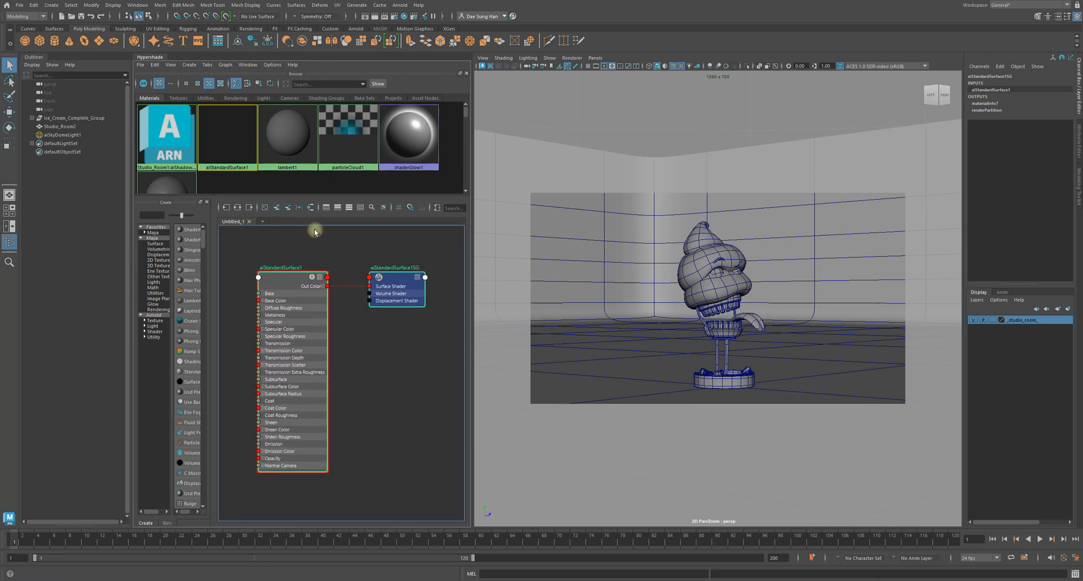
- Widen the Hypershade and move the aiStandardSurface node slightly higher in the graph
drag(472, 283, 558, 276)
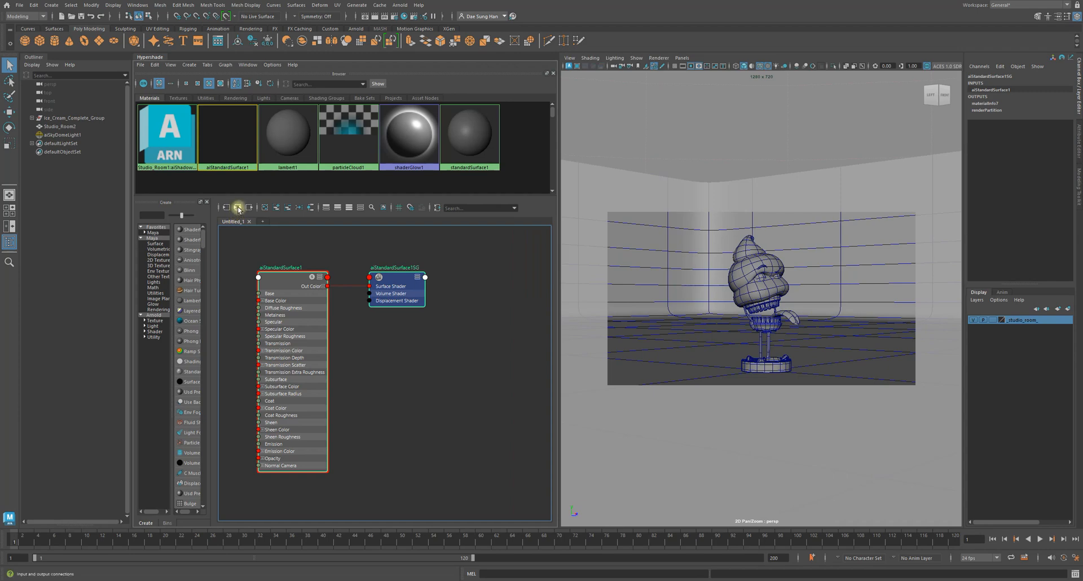
click(455, 427)
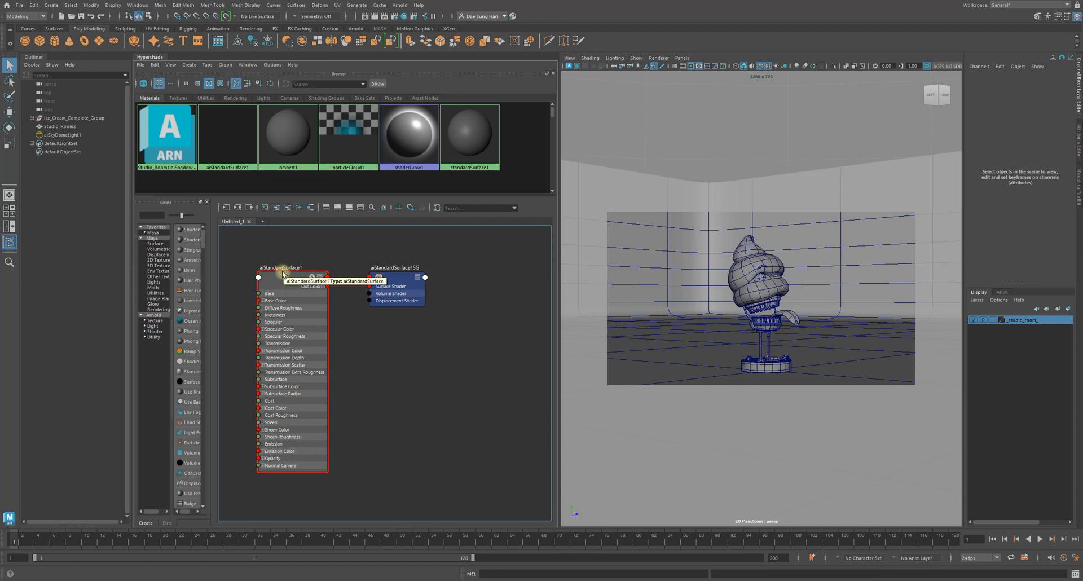
drag(286, 273, 299, 253)
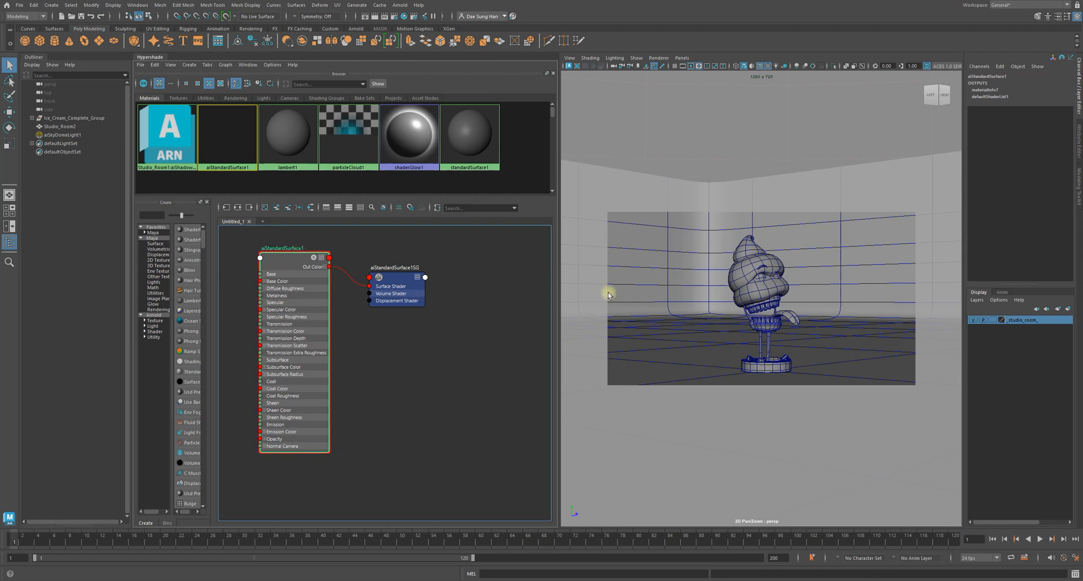
- Expand Ice_Cream_Complete_Group in the Outliner and select the group with all its parts through Bottom_Teeth_Group
click(744, 249)
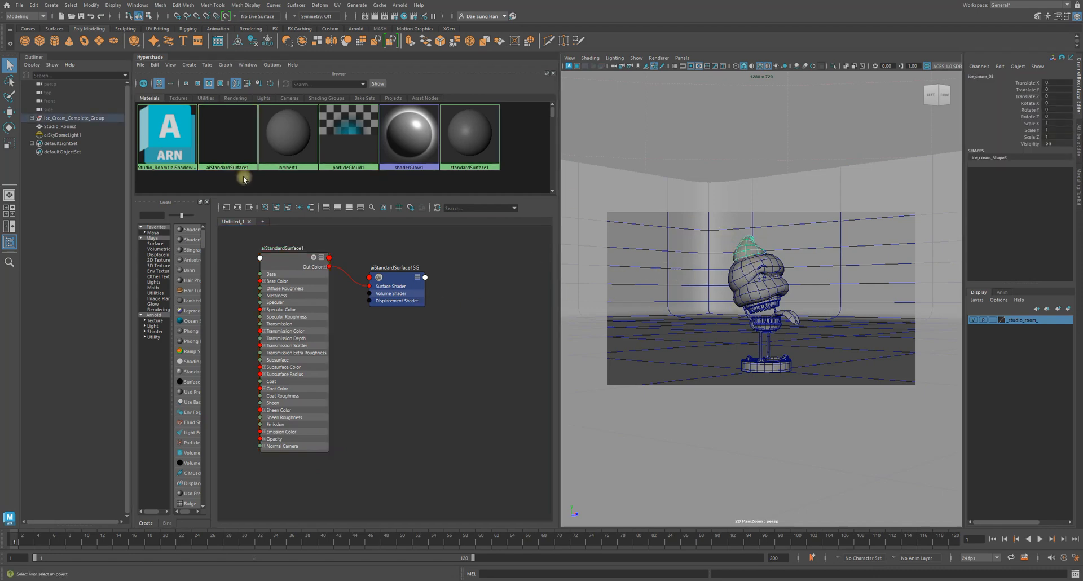
click(32, 118)
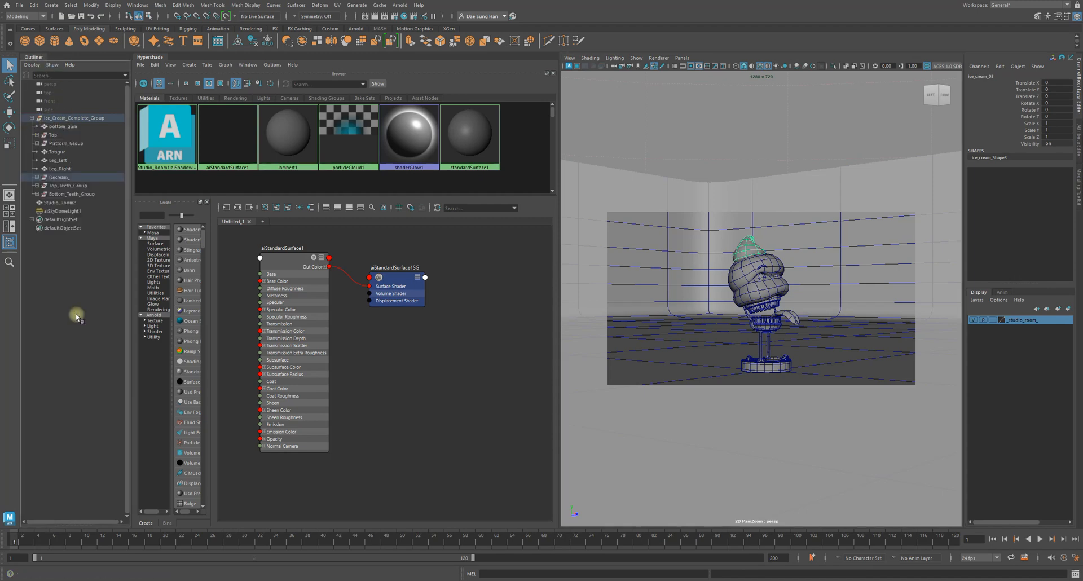
click(76, 119)
drag(76, 119, 97, 194)
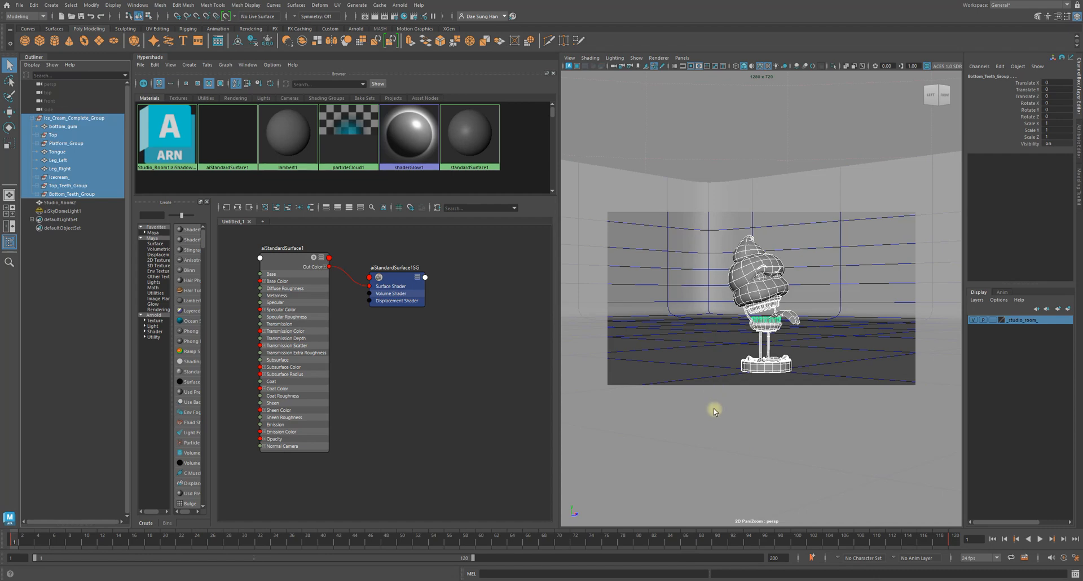
- Assign the aiStandardSurface1 material to the selected ice cream monster parts and clear the selection
right_click(285, 261)
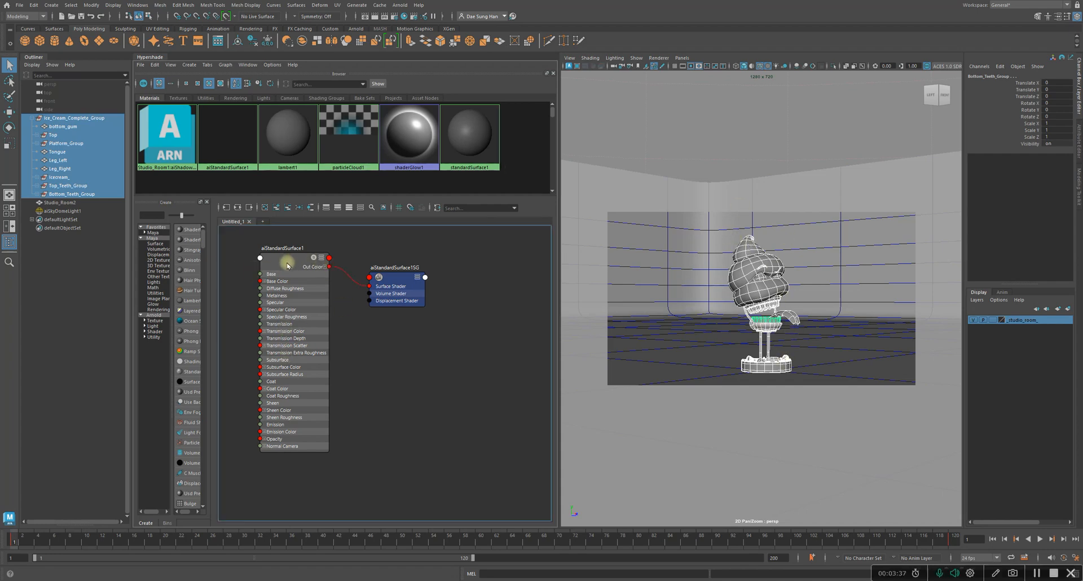
alt+middle_drag(424, 364, 360, 316)
right_click(310, 286)
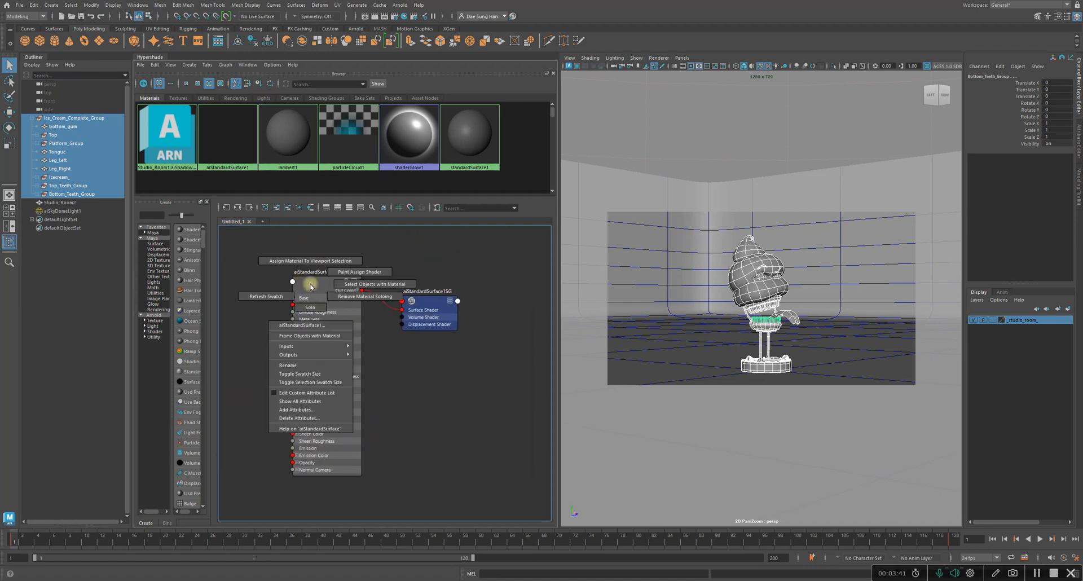
alt+middle_drag(381, 402, 395, 375)
alt+middle_drag(410, 292, 440, 341)
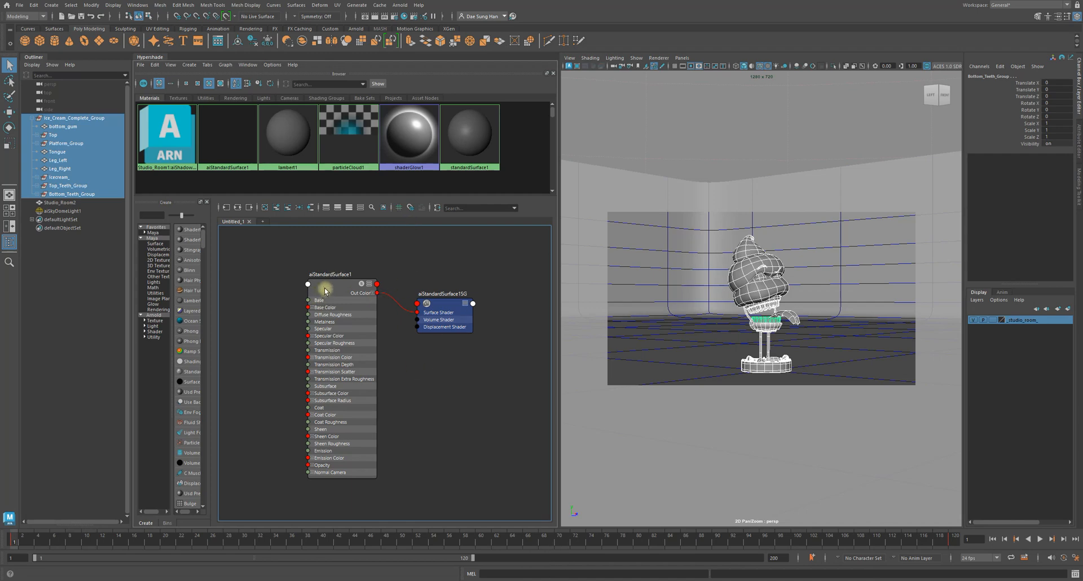
right_click(338, 297)
right_click(341, 286)
right_drag(340, 285, 349, 260)
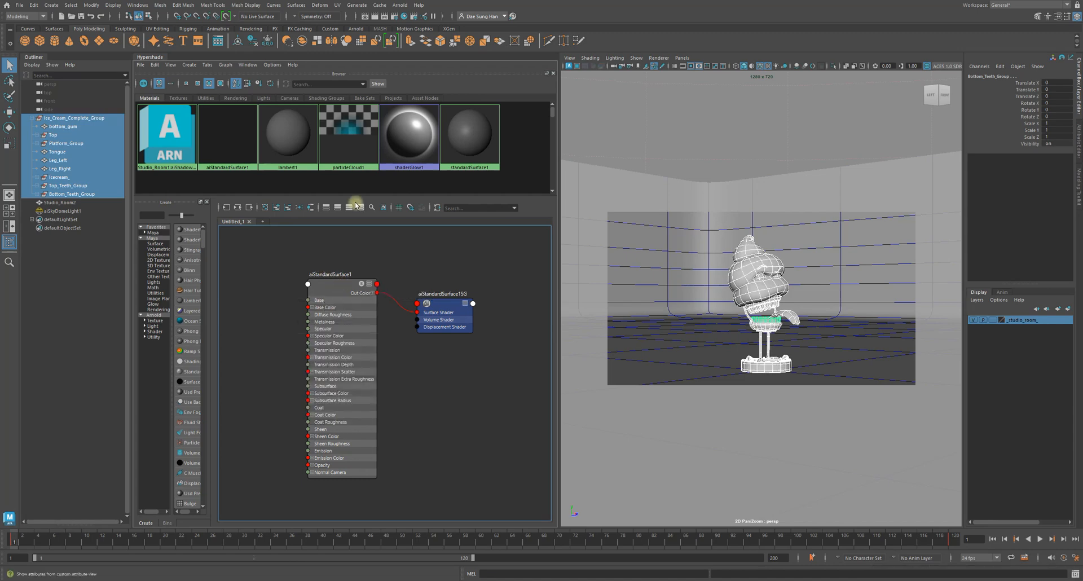
click(829, 290)
click(713, 119)
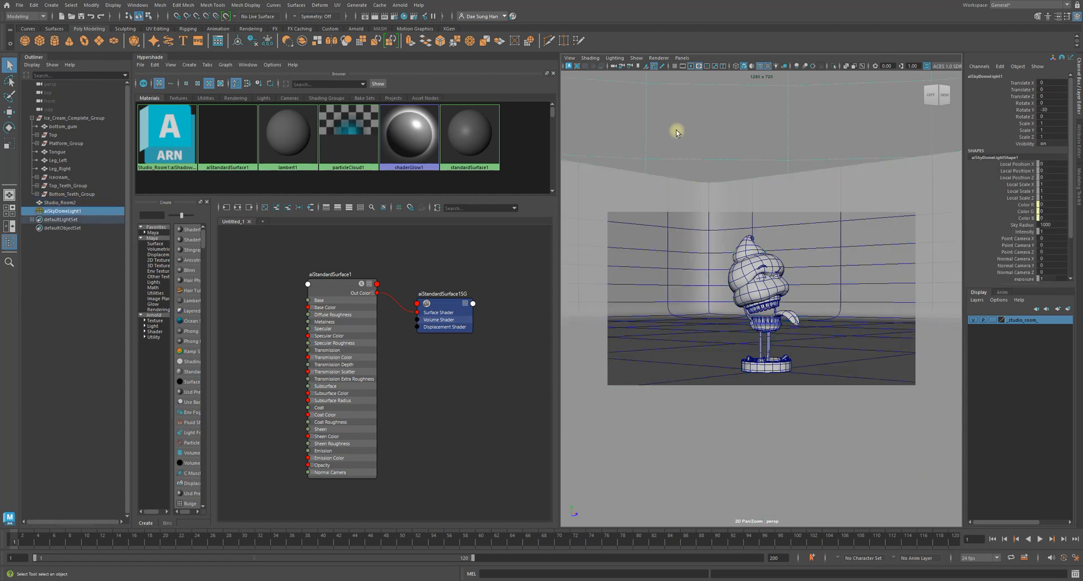
click(427, 247)
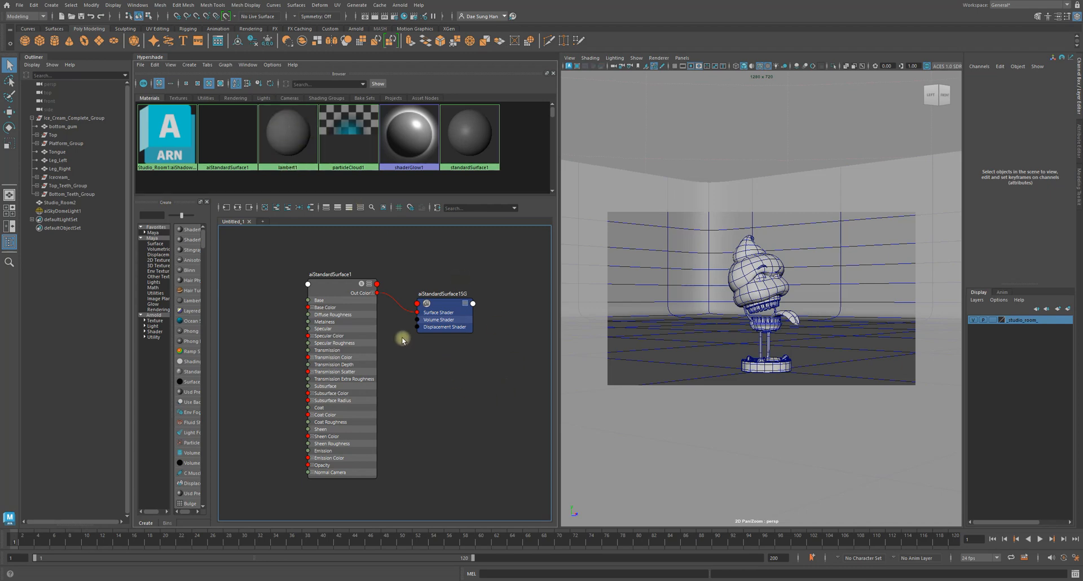
- Move the aiStandardSurface1 node and its shading group node higher in the graph, leaving a gap between them
drag(440, 309, 421, 291)
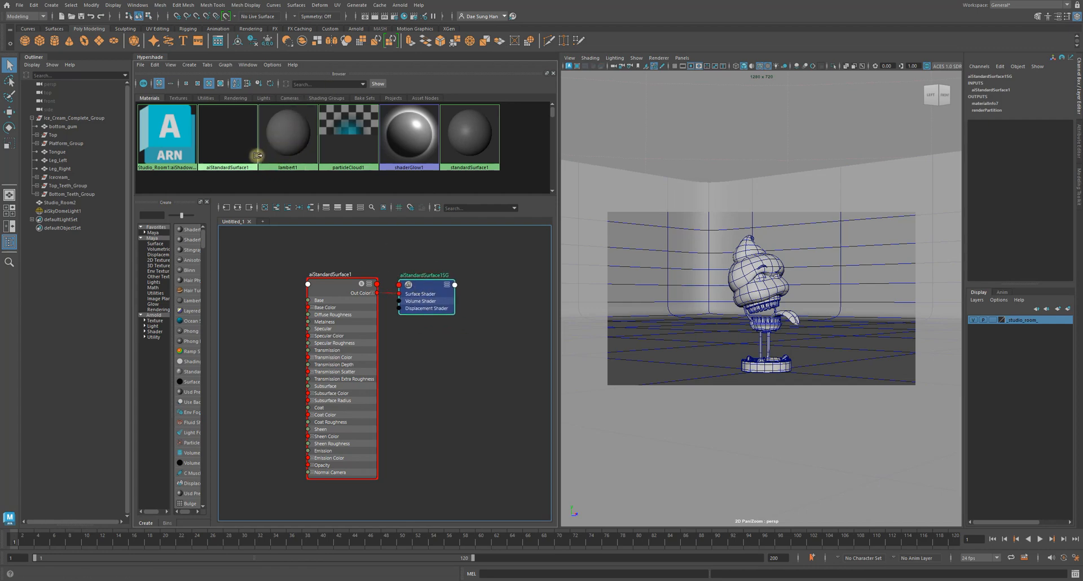
drag(328, 278, 309, 254)
drag(428, 289, 436, 284)
drag(342, 273, 343, 272)
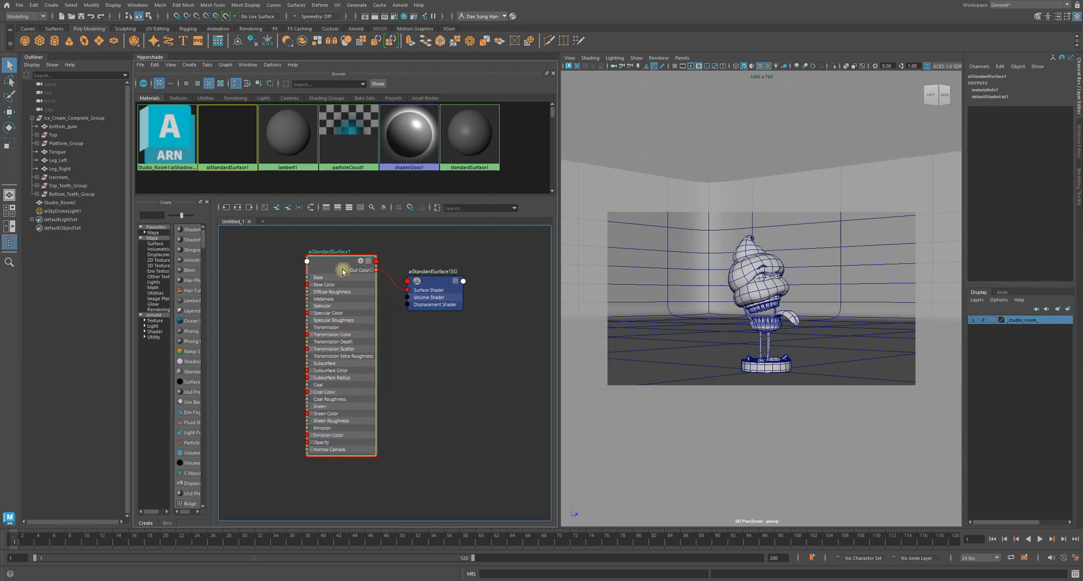
drag(296, 145, 231, 142)
middle_drag(232, 142, 232, 142)
mouse_move(296, 139)
middle_down()
mouse_move(244, 138)
mouse_move(258, 172)
mouse_move(230, 140)
mouse_move(302, 126)
mouse_move(323, 136)
mouse_move(297, 137)
middle_up()
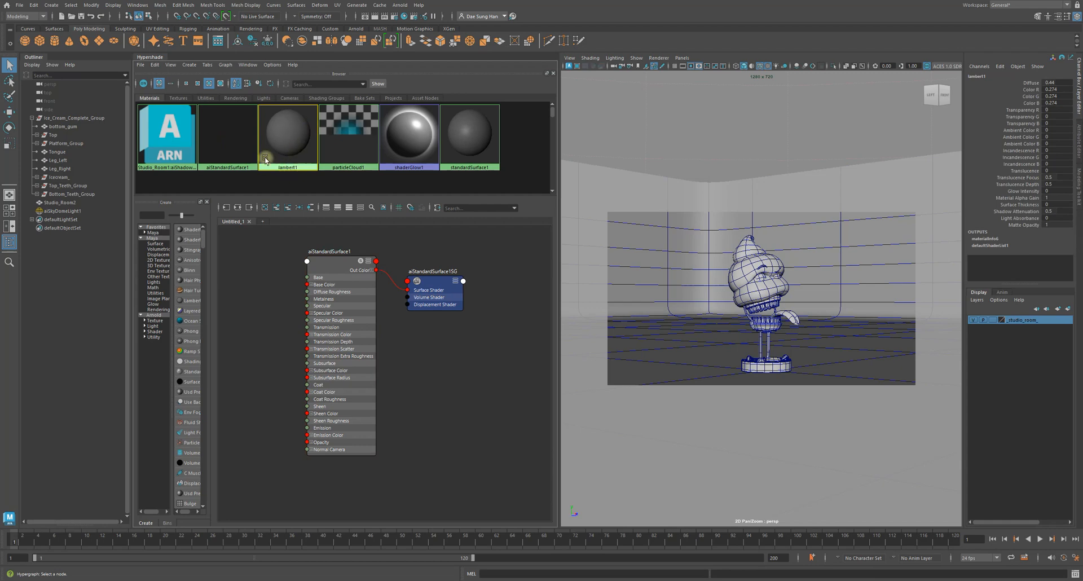
middle_drag(282, 174, 434, 150)
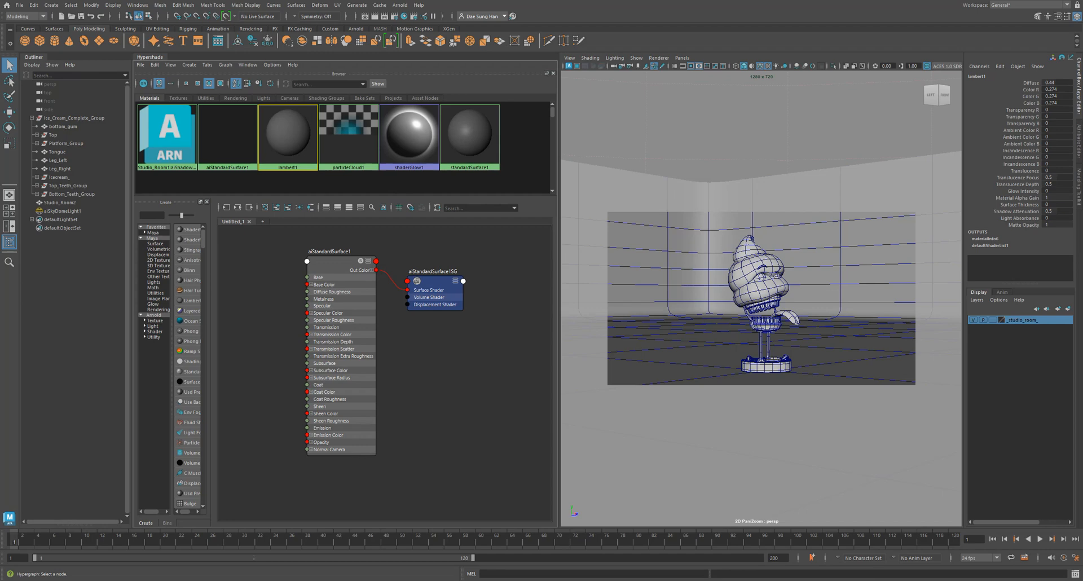
- Bring the Arnold RenderView on screen and examine the ice cream monster's render up close and as a whole
drag(1082, 118, 366, 73)
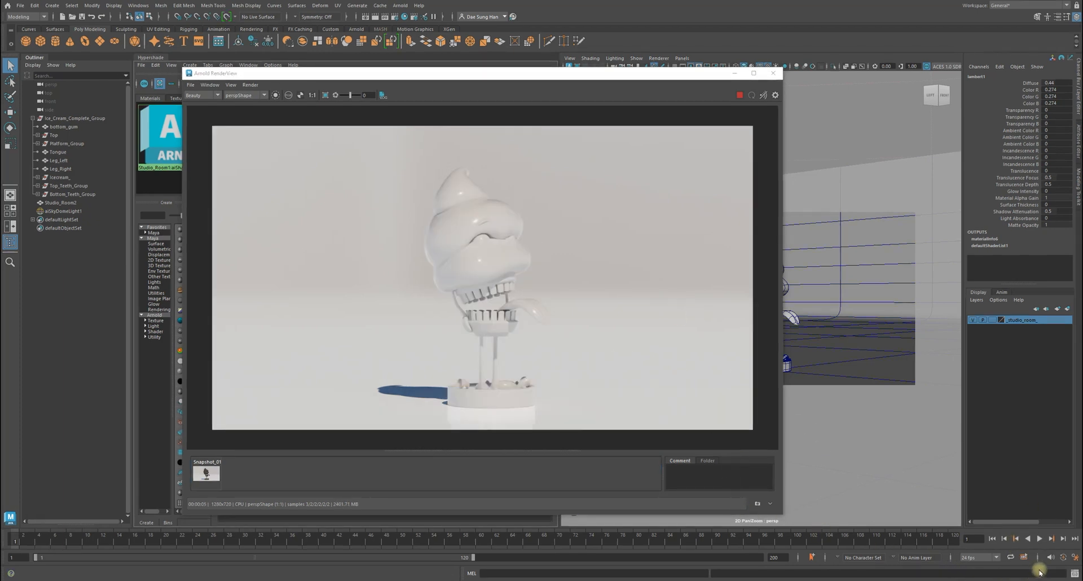
drag(432, 75, 332, 65)
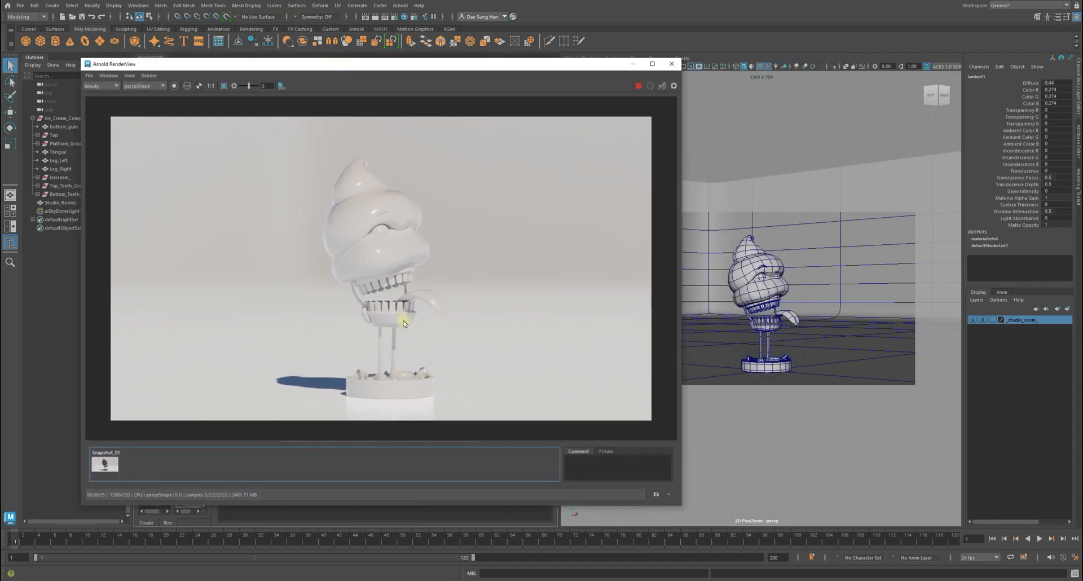
scroll(340, 187, up, 3)
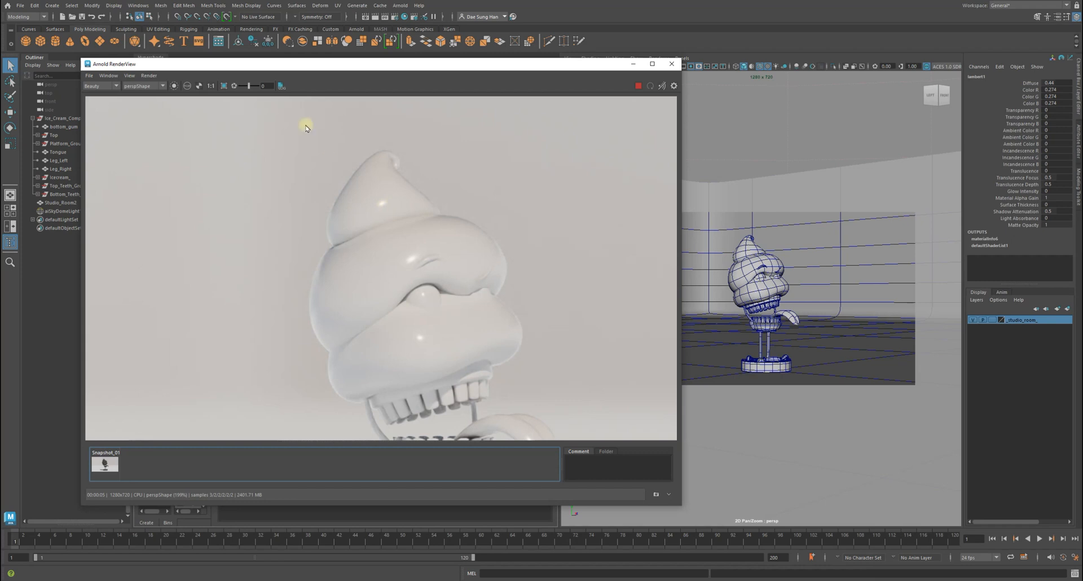
click(210, 86)
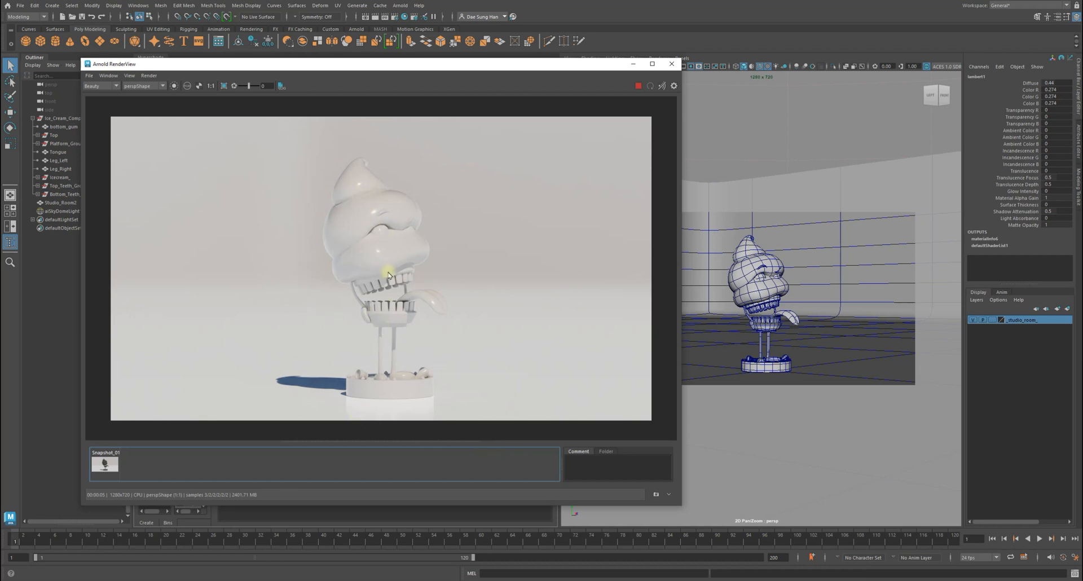
scroll(357, 321, up, 8)
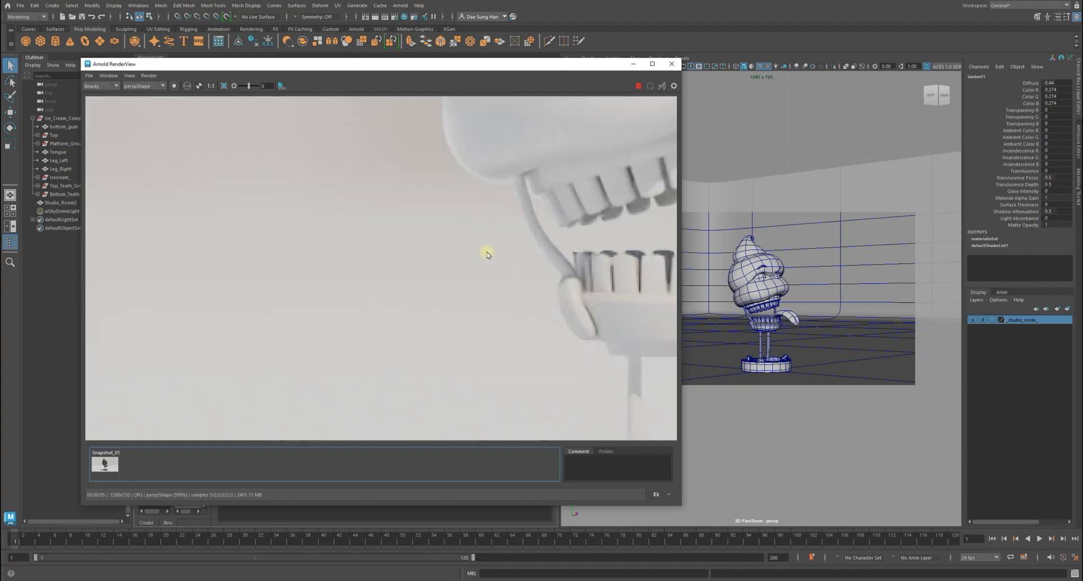
scroll(570, 310, down, 8)
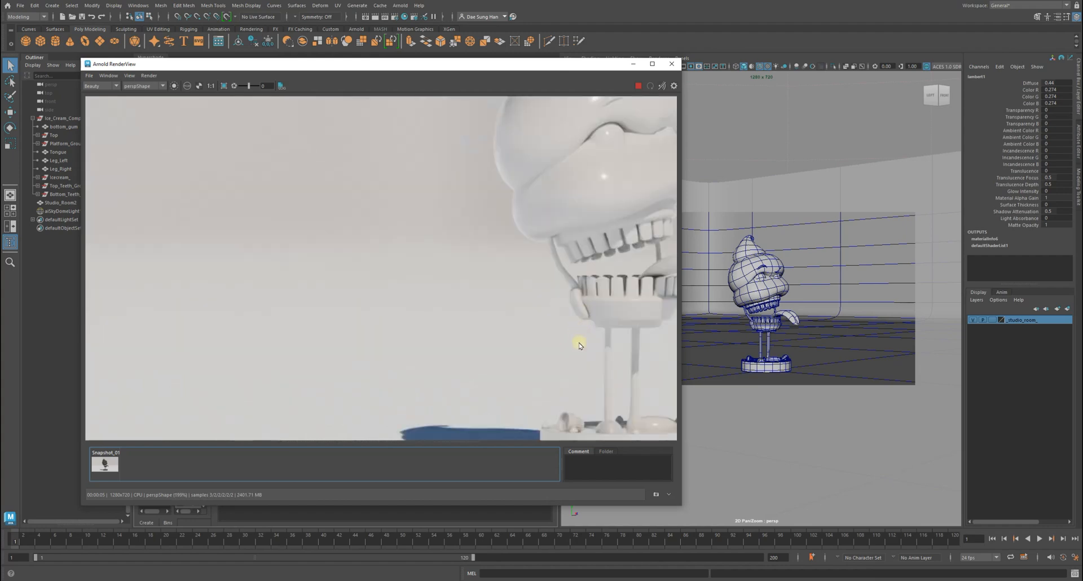
alt+middle_drag(578, 322, 374, 279)
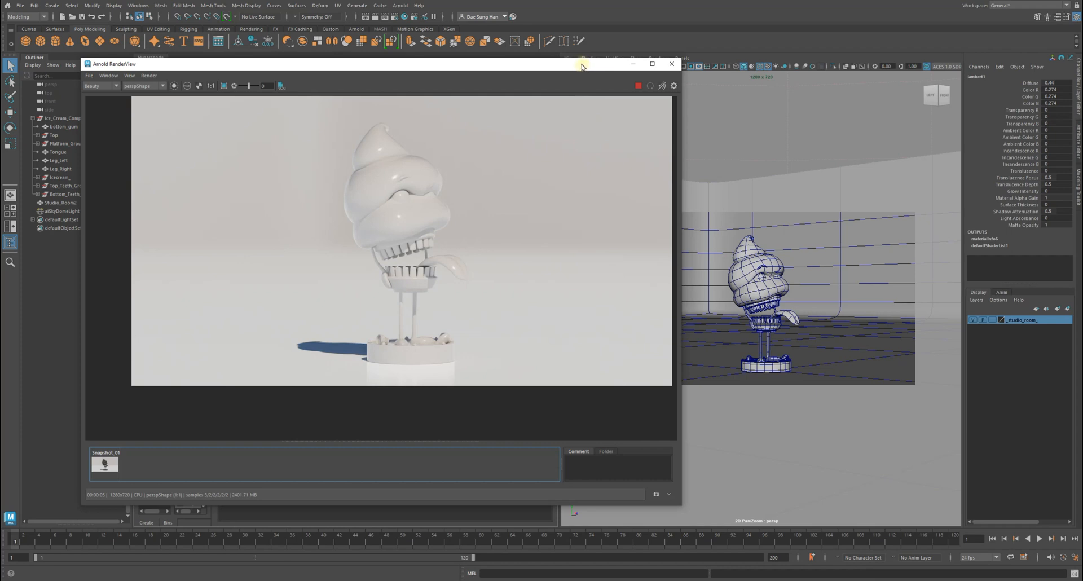
- Store a snapshot of the current render, compare it with Snapshot_01, and move the render window off the workspace
click(656, 495)
click(105, 463)
click(136, 465)
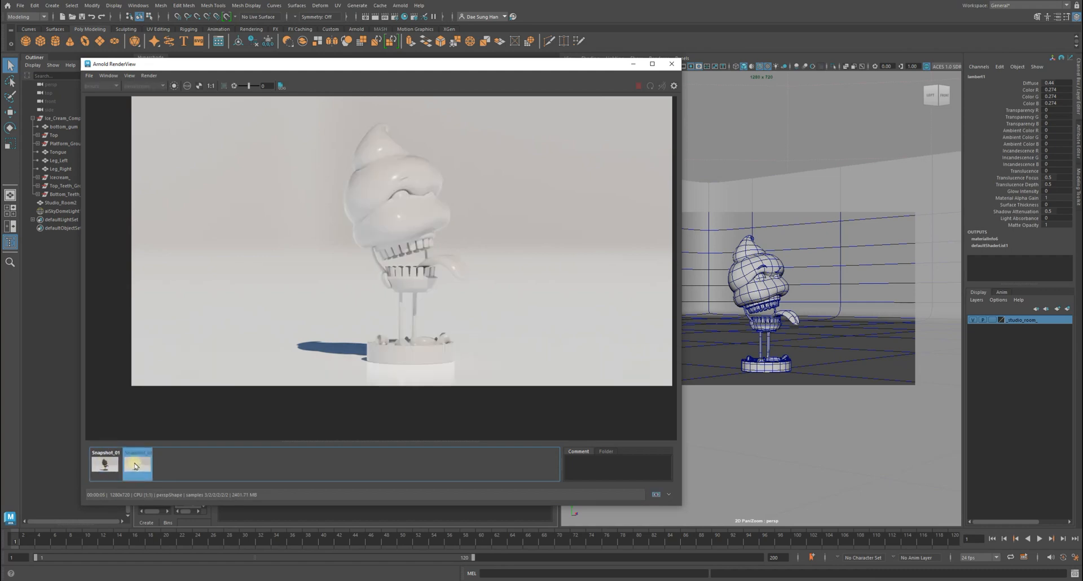
drag(270, 68, 1082, 75)
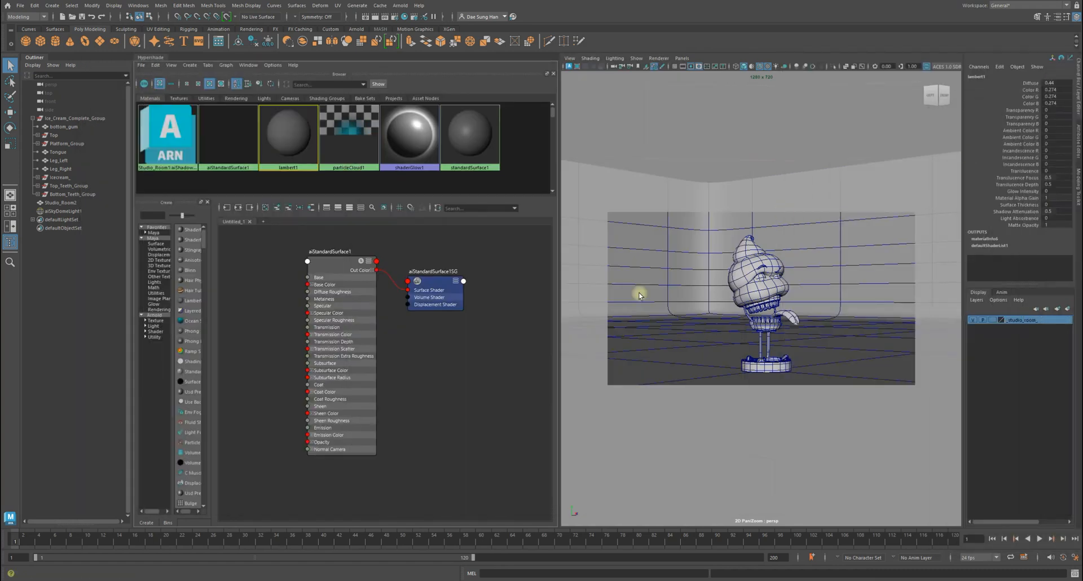
- Rename the aiStandardSurface1 material as ice_cream_shader in the node graph
click(533, 364)
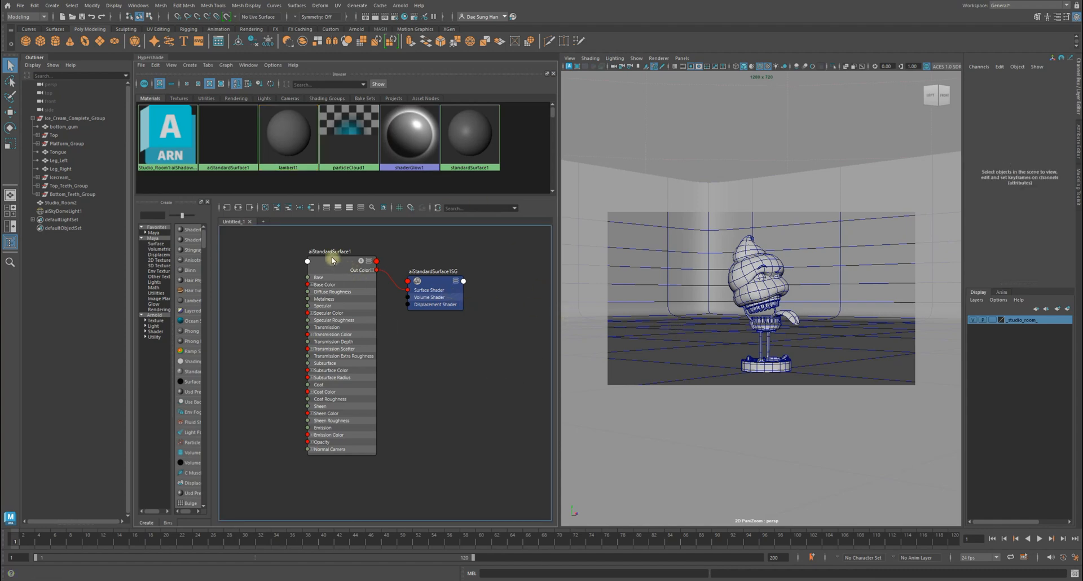
drag(340, 255, 316, 253)
double_click(312, 248)
text(Ice)
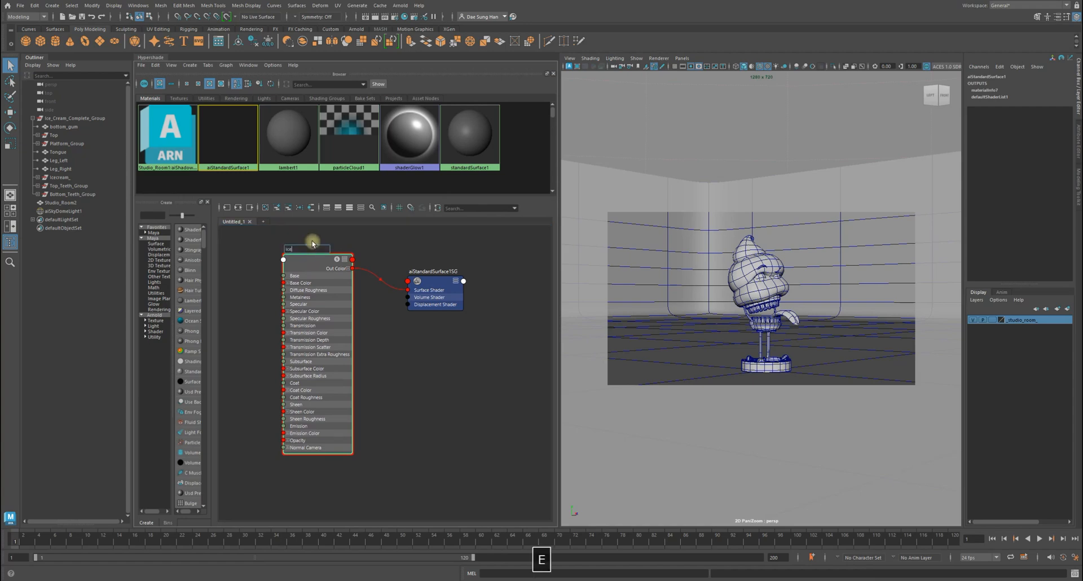
text( cream )
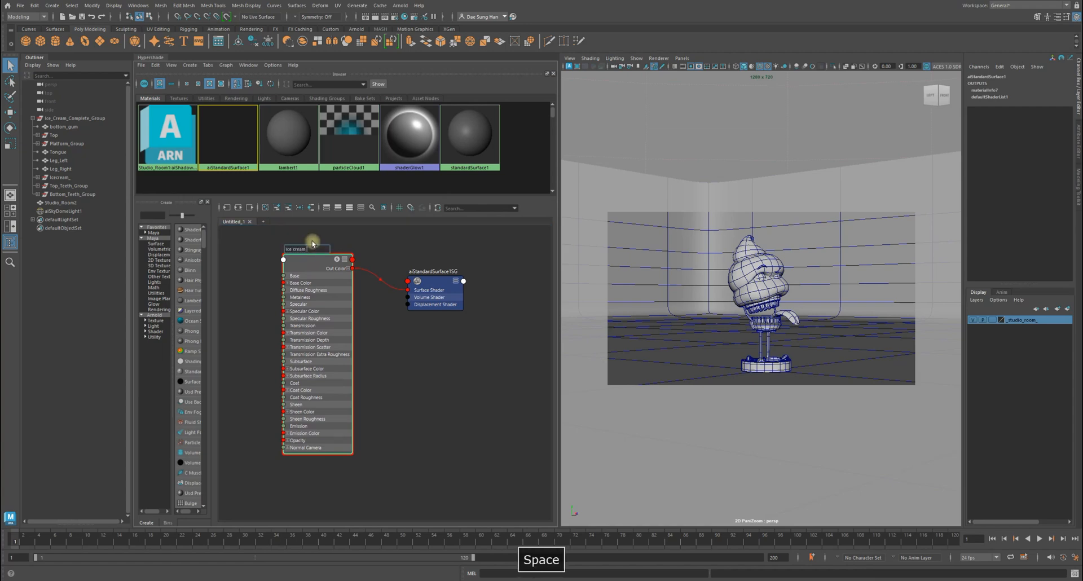
text(shad)
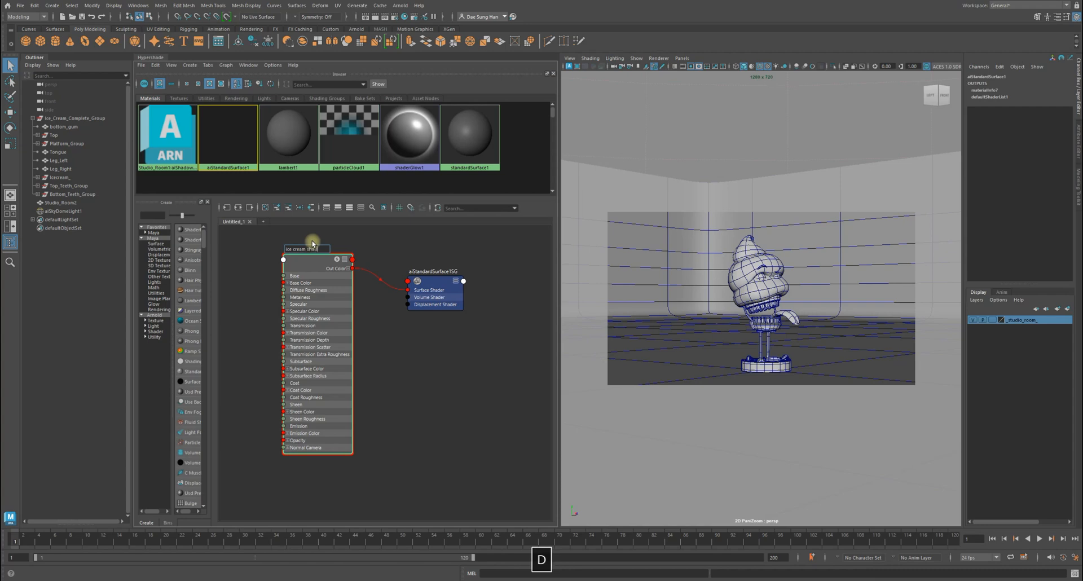
text(er)
key(Return)
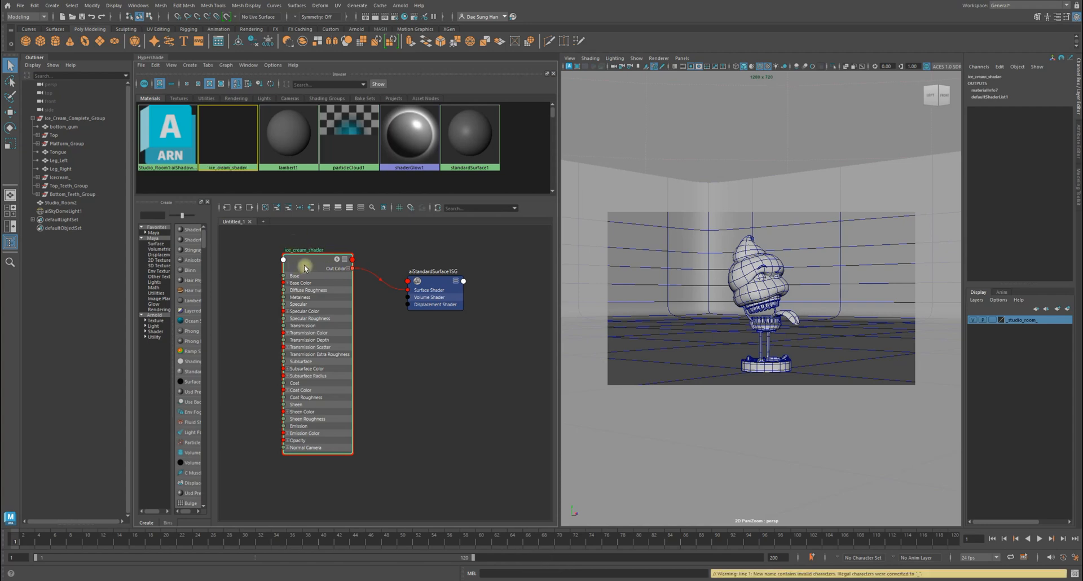
- Move the ice_cream_shader node and its shading group close together in the graph's upper-left area
click(456, 369)
drag(321, 276, 302, 260)
drag(431, 295, 377, 262)
- Delete the unused shading nodes from the scene
click(228, 190)
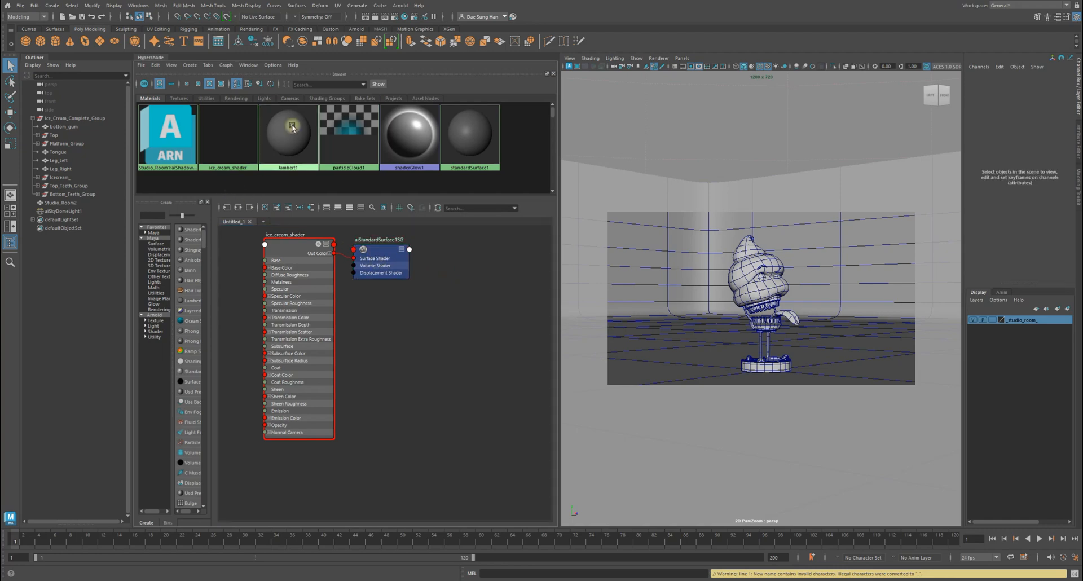
click(155, 65)
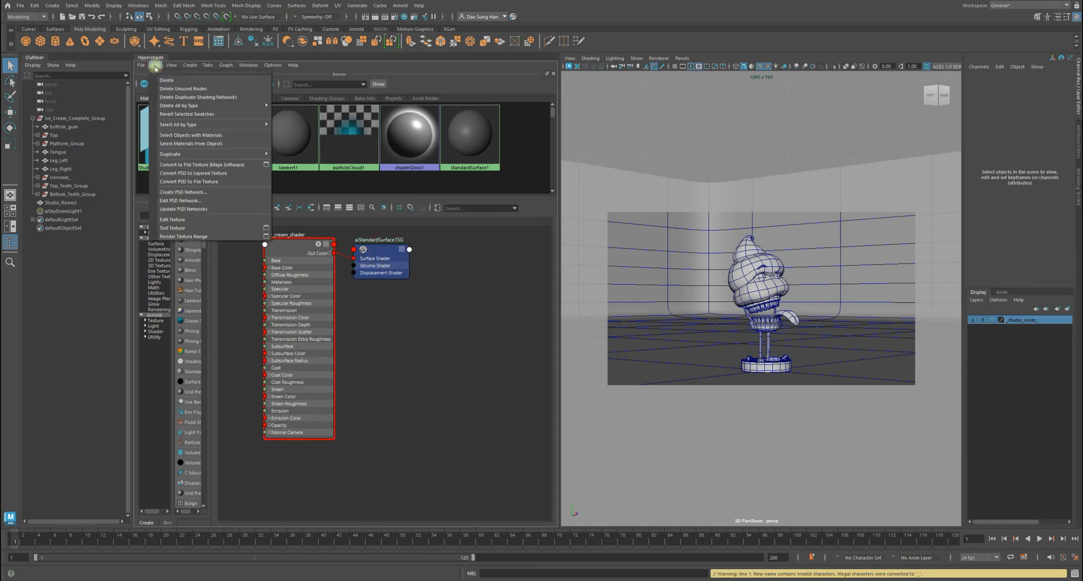
click(181, 89)
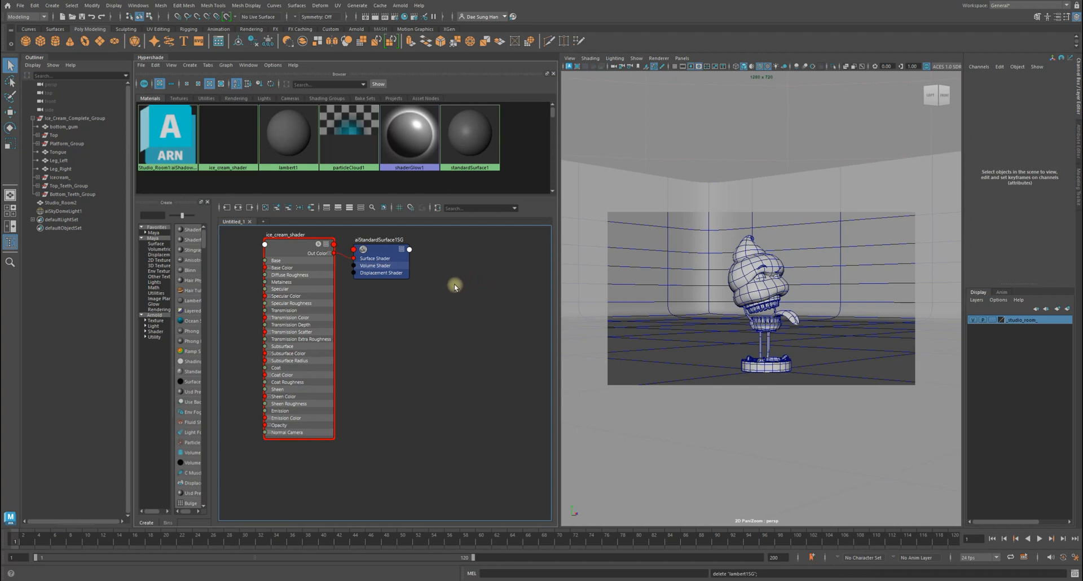
- Try to create a new node called cone_shader directly in the node graph
alt+middle_drag(479, 311, 442, 309)
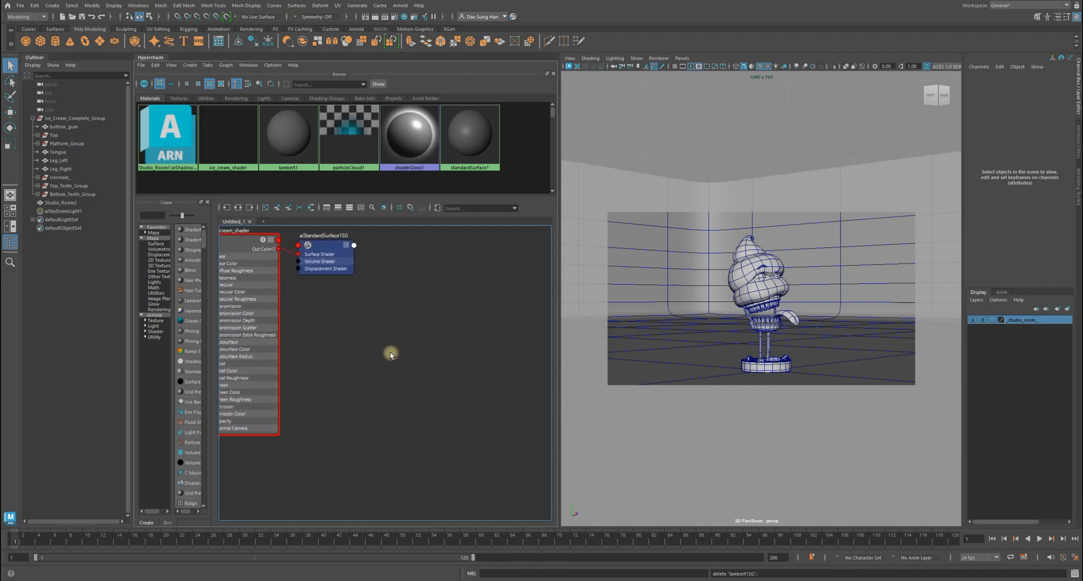
key(Tab)
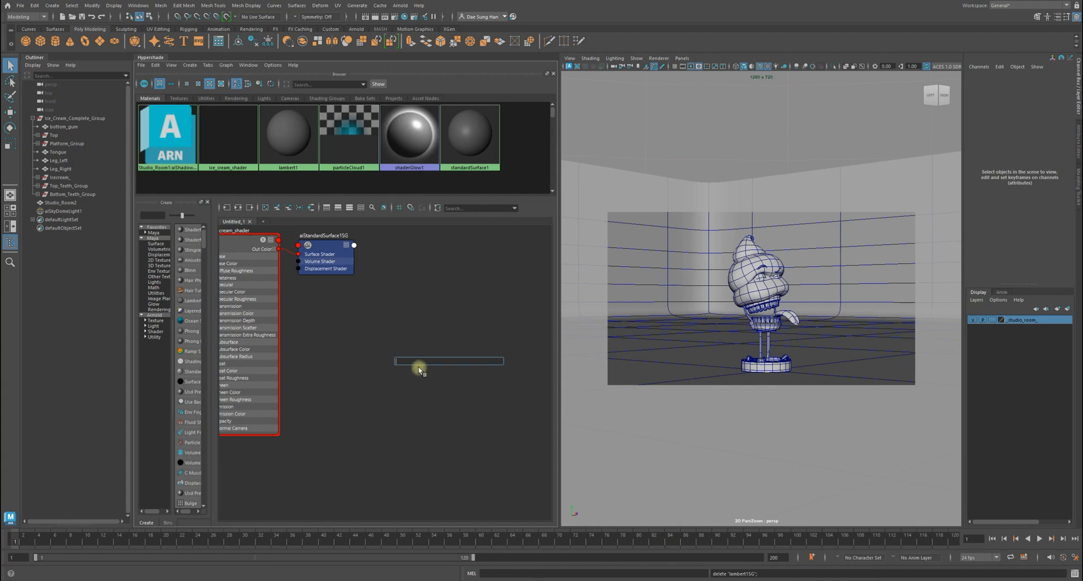
text(co)
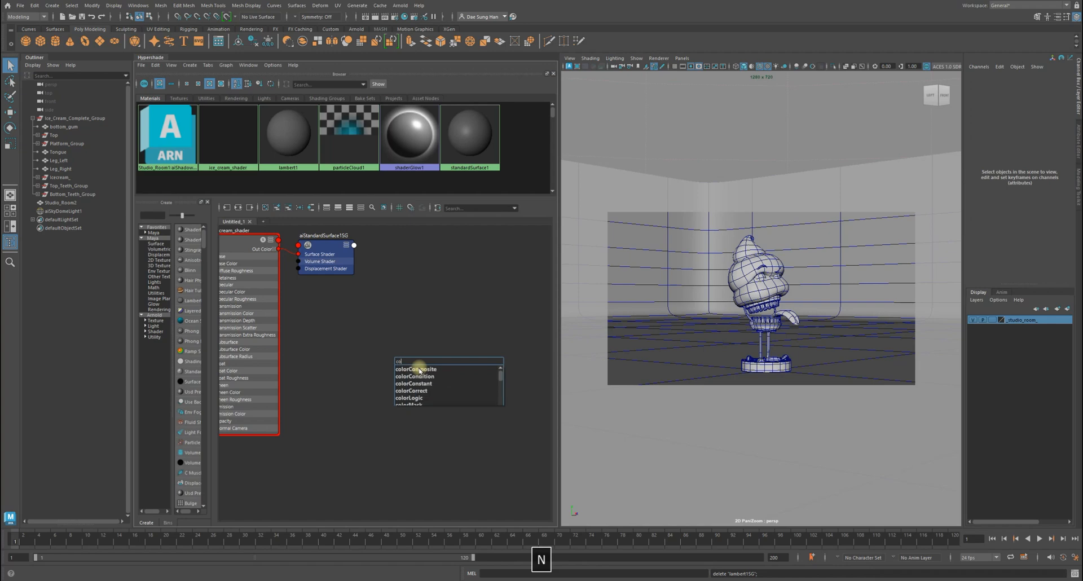
text(ne sha)
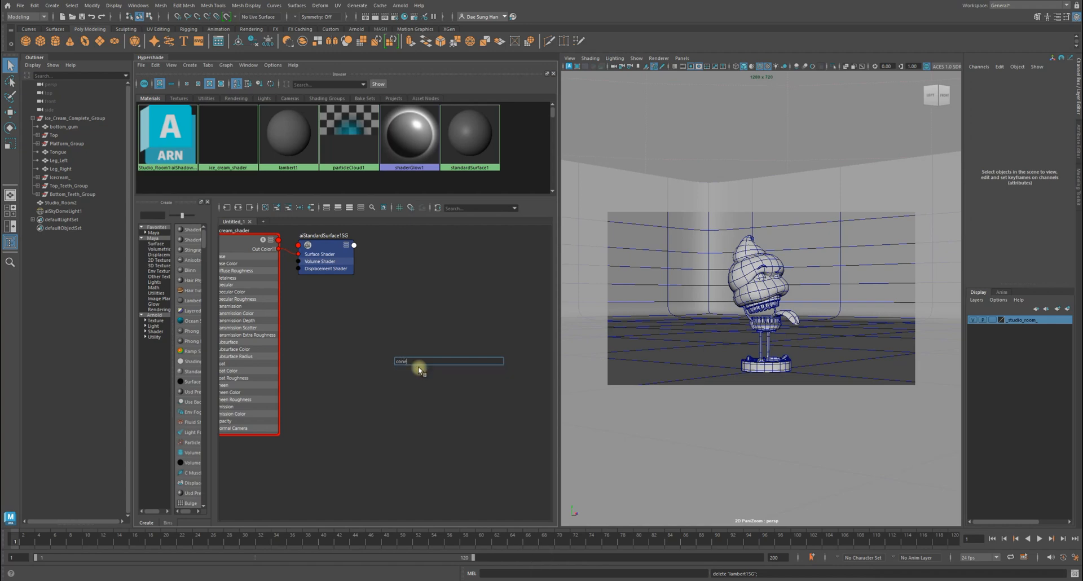
text(d)
key(BackSpace)
key(BackSpace)
key(BackSpace)
key(BackSpace)
key(space)
text(s)
key(BackSpace)
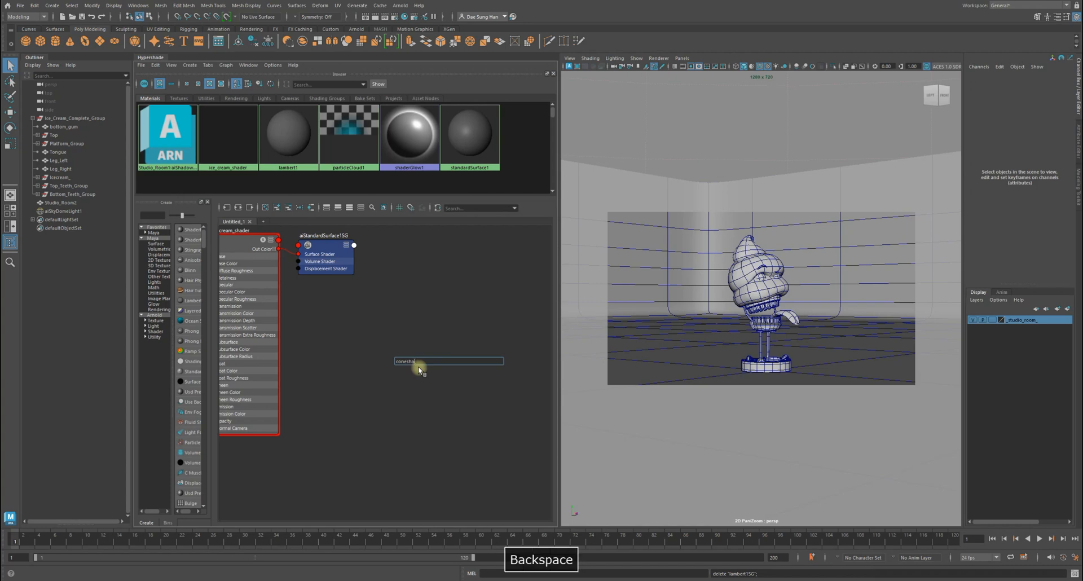
key(BackSpace)
text(_shad)
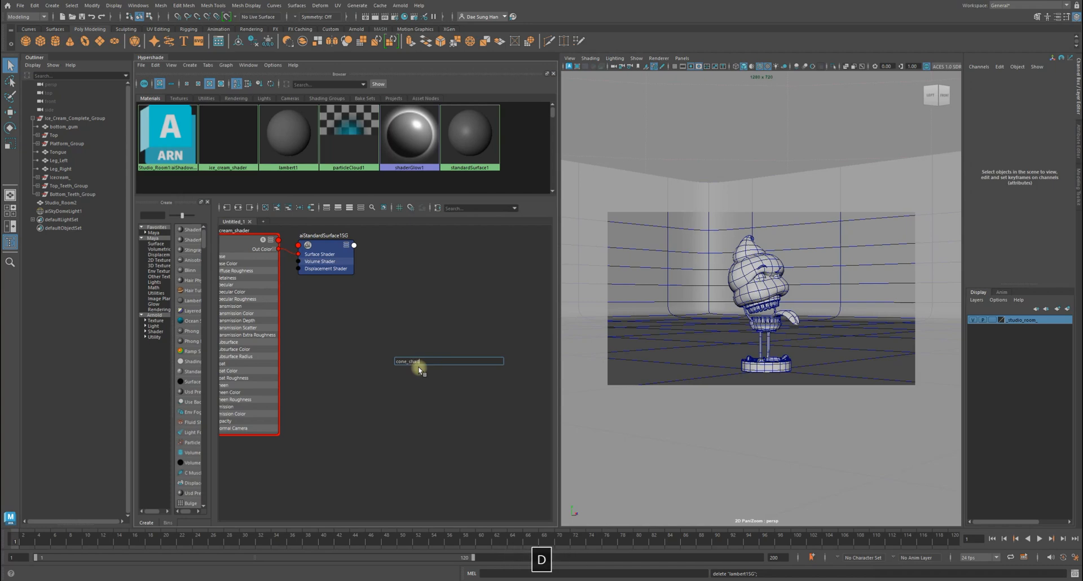
text(er)
key(Return)
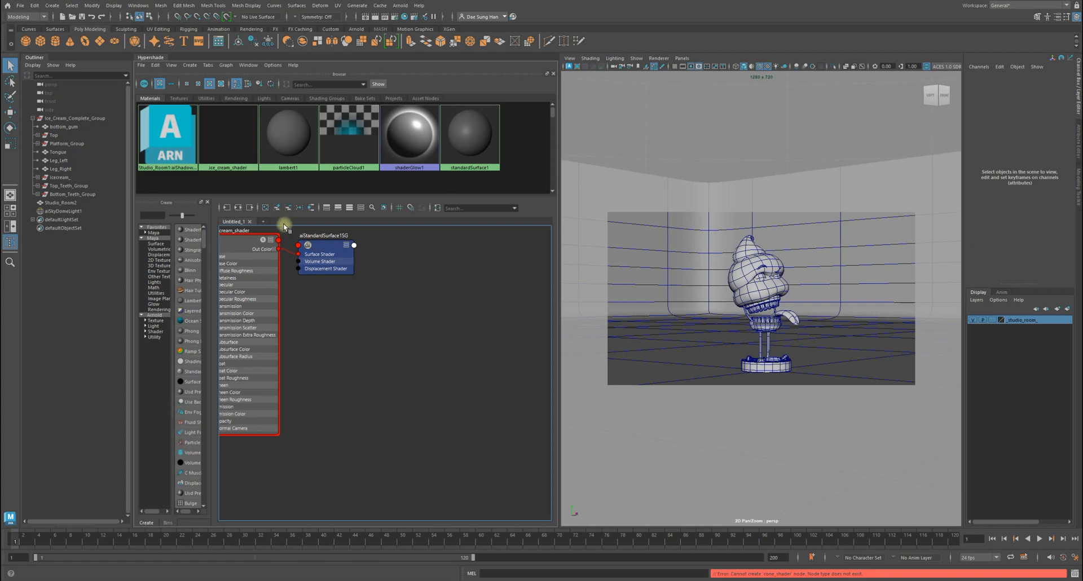
- Create a second aiStandardSurface material in the empty area beside the ice_cream_shader nodes
scroll(418, 347, down, 4)
scroll(418, 347, up, 4)
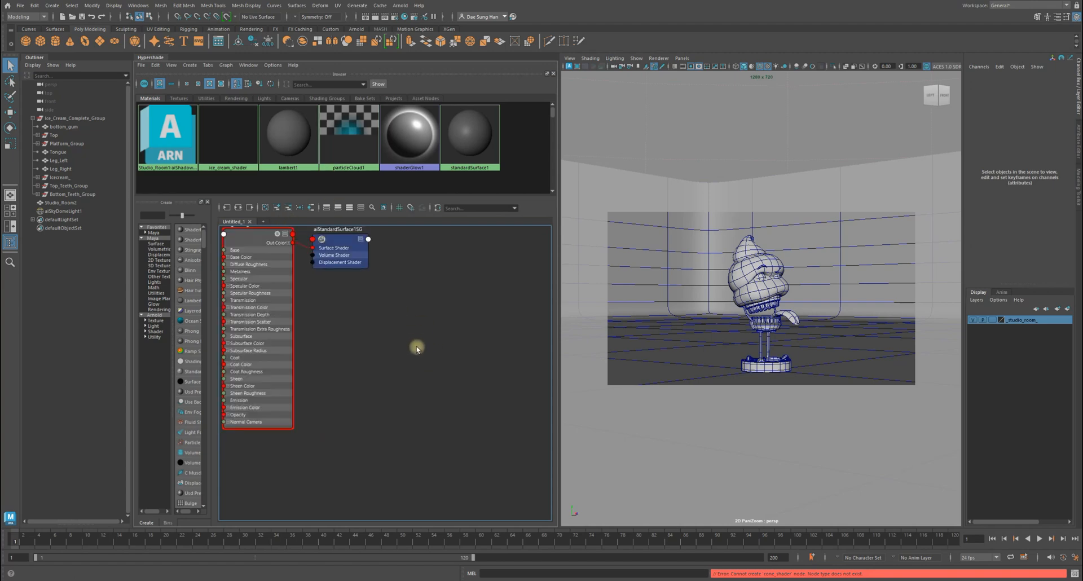
key(Tab)
text(aist)
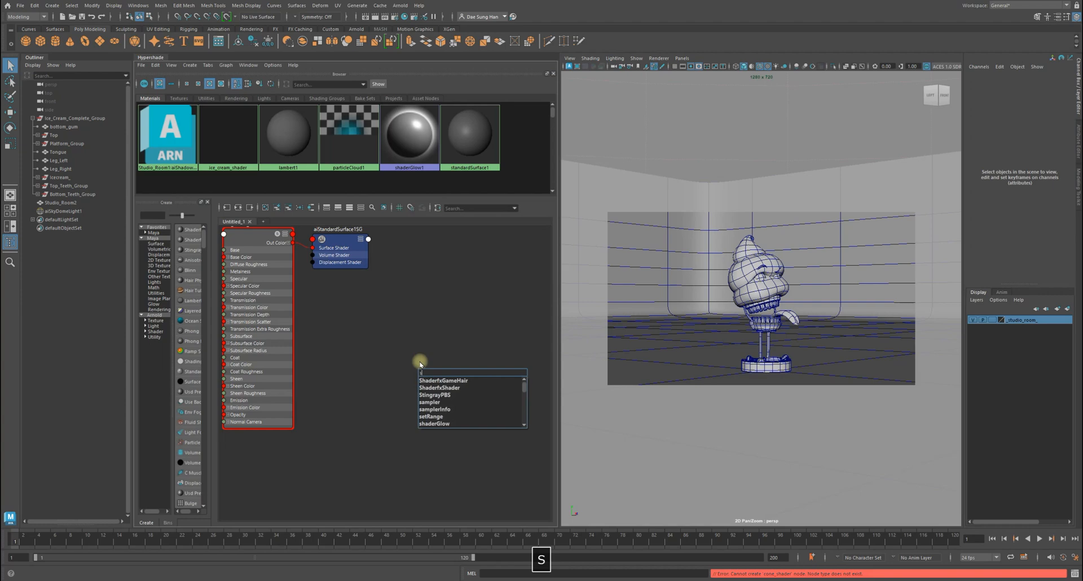
text(and)
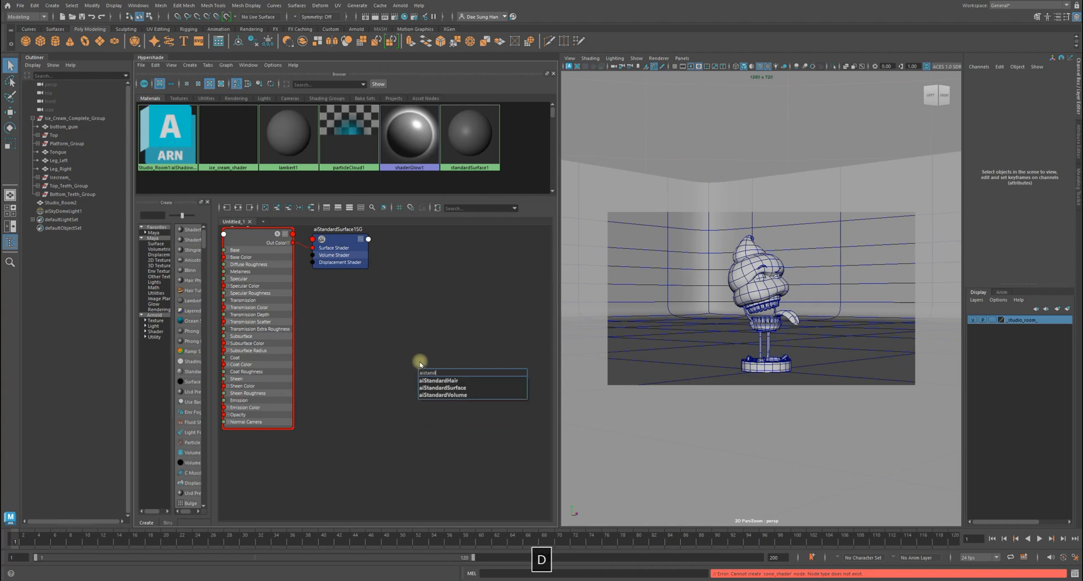
click(454, 388)
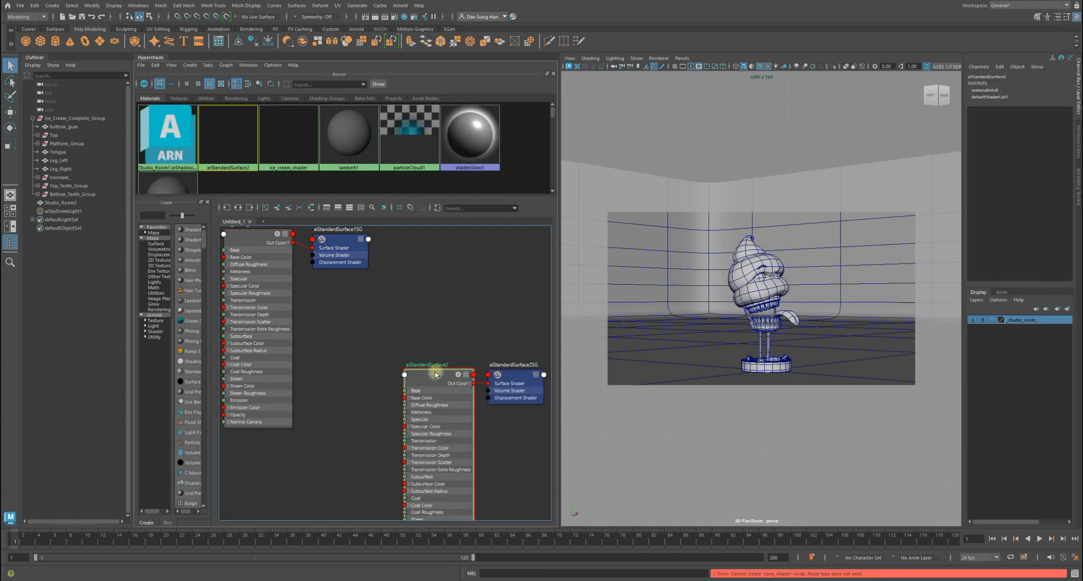
click(501, 343)
drag(381, 326, 377, 325)
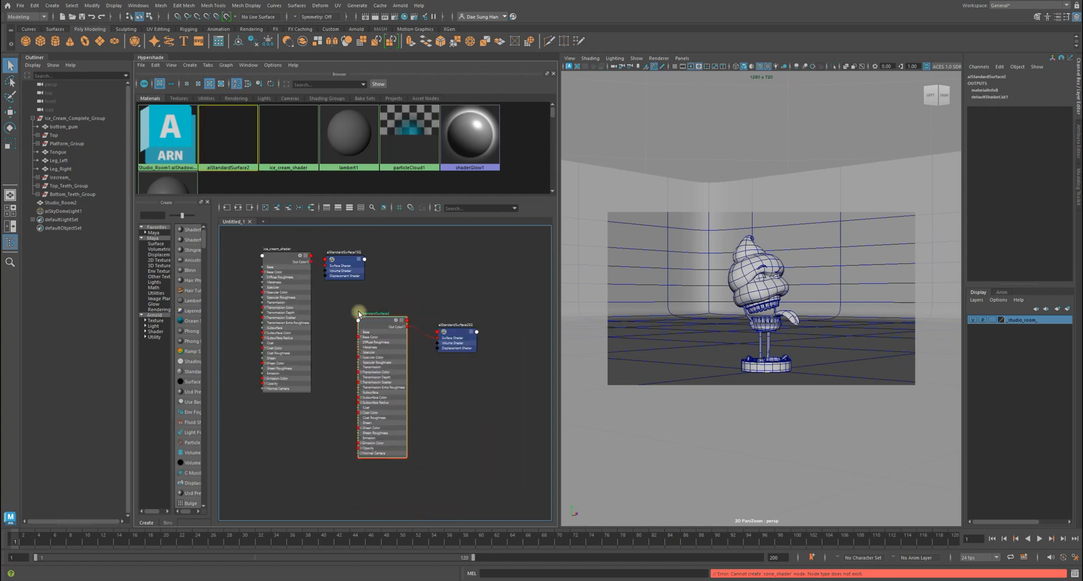
- Rename the new aiStandardSurface material as cone_shader in the node graph
scroll(393, 310, up, 2)
drag(361, 319, 357, 303)
double_click(357, 295)
text(cone shader)
key(Return)
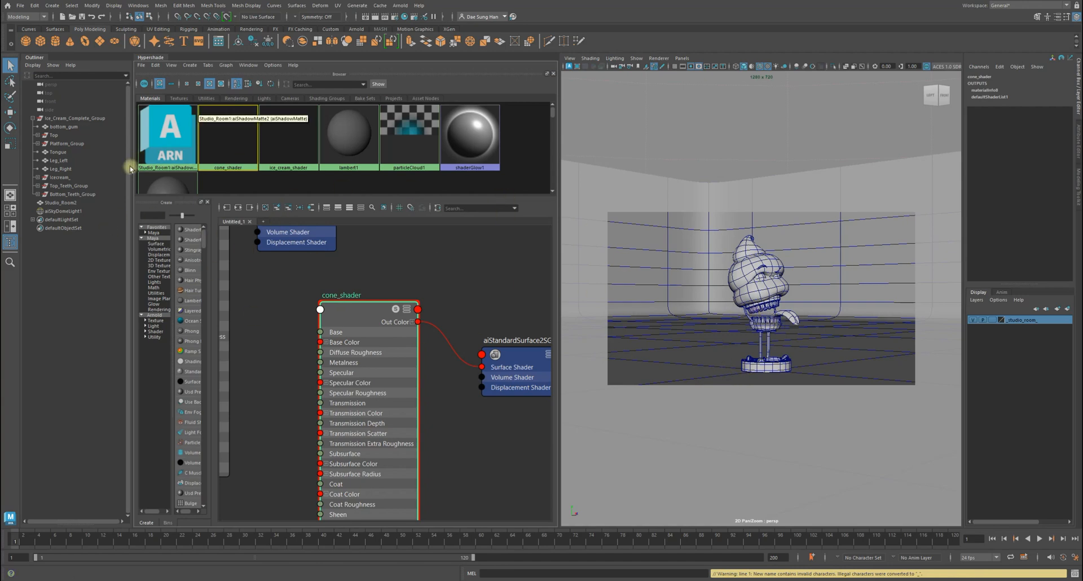
- Assign cone_shader to the two cone pieces around the mouth, Top_Gum_Cone and bottom_gum
alt+right_drag(706, 293, 824, 335)
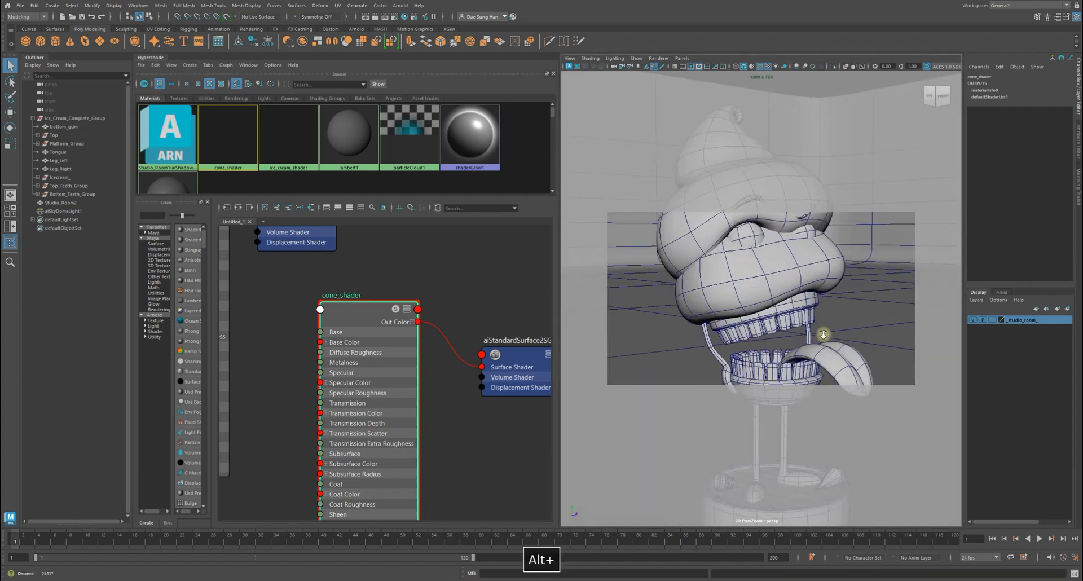
alt+right_drag(763, 303, 796, 299)
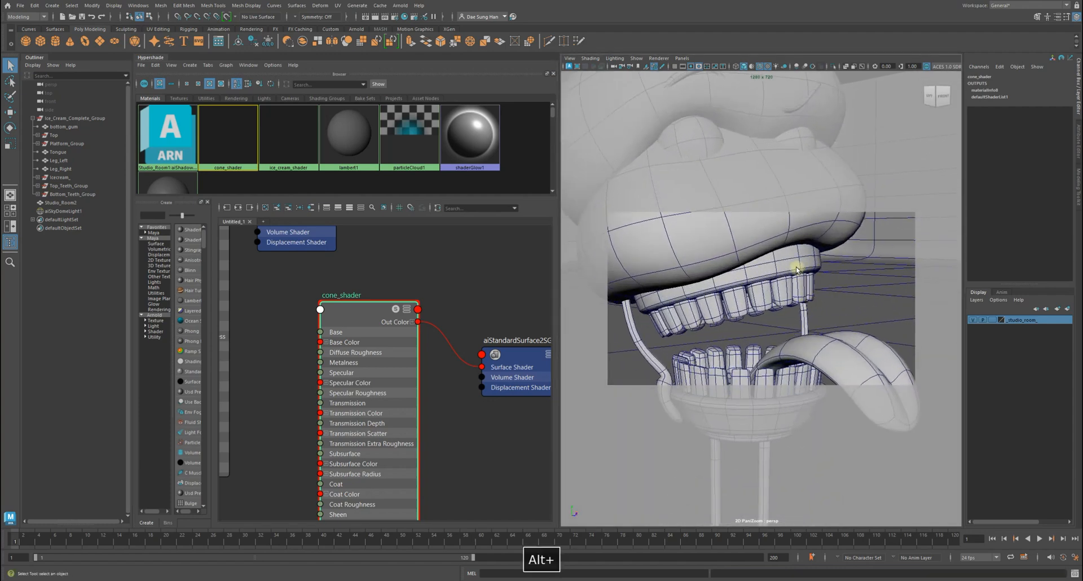
click(785, 296)
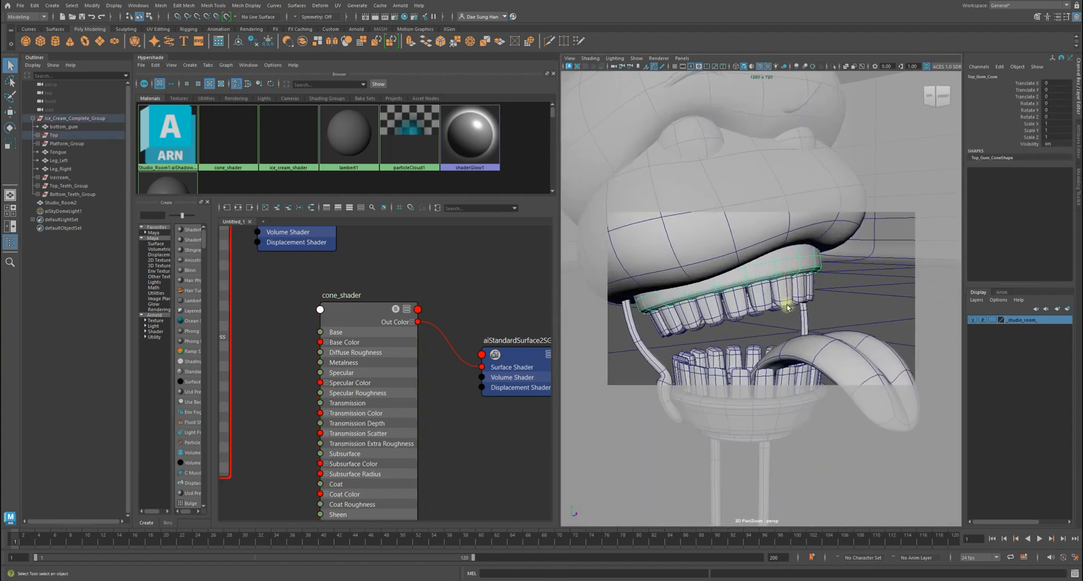
key(Up)
click(777, 265)
shift+click(760, 420)
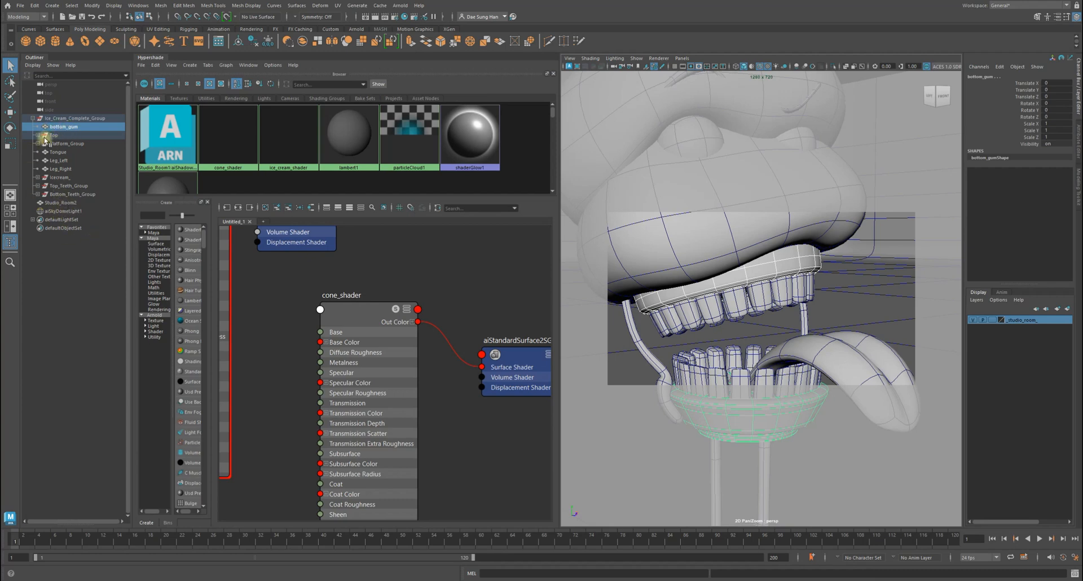
click(38, 135)
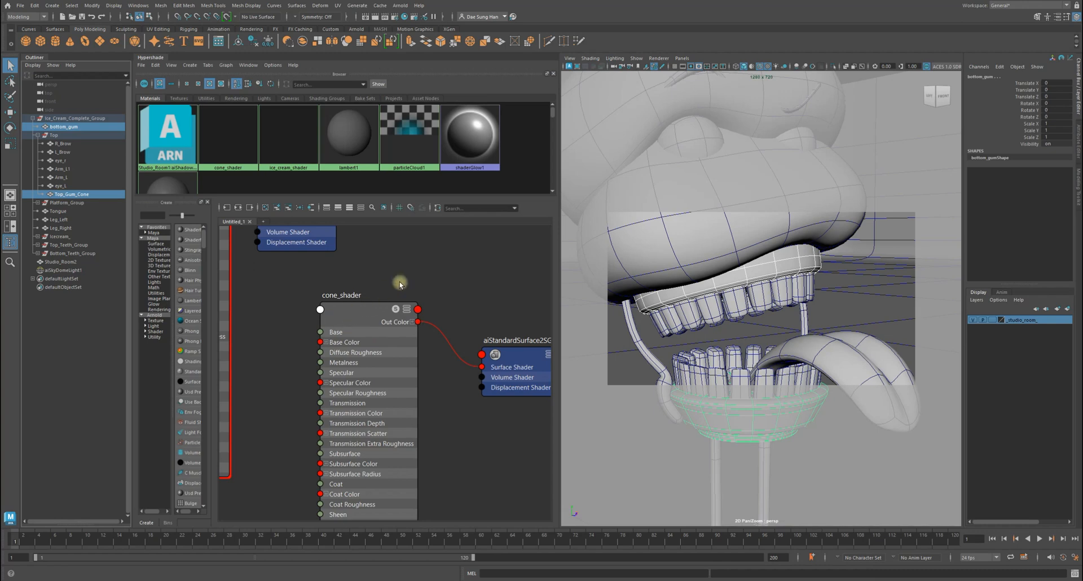
mouse_move(416, 355)
alt+middle_down()
mouse_move(360, 390)
mouse_move(393, 361)
mouse_move(375, 364)
mouse_move(379, 379)
mouse_move(367, 361)
mouse_move(409, 368)
mouse_move(402, 362)
alt+middle_up()
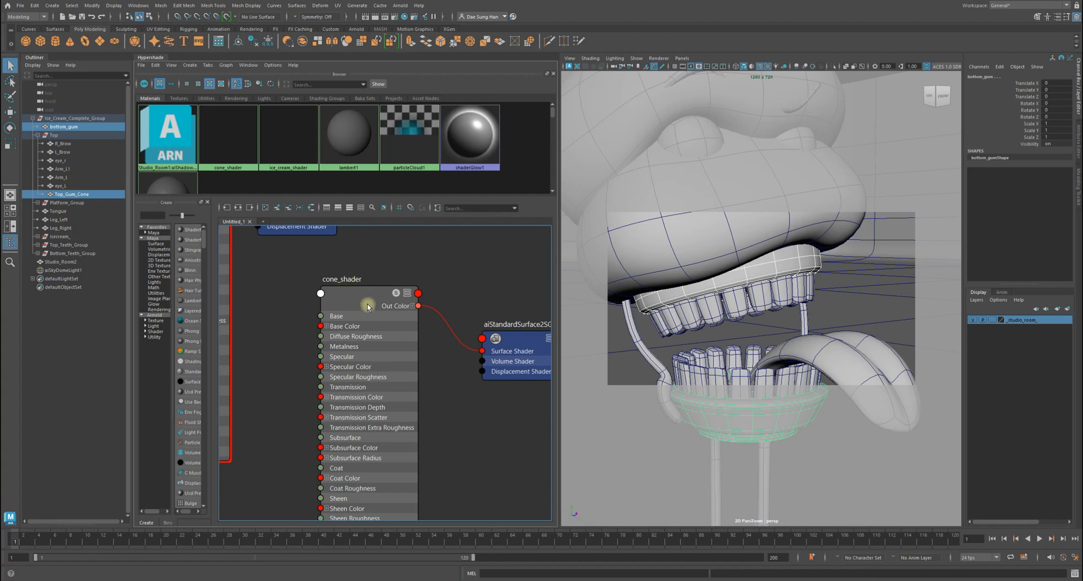
right_click(362, 301)
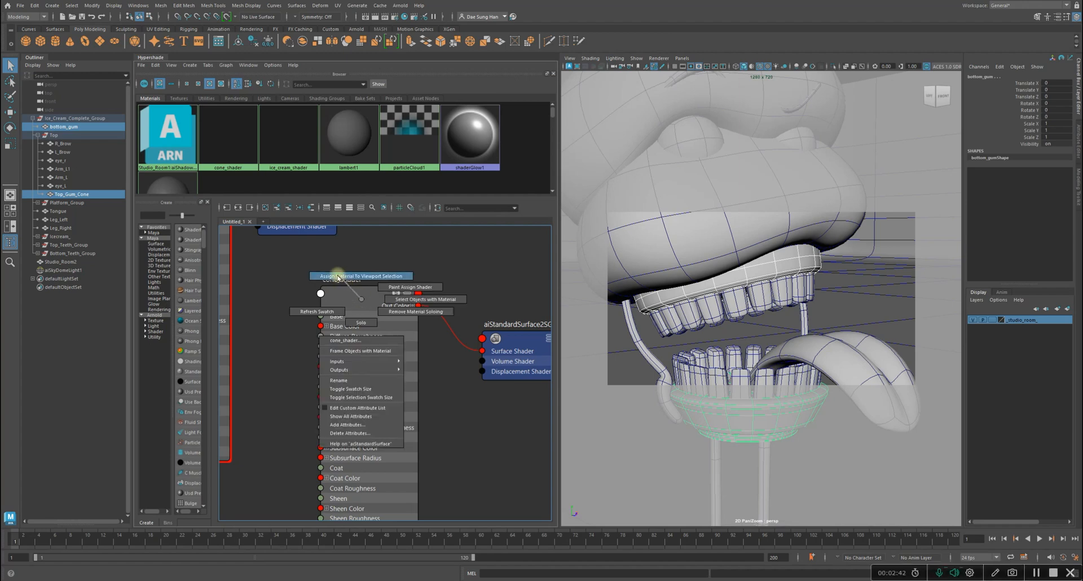
click(373, 276)
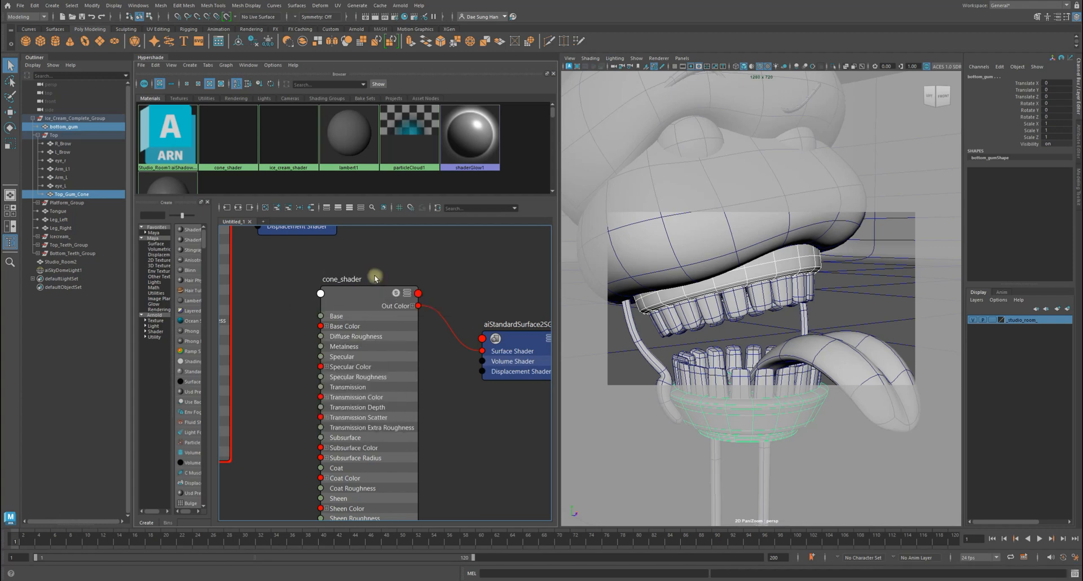
click(468, 432)
- Move the cone_shader node slightly away from its shading group and open its attributes with only the base settings expanded
click(365, 297)
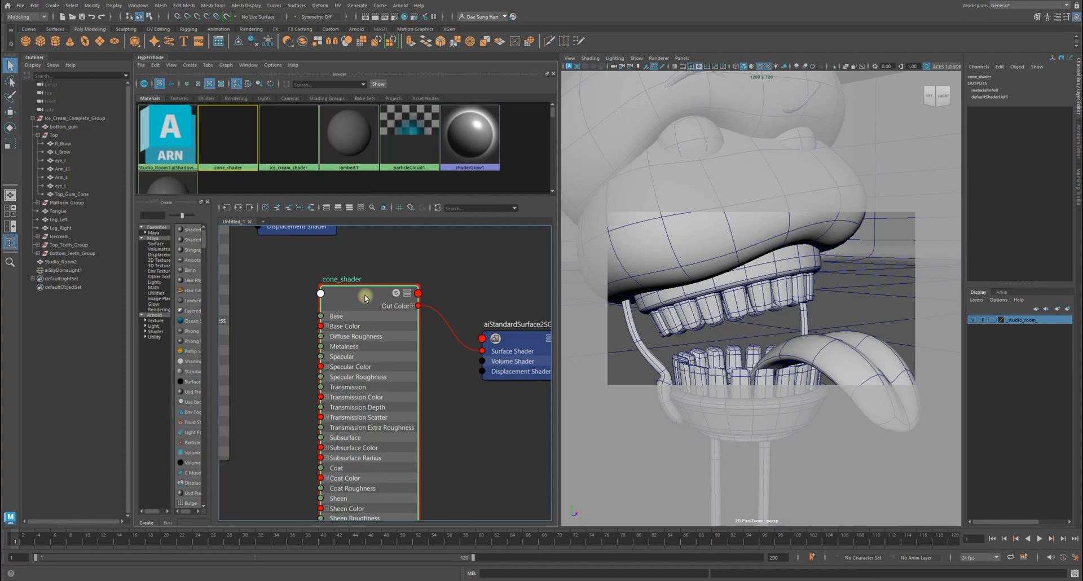
drag(363, 297, 332, 293)
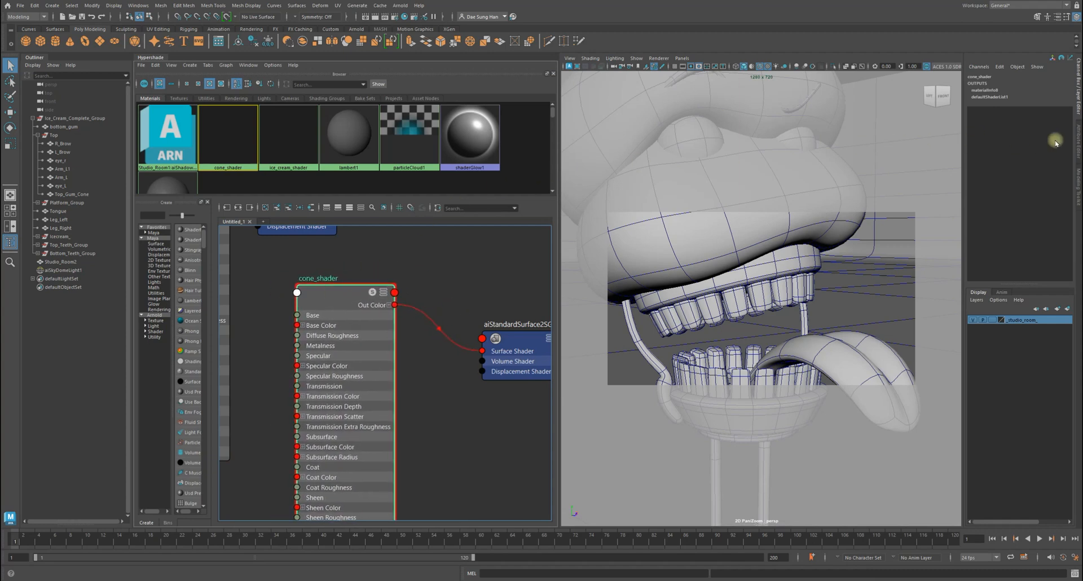
click(1077, 141)
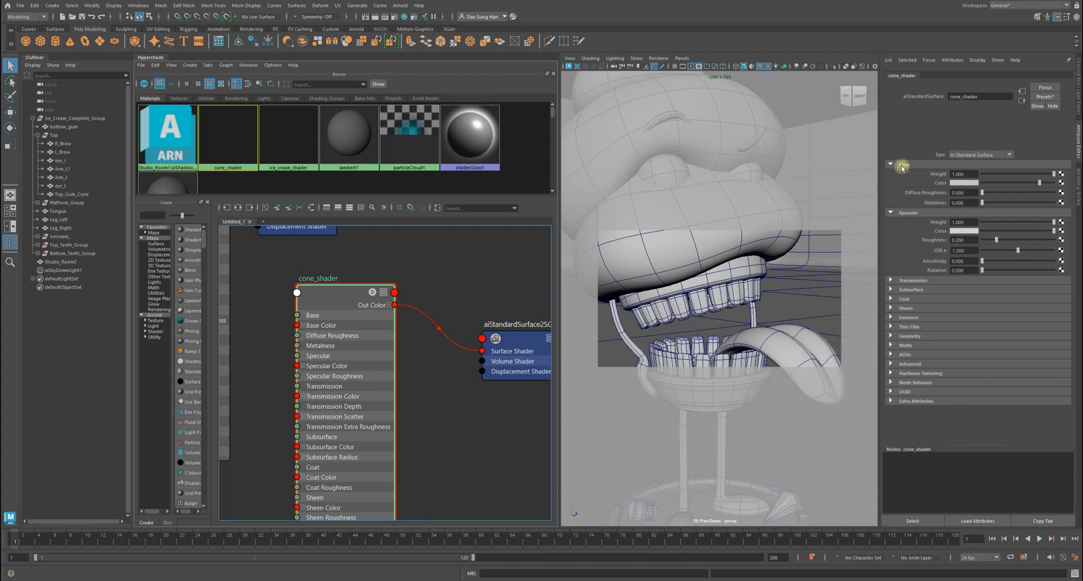
click(909, 213)
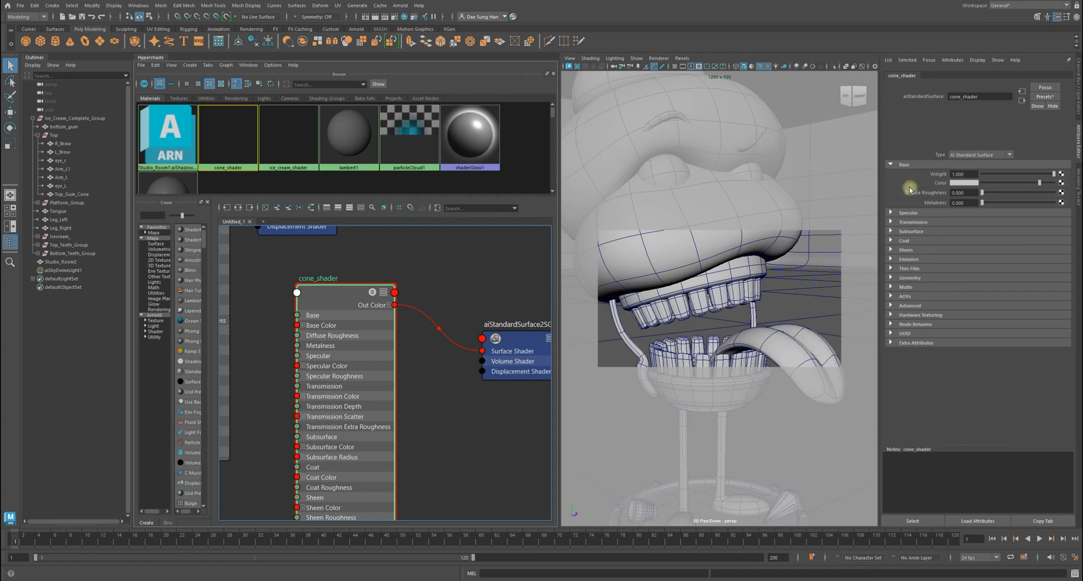
- Set the base color of cone_shader to a light, warm tan by adjusting its hue, saturation and value
click(967, 184)
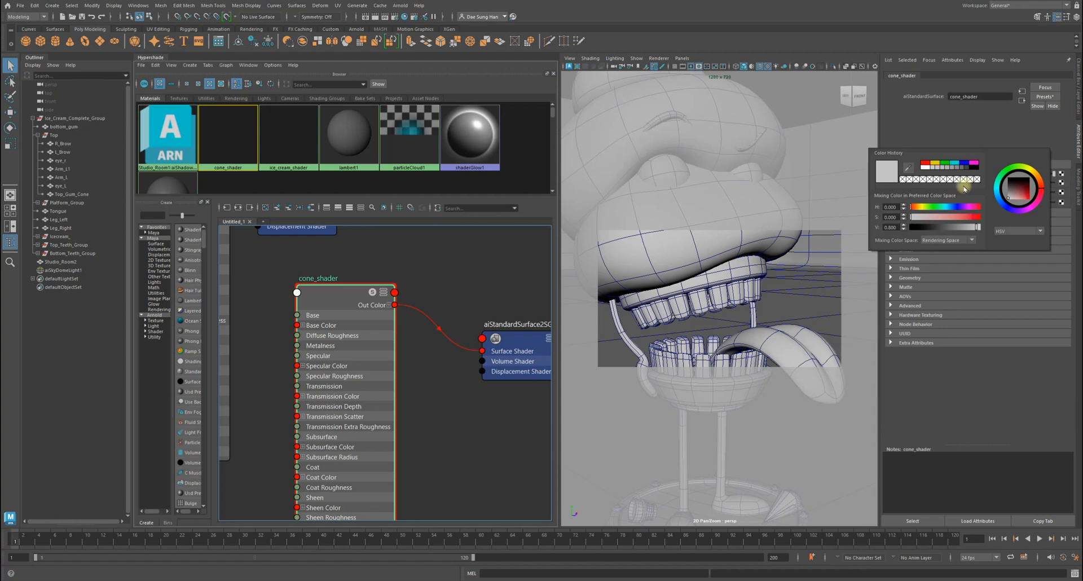
click(917, 208)
drag(921, 217, 966, 227)
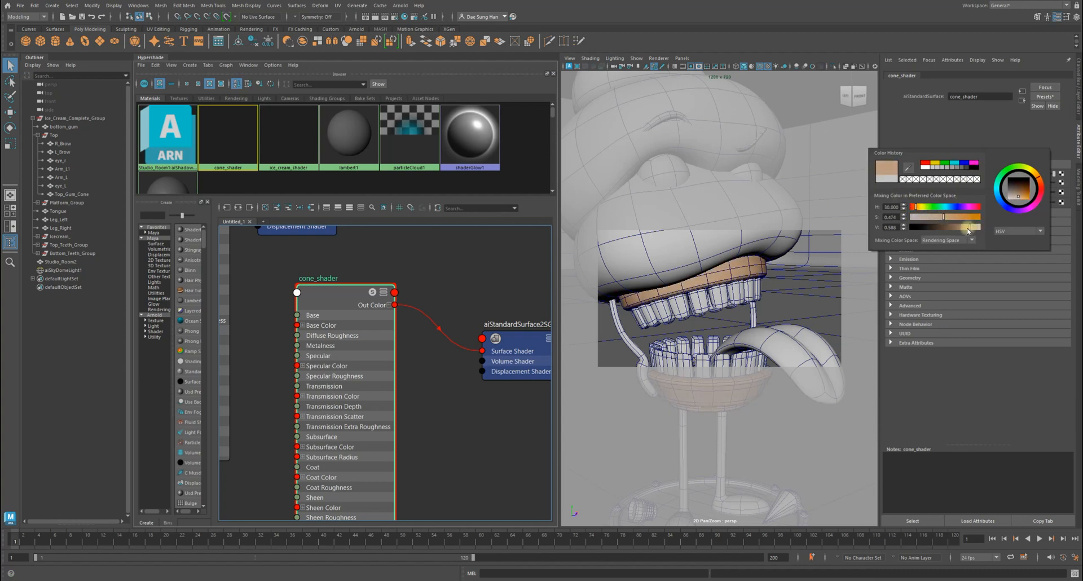
click(937, 218)
drag(967, 227, 969, 228)
click(917, 209)
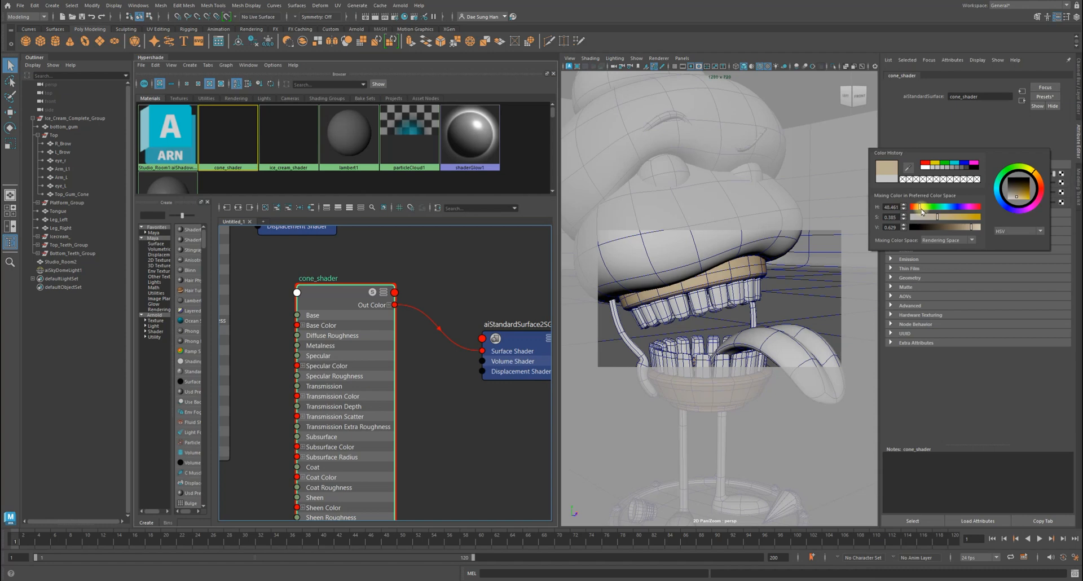
click(978, 226)
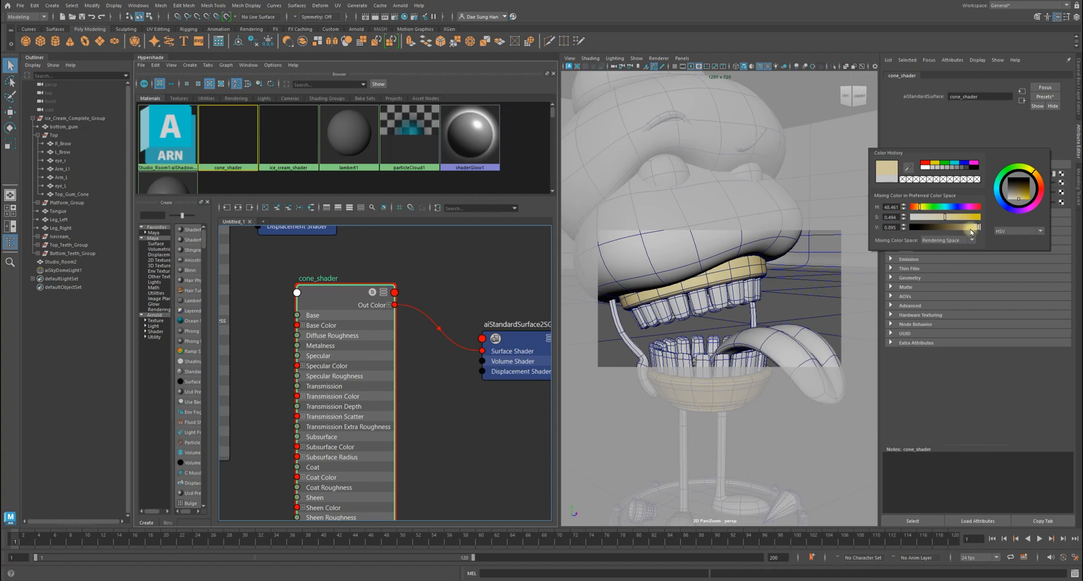
drag(965, 228, 971, 229)
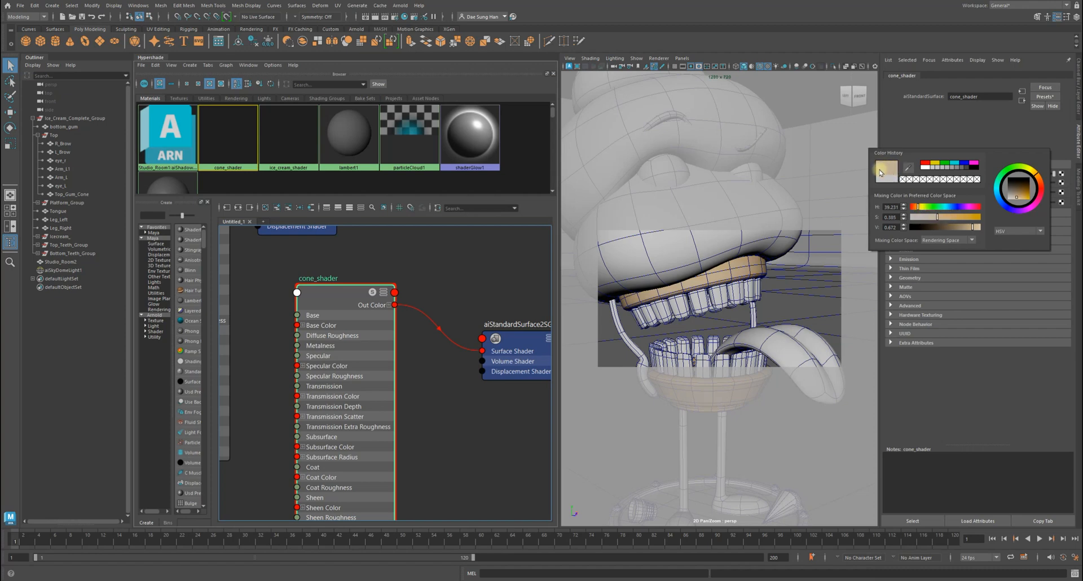
drag(971, 227, 970, 228)
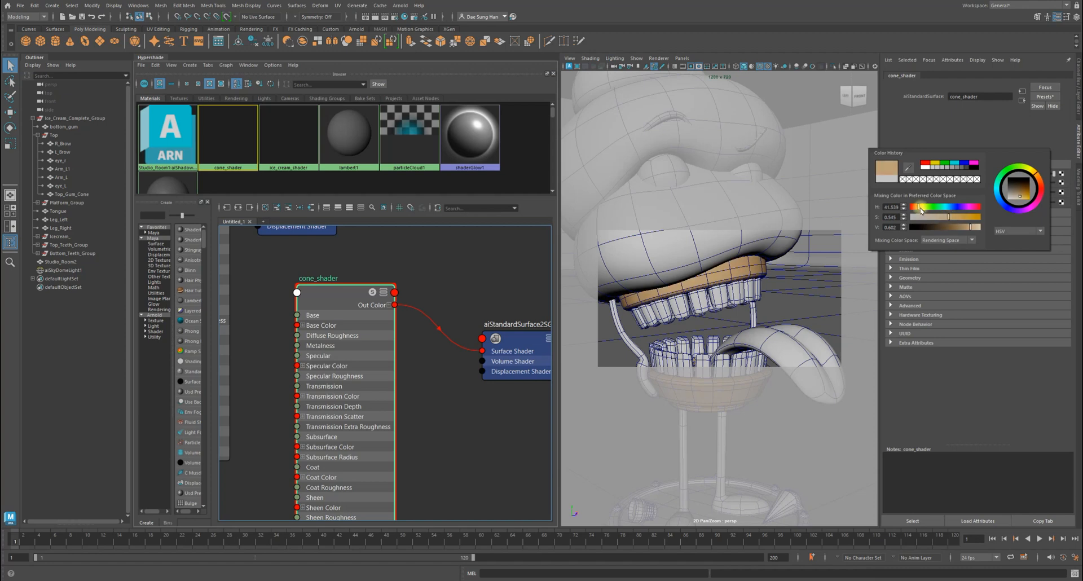
drag(972, 227, 973, 227)
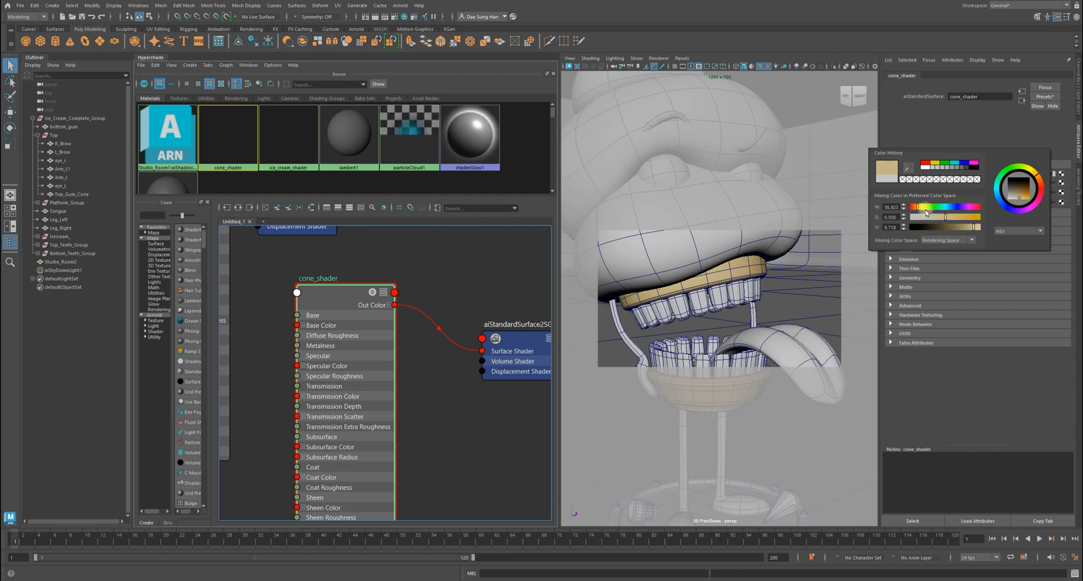
drag(974, 227, 977, 228)
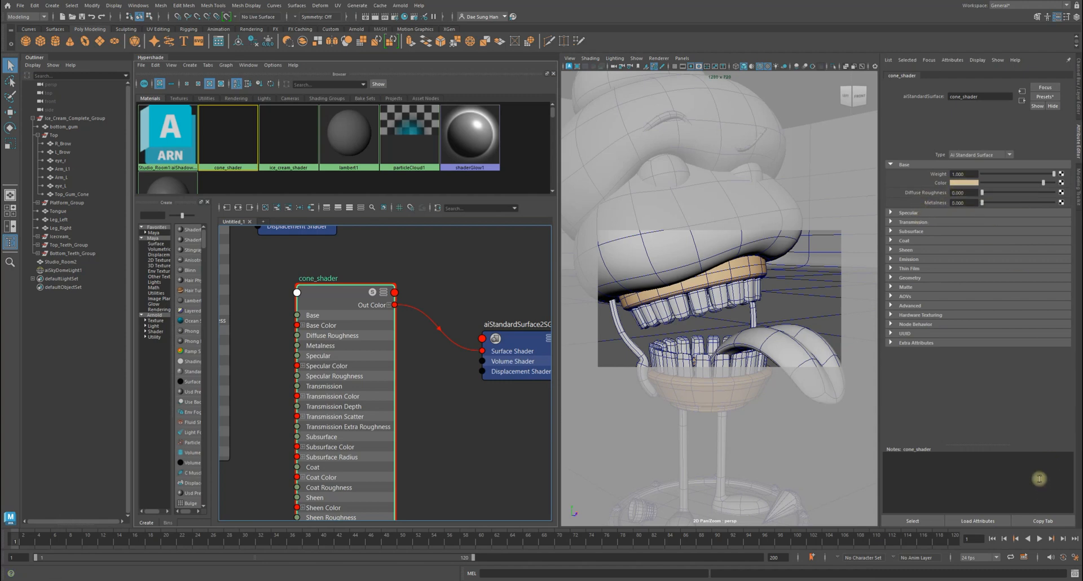
- Leave only the specular settings of cone_shader expanded and restore the bookmarked camera view cameraView1
click(912, 214)
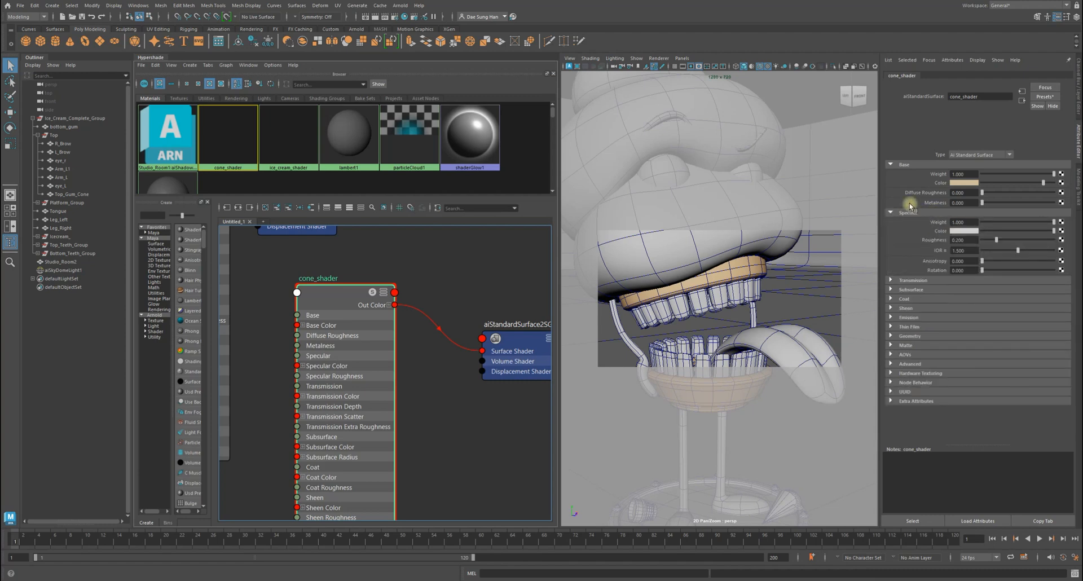
click(899, 165)
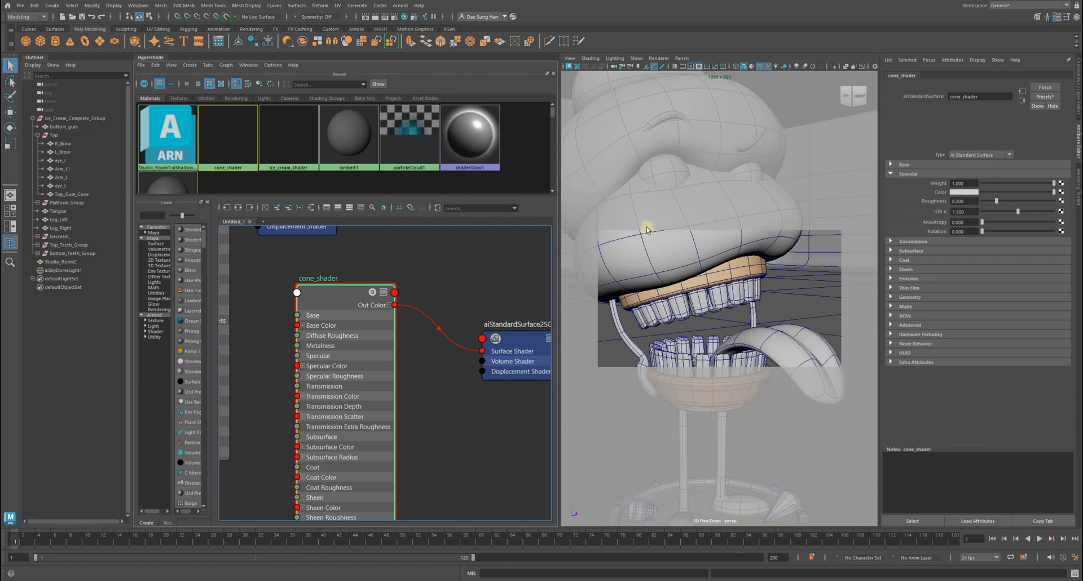
click(573, 60)
mouse_move(591, 211)
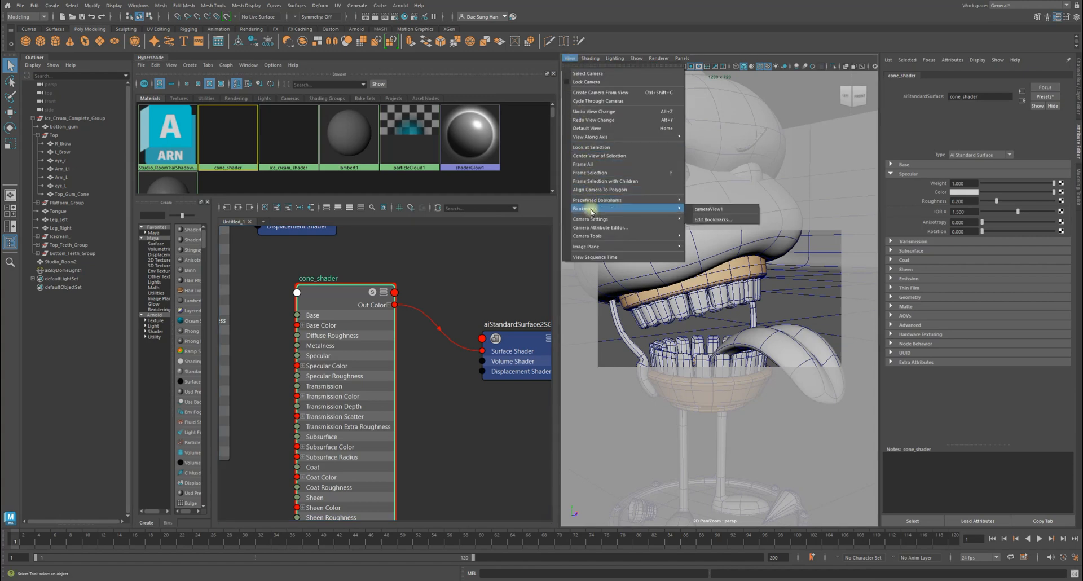
click(704, 210)
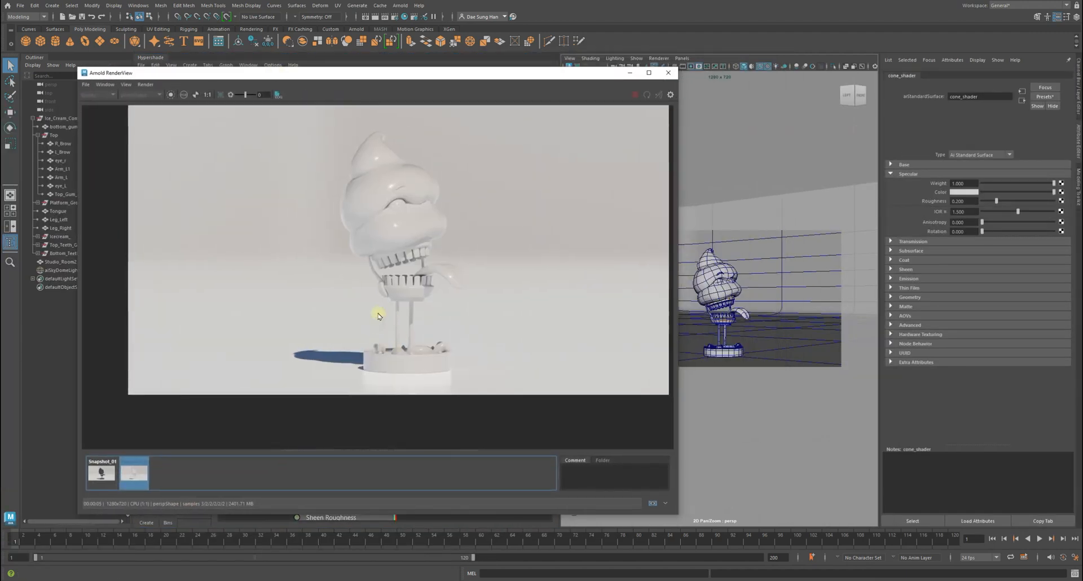
- Store a snapshot of the render with the tan cone and compare it with the earlier snapshots
click(131, 480)
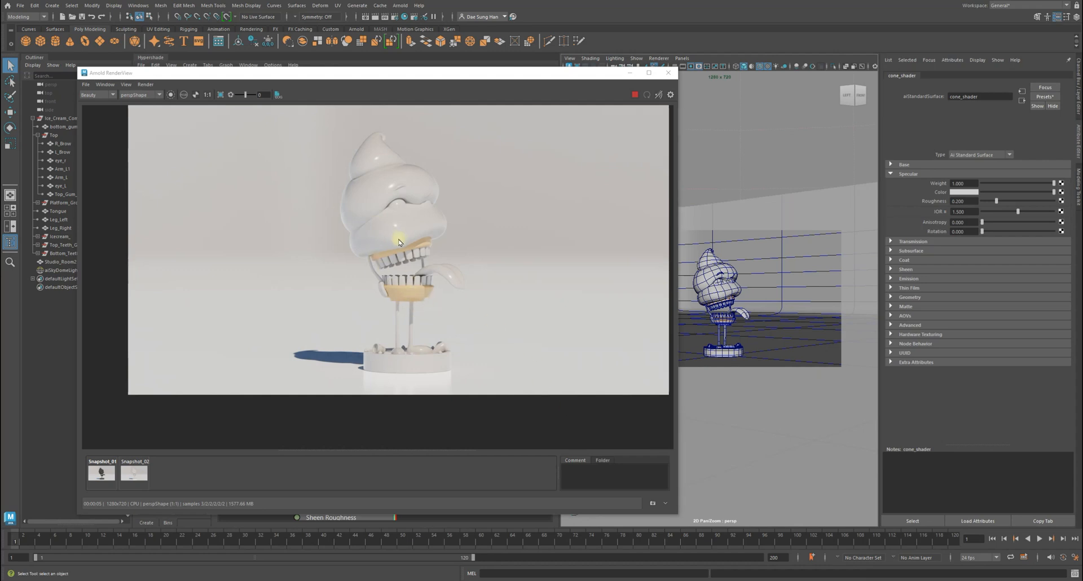
click(268, 471)
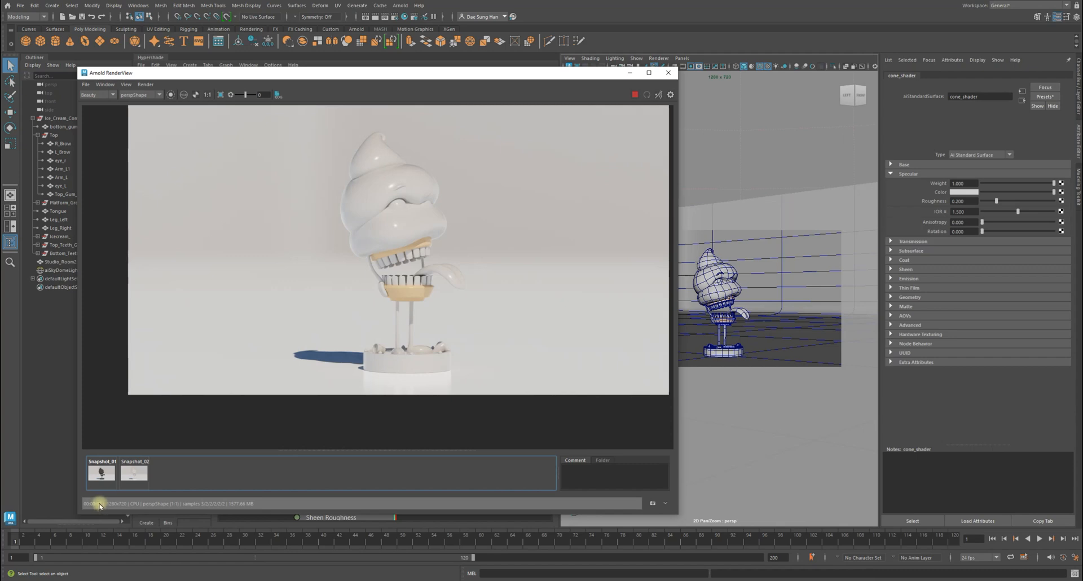
click(652, 503)
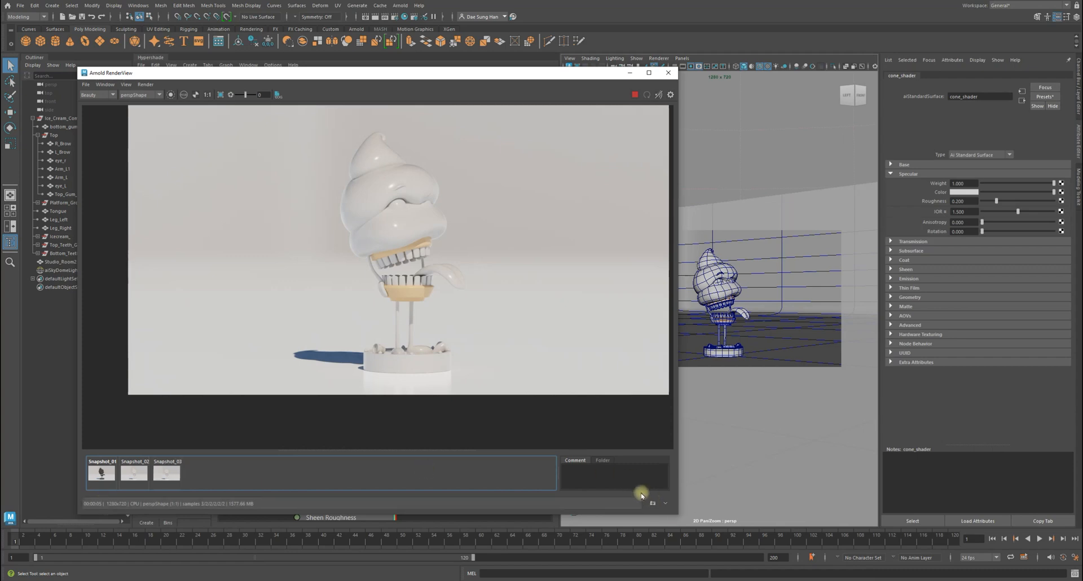
click(101, 473)
click(134, 472)
scroll(403, 290, up, 8)
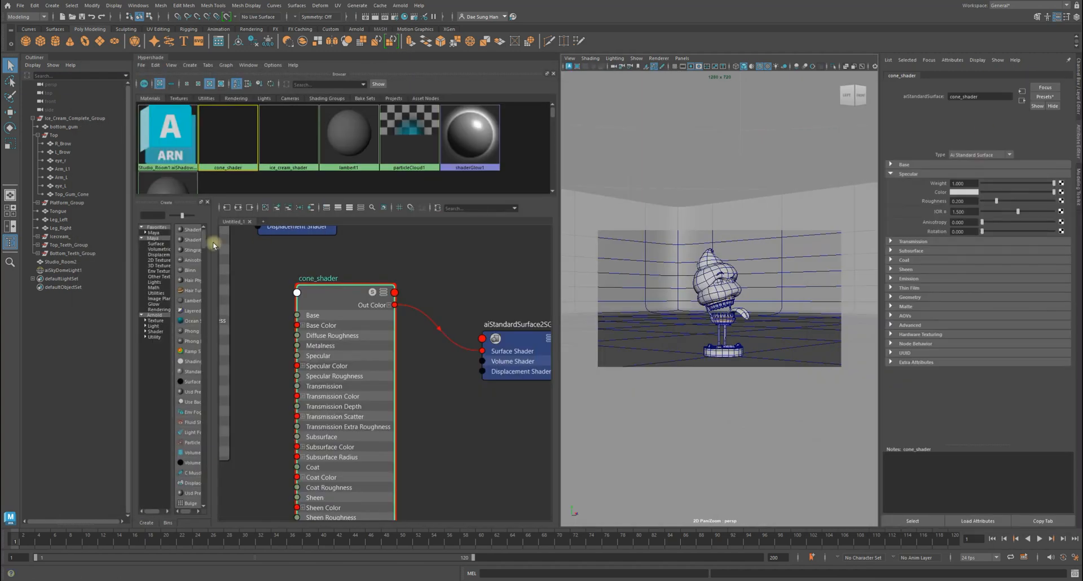
- Graph only cone_shader and its connected shading group in the Hypershade work area
drag(314, 280, 326, 262)
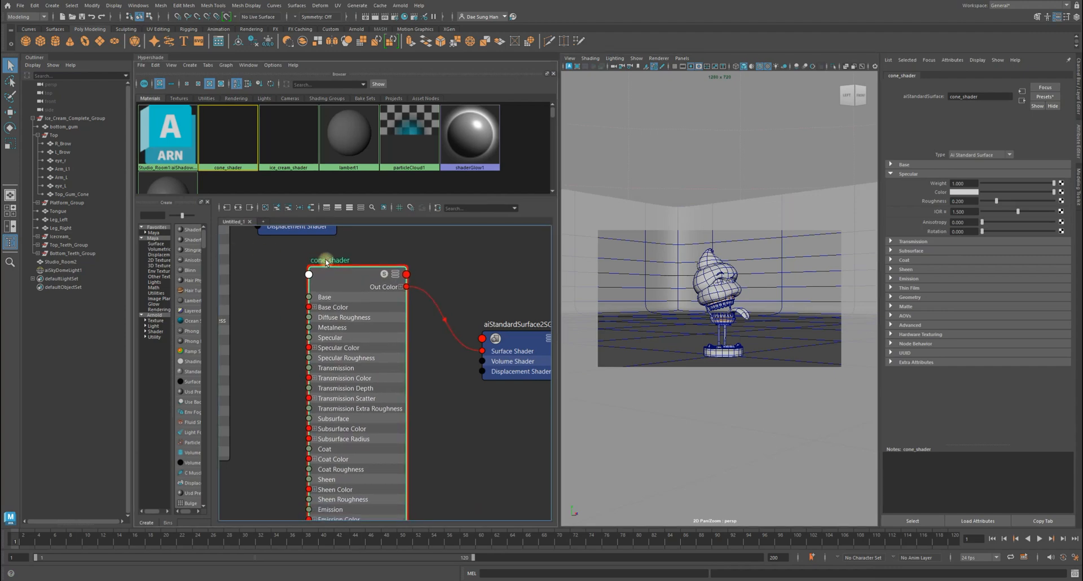
click(237, 208)
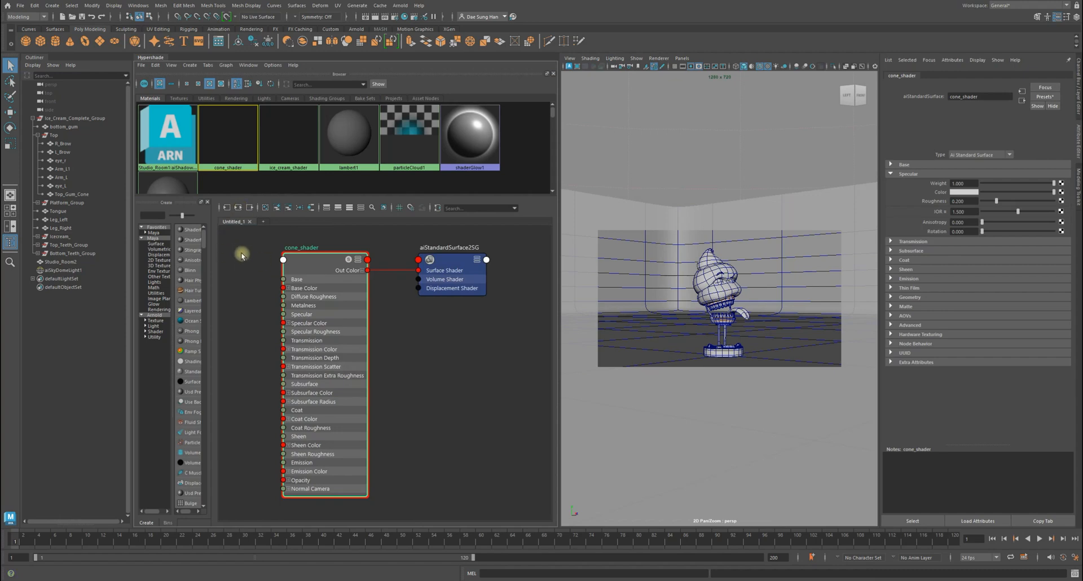
scroll(242, 251, down, 3)
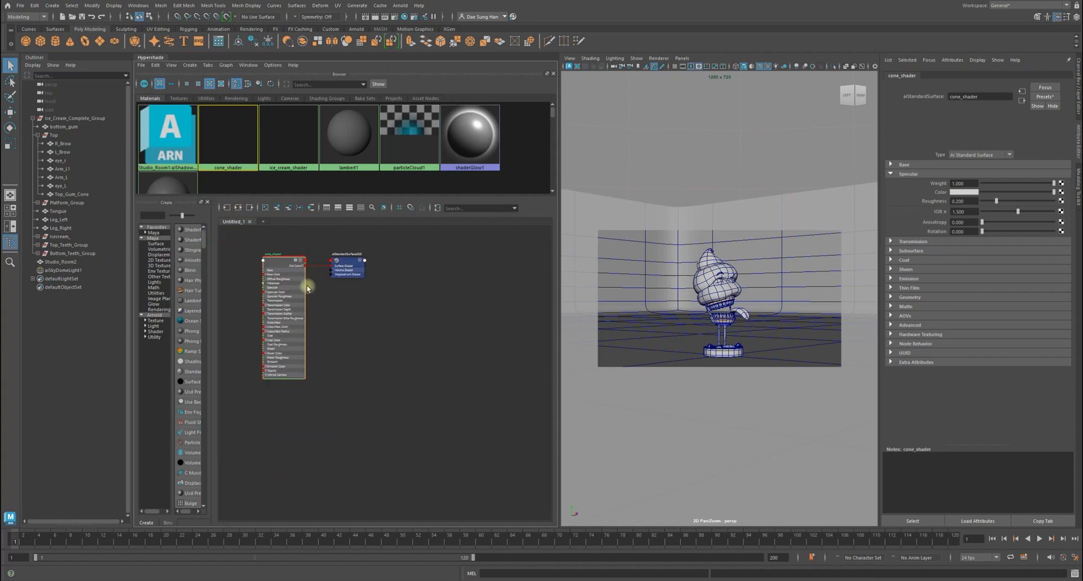
alt+right_drag(363, 321, 363, 345)
alt+middle_drag(363, 345, 449, 390)
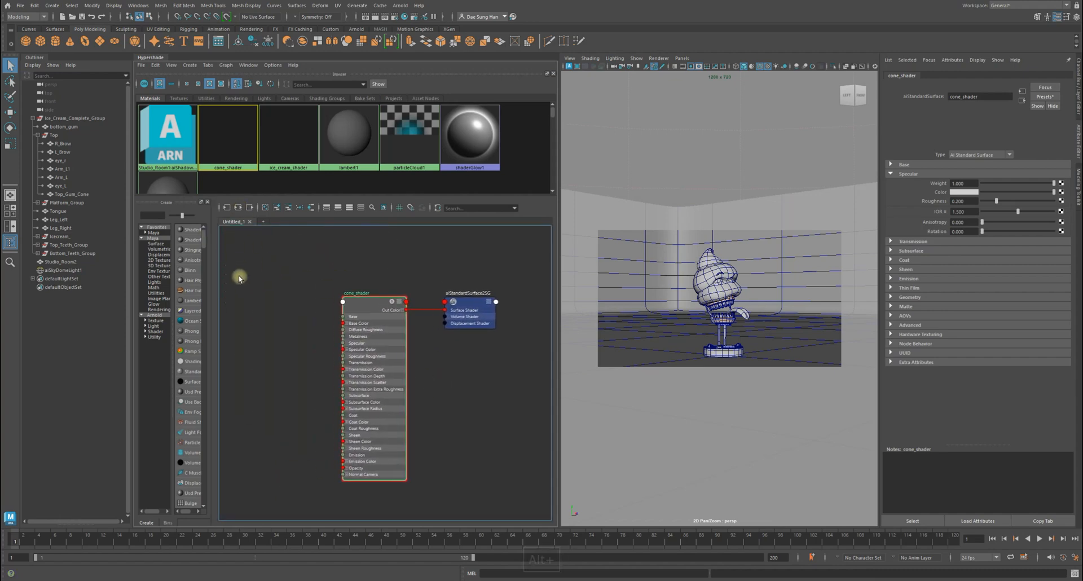
alt+right_drag(352, 313, 423, 317)
alt+middle_drag(423, 317, 378, 285)
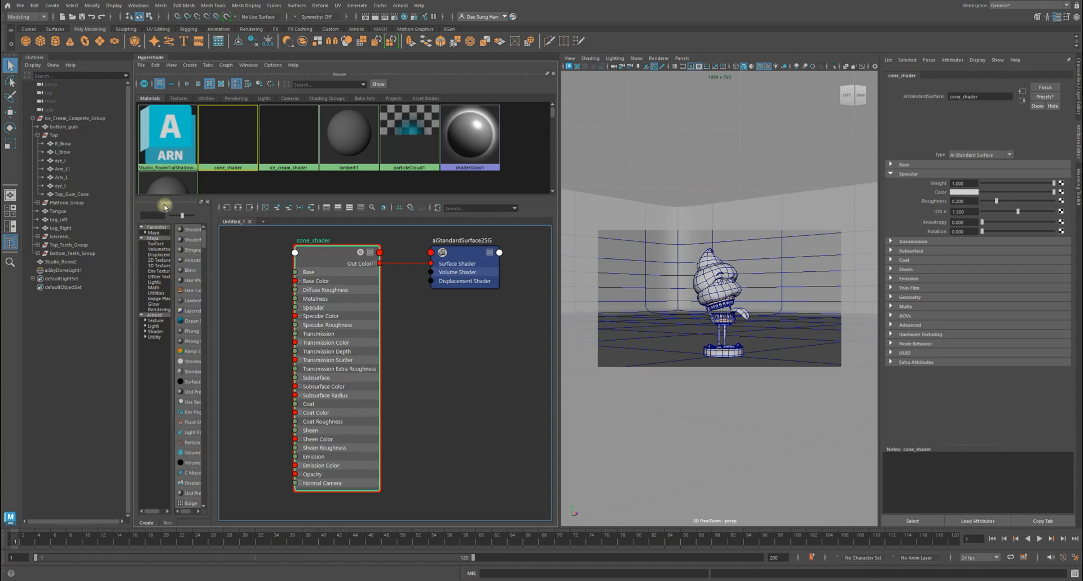
- Close the Hypershade's Create and Bins panes to give the cone_shader node graph more room
drag(212, 224, 309, 225)
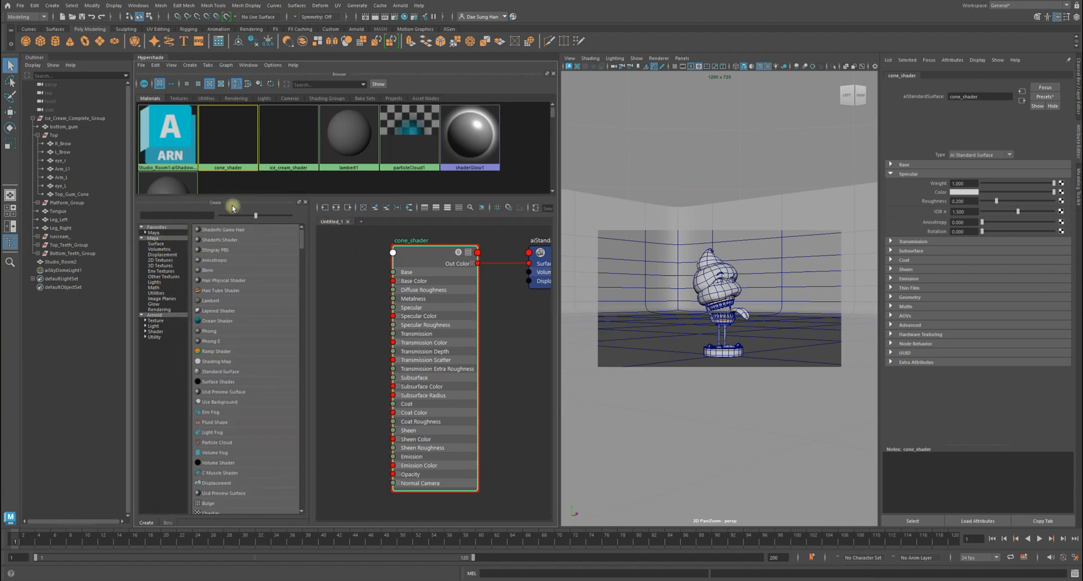
click(305, 204)
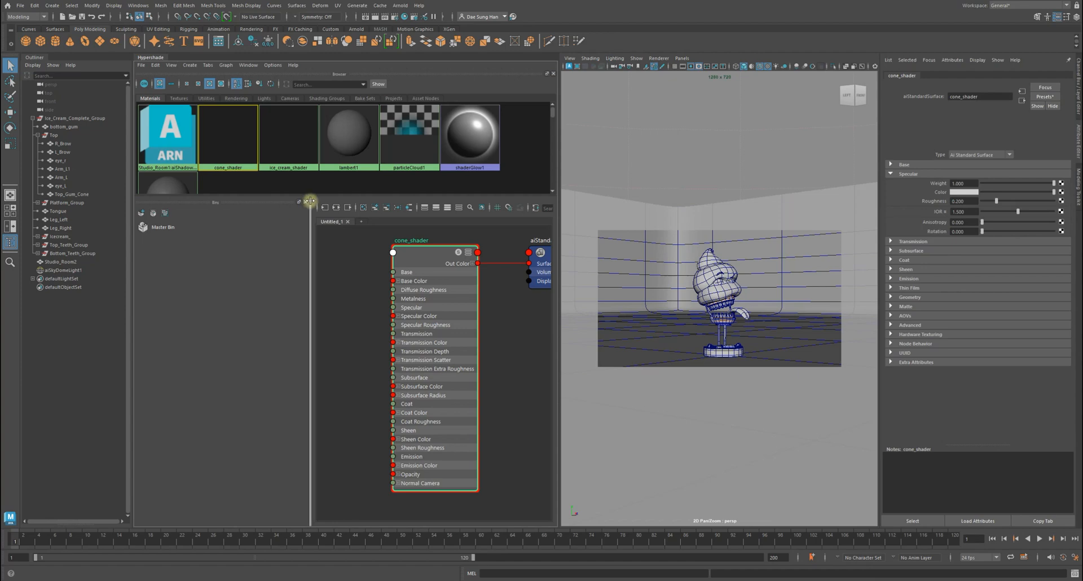
click(305, 204)
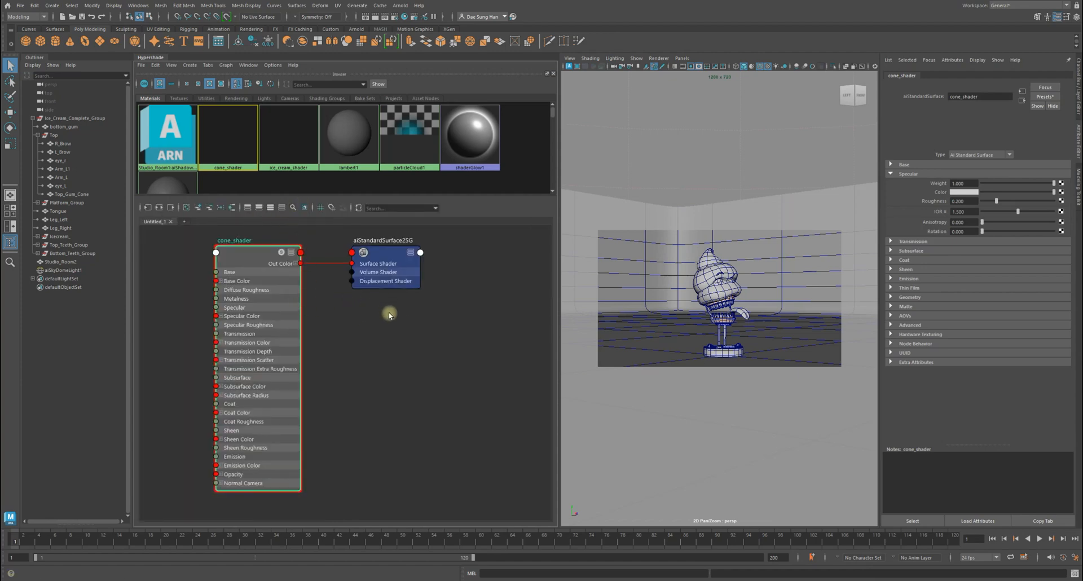
alt+middle_drag(363, 319, 434, 329)
alt+right_drag(435, 330, 418, 323)
alt+middle_drag(418, 323, 368, 342)
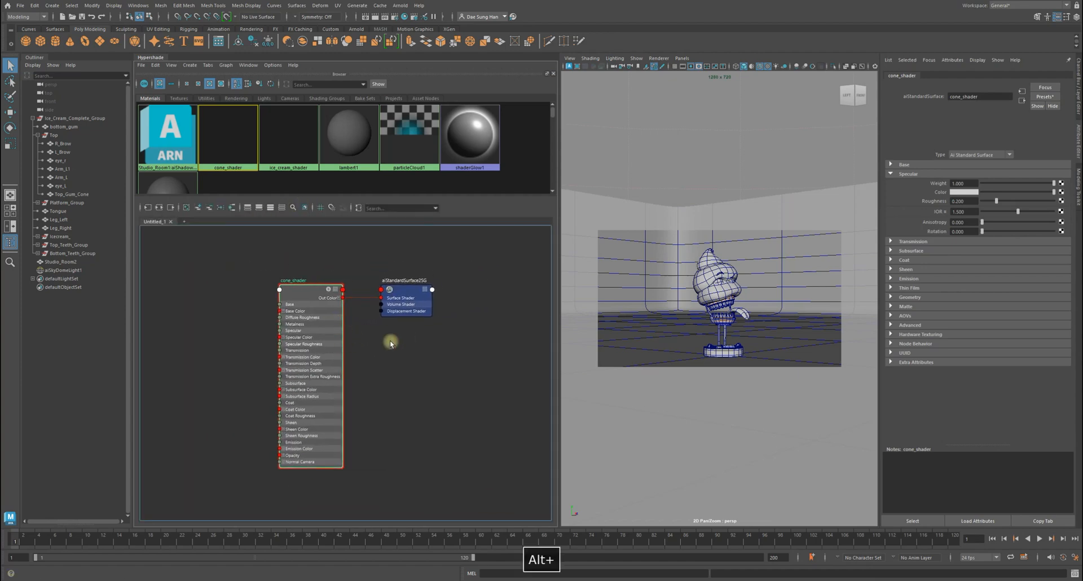
- Set the specular weight of cone_shader to 0.5 and show the render at actual size
click(954, 183)
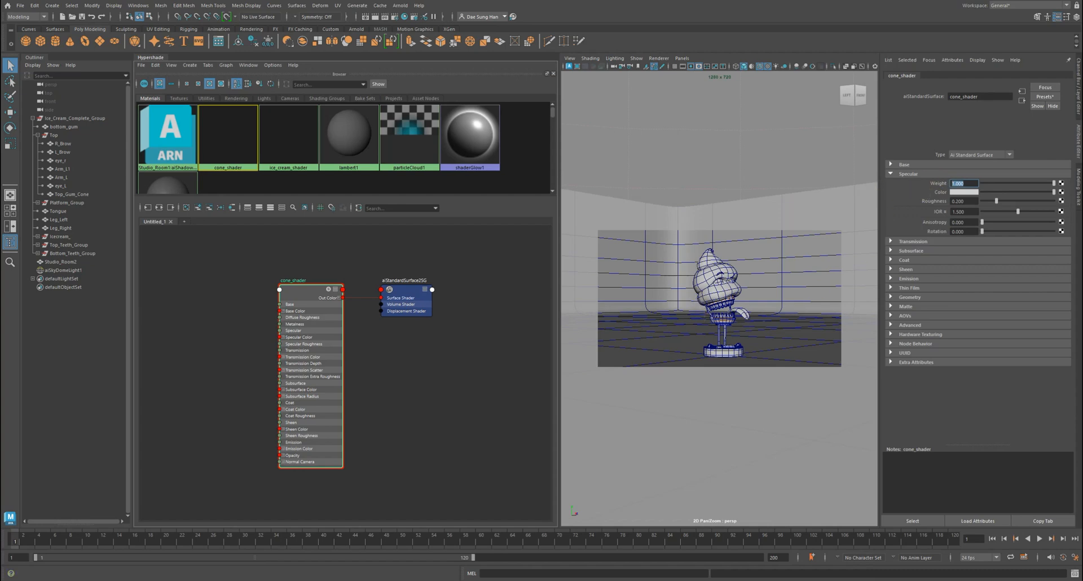
drag(327, 121, 329, 74)
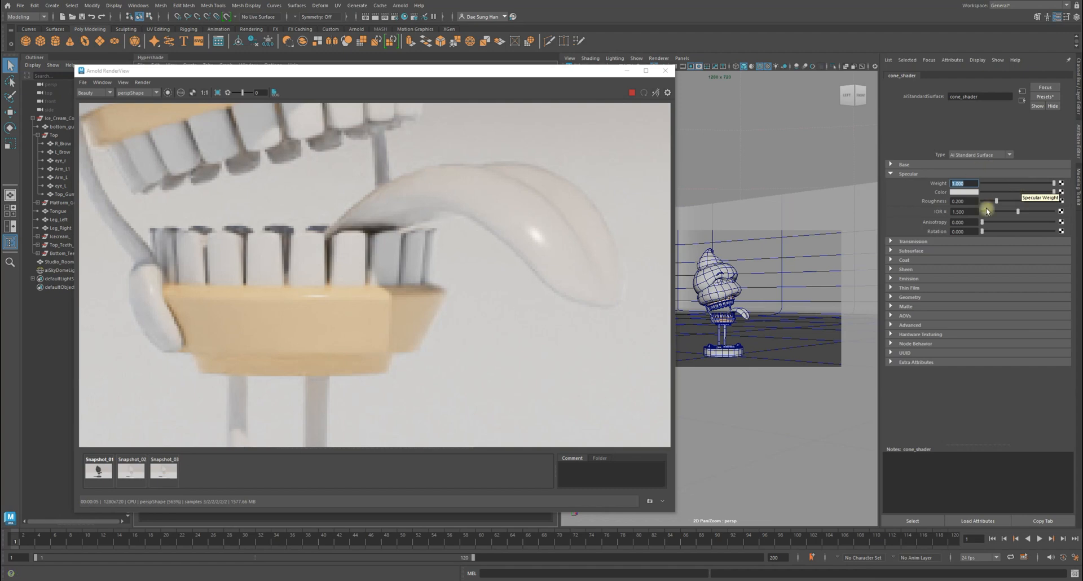
text(.5)
key(Return)
click(204, 92)
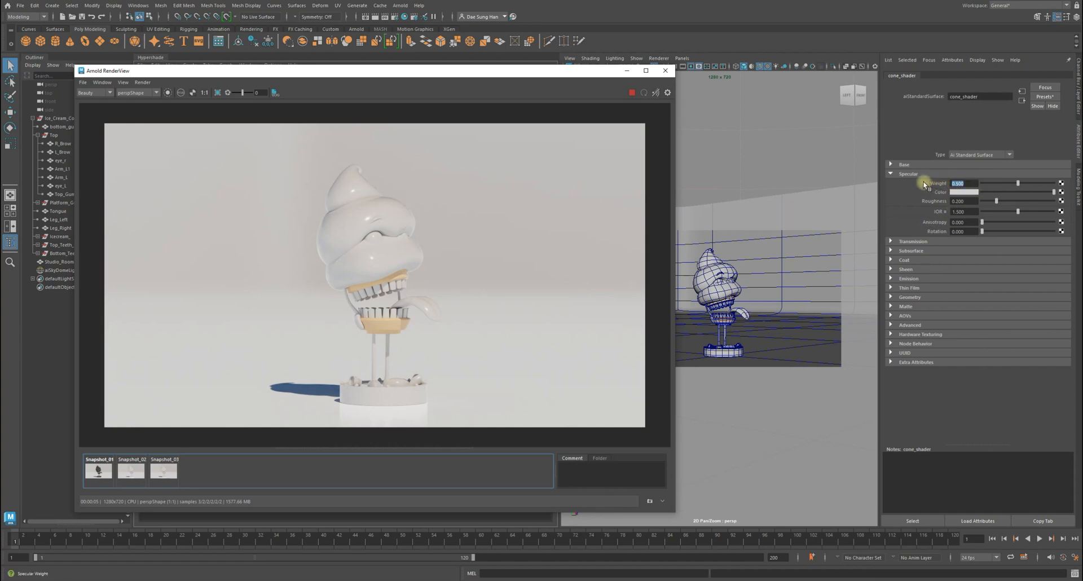
- Set the specular roughness of cone_shader to 0.5 and update the render with the new specular settings
click(932, 203)
click(953, 201)
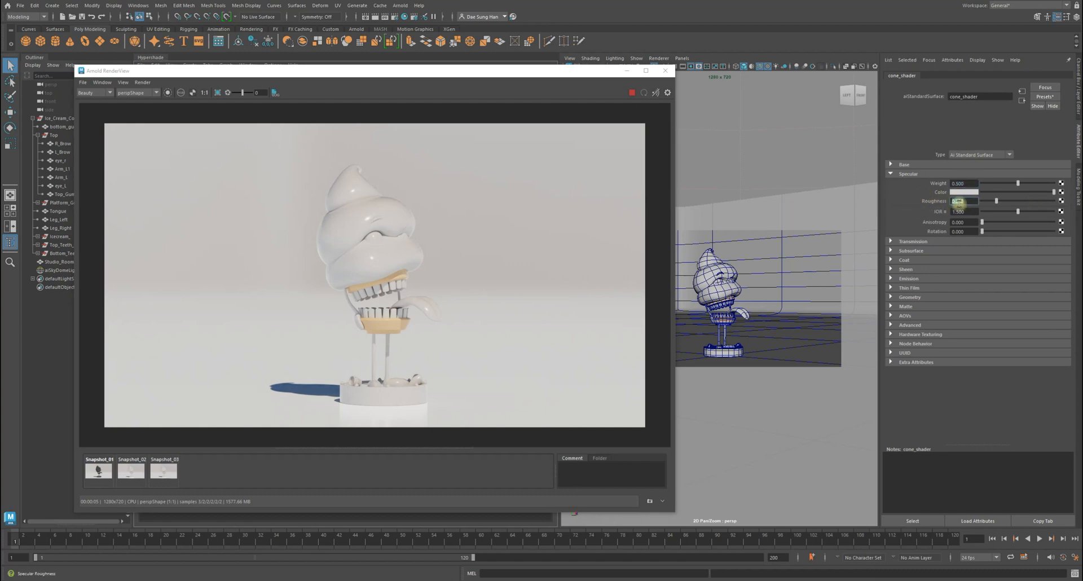
text(.5)
key(Return)
drag(969, 183, 885, 178)
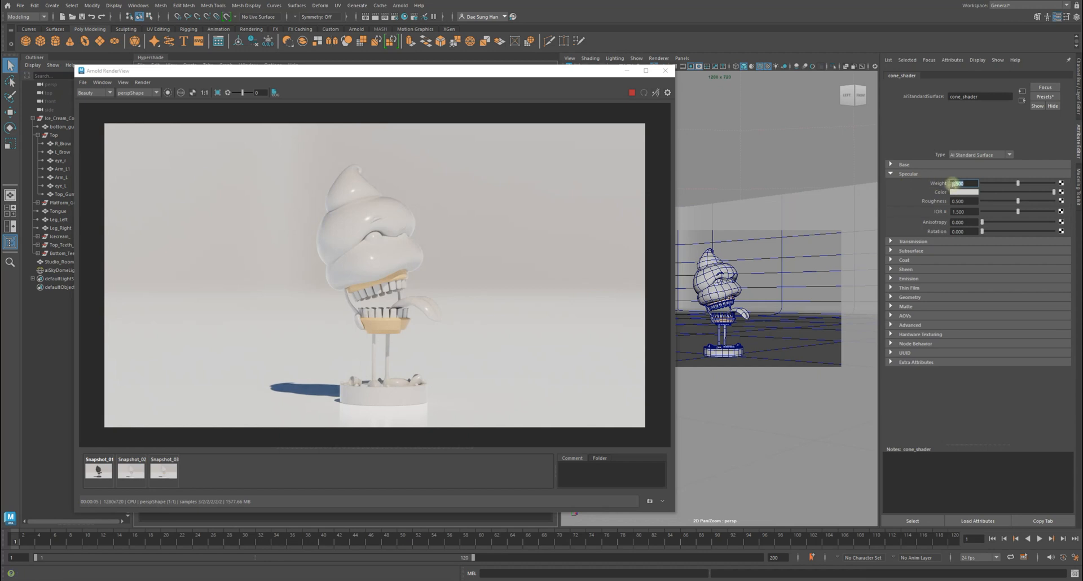
click(975, 201)
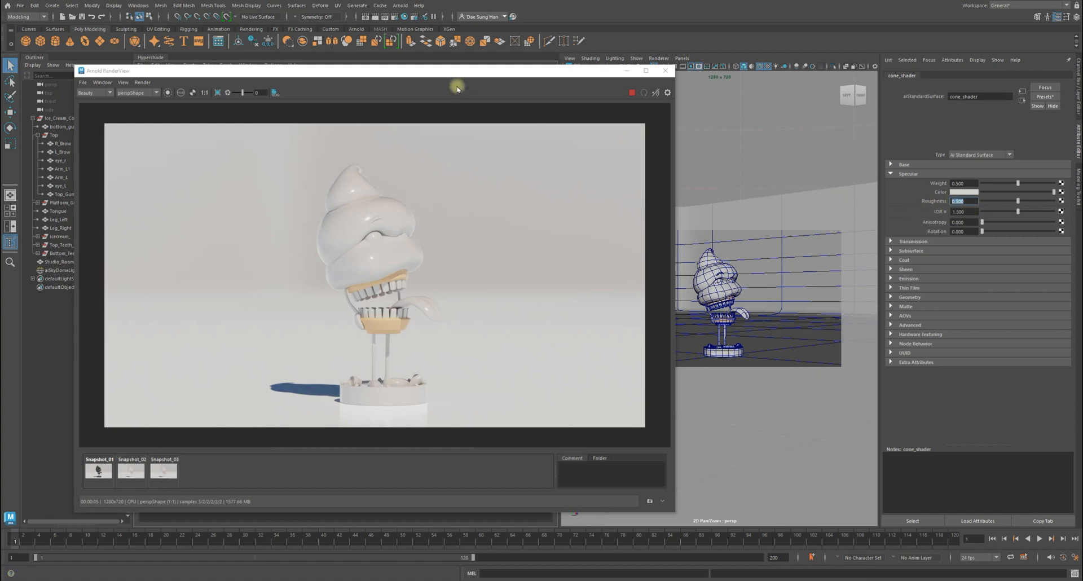
click(207, 94)
click(959, 182)
click(961, 201)
drag(389, 448, 389, 447)
click(1034, 573)
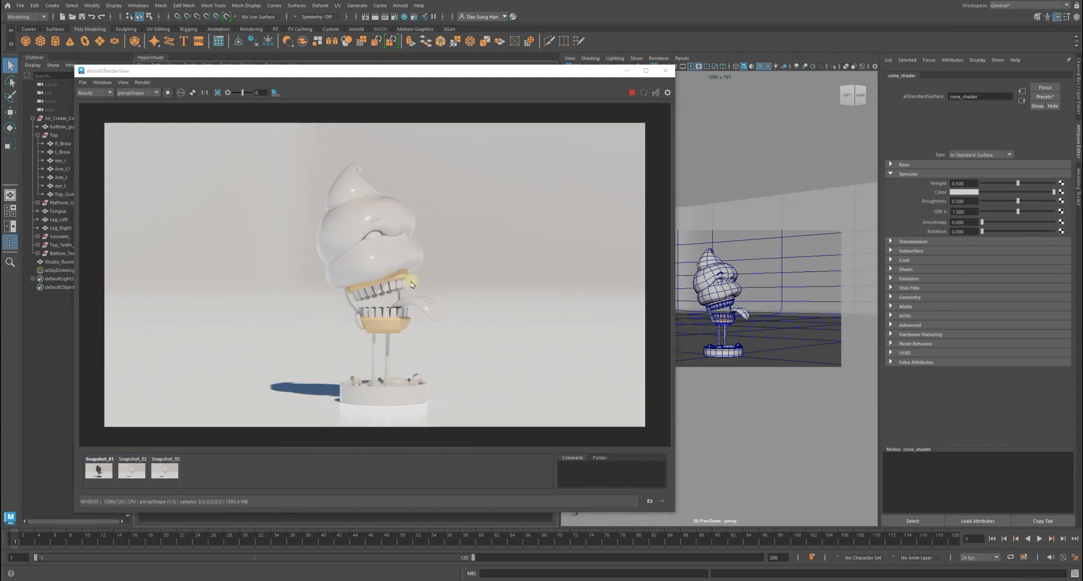
- Compare the highlights on the cone around the mouth between the current render and Snapshot_03
scroll(411, 284, up, 3)
scroll(361, 351, up, 2)
middle_drag(358, 323, 336, 260)
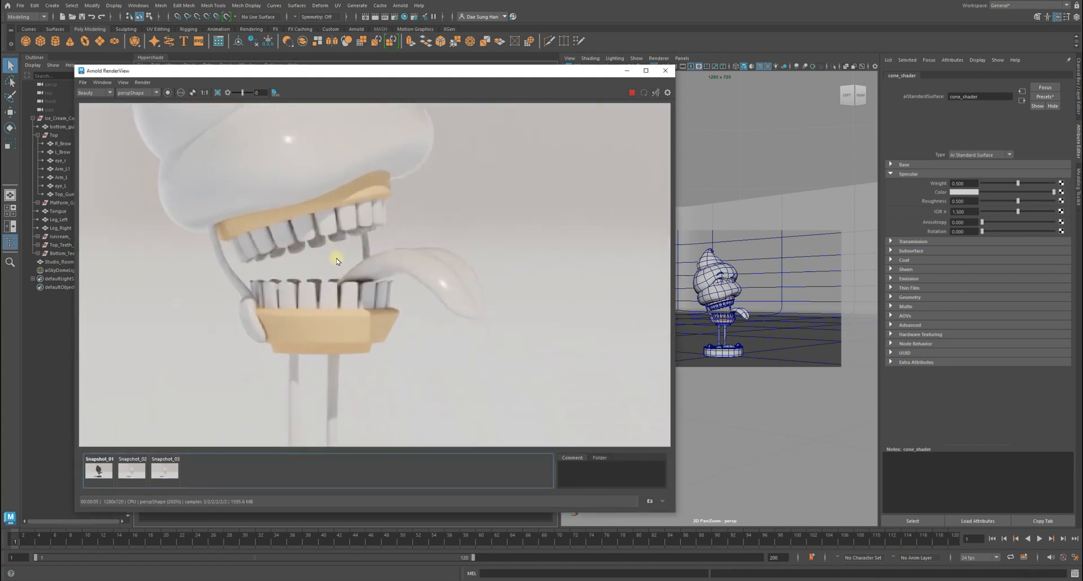
click(165, 473)
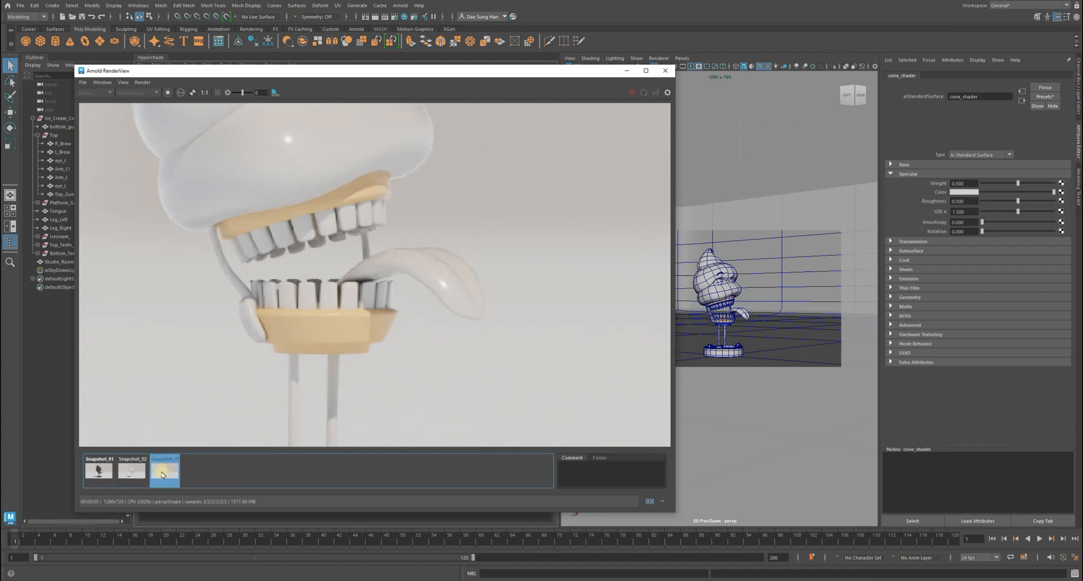
scroll(293, 350, up, 1)
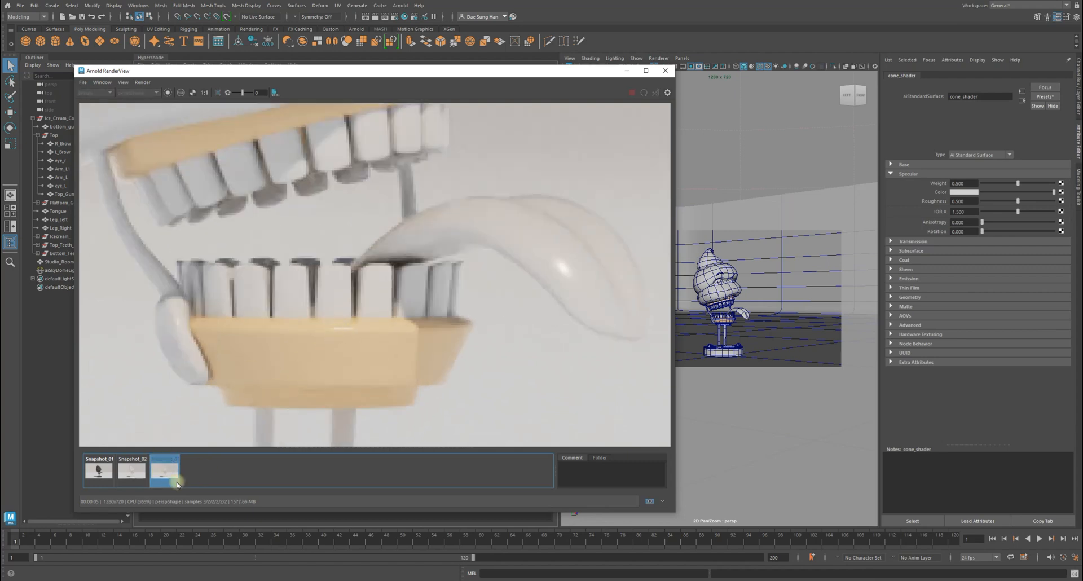
click(164, 471)
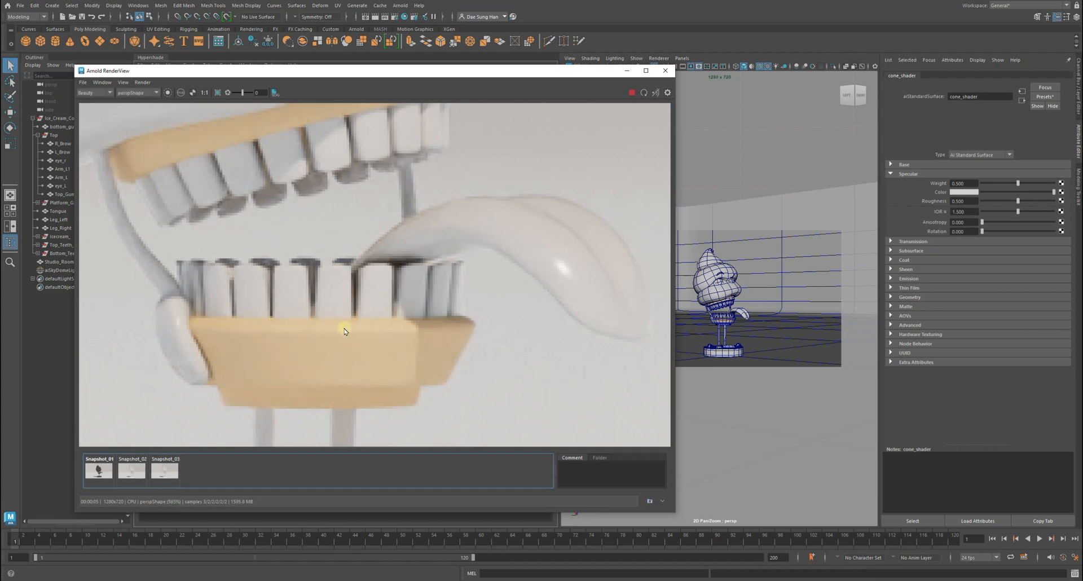
click(171, 474)
click(165, 475)
- Examine the upper cone piece and the lower cone's outer edge up close, comparing the render with Snapshot_03
middle_drag(227, 202, 314, 216)
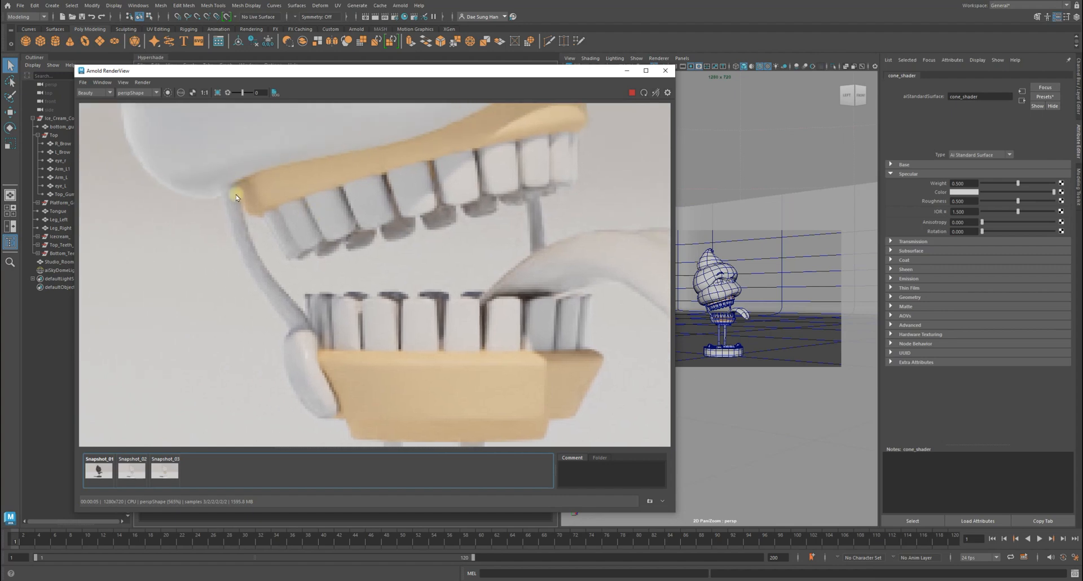
middle_drag(425, 318, 203, 254)
click(165, 471)
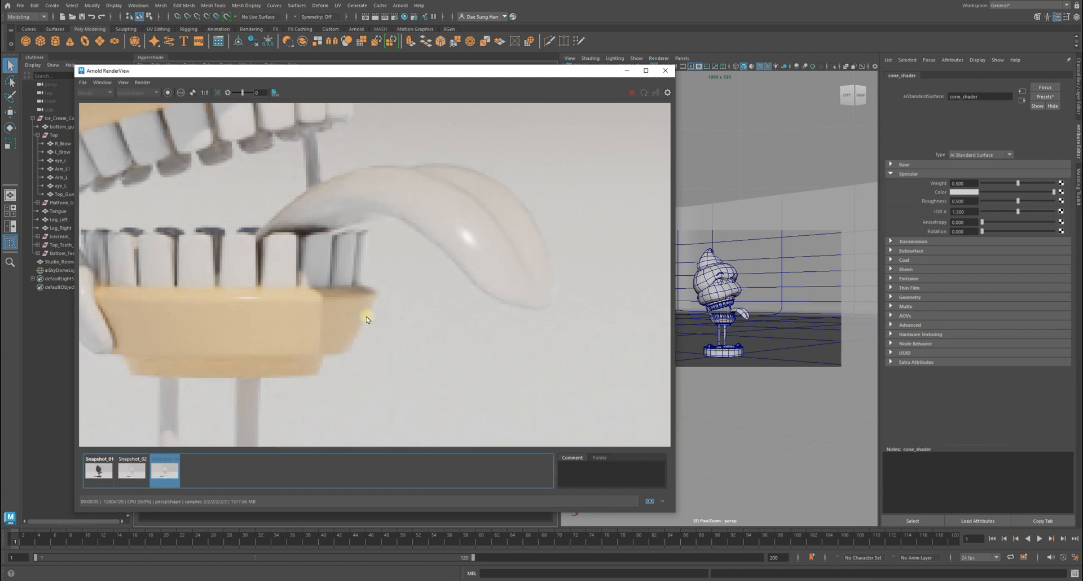
scroll(367, 301, up, 2)
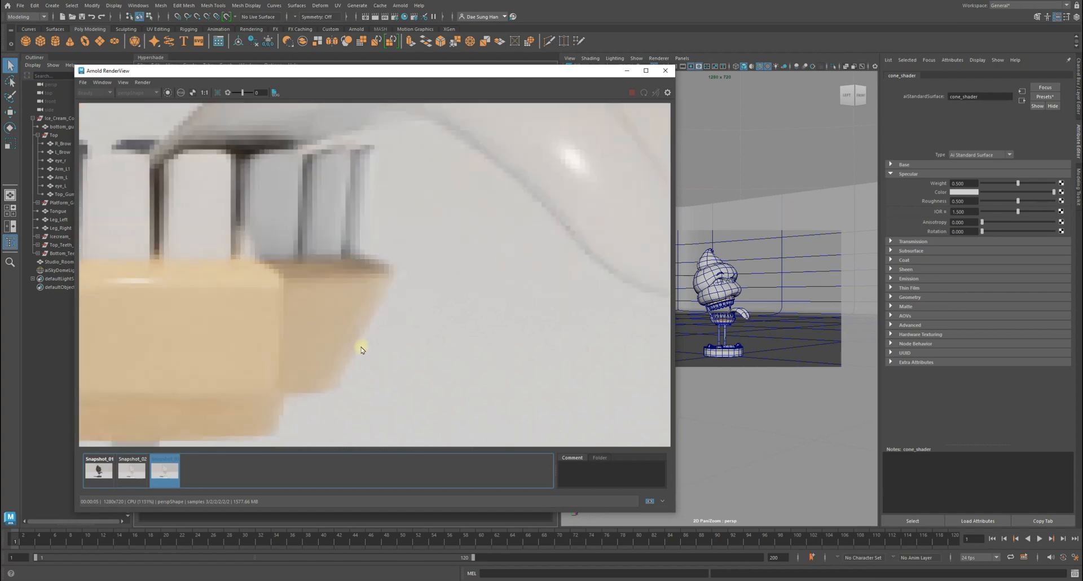
scroll(366, 316, up, 2)
click(165, 486)
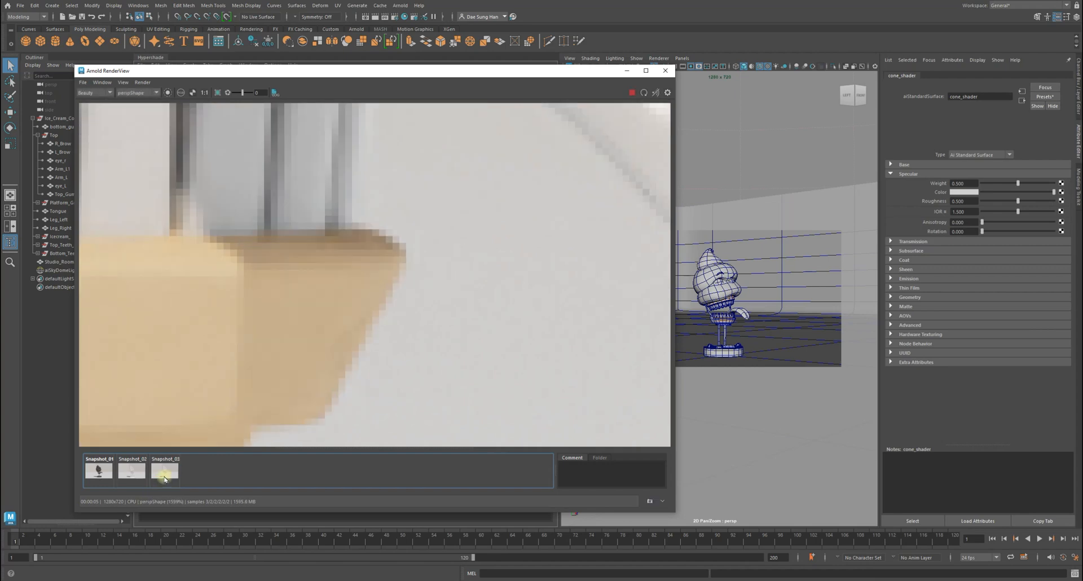
click(162, 475)
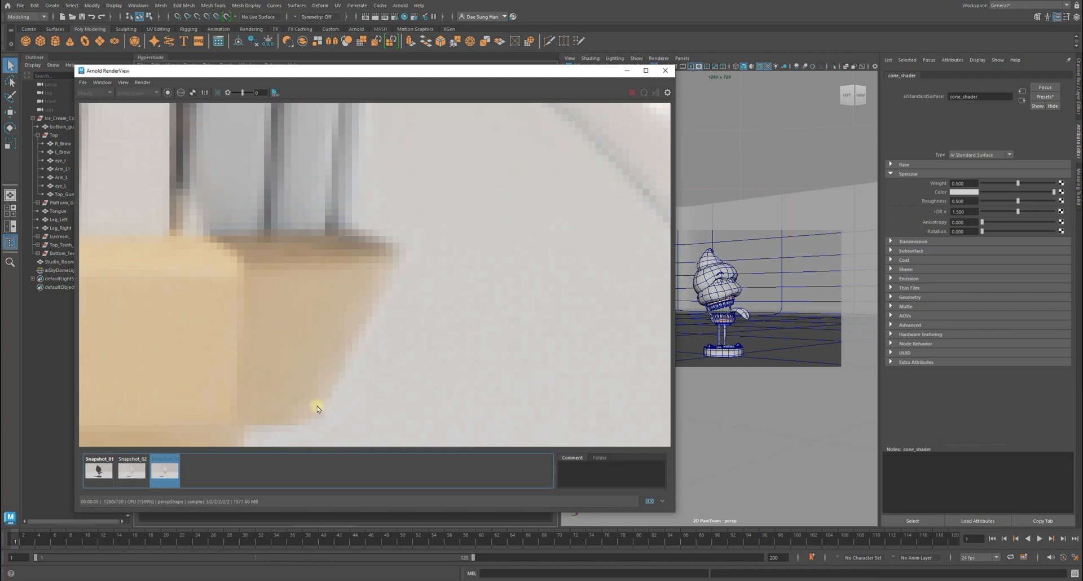
scroll(384, 302, down, 2)
scroll(355, 286, down, 2)
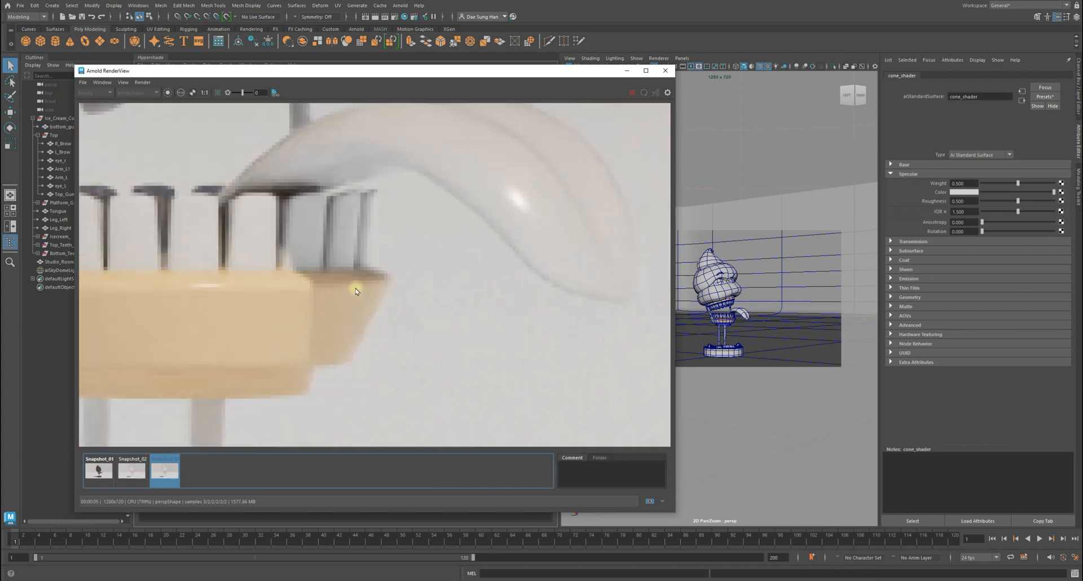
click(158, 472)
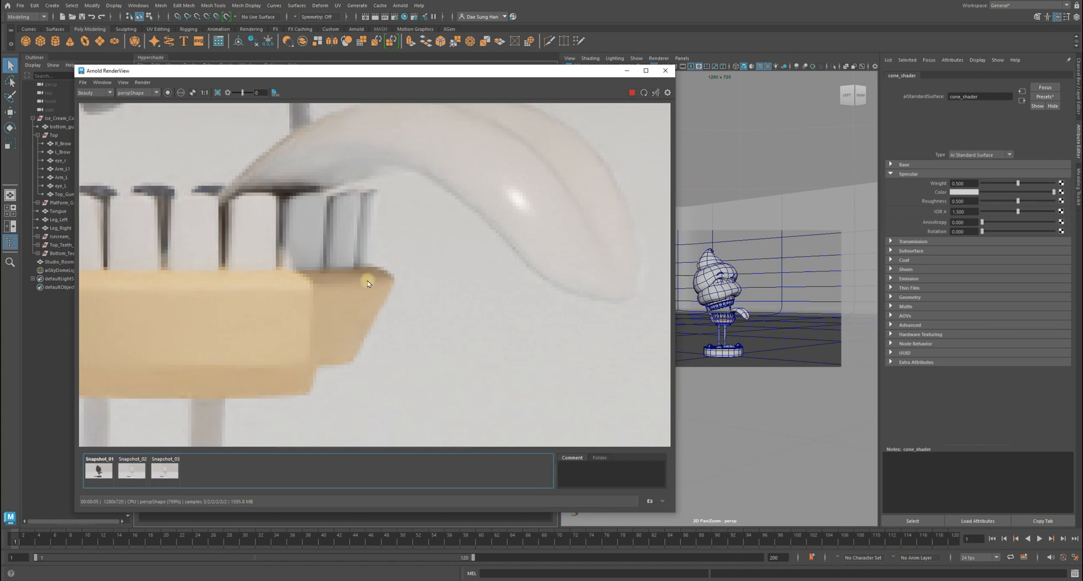
- Store the current render as a snapshot and compare it with Snapshot_03 at the lower cone's outer edge
click(174, 474)
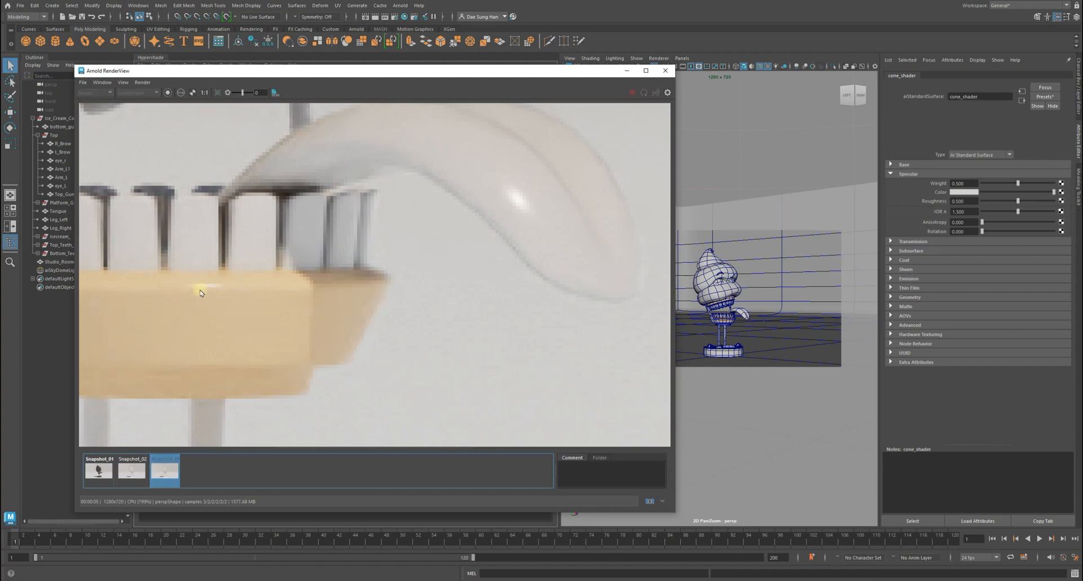
click(163, 465)
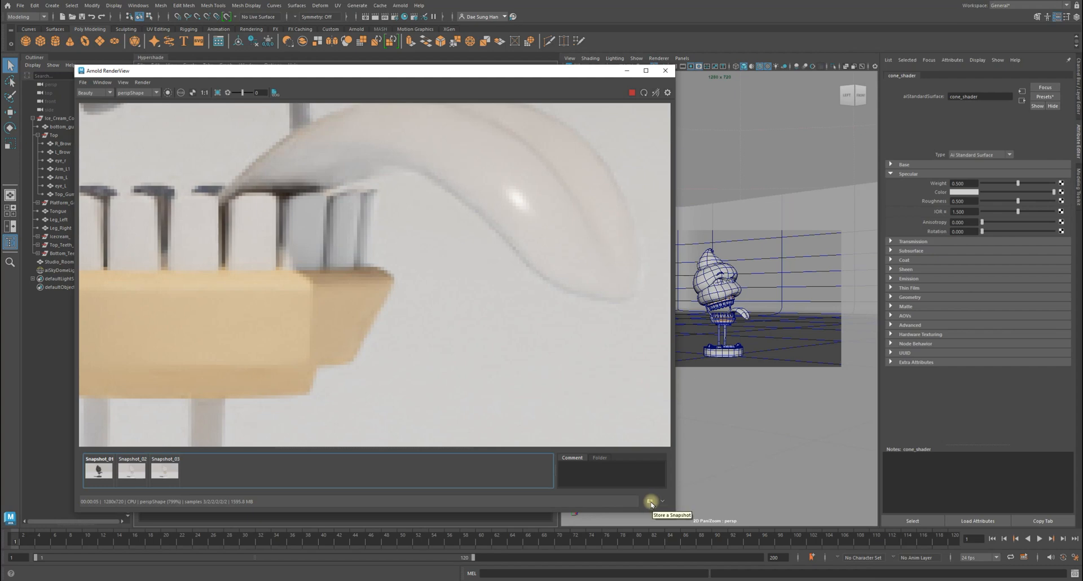
click(651, 501)
click(164, 474)
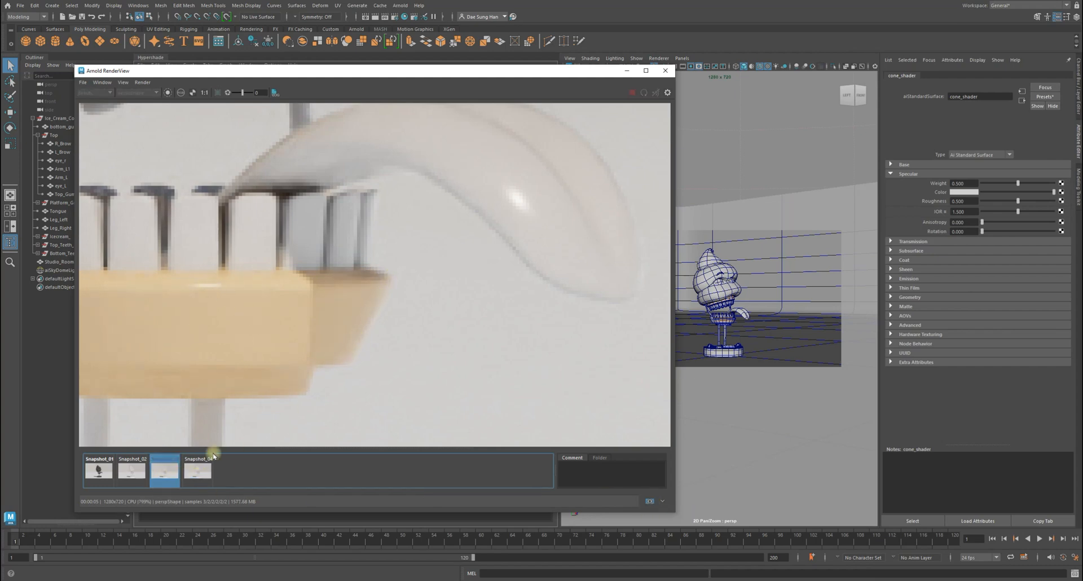
click(204, 476)
- Compare the highlights on the upper cone piece above the teeth between Snapshot_03 and Snapshot_04
alt+drag(299, 297, 398, 236)
click(164, 473)
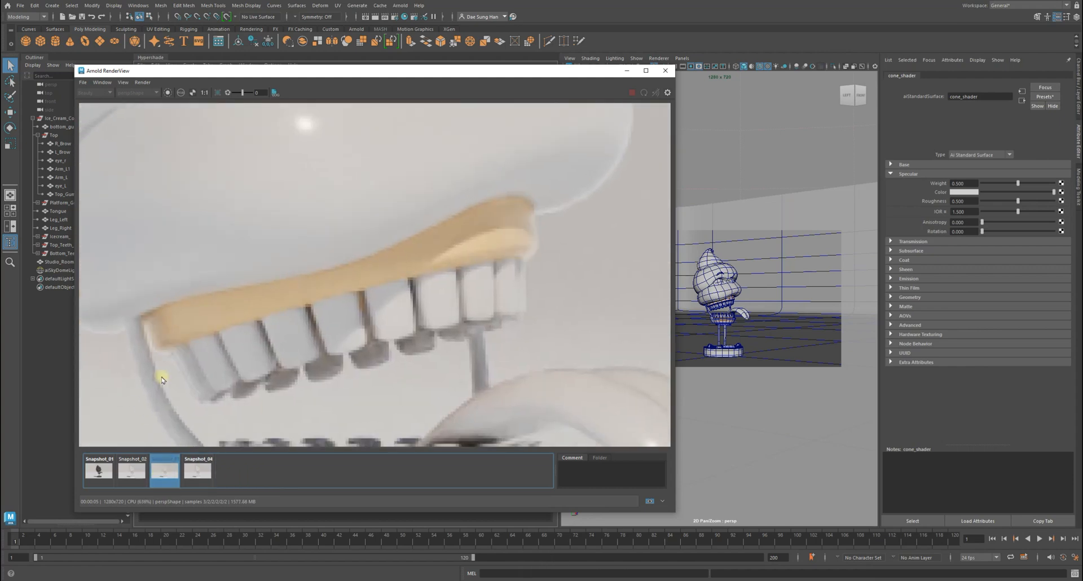
alt+drag(345, 350, 254, 338)
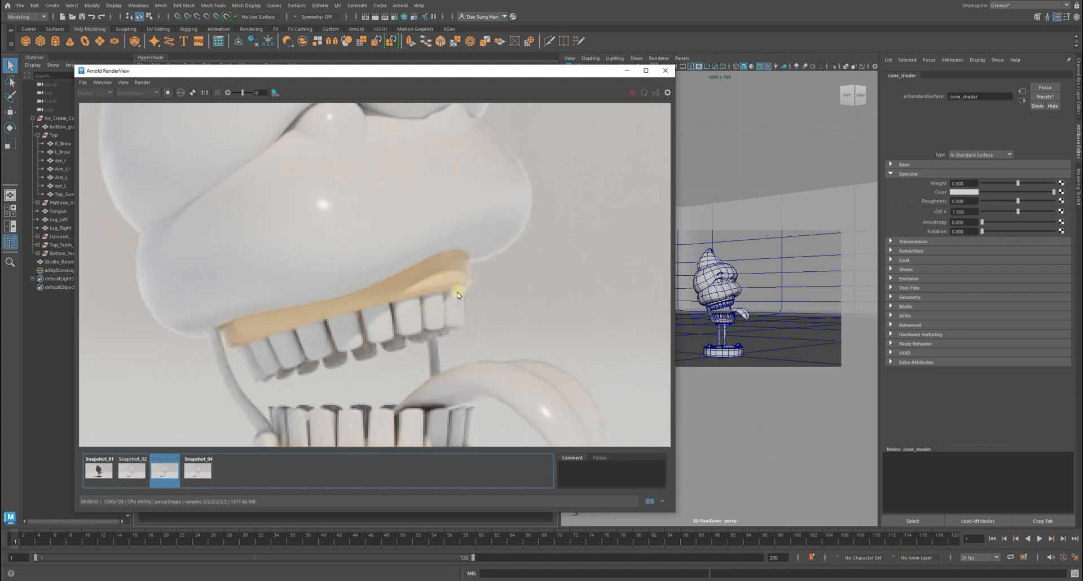
click(190, 472)
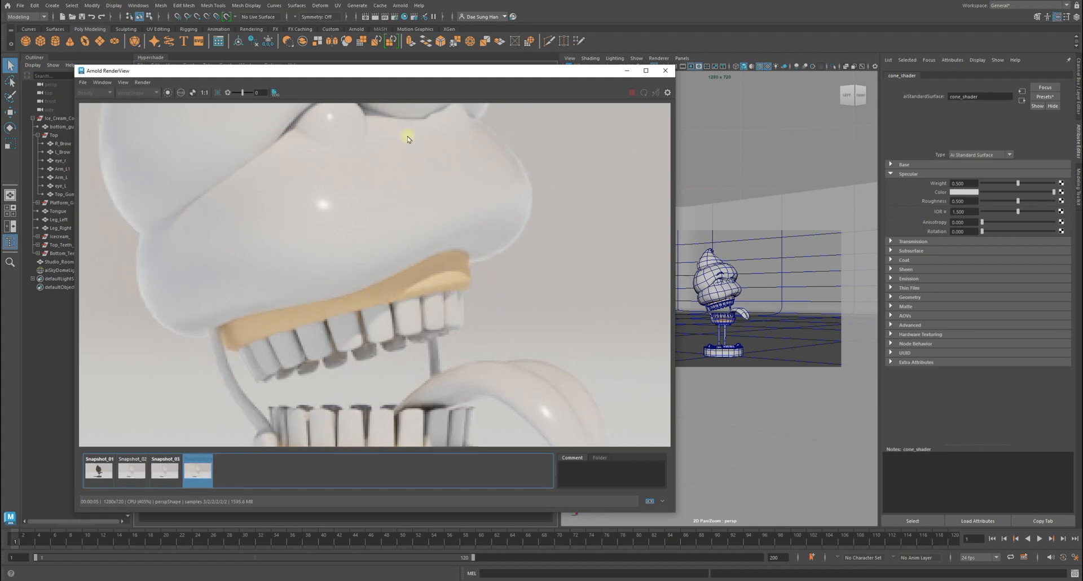
drag(536, 69, 607, 70)
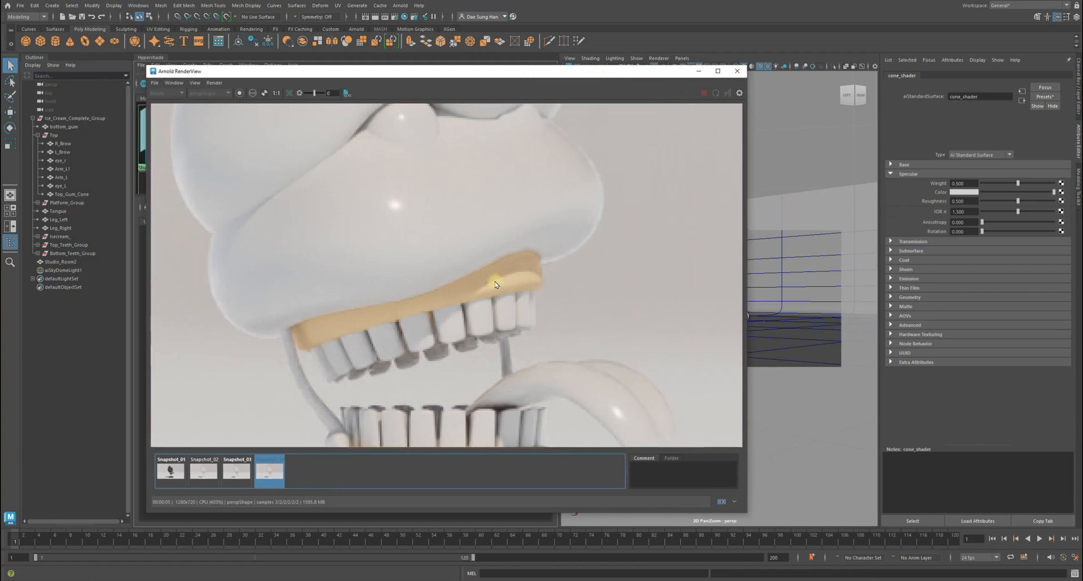
click(277, 474)
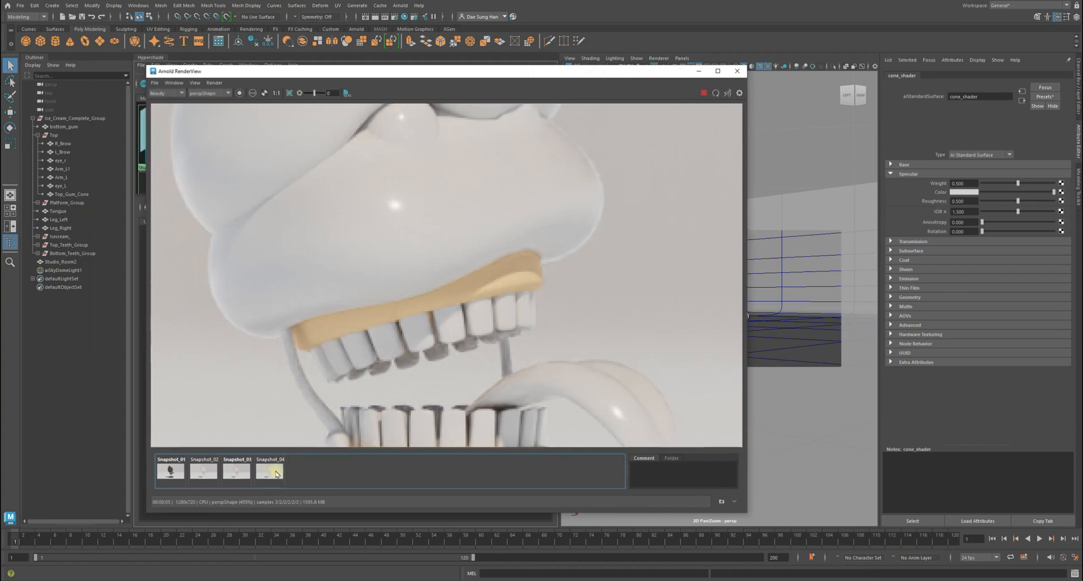
click(929, 175)
click(925, 175)
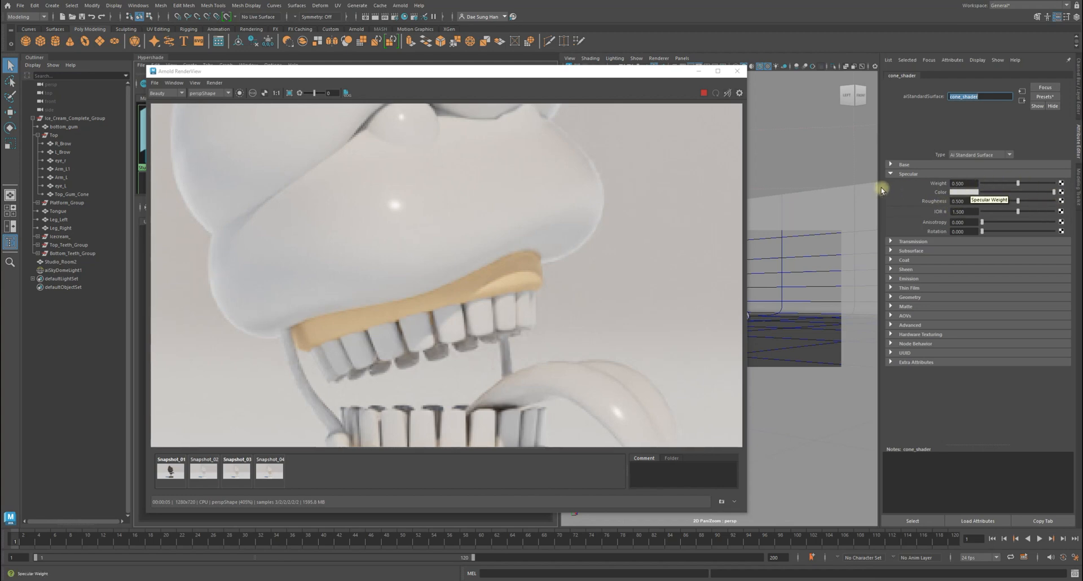
click(236, 470)
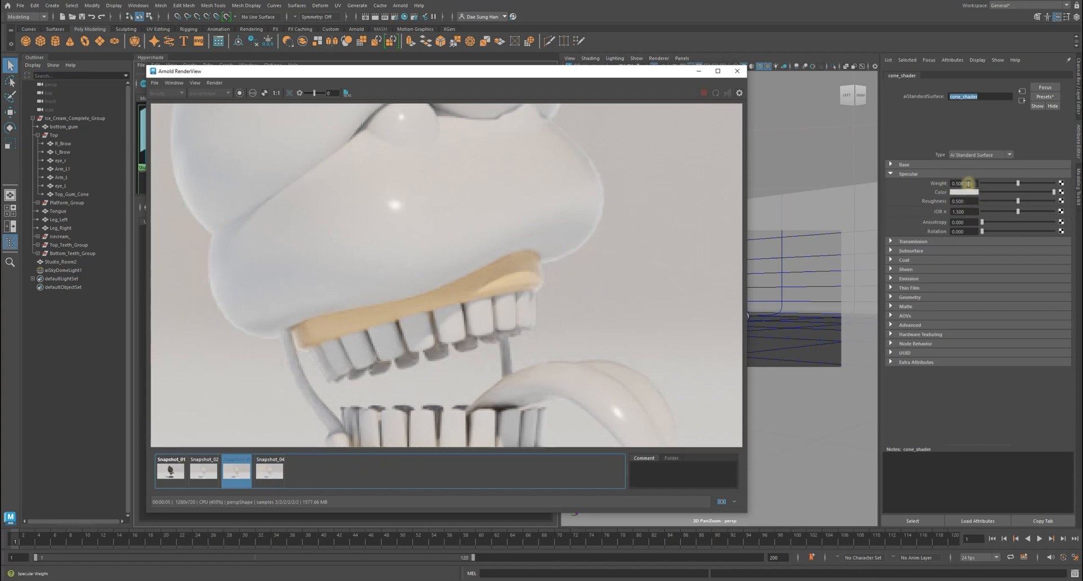
click(263, 473)
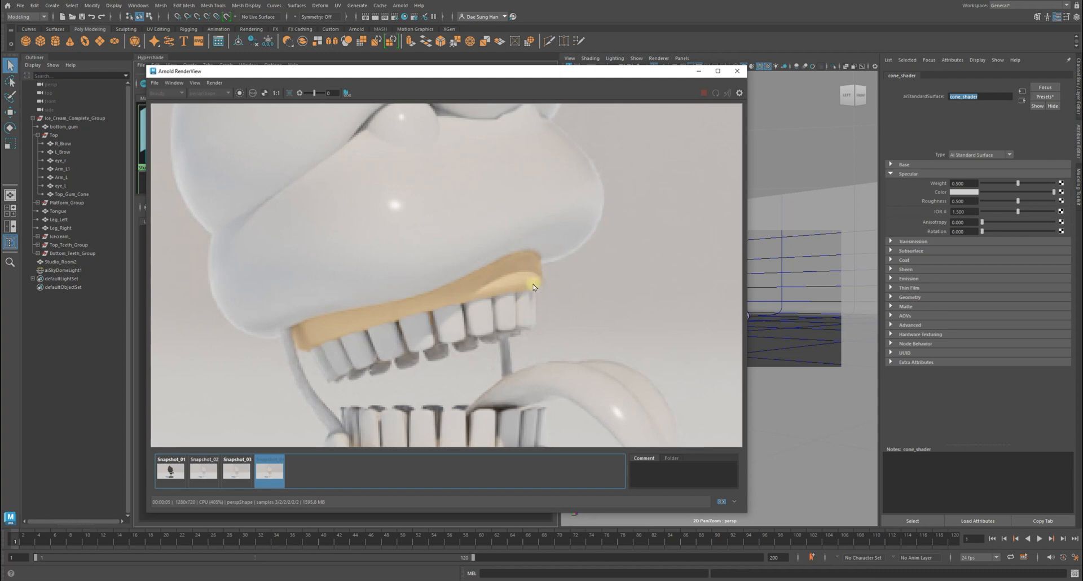
click(226, 474)
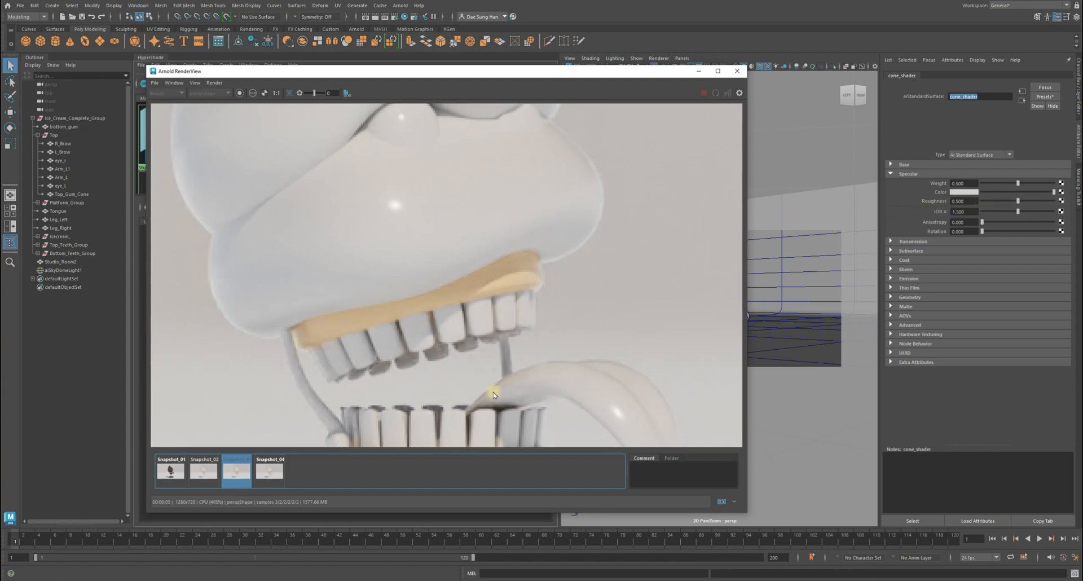
- Compare both cone pieces around the mouth between Snapshot_03 and Snapshot_04, then return to the current render at actual size
alt+middle_drag(539, 327, 506, 283)
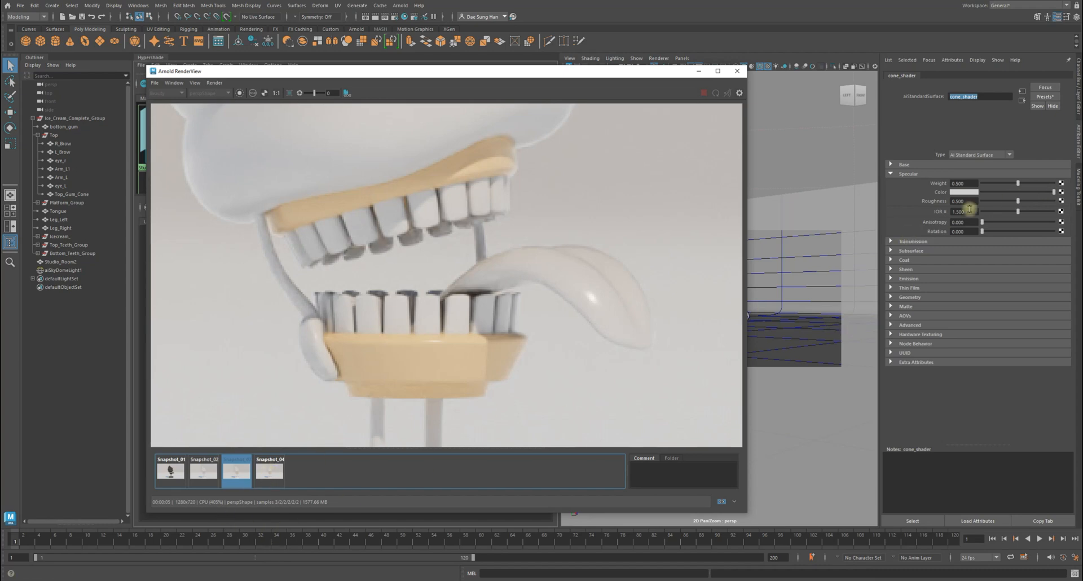
click(274, 475)
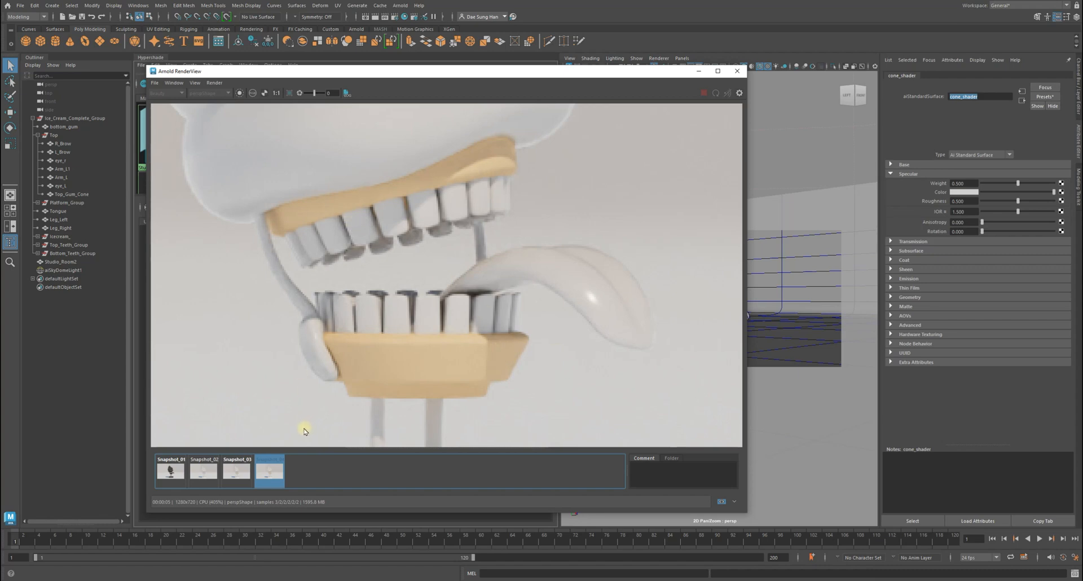
click(237, 471)
click(262, 479)
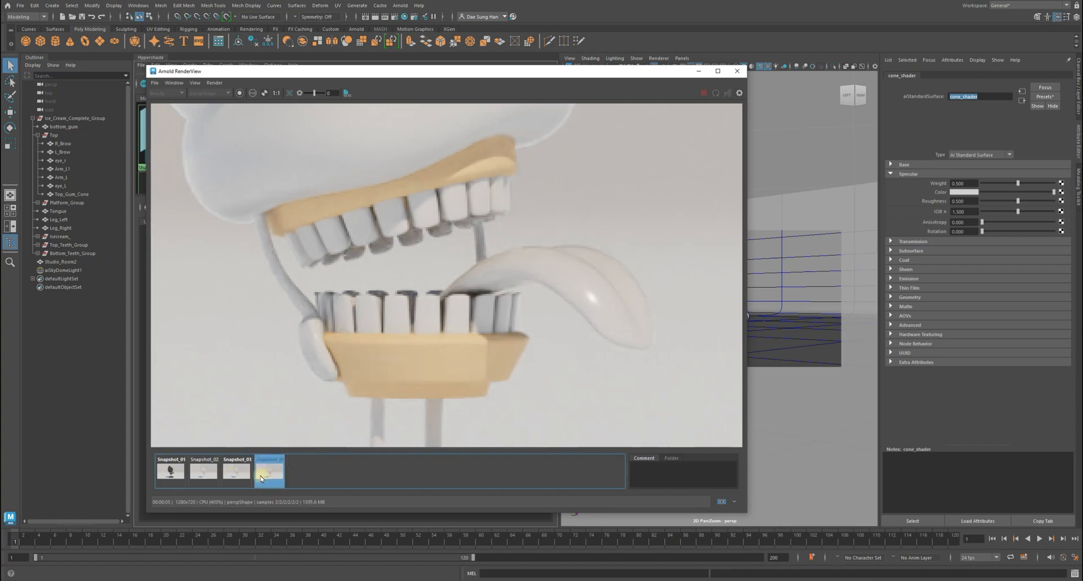
click(342, 473)
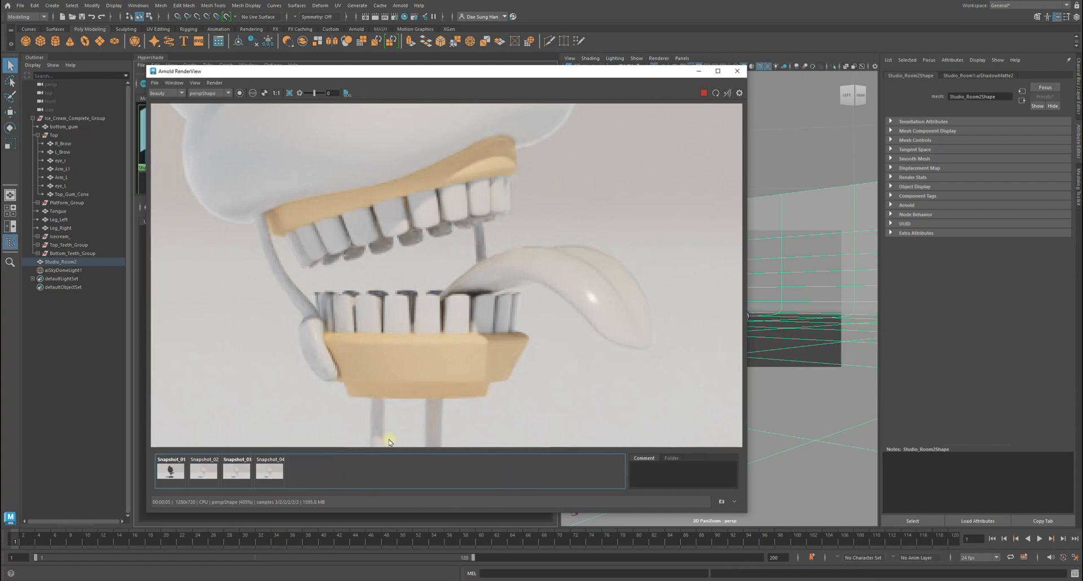
drag(493, 71, 399, 69)
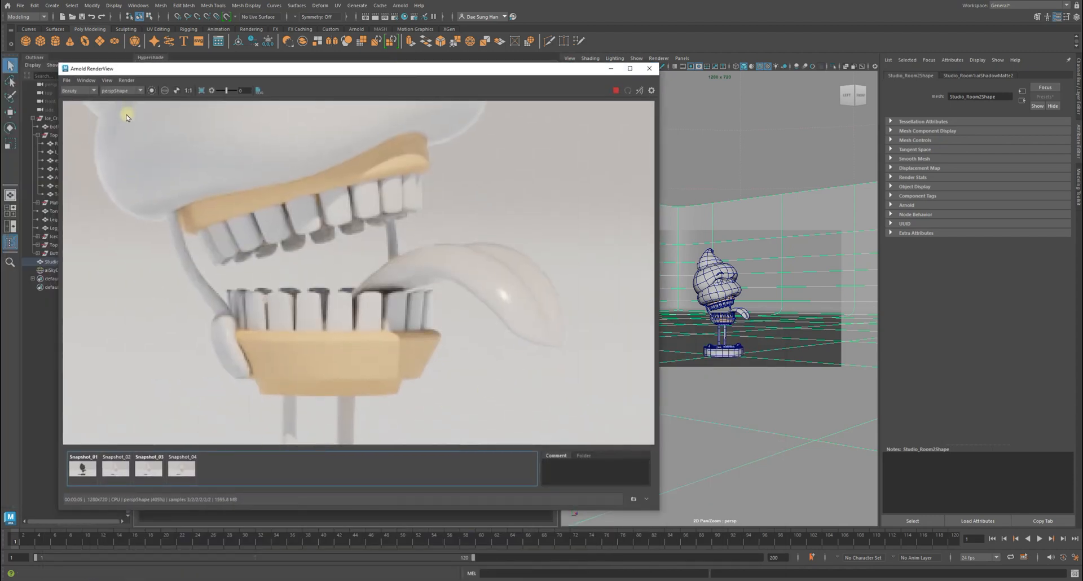
click(187, 91)
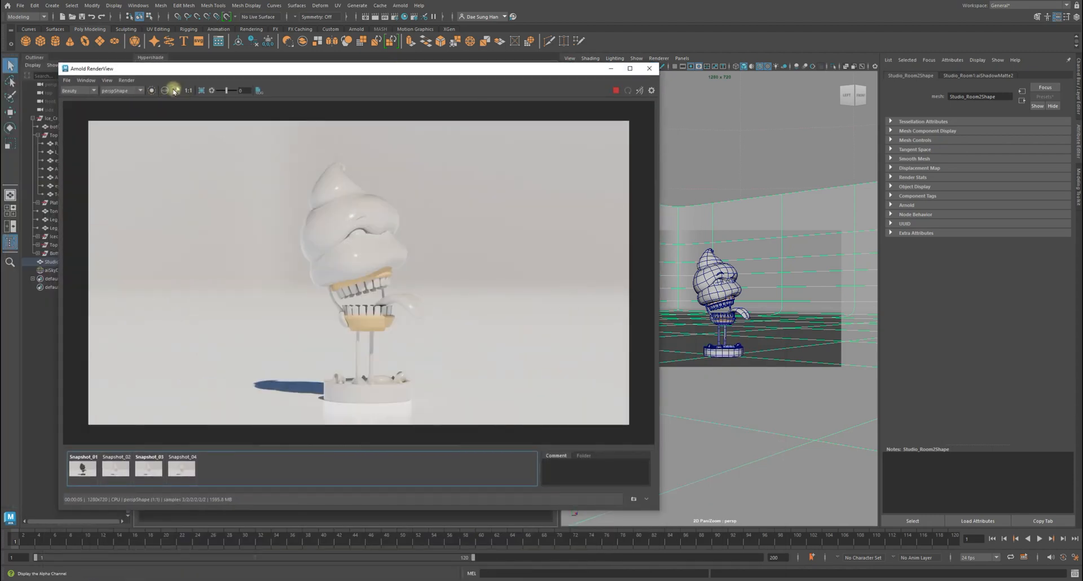
- Bring up cone_shader from the Hypershade and set its specular roughness to 0.2
drag(232, 72, 198, 359)
click(296, 293)
drag(296, 294, 285, 265)
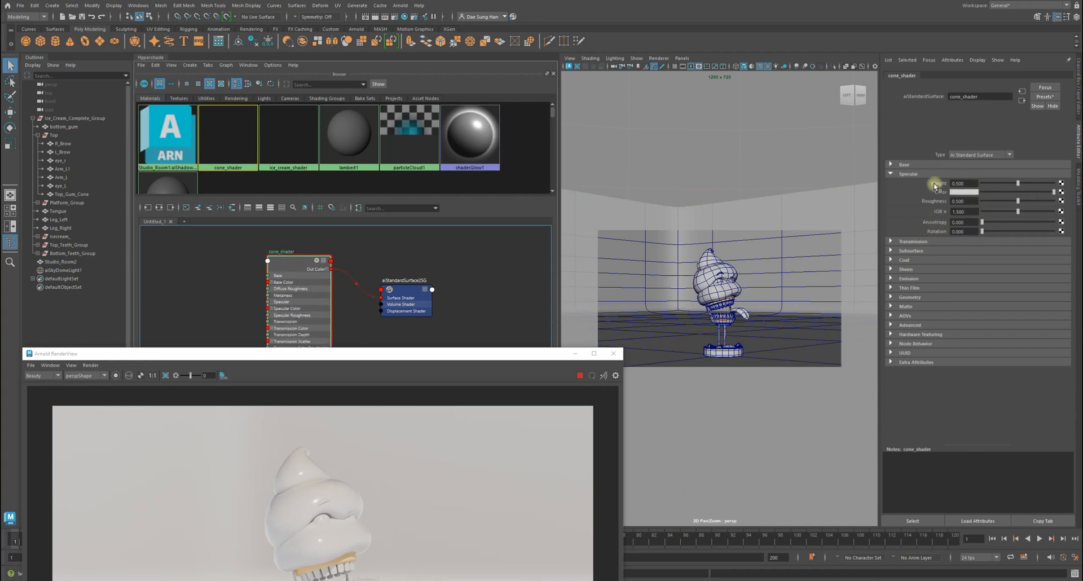
click(957, 201)
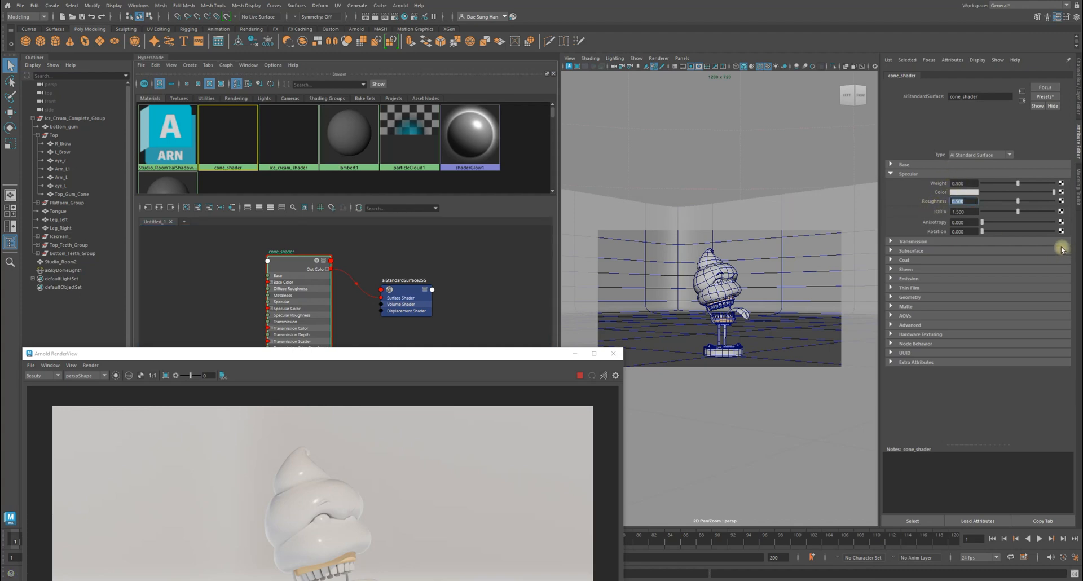
text(.)
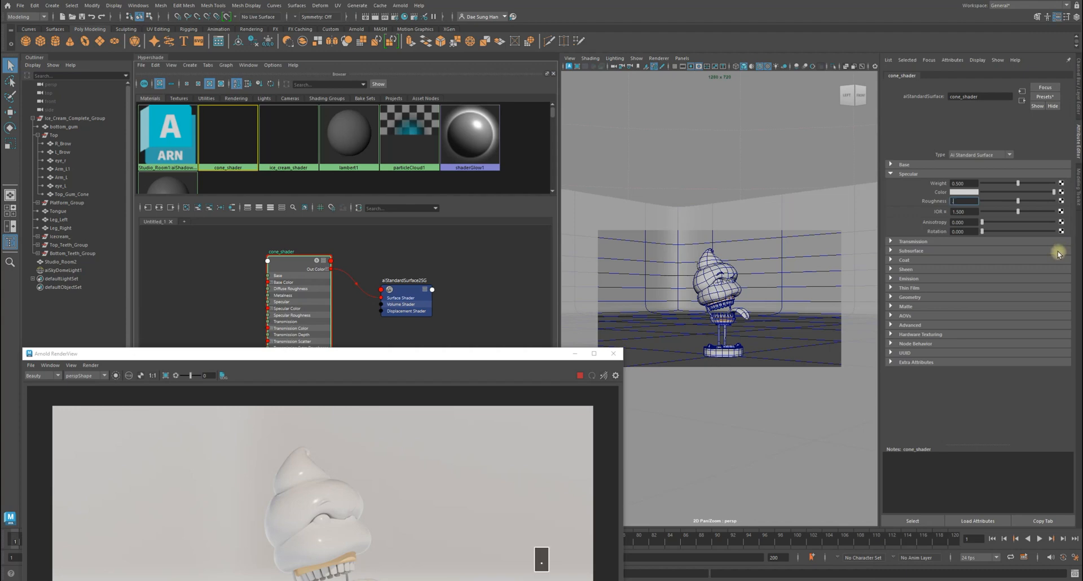
text(2)
key(Return)
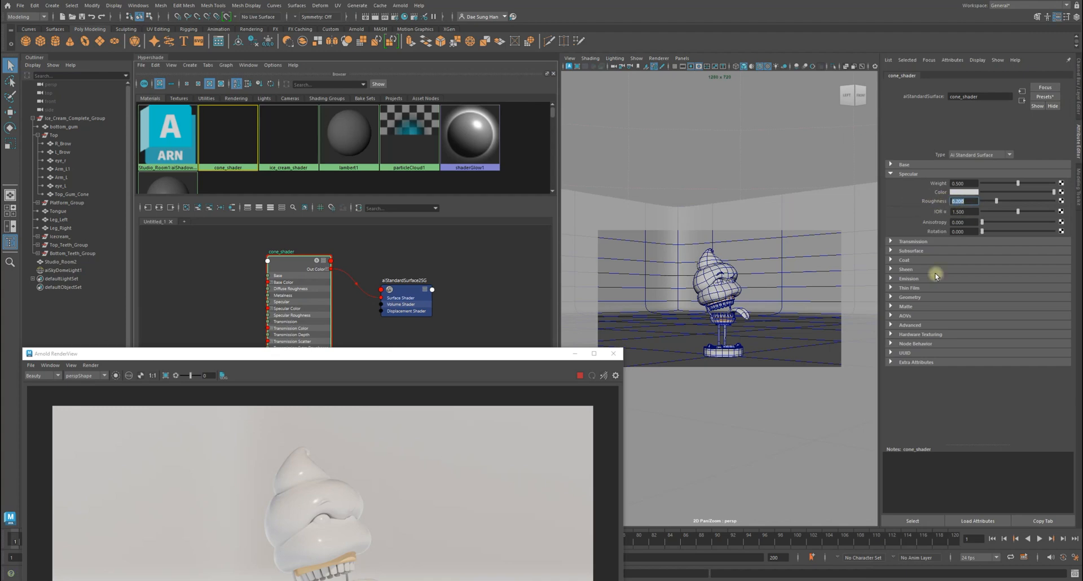
- Update the render with the new specular roughness and compare the cone around the mouth with Snapshot_04
click(518, 357)
drag(517, 358, 580, 58)
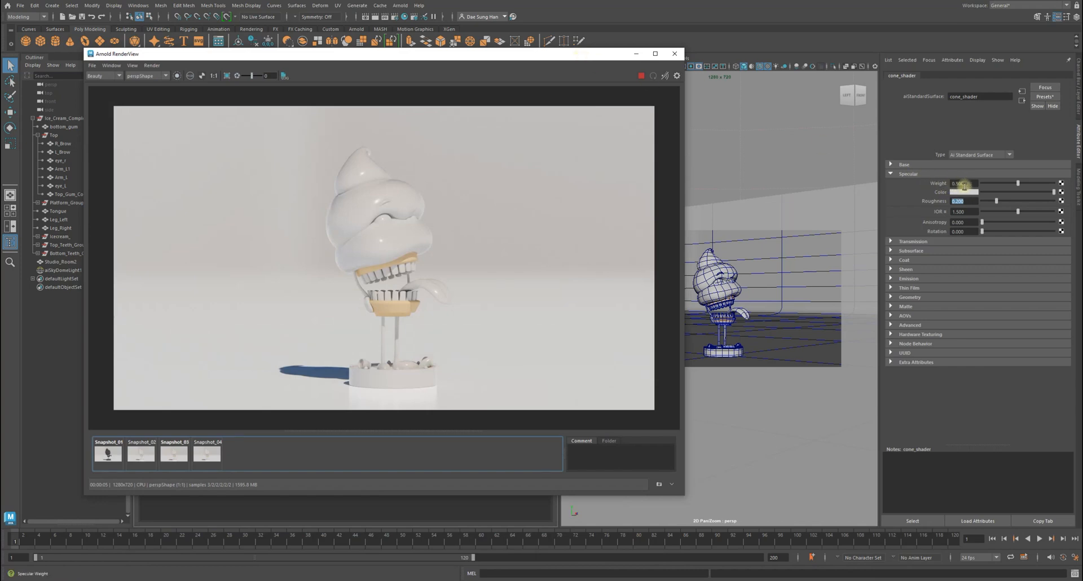
click(934, 203)
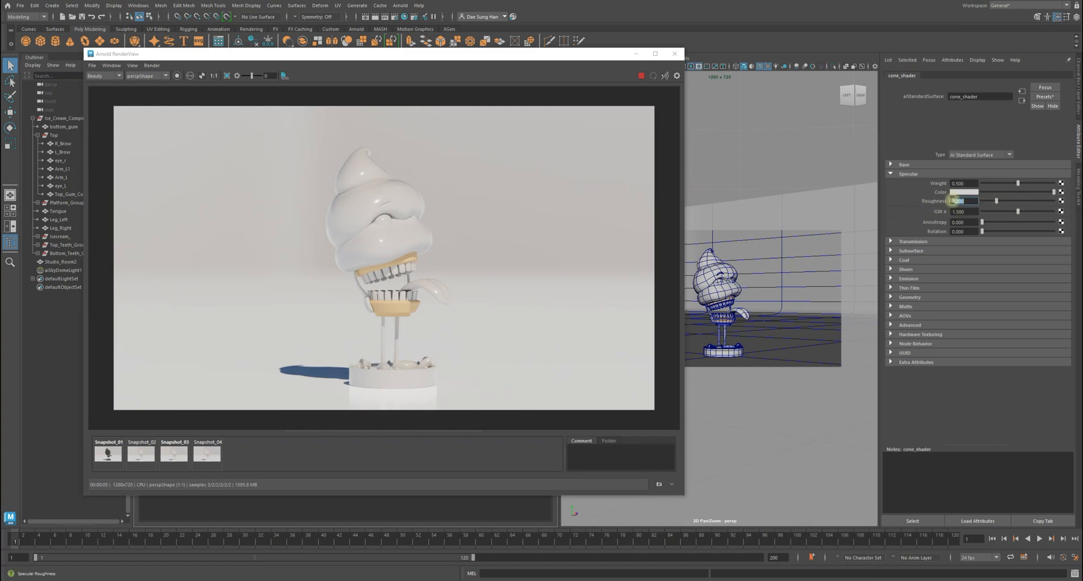
click(451, 433)
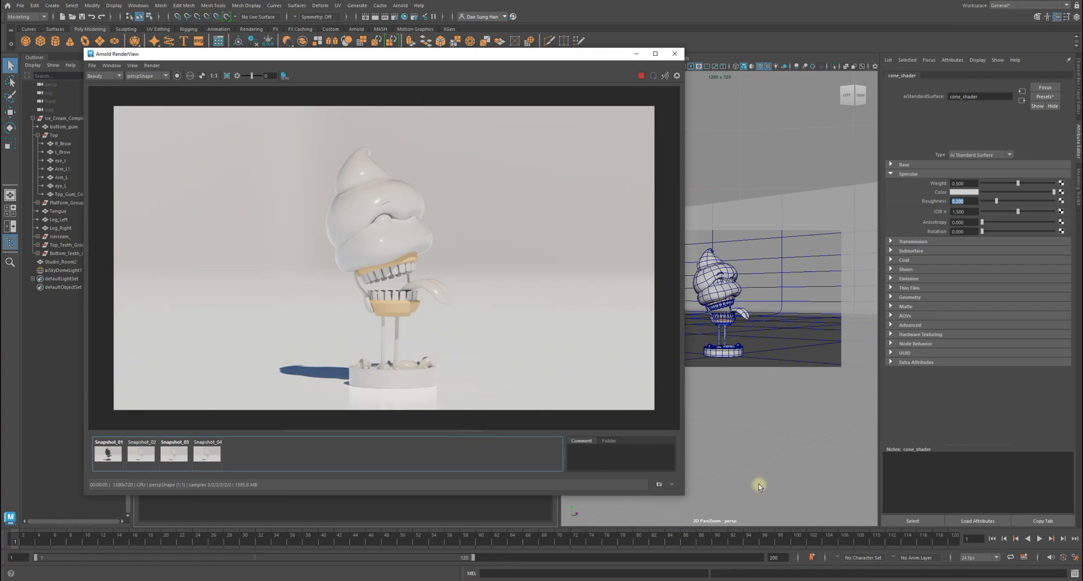
click(1038, 572)
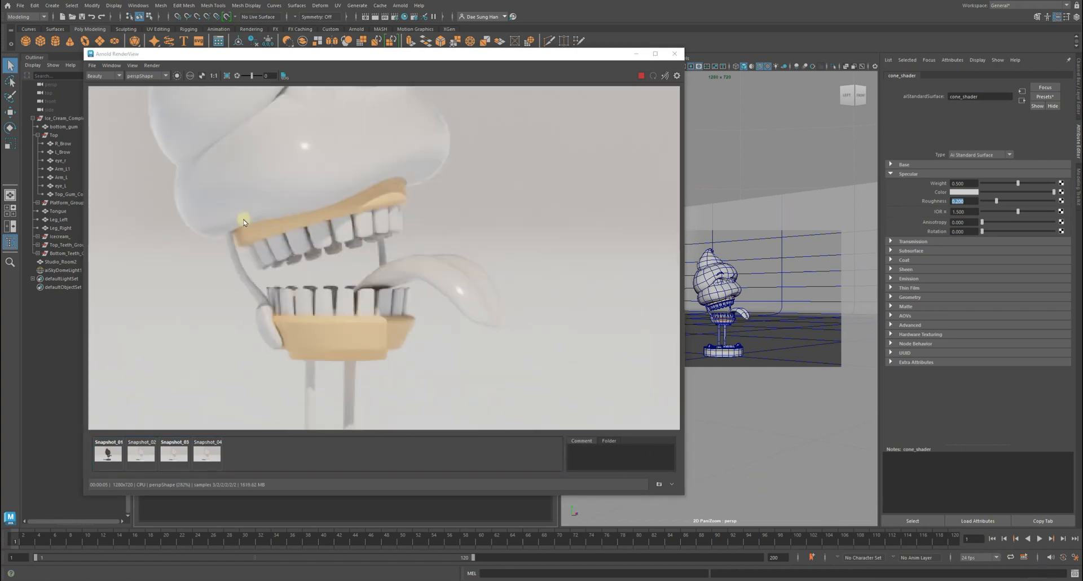
scroll(360, 291, up, 4)
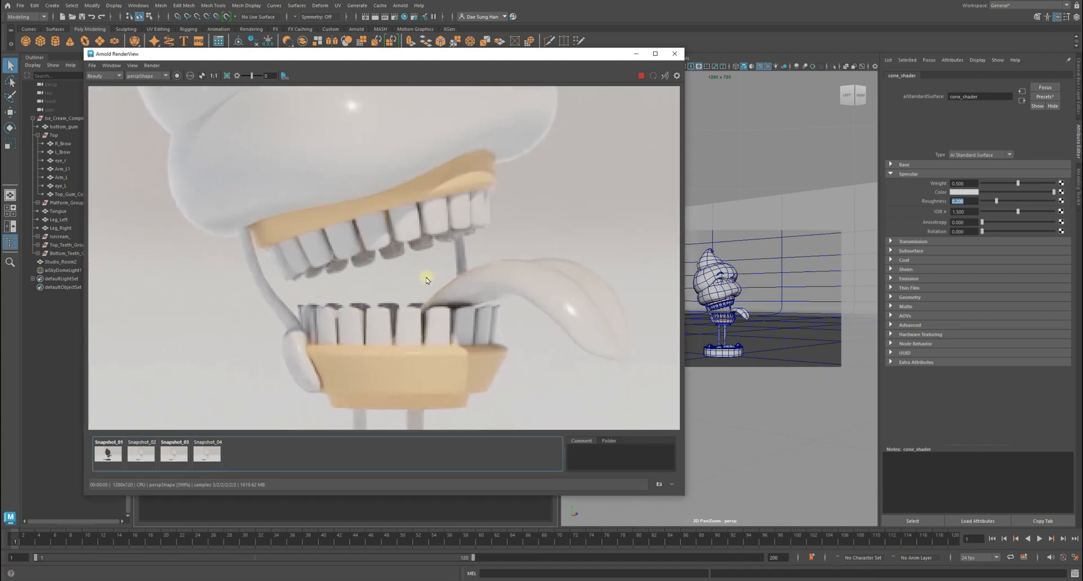
click(209, 451)
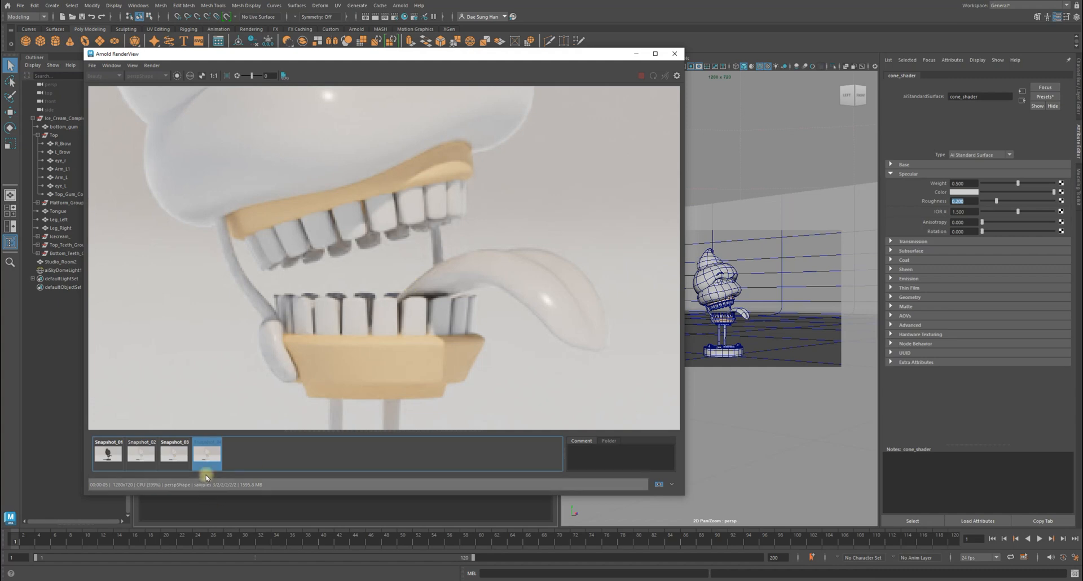
click(211, 458)
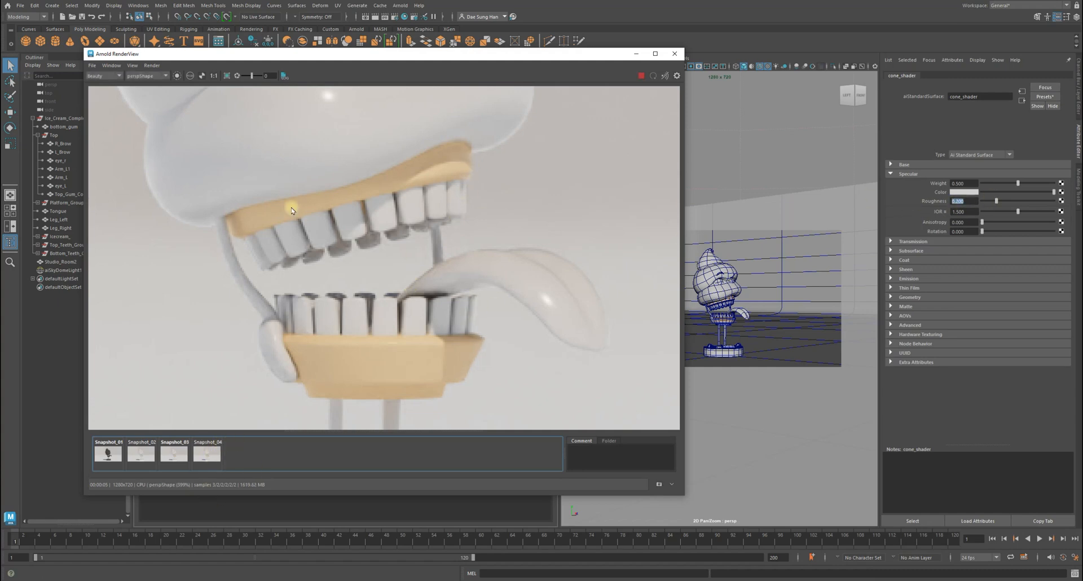
- Store the updated render as a new snapshot and compare it with Snapshot_04
click(659, 485)
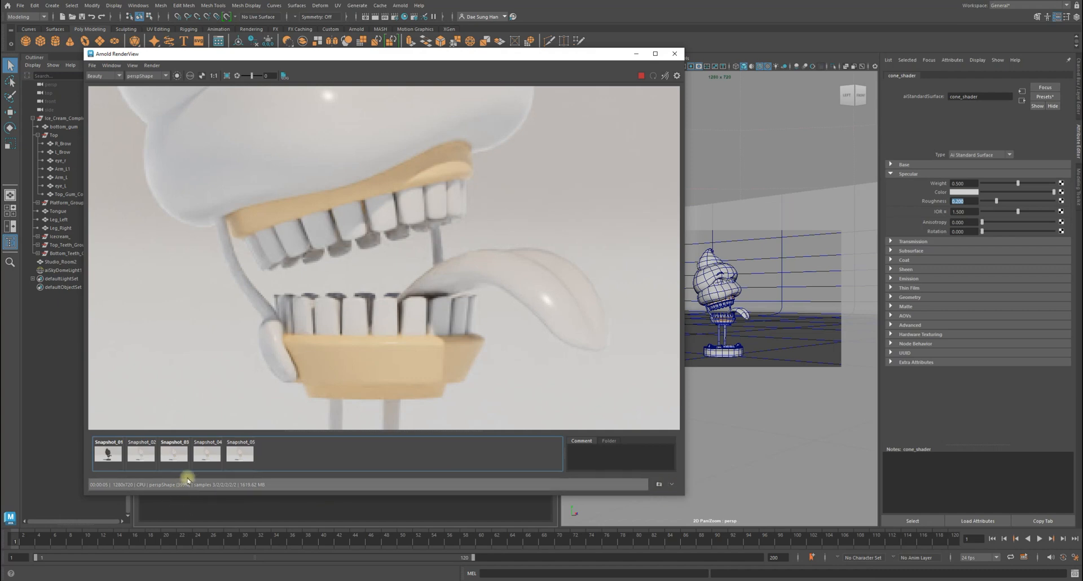
click(205, 460)
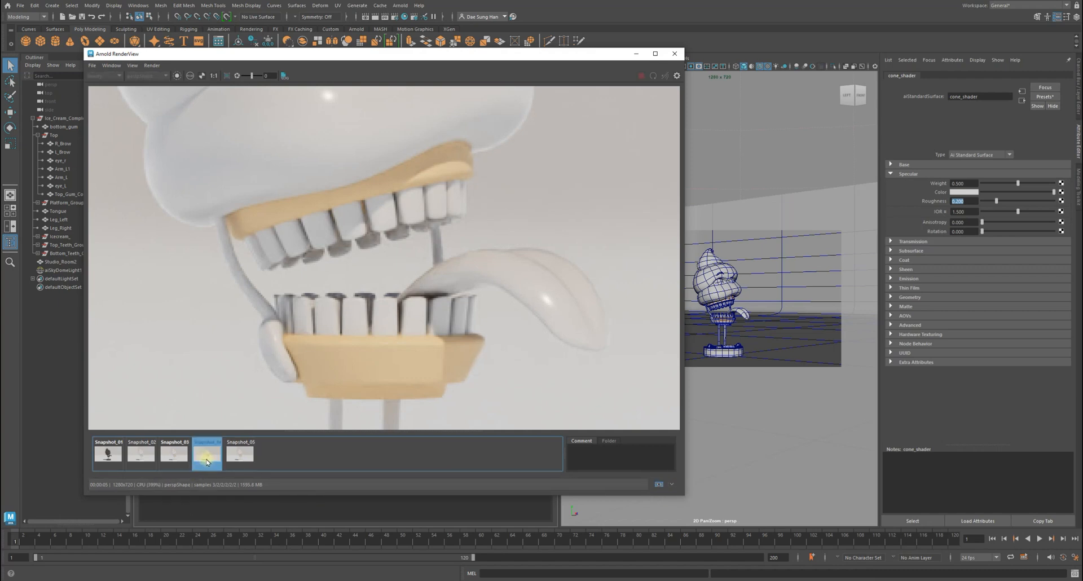
click(240, 455)
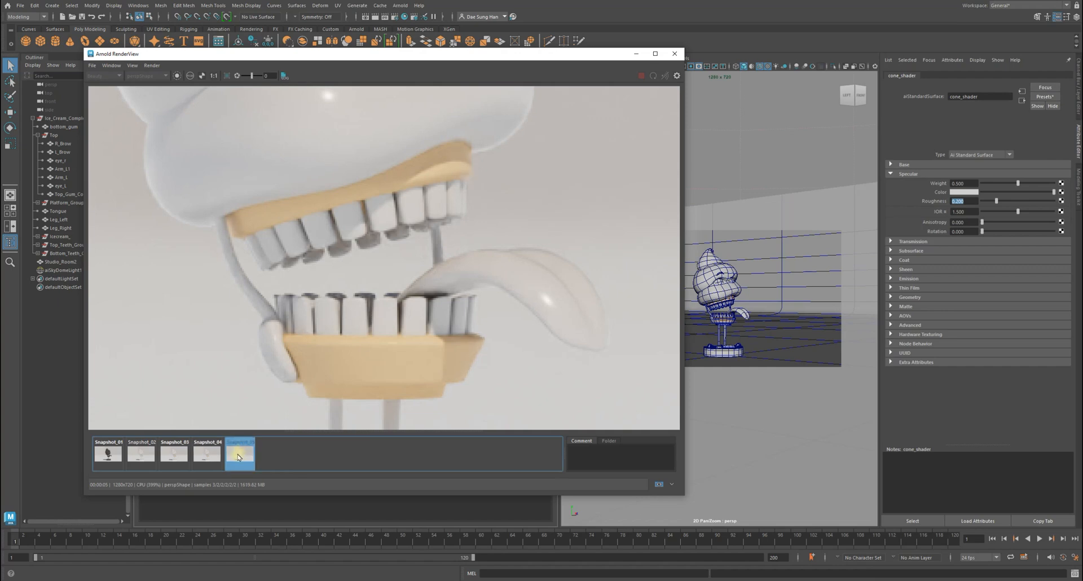
- Examine the outer end of the upper cone piece up close, comparing Snapshot_03 with Snapshot_05
scroll(473, 179, up, 5)
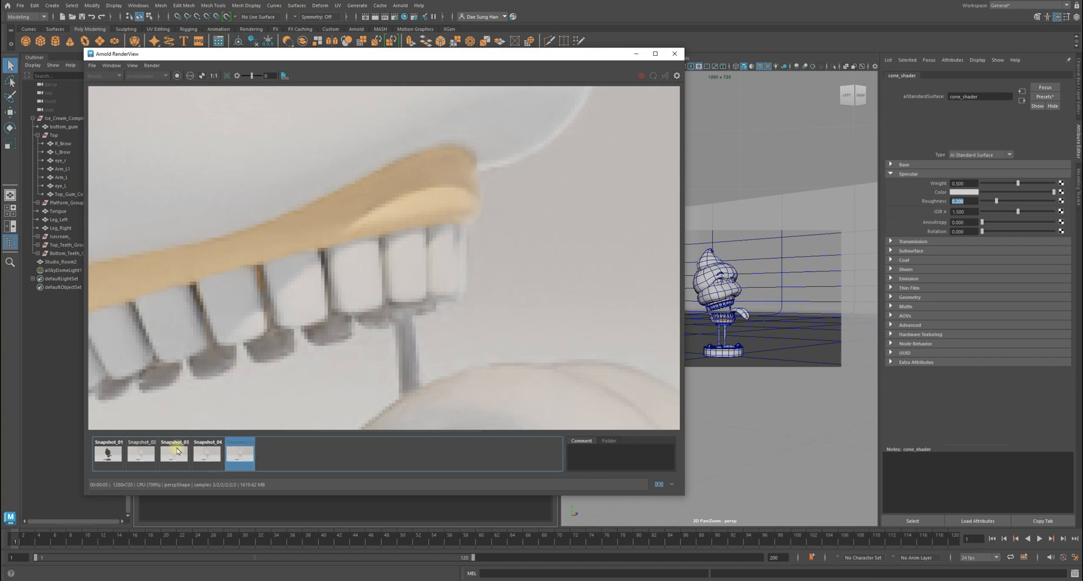
click(172, 455)
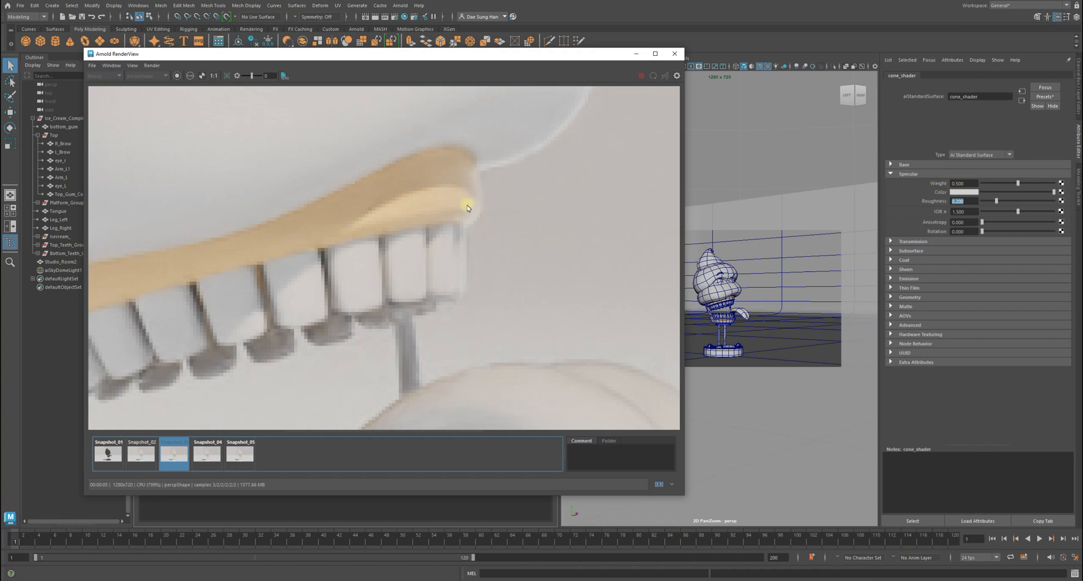
click(240, 453)
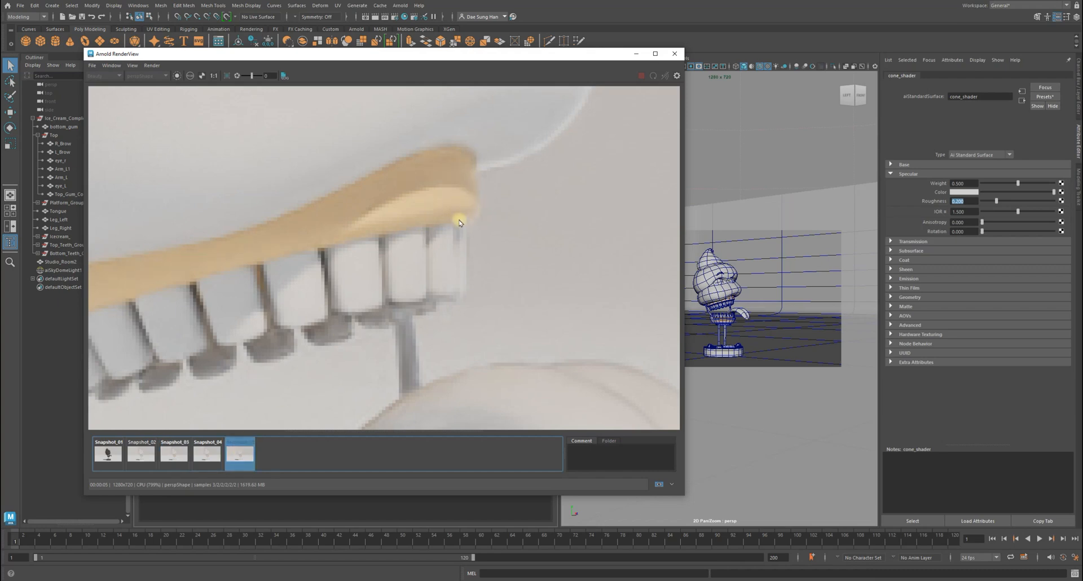
- Compare the outer end of the upper cone piece across Snapshot_03, Snapshot_04 and Snapshot_05
click(175, 453)
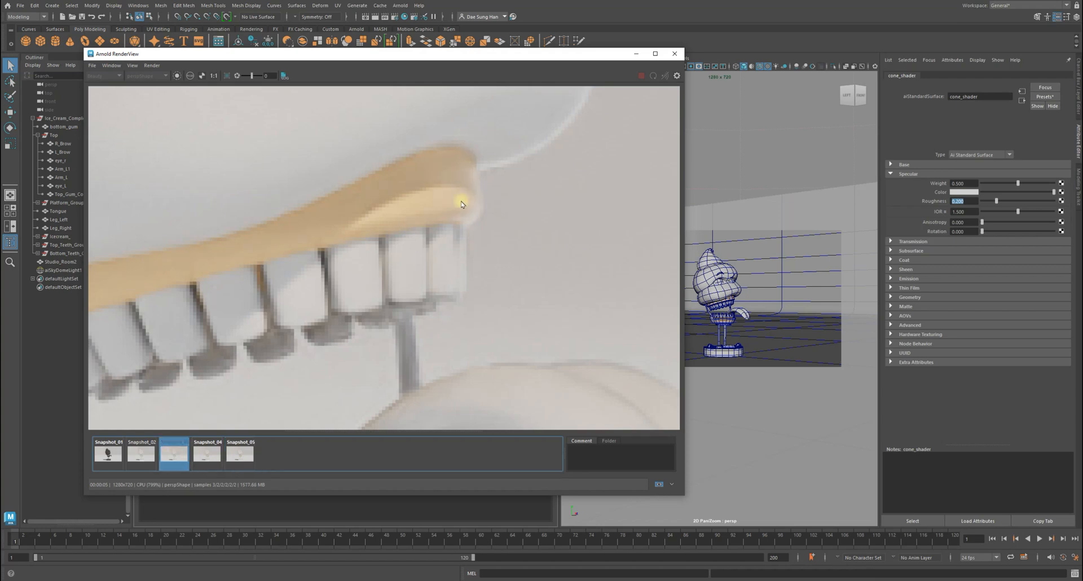
click(207, 453)
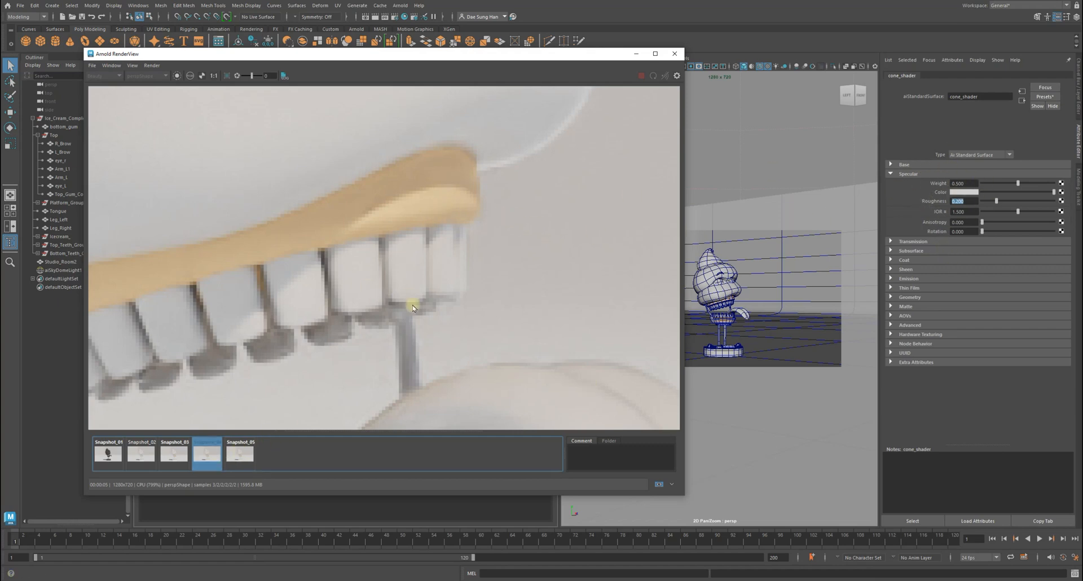
click(244, 454)
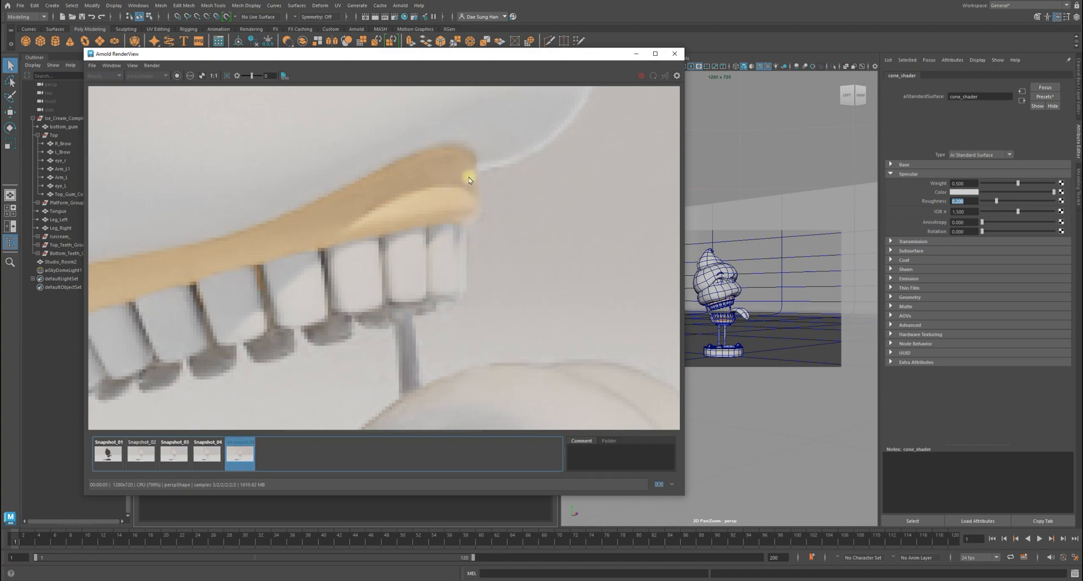
click(214, 76)
- Return to the live render and inspect the upper cone piece and teeth up close
click(416, 464)
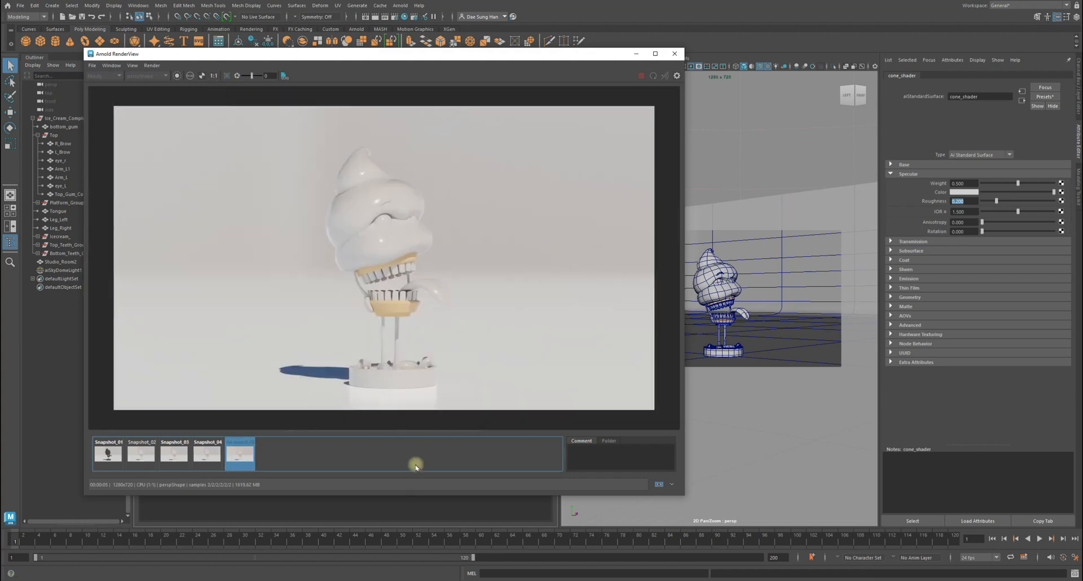
click(289, 448)
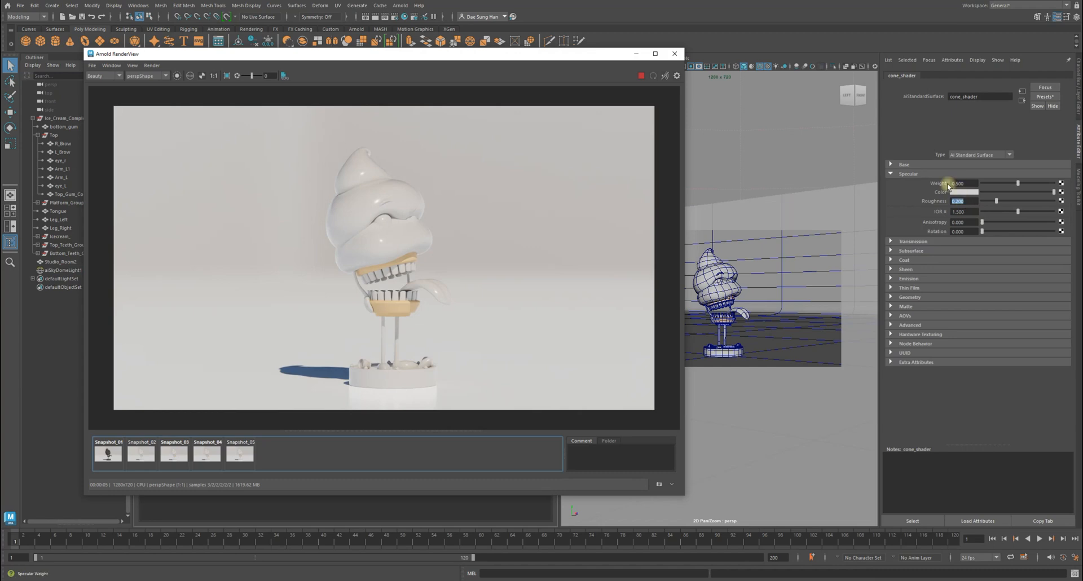
click(936, 198)
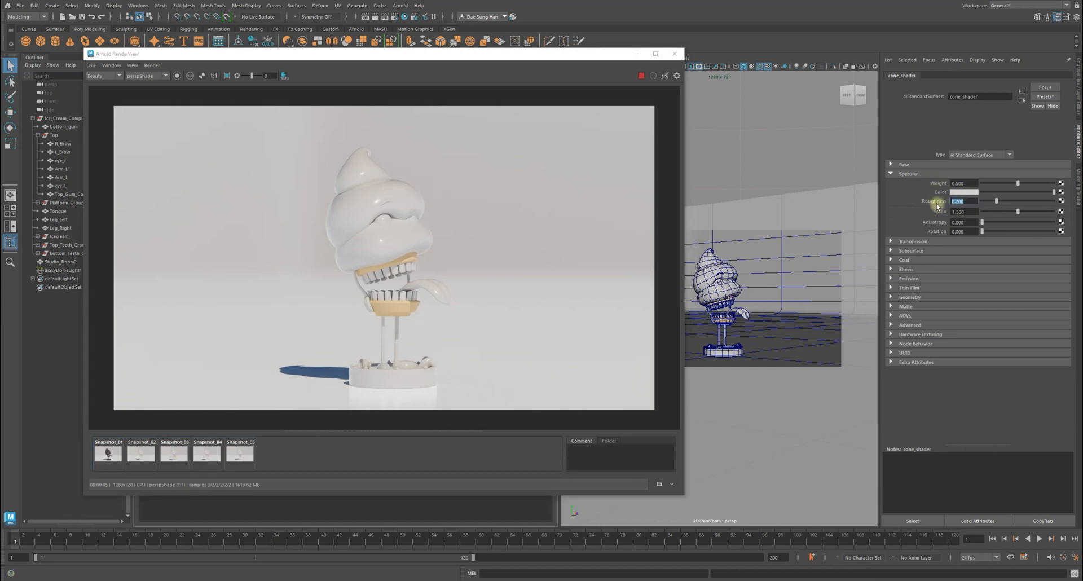
scroll(372, 305, up, 2)
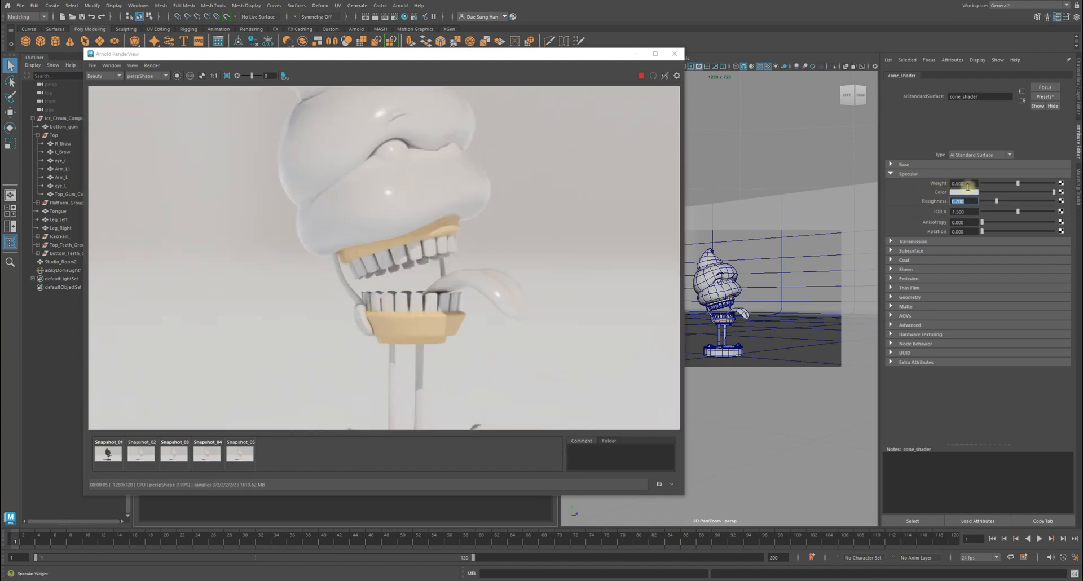
scroll(466, 229, up, 3)
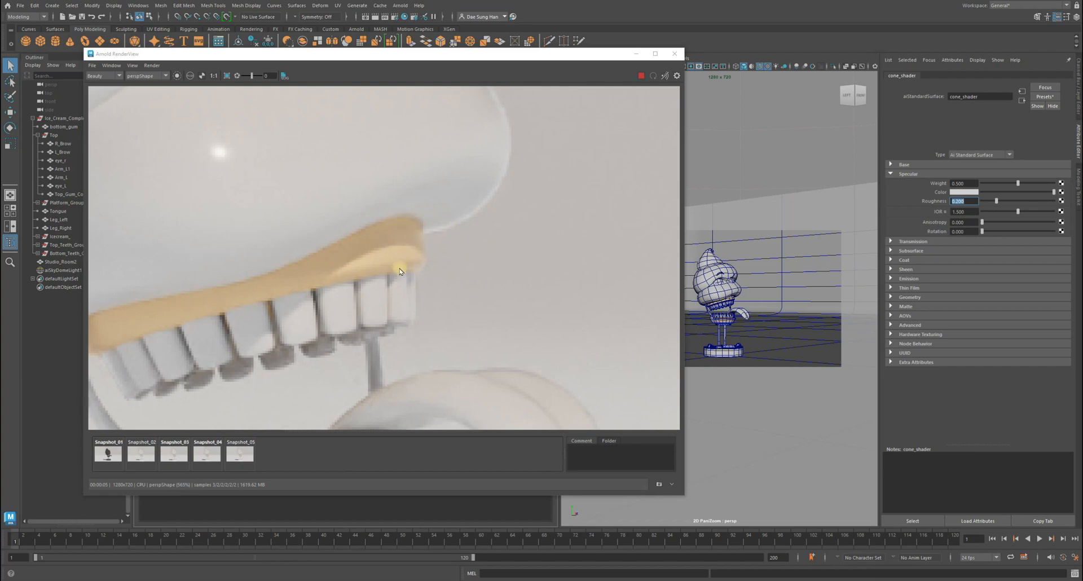
click(214, 76)
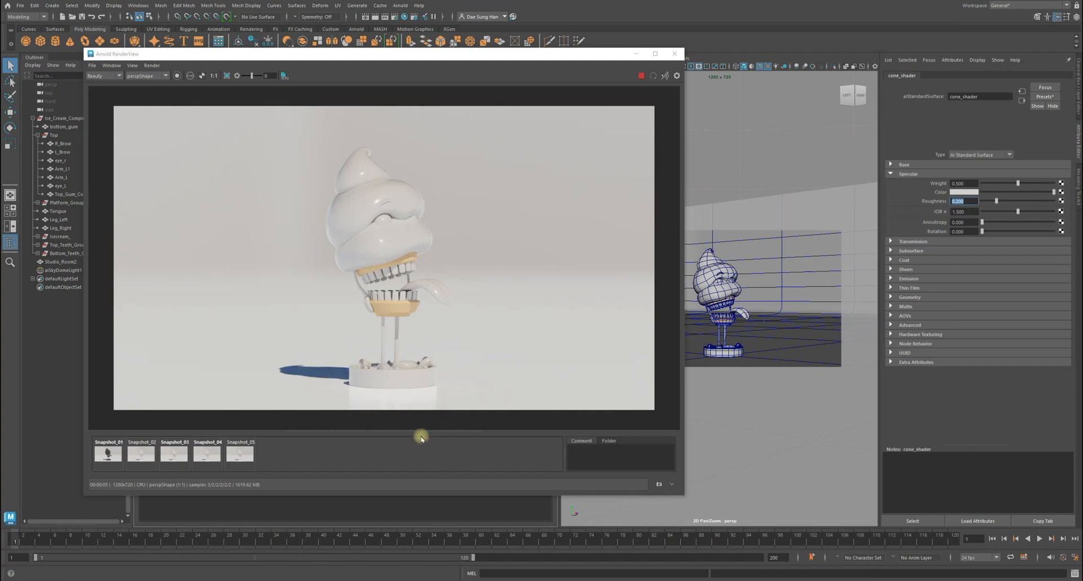
- Compare Snapshot_03, Snapshot_04 and Snapshot_05 with the whole ice cream monster in view
click(169, 456)
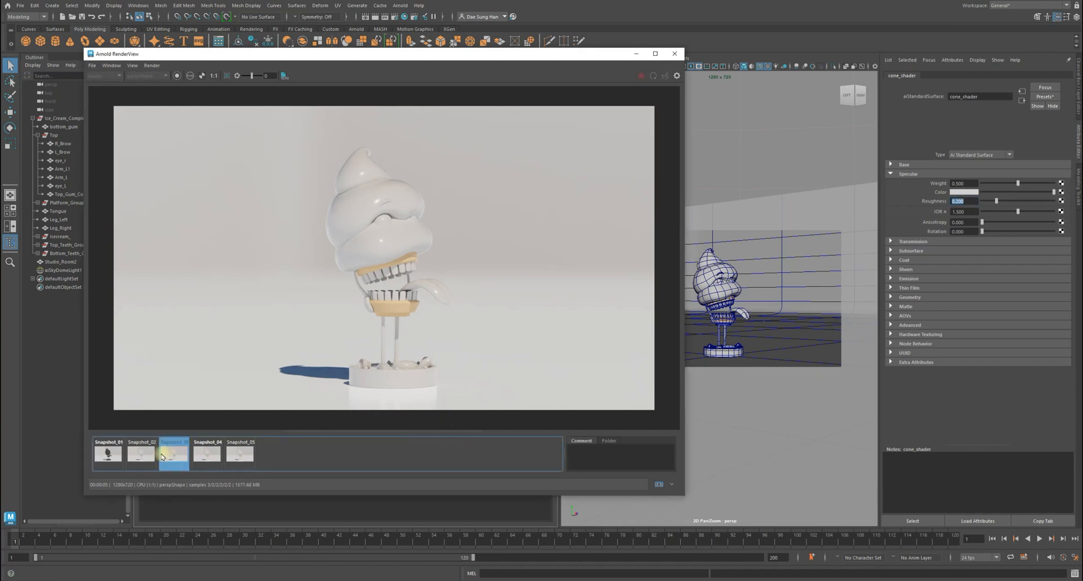
click(208, 456)
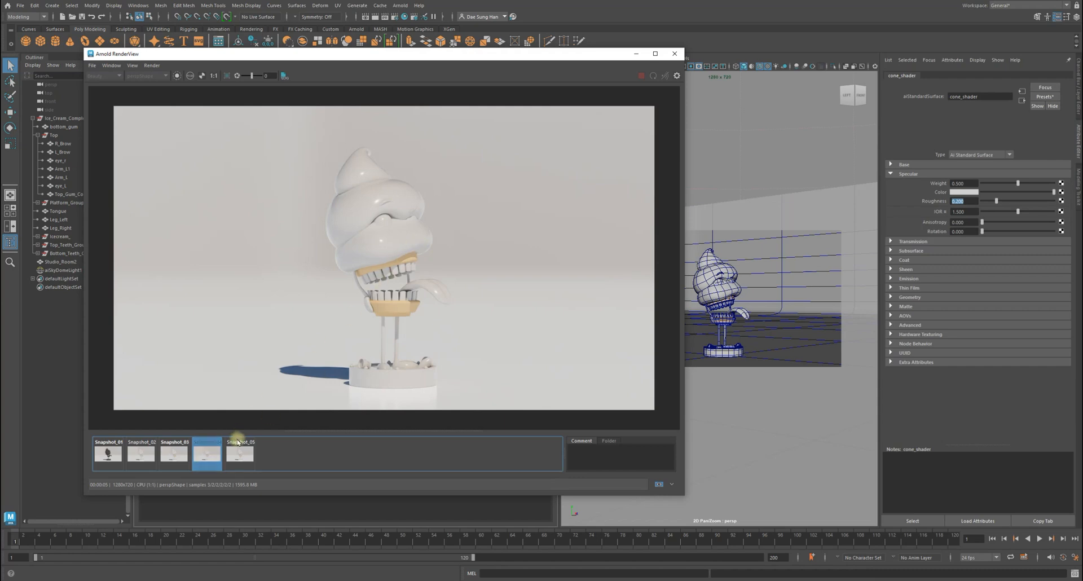
click(239, 454)
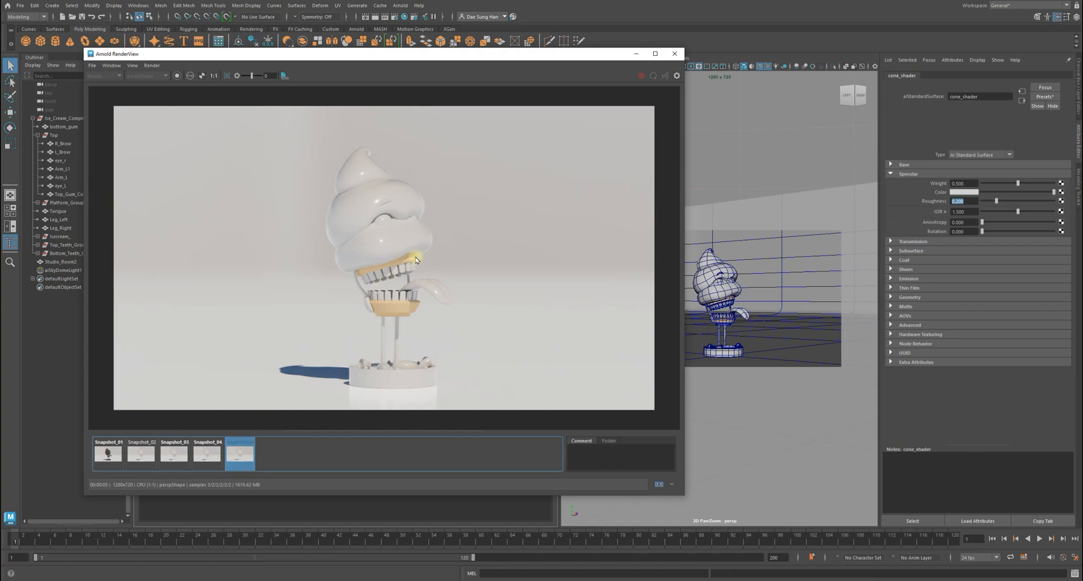
click(940, 198)
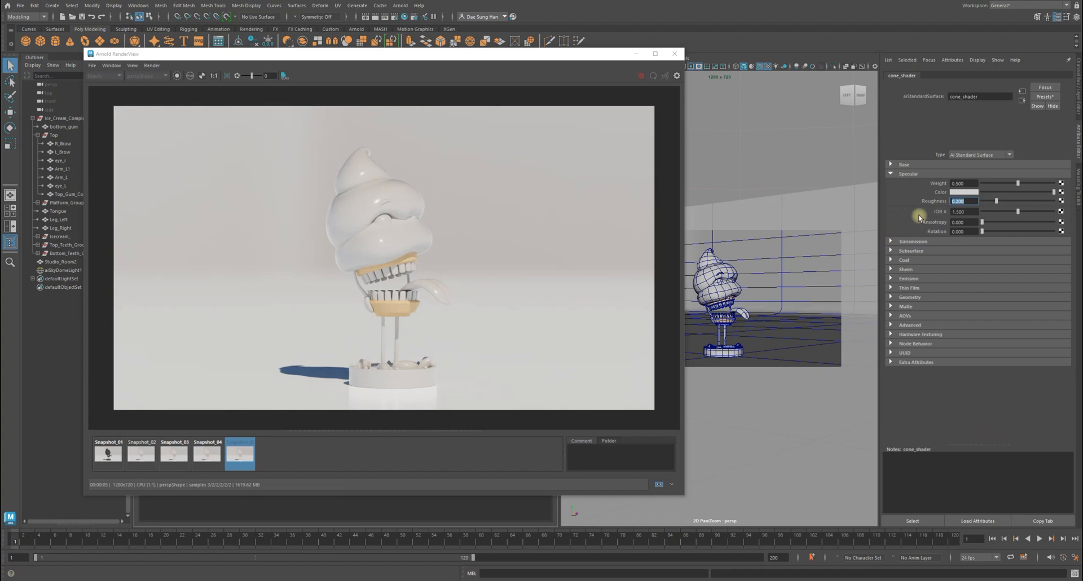
- Examine the upper cone piece's highlight up close, comparing the live render with Snapshot_04, Snapshot_05 and Snapshot_03
click(240, 451)
scroll(367, 293, up, 3)
scroll(367, 293, up, 5)
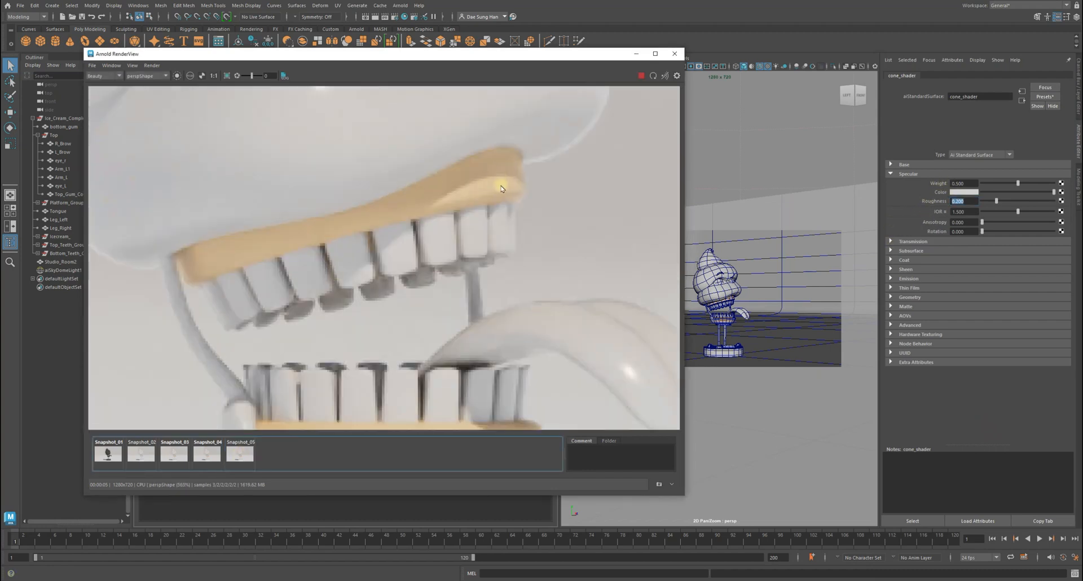
click(209, 452)
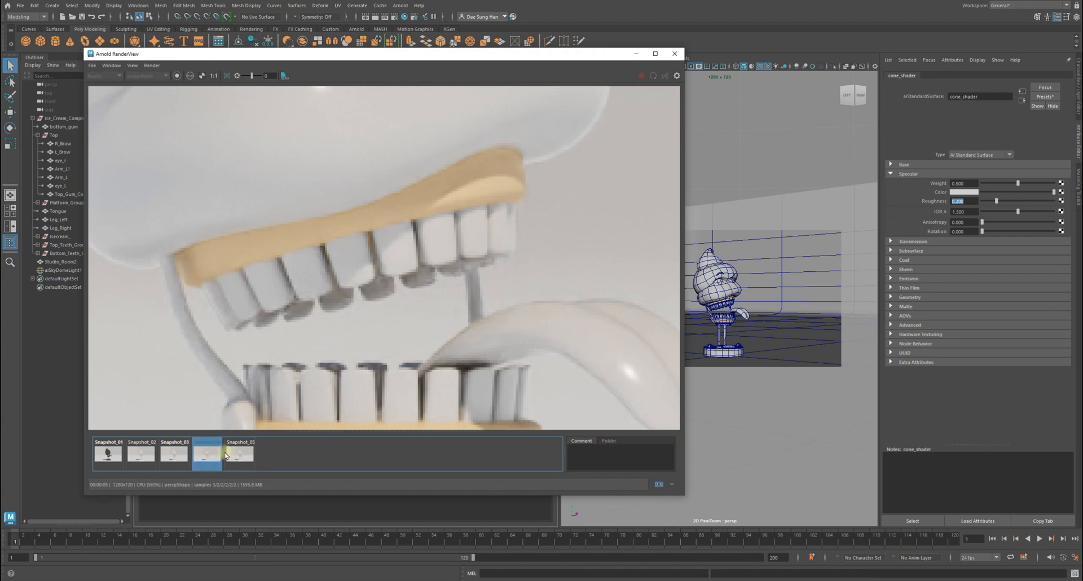
click(230, 453)
click(172, 458)
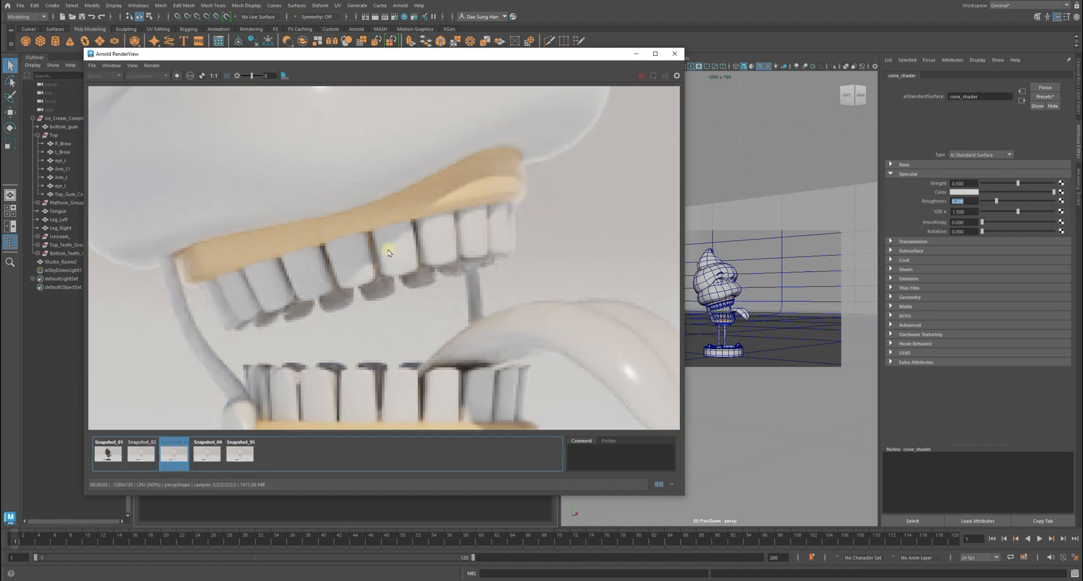
- Compare both cone pieces around the mouth across Snapshot_03, Snapshot_04 and Snapshot_05, and return to the live render at full view
scroll(495, 211, down, 2)
click(206, 454)
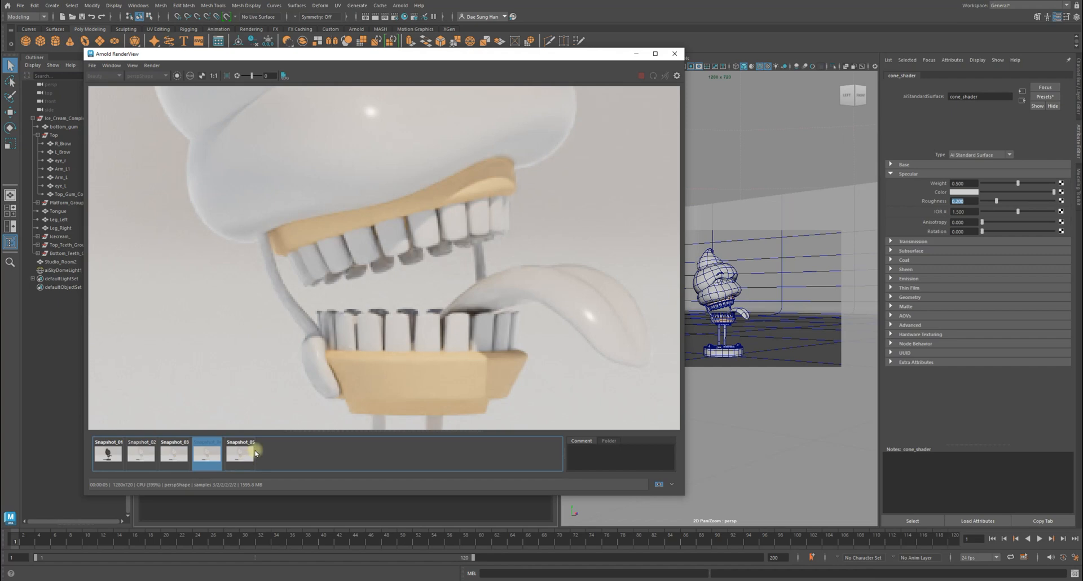
click(239, 452)
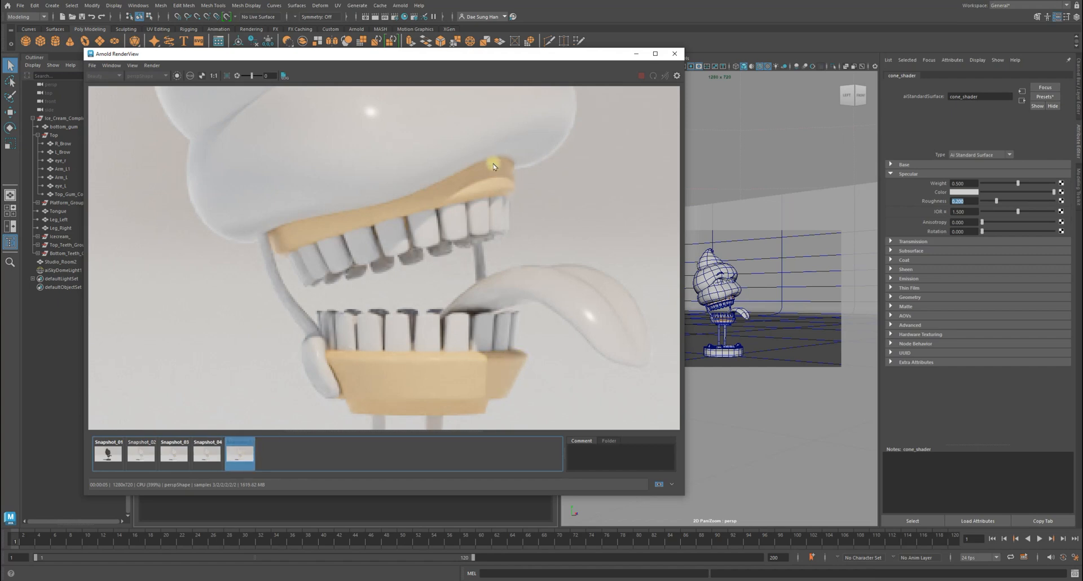
click(173, 454)
click(205, 454)
click(240, 454)
click(244, 455)
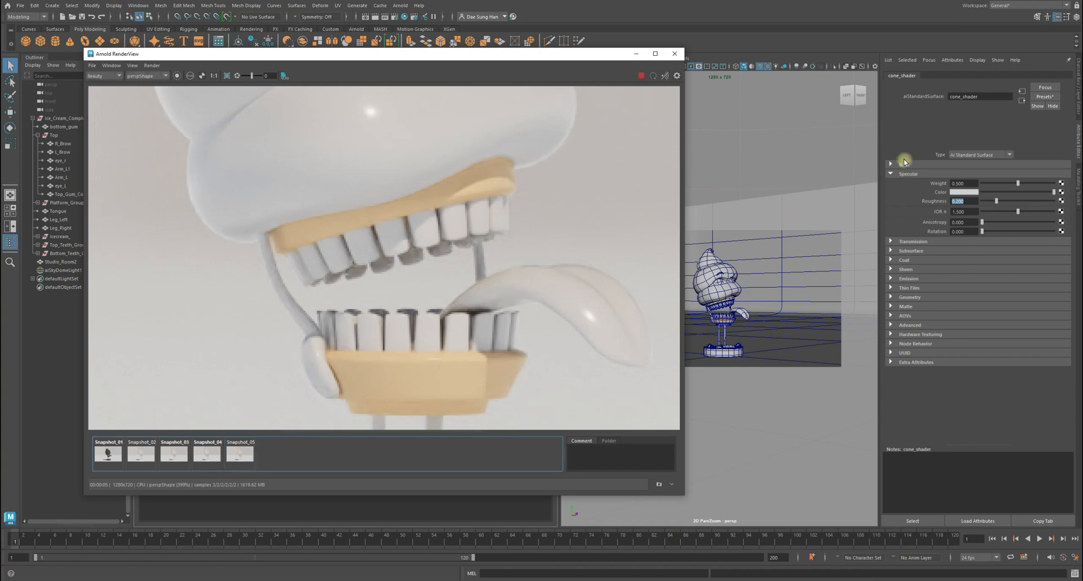
click(214, 76)
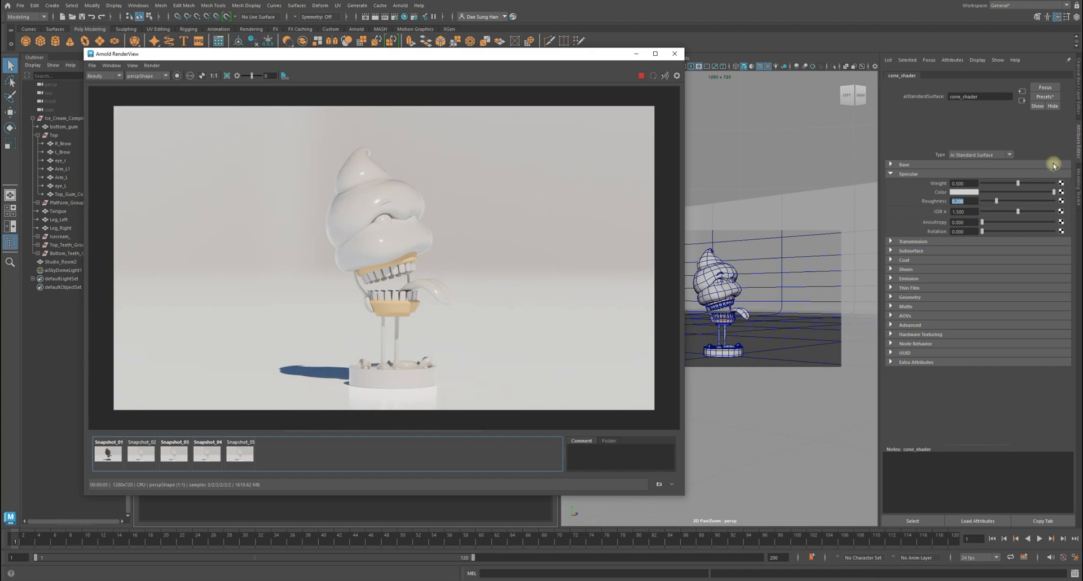
- Collapse cone_shader's Specular settings and check the mouth area once more in the live render
click(926, 174)
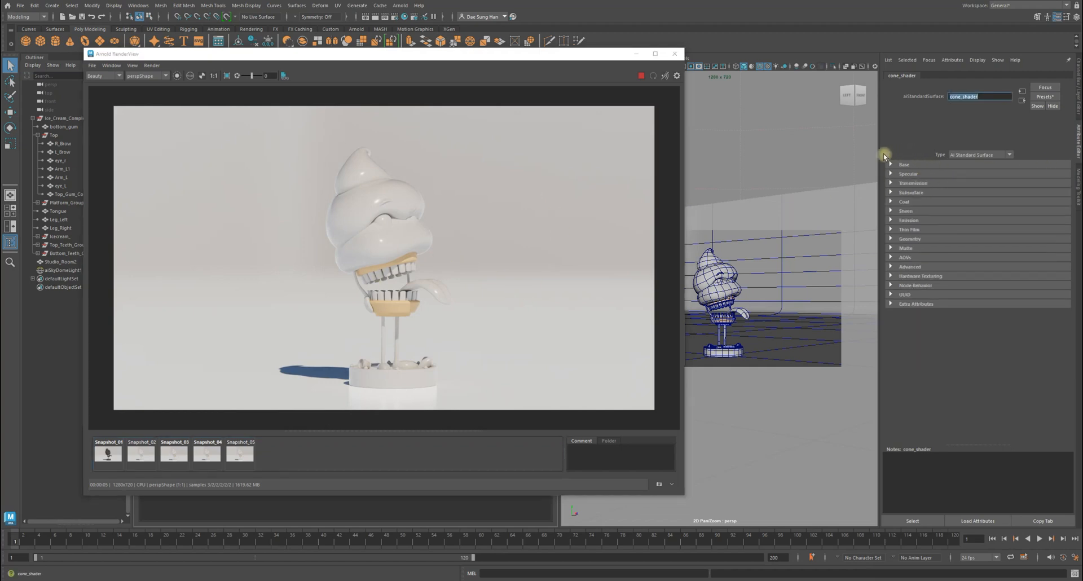
scroll(407, 270, up, 5)
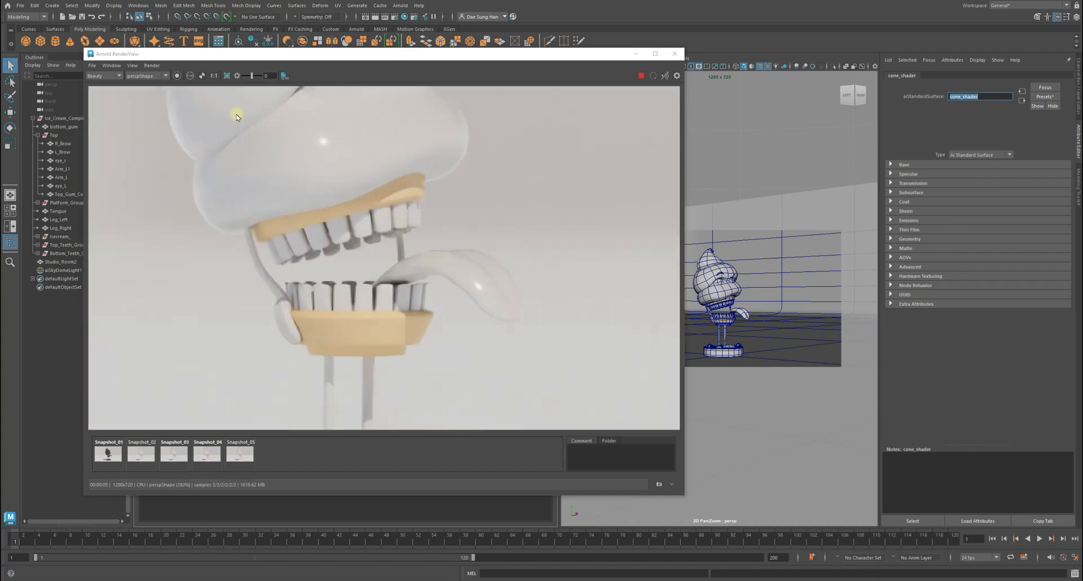
click(213, 75)
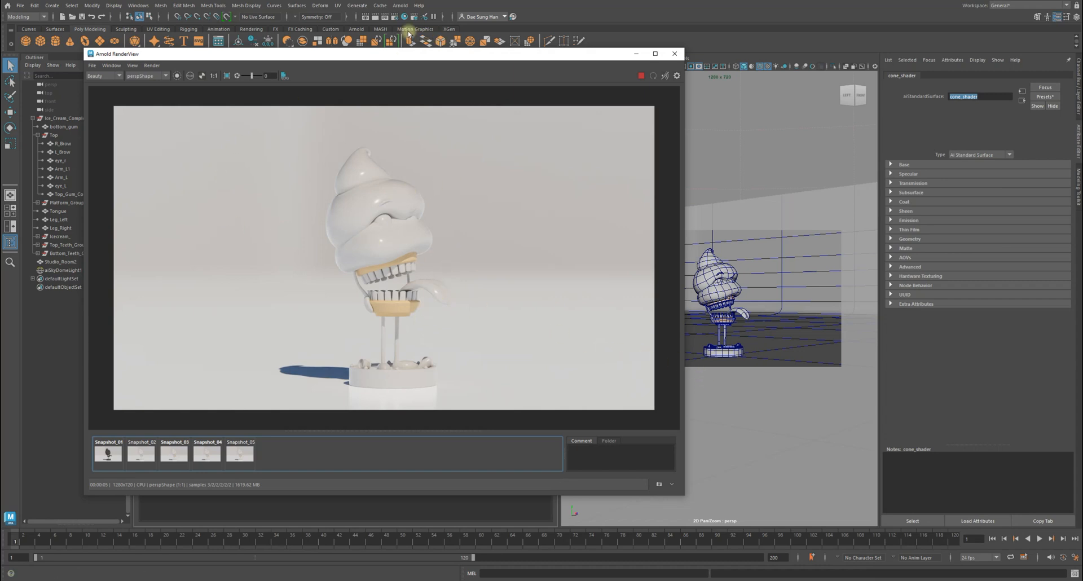
- Bring up the common render settings and collapse the File Output, Frame Range, Renderable Cameras and Image Size sections
click(394, 16)
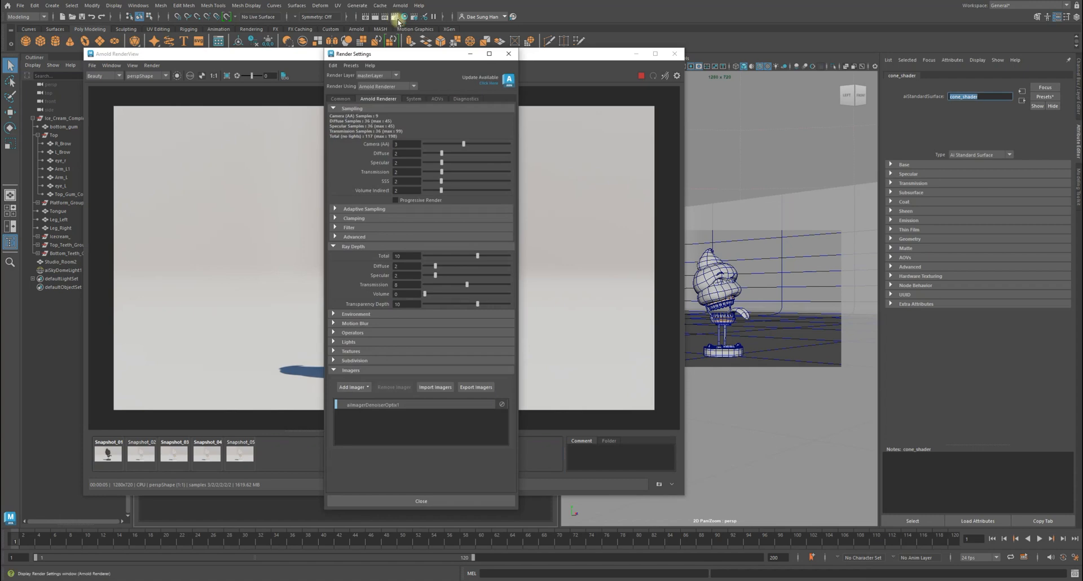
drag(412, 54, 269, 44)
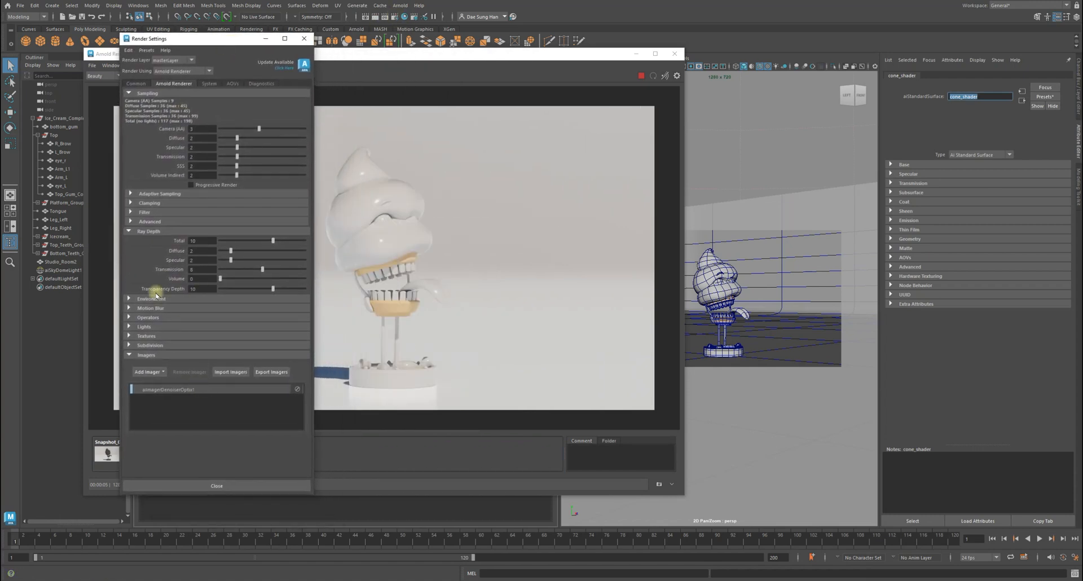
click(137, 83)
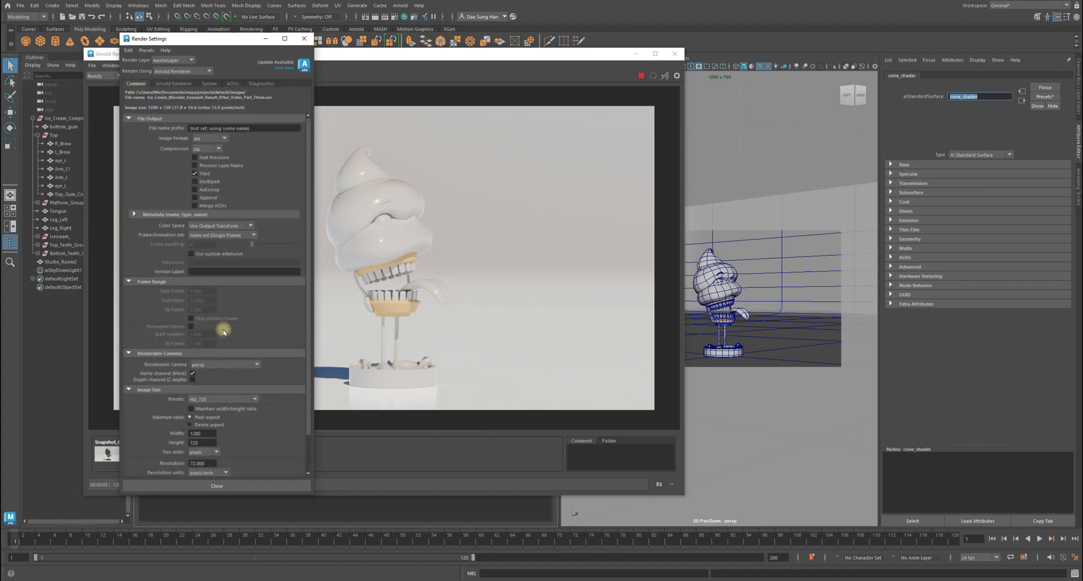
click(150, 119)
click(156, 128)
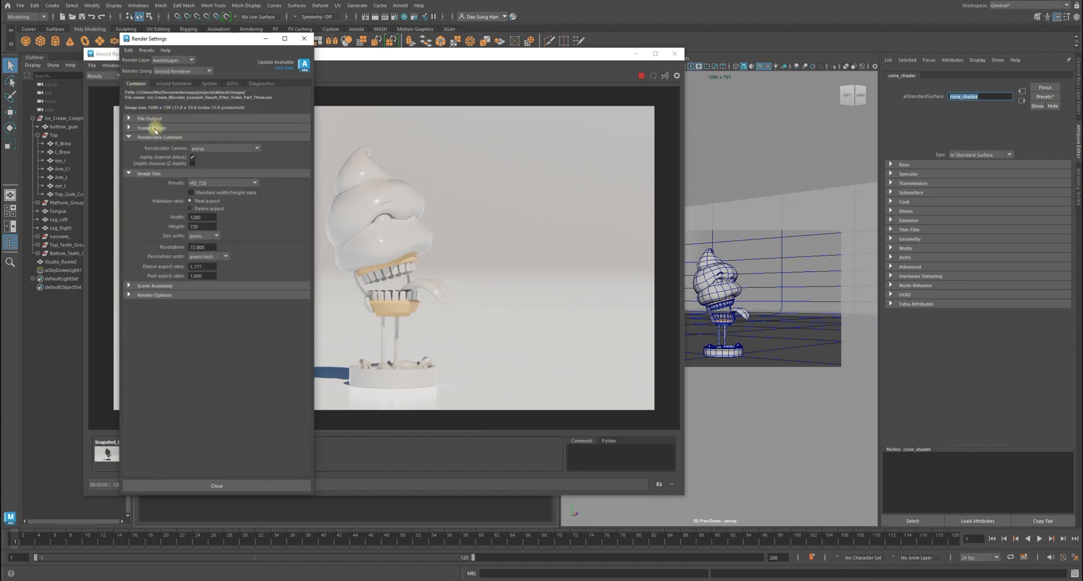
click(152, 137)
click(150, 146)
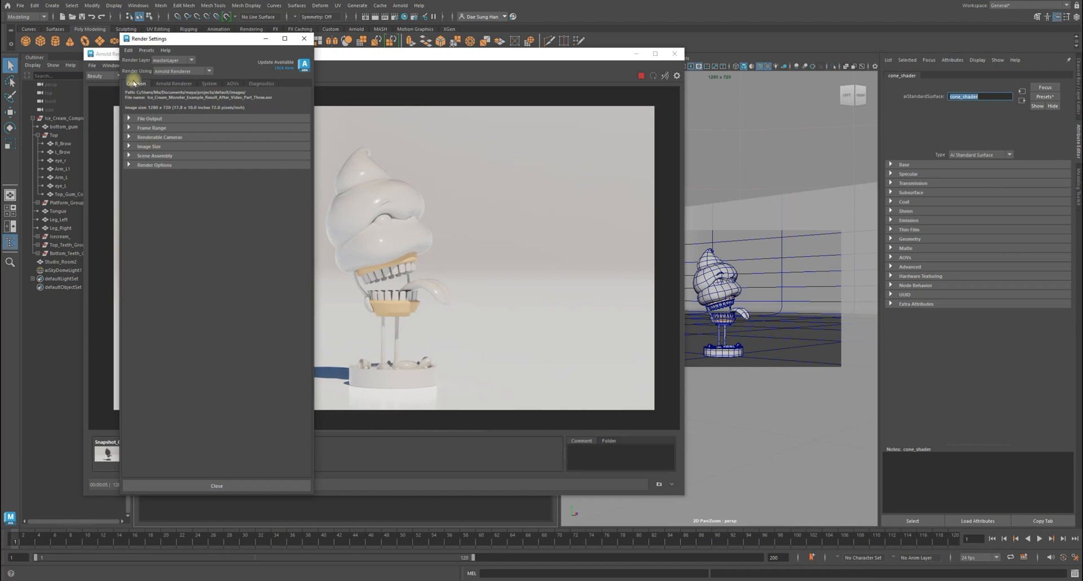
drag(157, 39, 163, 46)
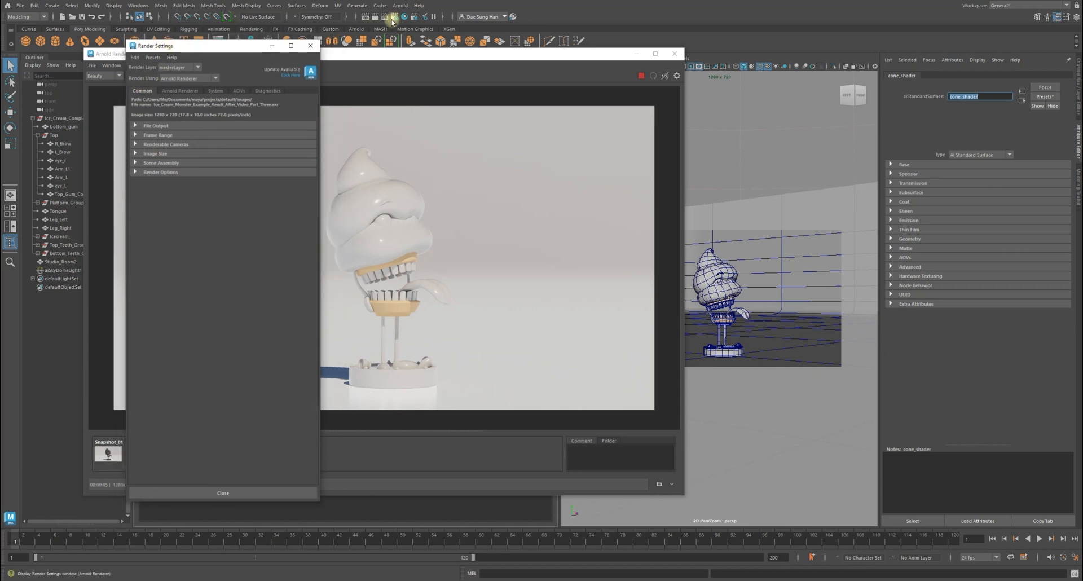
- Expand the Image Size settings and set the resolution preset to HD_1080
click(161, 153)
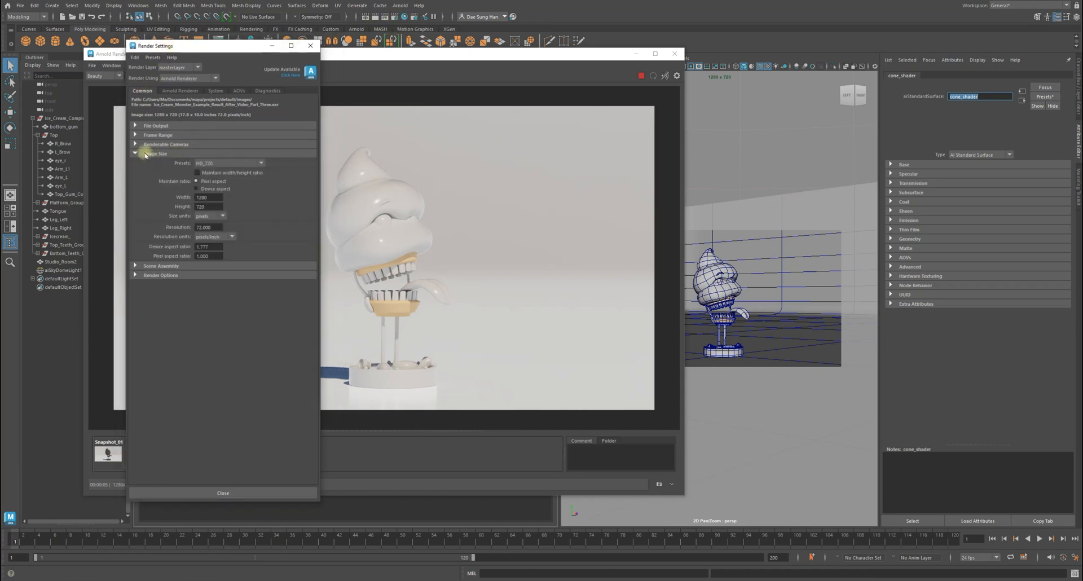
click(228, 163)
click(222, 163)
click(219, 163)
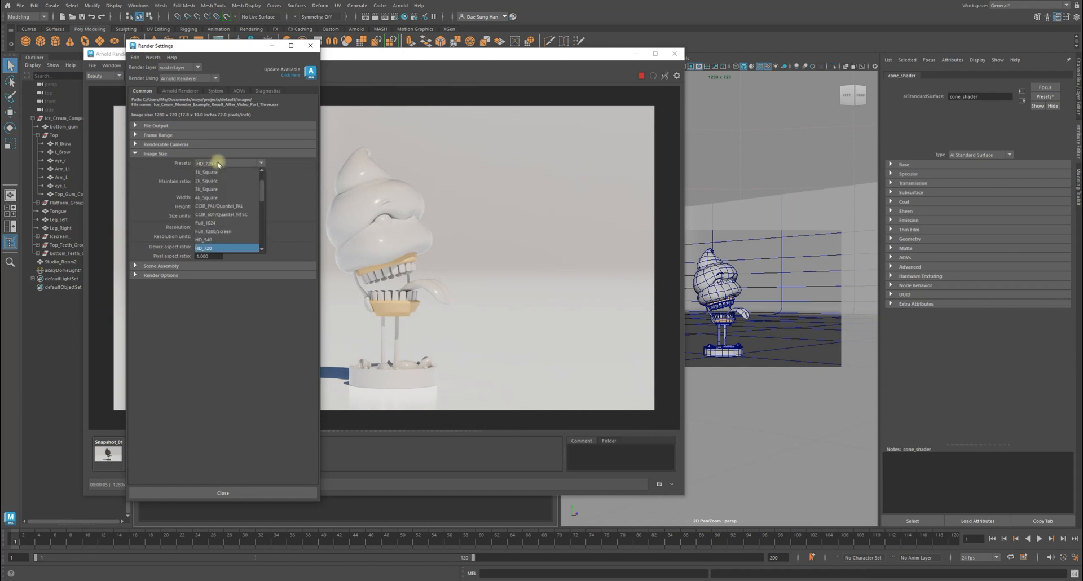
scroll(217, 242, down, 3)
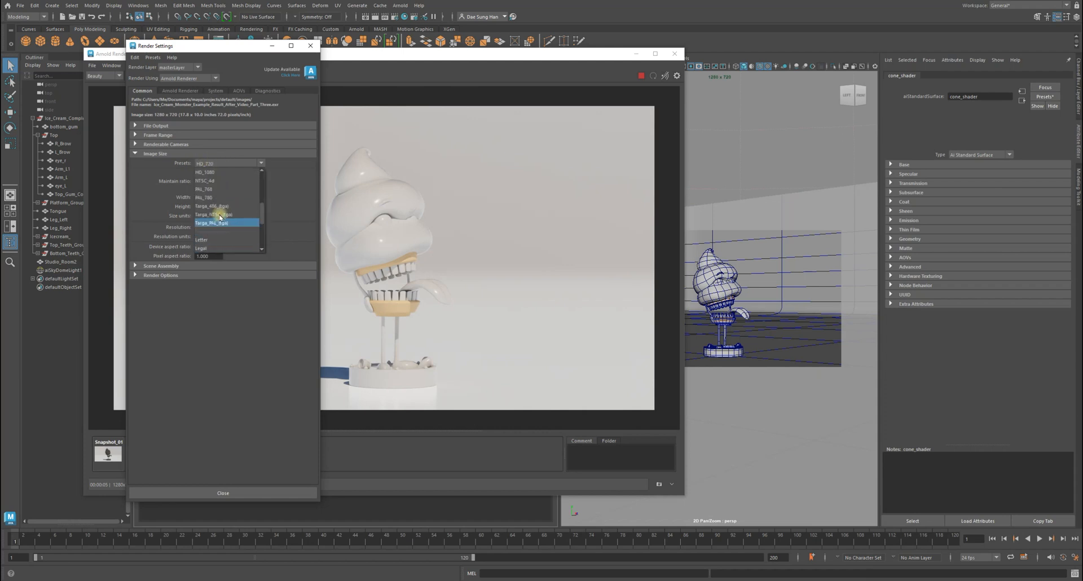
click(210, 176)
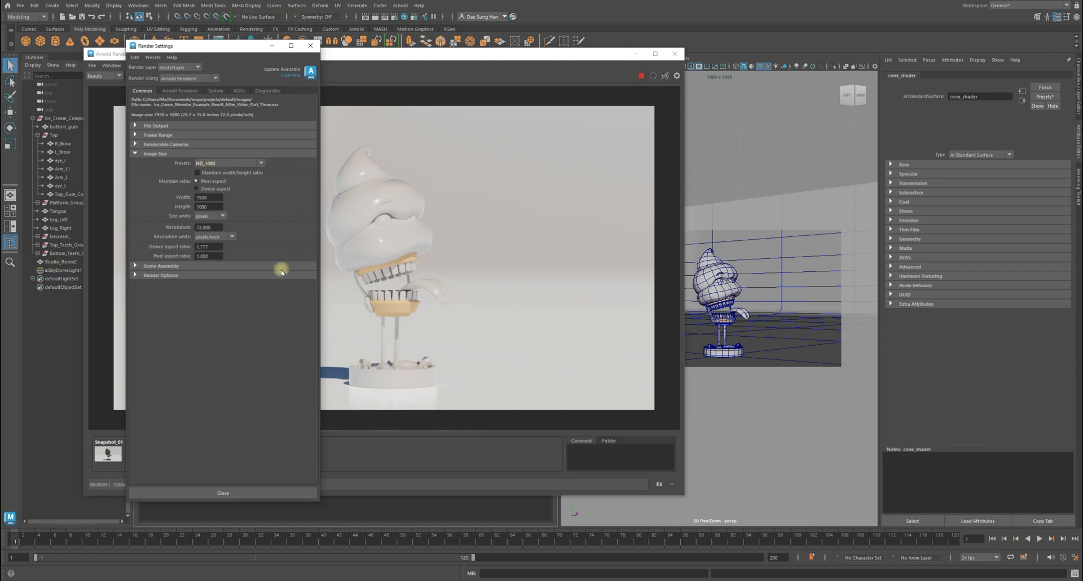
click(225, 163)
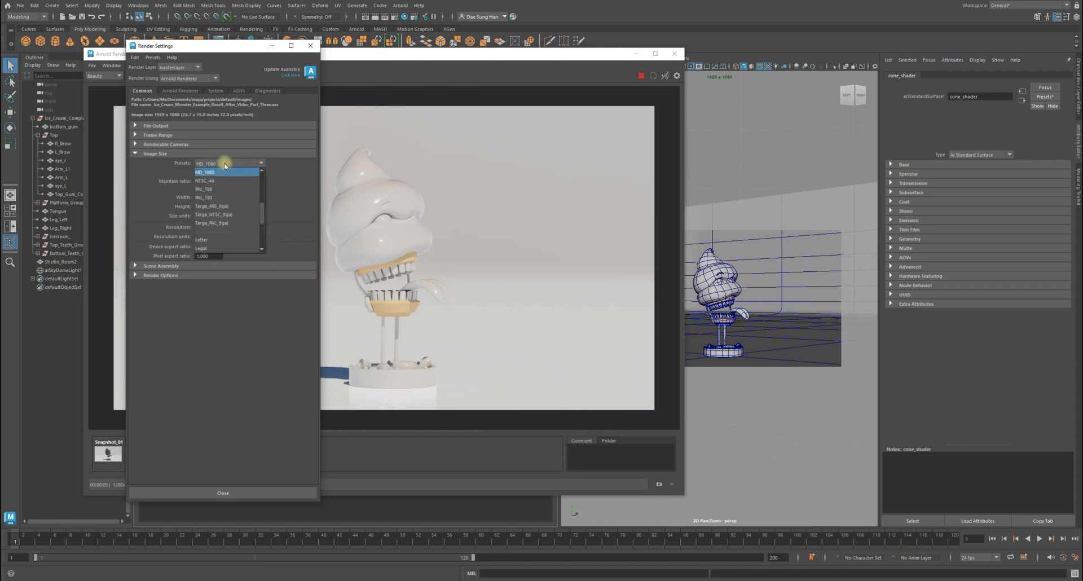
scroll(213, 225, up, 3)
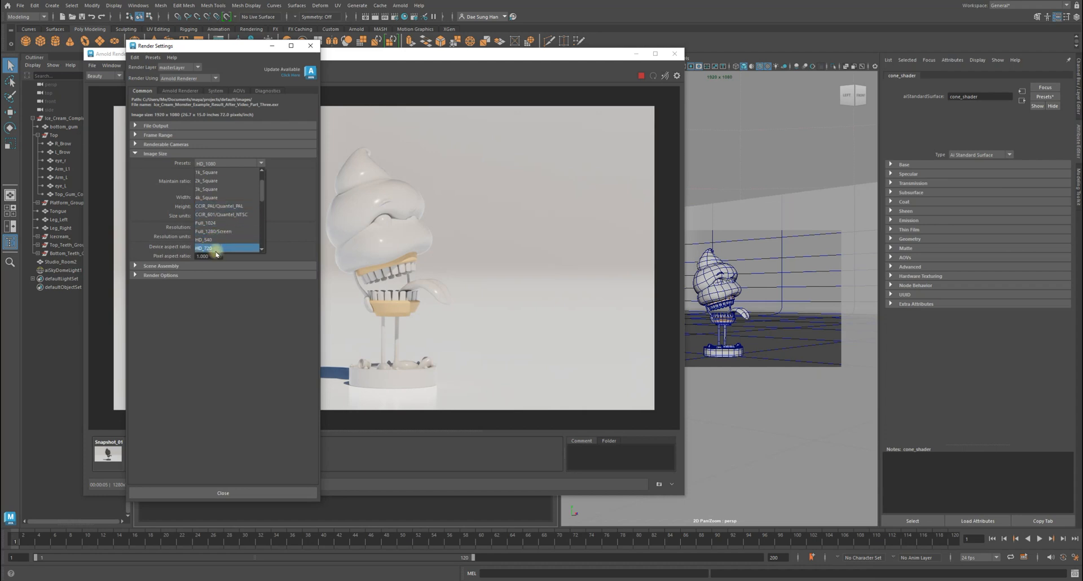
click(212, 324)
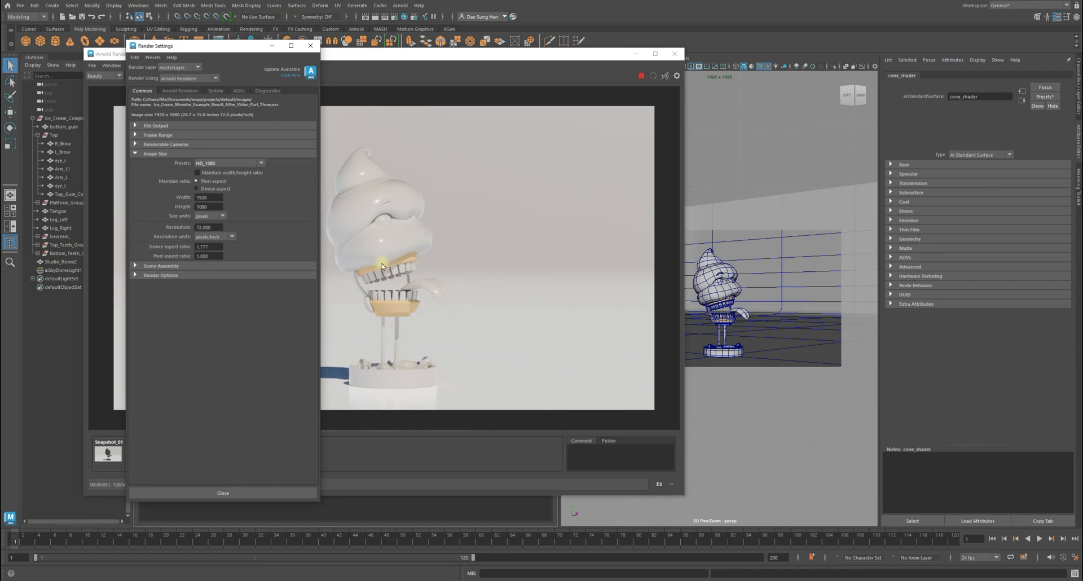
- Move the Arnold RenderView clear of the Render Settings and enlarge it to show the live render at 1920 x 1080
drag(374, 55, 408, 61)
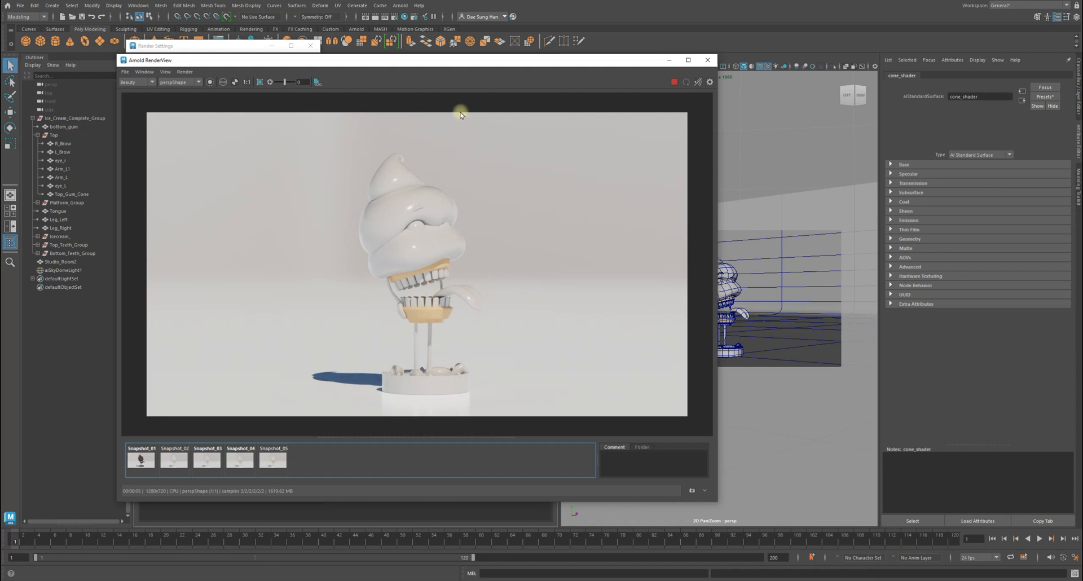
drag(440, 60, 668, 64)
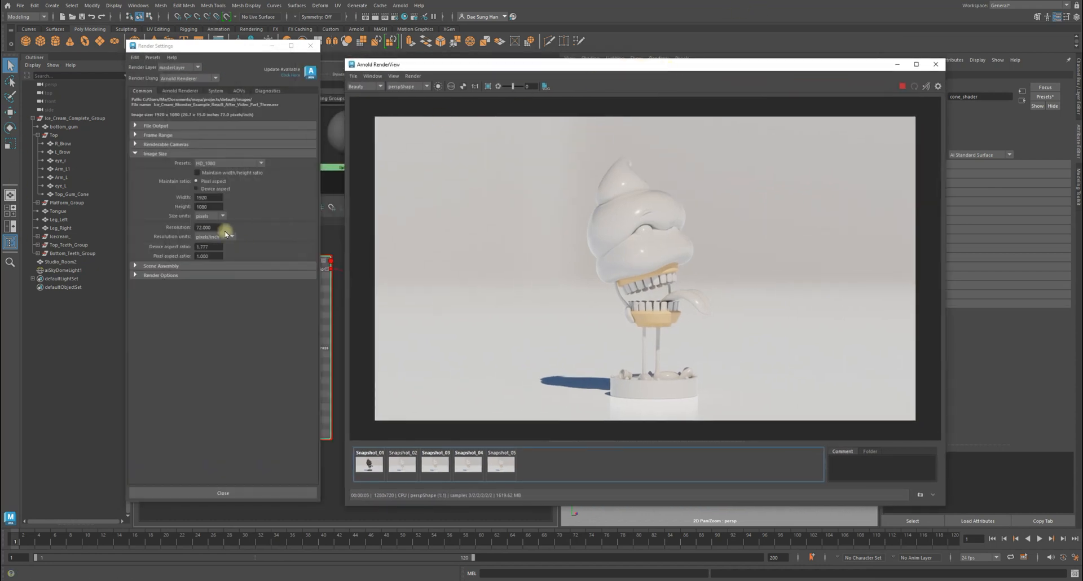
click(243, 358)
click(748, 467)
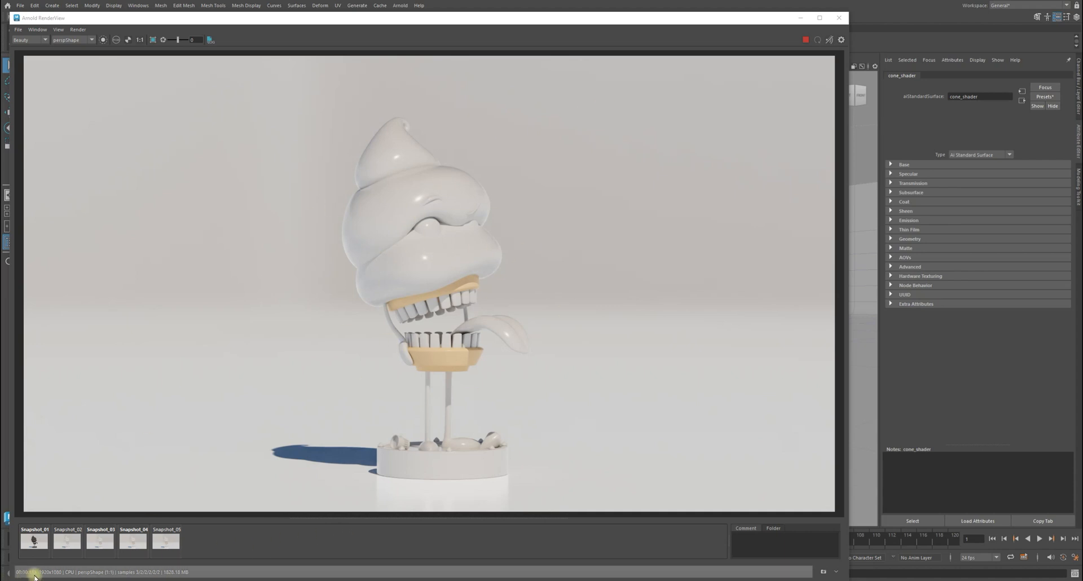
- Compare the live HD_1080 render with Snapshot_05 and Snapshot_04, examining the cone pieces and teeth in Snapshot_04
click(171, 532)
click(166, 540)
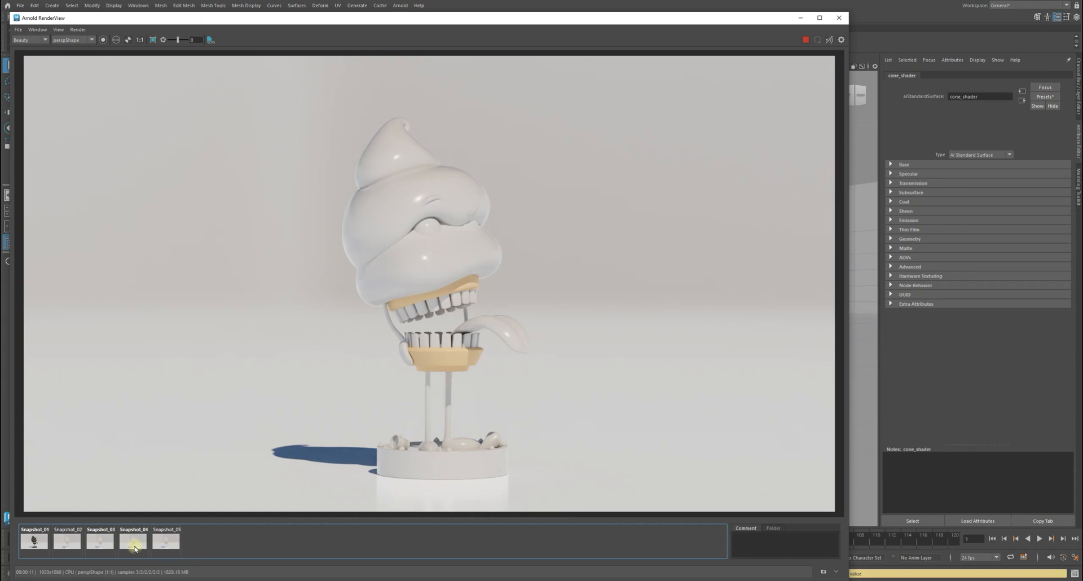
click(128, 543)
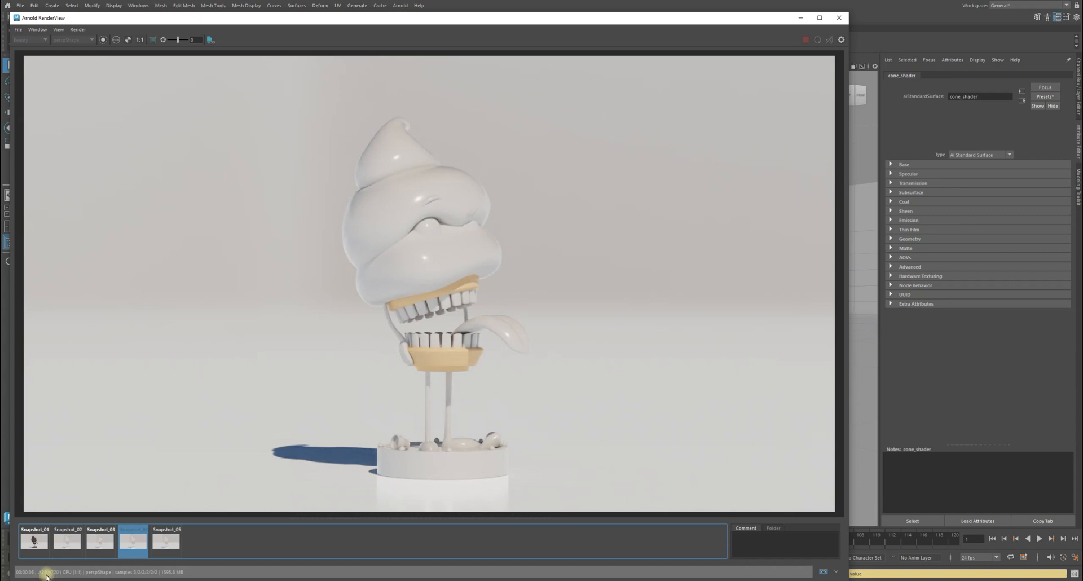
scroll(499, 288, up, 2)
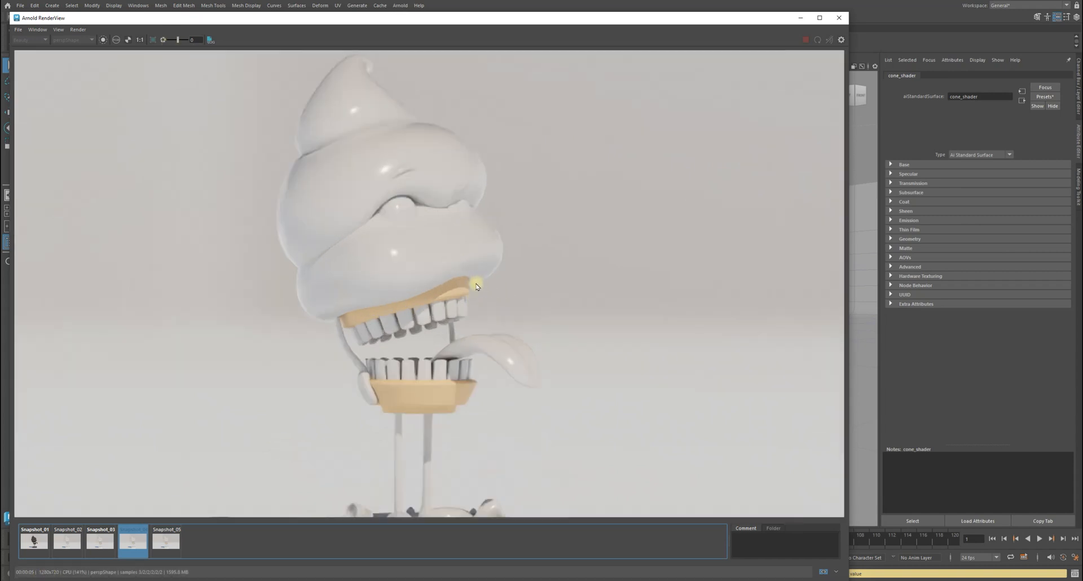
scroll(452, 313, down, 3)
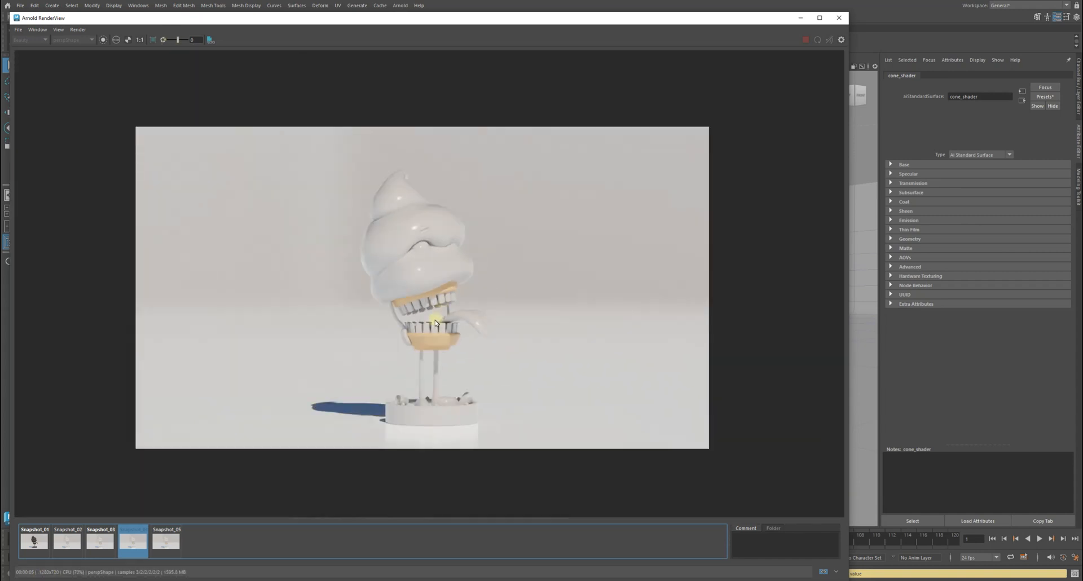
scroll(438, 319, up, 3)
scroll(390, 226, down, 2)
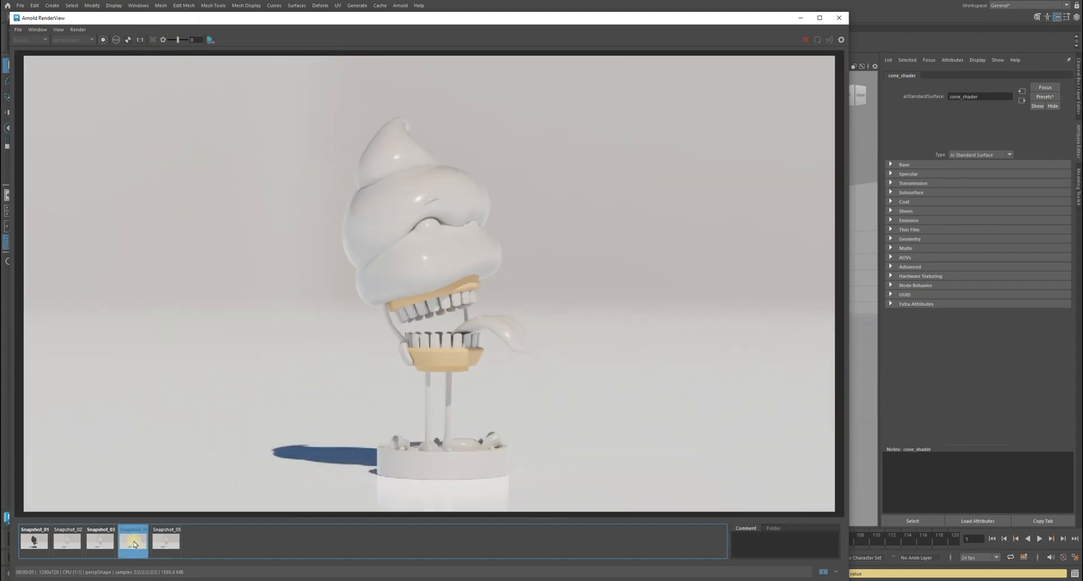
scroll(426, 343, down, 1)
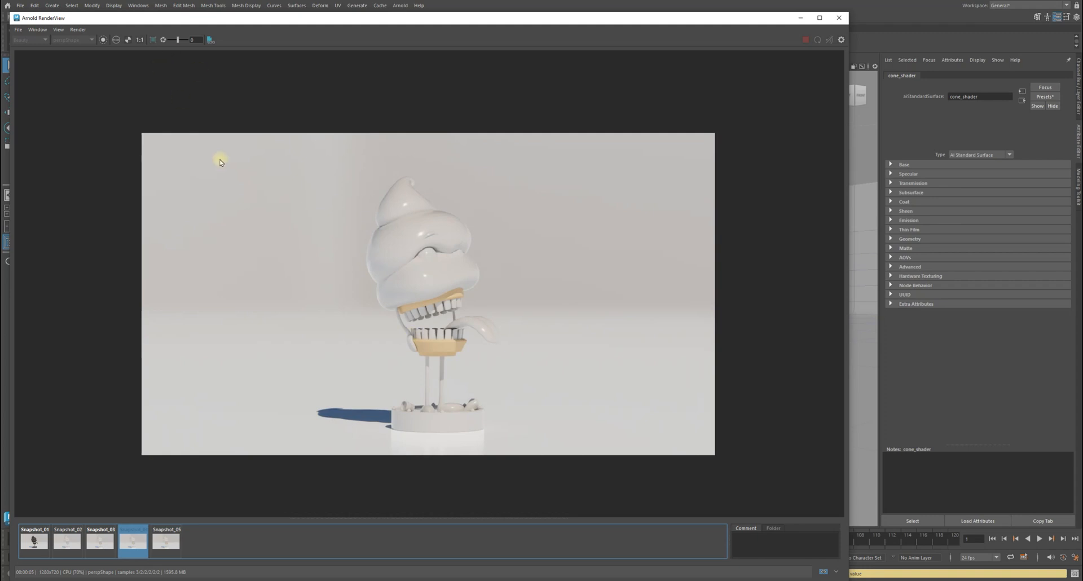
- Examine the whole monster in Snapshot_04 at reduced and actual size to judge the lower-resolution image quality
click(138, 544)
click(138, 544)
click(140, 40)
scroll(345, 284, up, 2)
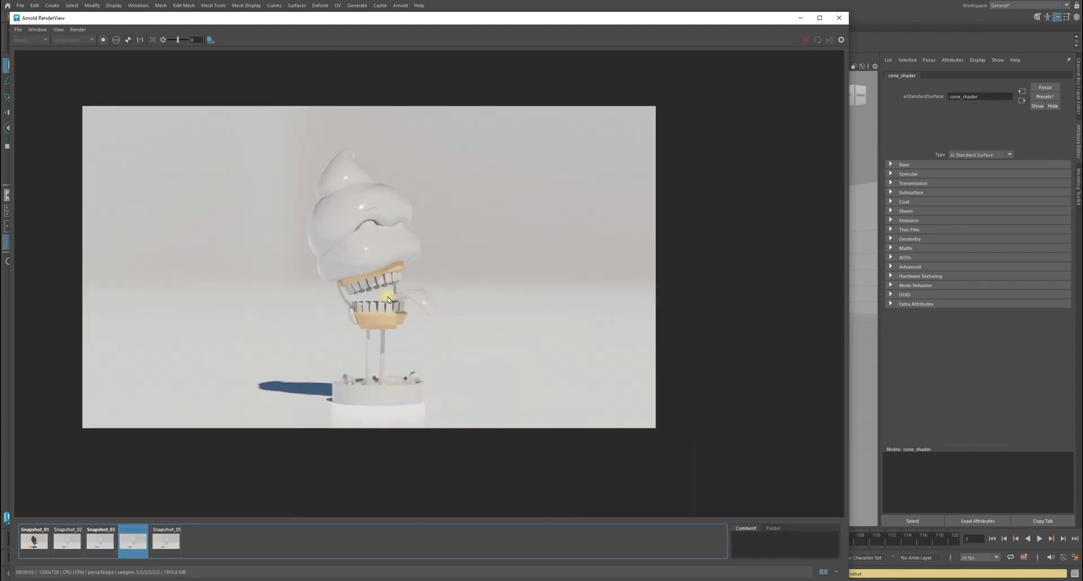
scroll(370, 294, down, 2)
middle_drag(367, 289, 462, 324)
scroll(439, 315, up, 1)
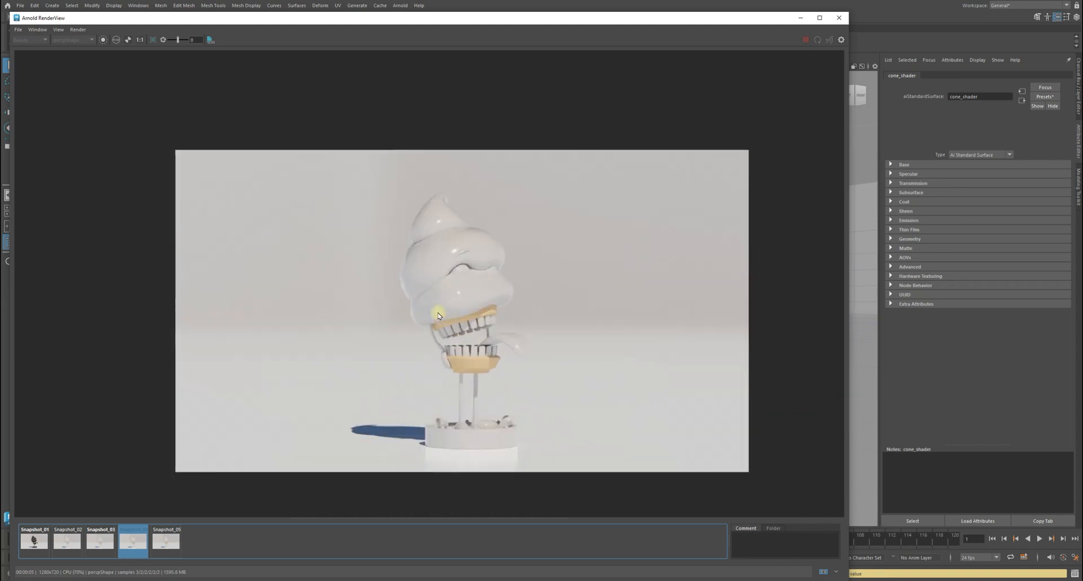
scroll(439, 314, up, 1)
scroll(438, 314, down, 1)
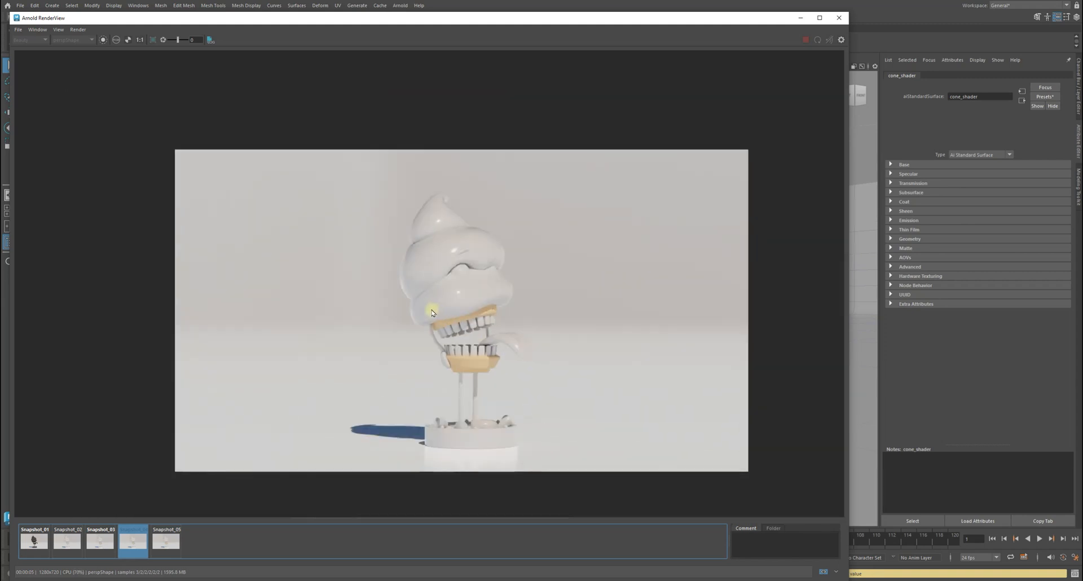
scroll(431, 312, up, 1)
middle_drag(448, 297, 398, 274)
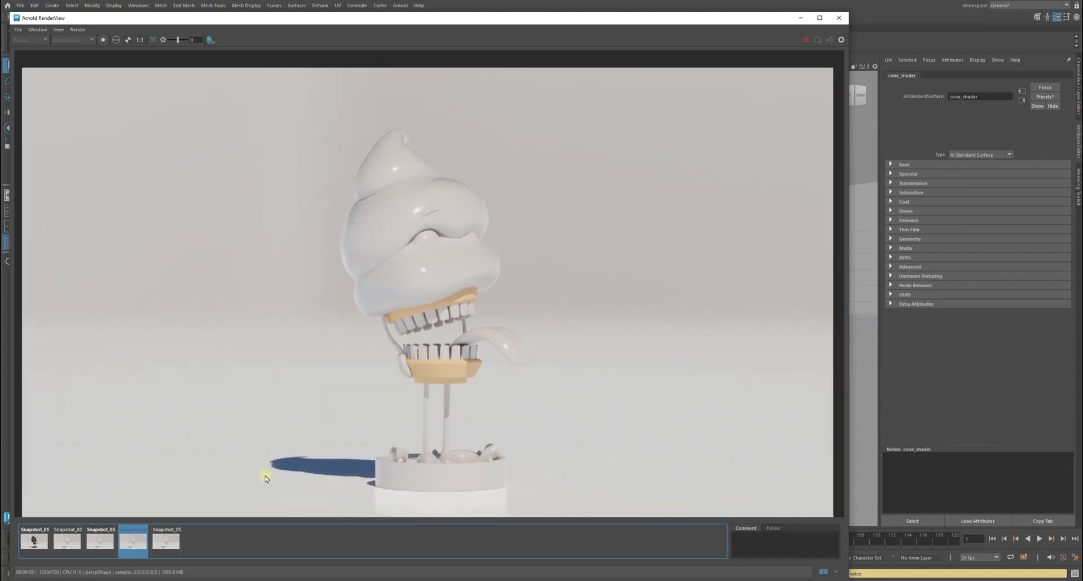
- Inspect Snapshot_05 at full frame, switching between it and the live render
click(166, 541)
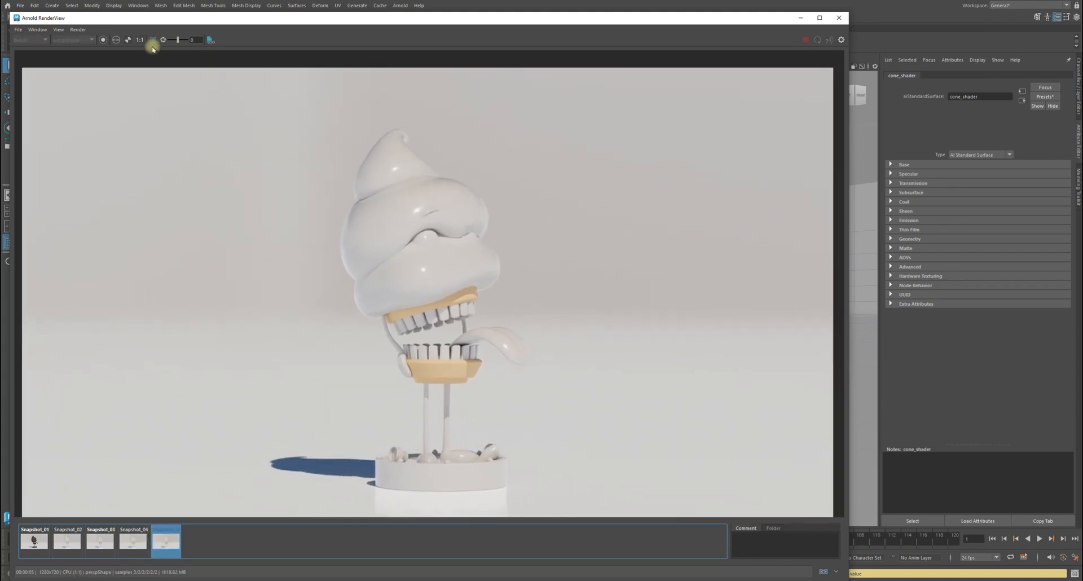
click(152, 40)
click(159, 547)
click(161, 547)
click(160, 547)
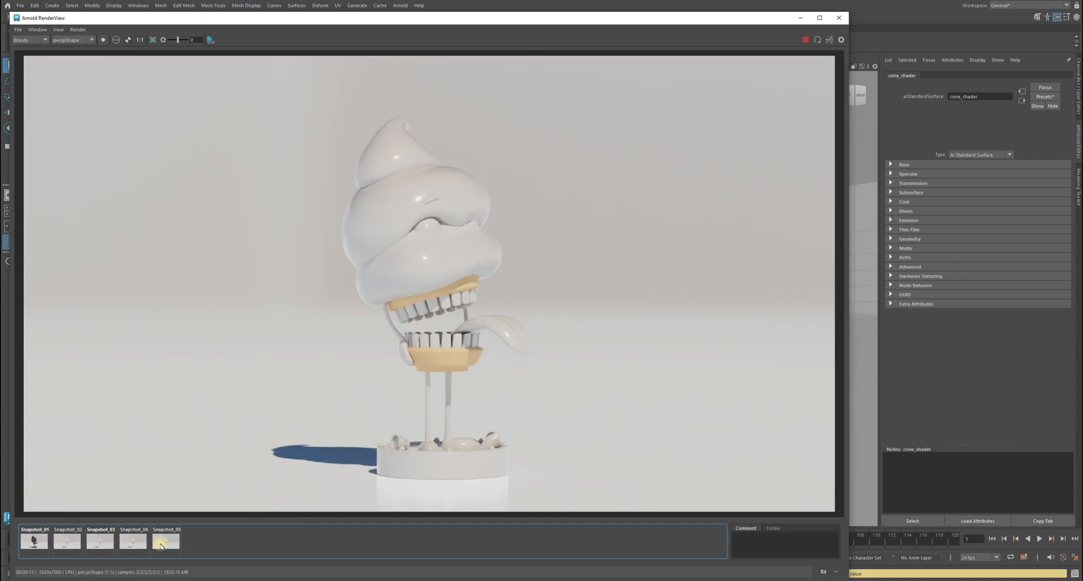
- Store a new snapshot of the HD_1080 render and compare it with Snapshot_05
click(148, 39)
click(824, 572)
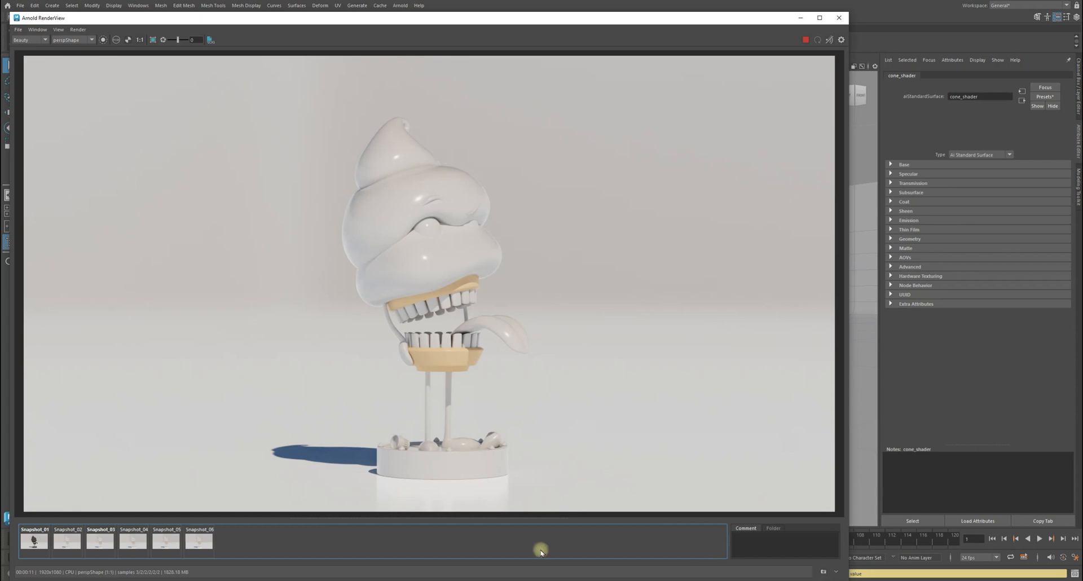
click(204, 543)
click(177, 543)
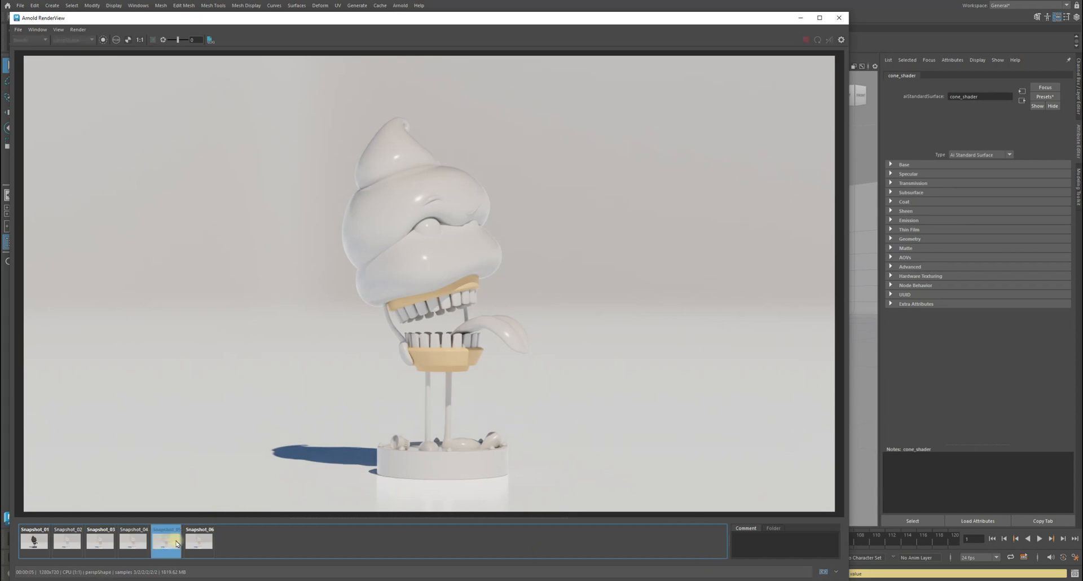
click(138, 40)
click(129, 40)
click(129, 40)
scroll(344, 231, down, 2)
middle_drag(543, 357, 513, 370)
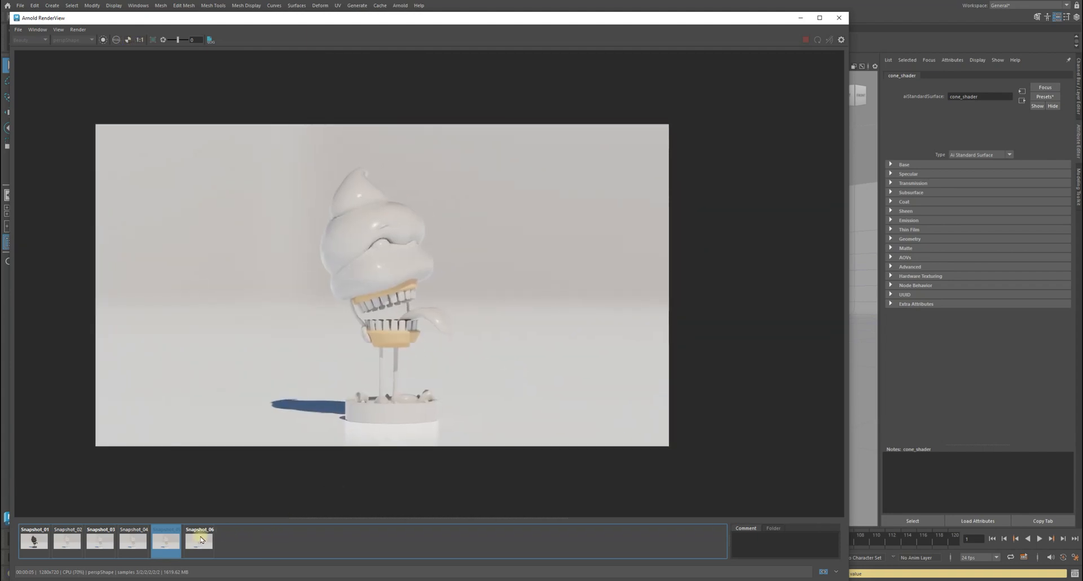
click(176, 538)
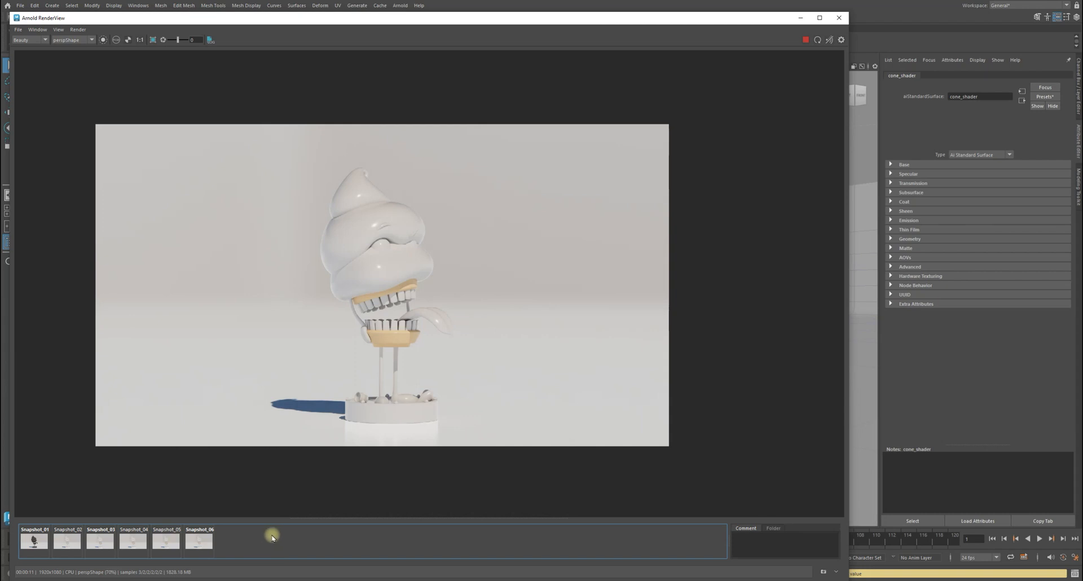
- Delete Snapshot_01 through Snapshot_05, keeping only the newest snapshot, and show the live render at actual size
click(28, 542)
key(Delete)
key(Delete)
key(Delete)
key(Delete)
key(Delete)
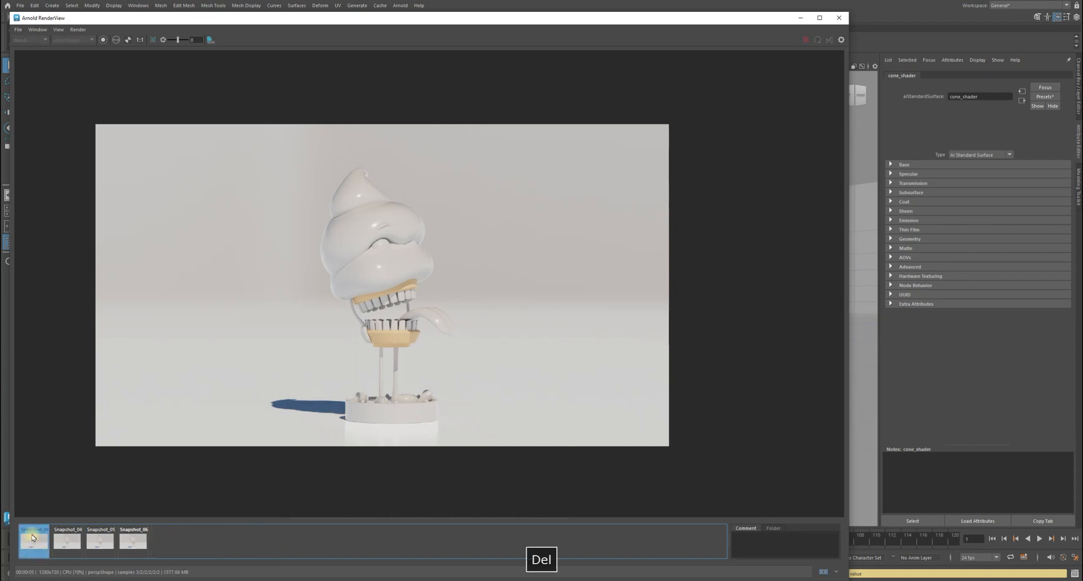
click(33, 535)
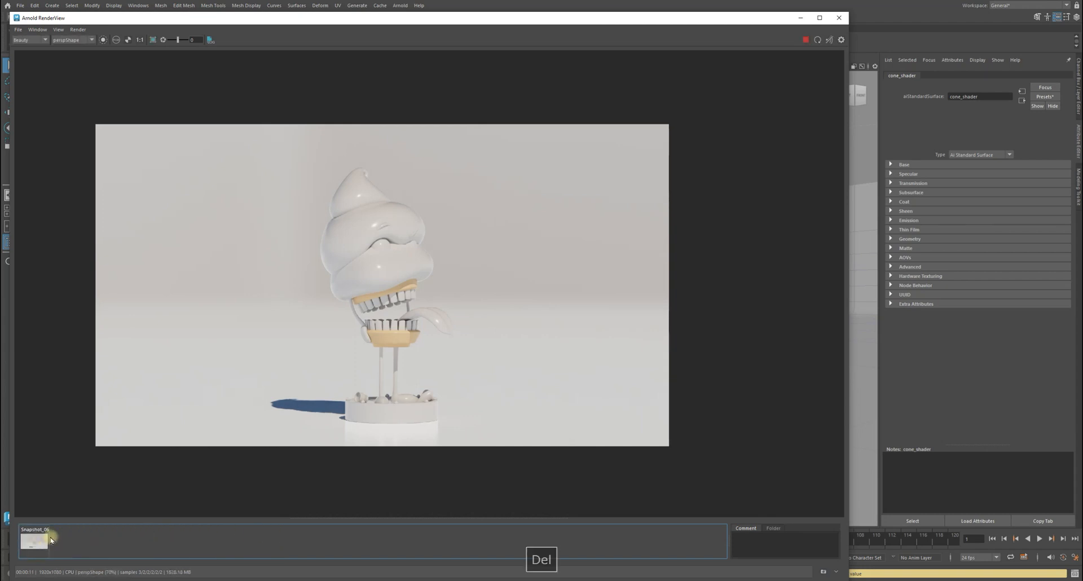
click(140, 40)
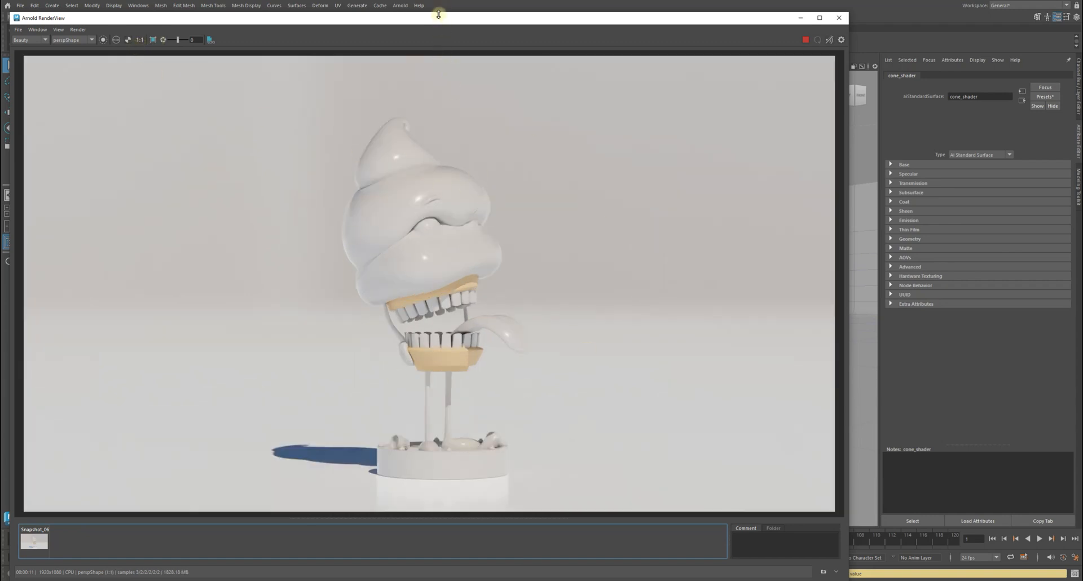
- Move the Arnold RenderView away from the workspace, deselect the shader node and close the Render Settings
drag(442, 15, 441, 6)
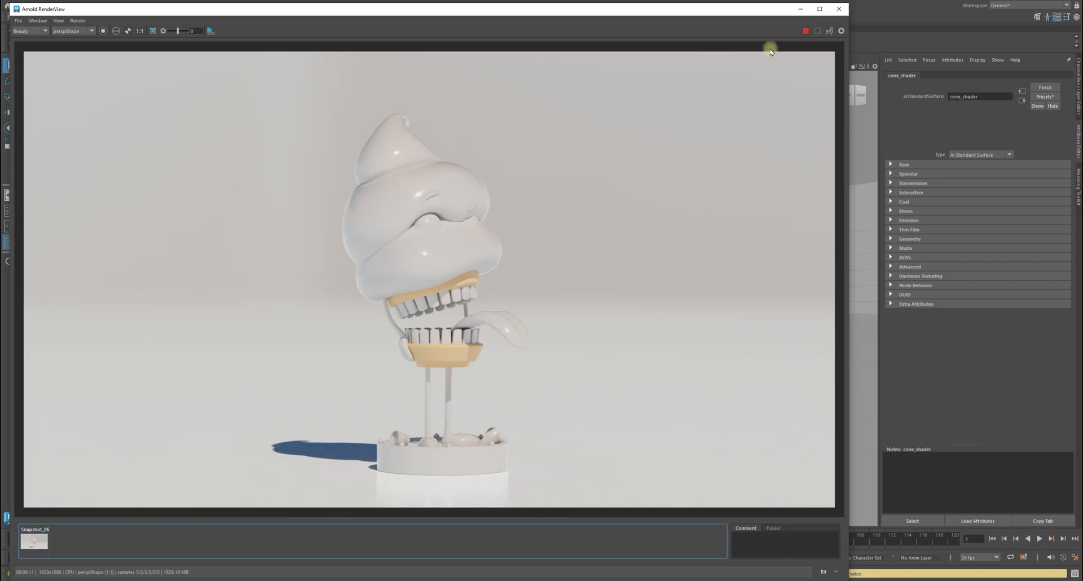
drag(742, 9, 1082, 220)
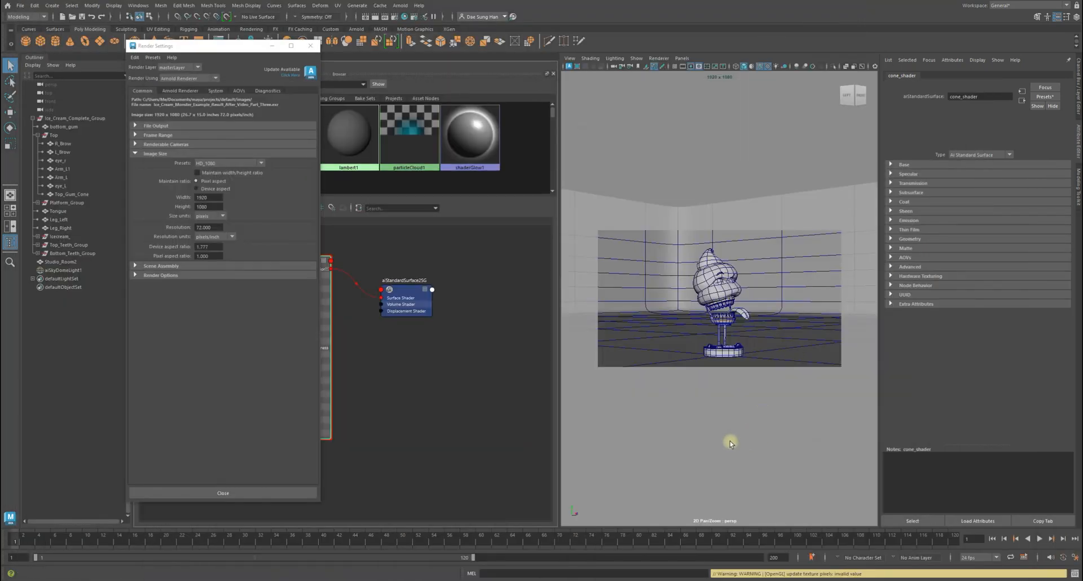
click(452, 448)
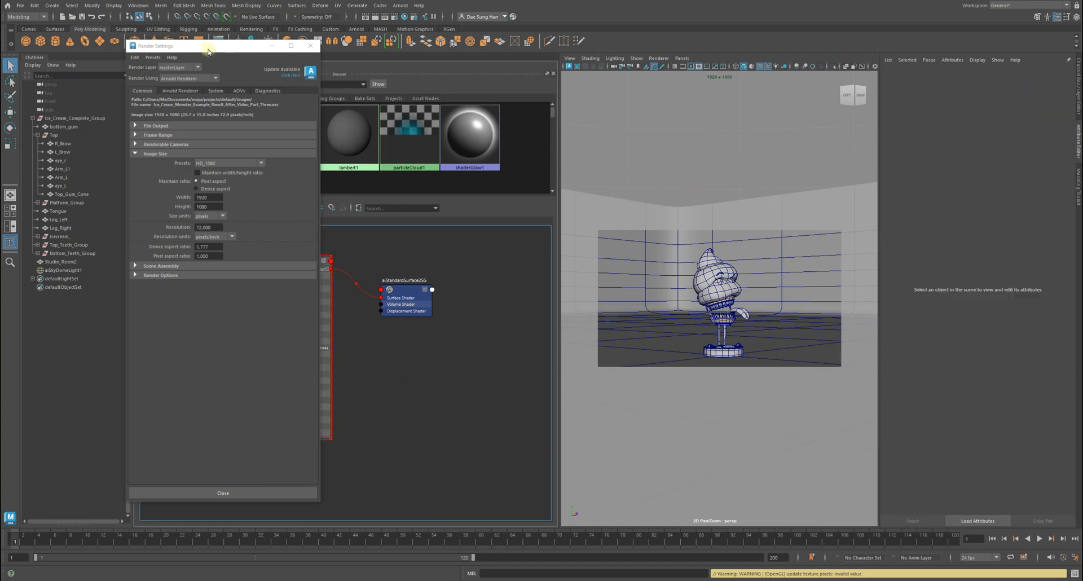
click(310, 45)
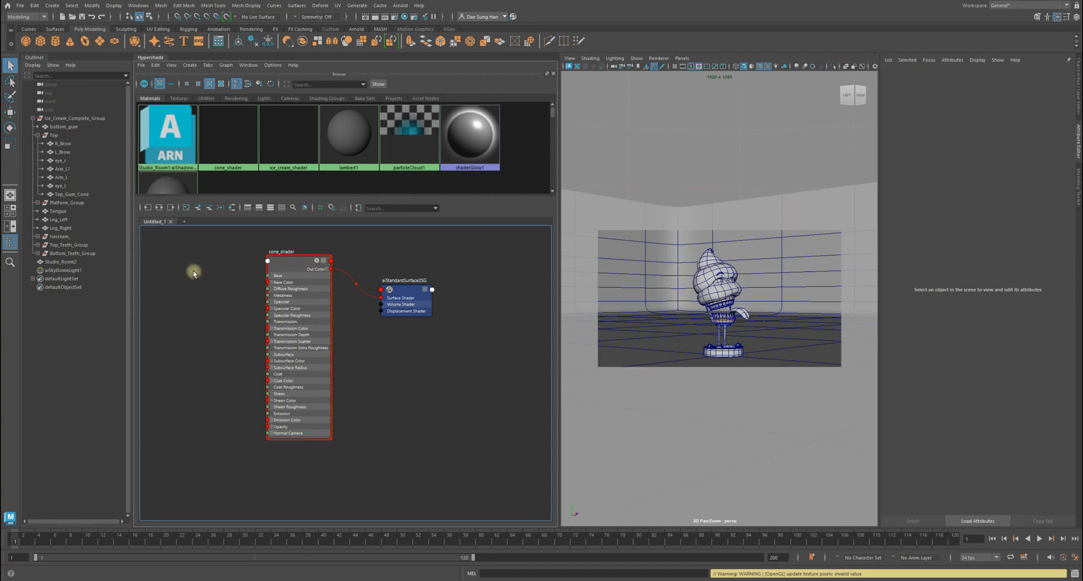
- Clear the Hypershade graph and create an aiShadowMatte shader in it
click(186, 208)
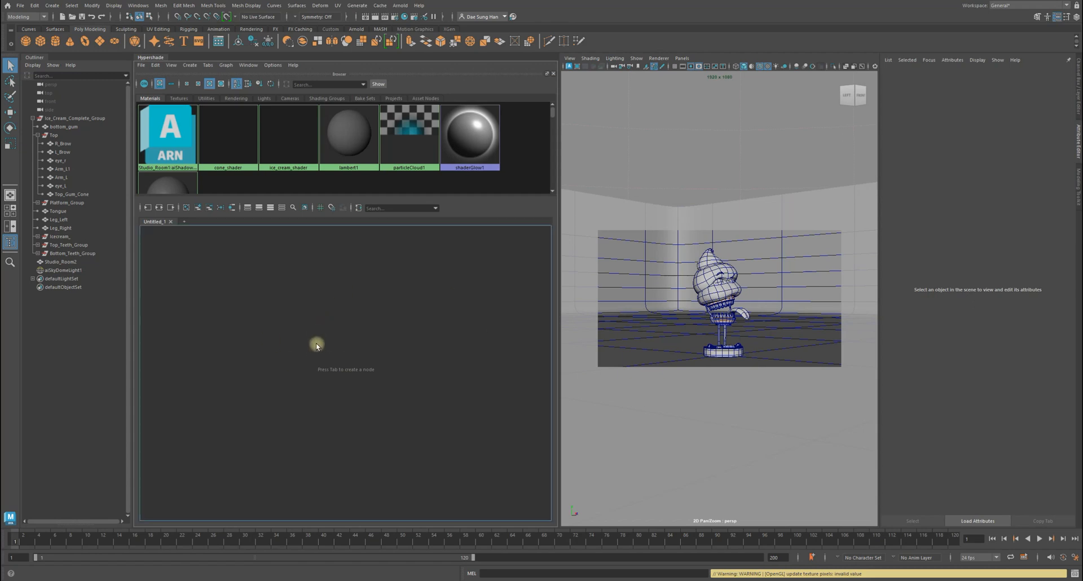
key(Tab)
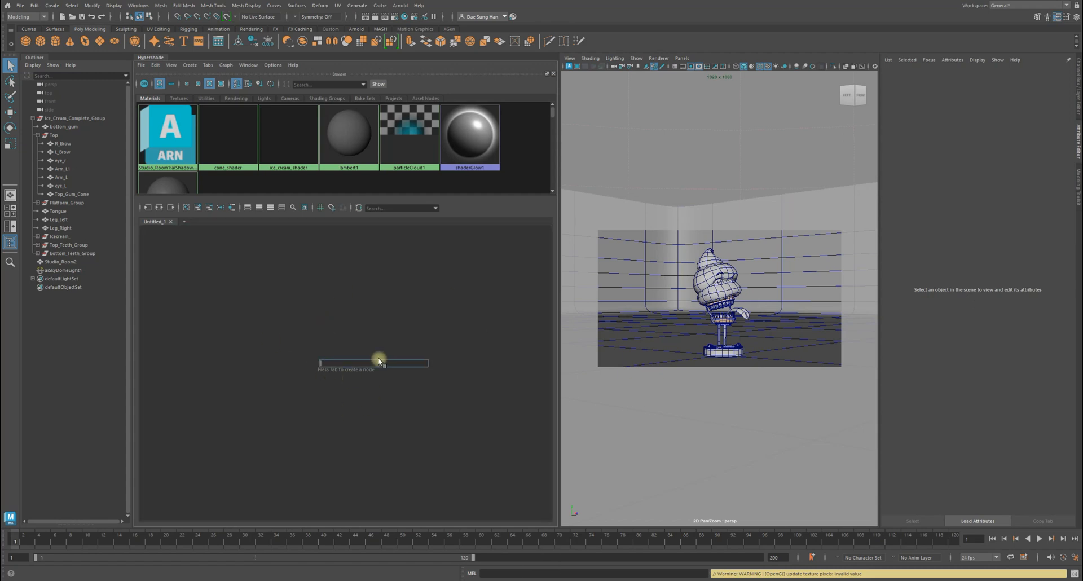
text(aishadow)
click(343, 372)
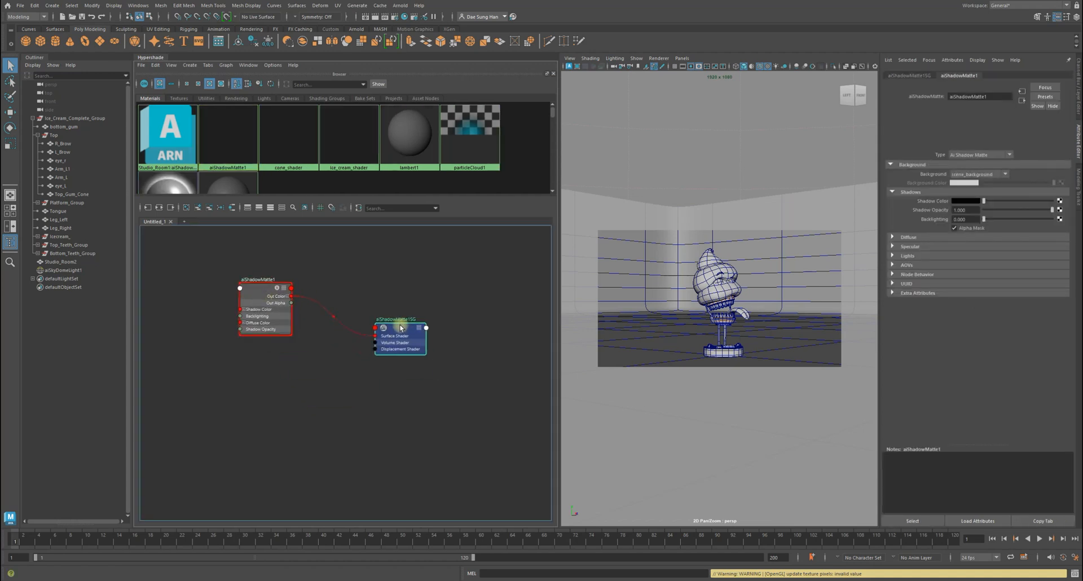
- Arrange the aiShadowMatte1 node beside its shading group and assign the shader to the Studio_Room2 backdrop
drag(405, 347, 362, 278)
drag(254, 288, 222, 266)
drag(375, 293, 309, 279)
drag(230, 259, 220, 258)
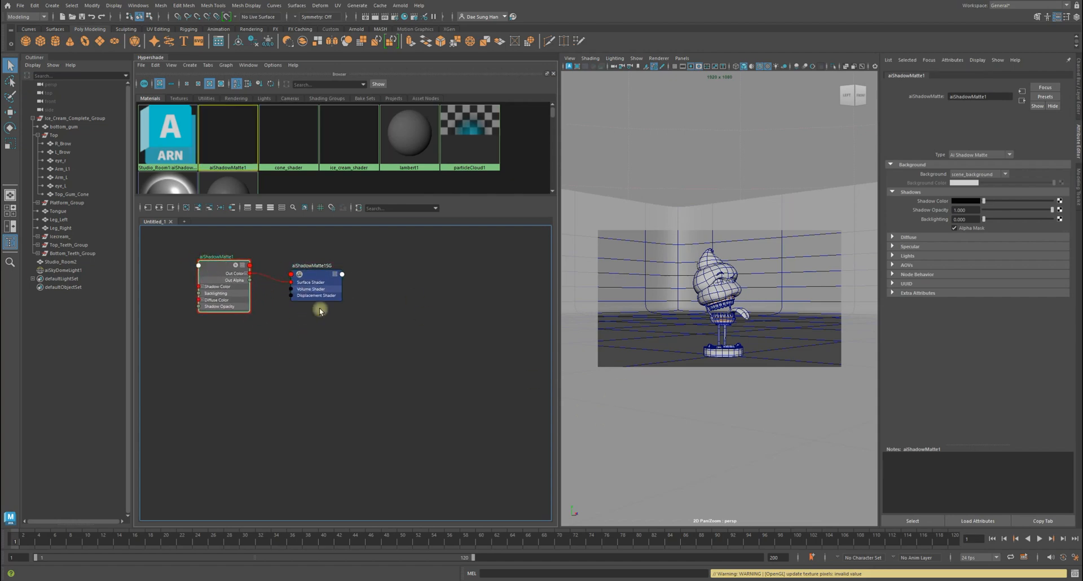
drag(213, 272, 203, 296)
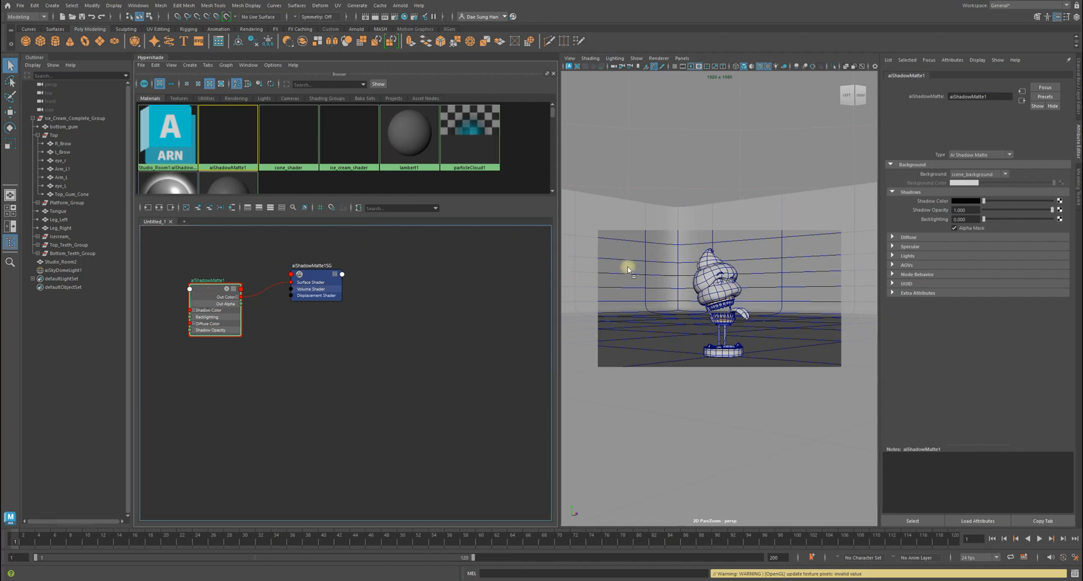
middle_drag(624, 246, 625, 243)
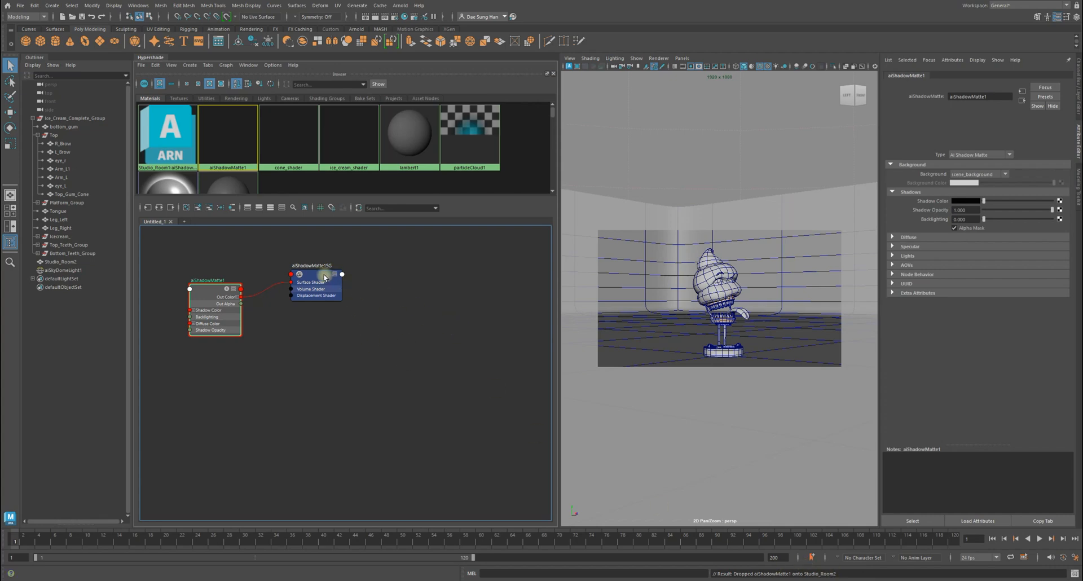
- Reposition the aiShadowMatte1 node and its shading group side by side in the Hypershade graph
drag(324, 277, 349, 325)
click(278, 441)
click(200, 296)
drag(201, 296, 218, 293)
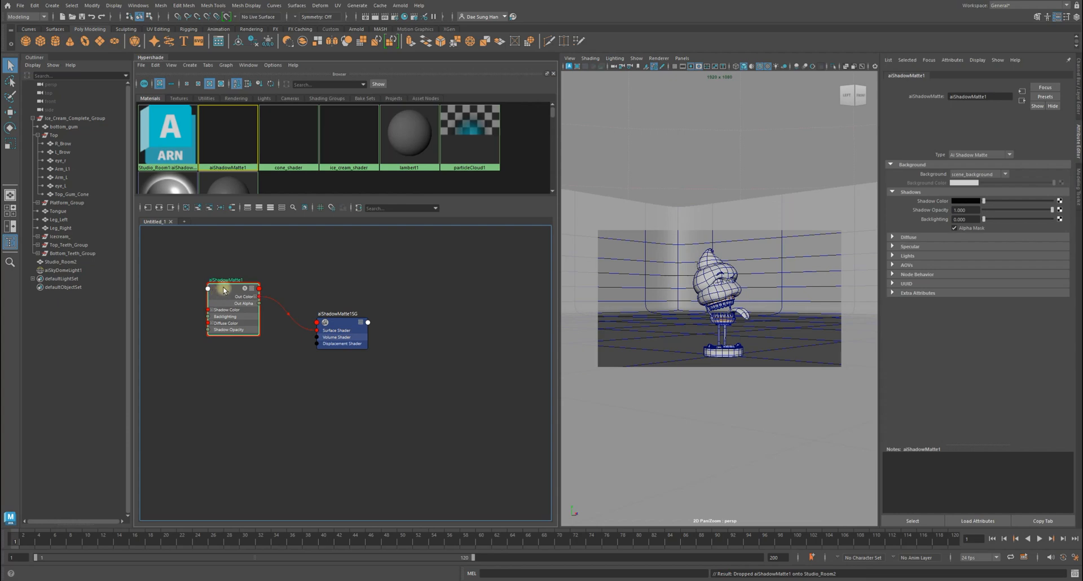
drag(337, 325, 337, 298)
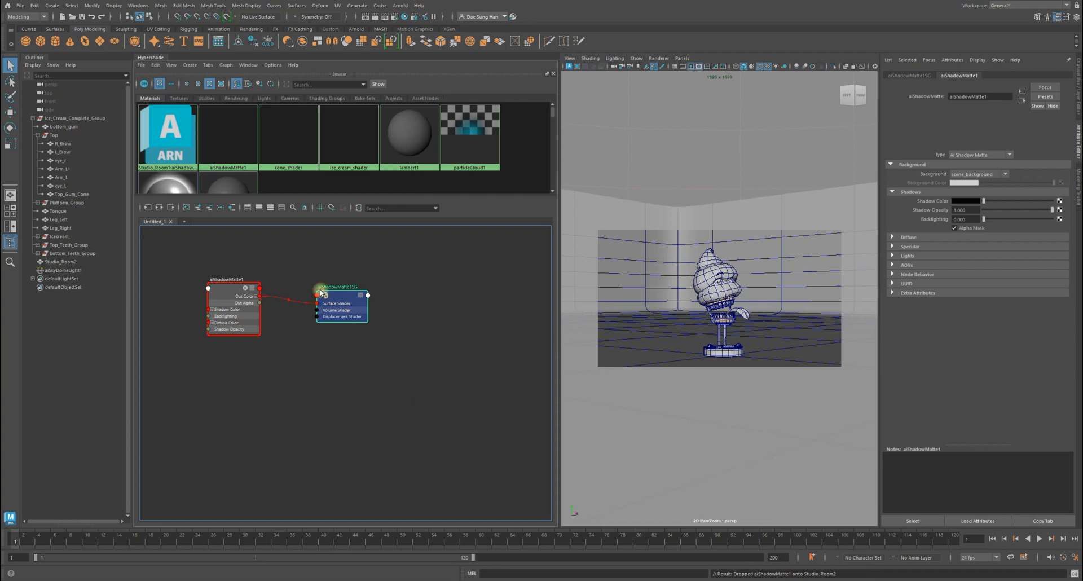
drag(226, 285, 249, 273)
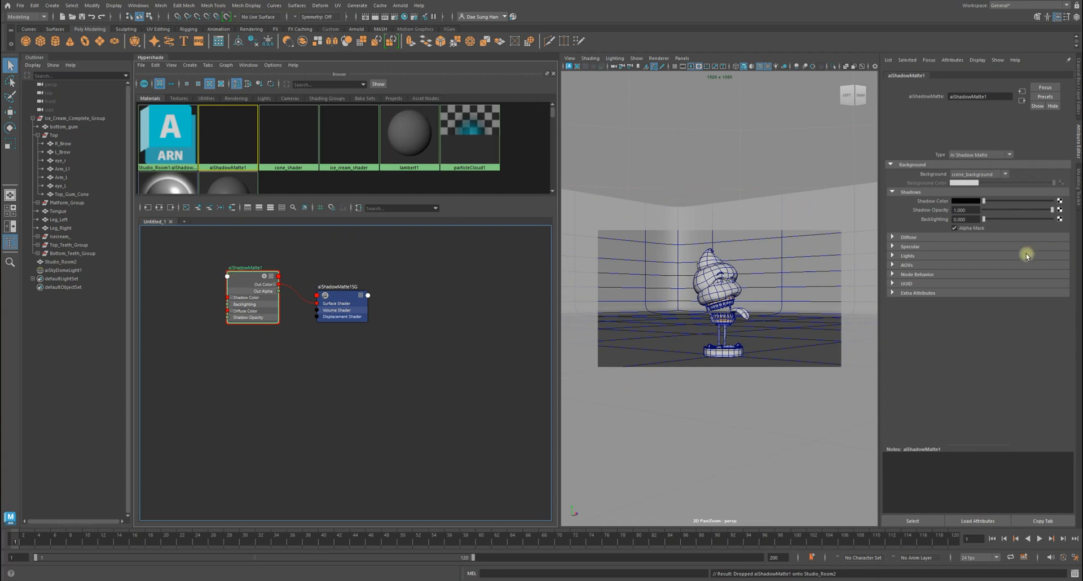
drag(249, 281, 252, 288)
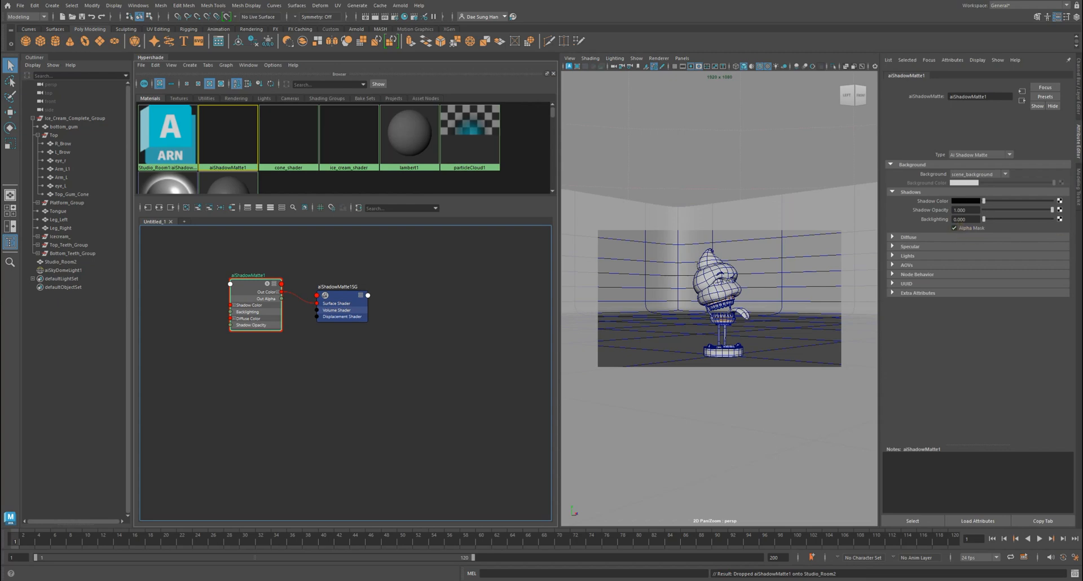
- Bring back the Arnold RenderView and compare the alpha channel of the earlier backdrop render with its color display
drag(1082, 103, 497, 165)
drag(478, 85, 251, 25)
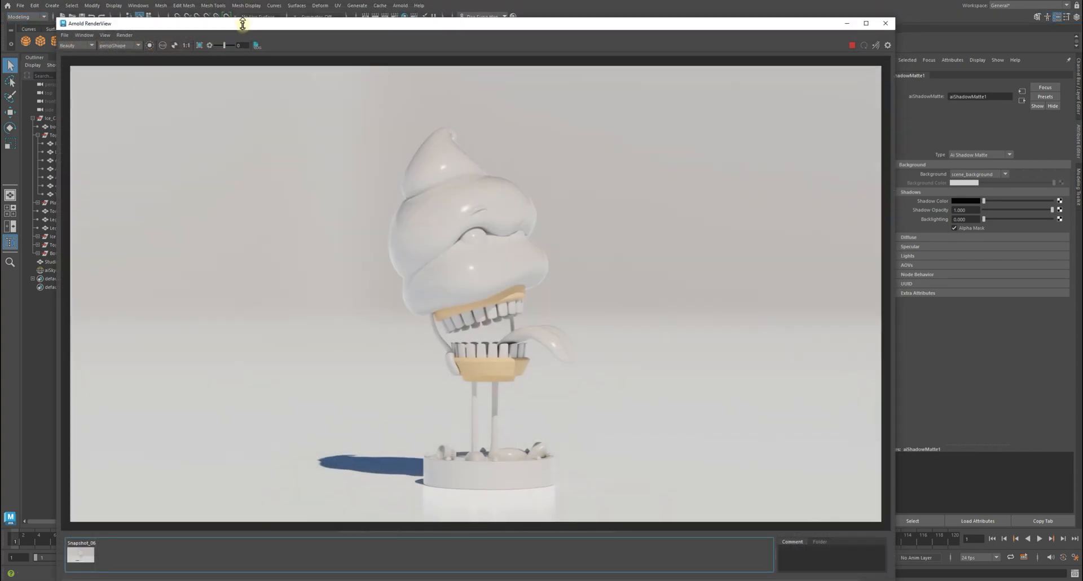
drag(243, 25, 232, 25)
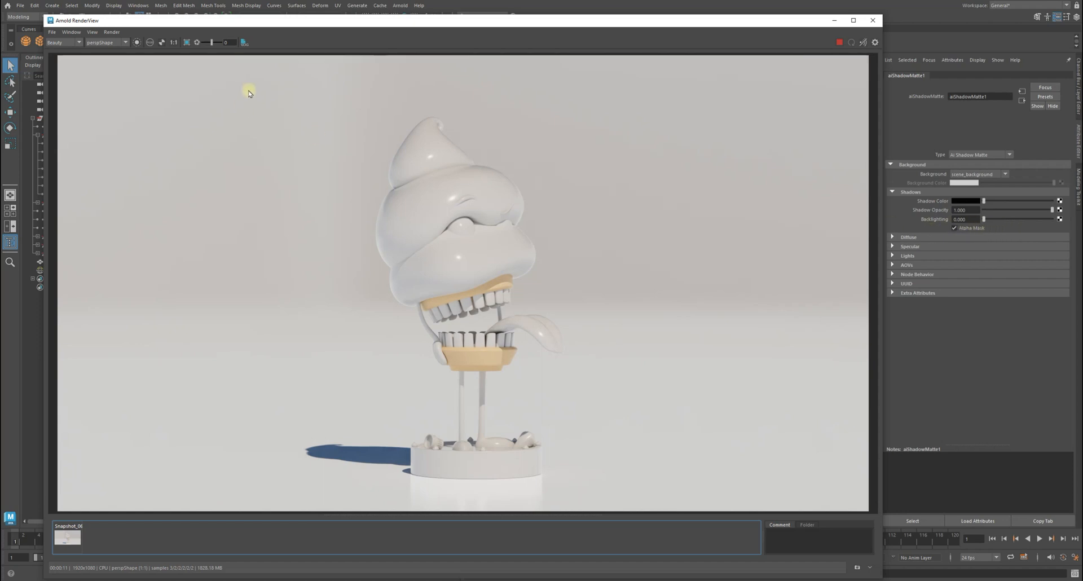
click(162, 43)
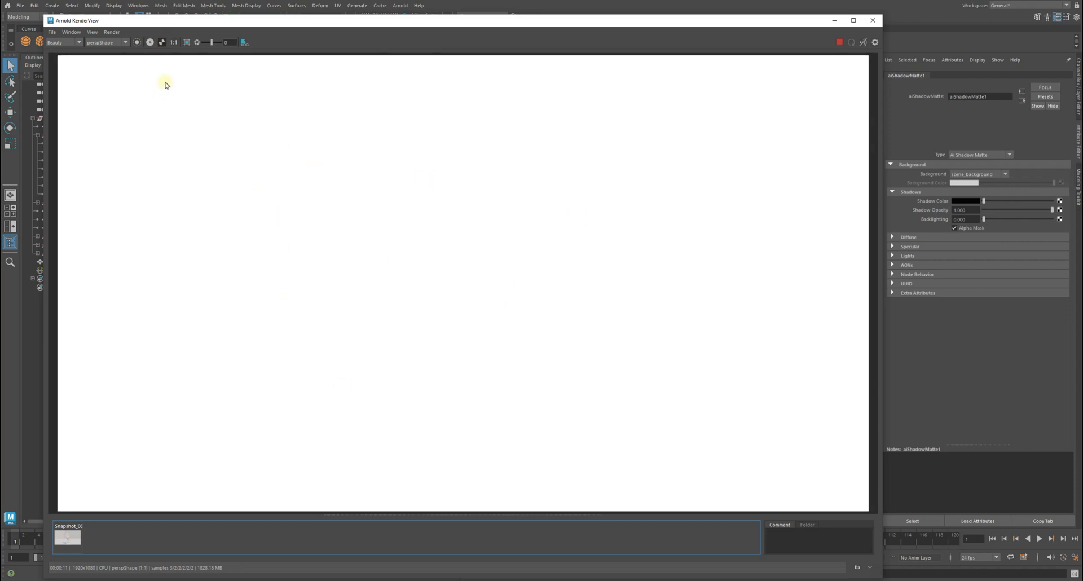
click(162, 43)
click(162, 42)
key(f)
scroll(551, 339, up, 1)
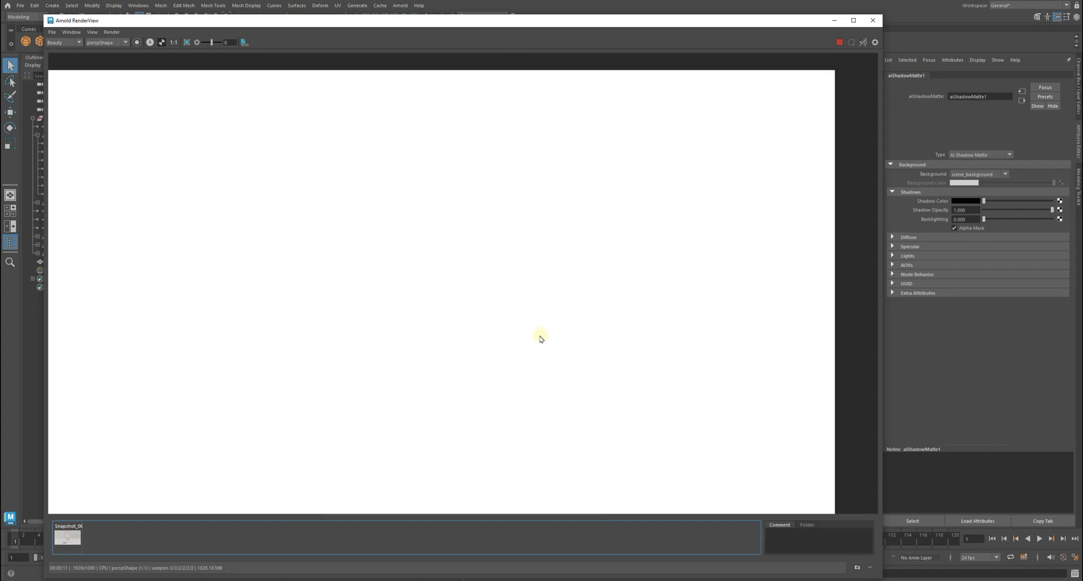
middle_drag(438, 285, 469, 276)
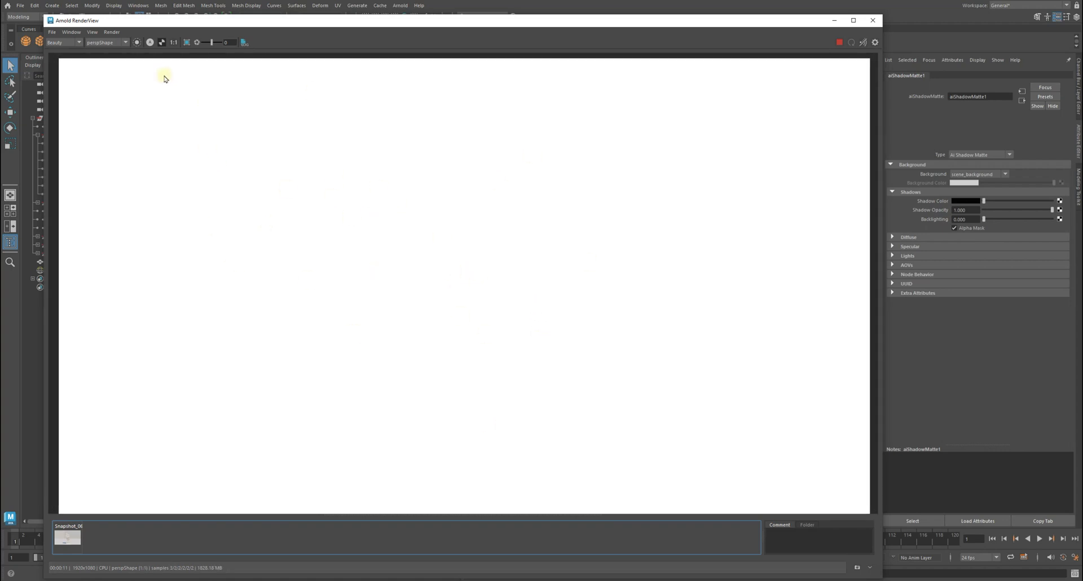
click(161, 43)
click(161, 41)
- Check Snapshot_06 and the live render with the shadow matte backdrop, and show the live render at actual size
click(61, 542)
click(72, 535)
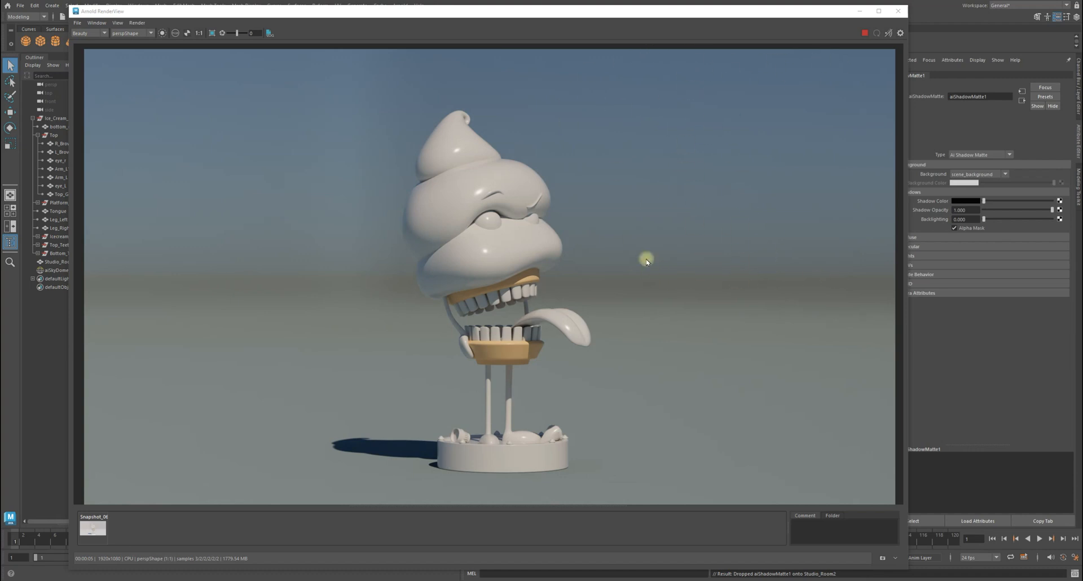
scroll(646, 282, down, 2)
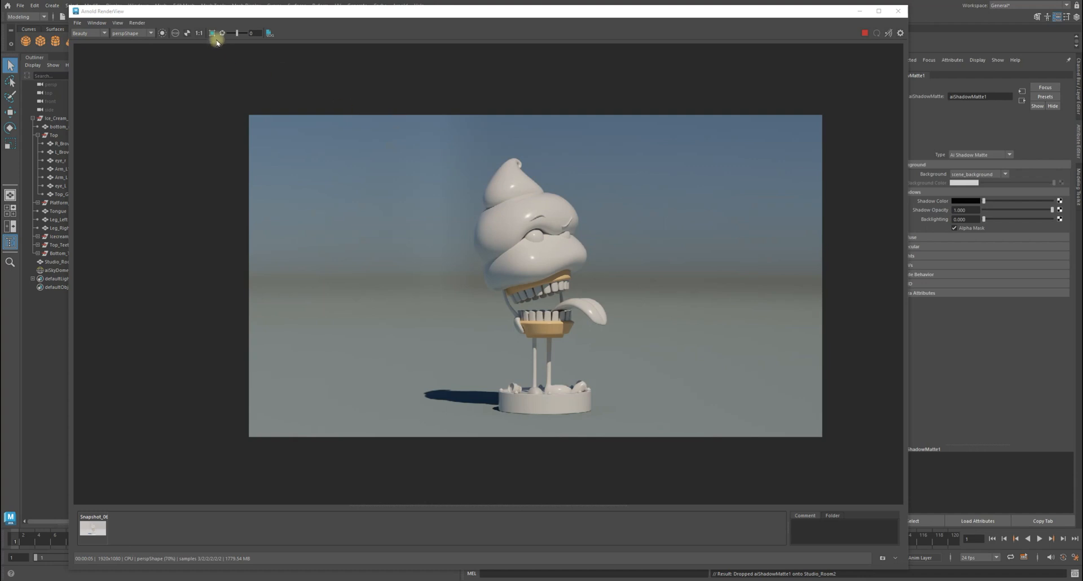
click(199, 32)
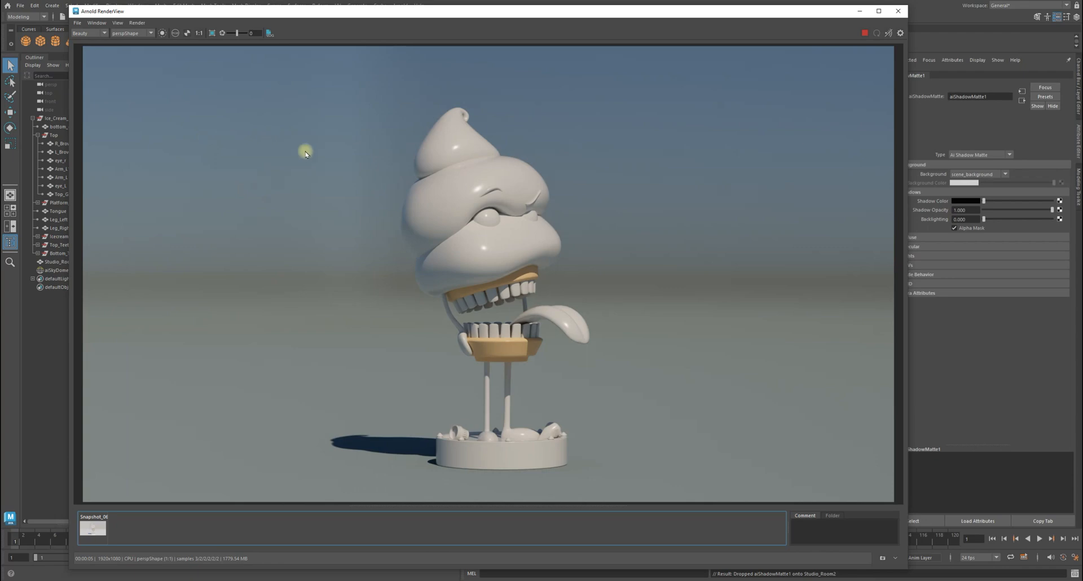
- Move the Arnold RenderView aside, level the aiShadowMatte1 node with its shading group, and bring the render view back up
drag(375, 11, 311, 391)
mouse_move(251, 282)
mouse_down()
mouse_move(235, 272)
mouse_move(246, 276)
mouse_up()
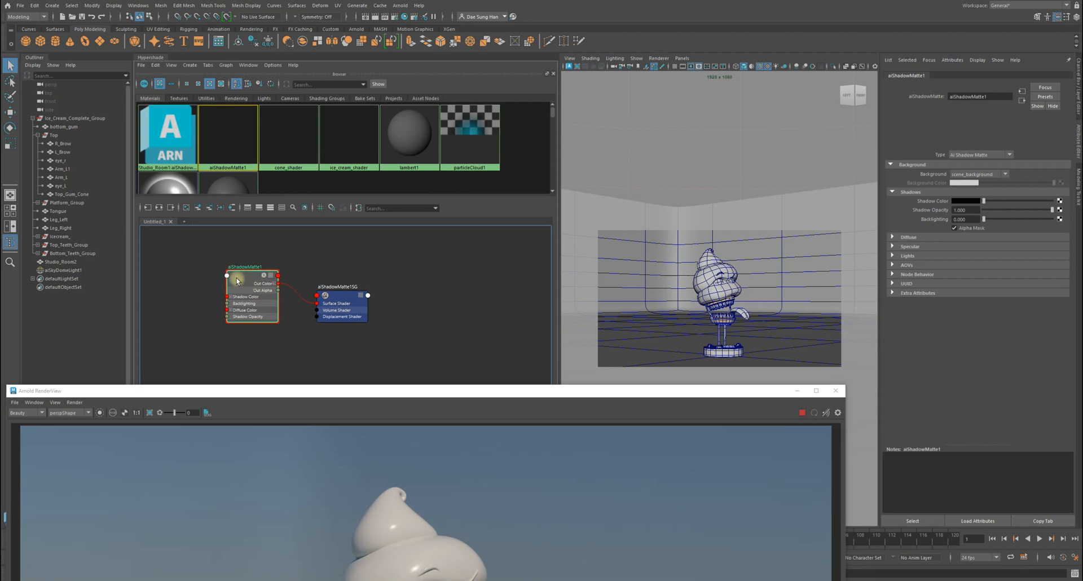
drag(344, 297, 364, 276)
drag(249, 281, 245, 275)
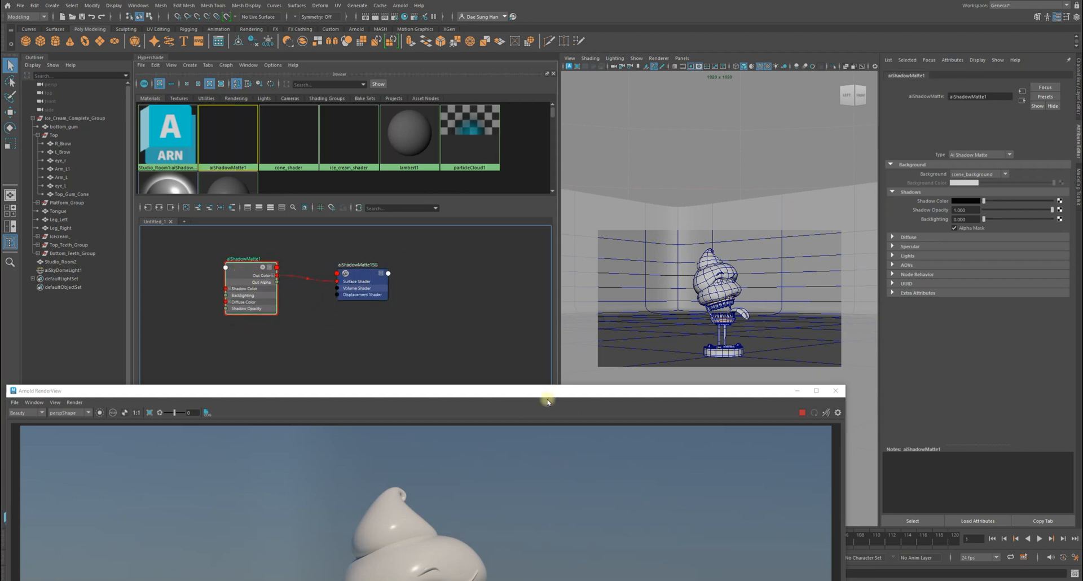
drag(546, 391, 505, 183)
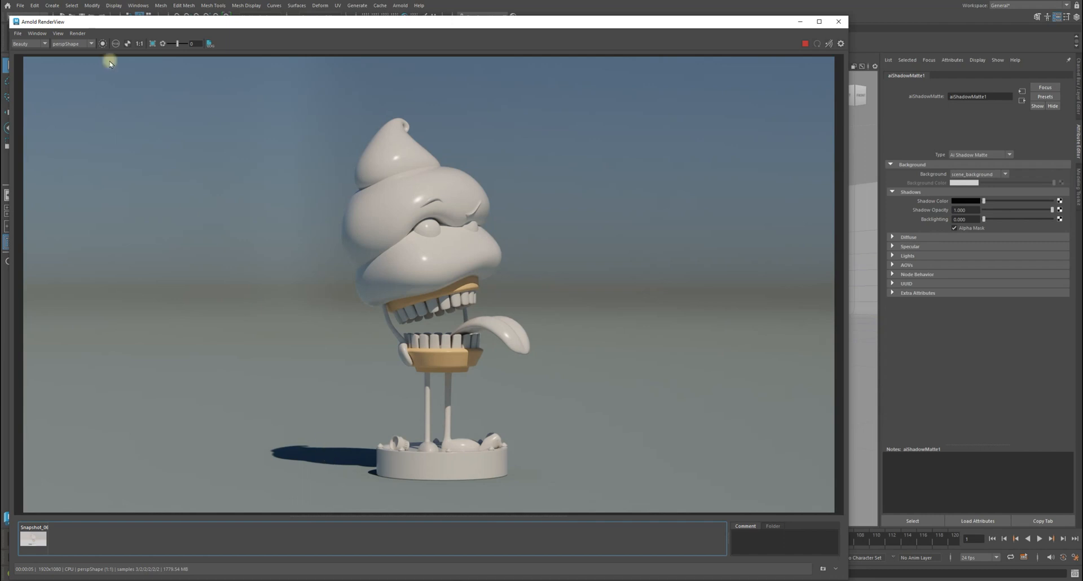
- Inspect the render's alpha channel and the Diffuse and Specular settings, store a snapshot of the render and return to the color display
click(127, 44)
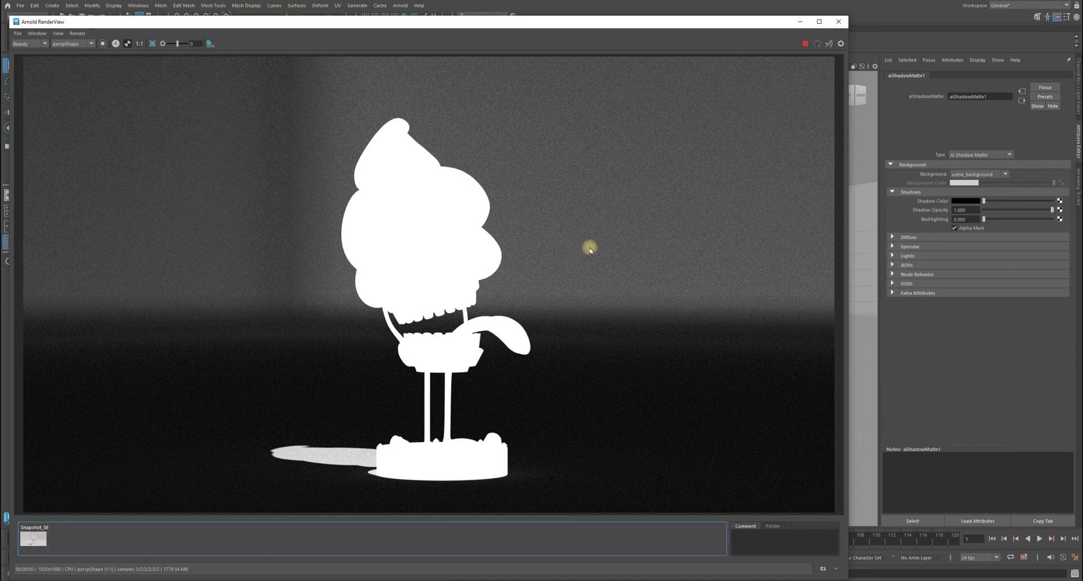
click(921, 238)
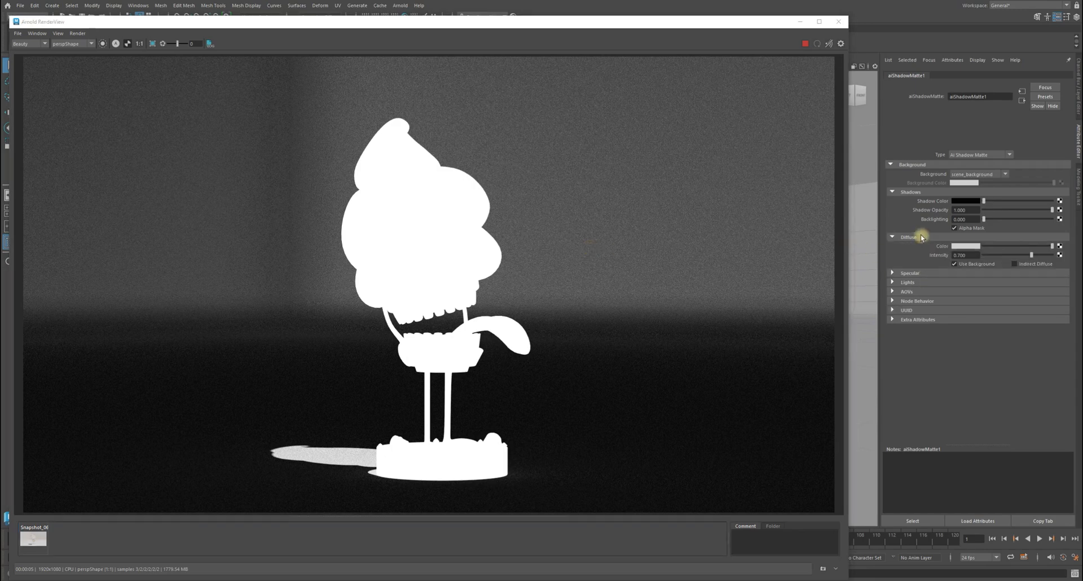
click(931, 273)
click(931, 273)
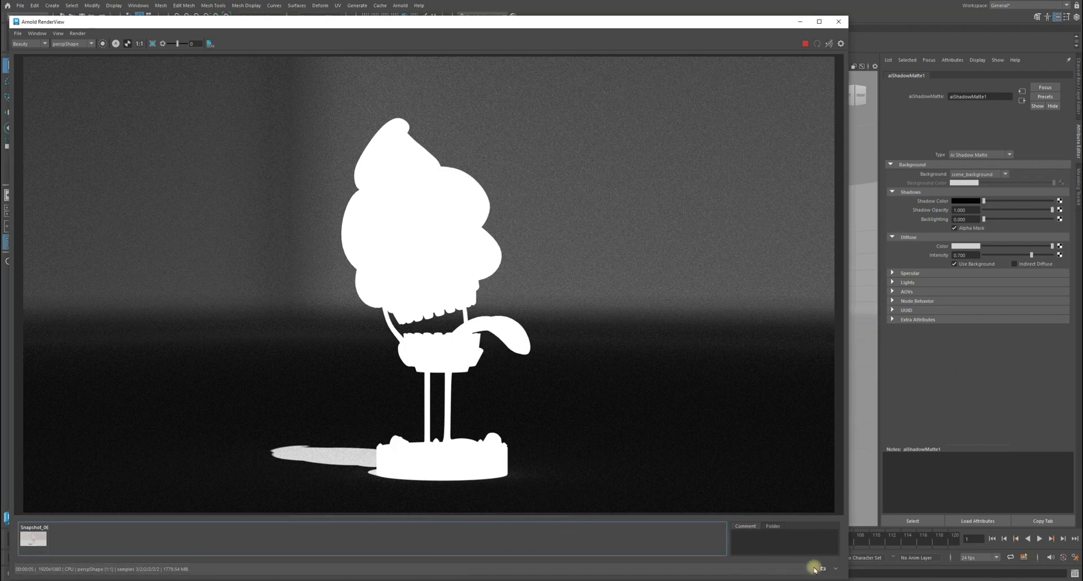
click(823, 568)
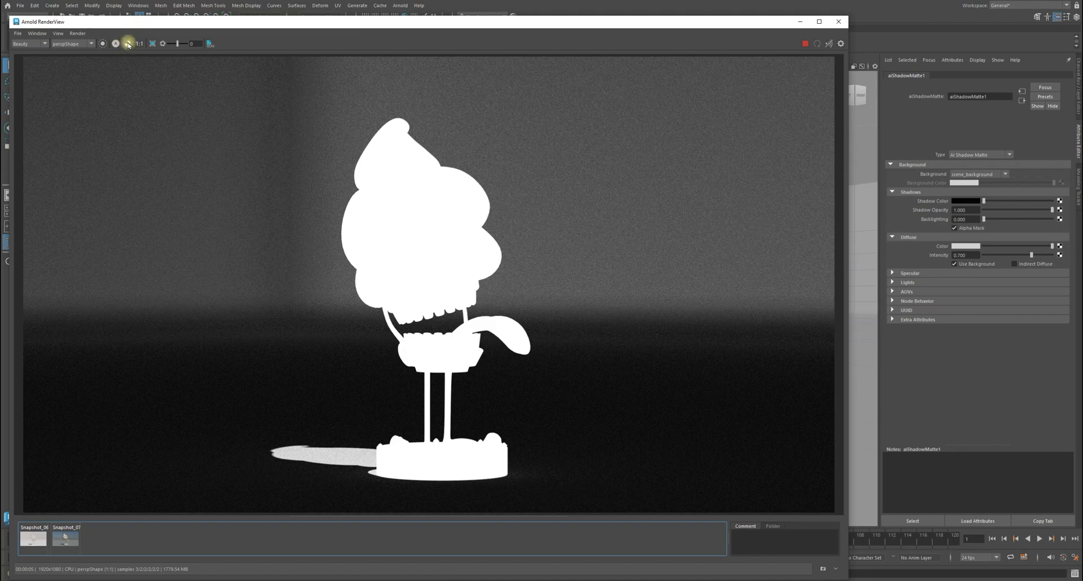
click(128, 44)
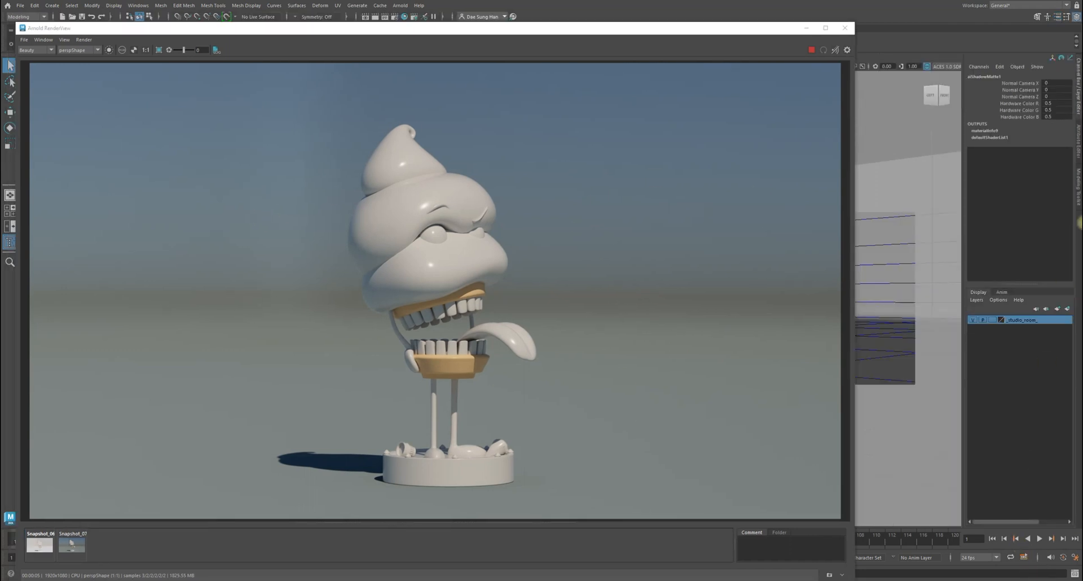
- Show the aiShadowMatte1 attributes and review the available Background options without changing them
click(1078, 135)
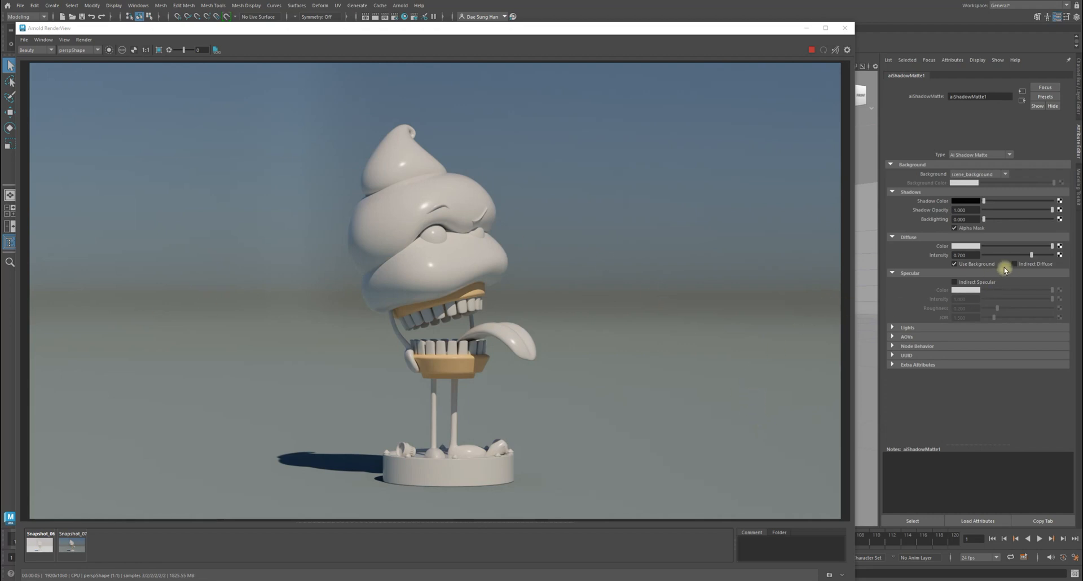
click(976, 174)
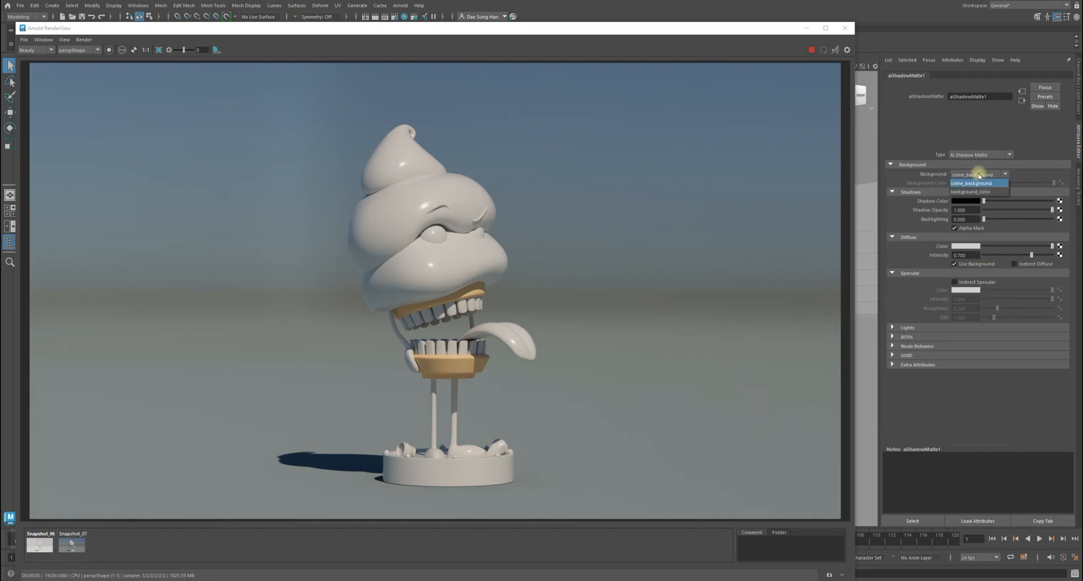
click(930, 175)
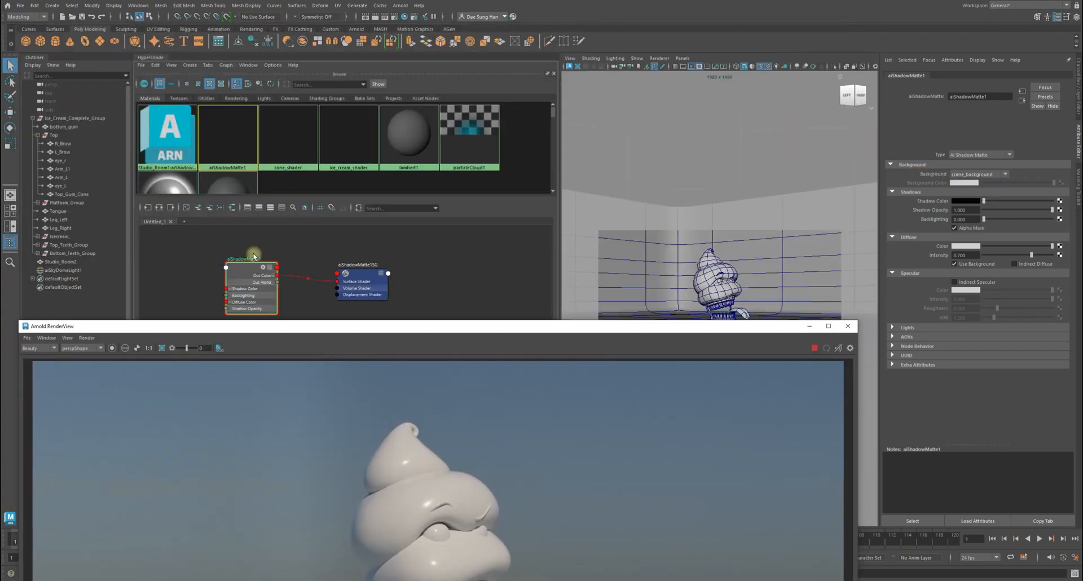
- Nudge the aiShadowMatte1 node toward its shading group and collapse its Shadows, Diffuse and Specular attribute sections
drag(253, 257, 275, 249)
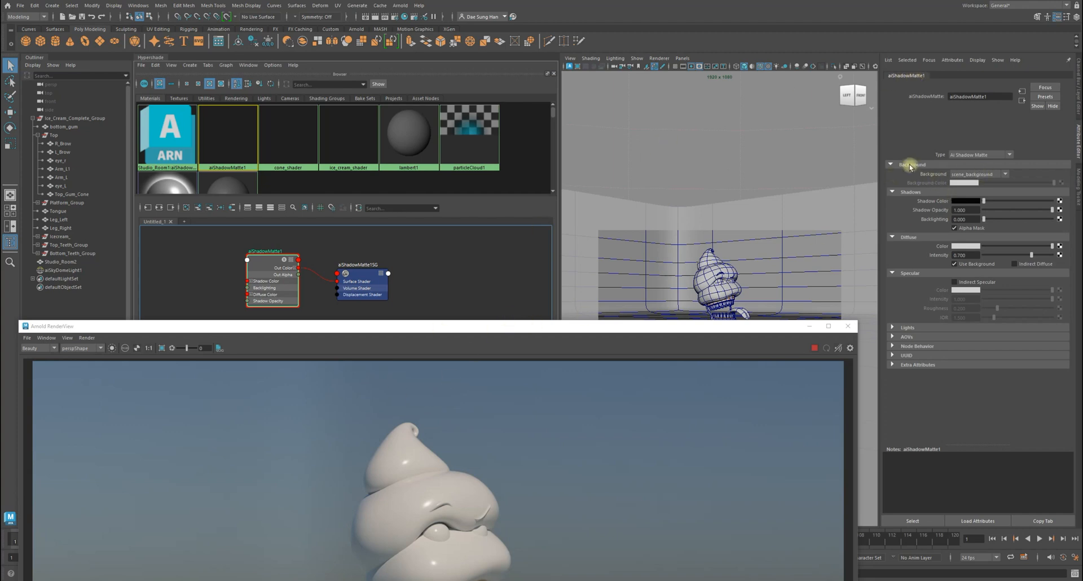
click(909, 192)
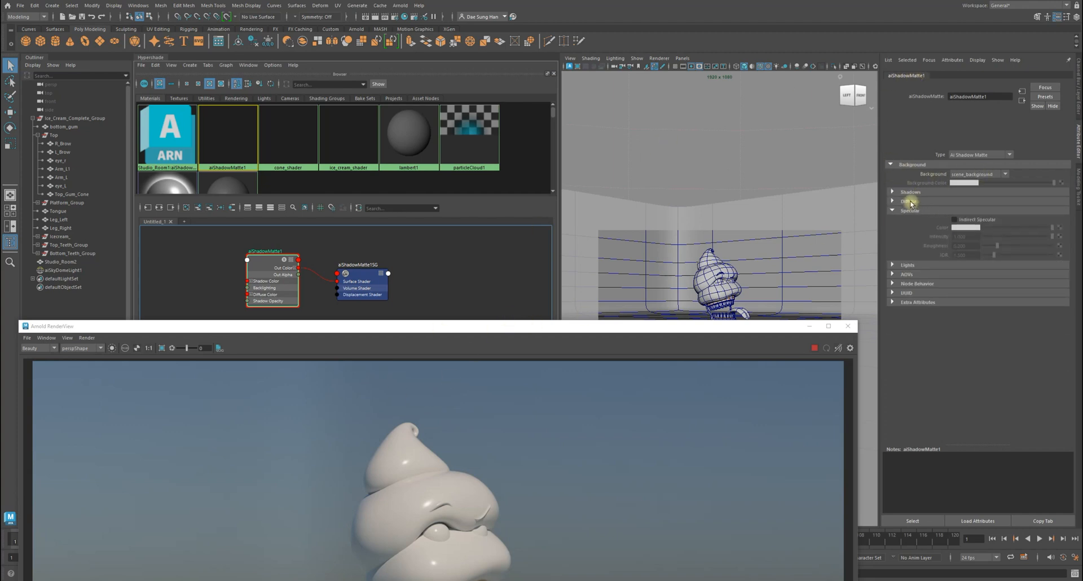
click(910, 202)
click(909, 202)
click(909, 210)
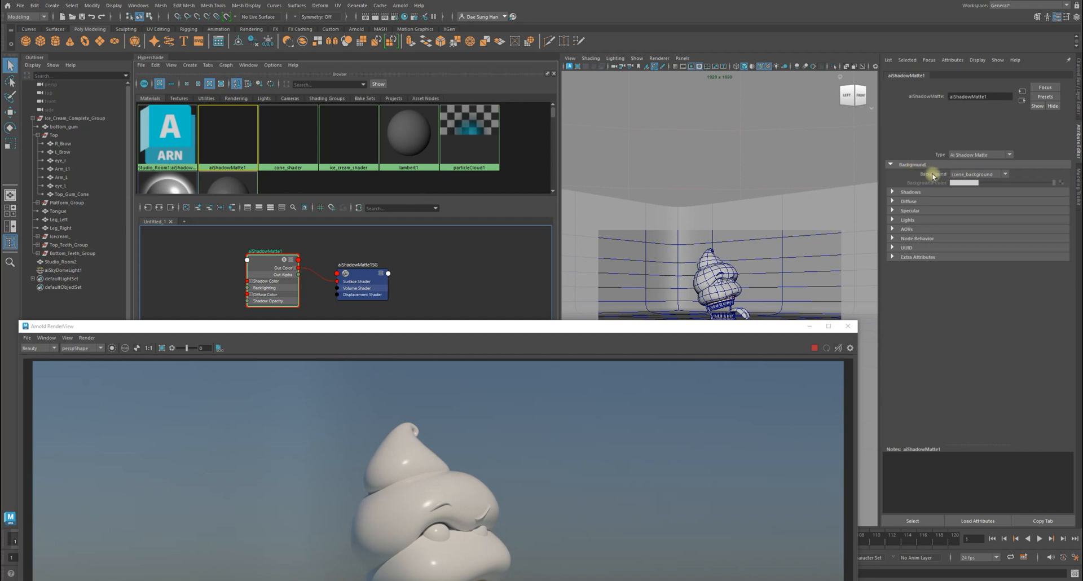
- Review the scene_background option against the render and the Studio_Room2 backdrop, and reselect aiShadowMatte1 with that option kept
click(985, 176)
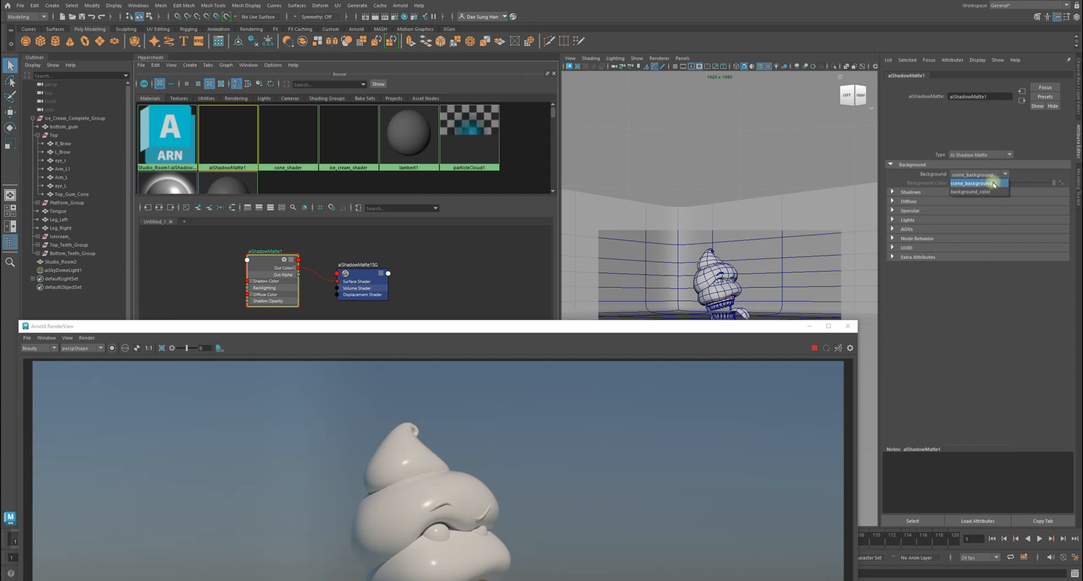
click(972, 184)
drag(670, 327, 666, 92)
click(821, 226)
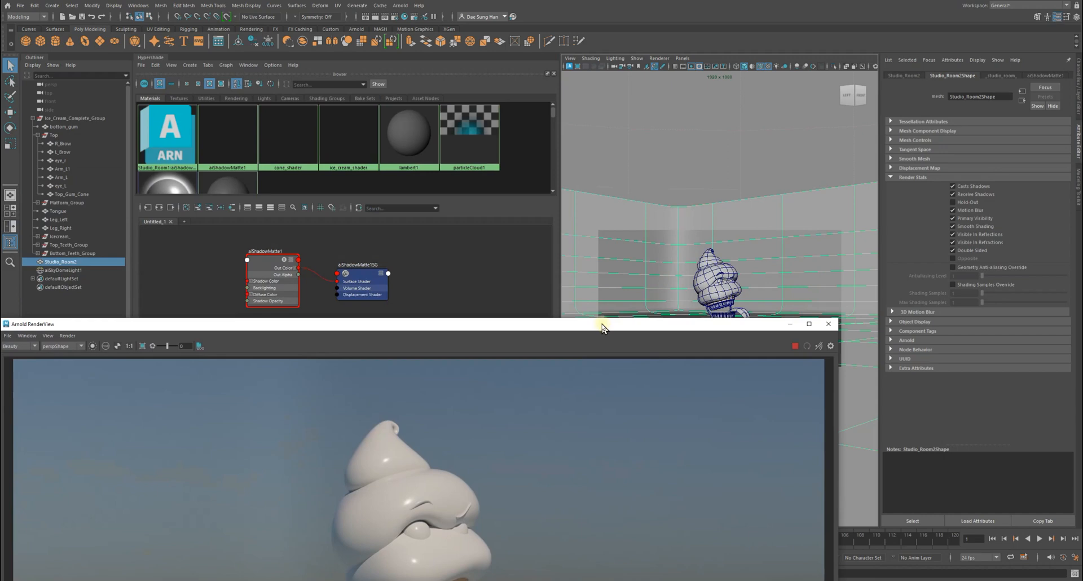
drag(604, 325, 590, 334)
click(273, 268)
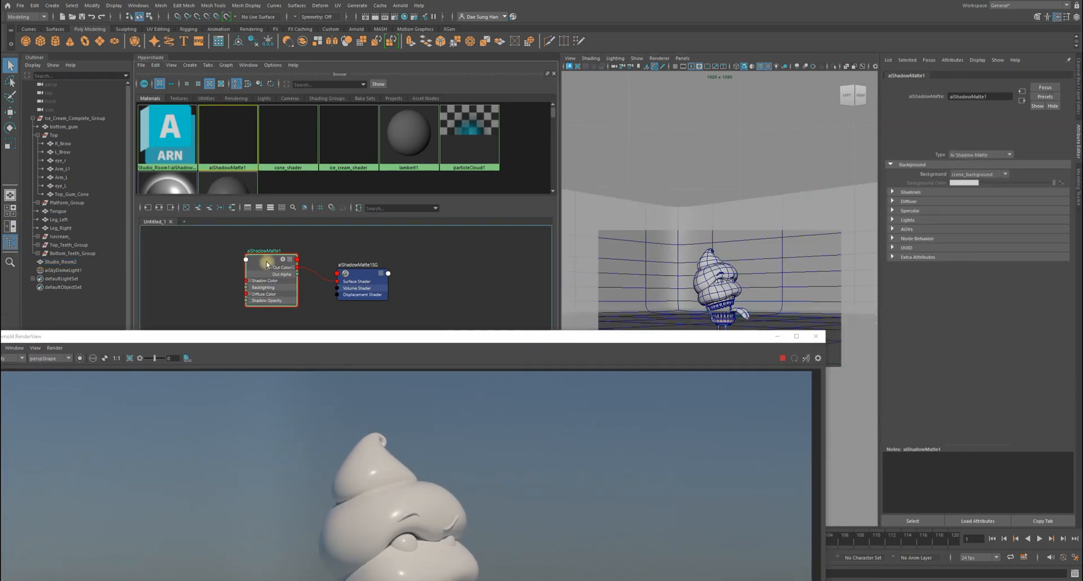
click(979, 174)
click(977, 182)
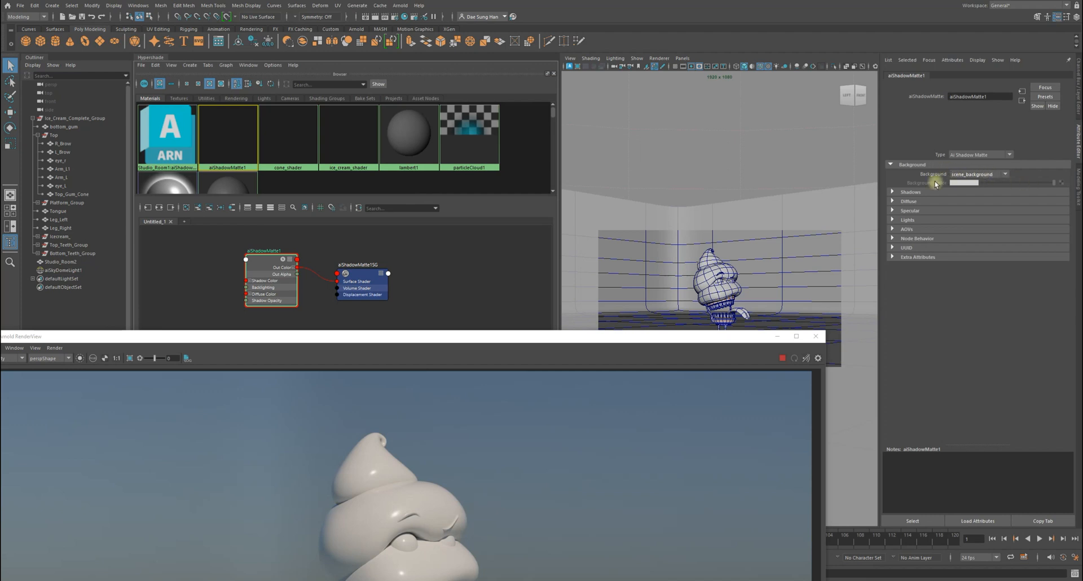
- Set the Background mode of aiShadowMatte1 to background_color
click(984, 176)
click(982, 176)
click(997, 176)
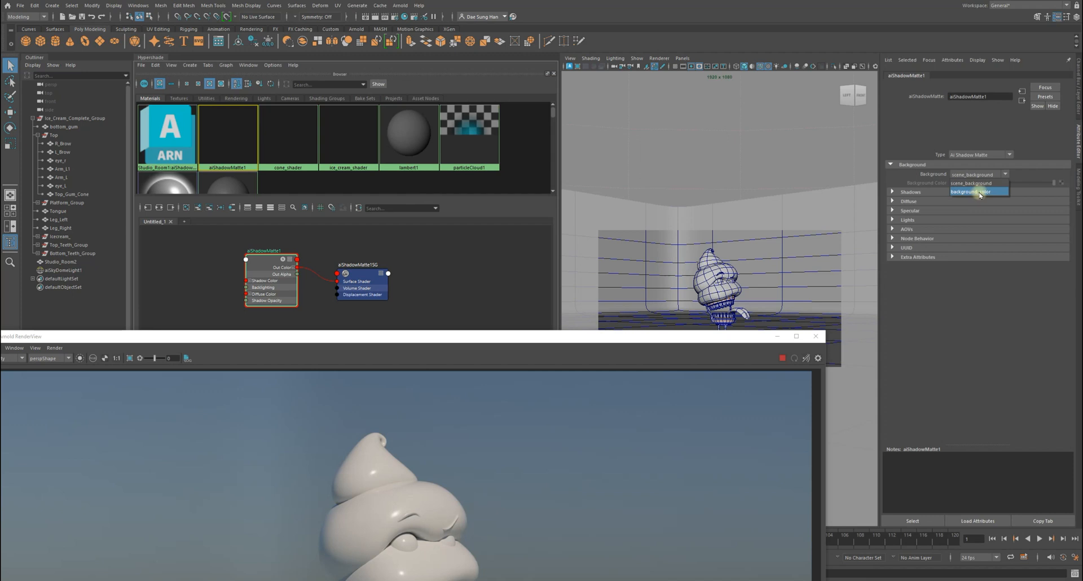
click(980, 194)
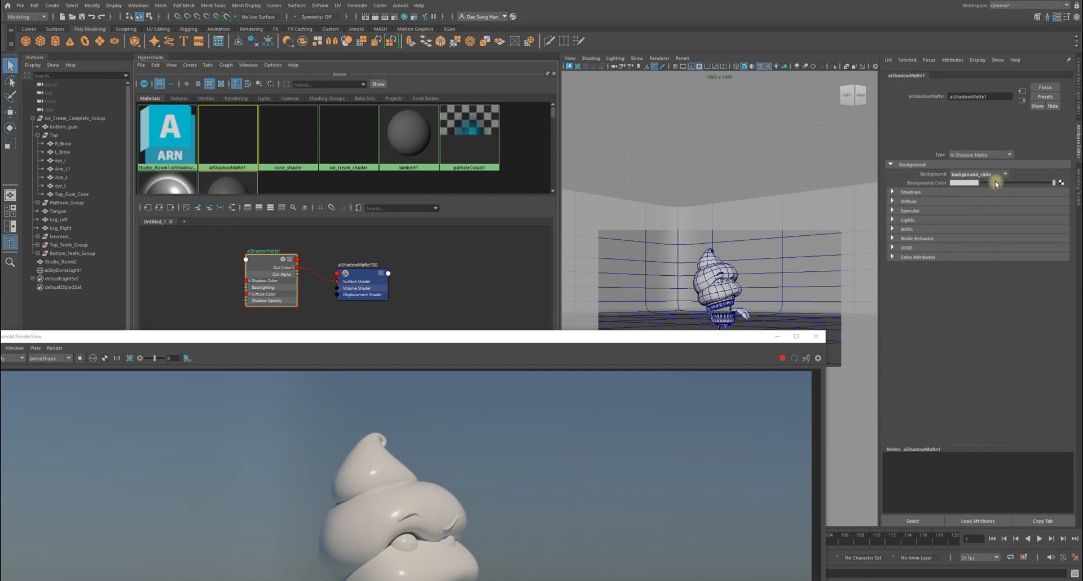
- Set the Background Color of aiShadowMatte1 to a muted light blue with a hue of 210
click(971, 185)
click(966, 183)
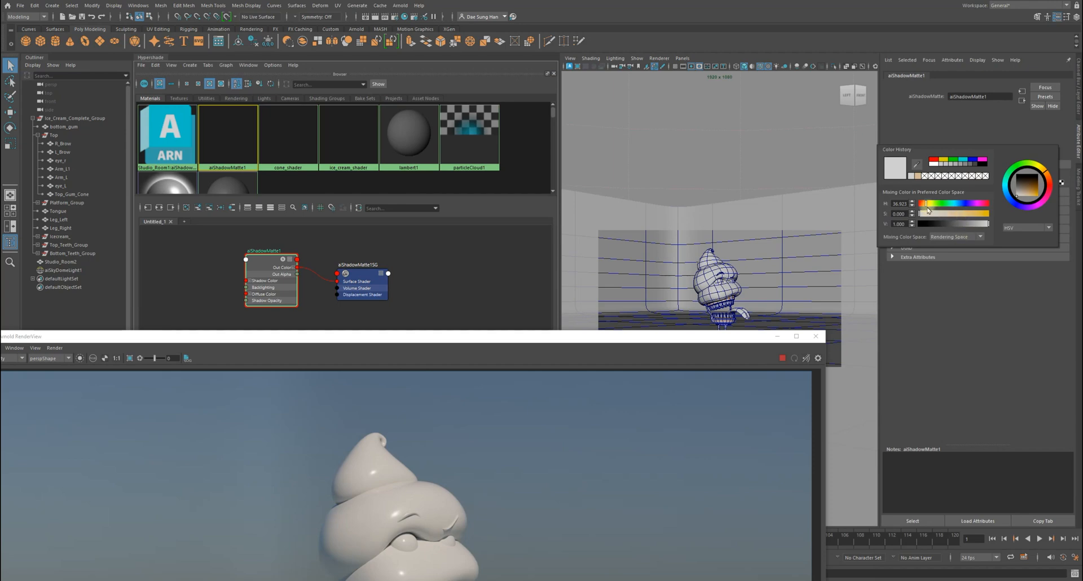
click(959, 204)
click(945, 213)
drag(986, 225, 971, 223)
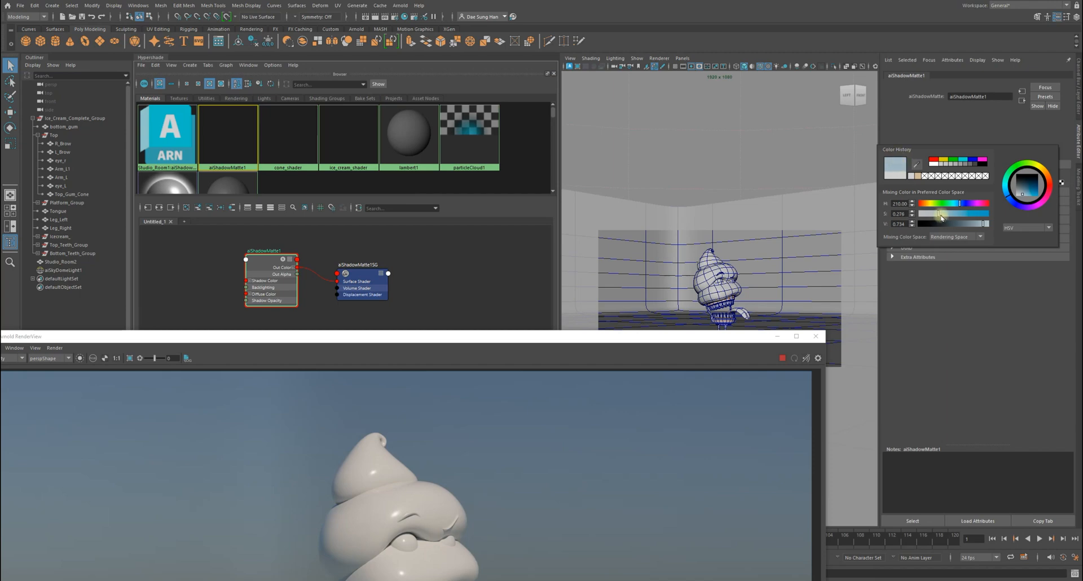
click(983, 225)
drag(984, 226, 974, 226)
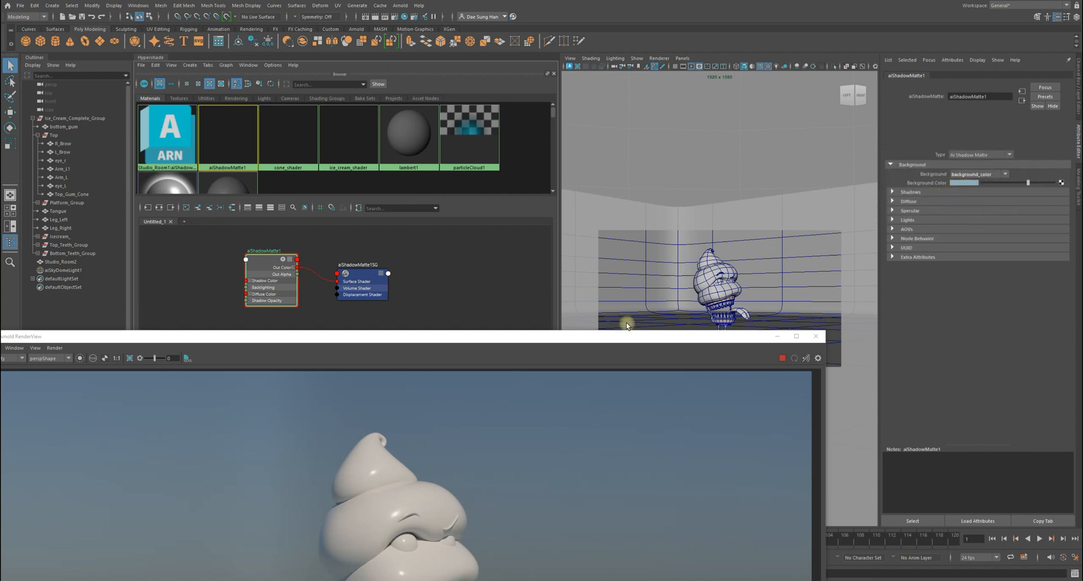
- Review the Background mode options of aiShadowMatte1, keep background_color, and move its node farther away from the shading group
drag(628, 341, 645, 77)
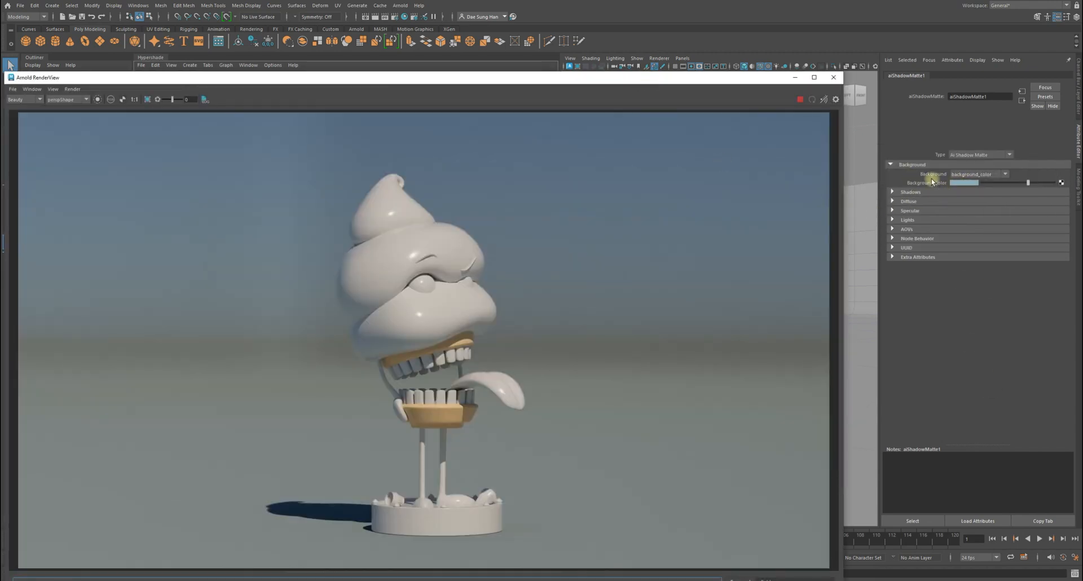
click(973, 175)
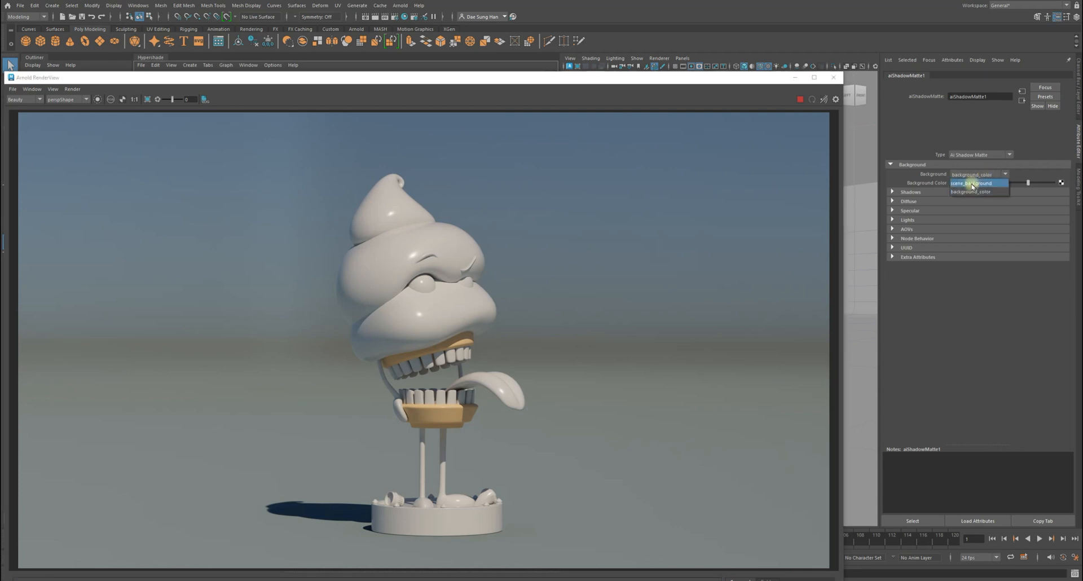
click(971, 192)
drag(588, 83, 628, 403)
drag(272, 259, 235, 267)
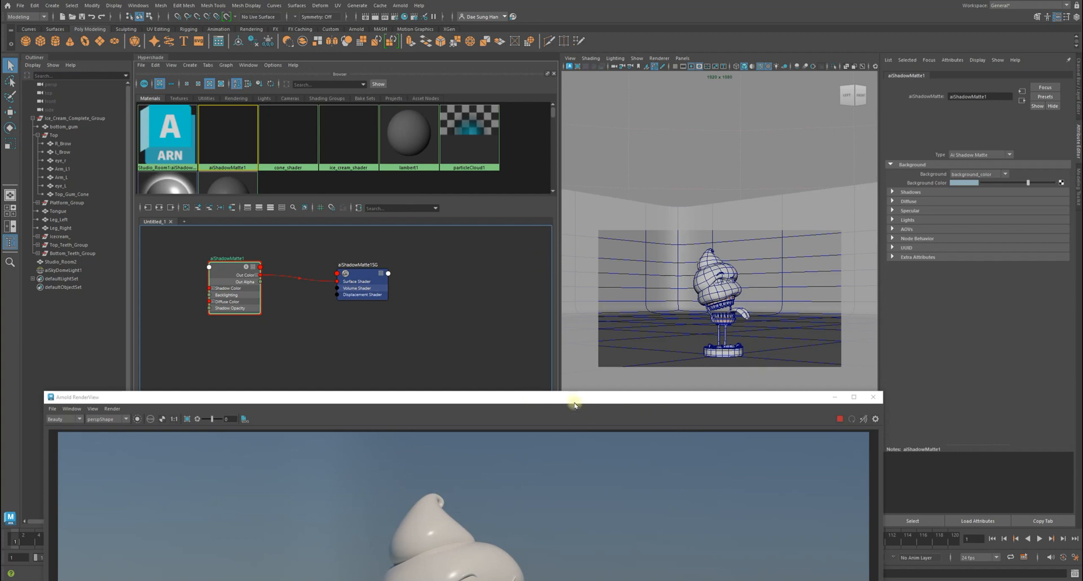
- Bring the whole Arnold RenderView back into view and update the render with the light blue background color
drag(573, 402, 561, 284)
drag(562, 71, 556, 51)
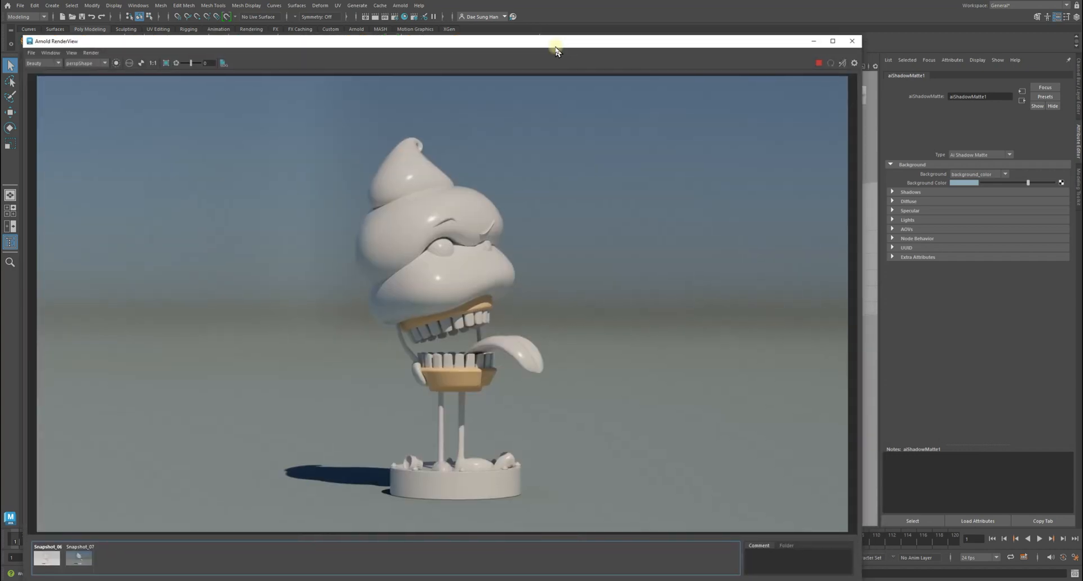
drag(548, 38, 551, 31)
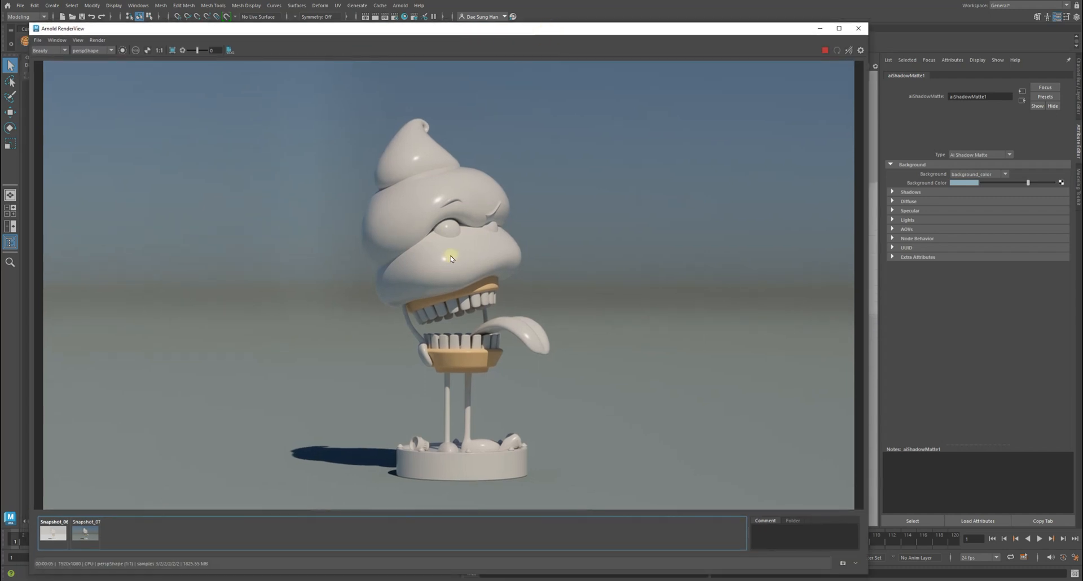
drag(271, 24, 266, 11)
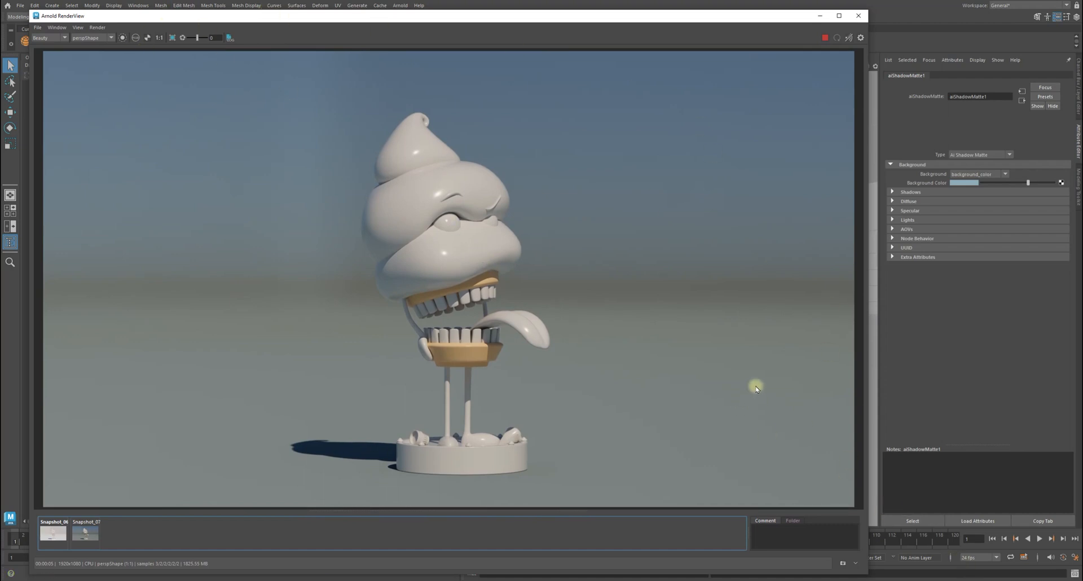
click(972, 538)
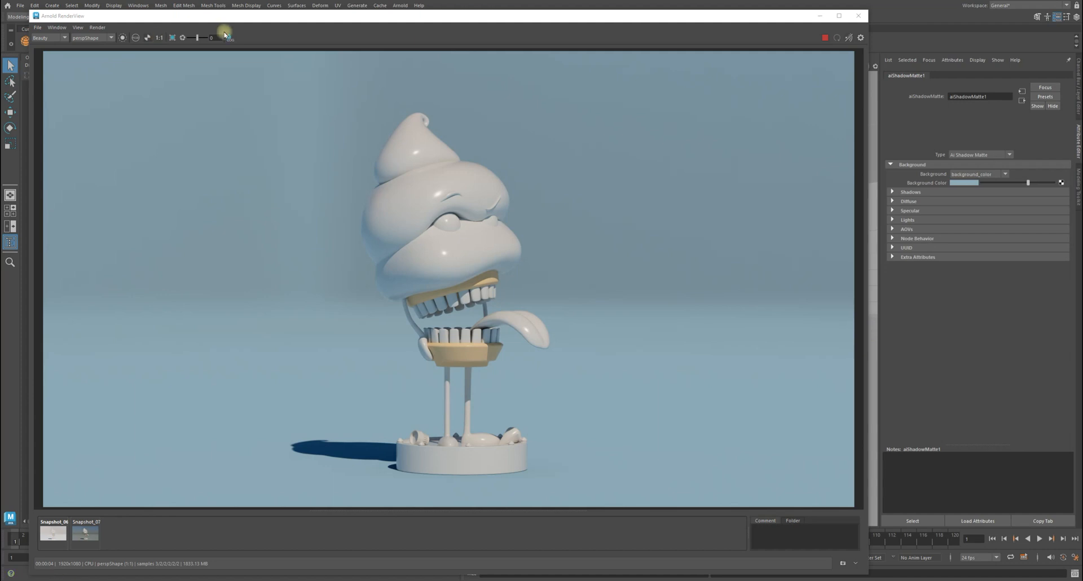
drag(445, 16, 445, 11)
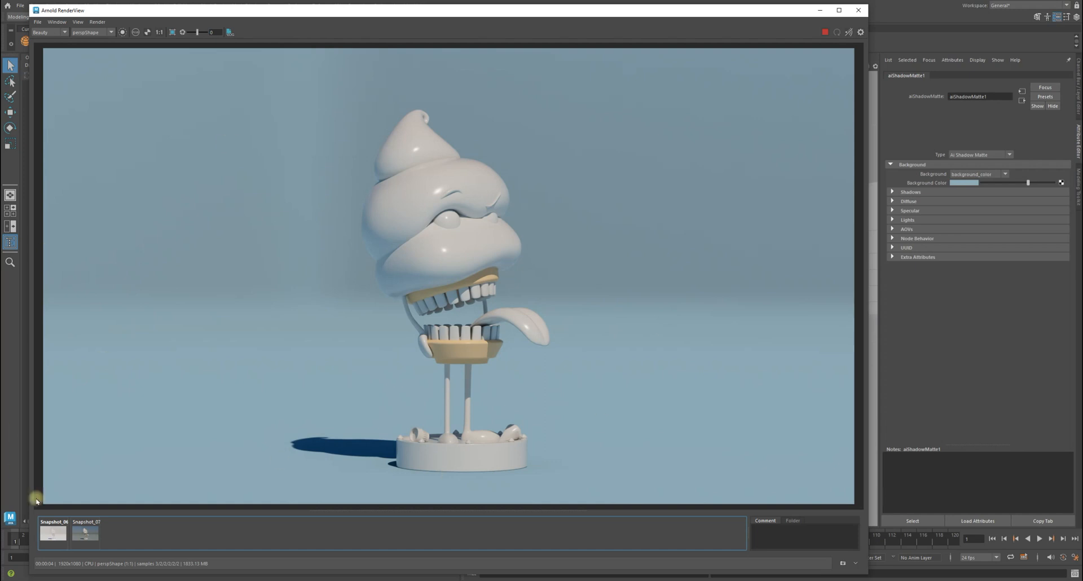
- Display Snapshot_07, try the scene_background mode on aiShadowMatte1, and return it to background_color with its existing blue
click(84, 533)
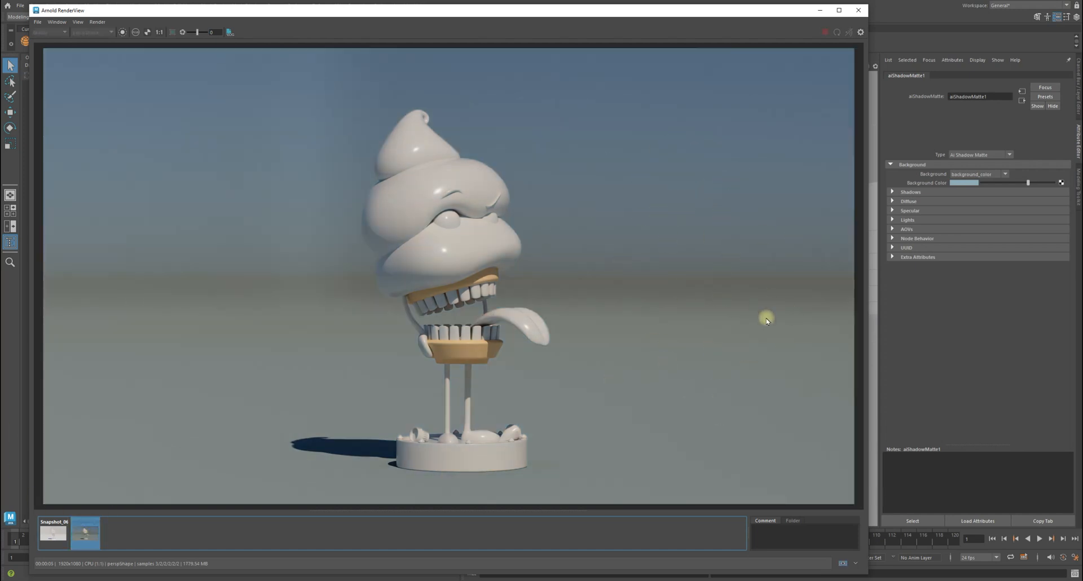
click(978, 175)
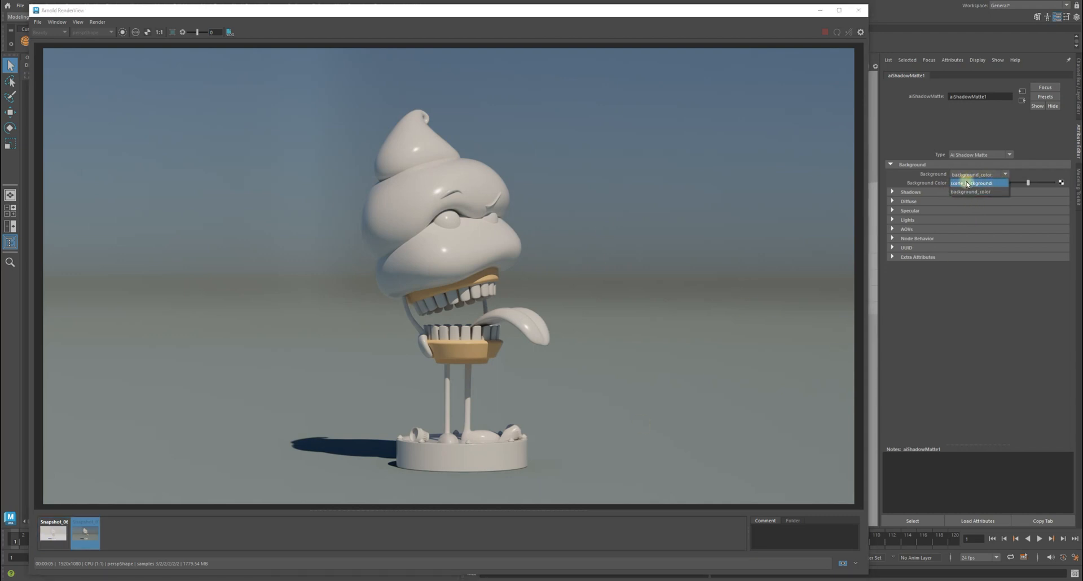
click(1000, 387)
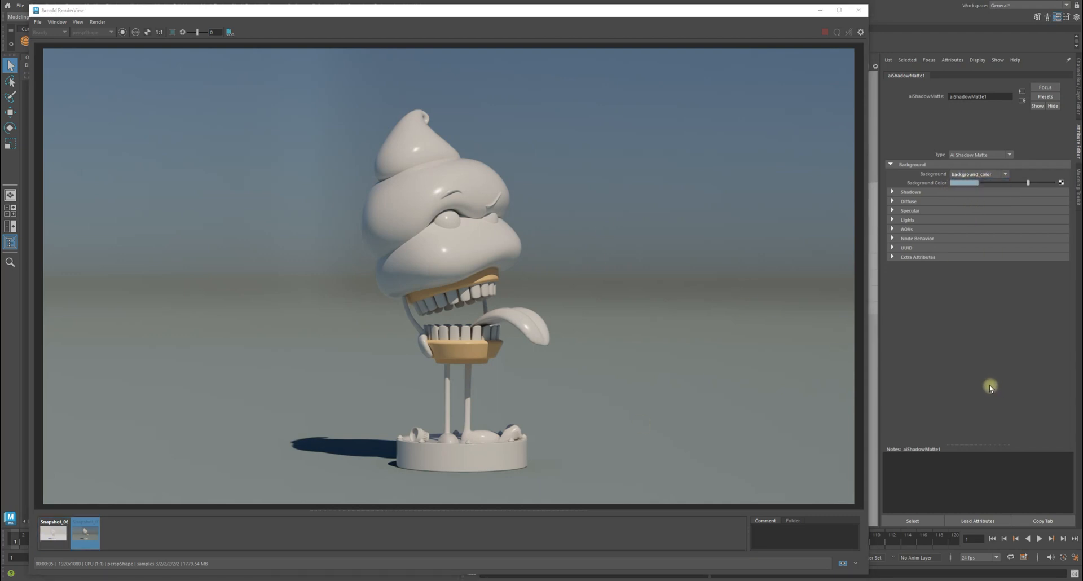
click(962, 184)
click(977, 175)
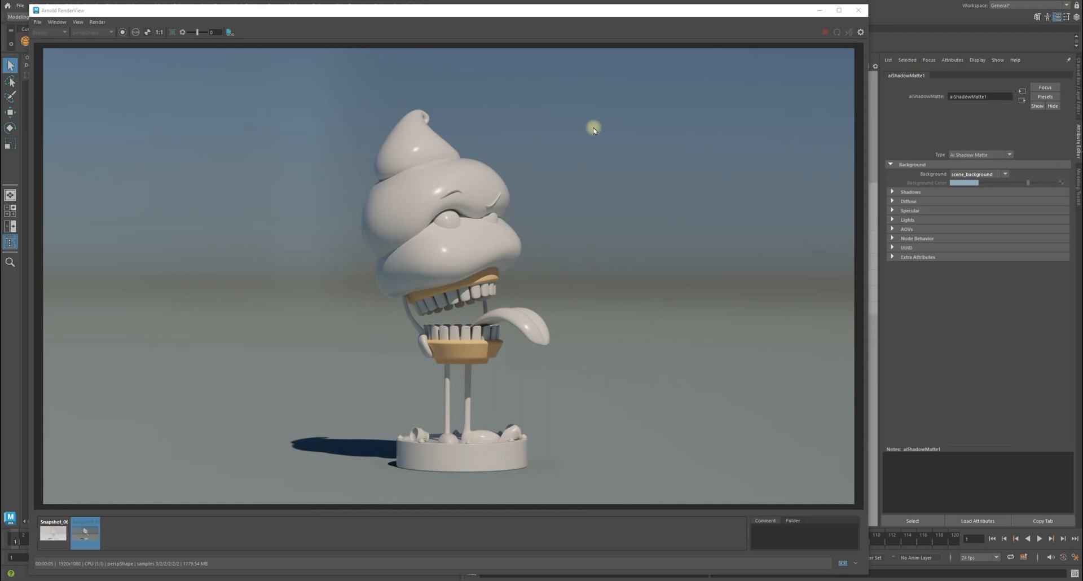
click(996, 170)
click(969, 181)
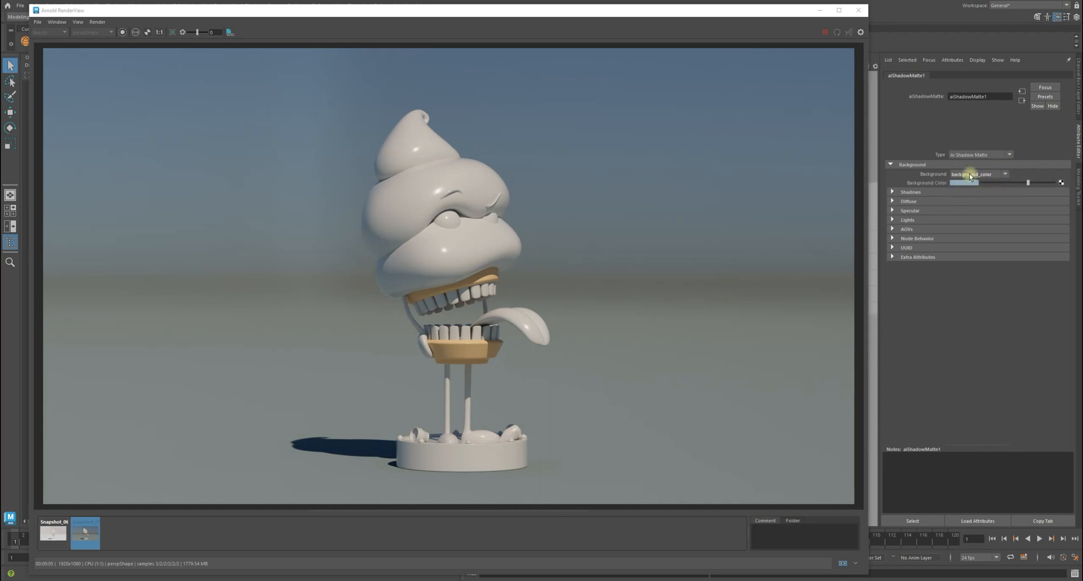
click(964, 185)
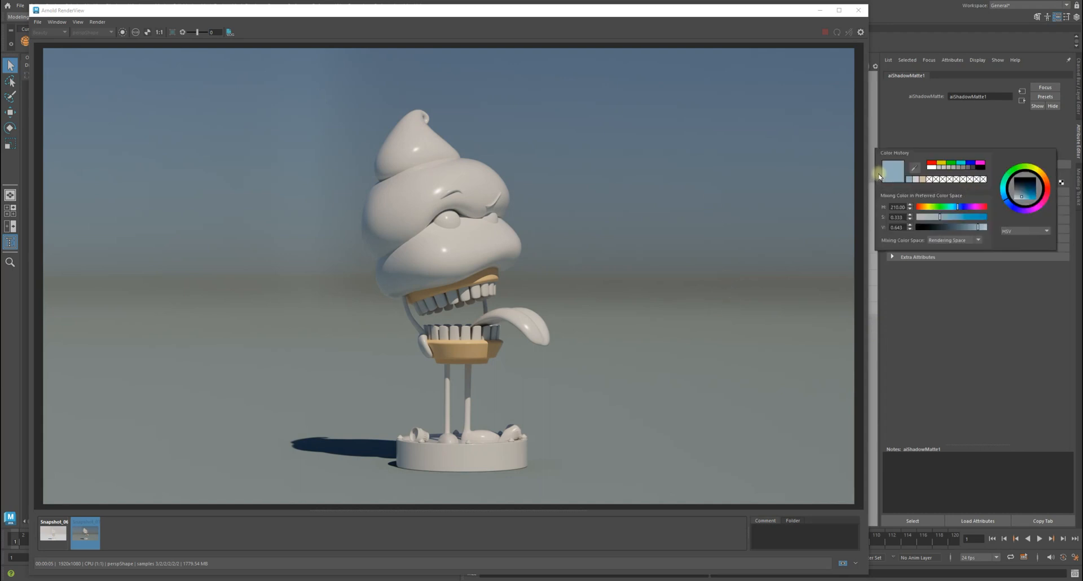
- Compare the live blue render with Snapshot_06 and Snapshot_07, and store the blue render as a new snapshot
drag(734, 13, 626, 266)
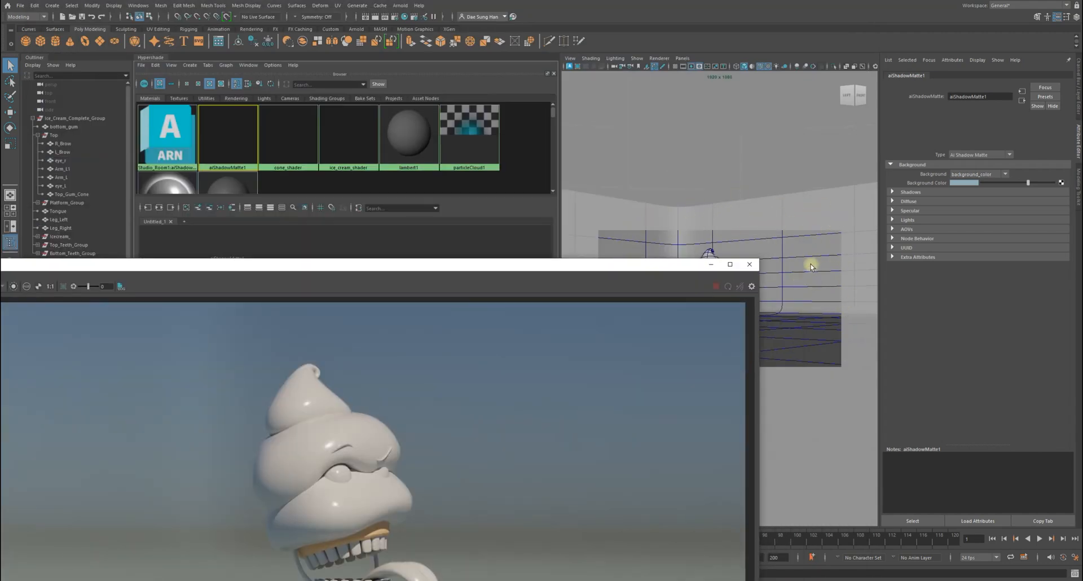
drag(653, 267, 702, 40)
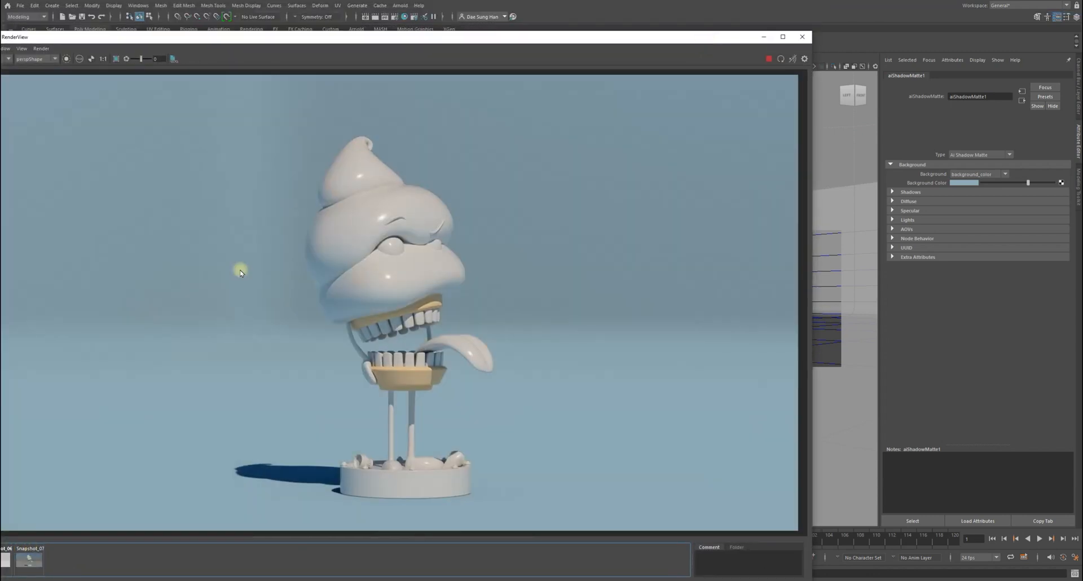
drag(424, 39, 480, 12)
click(60, 531)
click(87, 529)
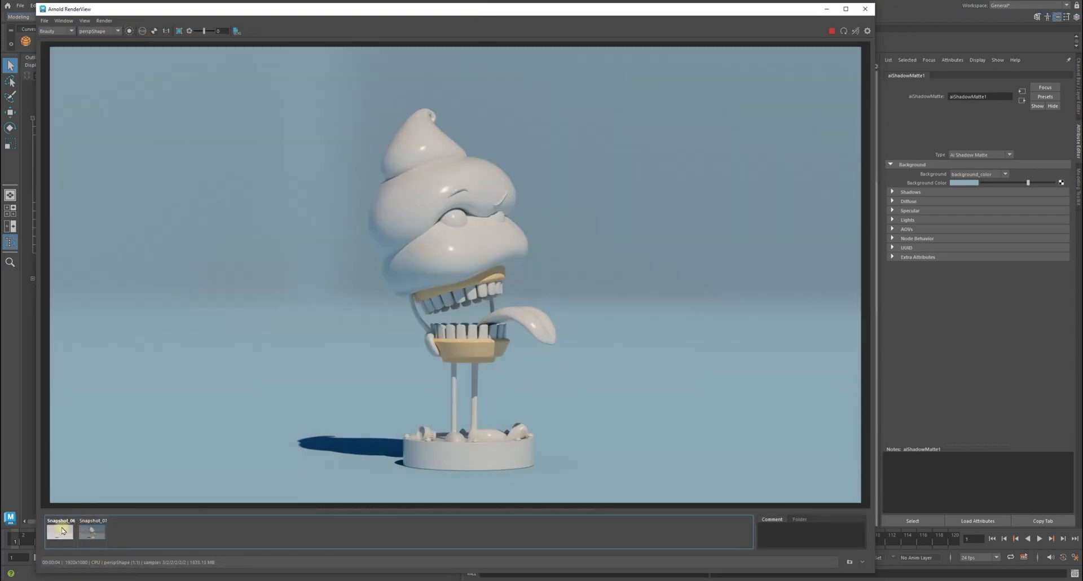
click(56, 529)
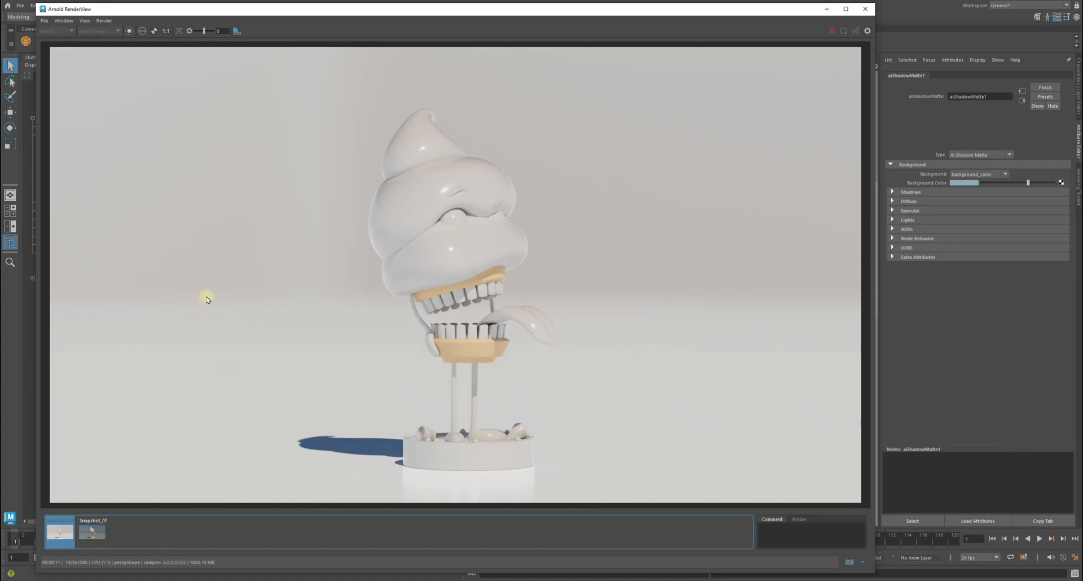
click(60, 532)
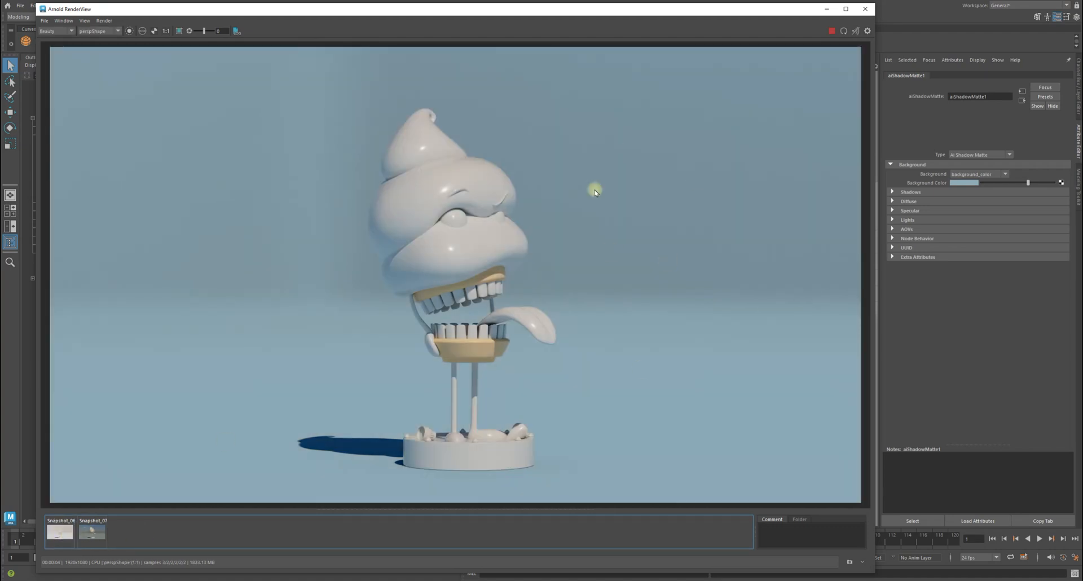
click(850, 562)
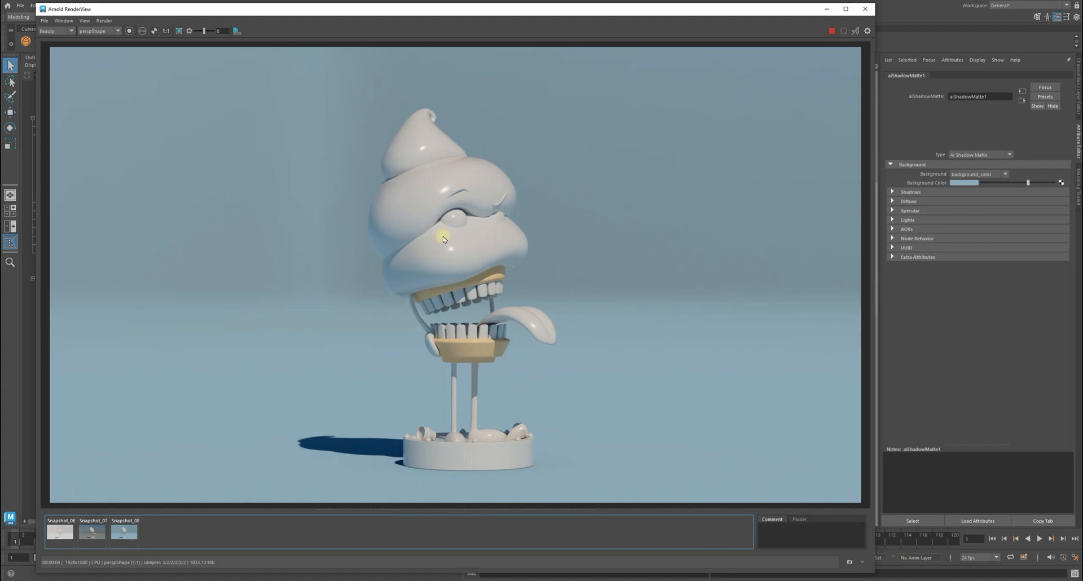
- Set the Background Color of aiShadowMatte1 to a light pink with a hue of 315 and value of 0.978, and update the render
click(959, 183)
click(916, 205)
click(966, 215)
click(978, 225)
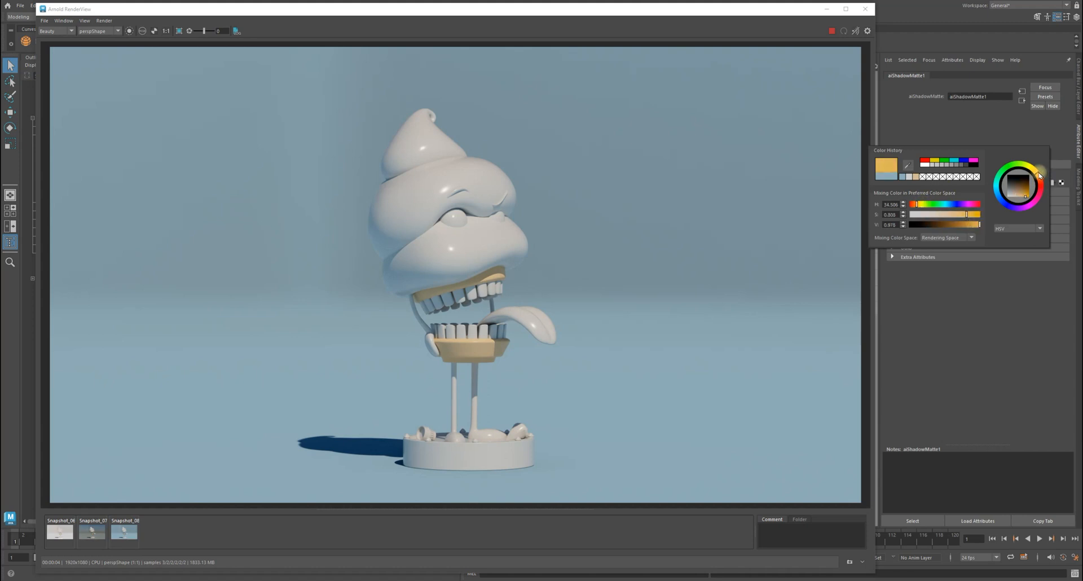
drag(1041, 179, 1035, 202)
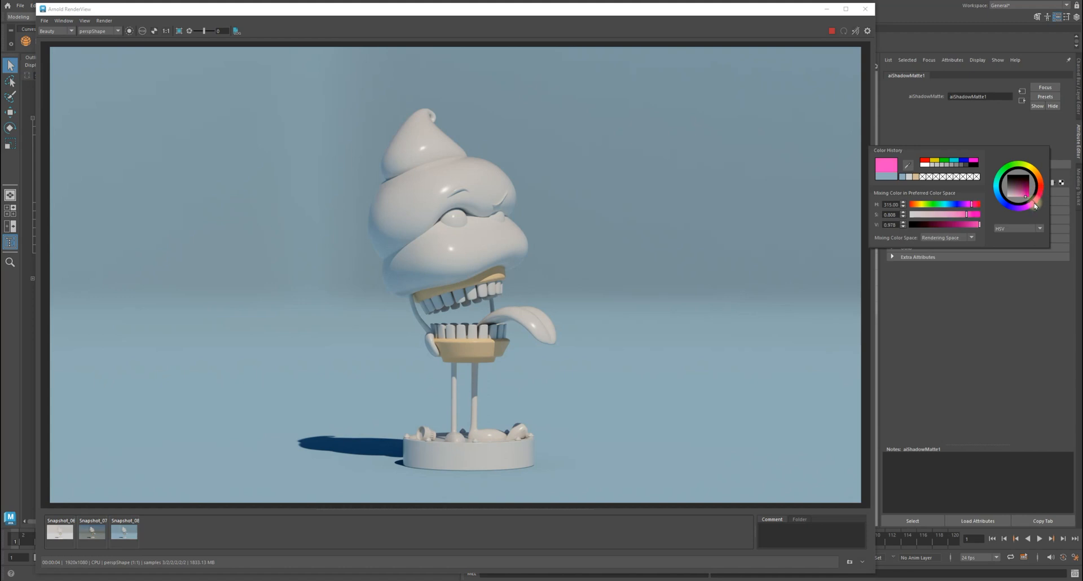
drag(966, 215, 943, 216)
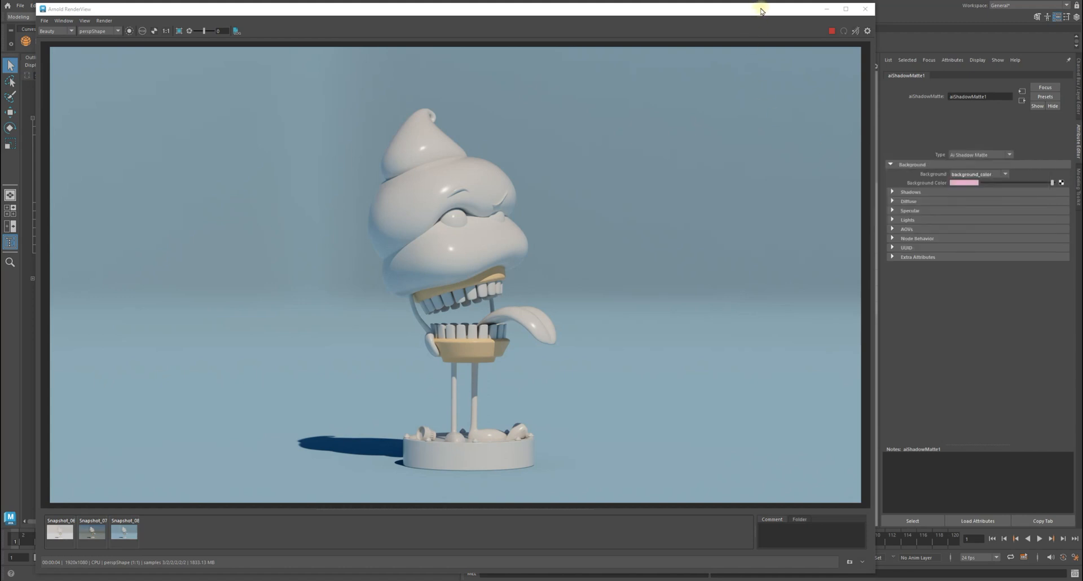
drag(760, 9, 758, 7)
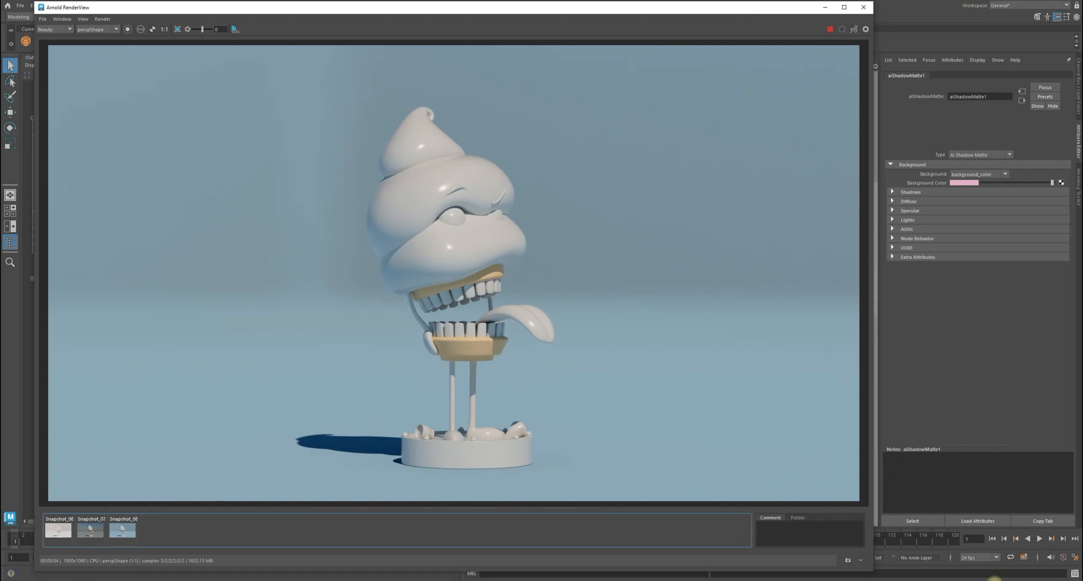
click(1038, 574)
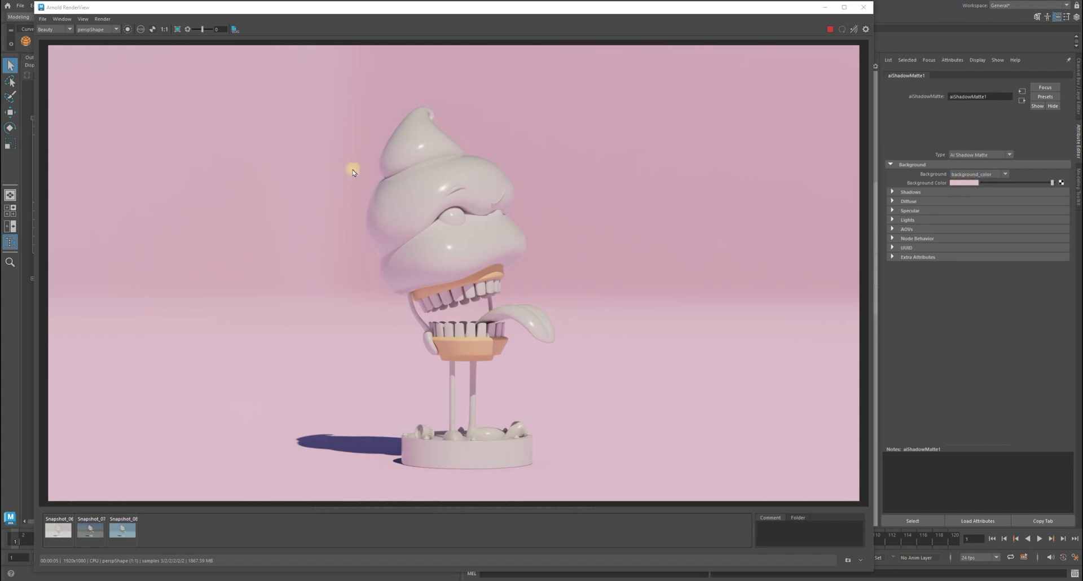
- Compare the pink render with the blue snapshot in color and alpha, and store the pink render as a new snapshot
click(122, 529)
click(122, 529)
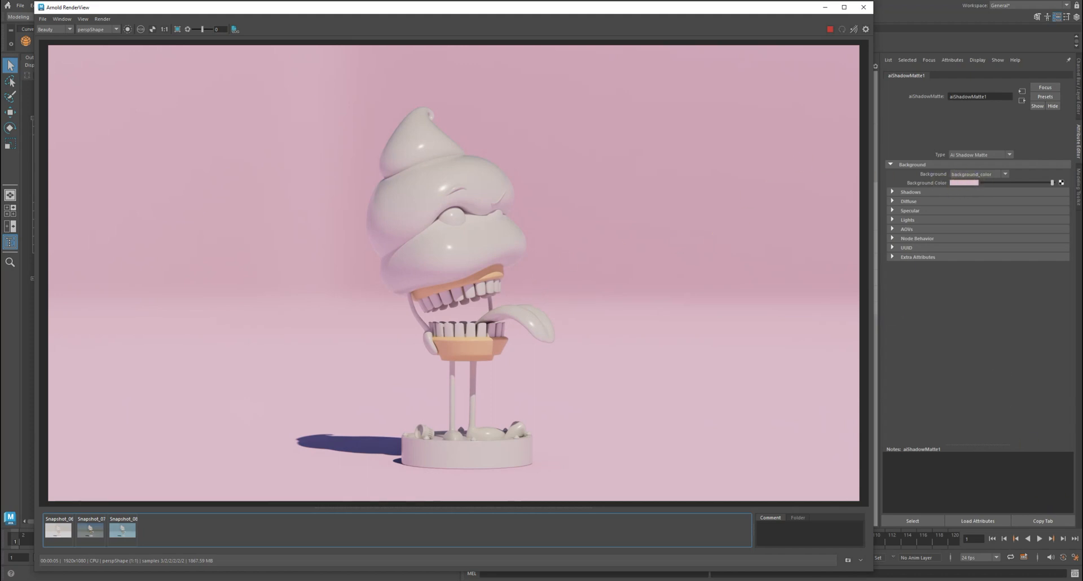
click(152, 30)
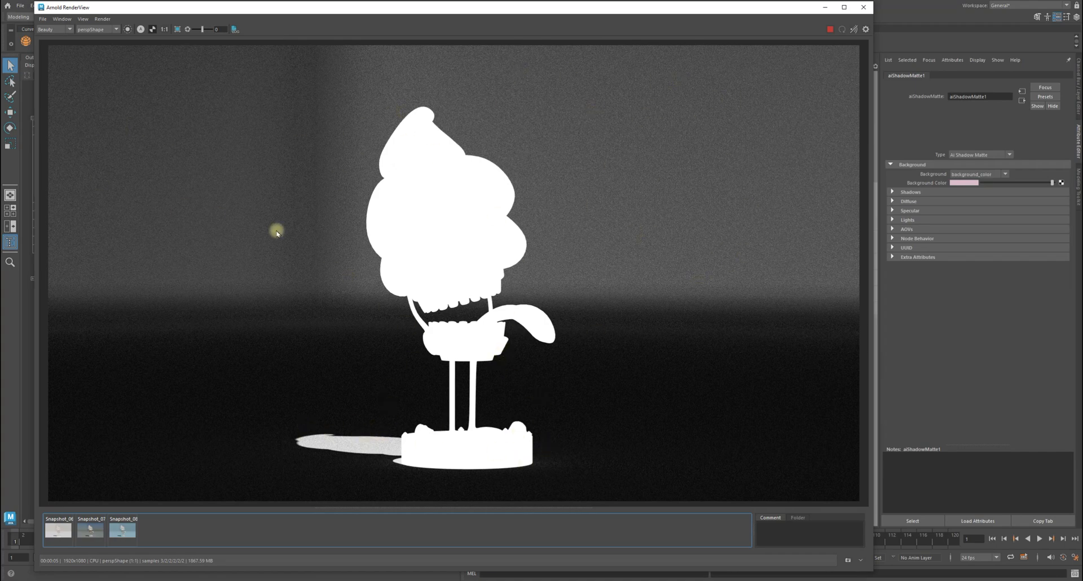
click(123, 530)
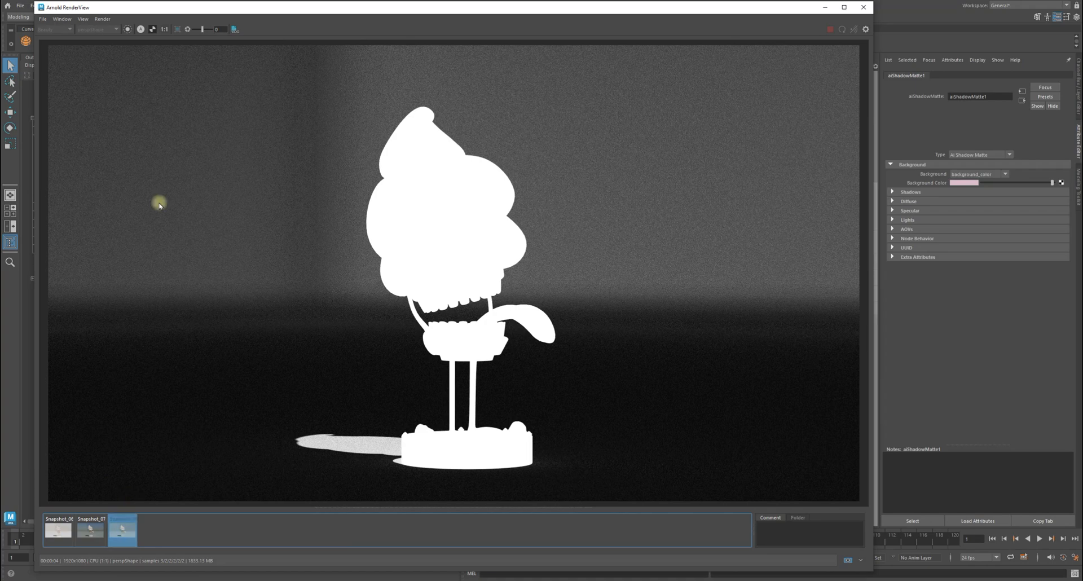
click(150, 29)
click(118, 533)
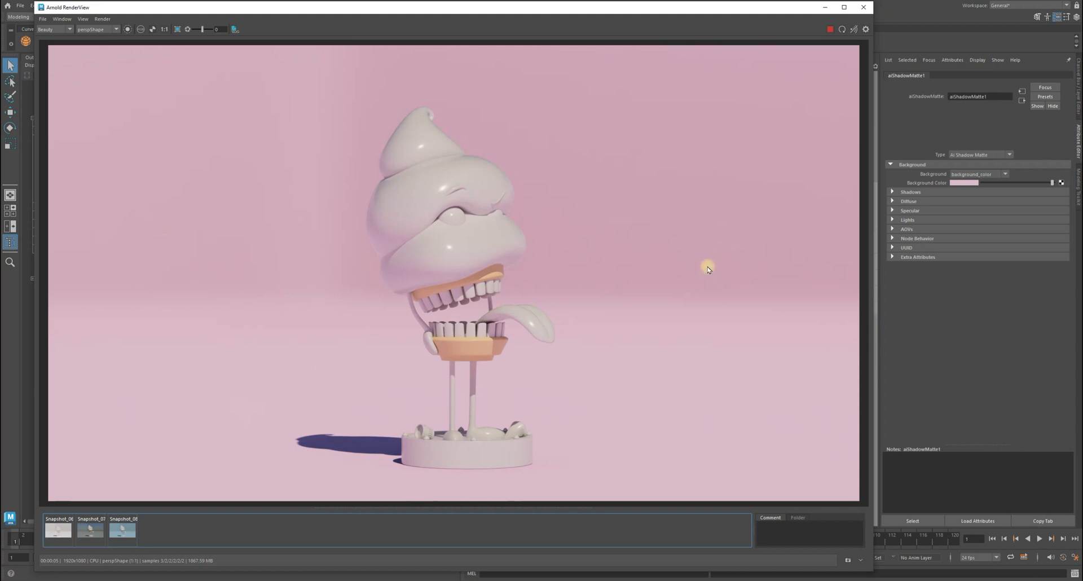
click(847, 561)
- Expand the Shadows attributes of aiShadowMatte1 and examine the render's alpha channel in relation to the Alpha Mask option
click(917, 192)
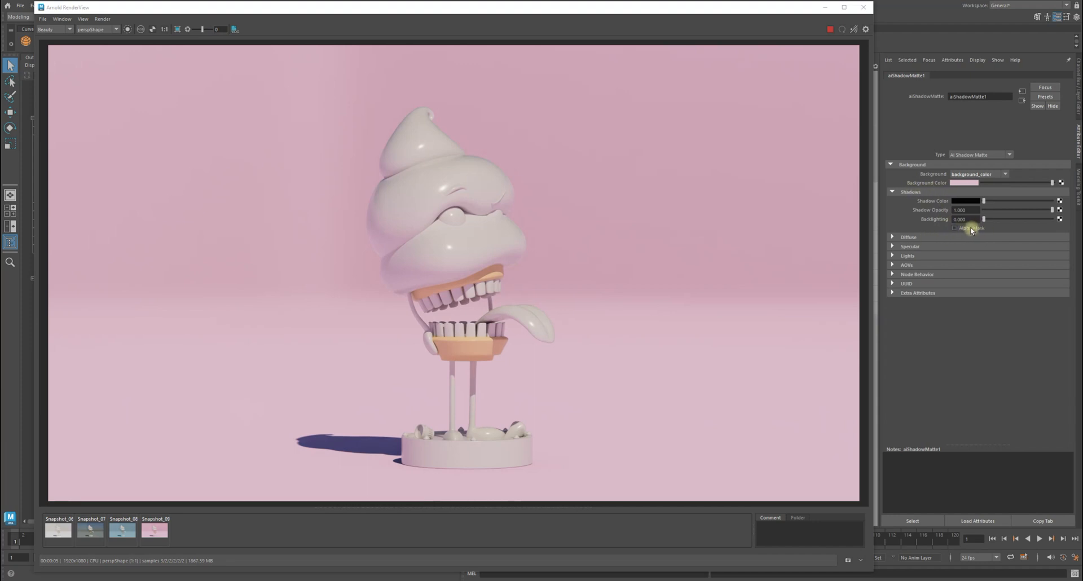
click(141, 29)
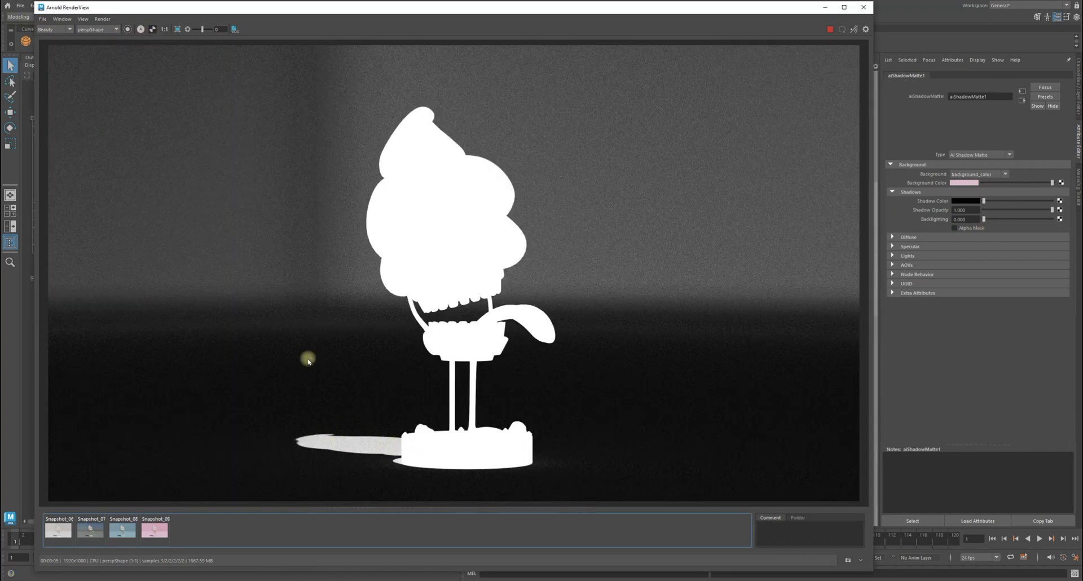
click(152, 30)
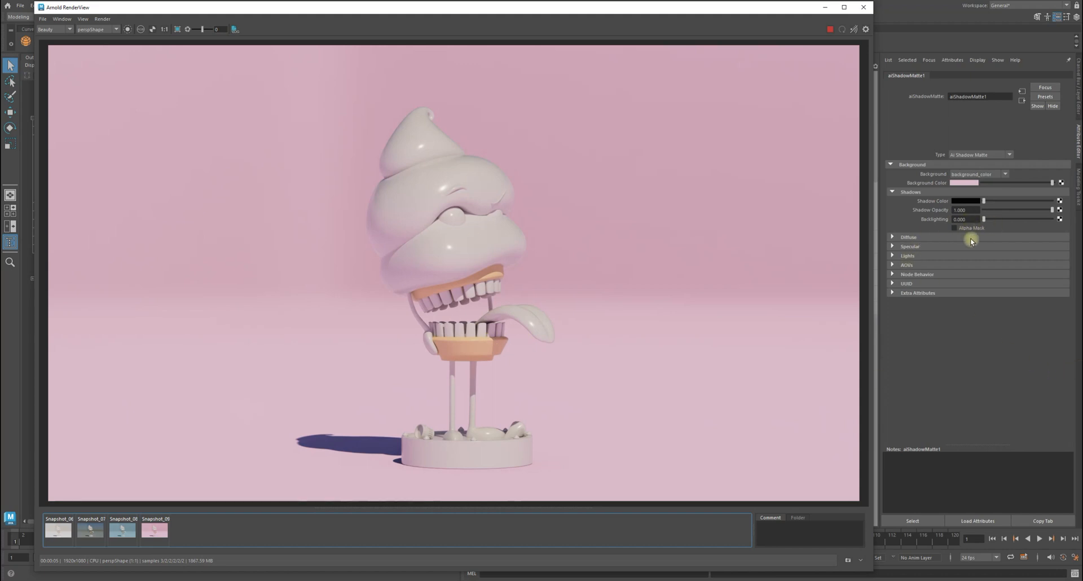
click(999, 344)
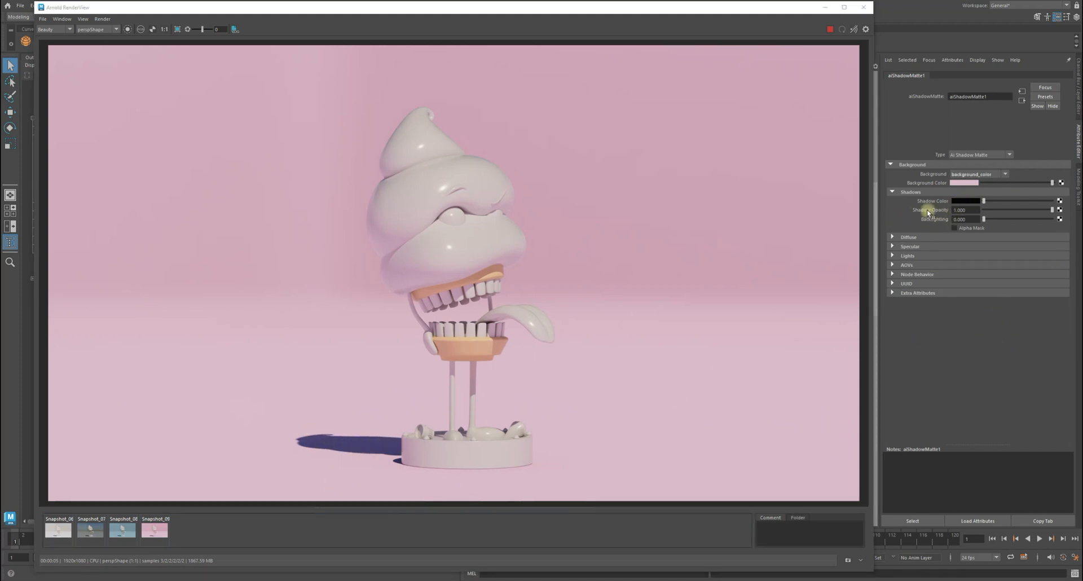
- Expand the Diffuse and Extra Attributes sections of aiShadowMatte1 to examine their settings
click(907, 237)
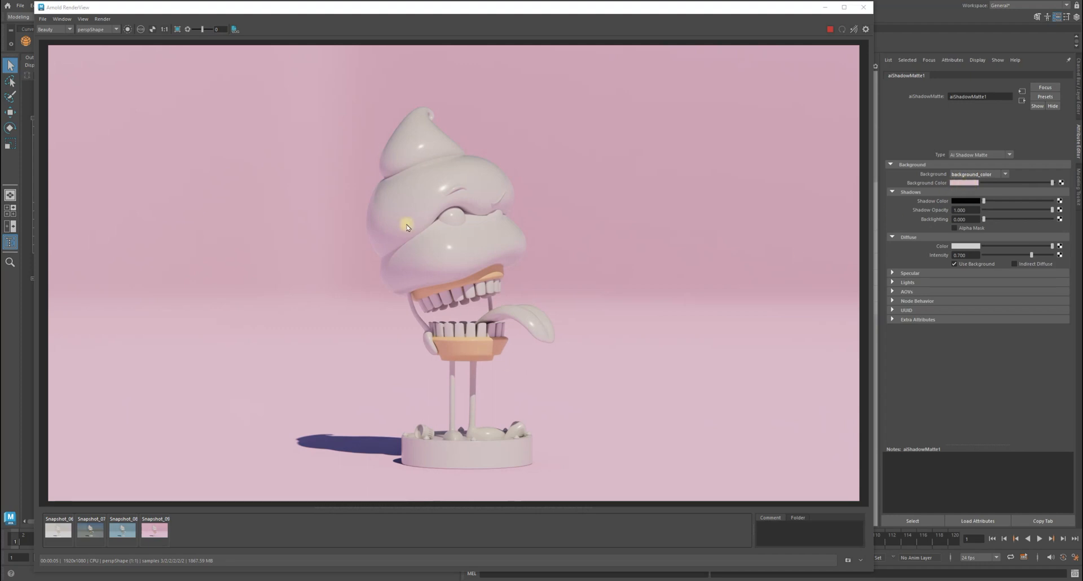
click(988, 319)
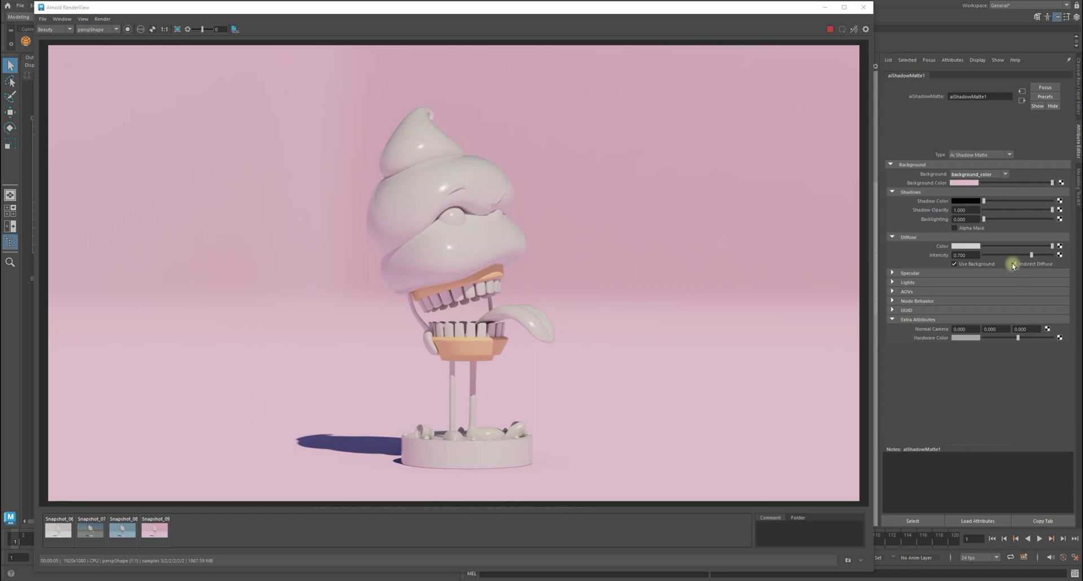
- Collapse the Extra Attributes section of aiShadowMatte1 and store the current pink render as a new snapshot
click(952, 319)
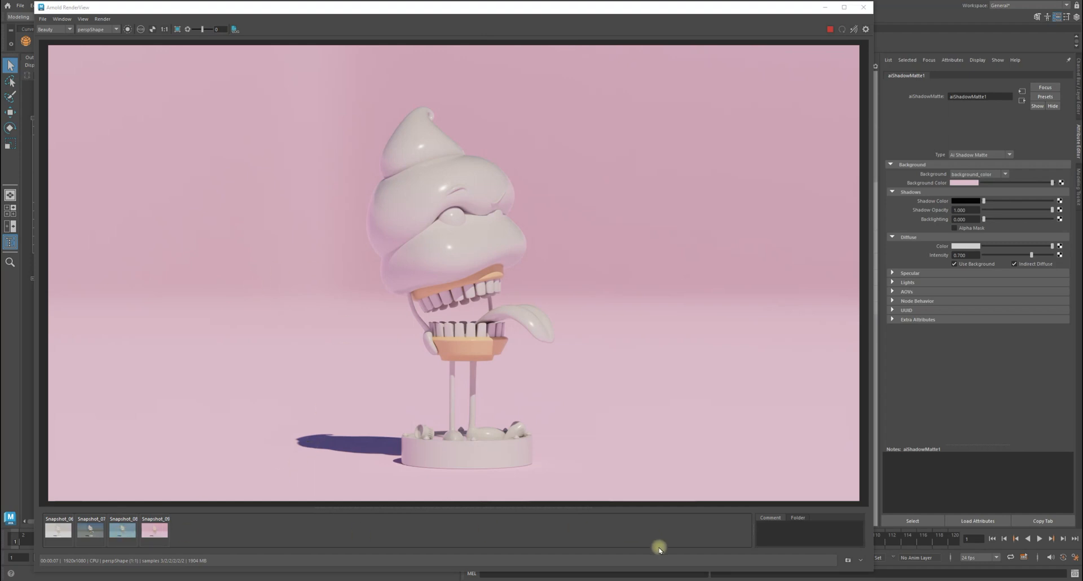
click(848, 561)
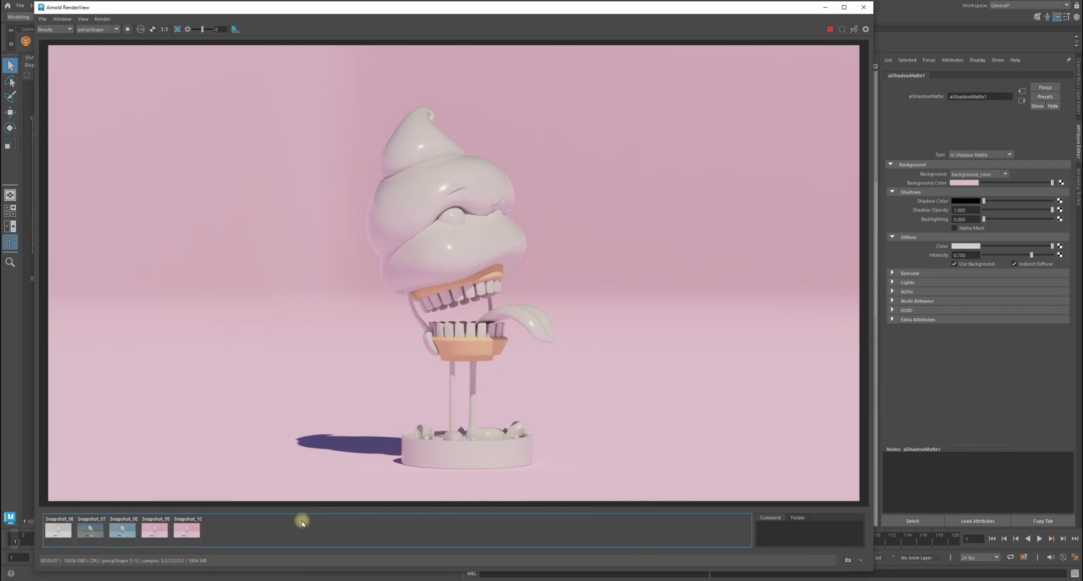
- Compare the two latest pink snapshots by switching back and forth between them, examining the ice cream monster's edges, mouth and shading
click(157, 528)
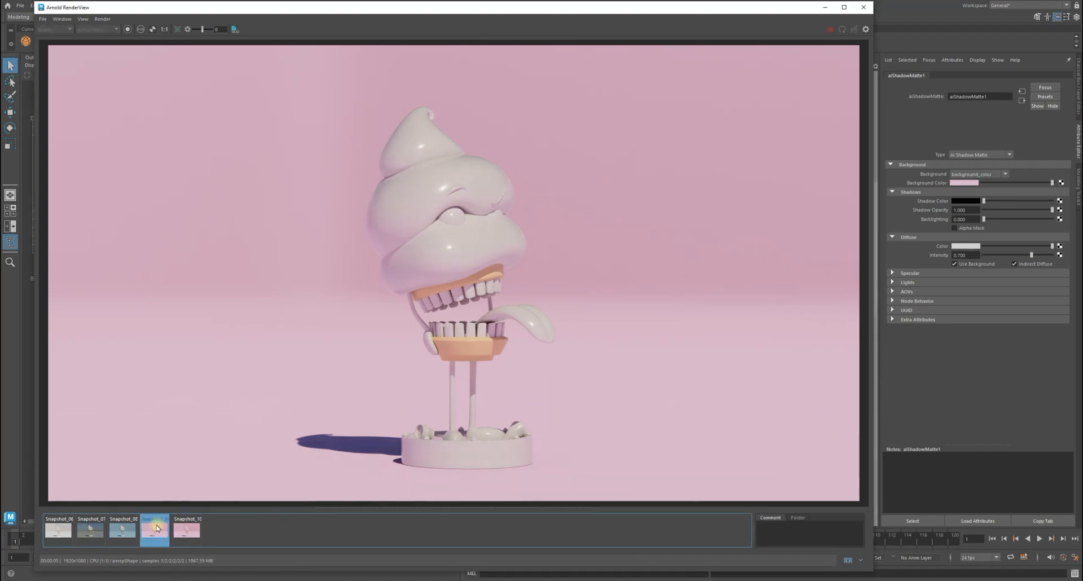
click(187, 528)
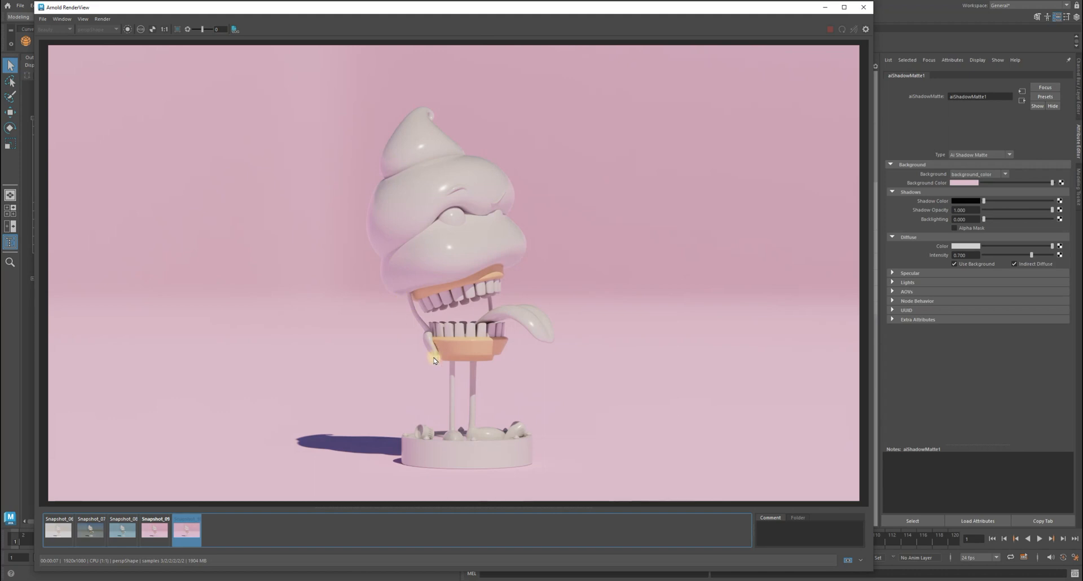
click(154, 534)
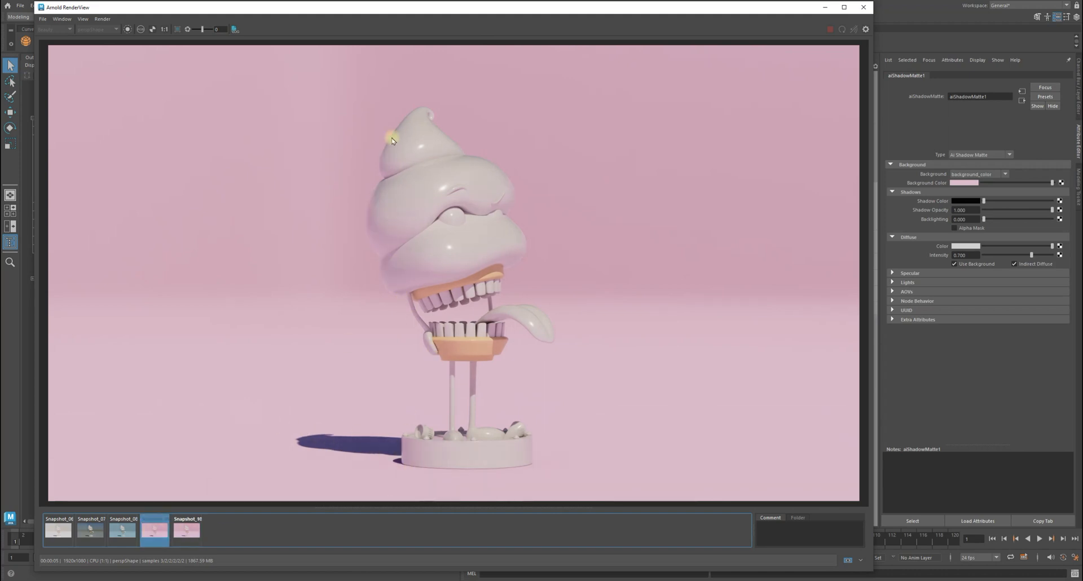
click(187, 528)
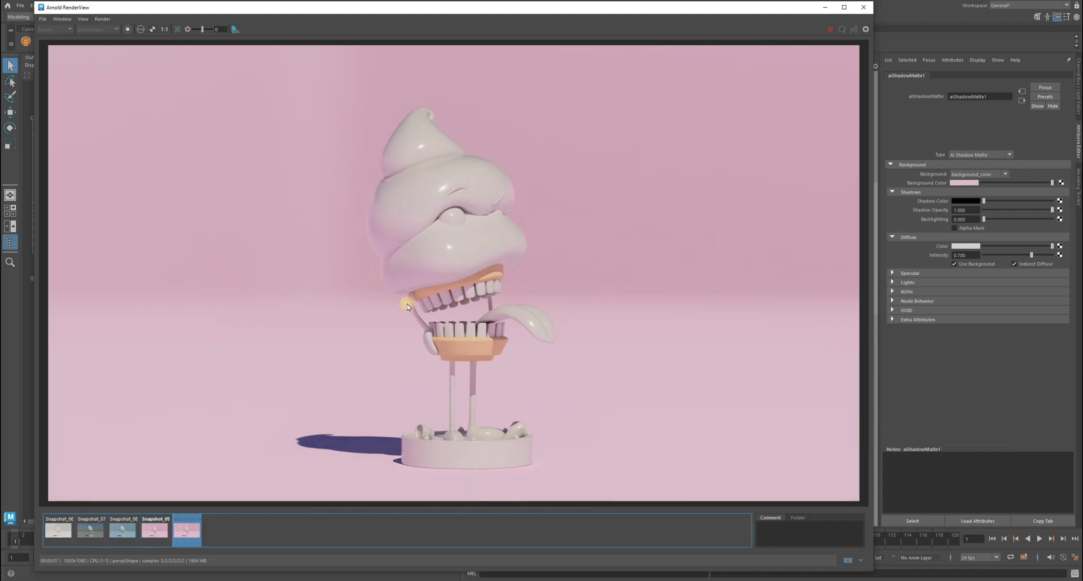
click(154, 530)
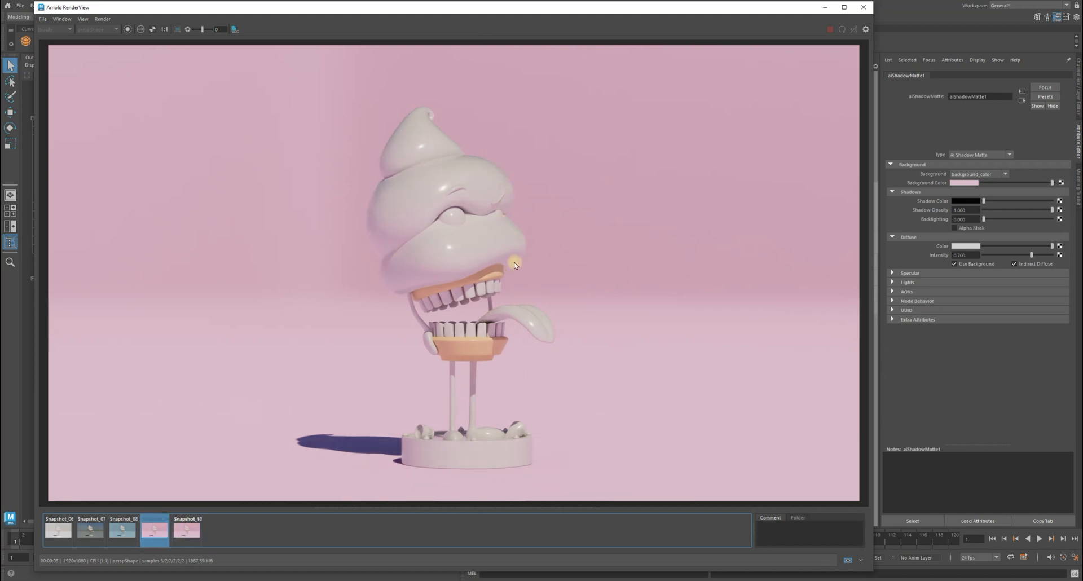
click(191, 530)
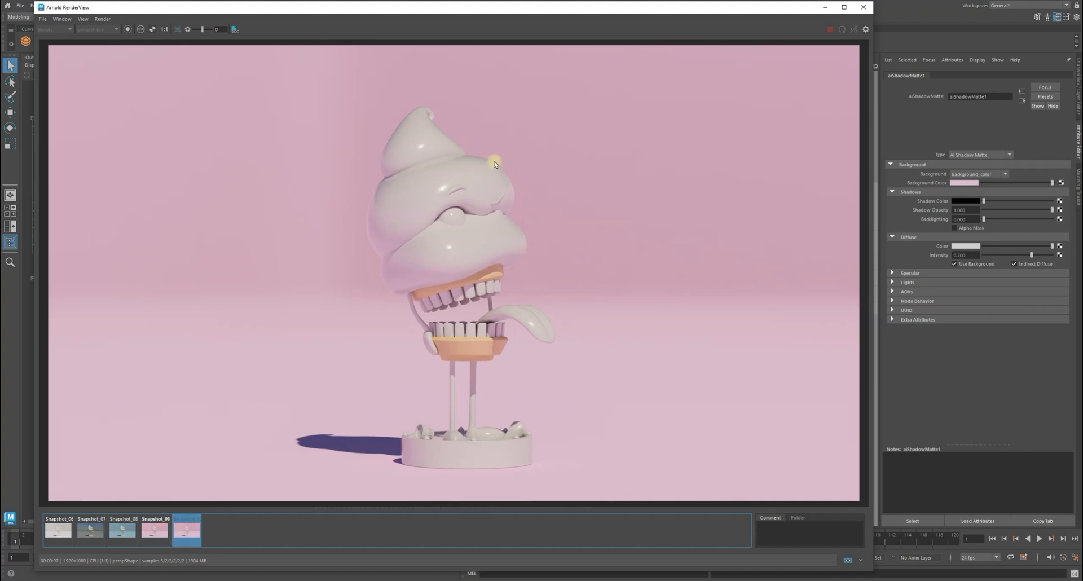
click(189, 531)
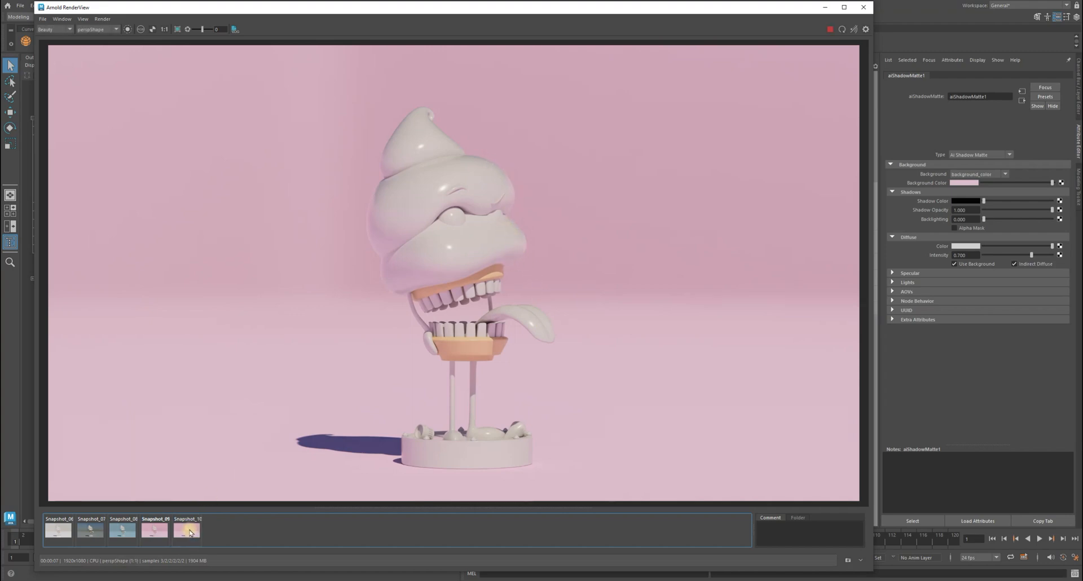
click(158, 530)
key(Right)
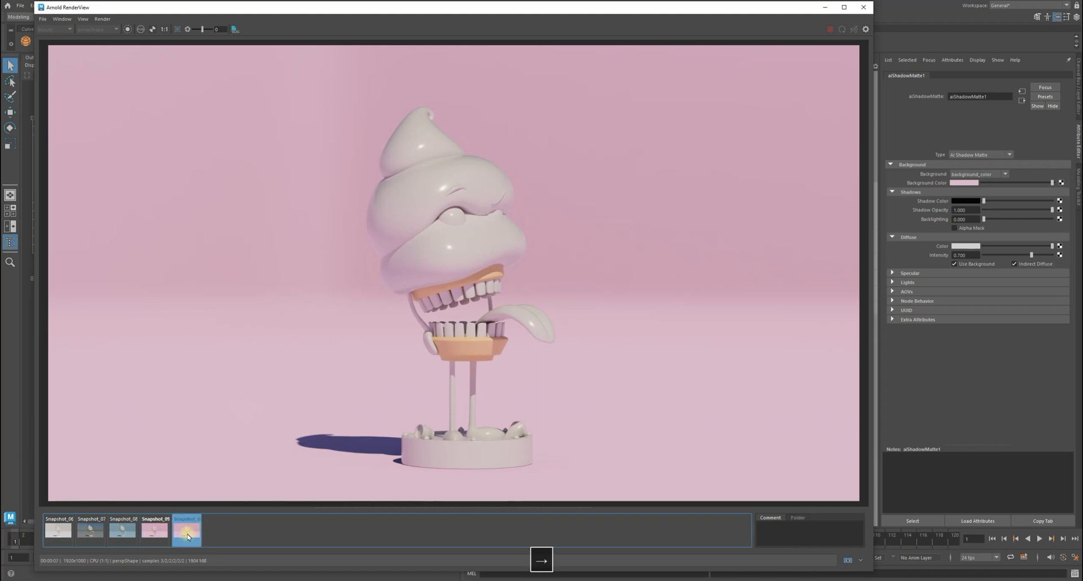
- Compare Snapshot_09 and Snapshot_10 repeatedly, examining the shading on the character's head, teeth and base
key(Left)
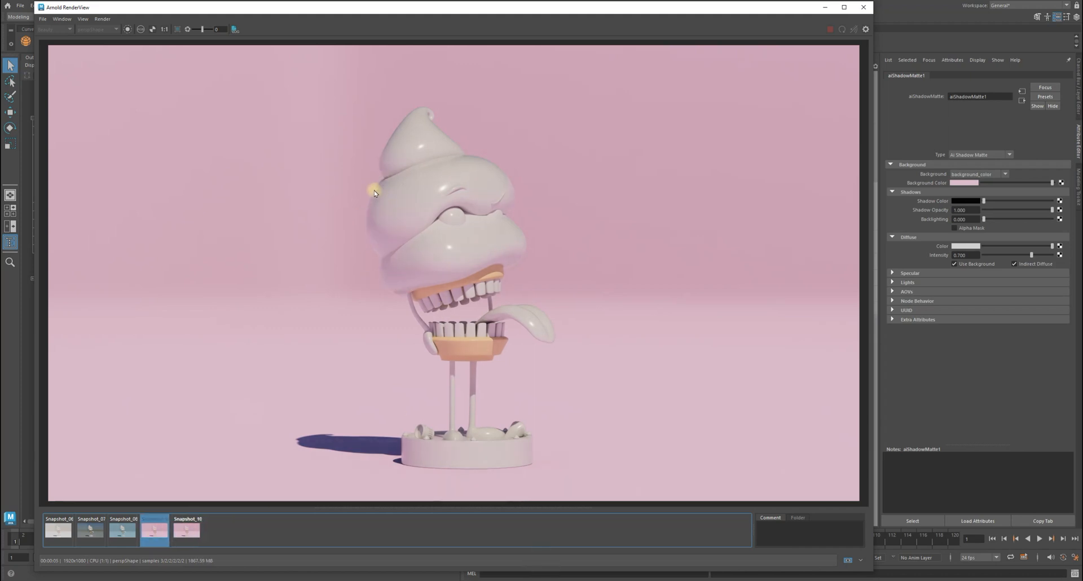
key(Right)
key(Left)
key(Right)
key(Left)
key(Right)
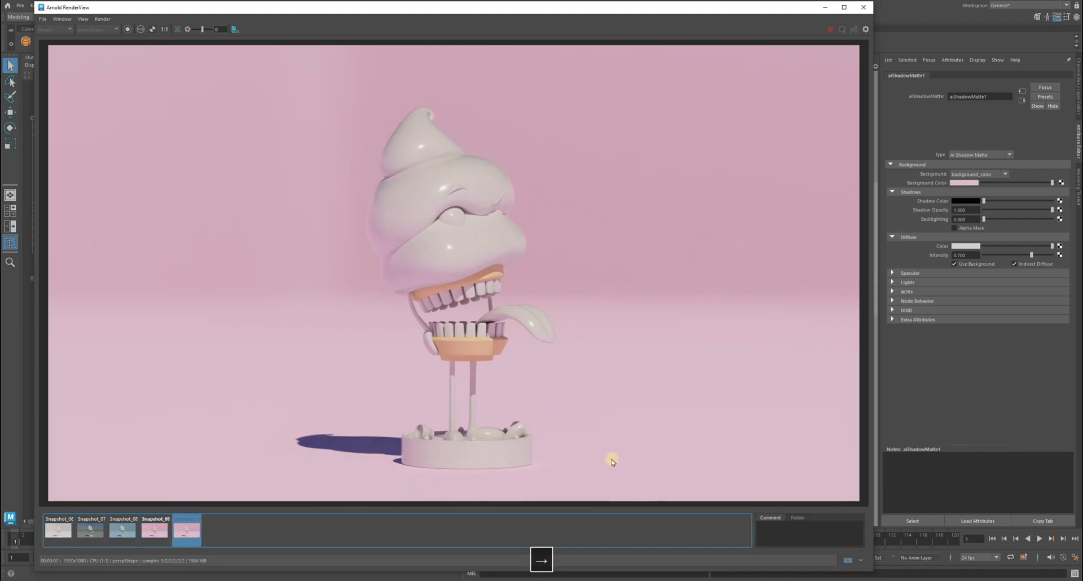
key(Left)
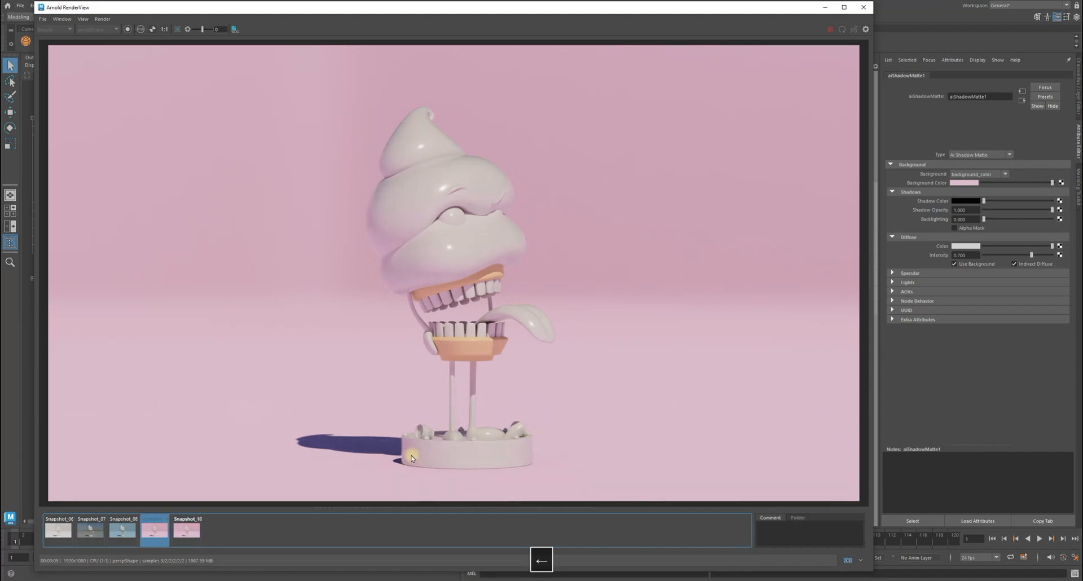
key(Right)
key(Left)
key(Right)
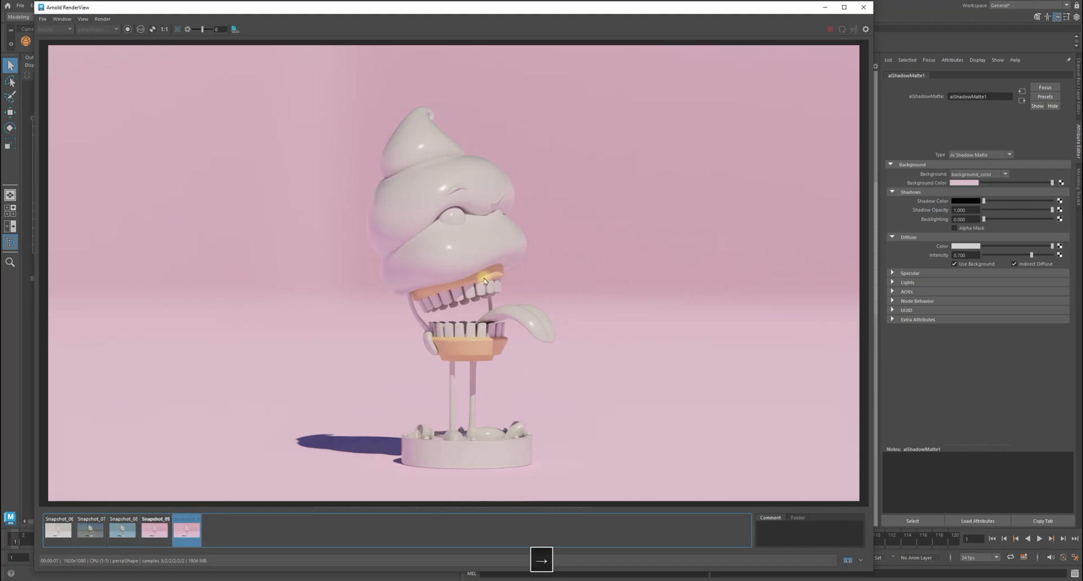
key(Left)
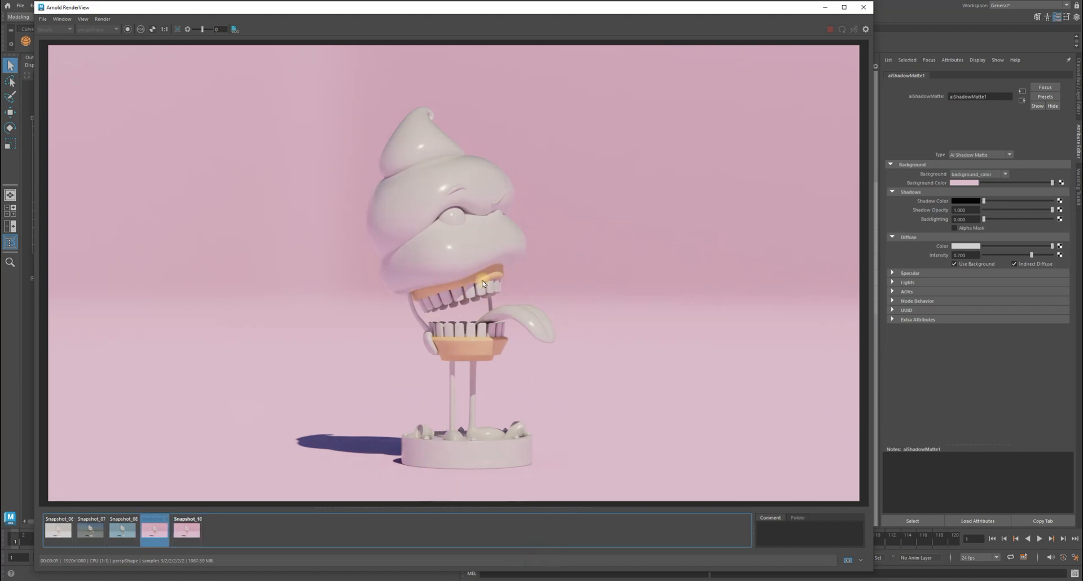
key(Right)
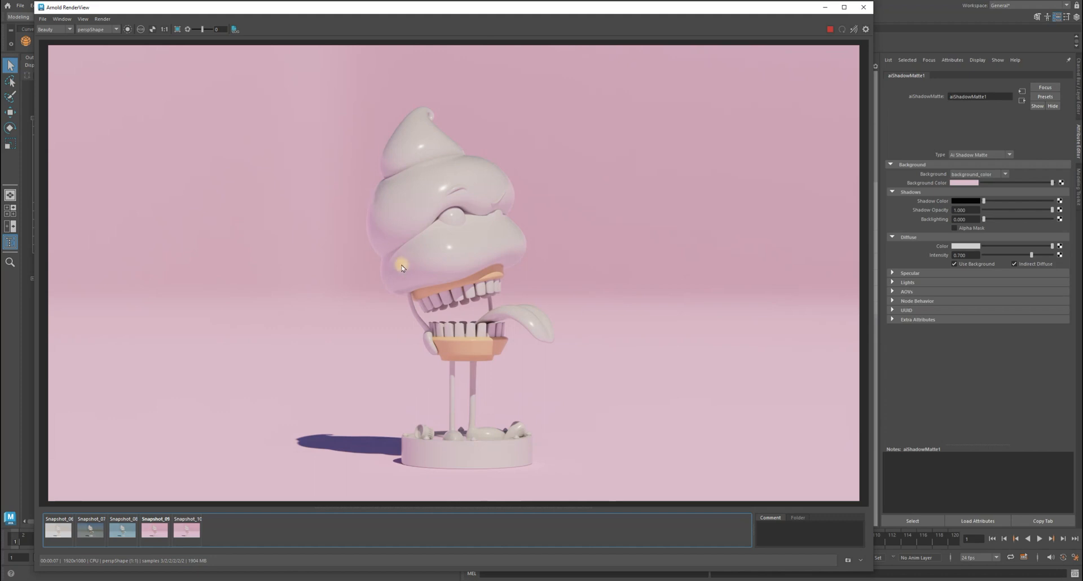
- Recheck Snapshot_09 against Snapshot_10, examining the indirect light on the character and the floor around its pedestal
click(148, 531)
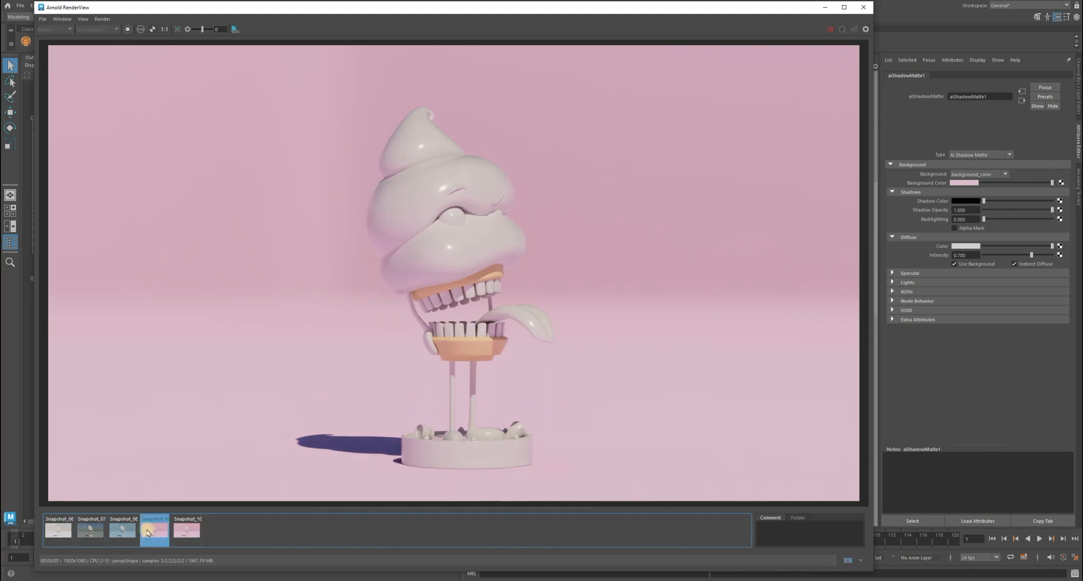
key(Left)
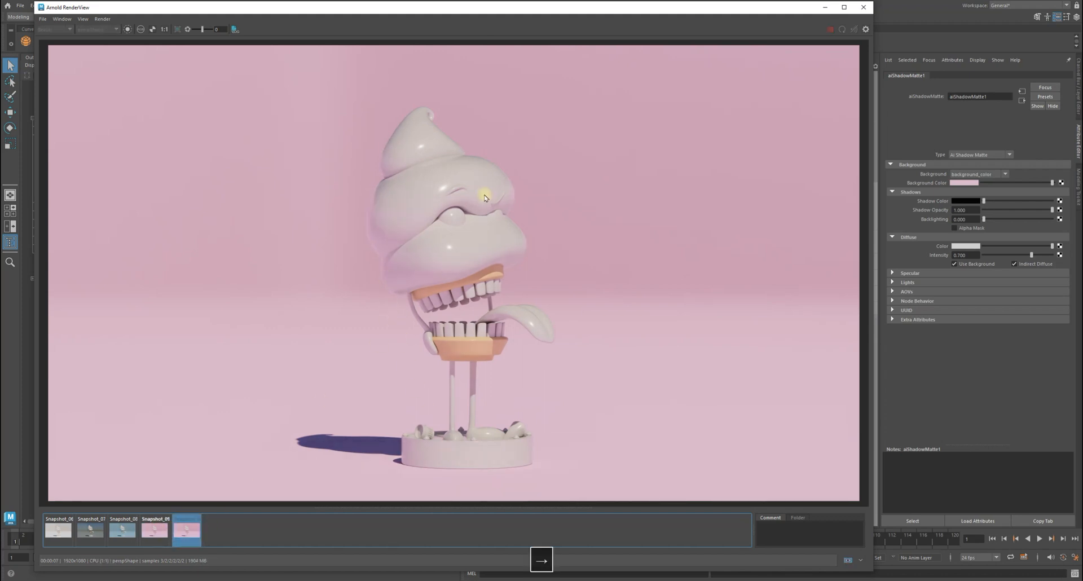
key(Right)
key(Left)
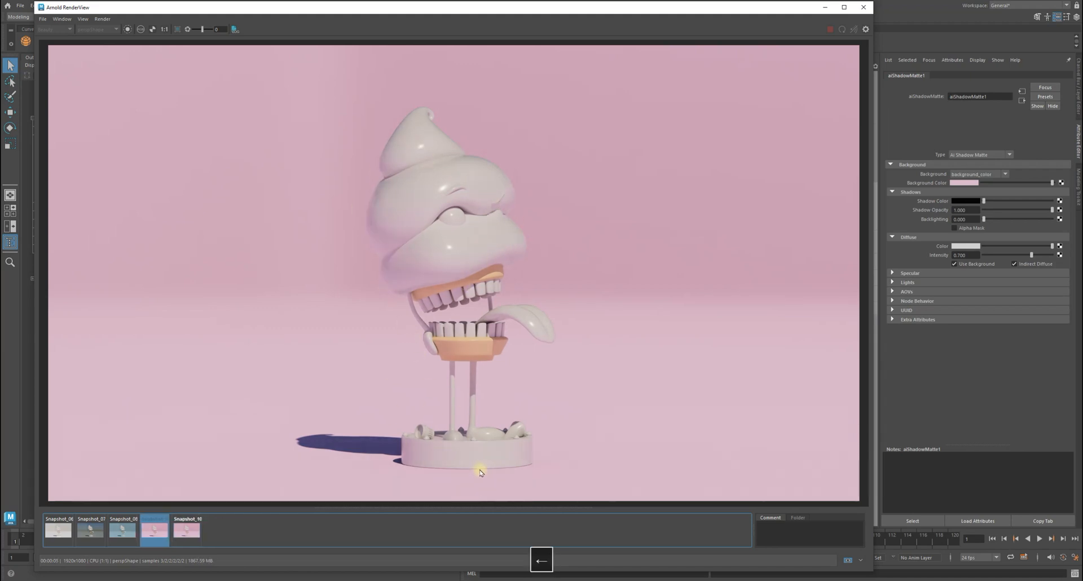
key(Right)
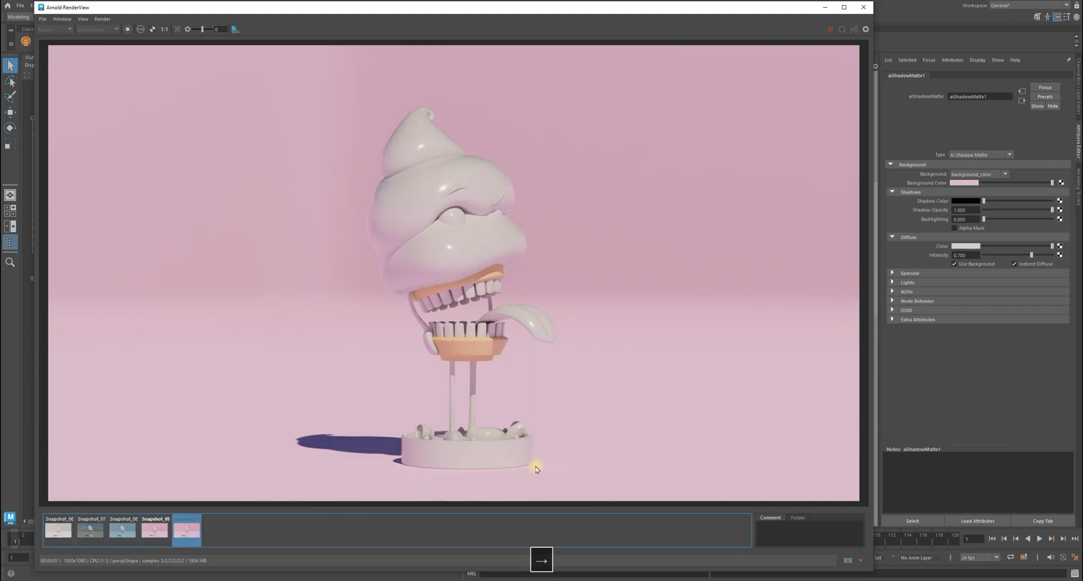
key(Left)
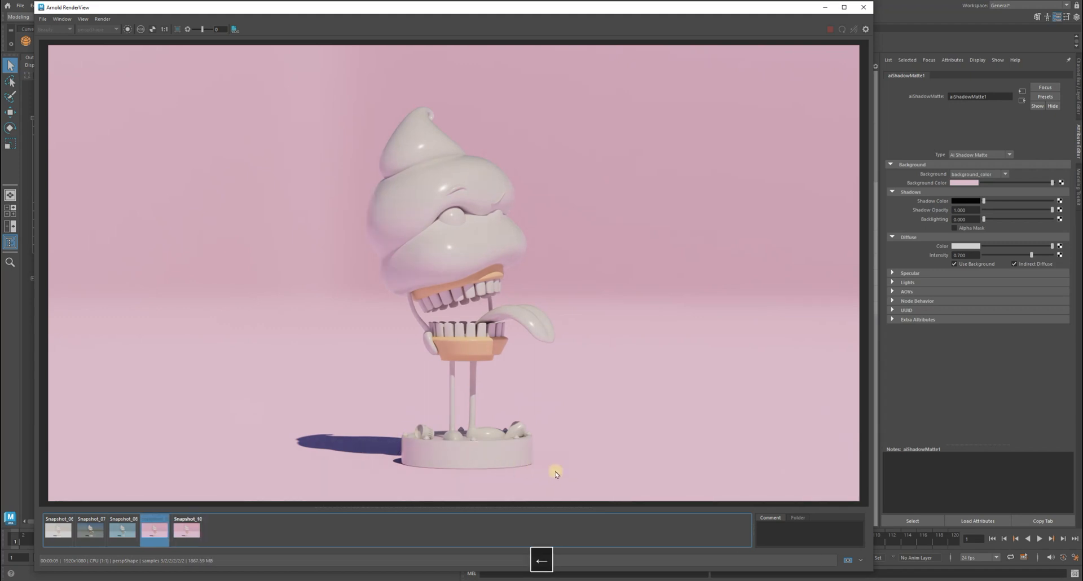
key(Right)
- Compare the pedestal's lower edge up close in Snapshot_09 and Snapshot_10, and return to the live render
scroll(539, 451, up, 4)
alt+middle_drag(455, 416, 484, 341)
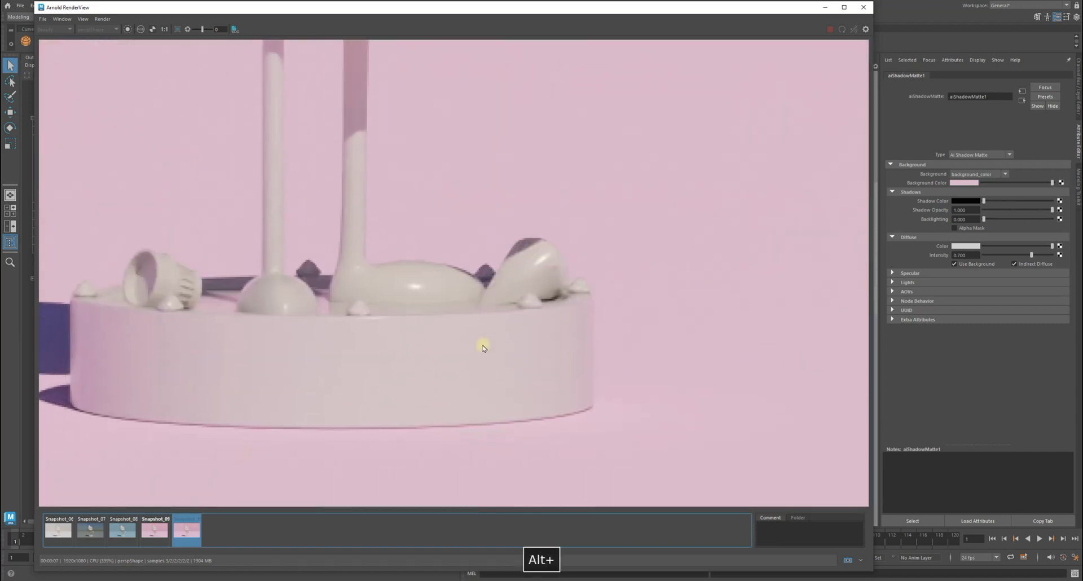
key(Left)
key(Right)
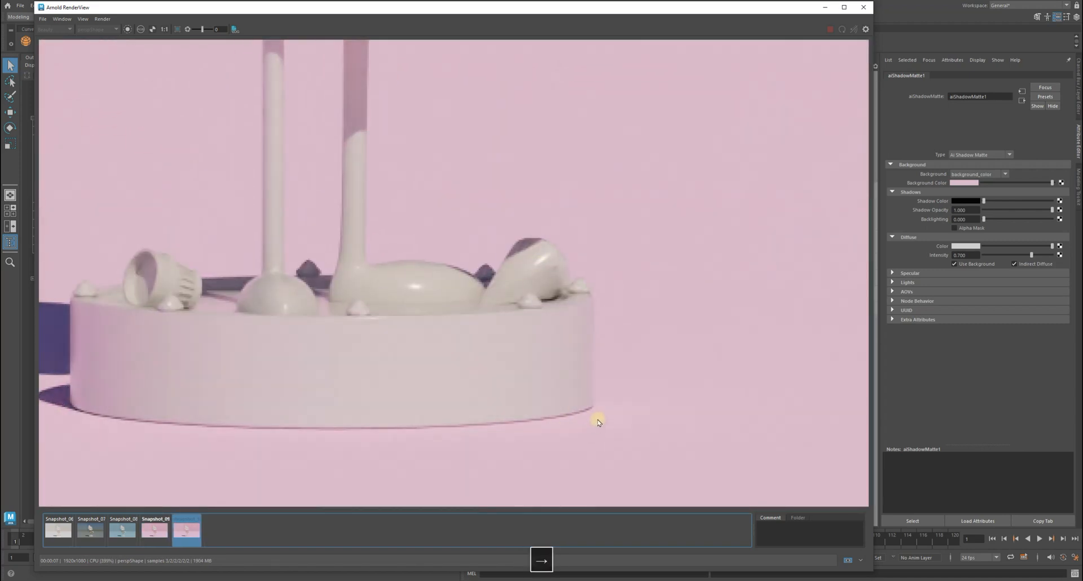
click(165, 29)
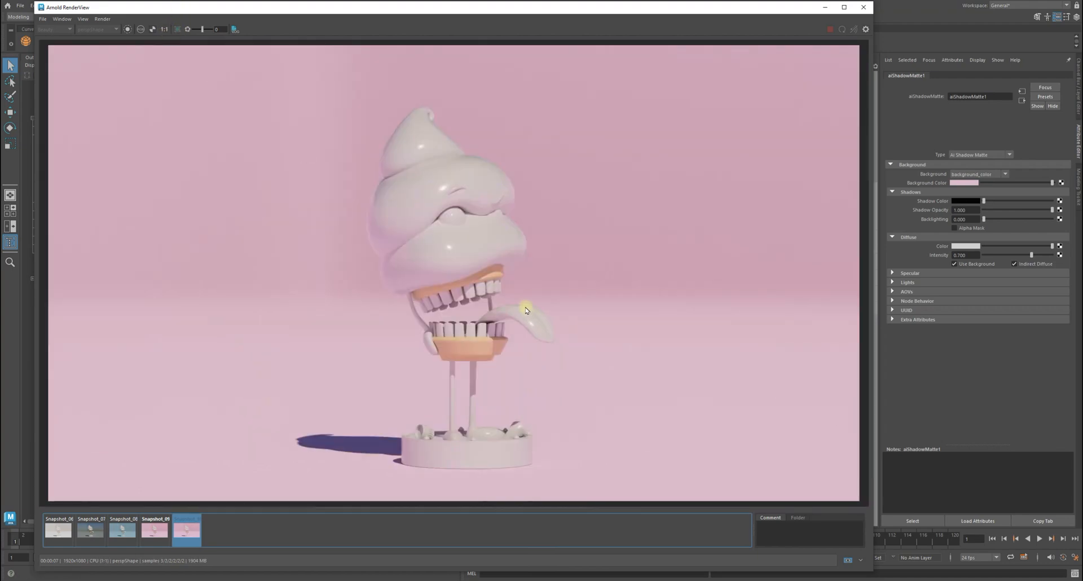
click(203, 542)
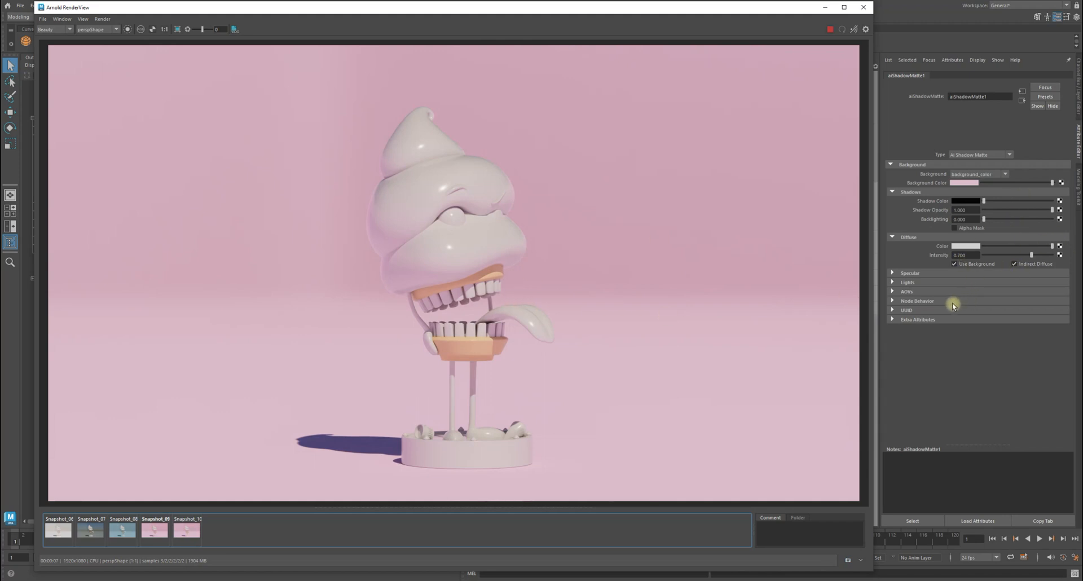
- Enable Indirect Specular on the aiShadowMatte1 shader and store a snapshot of the updated render
click(915, 273)
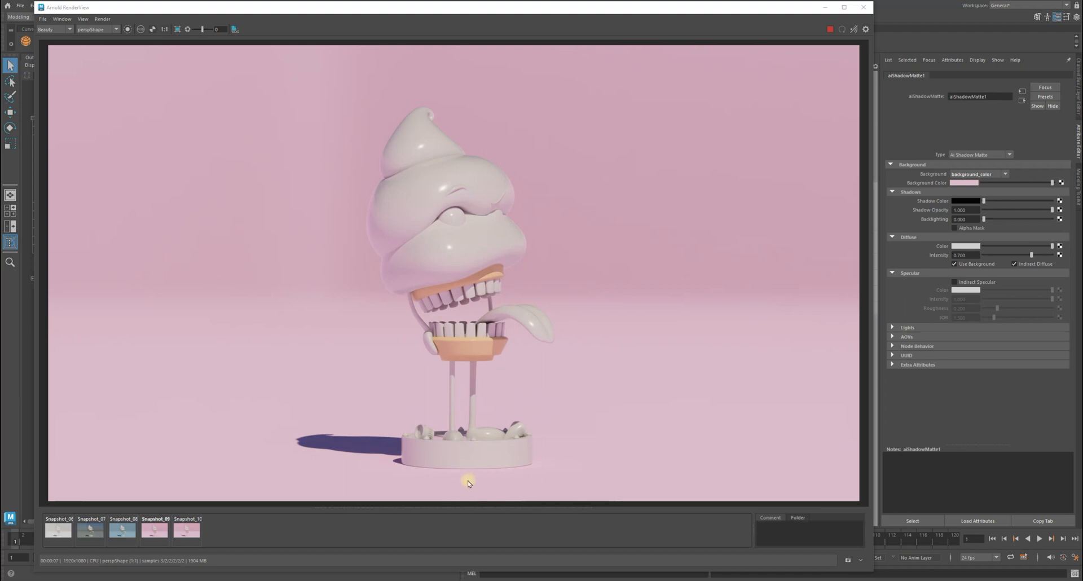
click(969, 282)
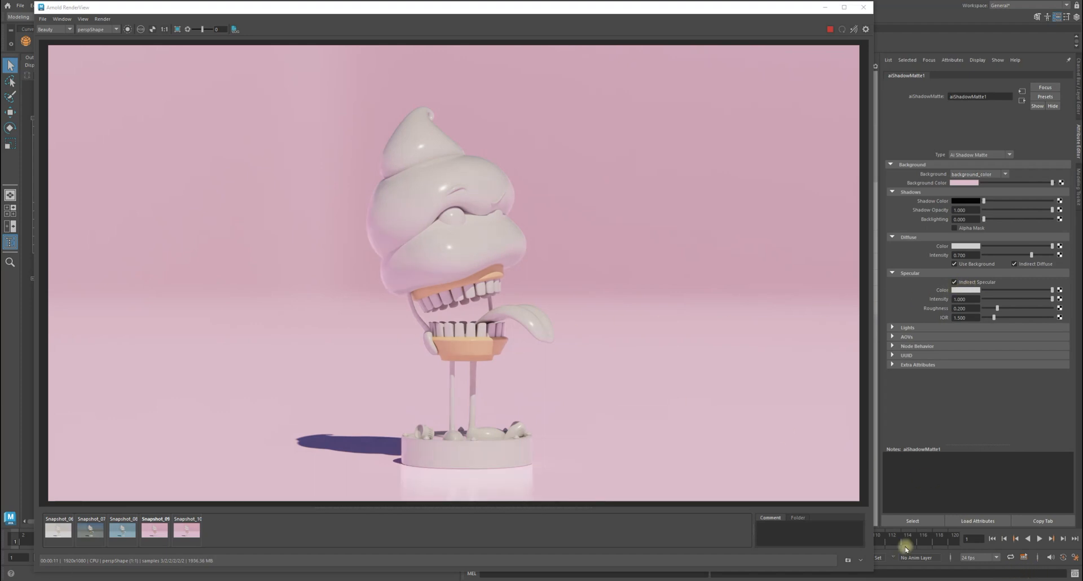
click(847, 560)
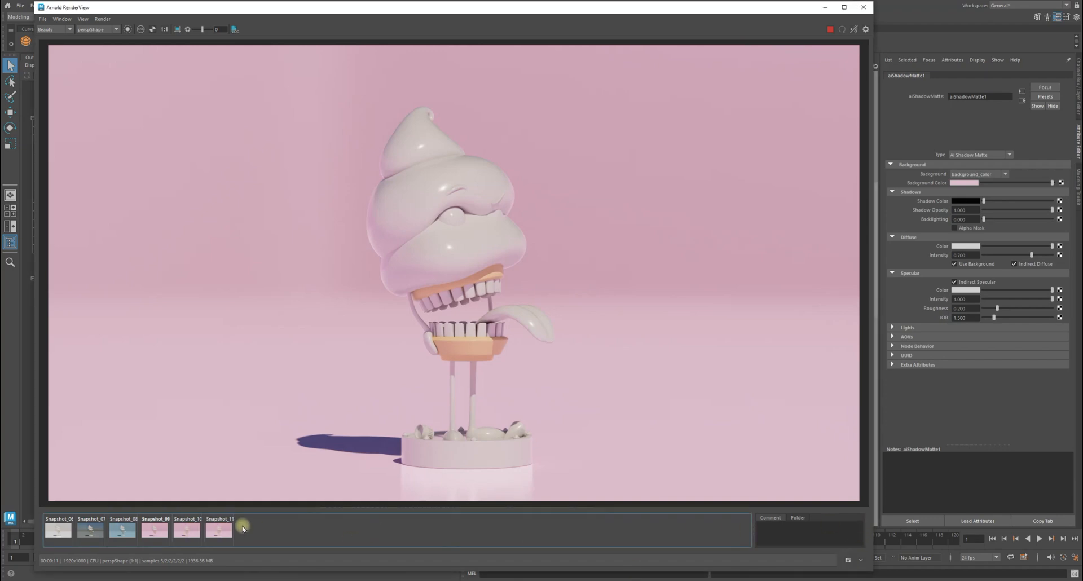
- Compare Snapshot_09, Snapshot_10 and Snapshot_11, examining the floor reflection below the pedestal and the shading on the character
click(203, 533)
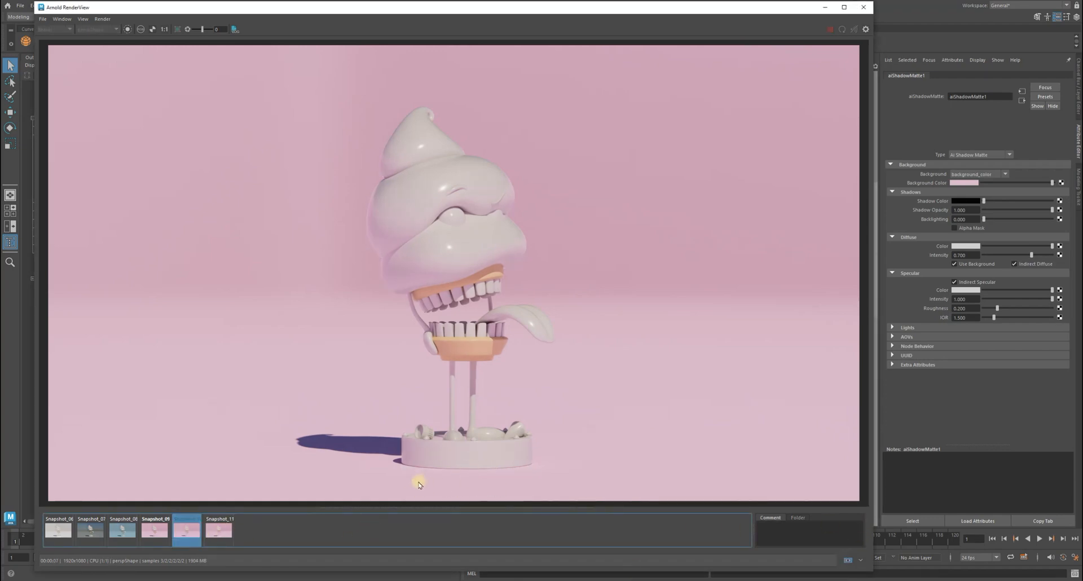
key(Right)
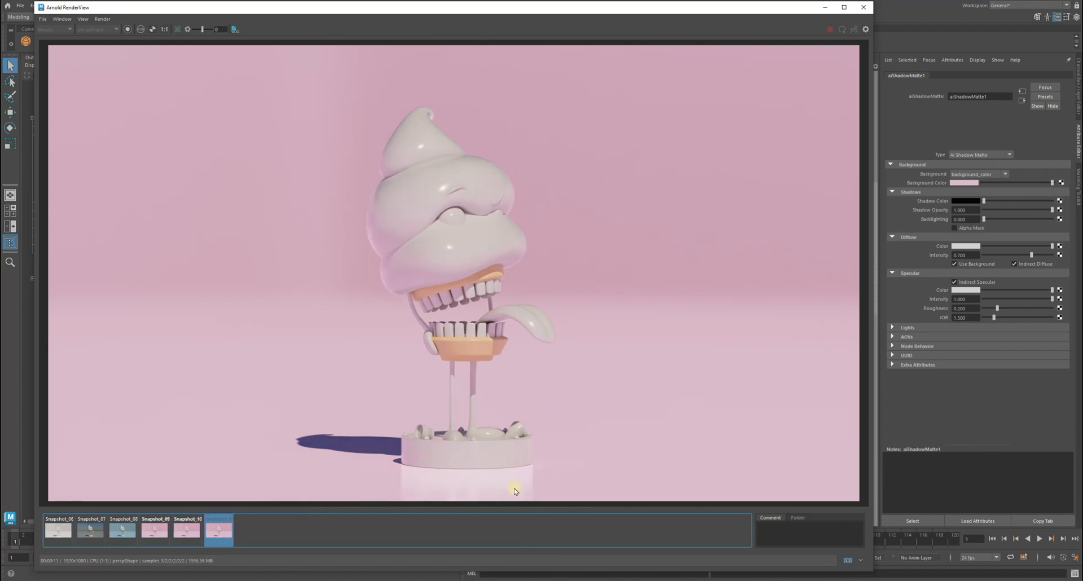
key(Left)
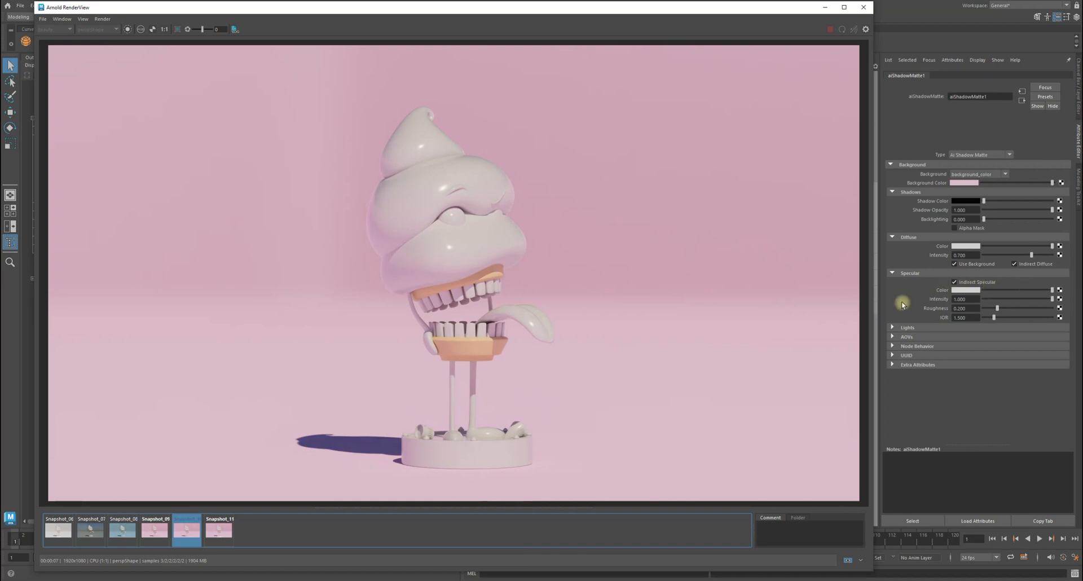
key(Left)
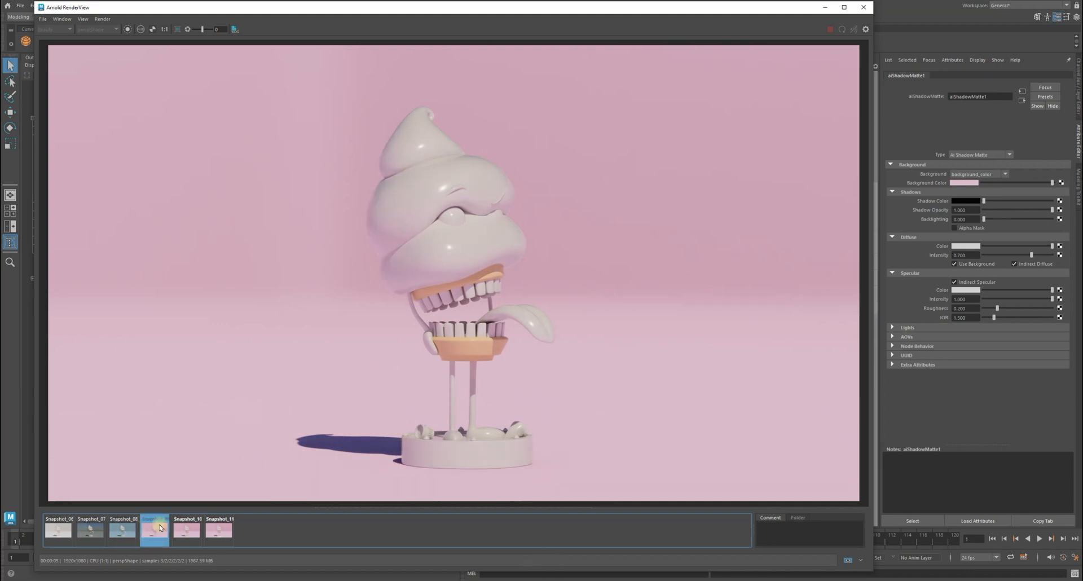
key(Right)
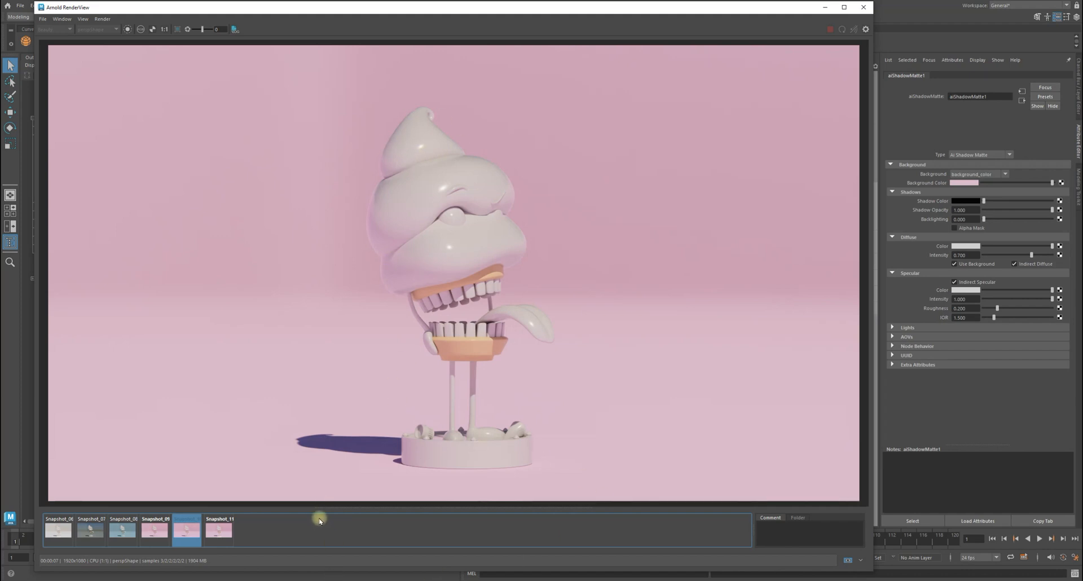
key(Right)
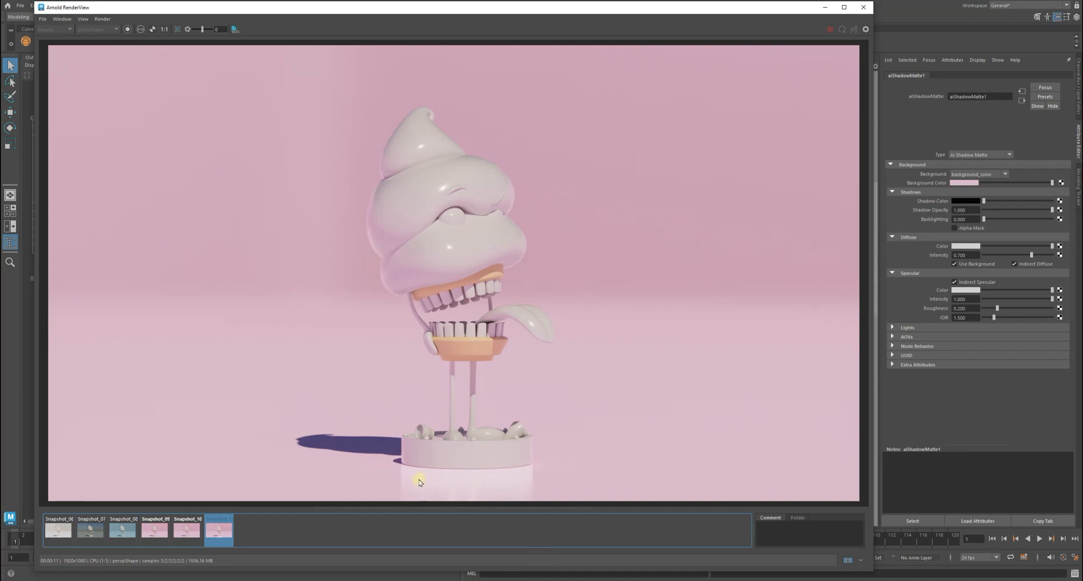
key(Left)
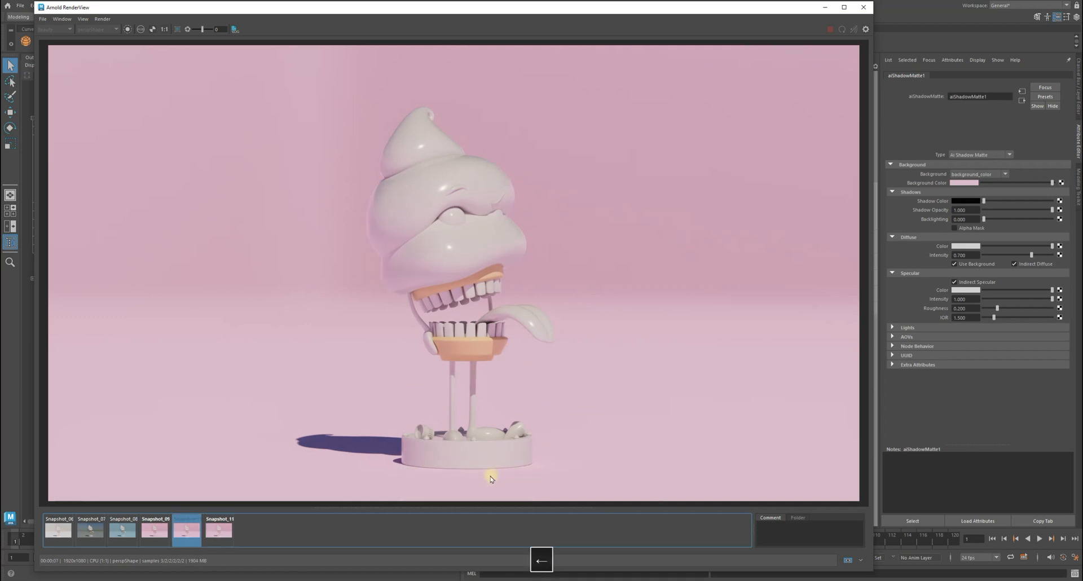
key(Left)
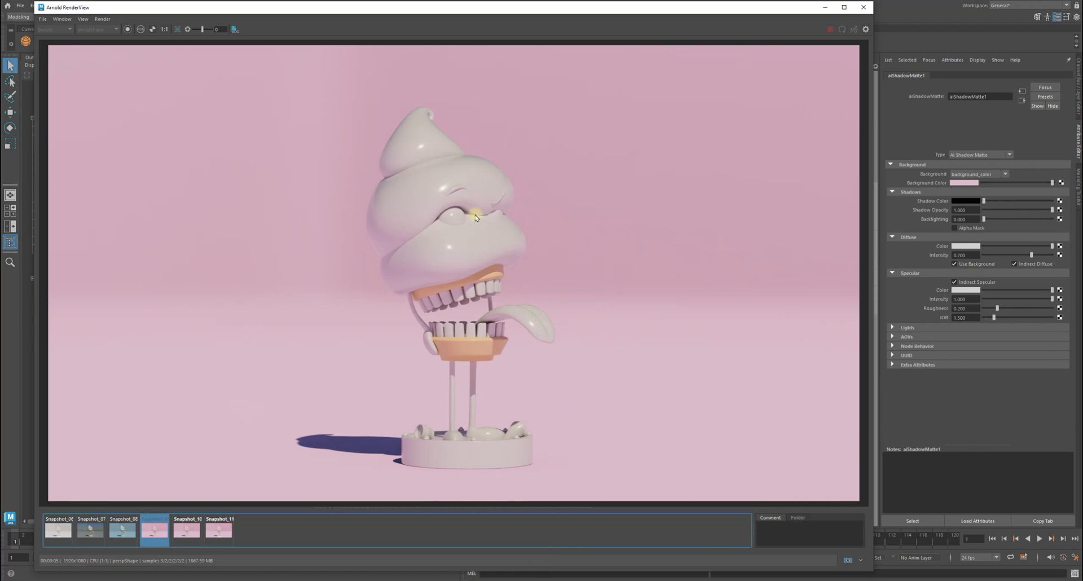
key(Right)
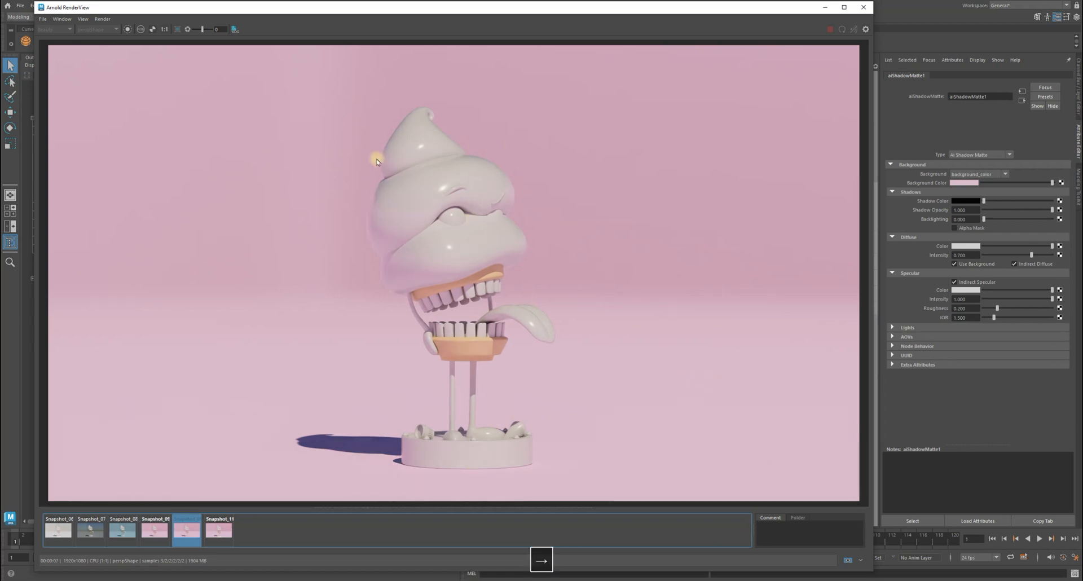
key(Right)
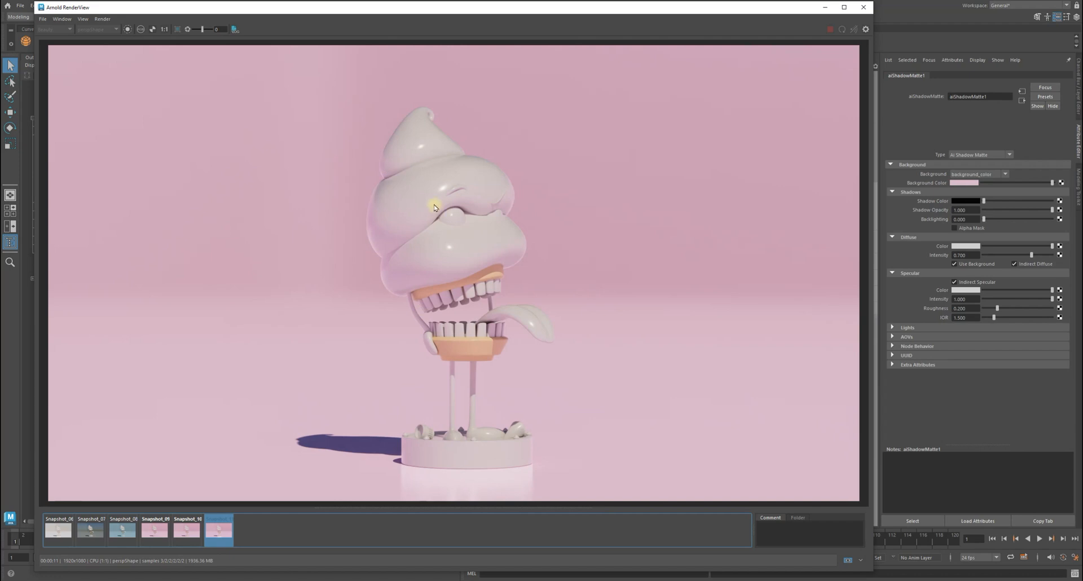
- Compare the edges of the character's swirled head up close across Snapshot_09, Snapshot_10 and Snapshot_11
scroll(437, 209, up, 2)
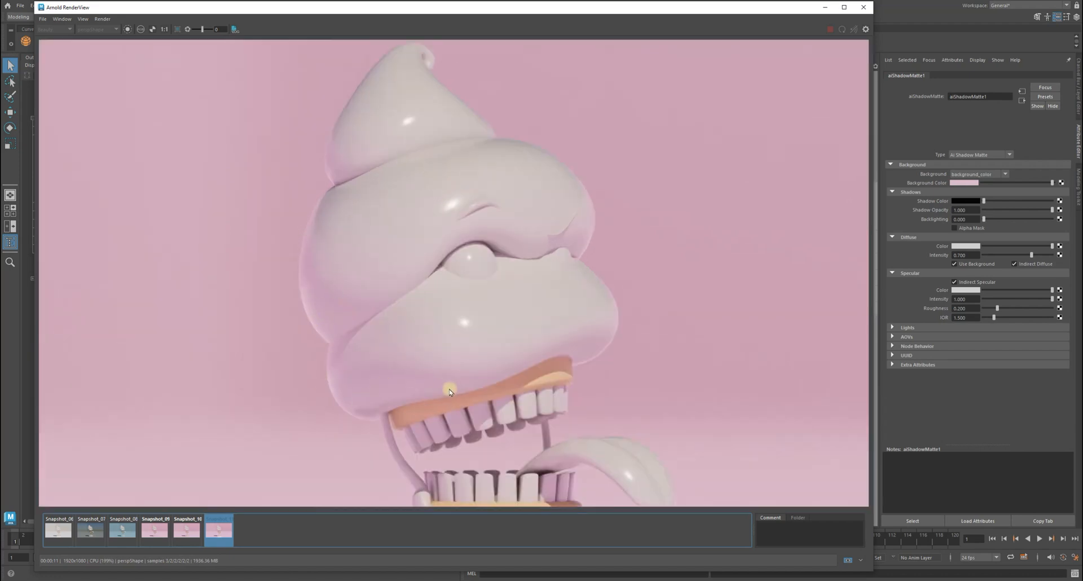
key(Left)
key(Left)
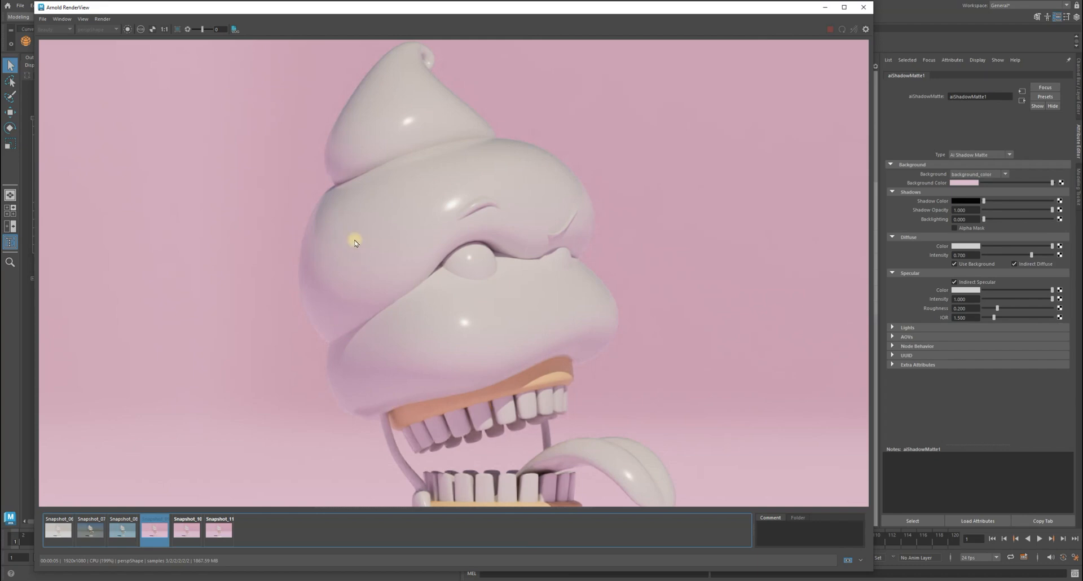
key(Right)
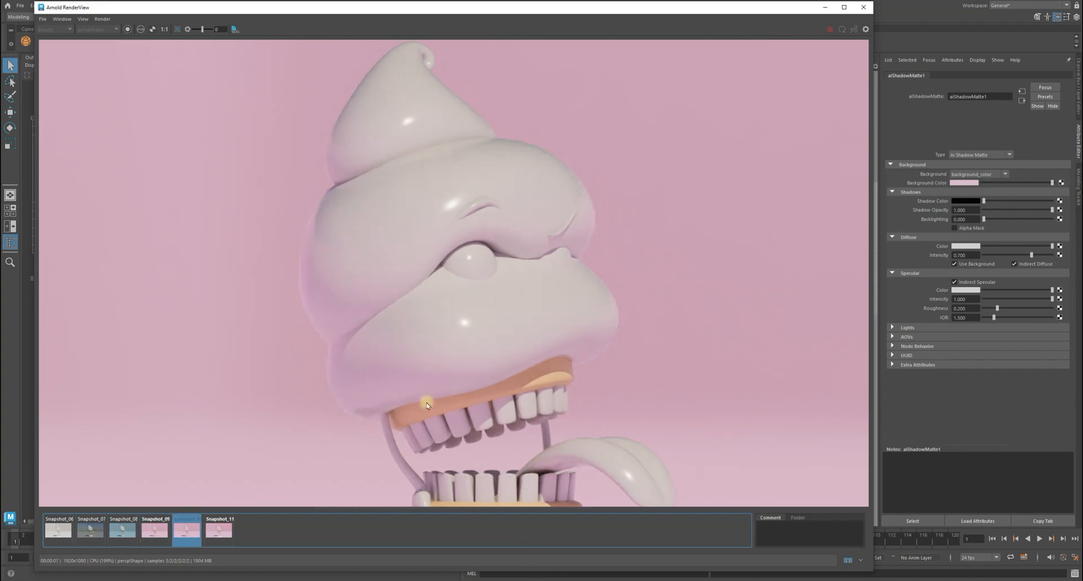
key(Right)
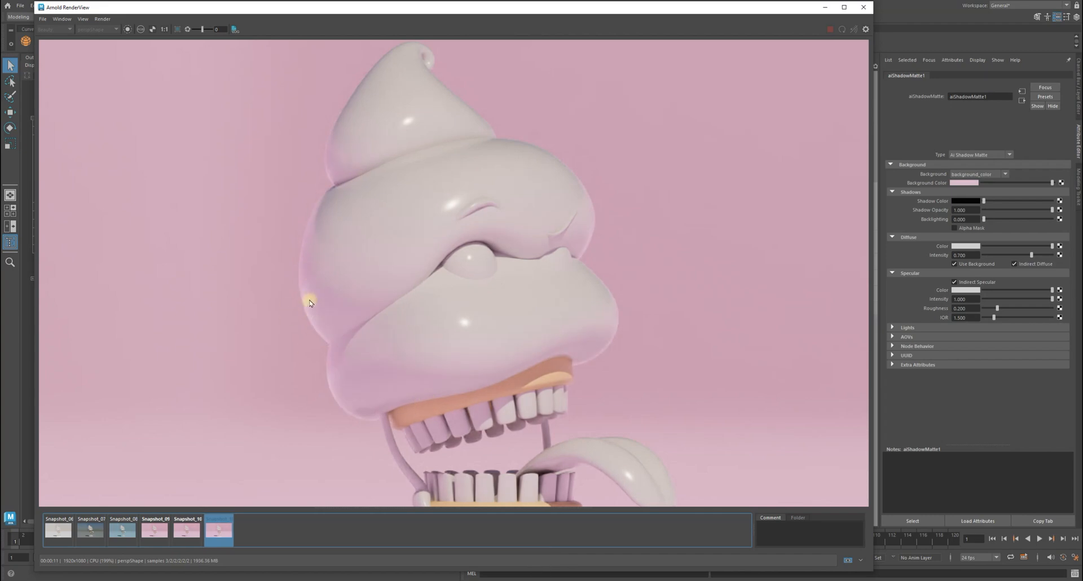
key(Left)
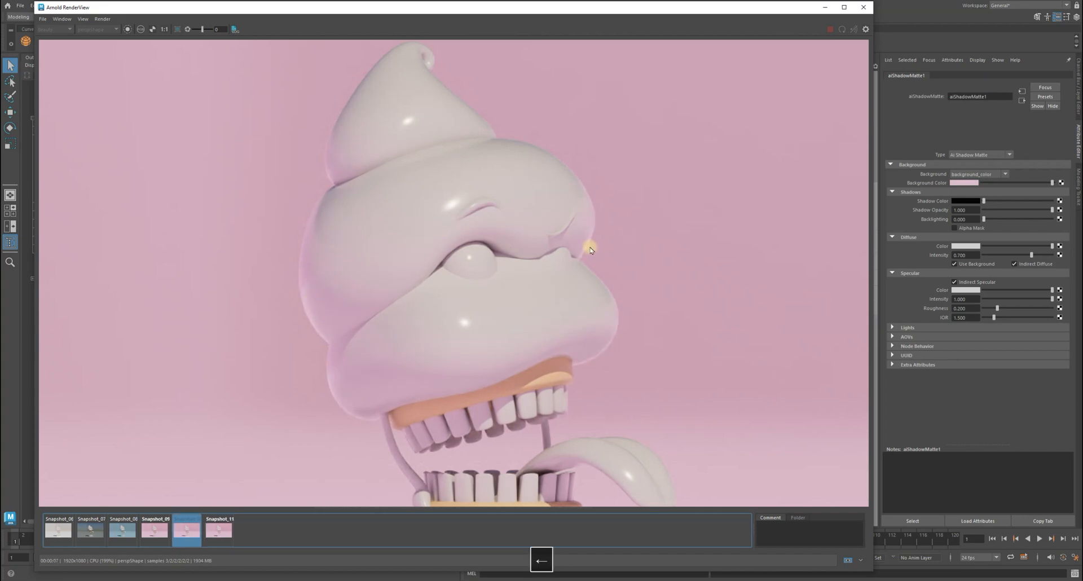
key(Right)
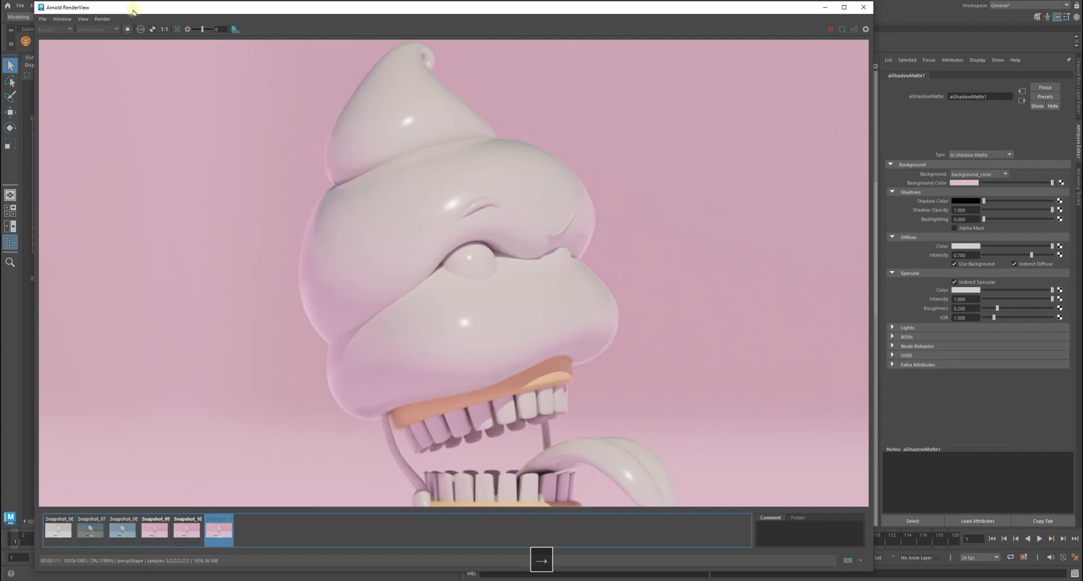
click(164, 28)
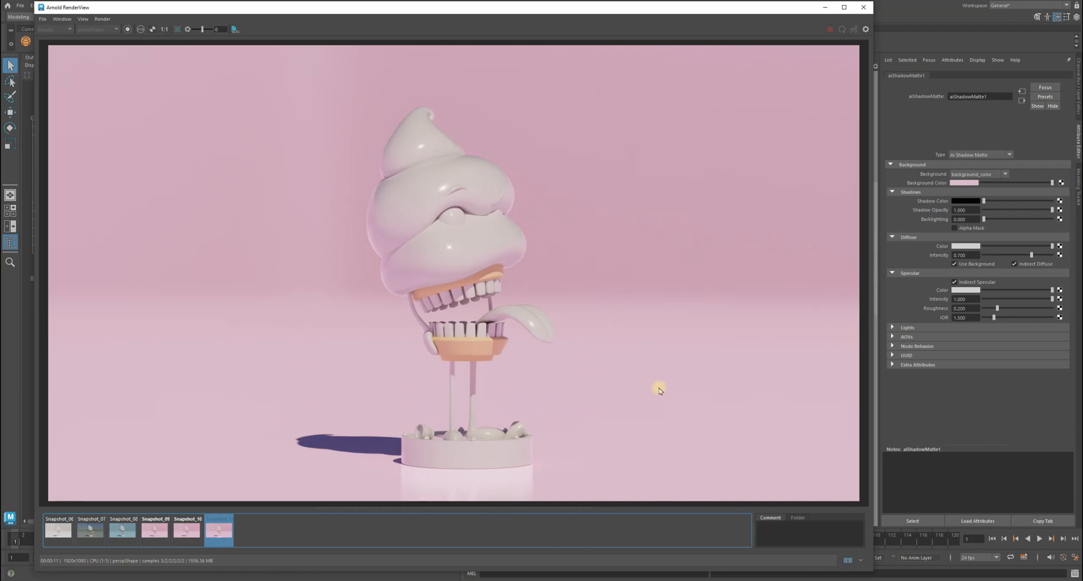
- Step back from Snapshot_11 through Snapshot_10 to Snapshot_09 and forward again to compare the renders
key(Left)
key(Left)
key(Right)
key(Right)
- Graph the material network of the ice cream's middle swirl in the Hypershade and select its ice_cream_shader node
drag(449, 8, 443, 427)
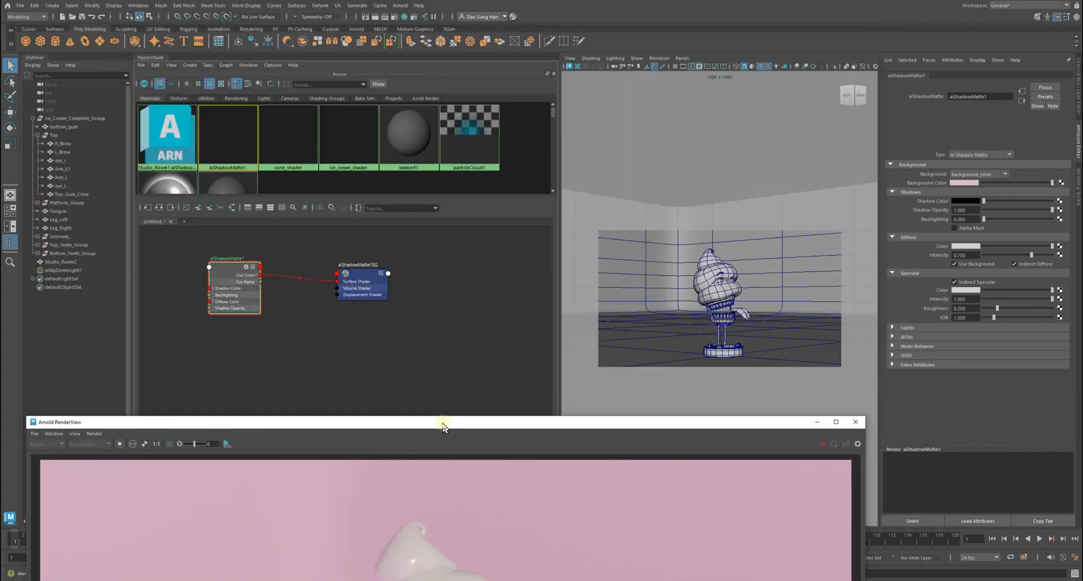
click(709, 276)
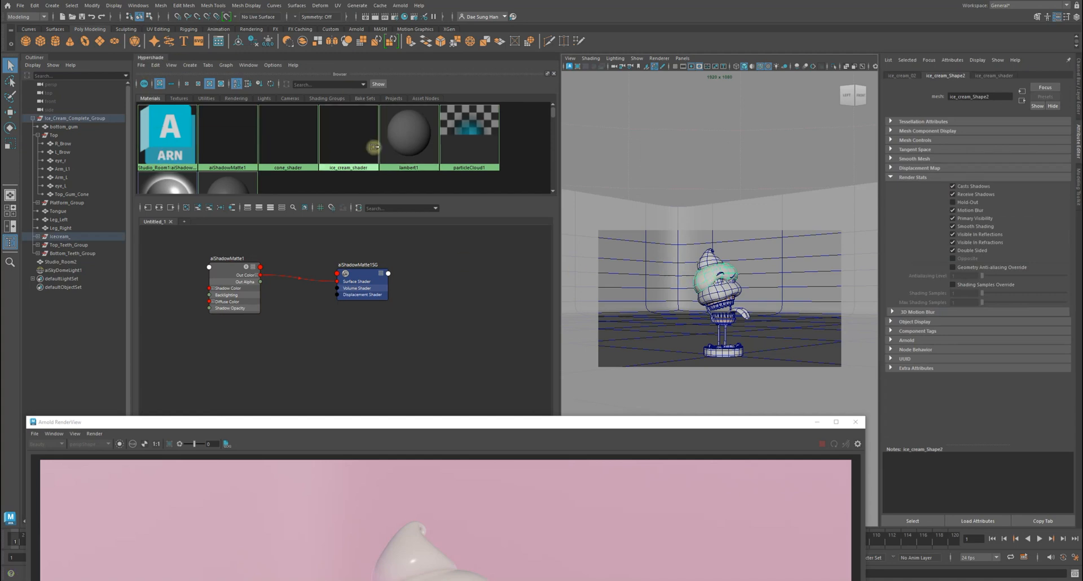
click(232, 208)
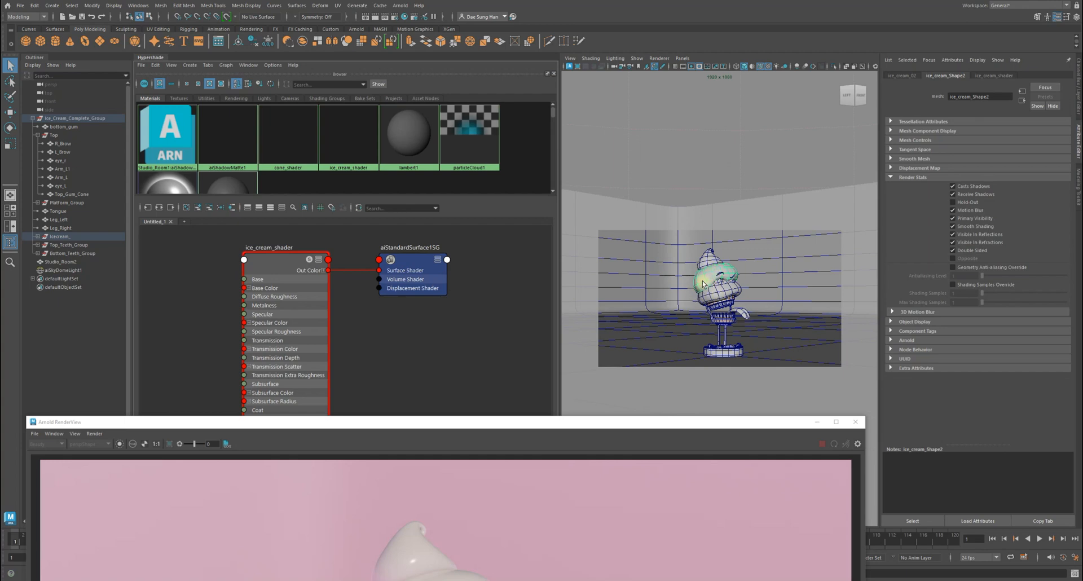
mouse_move(291, 271)
mouse_down()
mouse_move(254, 270)
mouse_move(273, 269)
mouse_up()
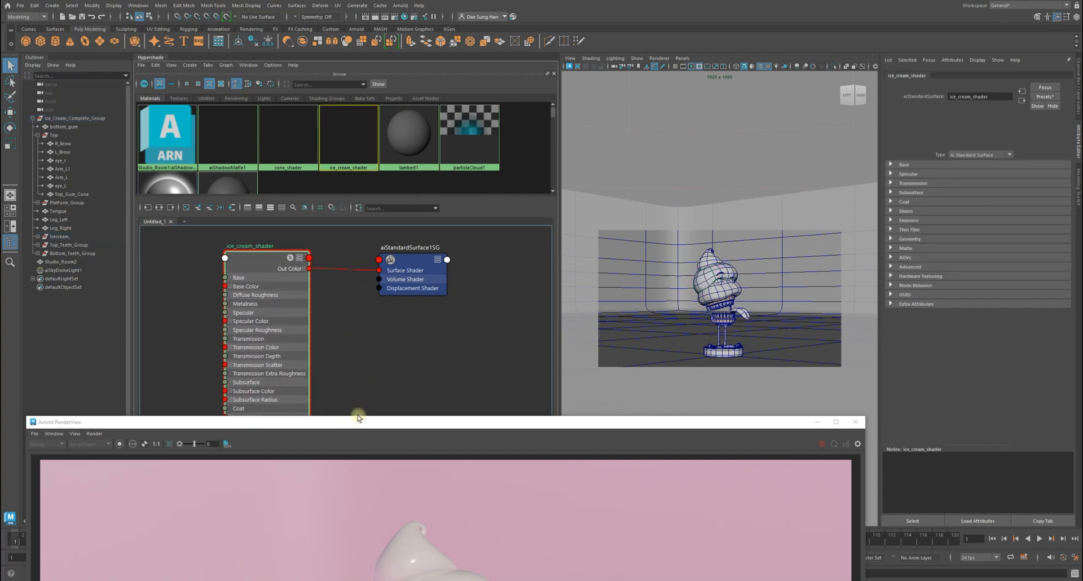
- Enlarge the Hypershade's material browser and load the aiShadowMatte1 attributes beside the render view
drag(351, 422, 357, 36)
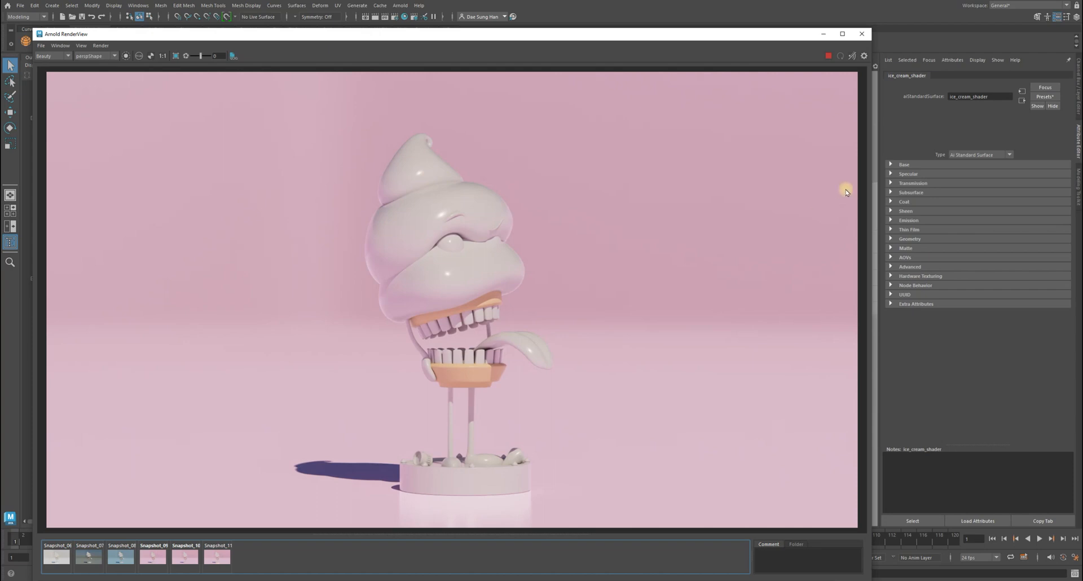
drag(217, 35, 212, 292)
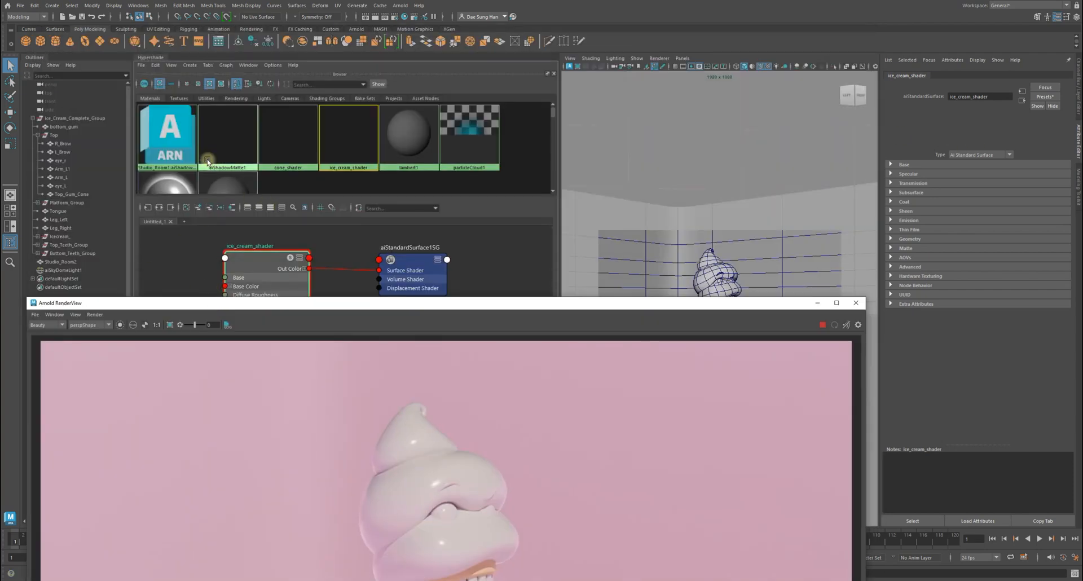
drag(228, 199, 221, 250)
click(328, 199)
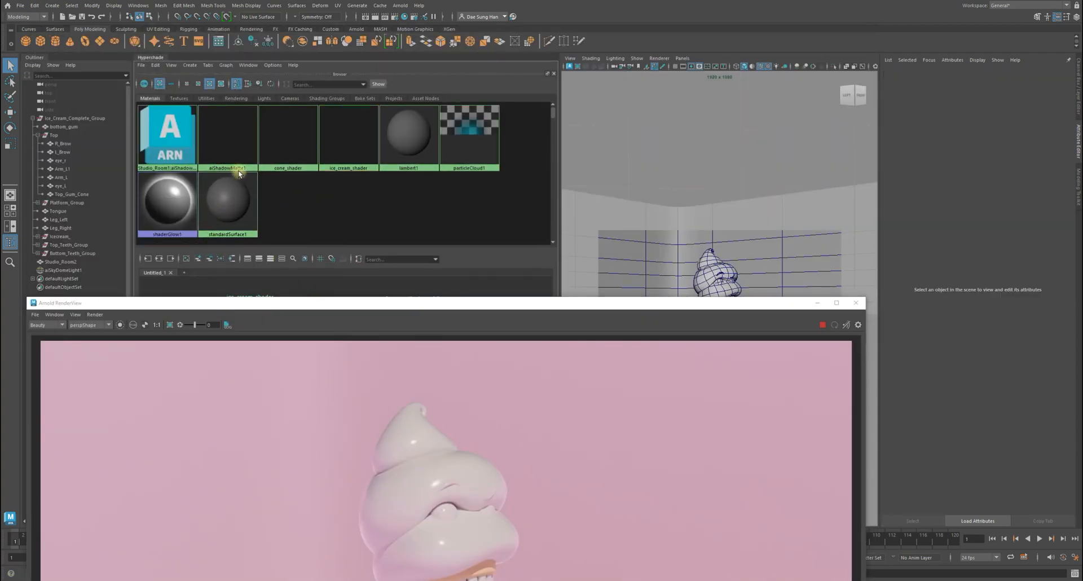
click(235, 139)
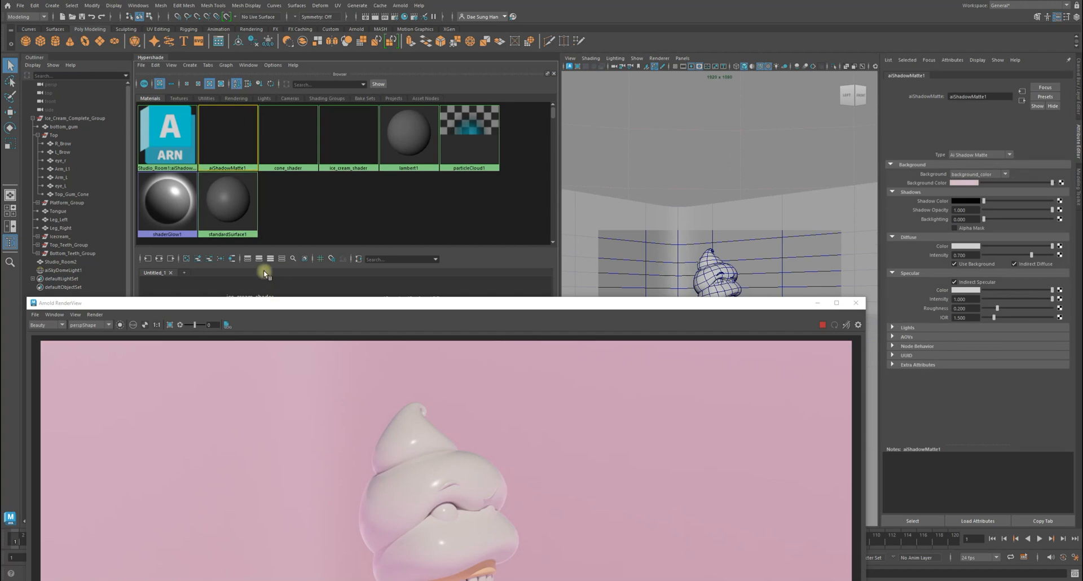
drag(282, 304, 281, 49)
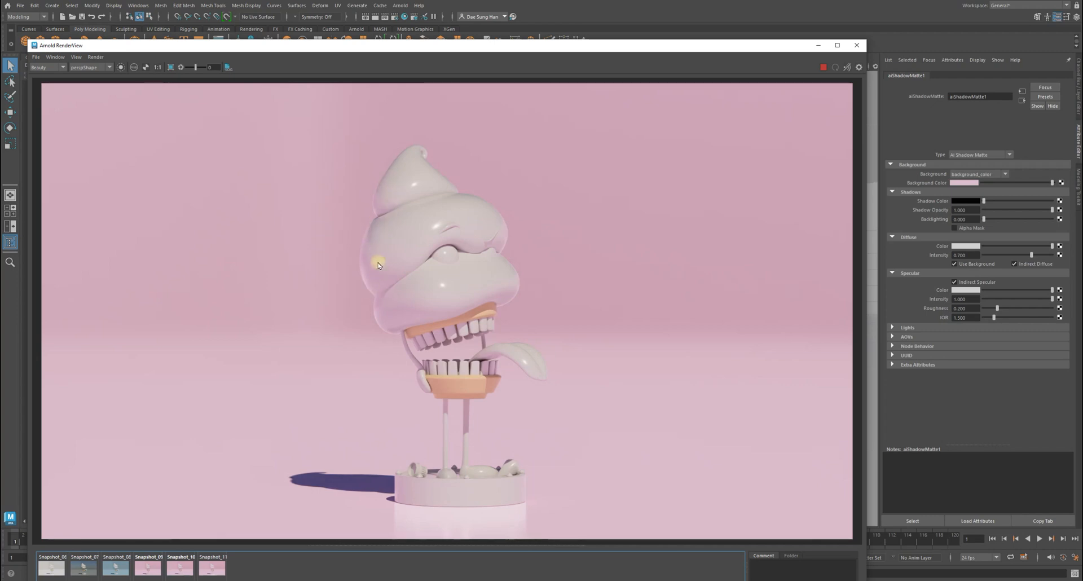
- Toggle between Snapshot_10 and the live render to compare the shading, and reposition the render window to show it whole
click(180, 570)
click(181, 570)
click(181, 570)
click(181, 570)
click(186, 569)
click(186, 570)
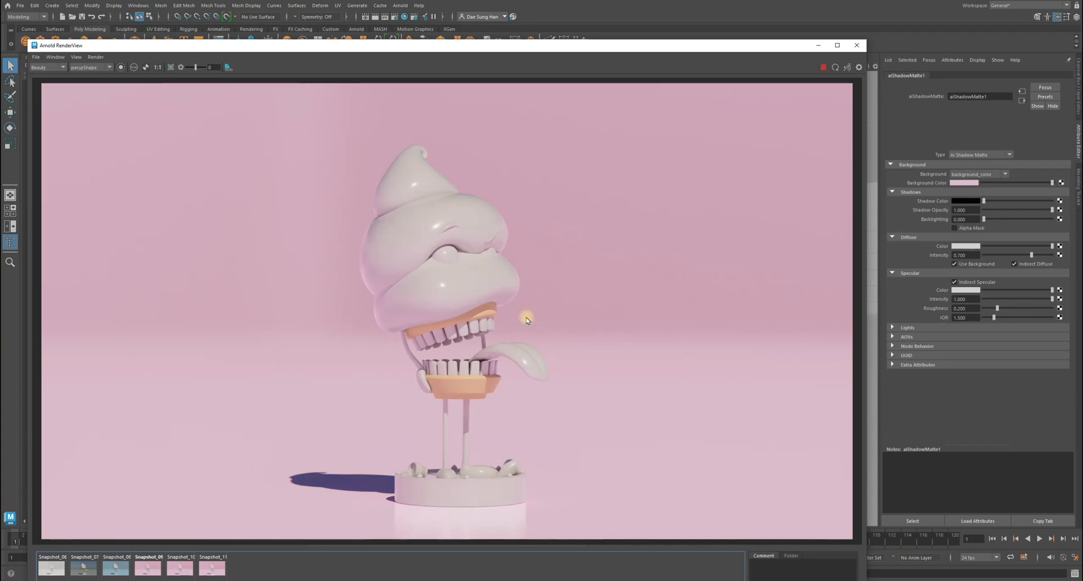
drag(127, 46, 124, 11)
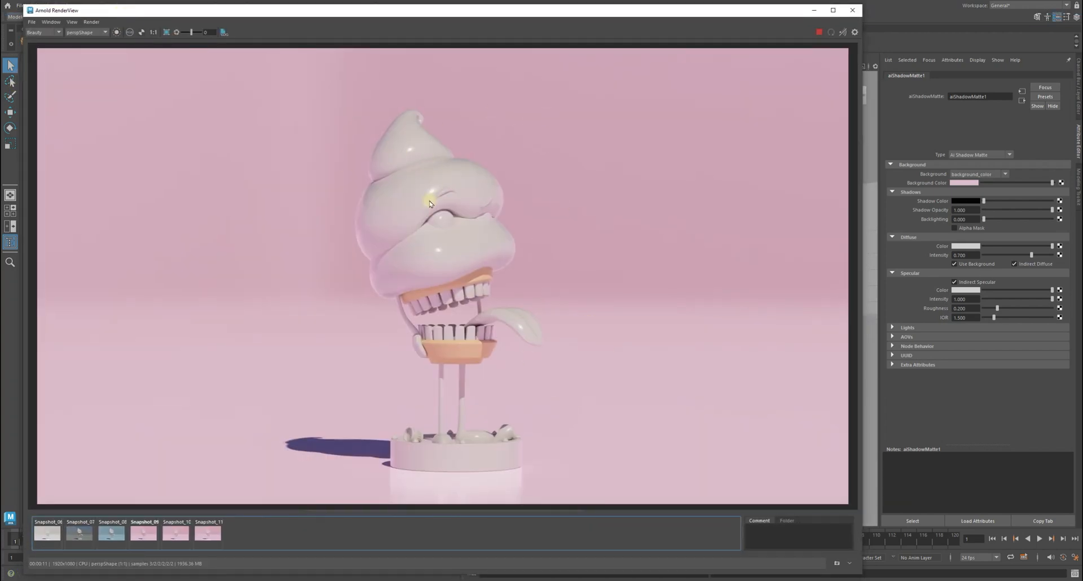
- Compare Snapshot_09, Snapshot_10 and Snapshot_11, examining the shaded edge of the character's swirled head
click(153, 533)
click(171, 533)
click(207, 533)
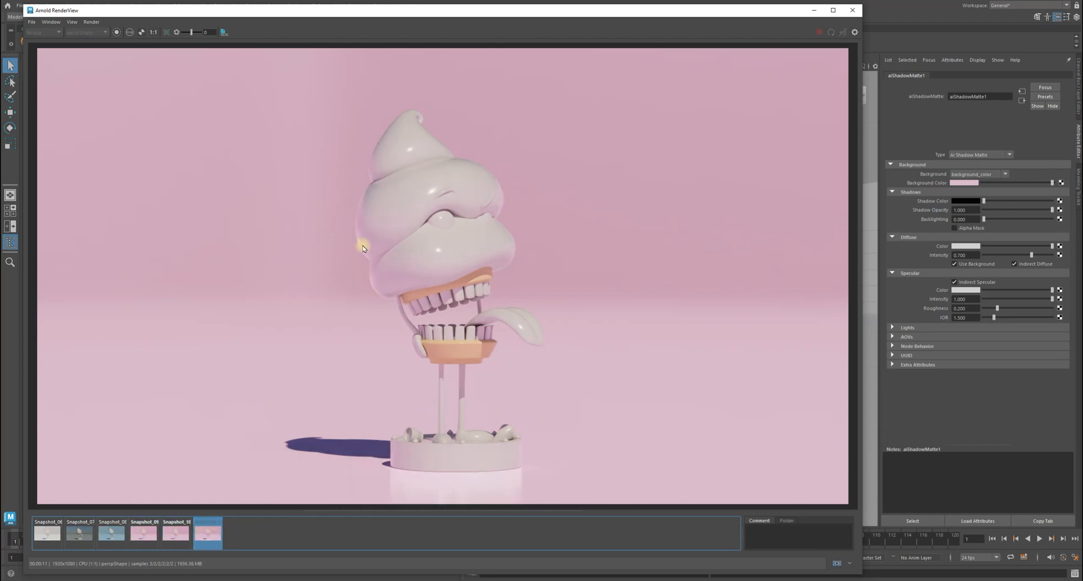
click(174, 528)
click(207, 533)
- Review the background type options of aiShadowMatte1, and view Snapshot_09, Snapshot_10 and Snapshot_11 in sequence against its diffuse and specular settings
click(1011, 432)
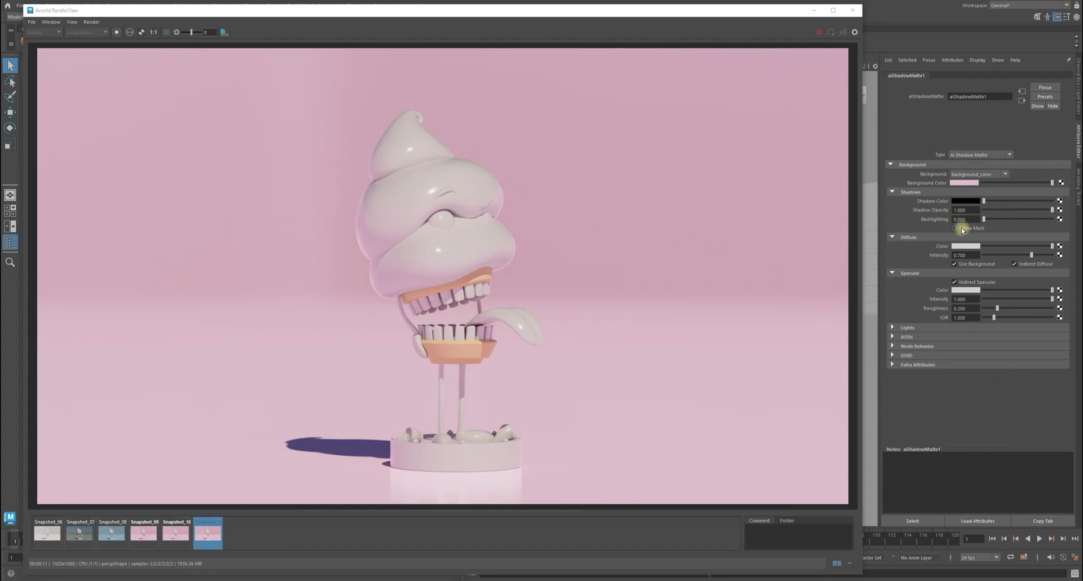
click(981, 174)
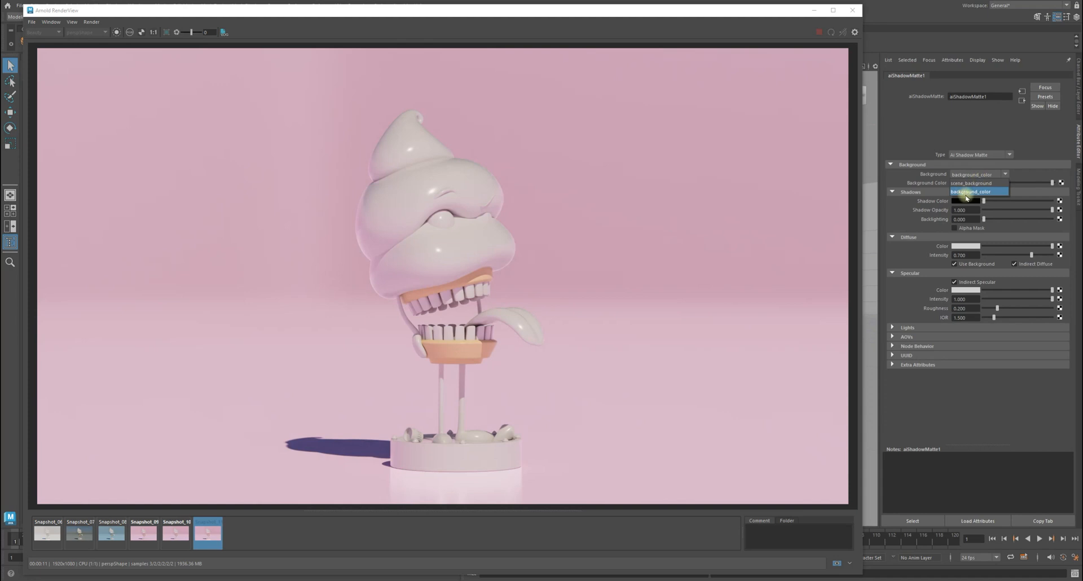
click(985, 414)
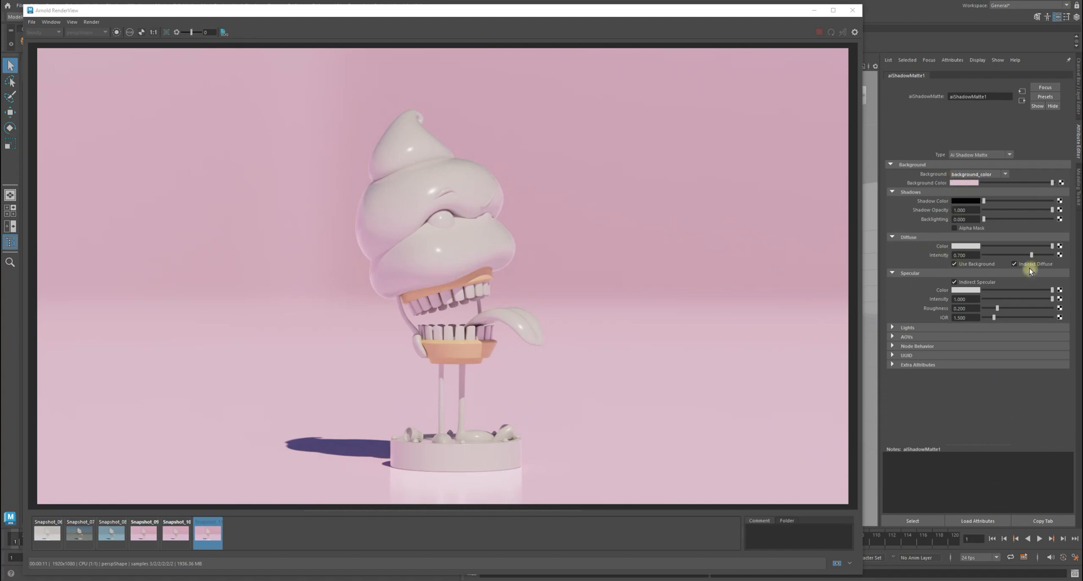
click(144, 534)
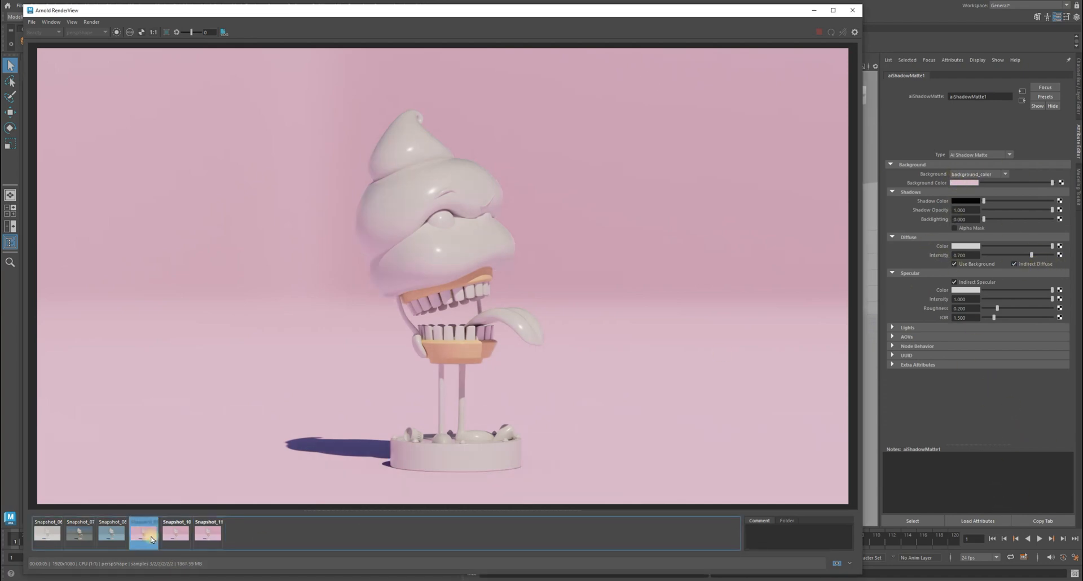
click(177, 535)
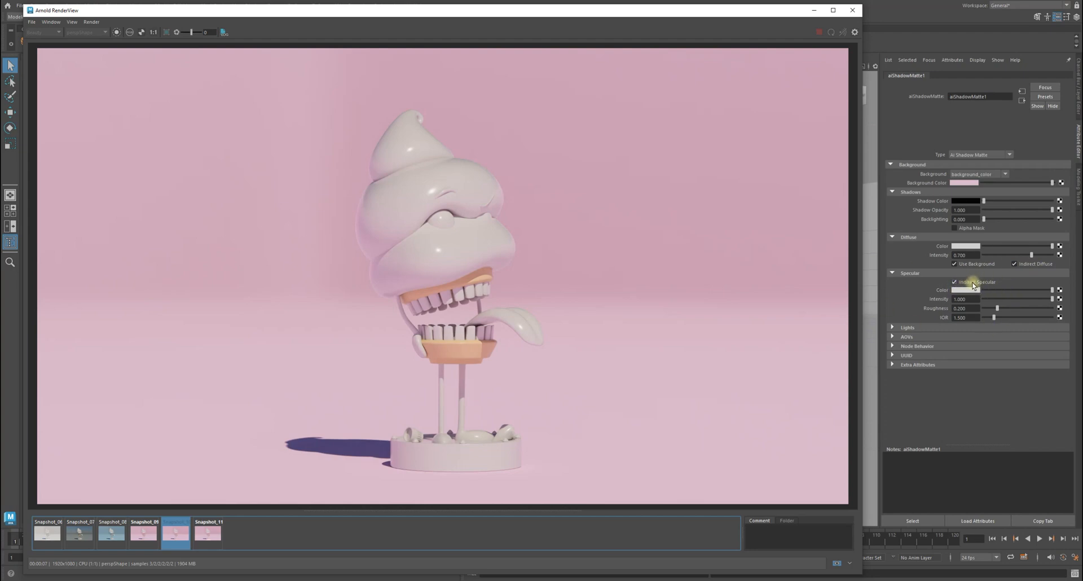
click(204, 531)
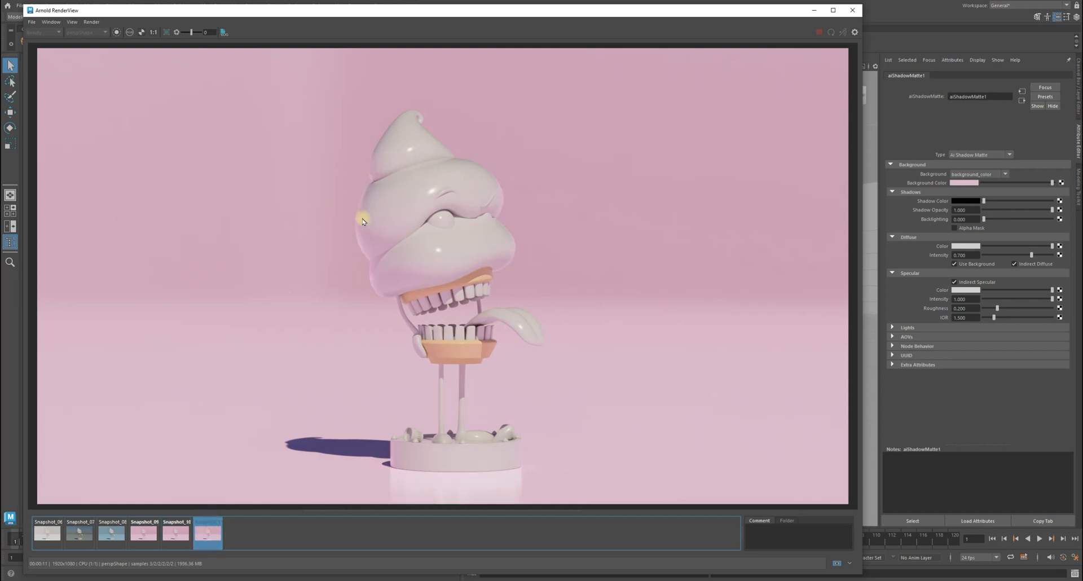
- Compare Snapshot_10 with Snapshot_11, examine the character's head up close, and return to the full-frame live render
click(176, 532)
click(207, 532)
scroll(380, 291, up, 2)
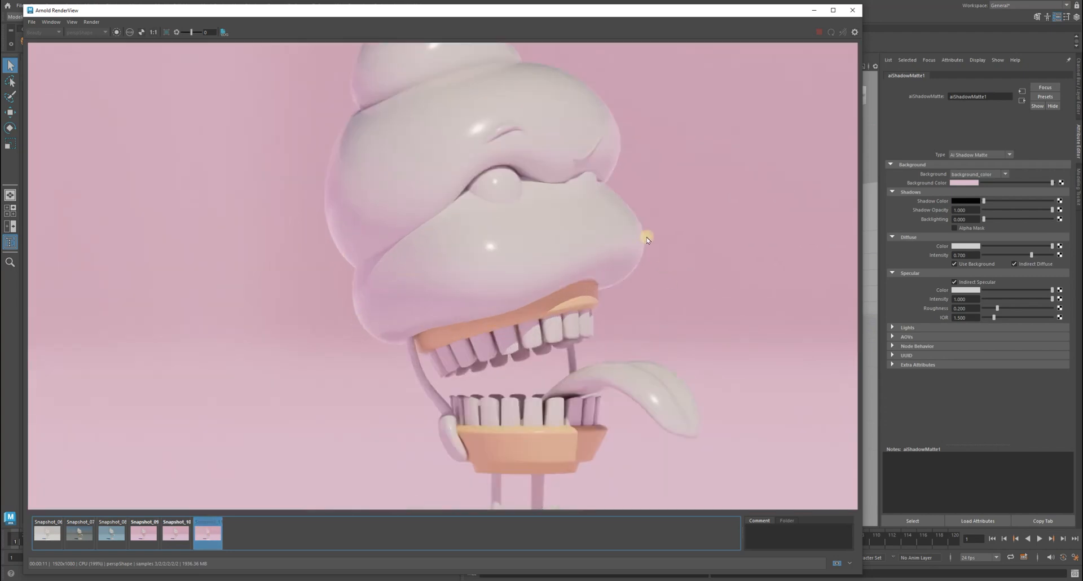
scroll(521, 222, down, 2)
middle_drag(488, 226, 407, 329)
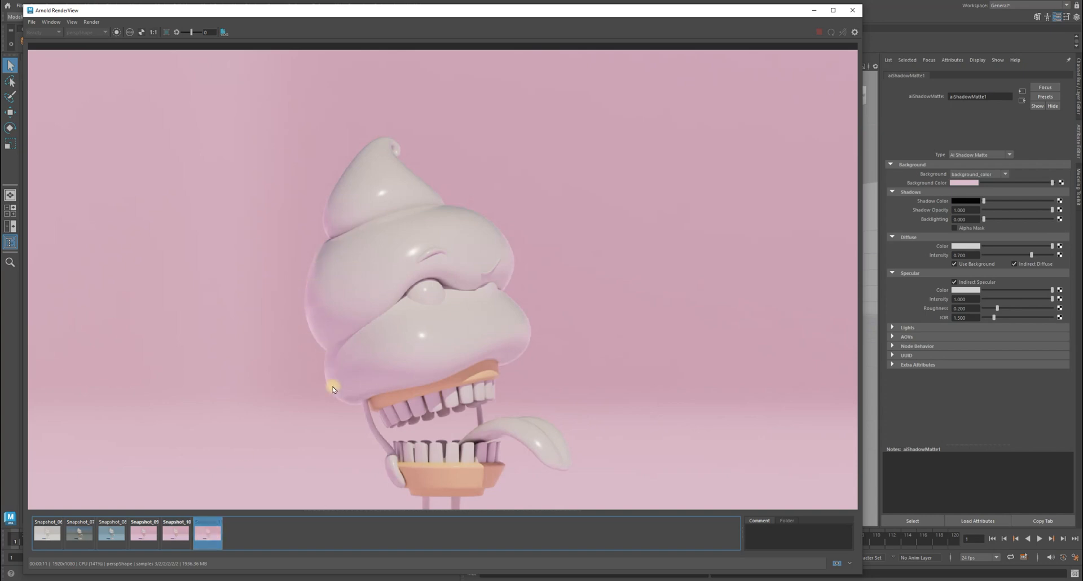
click(298, 531)
click(201, 300)
click(152, 32)
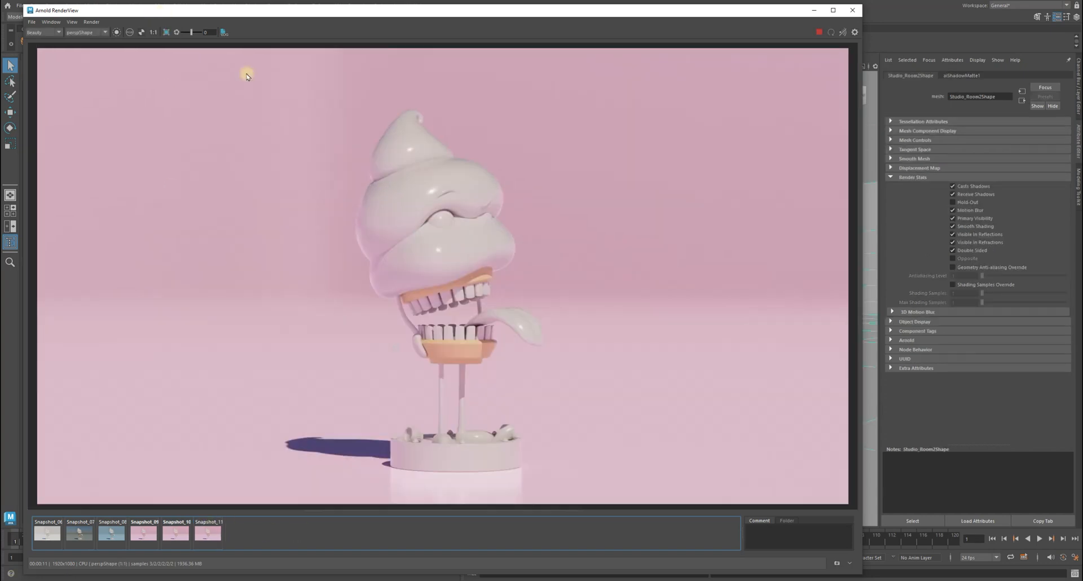
- Clear the node graph in the Hypershade work area and bring the render view back into sight
drag(459, 17, 402, 411)
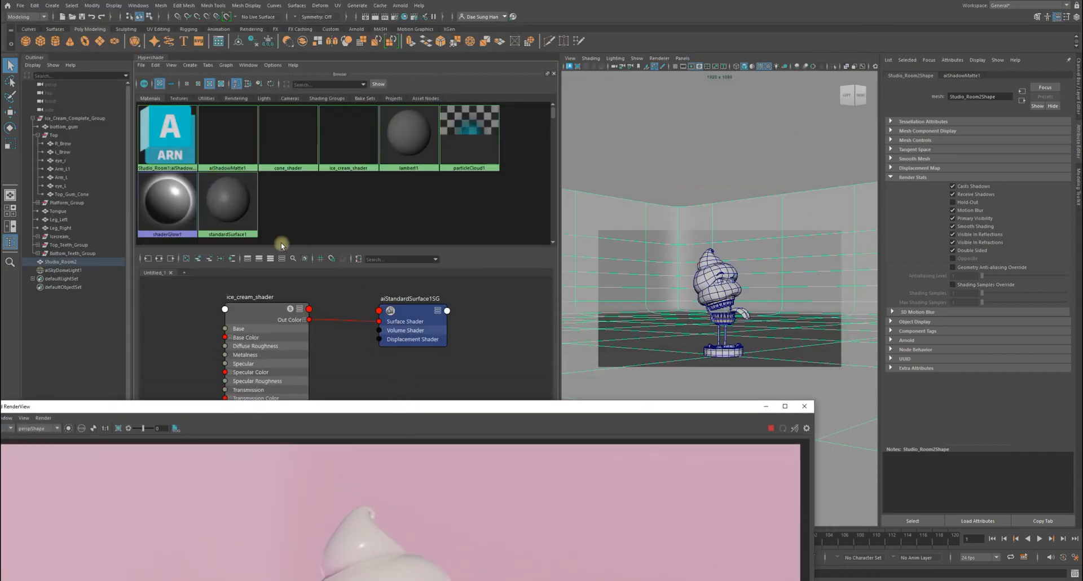
click(186, 259)
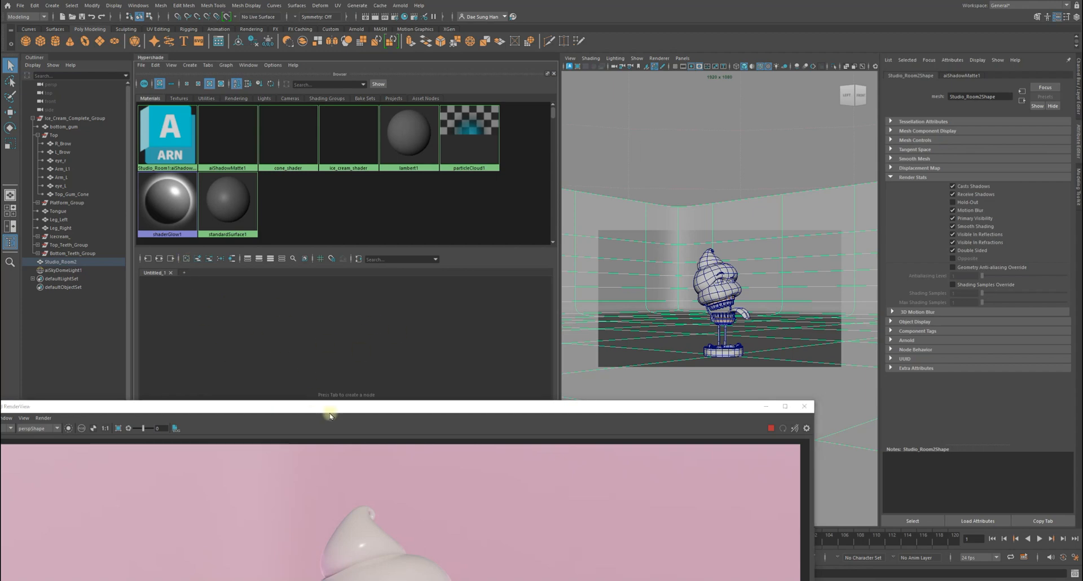
drag(600, 408, 643, 43)
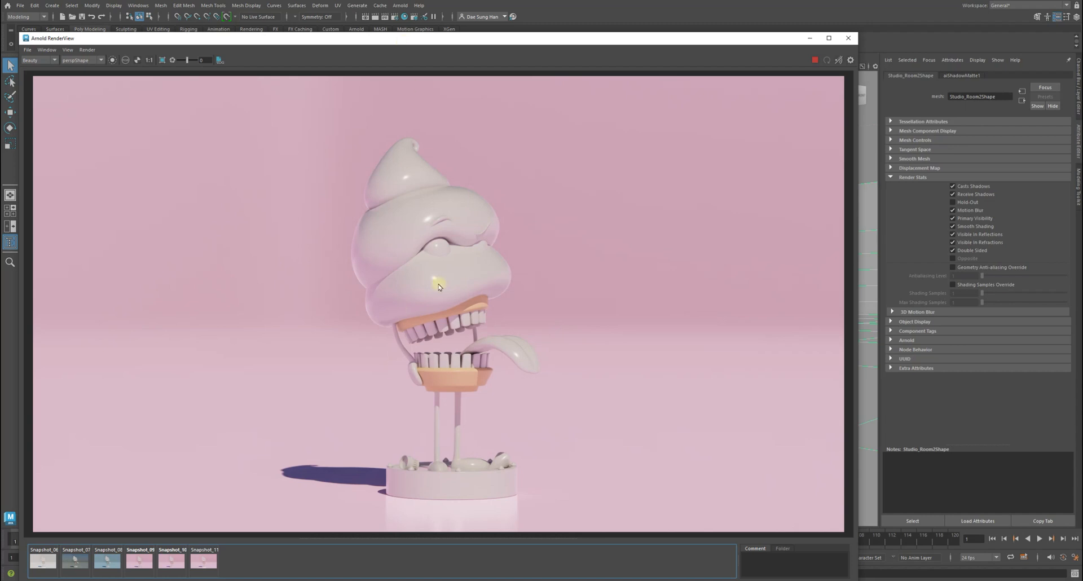
- Examine the highlights and pink bounce shading on the swirled head up close, and check them against Snapshot_10 and Snapshot_11
scroll(435, 278, up, 3)
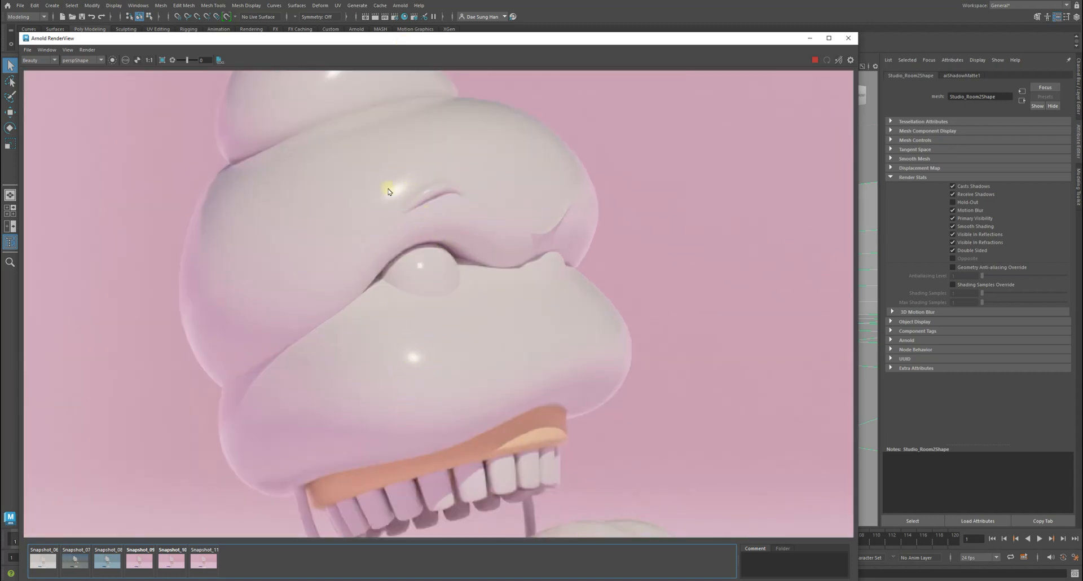
middle_drag(466, 242, 489, 400)
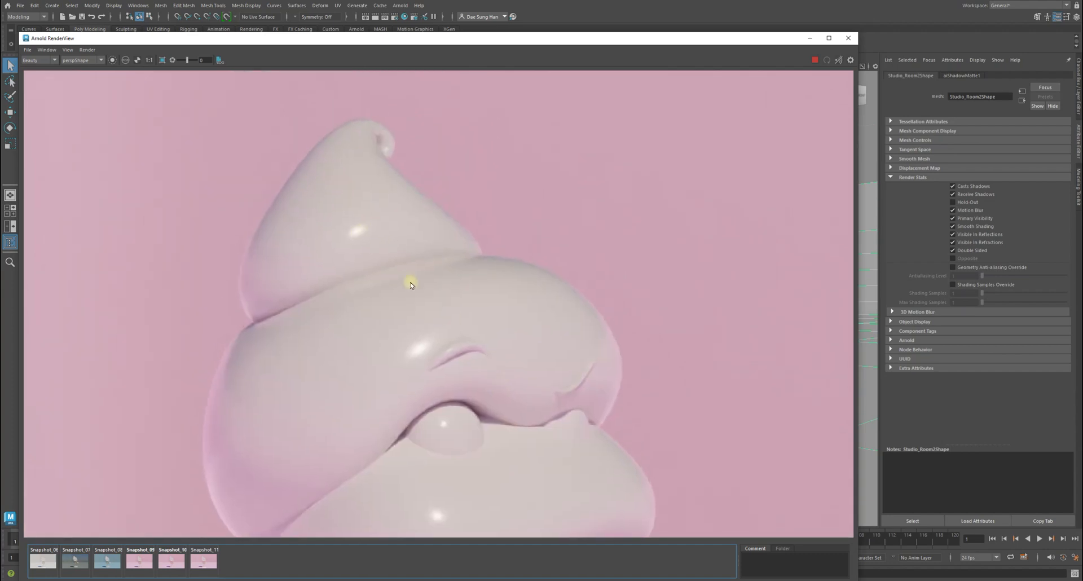
scroll(411, 285, down, 2)
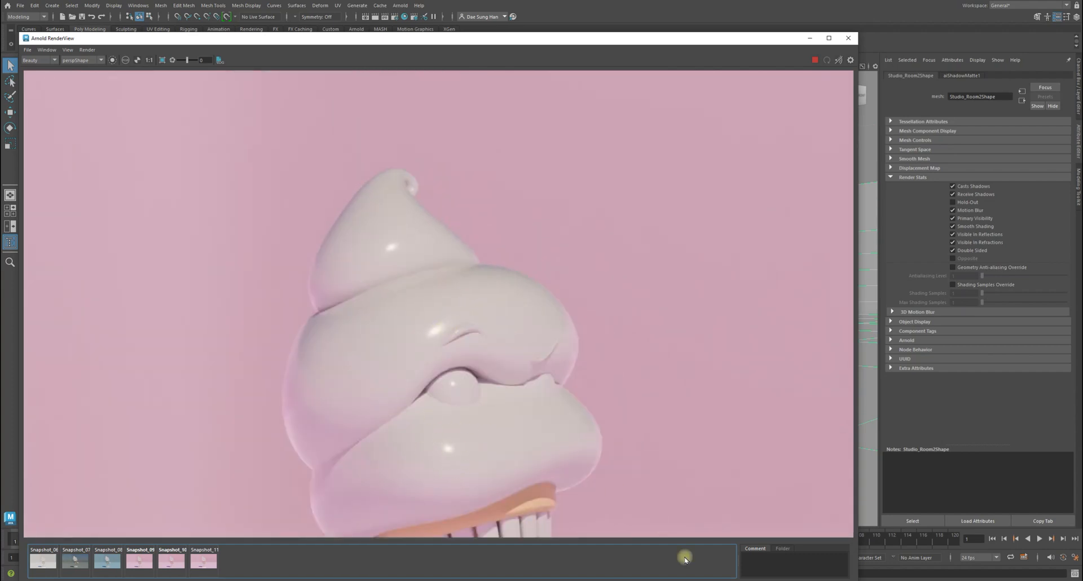
middle_drag(569, 472, 649, 372)
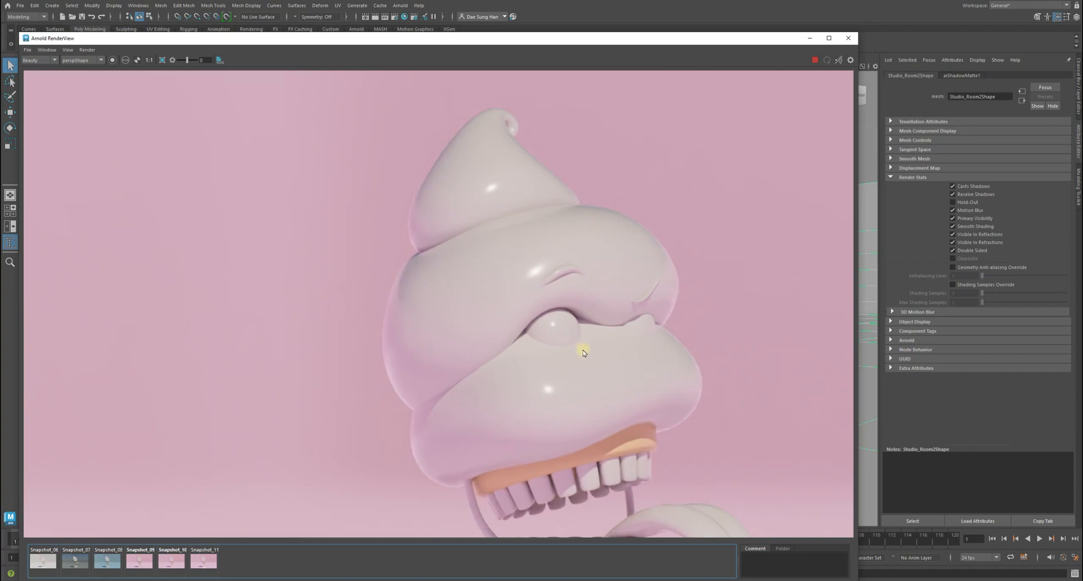
middle_drag(583, 350, 528, 406)
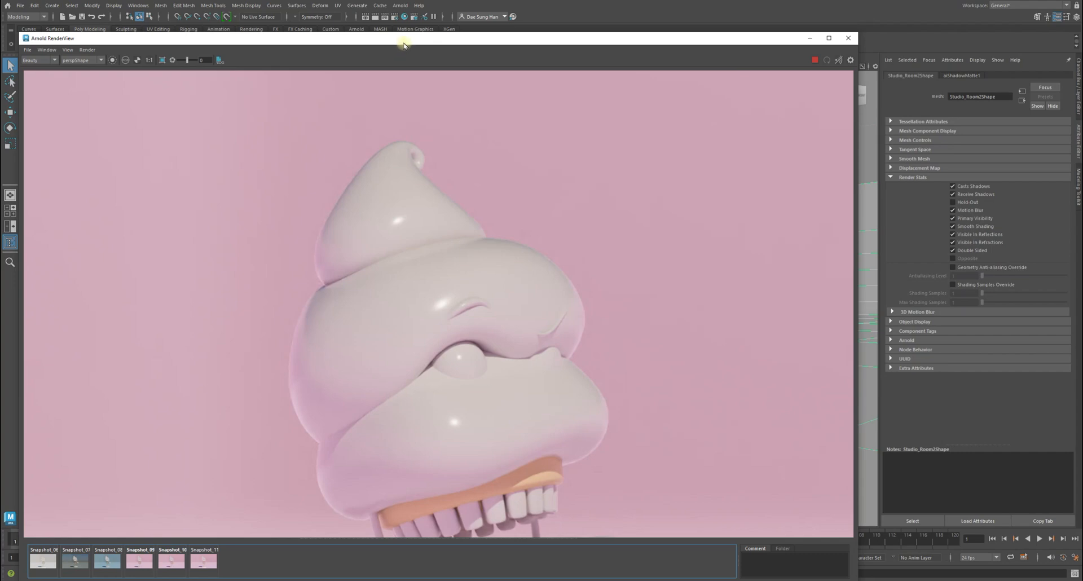
click(177, 557)
click(201, 561)
click(201, 560)
- Move the render window off the workspace, and graph the material network of the ice cream's top swirl in the Hypershade
drag(427, 42, 1082, 74)
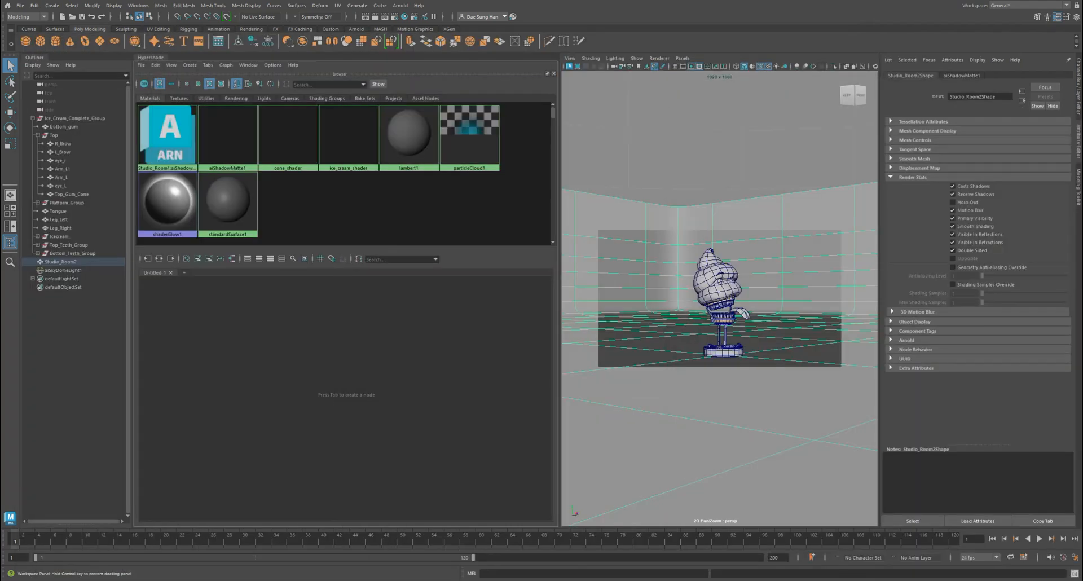
click(457, 337)
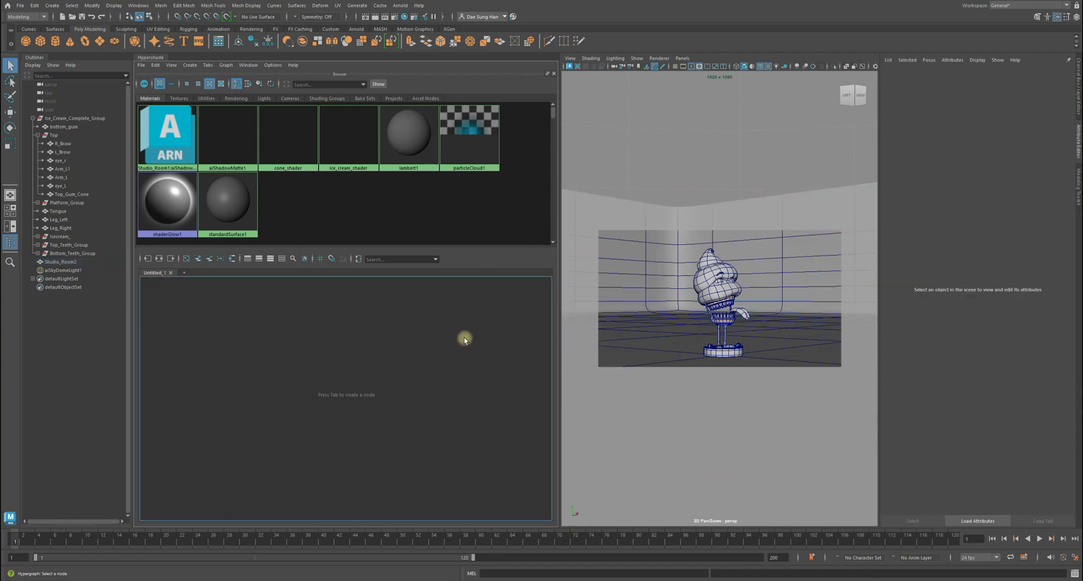
click(710, 277)
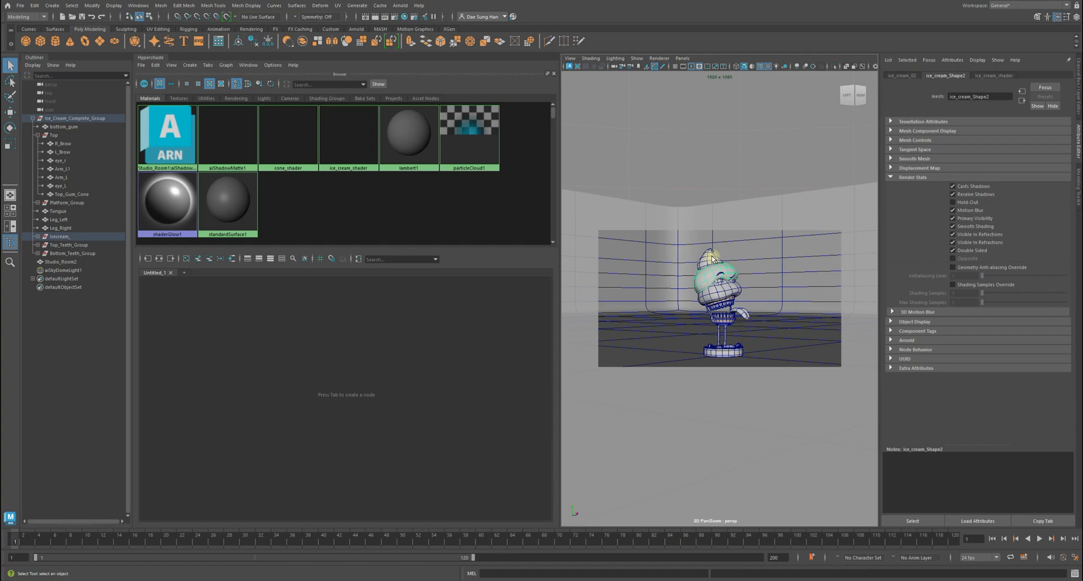
click(707, 260)
click(710, 260)
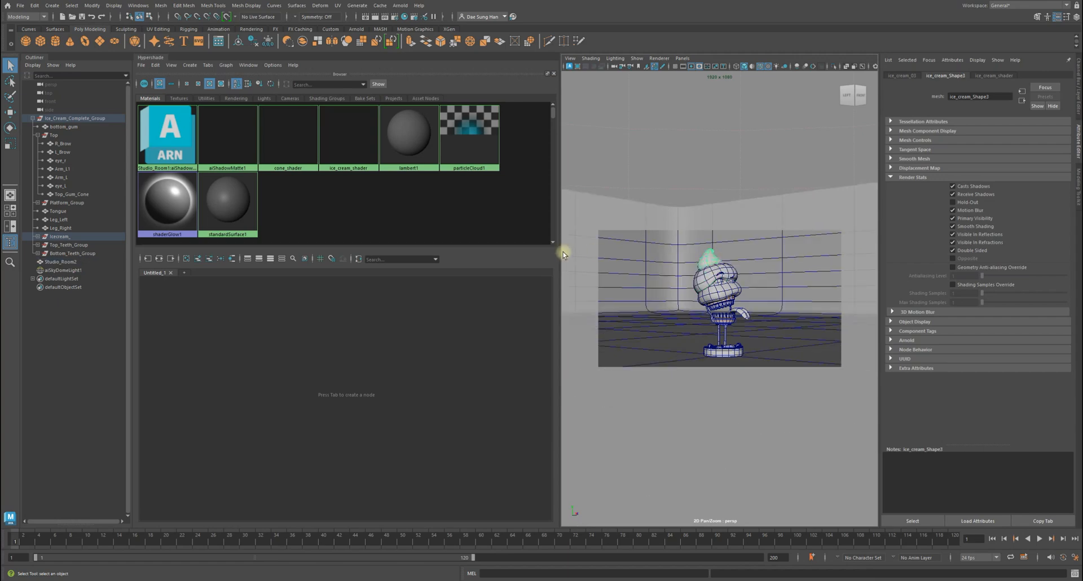
click(232, 261)
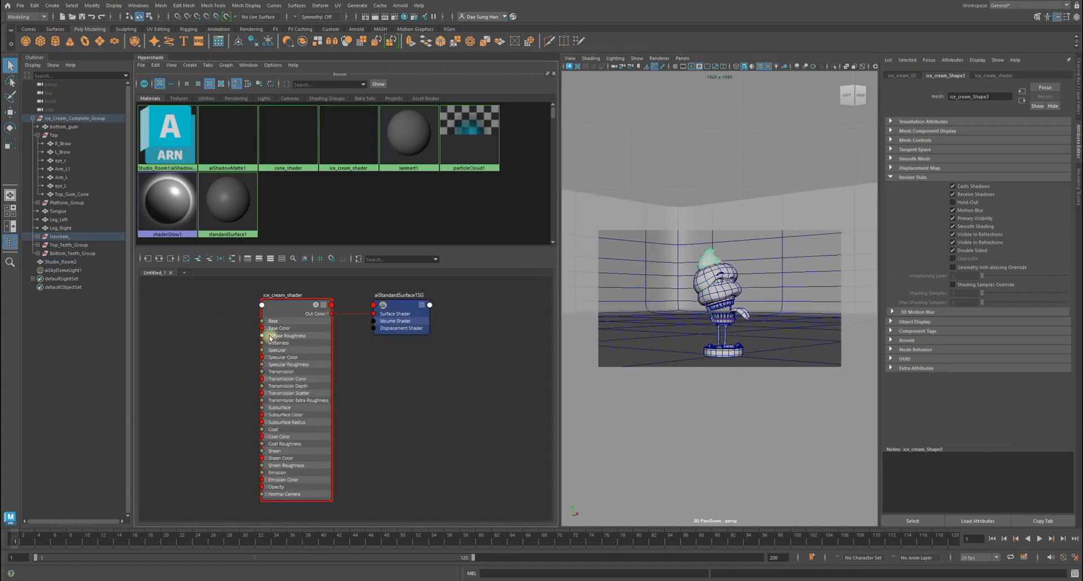
- Shift the ice_cream_shader and aiStandardSurface1SG nodes aside to free space in the graph, and clear the selection
drag(276, 310, 202, 306)
drag(382, 305, 303, 304)
click(353, 378)
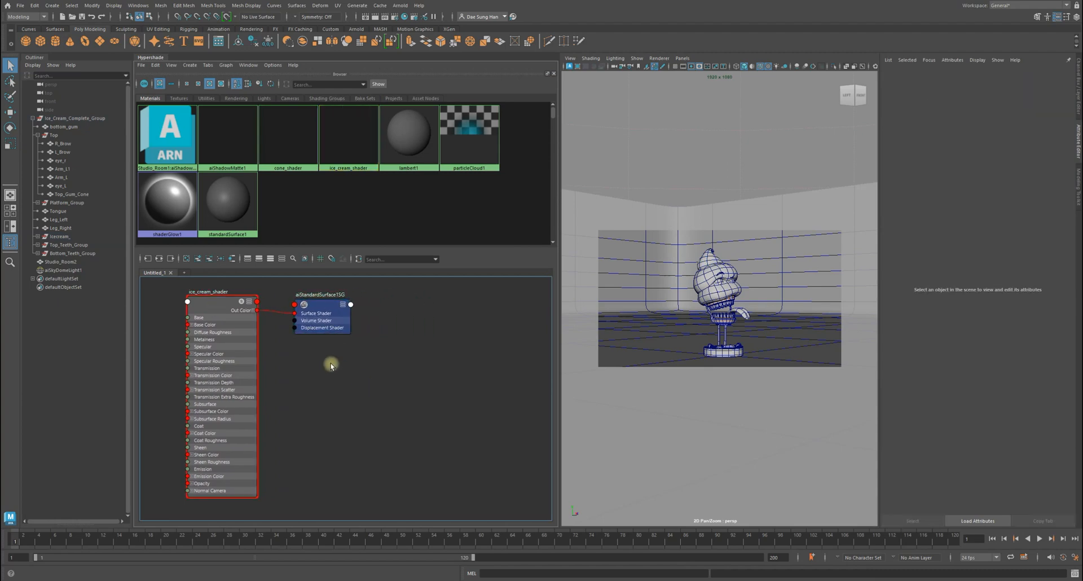
- Rename the ice_cream_shader node as ice_cream_vanilla_shader
click(227, 301)
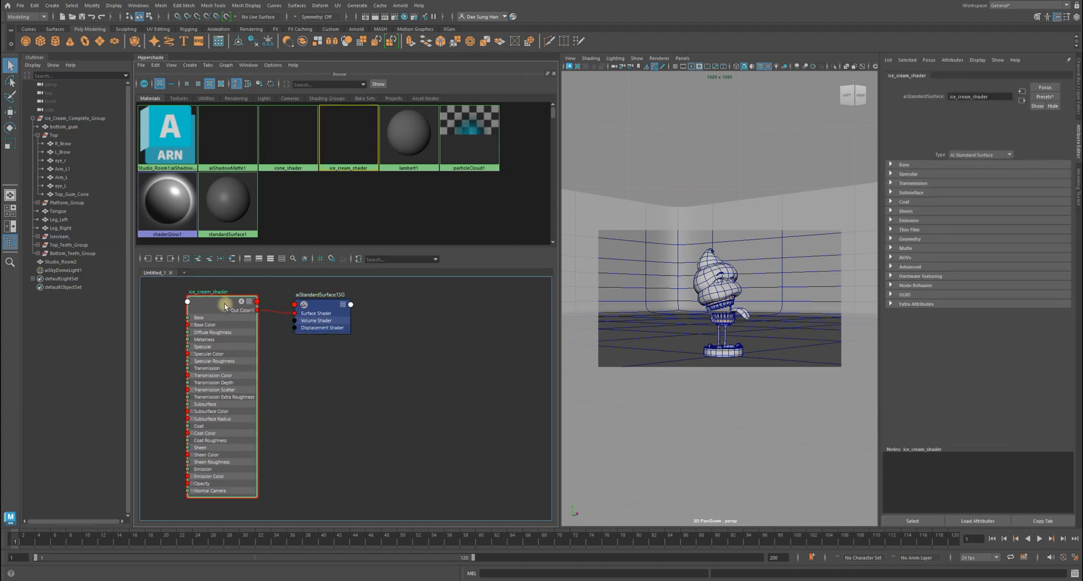
double_click(214, 292)
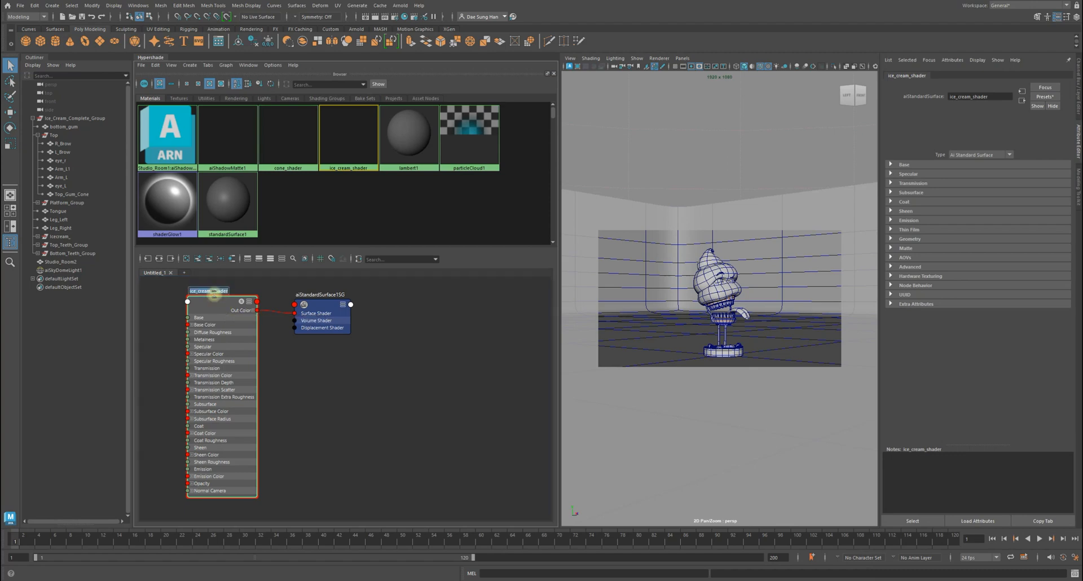
click(322, 326)
click(212, 304)
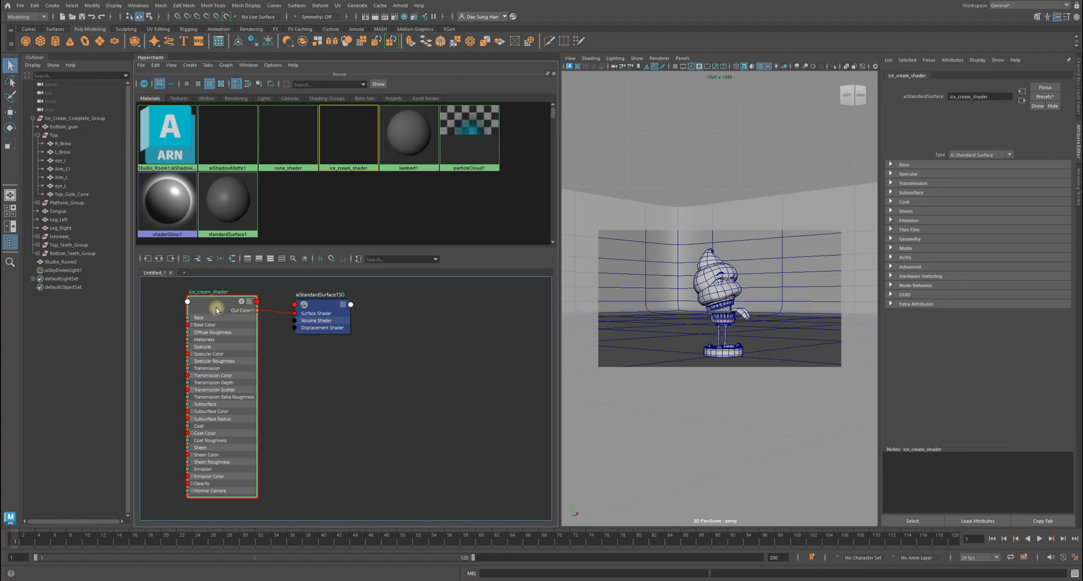
double_click(213, 300)
click(211, 293)
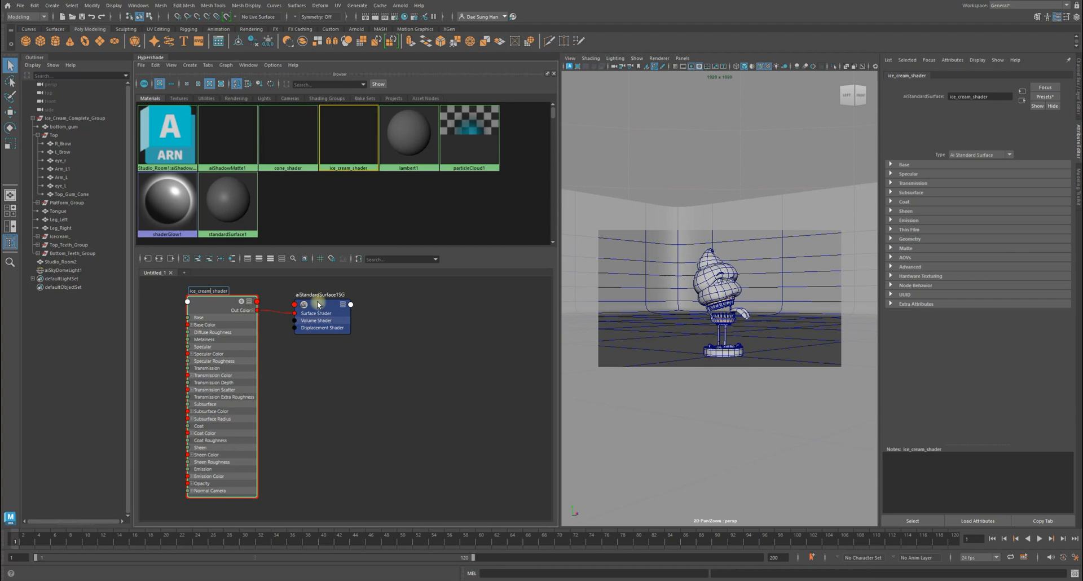
text(vanilla)
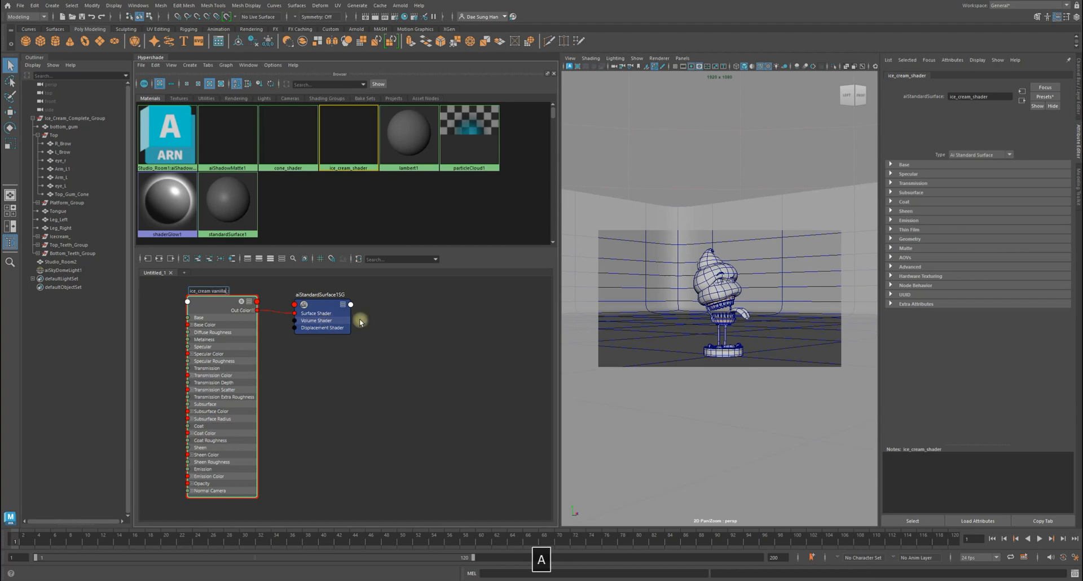
key(Return)
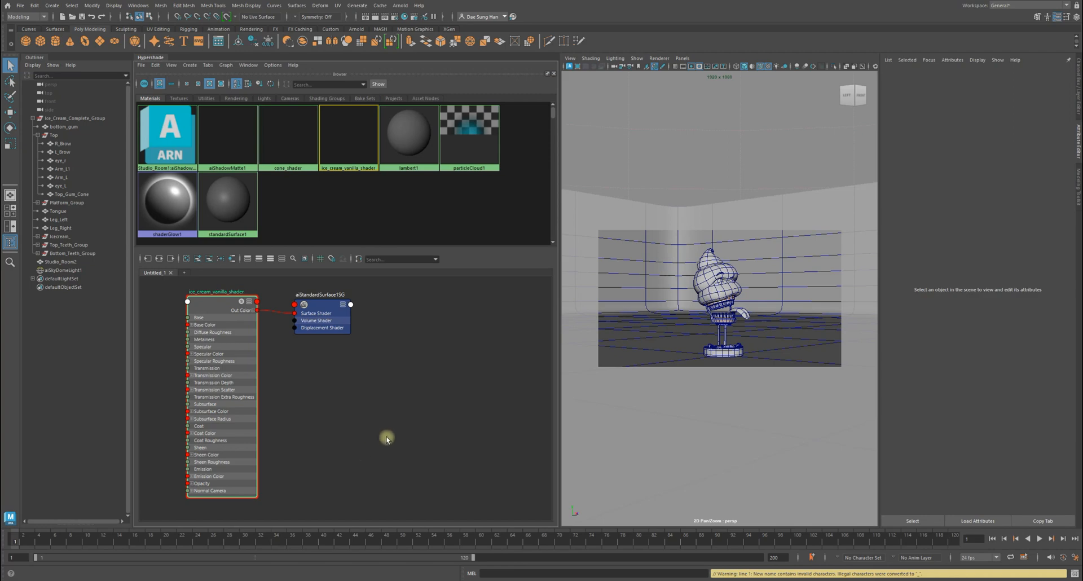
- Duplicate the ice_cream_vanilla_shader node and place the copy in free space beside the aiStandardSurface1SG node
mouse_move(210, 303)
mouse_down()
mouse_move(191, 316)
mouse_move(201, 319)
mouse_up()
key(ctrl+d)
drag(455, 301, 433, 338)
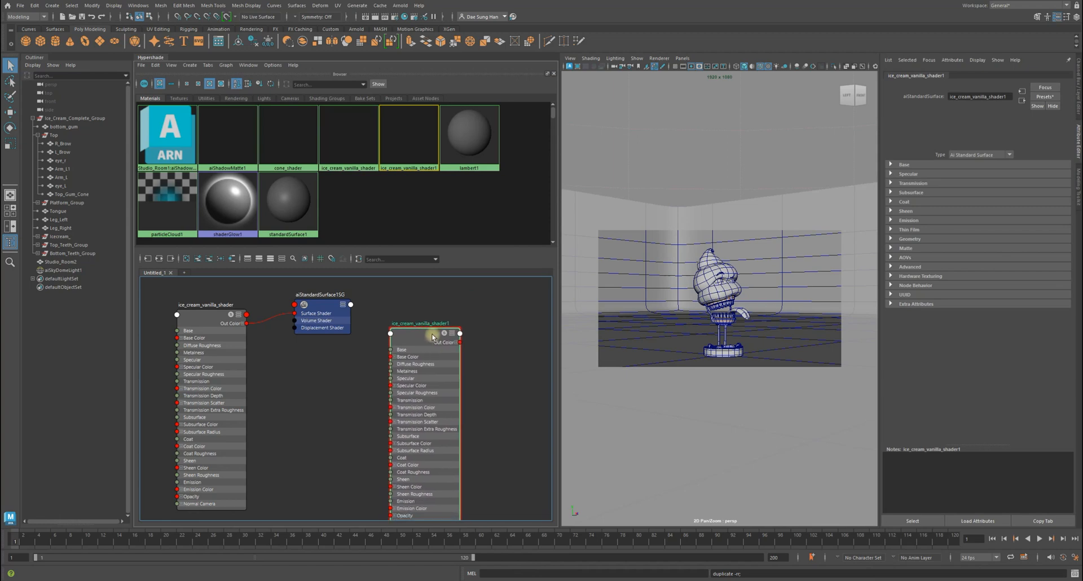
- Rename the duplicated shader as ice_cream_chocolate_shader
double_click(429, 323)
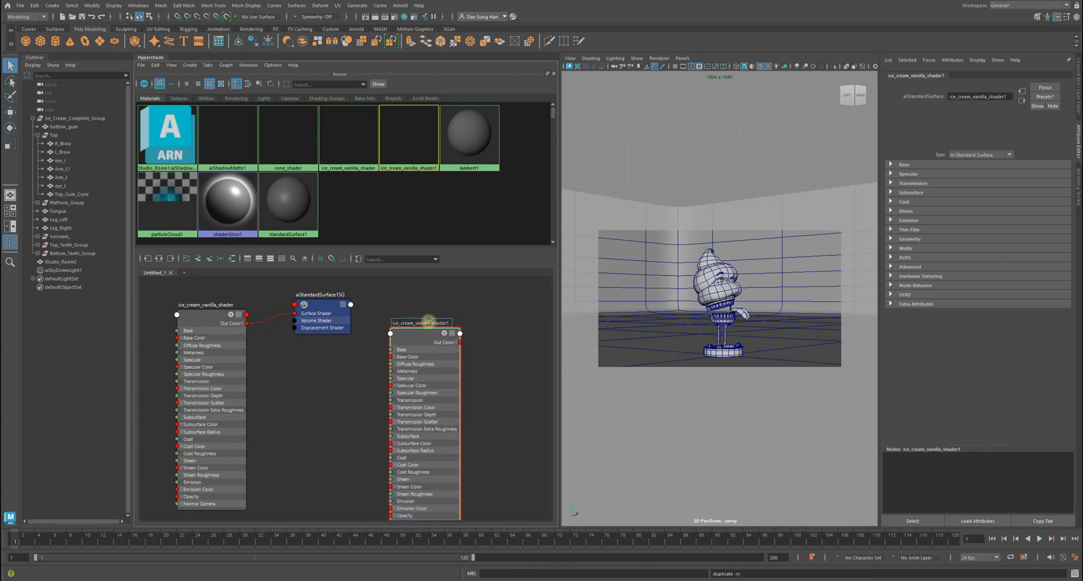
key(BackSpace)
key(BackSpace)
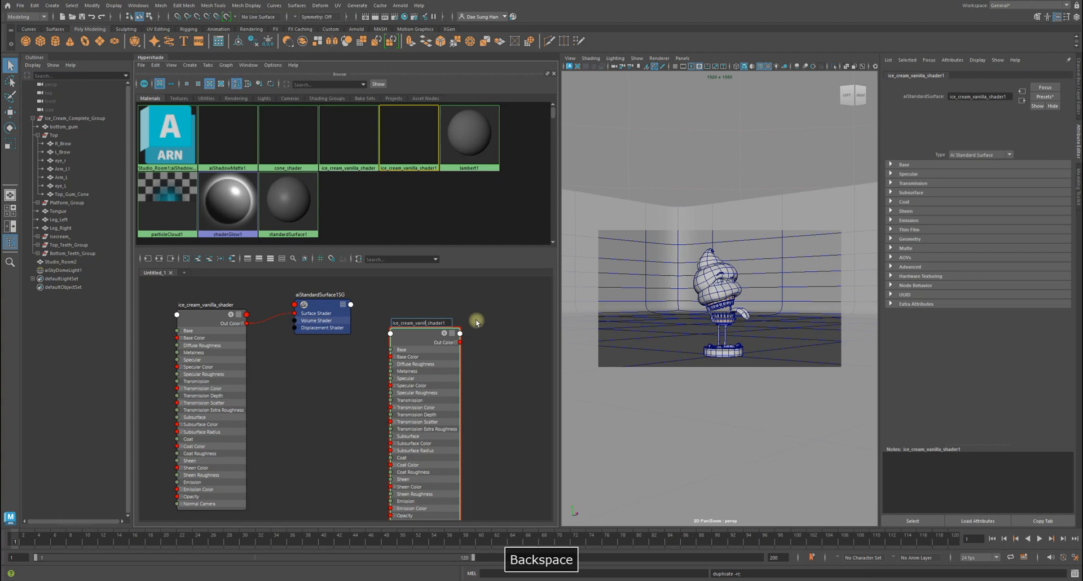
key(BackSpace)
text(ch)
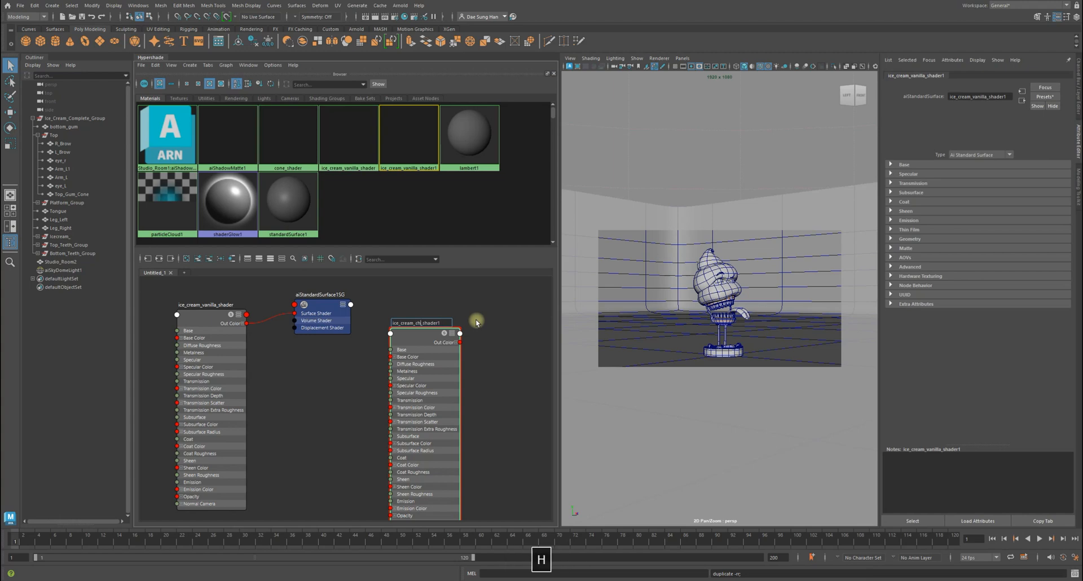
text(ocolate)
key(Right)
key(BackSpace)
key(Return)
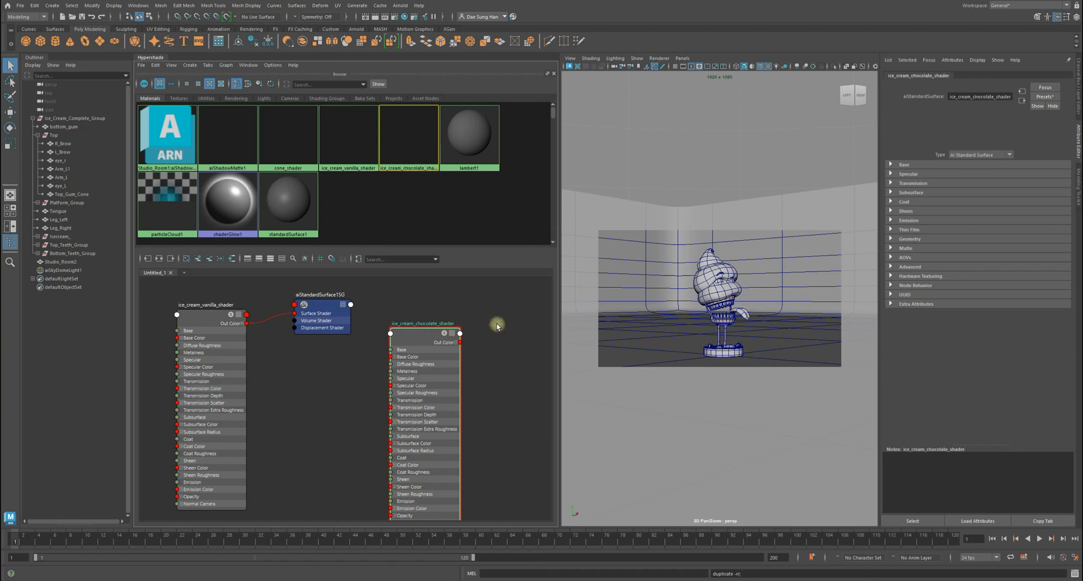
- Assign ice_cream_chocolate_shader to the middle swirl of the ice cream, and shift its node nearer to its shading group
click(703, 286)
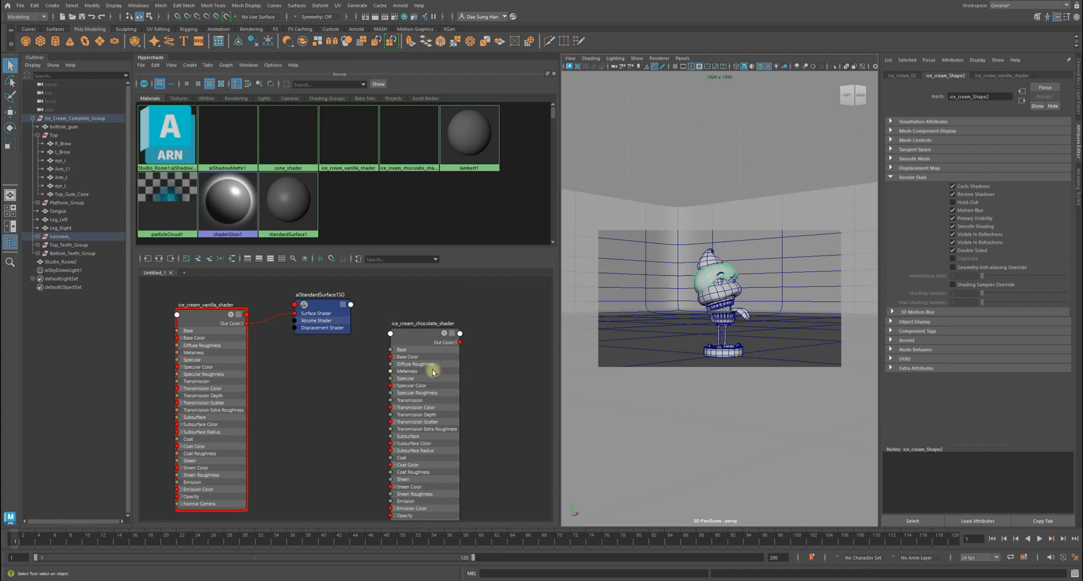
right_click(410, 335)
right_click(426, 338)
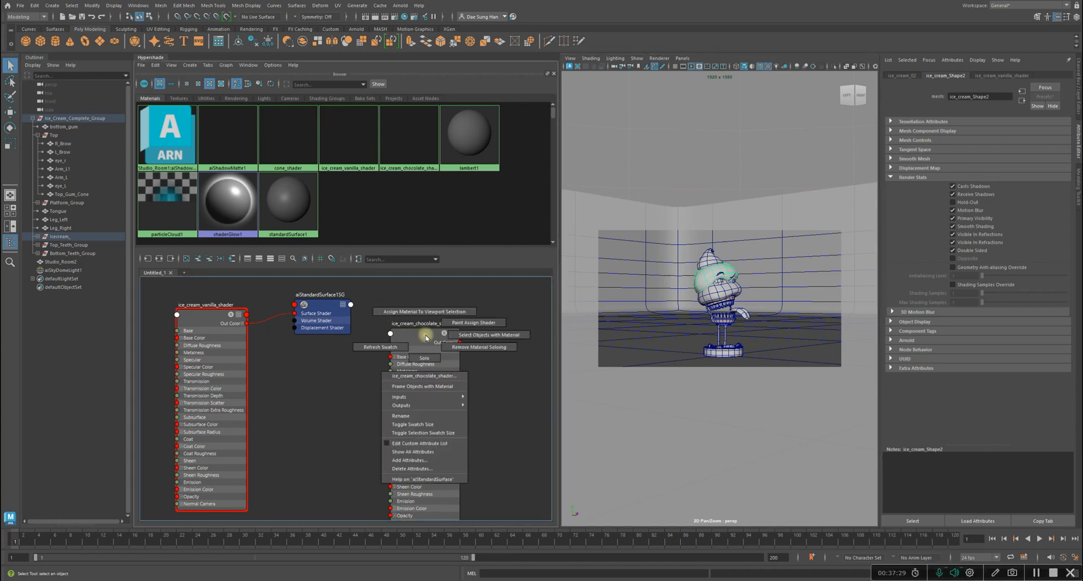
click(406, 312)
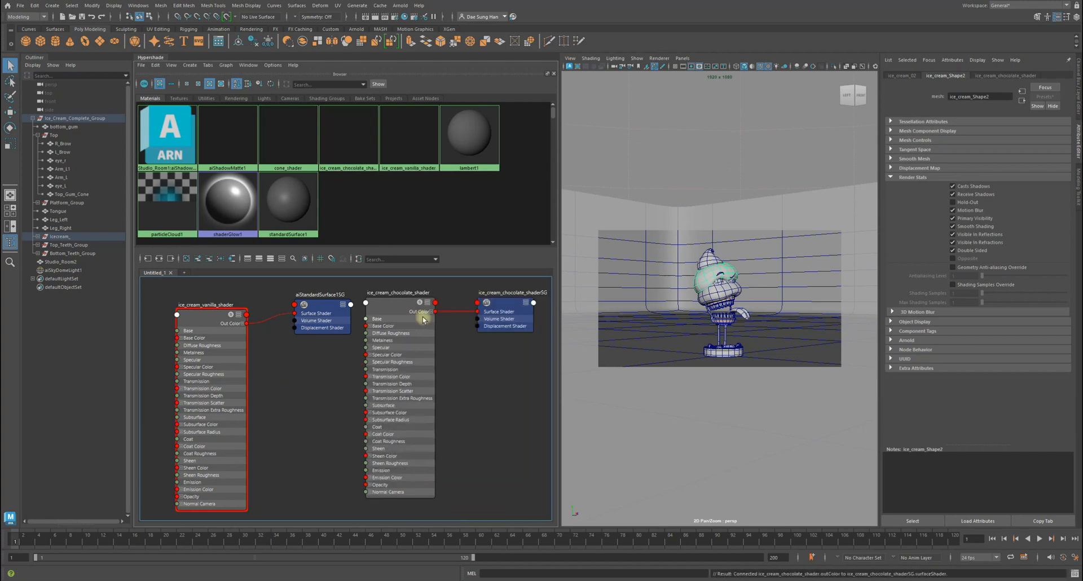
click(522, 375)
drag(404, 314, 407, 314)
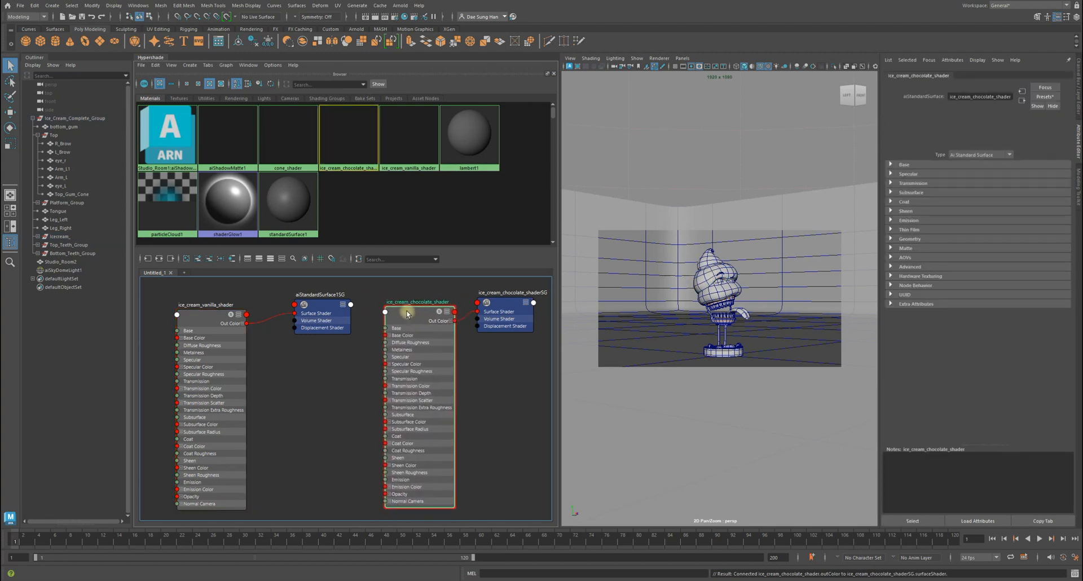
- Select the objects that use ice_cream_chocolate_shader to check its assignment, and clear the selection
right_click(408, 313)
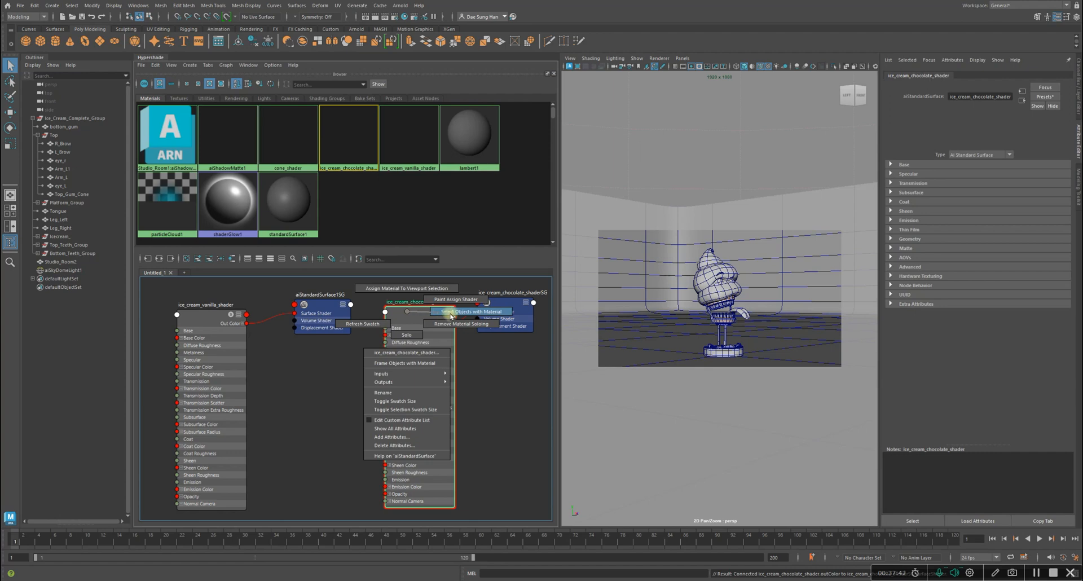
click(451, 316)
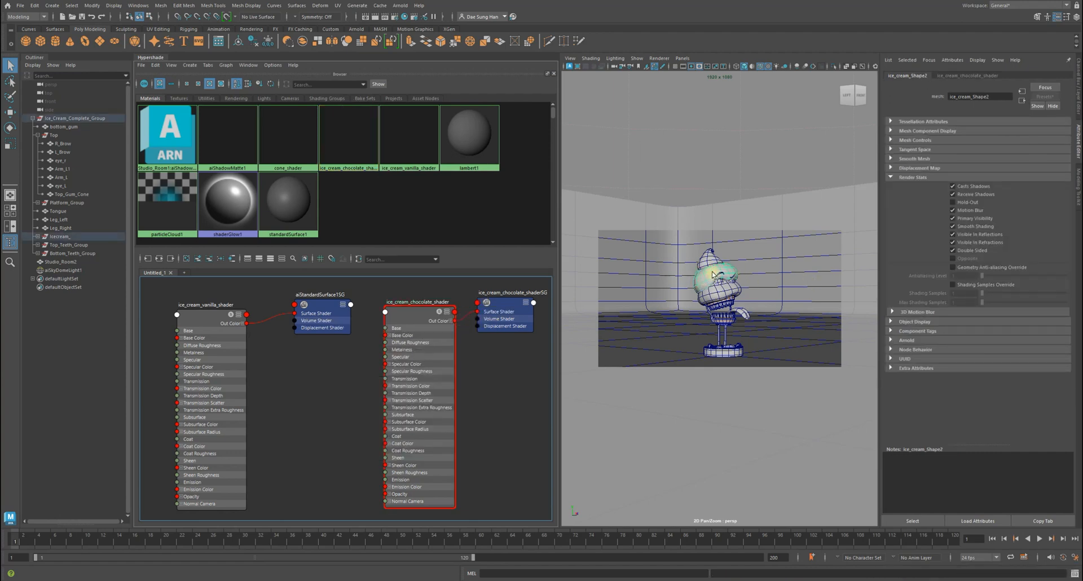
click(519, 371)
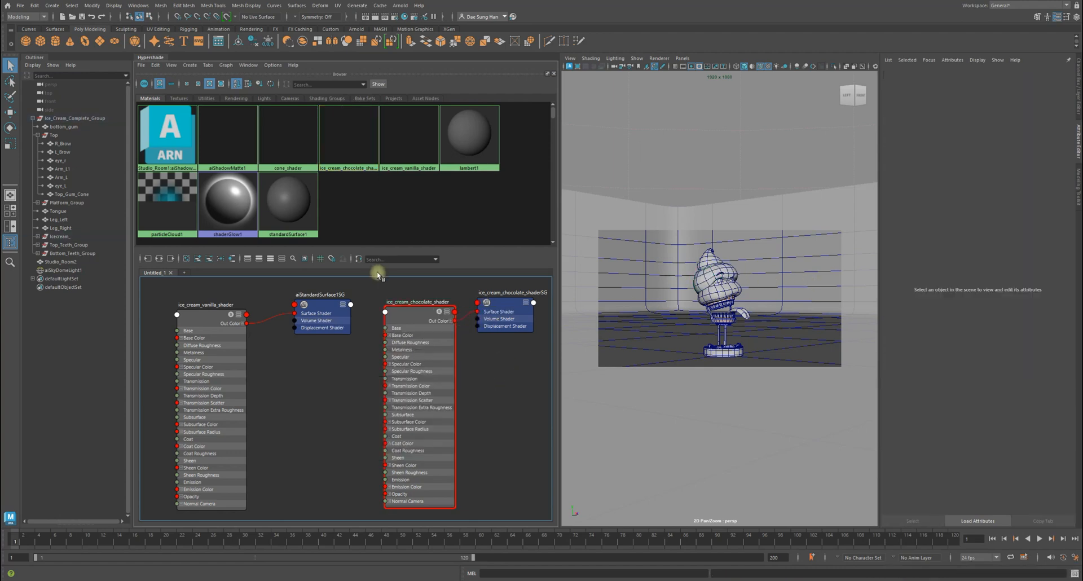
- Adjust the position of the ice_cream_chocolate_shader node and open its Base color for editing
click(401, 315)
mouse_move(402, 316)
mouse_down()
mouse_move(373, 317)
mouse_move(397, 309)
mouse_up()
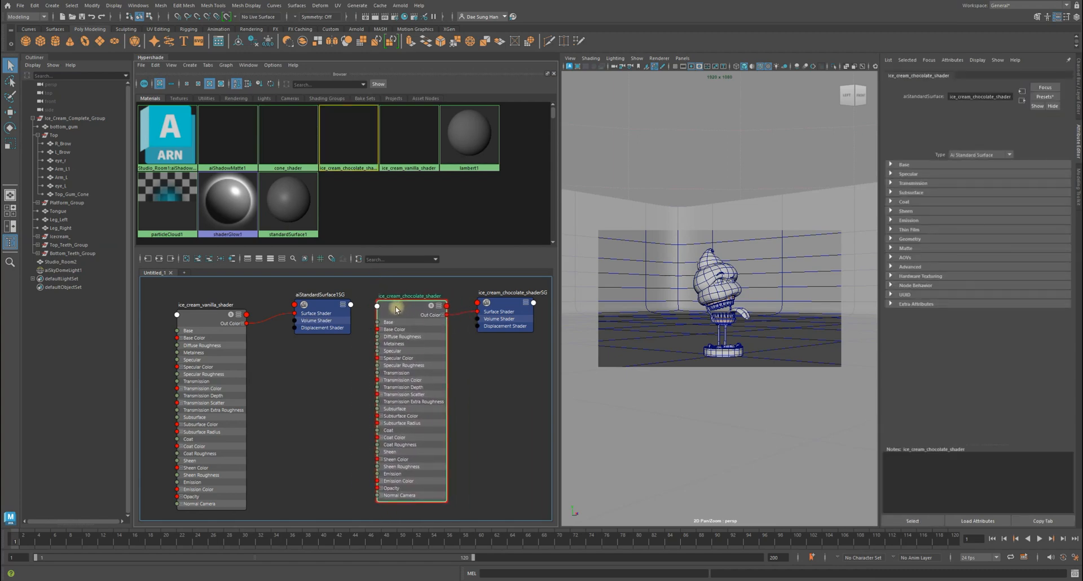
drag(414, 306, 412, 307)
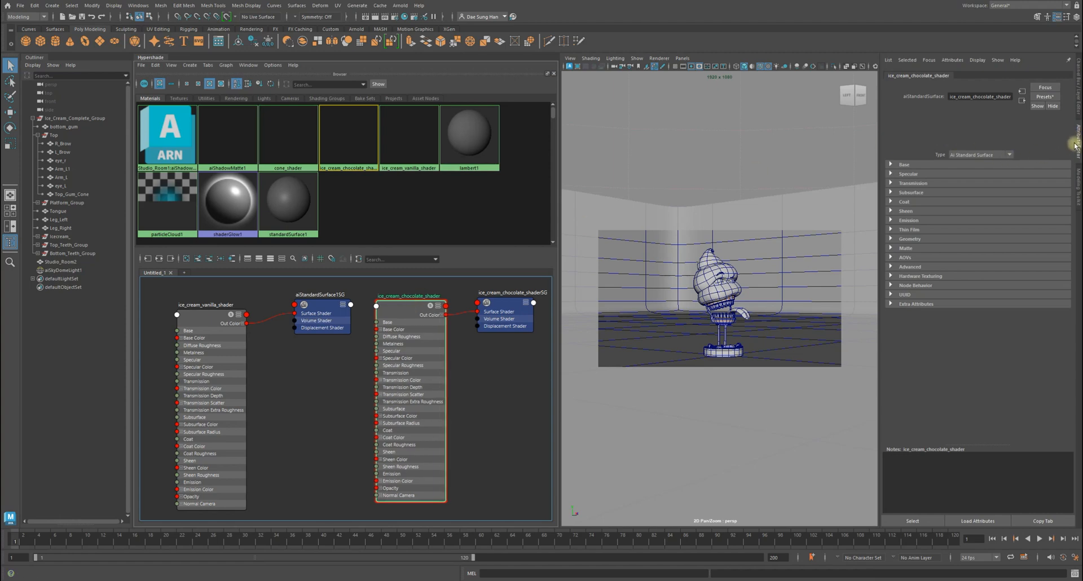
click(899, 164)
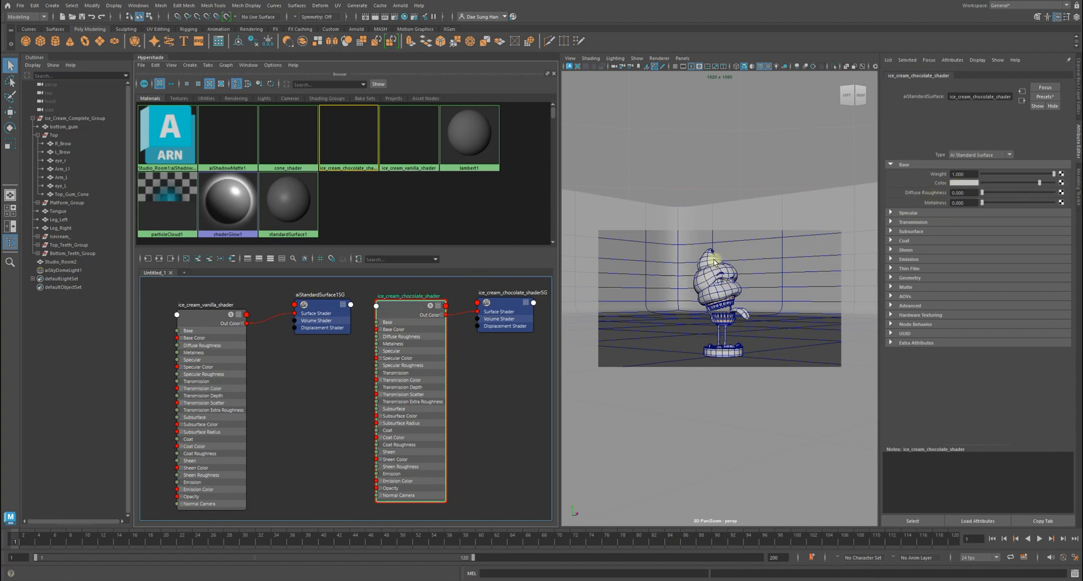
click(969, 187)
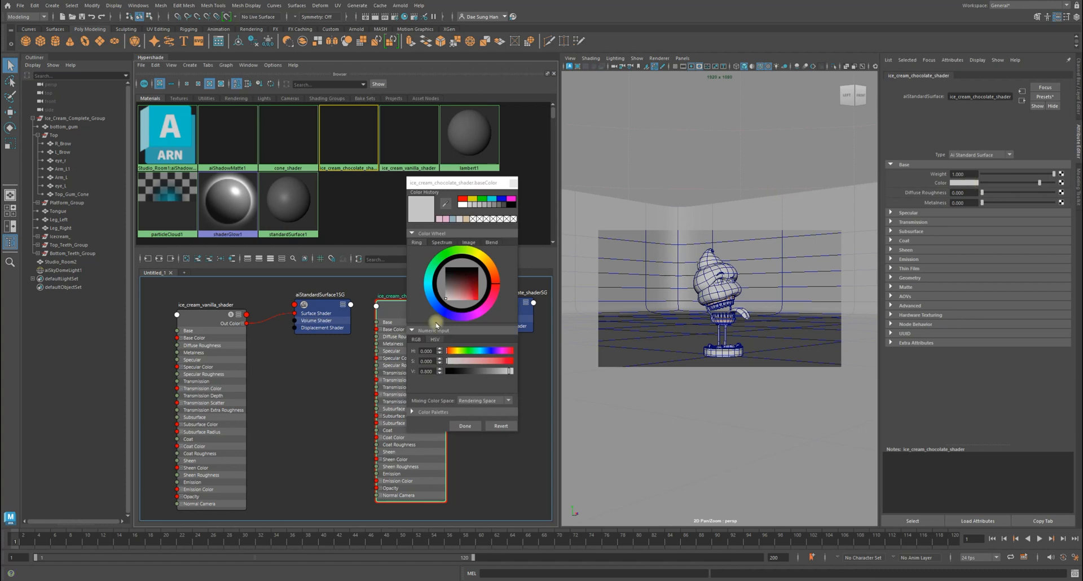
- Try a dark reddish brown with a value of about 0.11 as the chocolate shader's base color
click(453, 287)
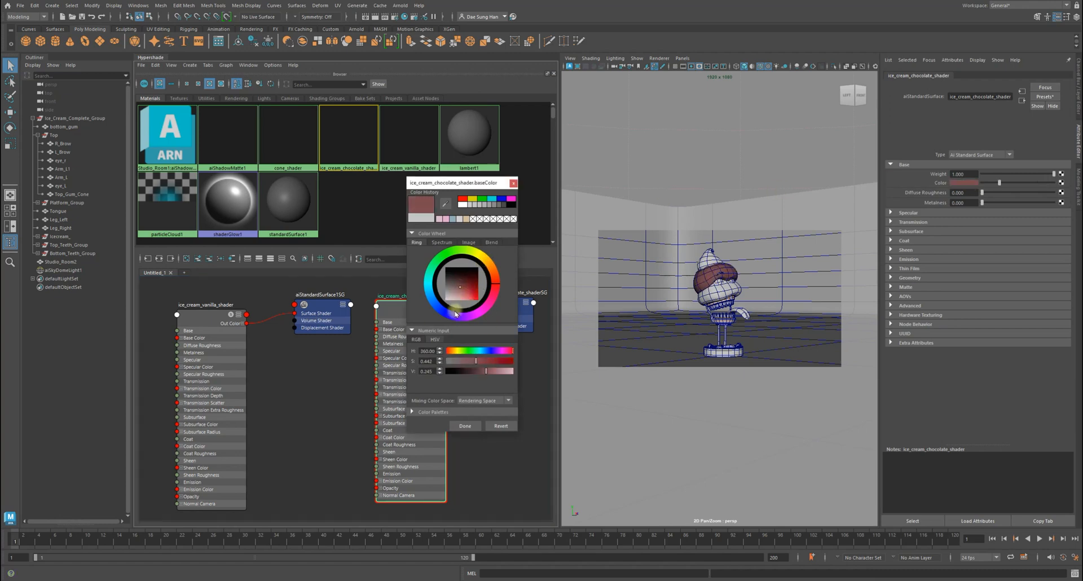
drag(487, 371, 483, 371)
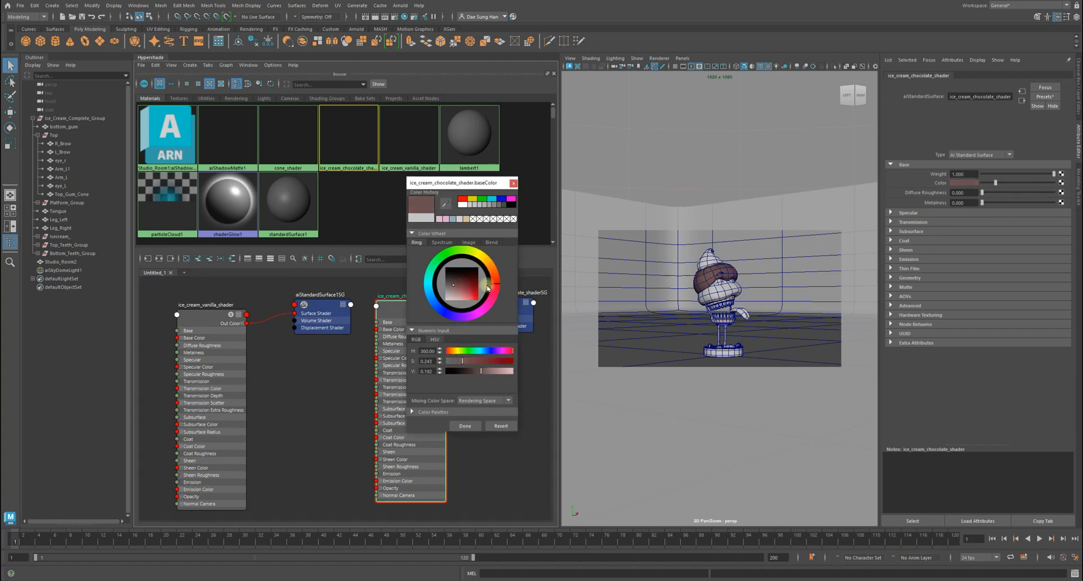
click(462, 283)
drag(462, 289, 460, 281)
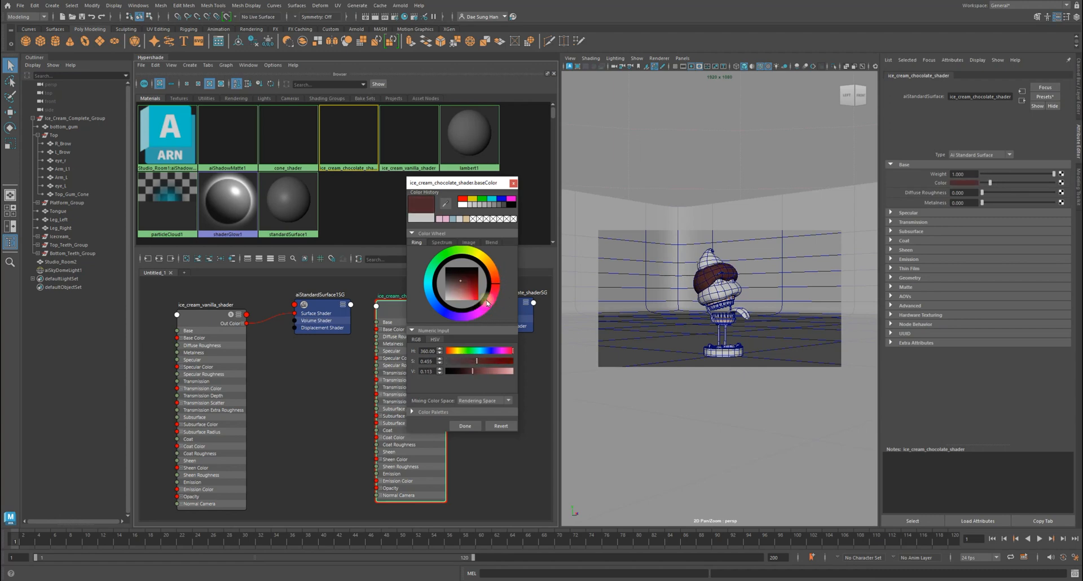
- Set the chocolate shader's base color to a dark brown with hue about 37, saturation 0.541 and value about 0.11, starting from the saved beige
click(467, 220)
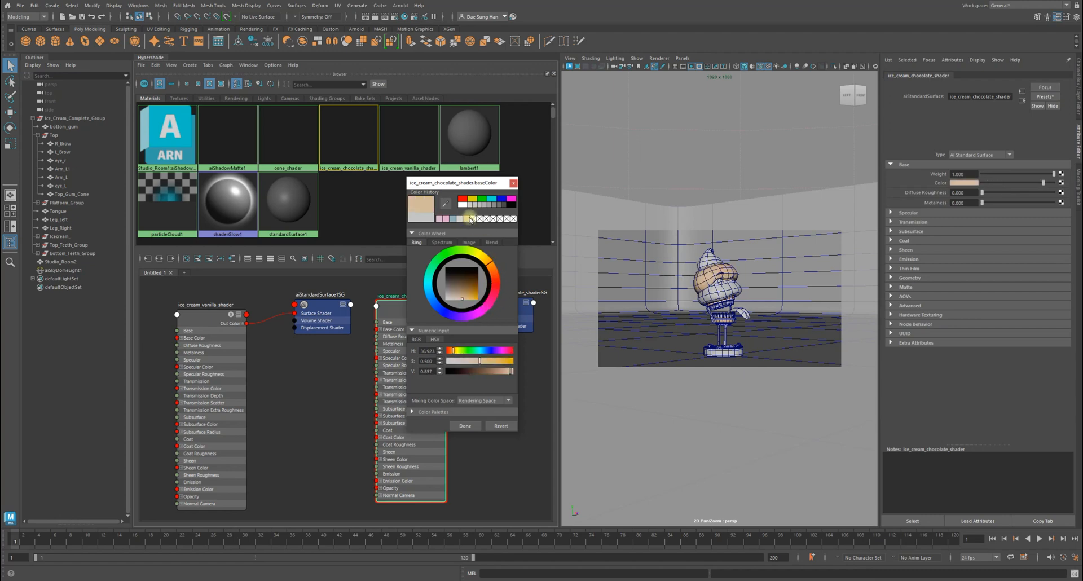
click(463, 285)
drag(476, 370, 483, 362)
click(457, 284)
drag(461, 282, 461, 282)
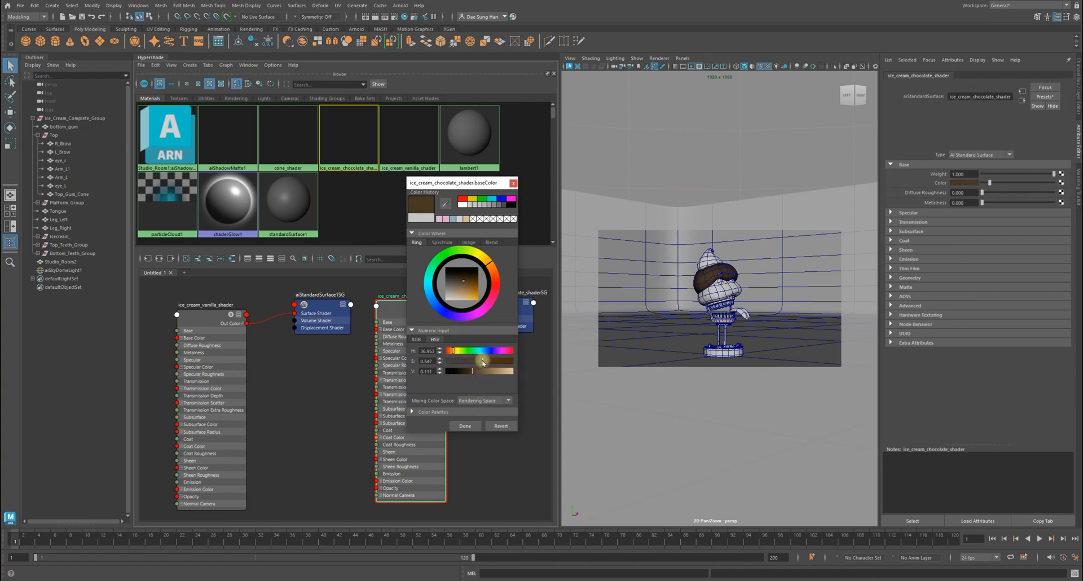
click(465, 425)
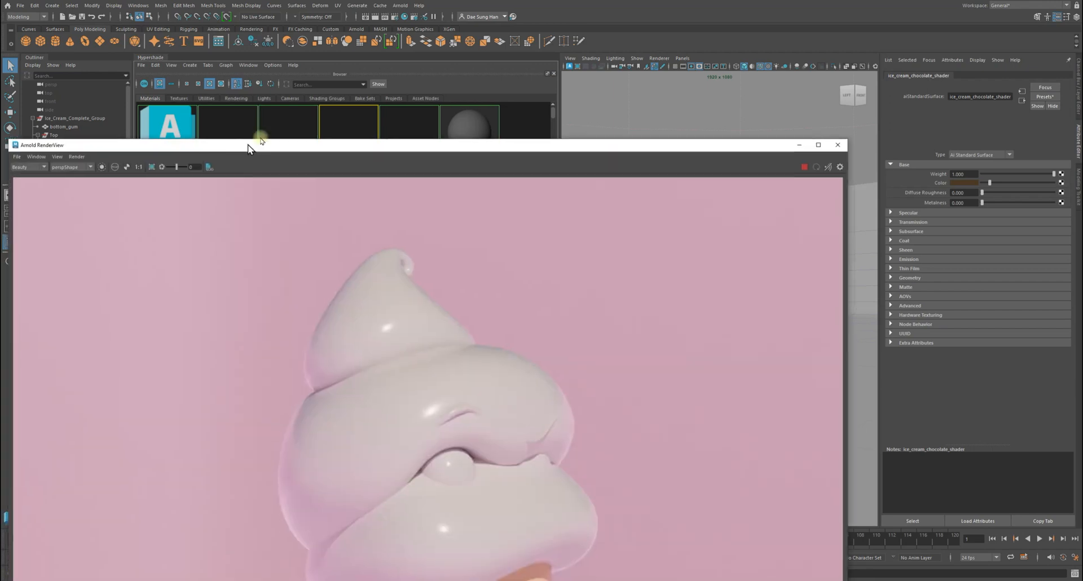
- Bring the Arnold render into full view and examine the chocolate swirl, face and teeth both close up and in the whole frame
drag(248, 144, 358, 29)
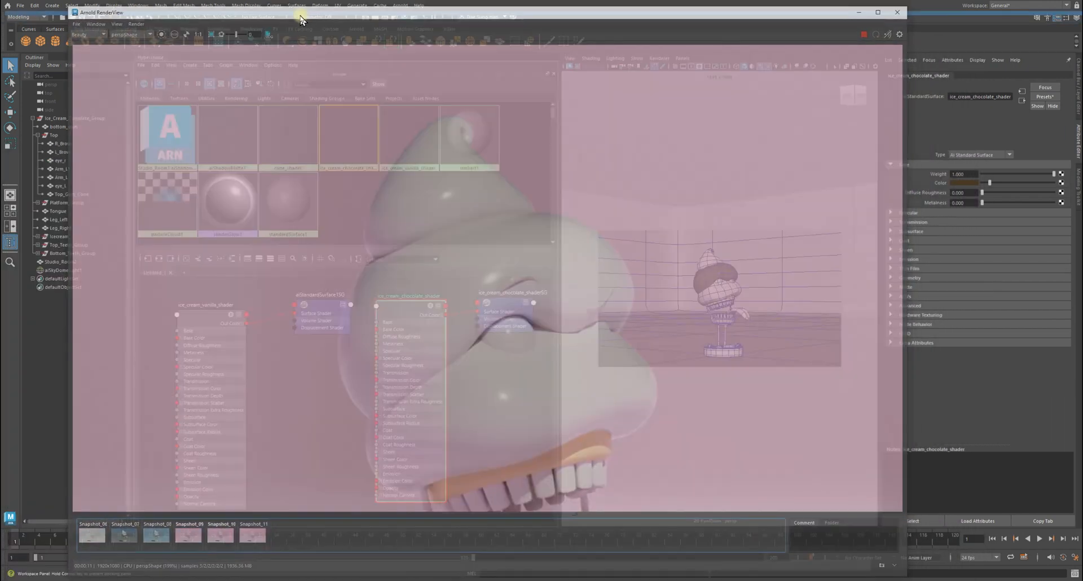
drag(300, 20, 295, 8)
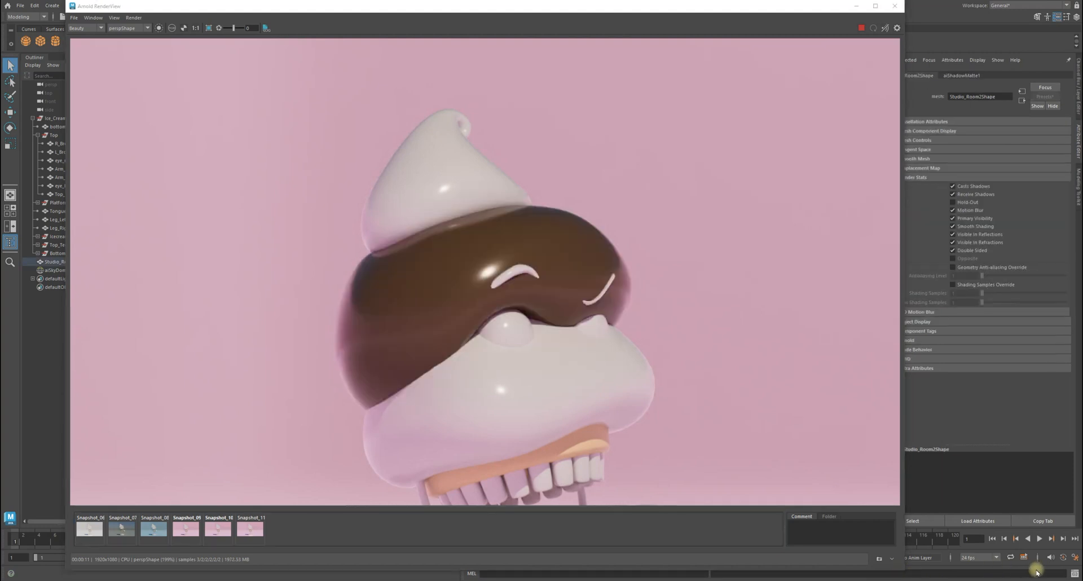
click(196, 29)
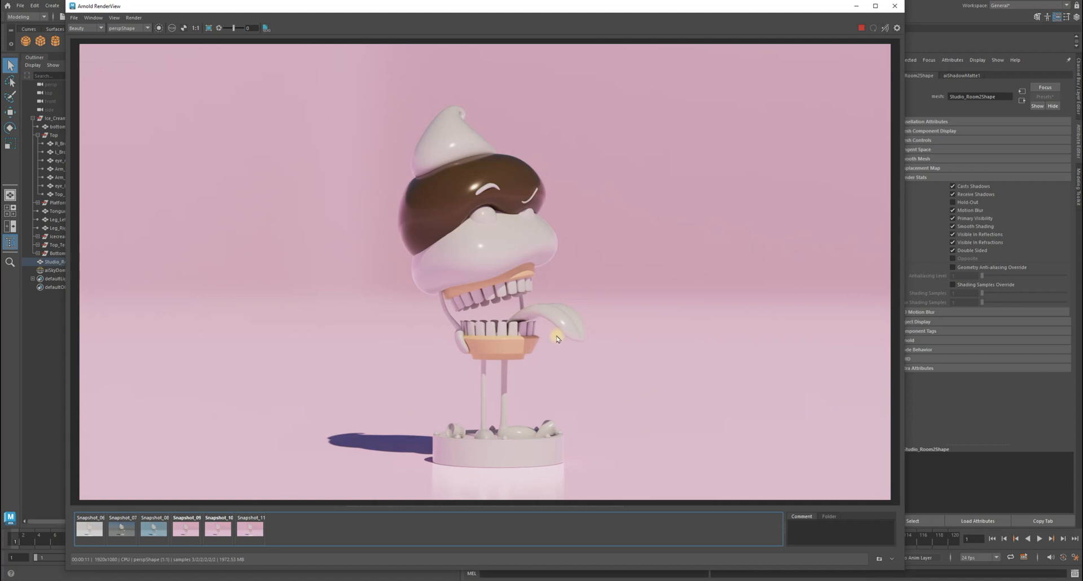
scroll(511, 215, up, 4)
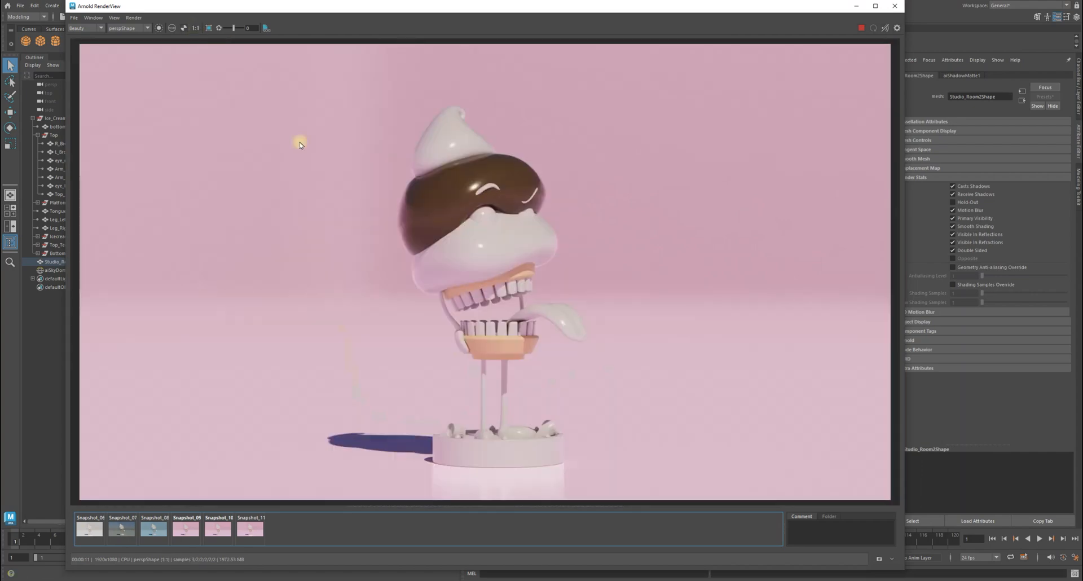
click(195, 27)
scroll(454, 165, up, 5)
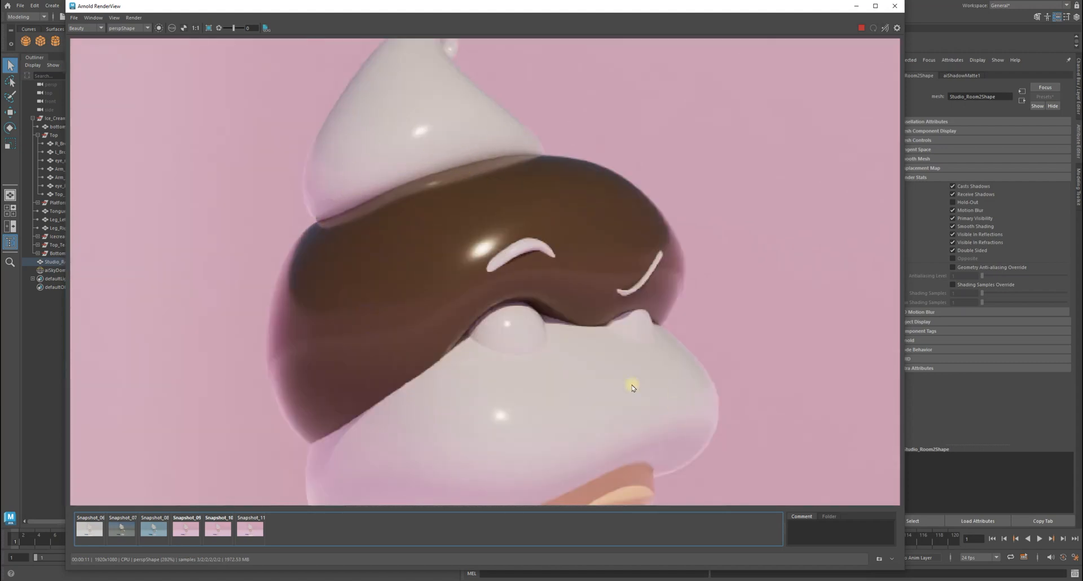
alt+middle_drag(462, 326, 411, 189)
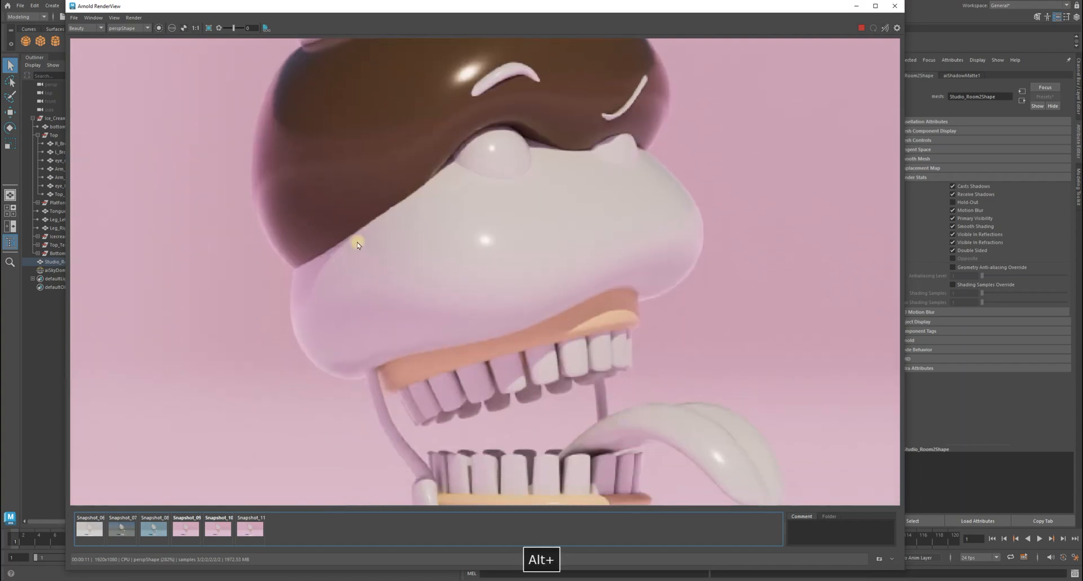
click(195, 28)
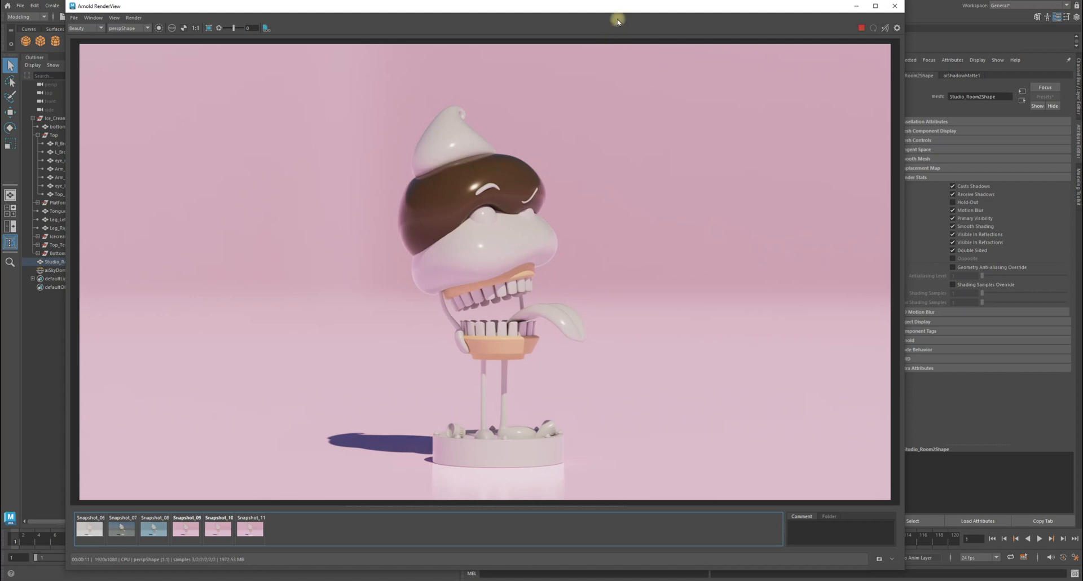
- Store a snapshot of the current chocolate render and compare it with Snapshot_11
click(879, 559)
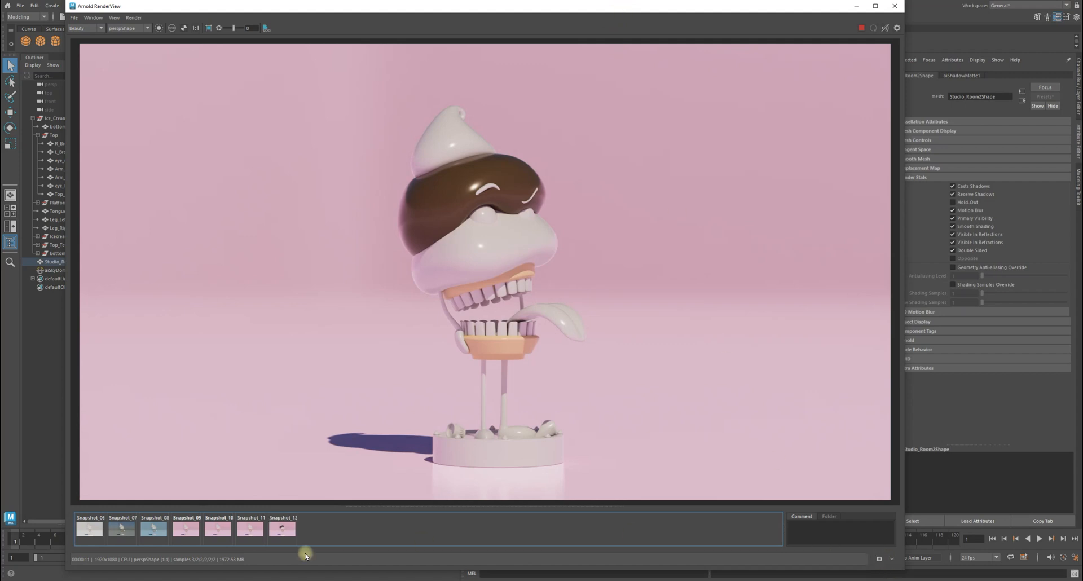
click(250, 528)
click(282, 528)
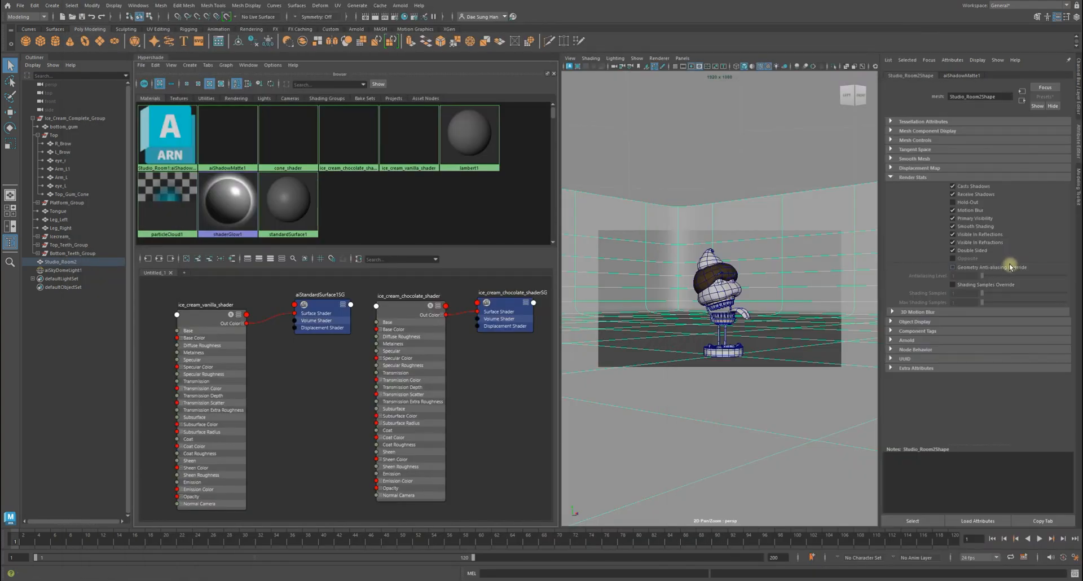
- Set the specular roughness of ice_cream_chocolate_shader to 0.5
click(410, 309)
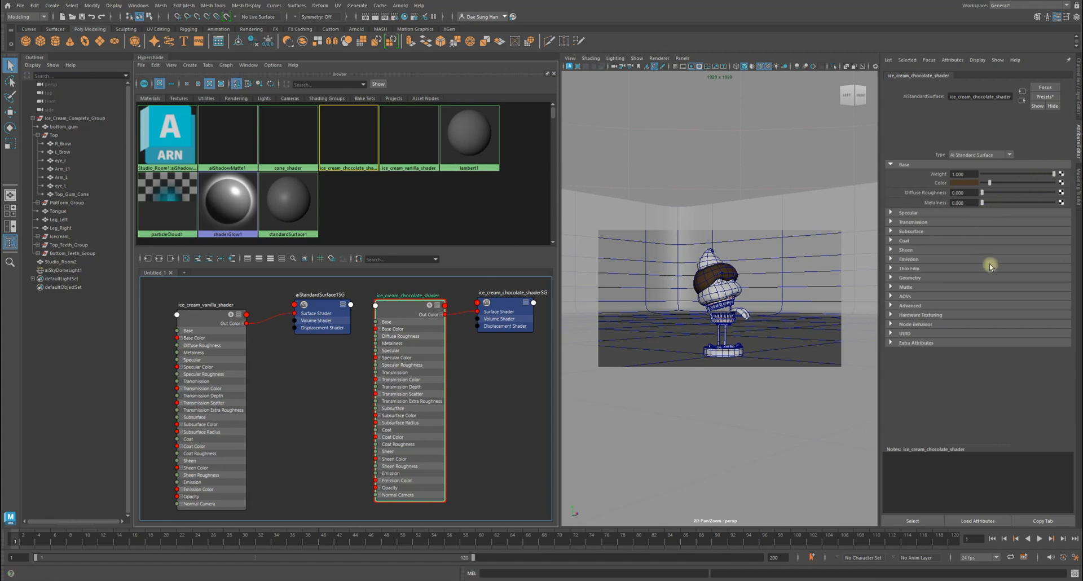
click(891, 213)
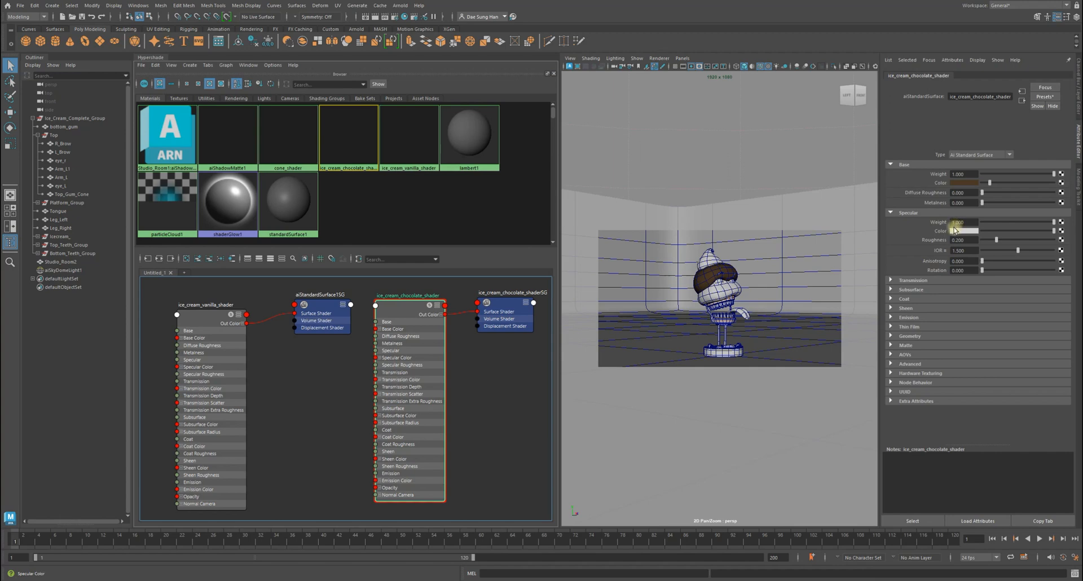
click(964, 240)
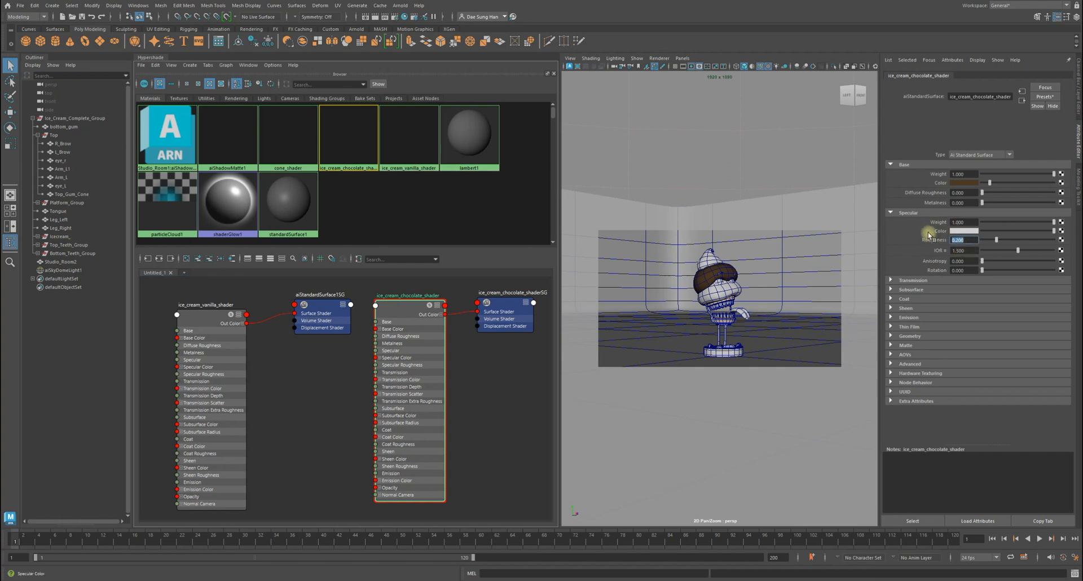
text(.5)
key(Return)
- Compare the updated chocolate swirl with Snapshot_12, checking it close up and in full frame, and store a new snapshot of the render
drag(2, 233, 174, 9)
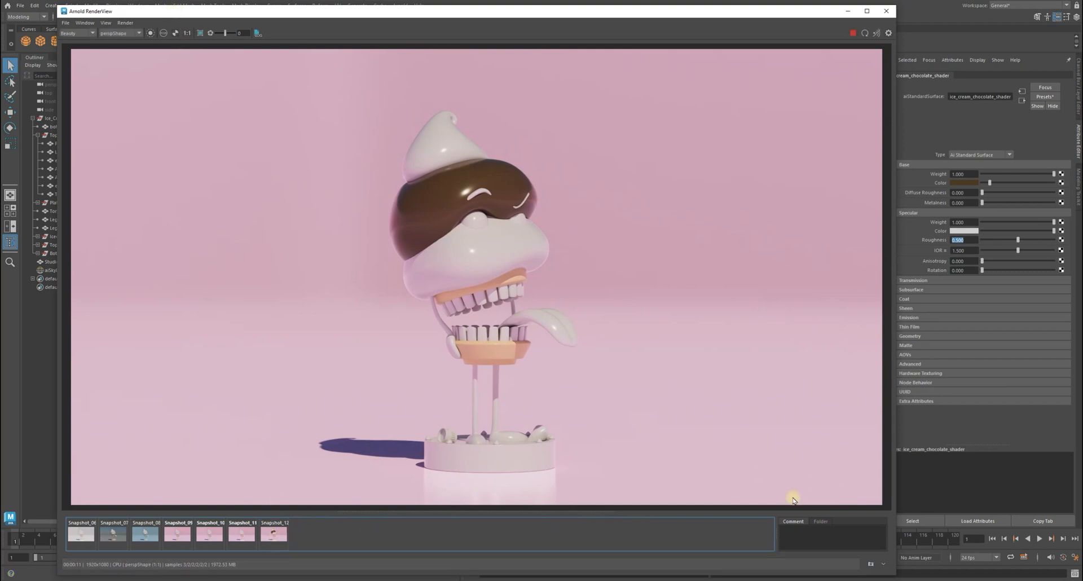
click(1031, 559)
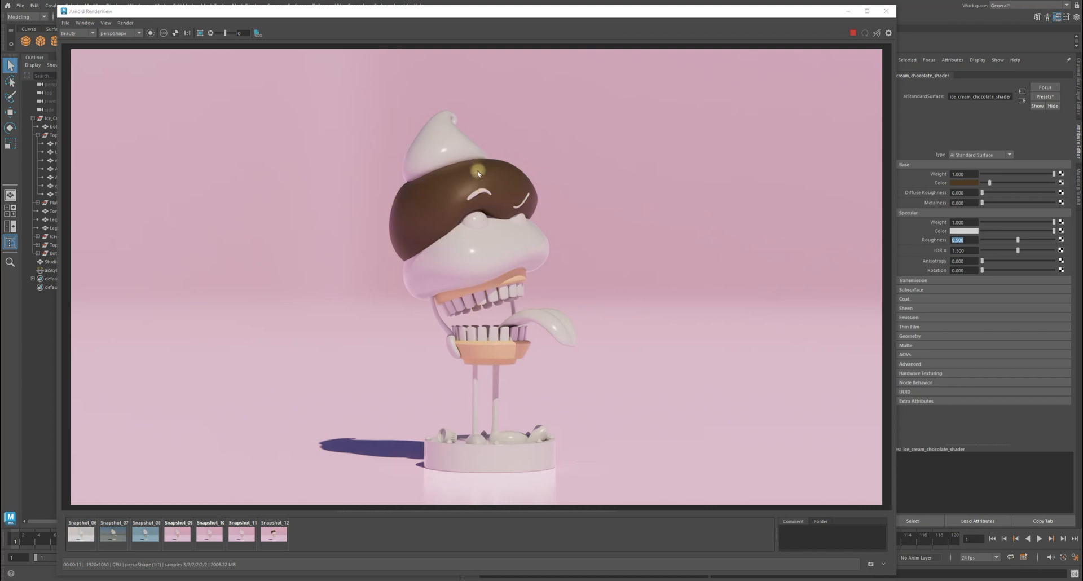
scroll(482, 180, up, 2)
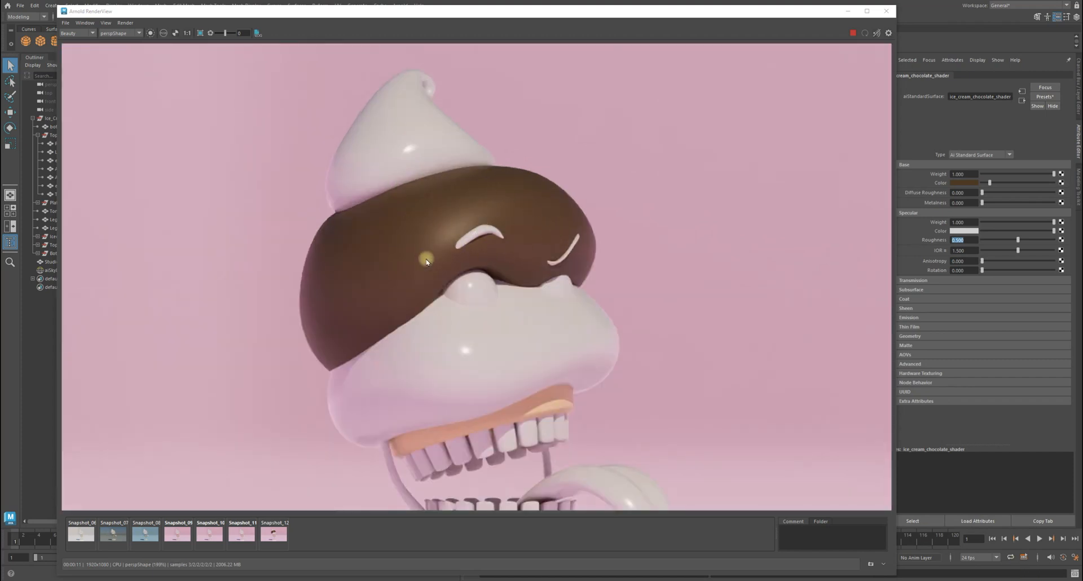
click(187, 33)
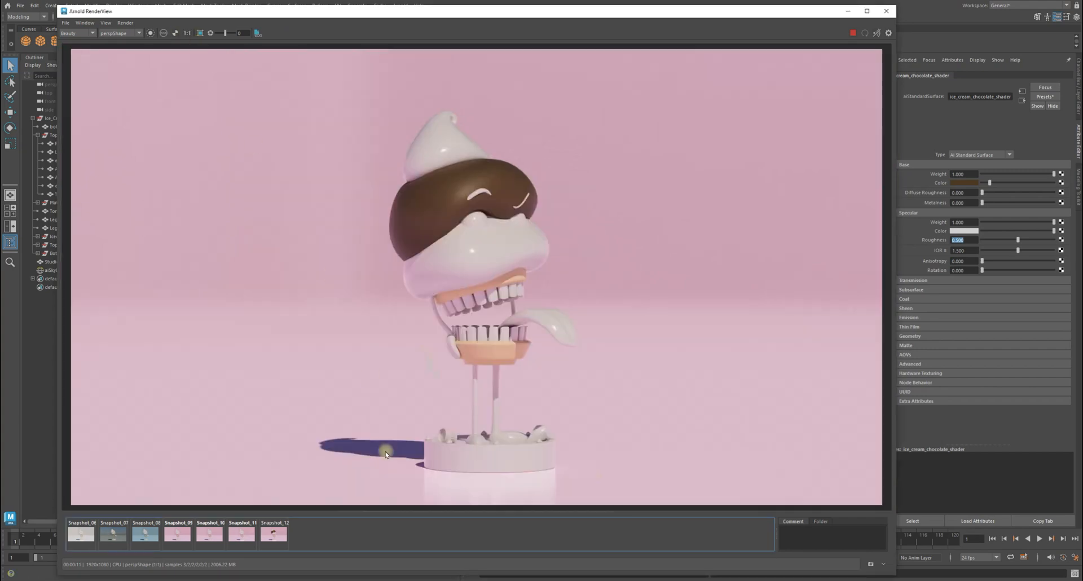
click(271, 535)
click(271, 535)
click(279, 539)
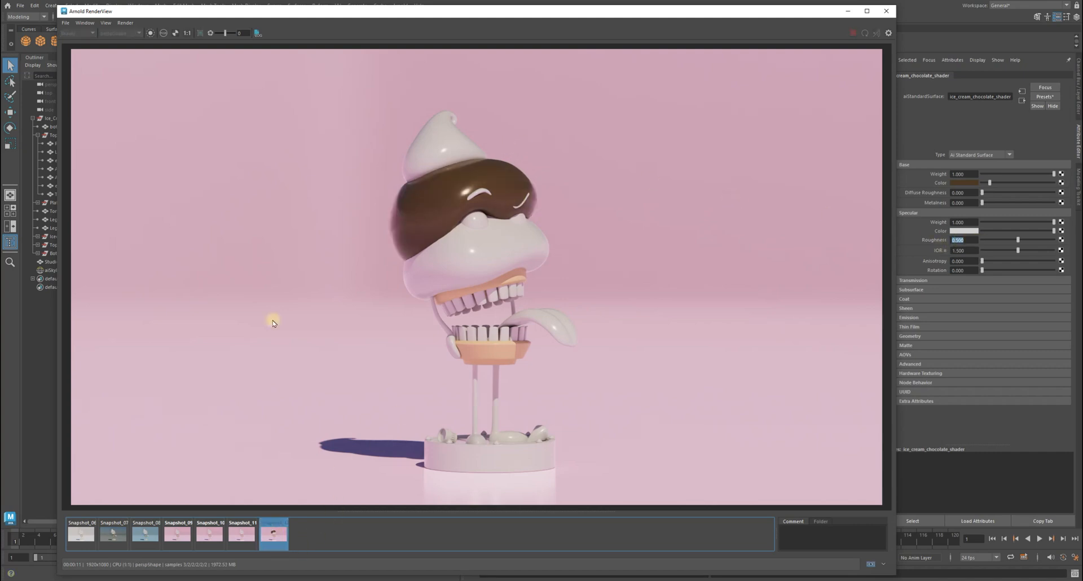
click(280, 542)
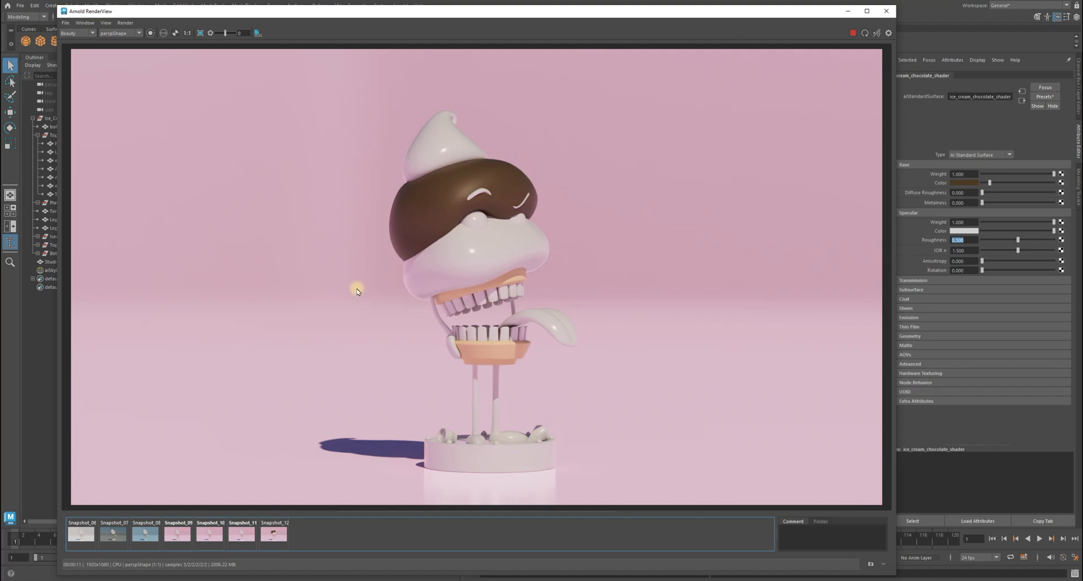
click(870, 564)
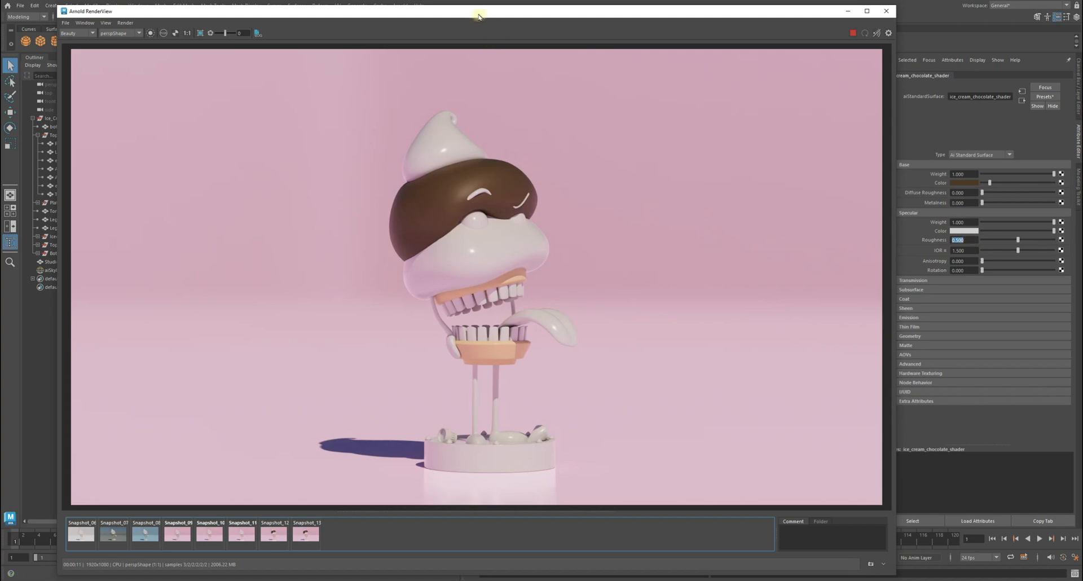
- Set the chocolate shader's specular roughness to 0.4 with the render in view, and store a snapshot of the result
drag(478, 16, 435, 24)
scroll(397, 258, up, 2)
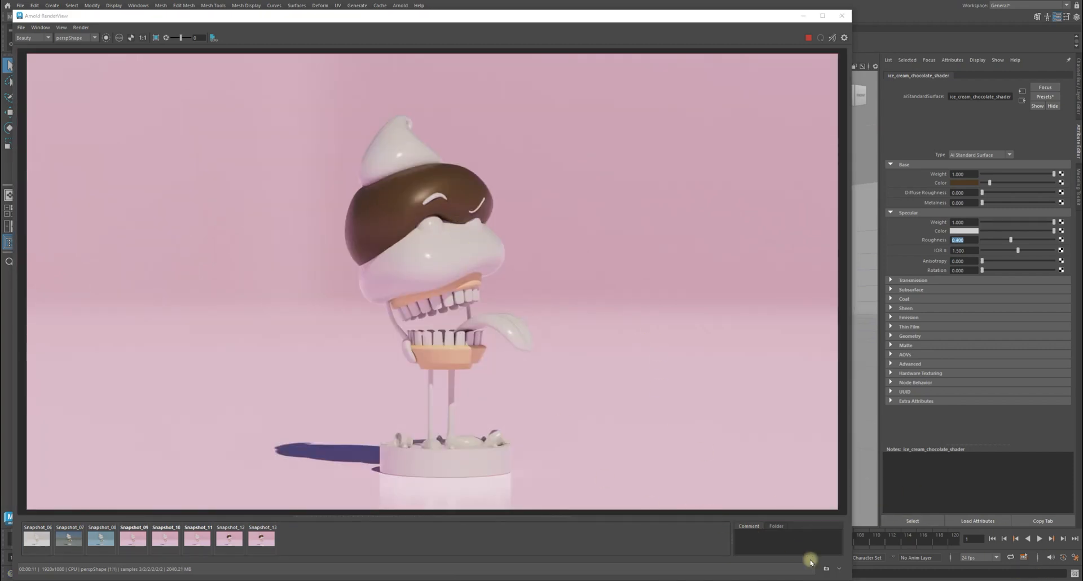
click(826, 569)
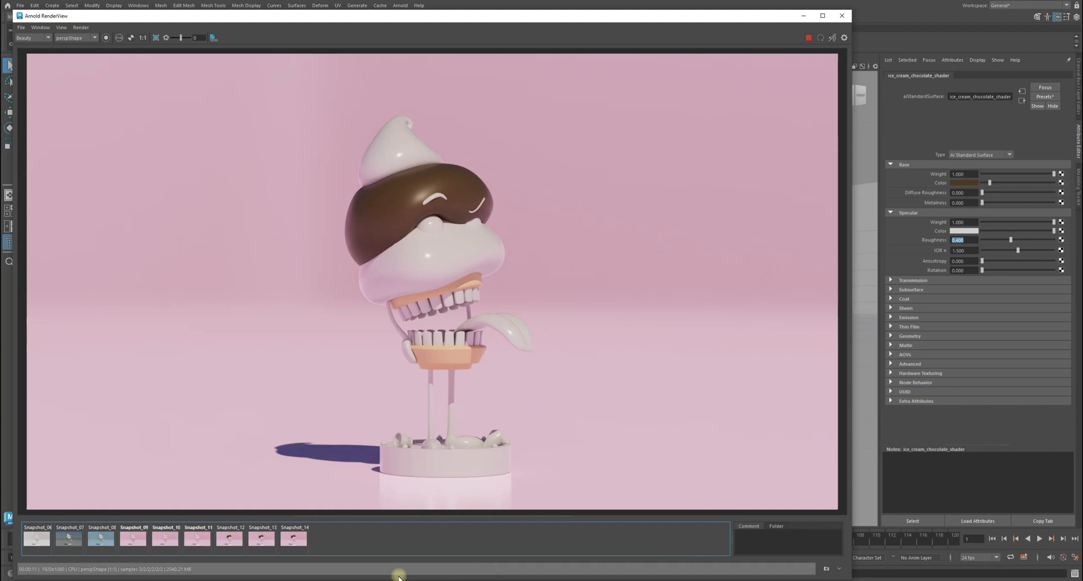
- Compare the chocolate highlights in Snapshot_13 and Snapshot_14, switching between them in full frame and zoomed in on the swirl
click(257, 538)
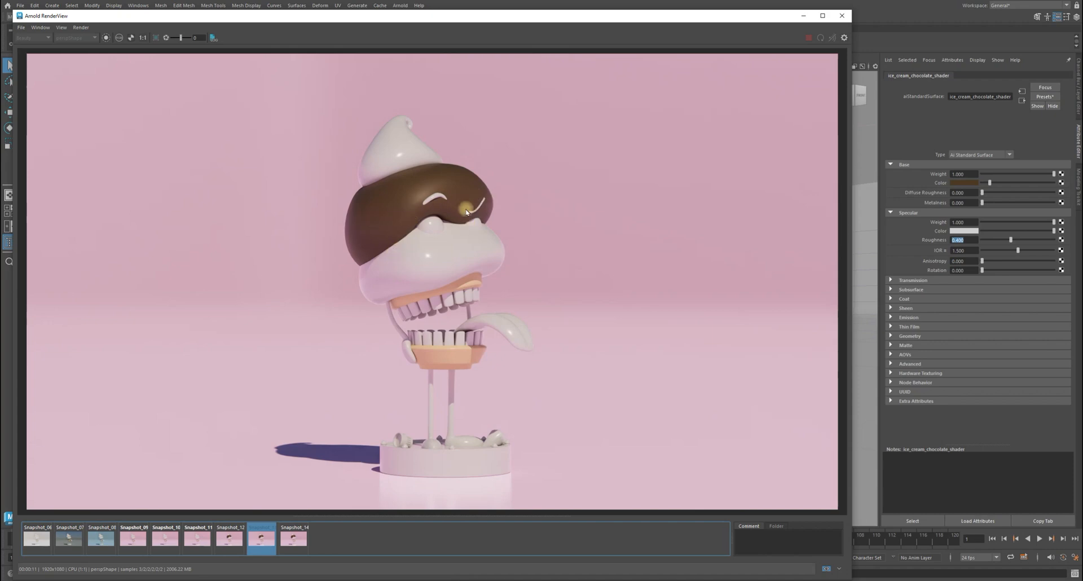
click(292, 533)
click(957, 241)
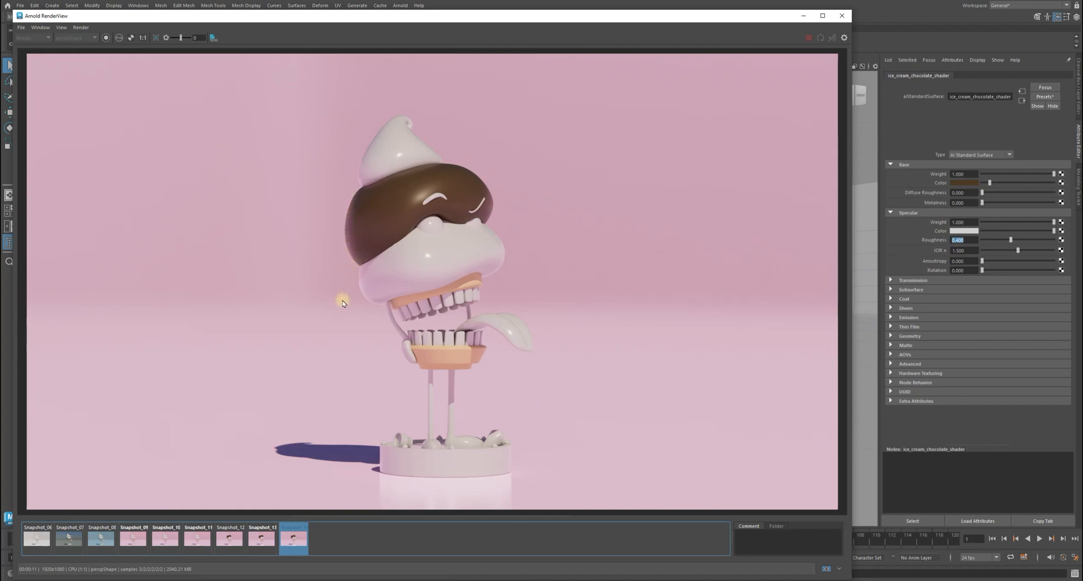
click(268, 540)
click(298, 541)
click(262, 541)
click(294, 541)
scroll(423, 172, up, 2)
click(262, 540)
click(293, 541)
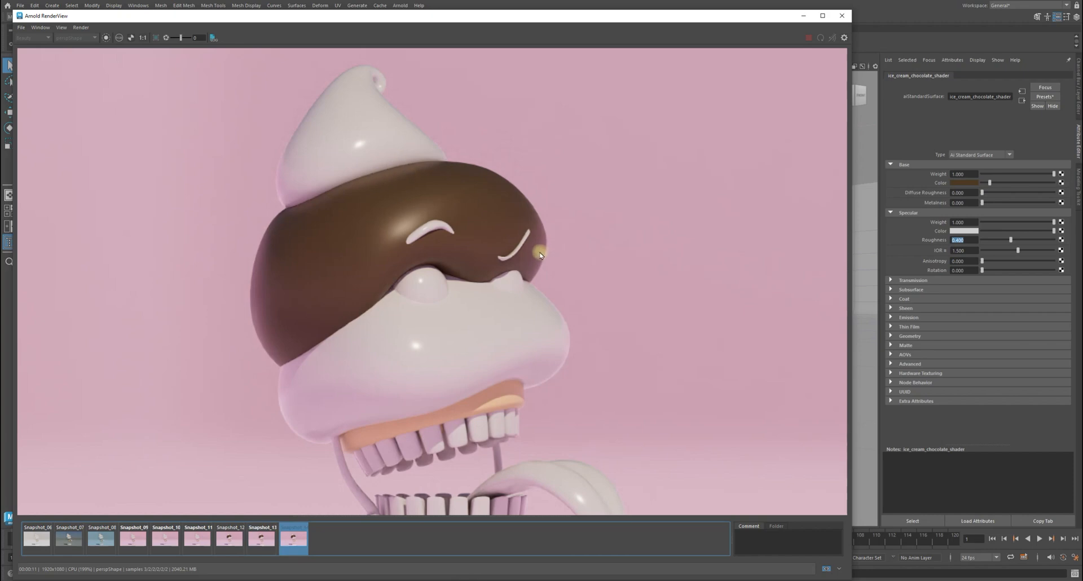
click(257, 542)
click(294, 540)
click(155, 37)
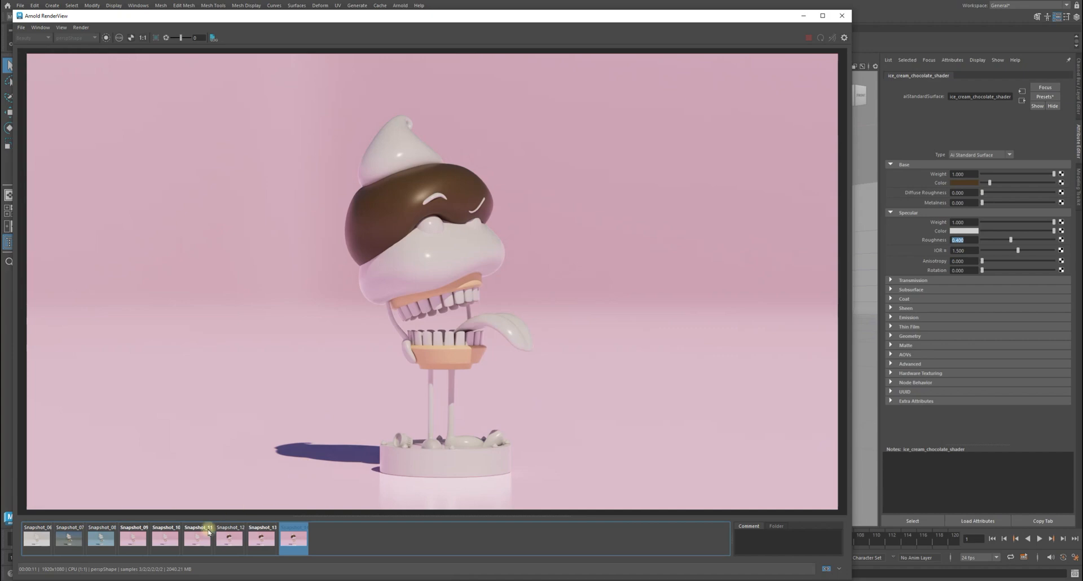
- Compare Snapshot_12, Snapshot_13 and Snapshot_14, inspect the chocolate swirl close up, and return to the live render at full frame
click(221, 539)
click(228, 540)
click(230, 542)
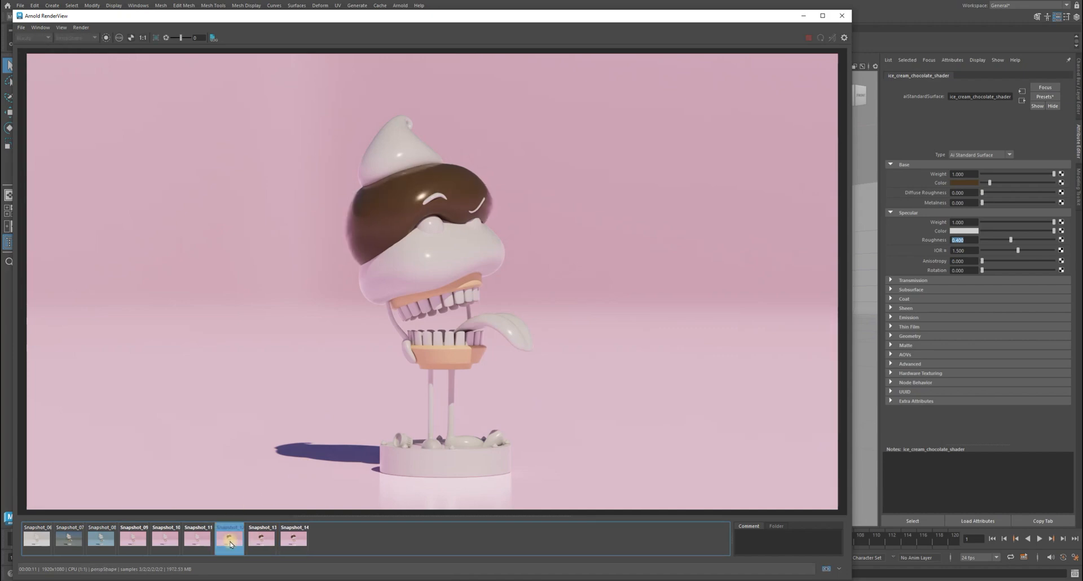
click(293, 539)
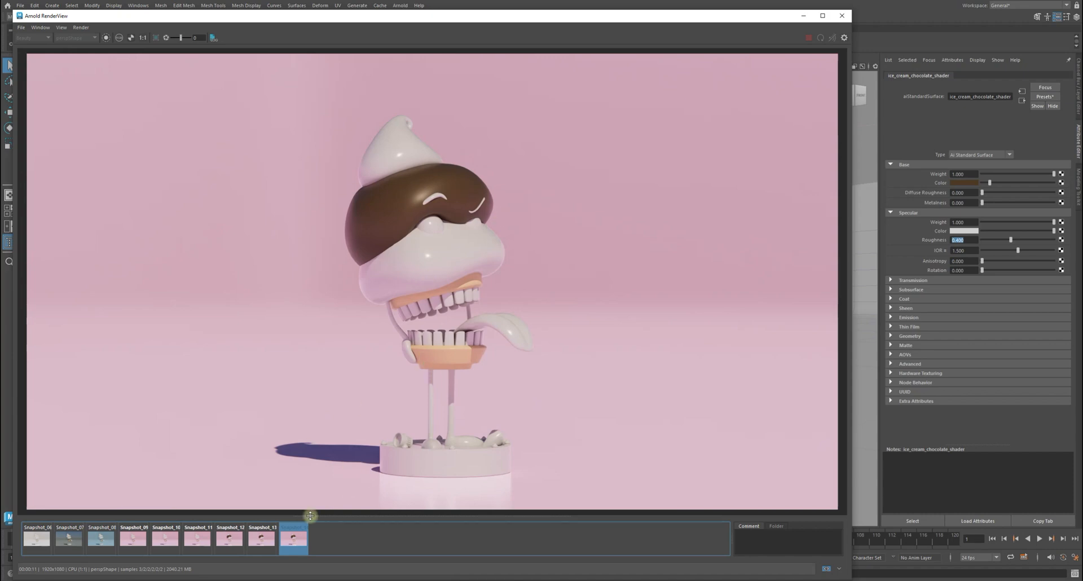
click(262, 538)
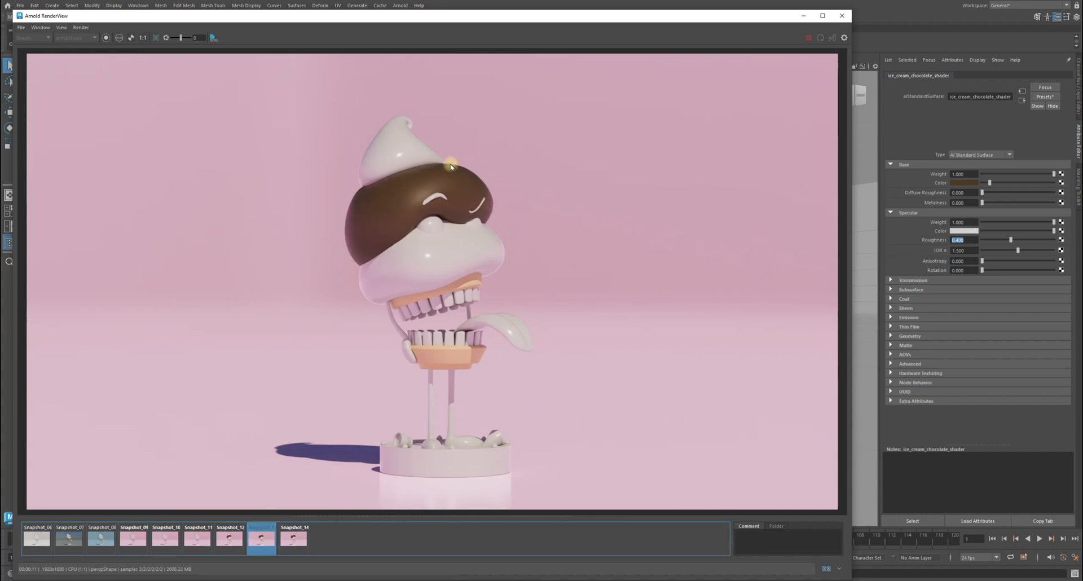
click(295, 537)
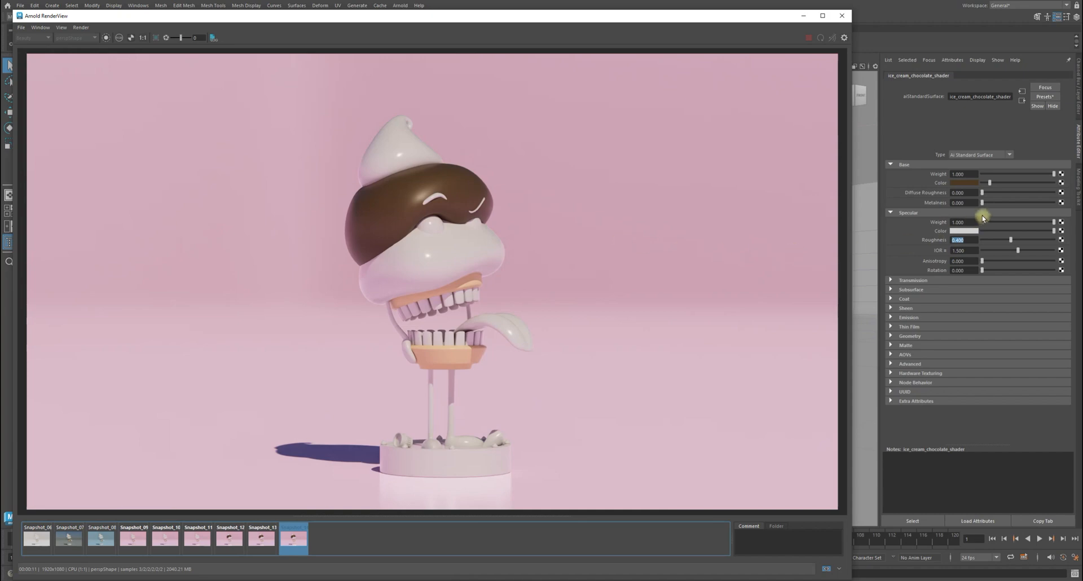
scroll(331, 194, up, 2)
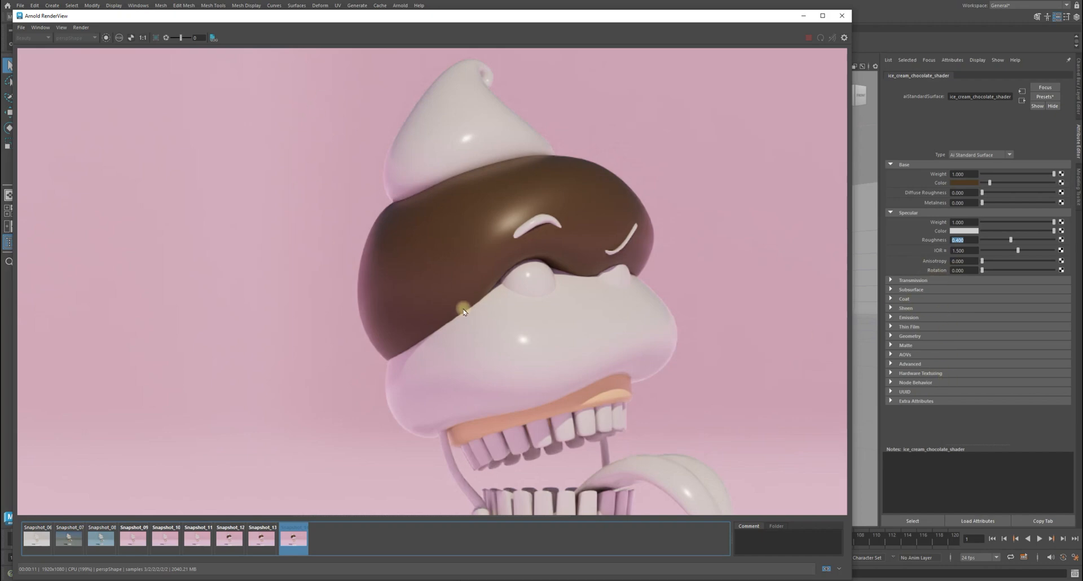
click(288, 539)
click(143, 38)
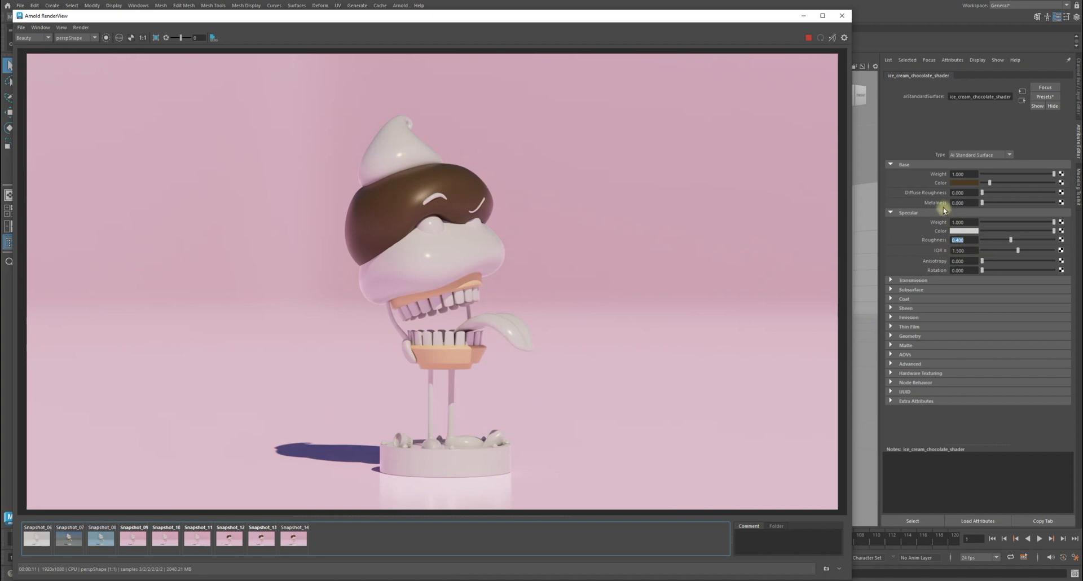
- Move the render window aside and select all objects that use ice_cream_vanilla_shader to check its assignments
click(957, 239)
drag(516, 16, 1082, 101)
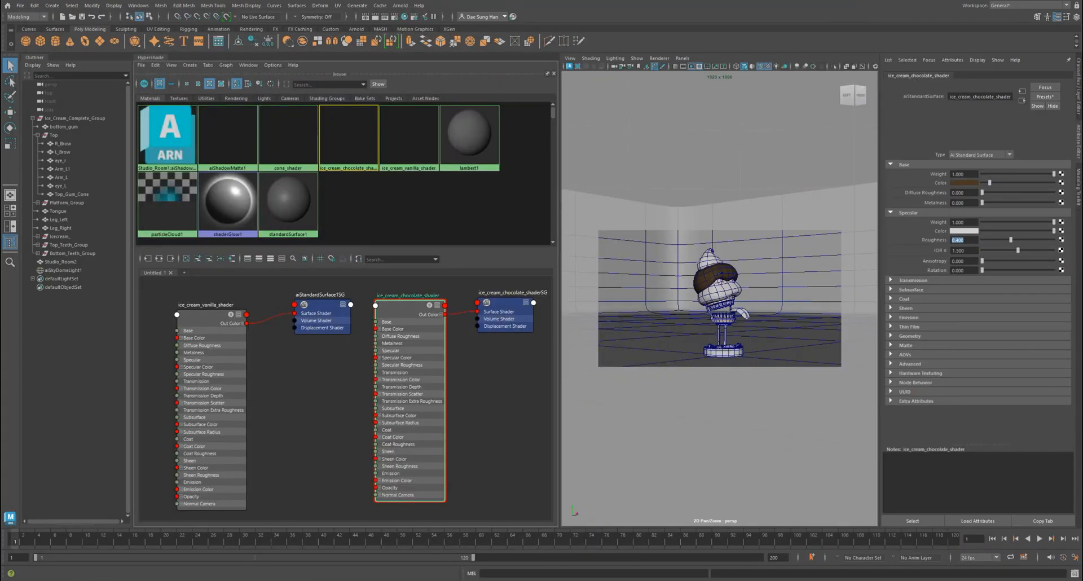
drag(194, 316, 218, 305)
click(965, 239)
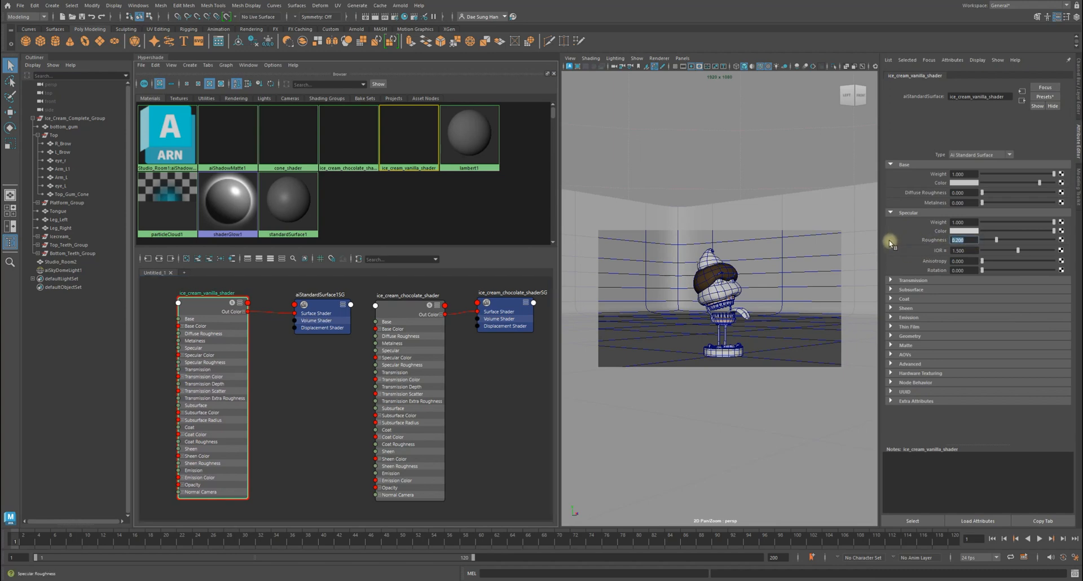
click(272, 369)
click(197, 305)
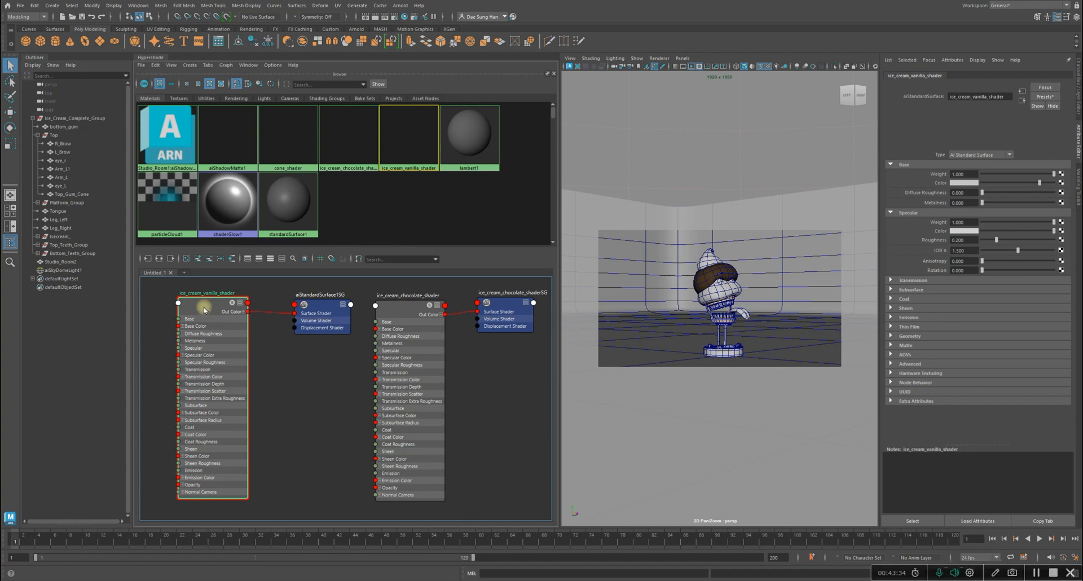
right_click(203, 310)
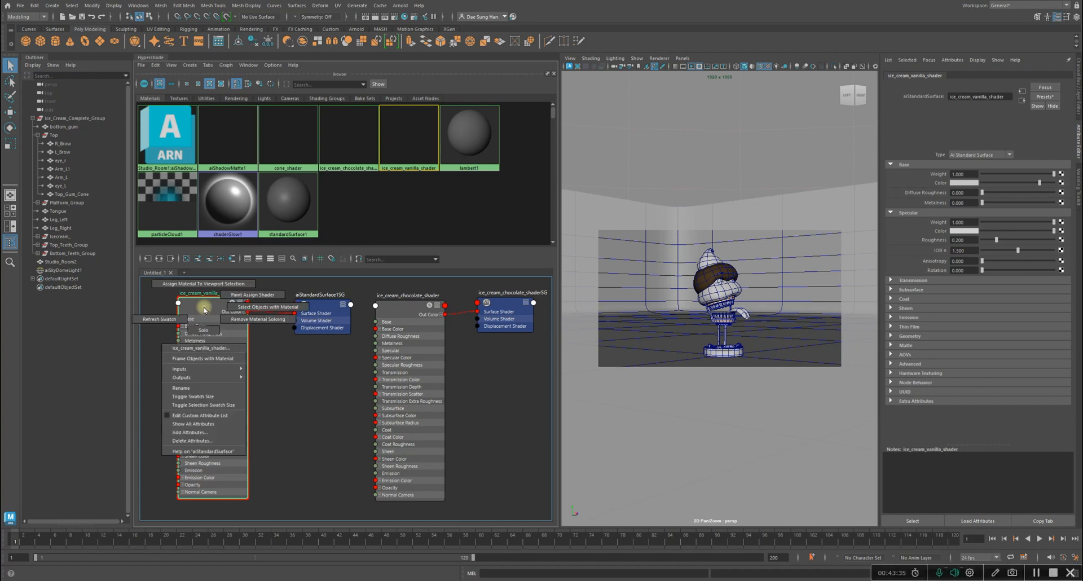
click(252, 312)
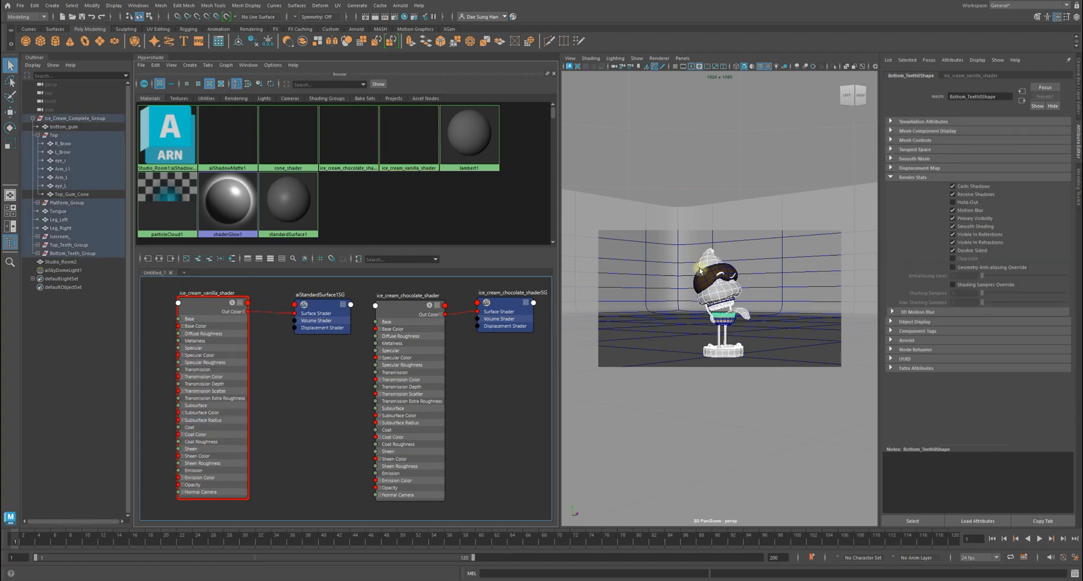
- Set the specular roughness of ice_cream_vanilla_shader to 0.4, trying 0.5 first
click(223, 306)
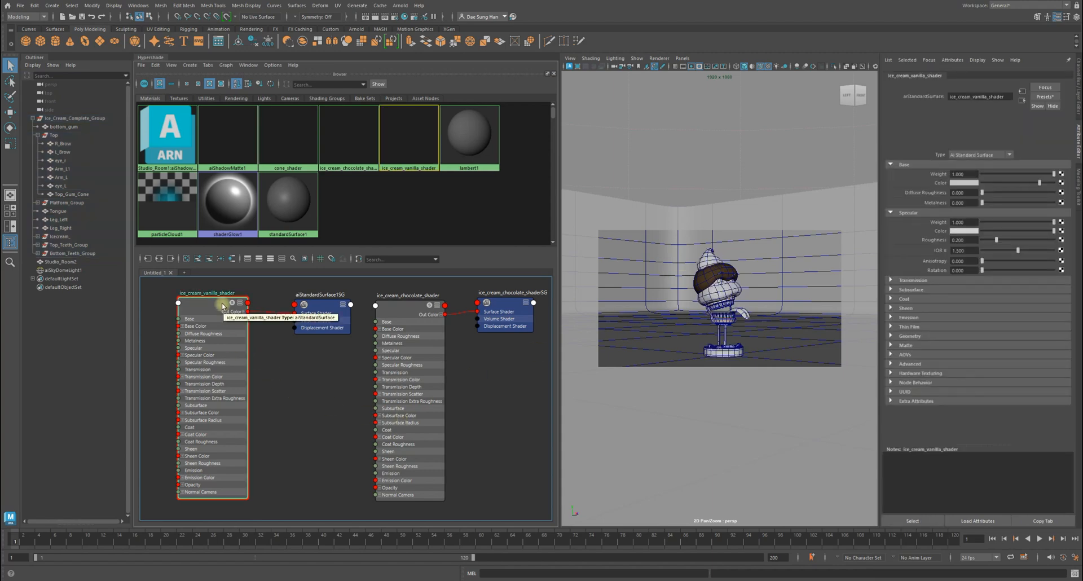
click(969, 240)
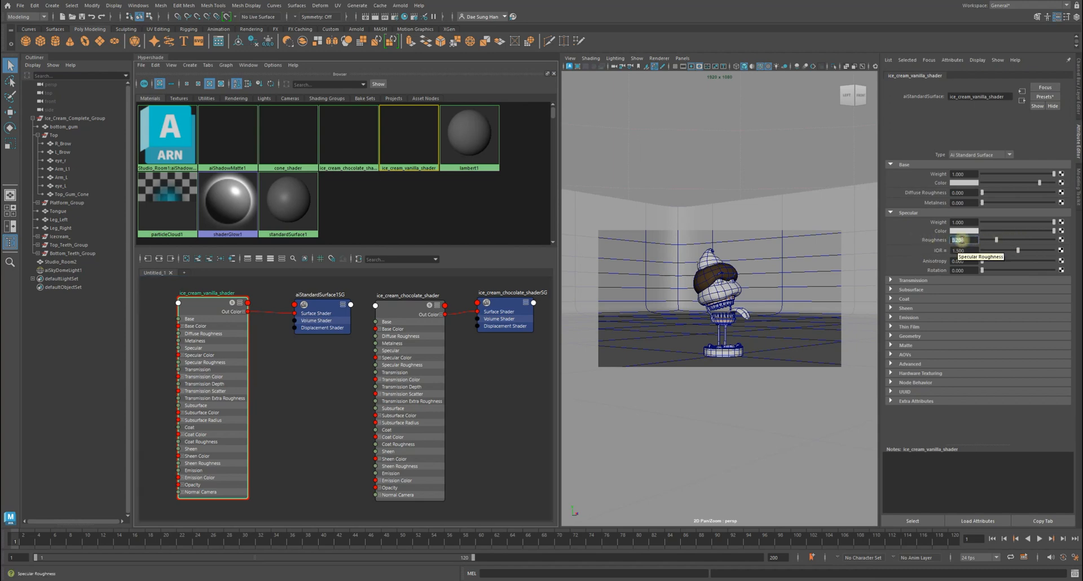
text(.5)
key(Return)
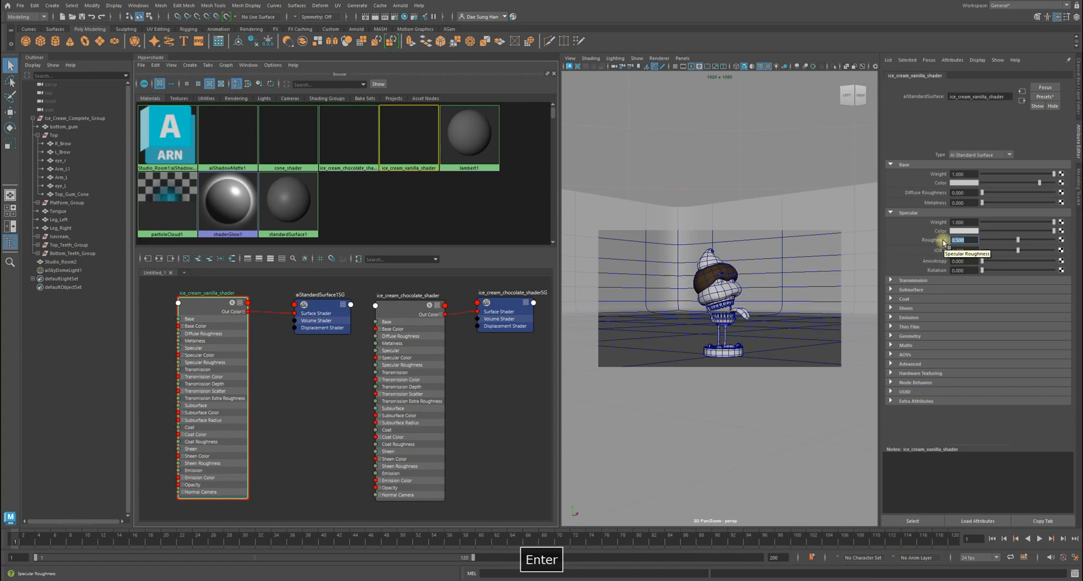
text(.4)
key(Return)
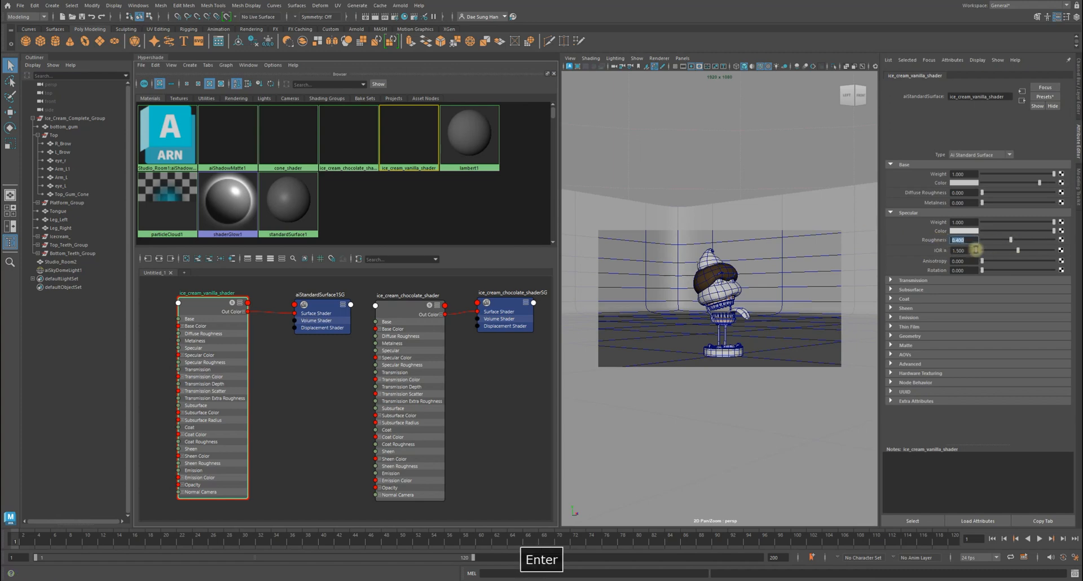
- Bring the Arnold render back into view, update it, and examine the vanilla swirls with their new roughness
drag(201, 308, 229, 310)
drag(1080, 79, 432, 23)
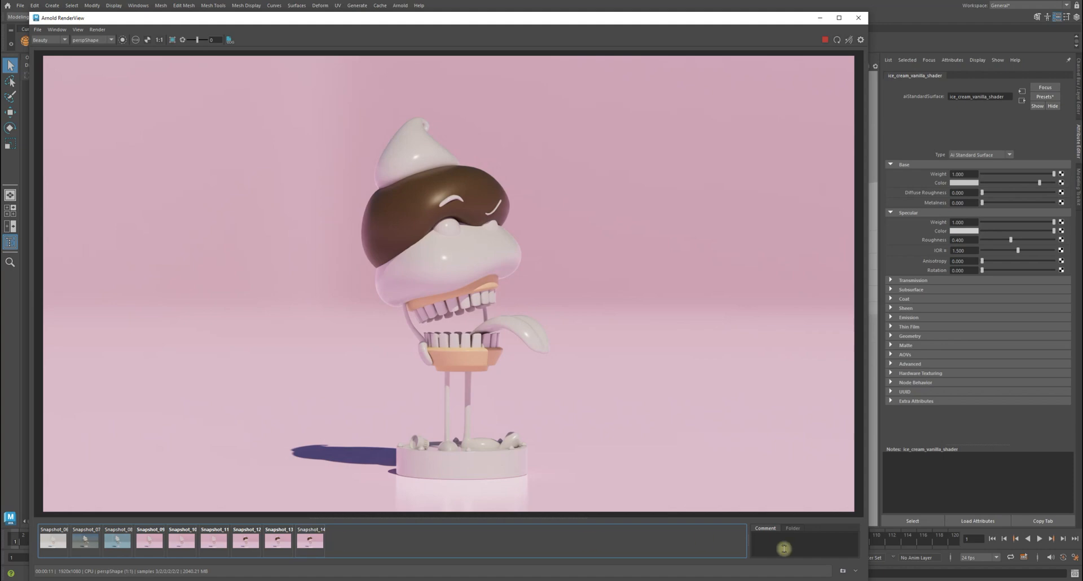
click(1030, 572)
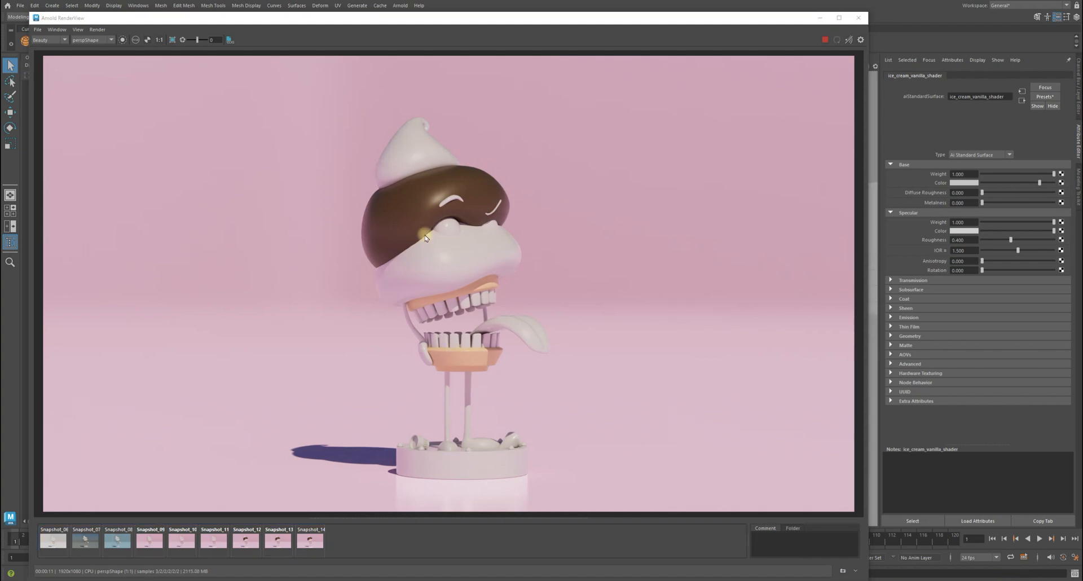
- Compare the live render with Snapshot_14 and Snapshot_13, examining the highlights on the vanilla face and tongue close up
click(311, 542)
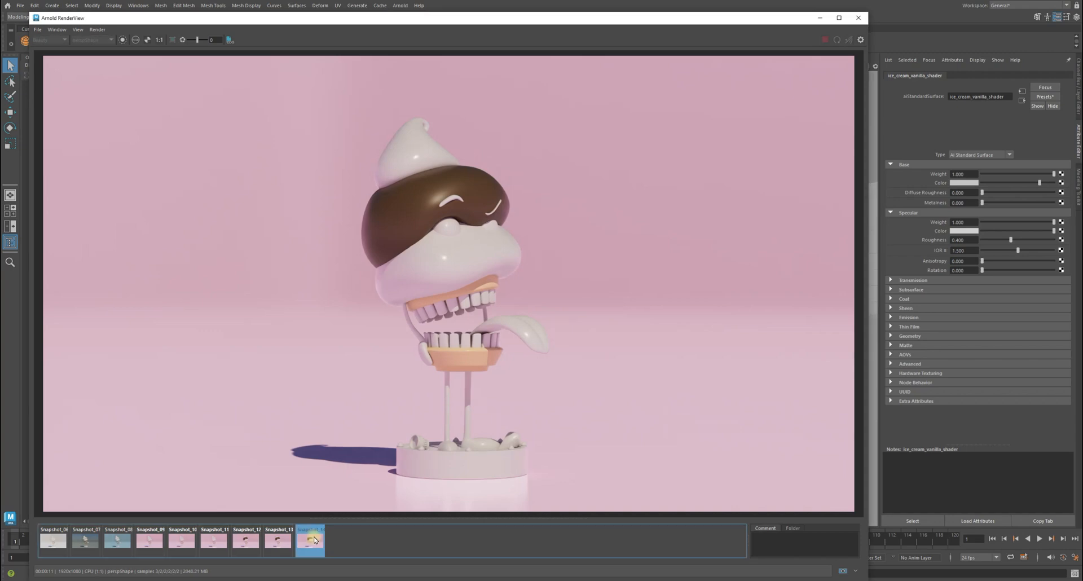
click(440, 263)
scroll(467, 273, up, 3)
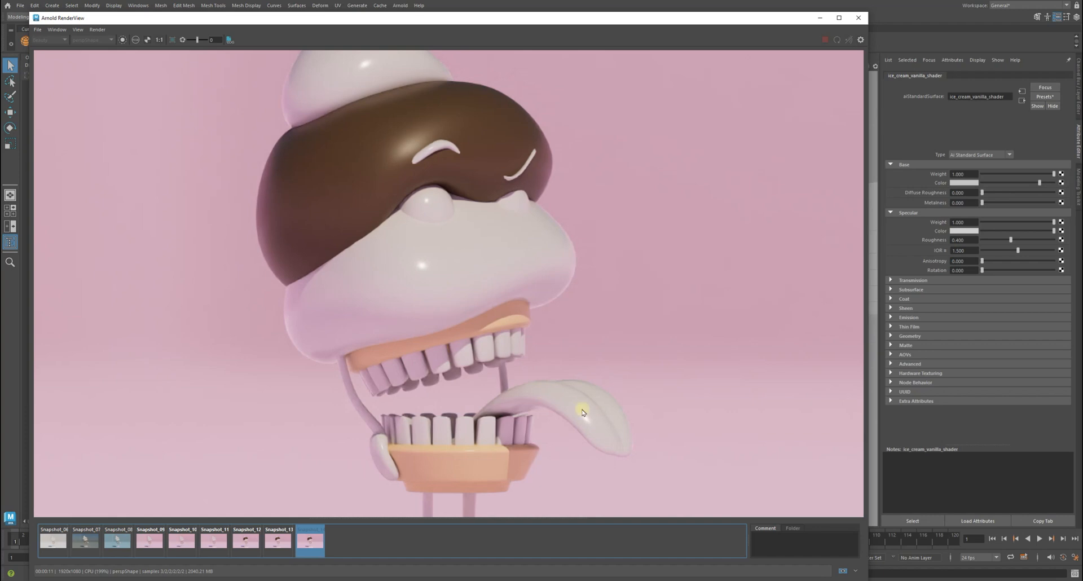
click(310, 544)
click(307, 540)
click(310, 543)
click(277, 542)
click(307, 545)
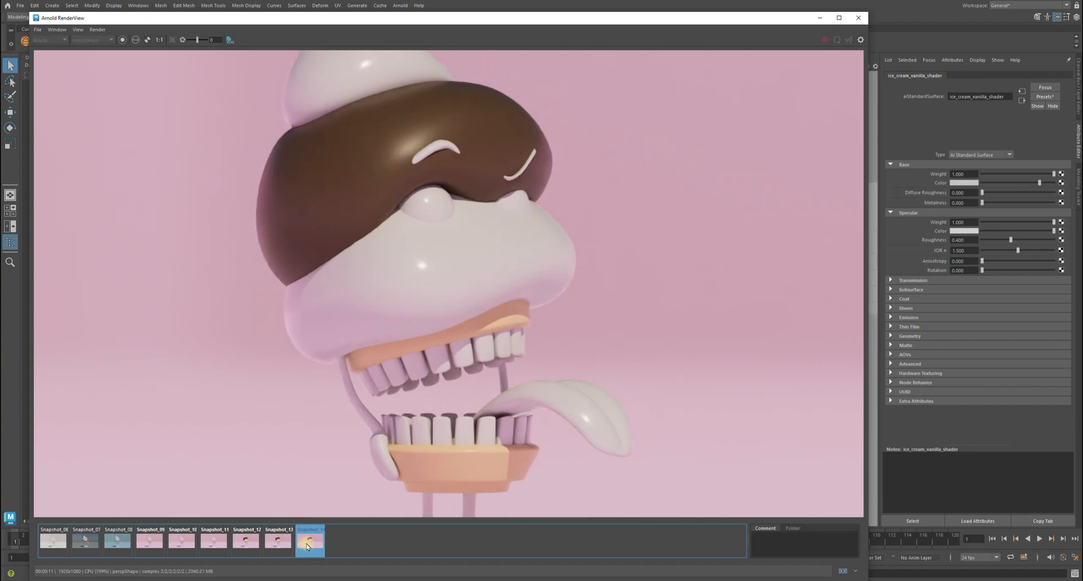
click(310, 545)
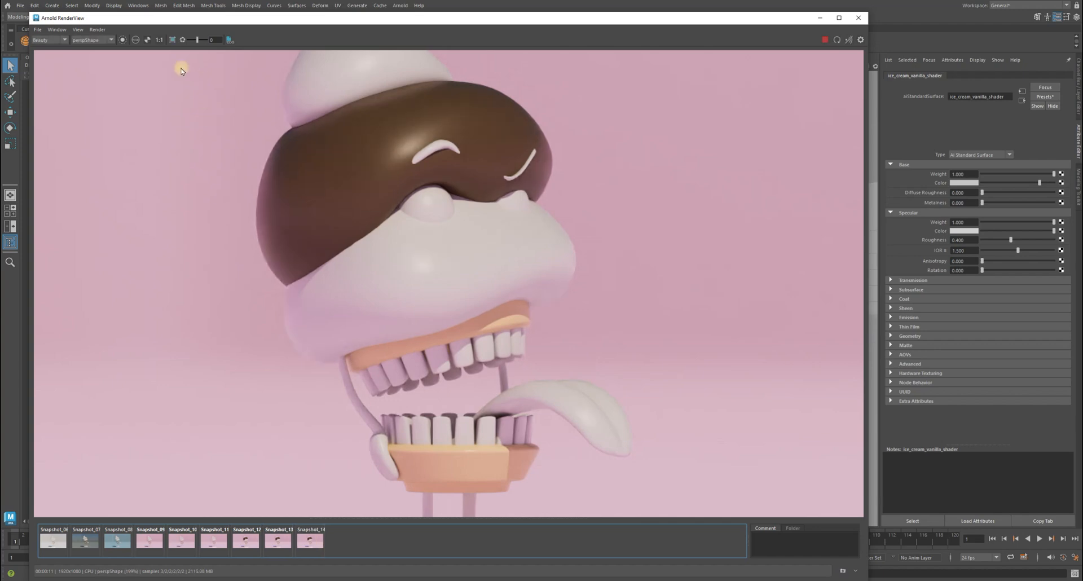
- Store the live render as a new snapshot at full frame and compare it with Snapshot_14
click(159, 40)
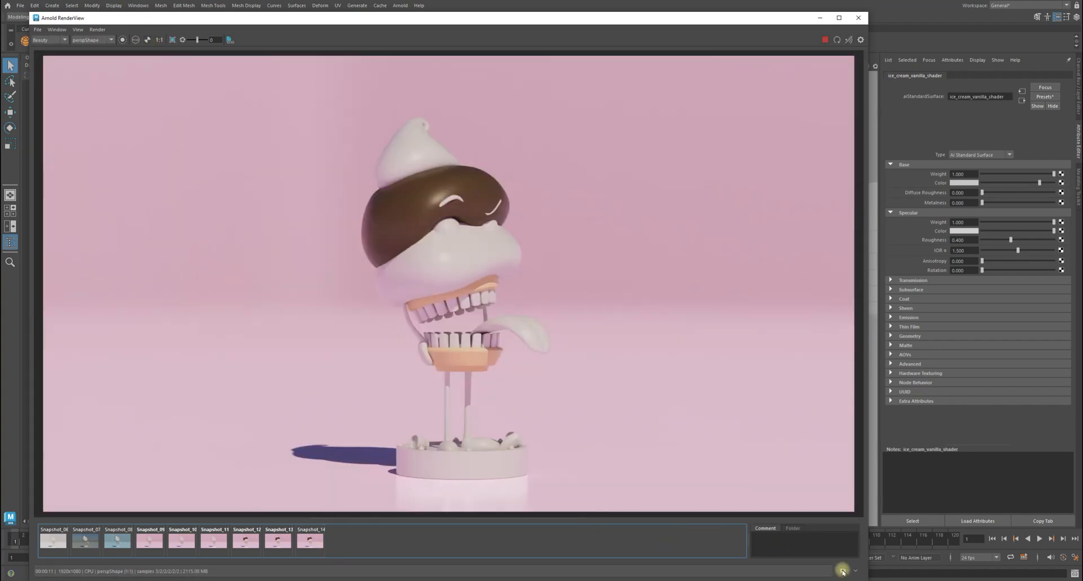
click(308, 543)
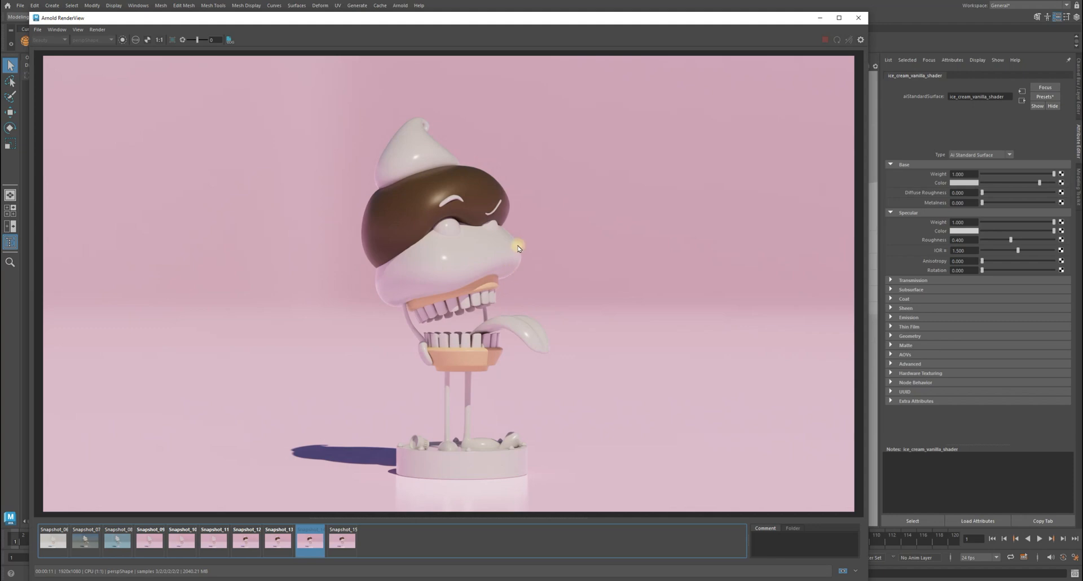
click(342, 540)
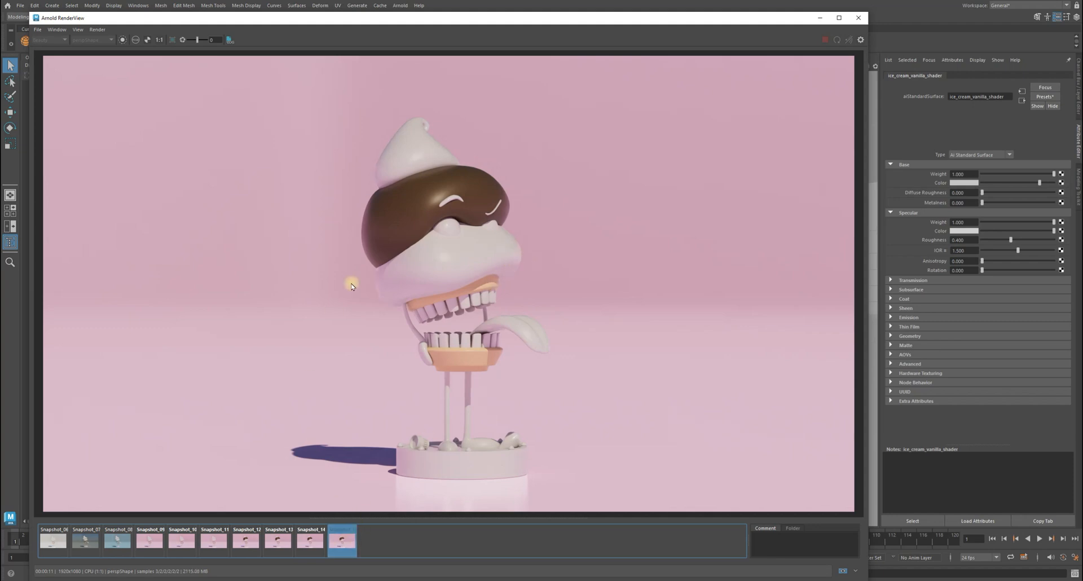
- Compare the vanilla highlights in Snapshot_14 and Snapshot_15 close up and at full frame, ending on the live render
scroll(469, 286, up, 5)
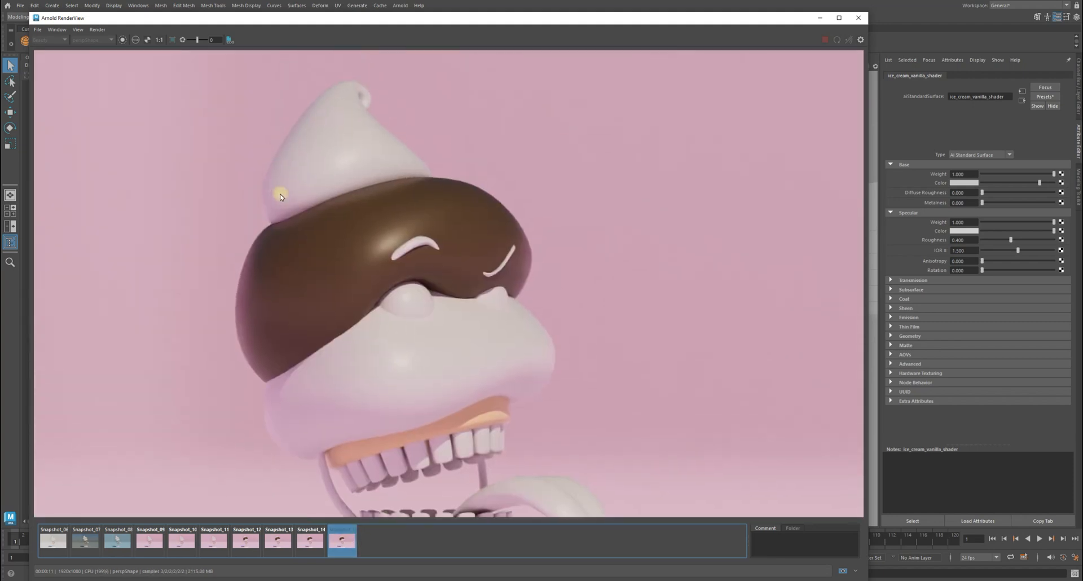
click(310, 541)
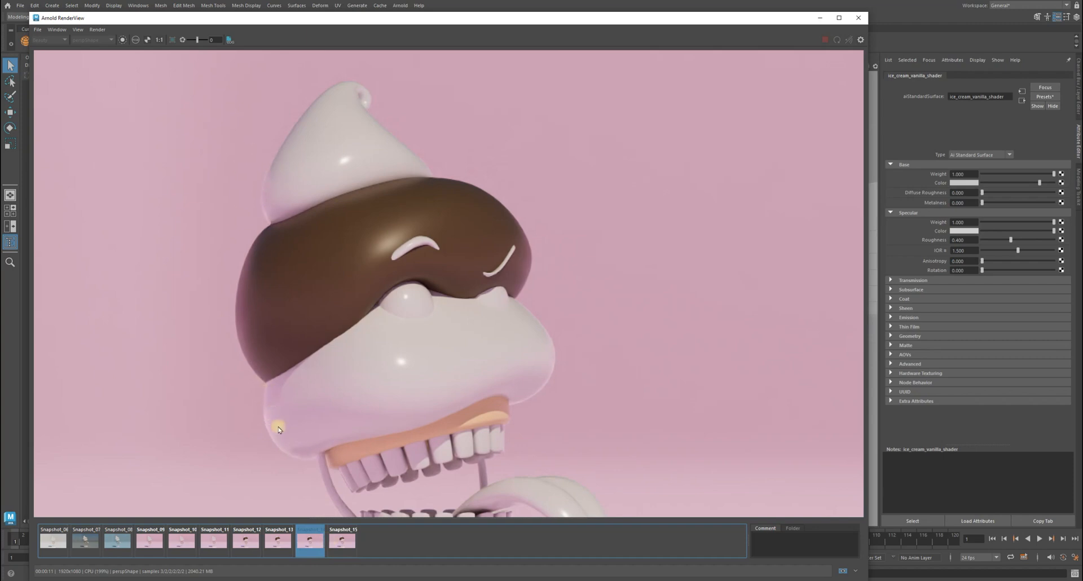
click(343, 541)
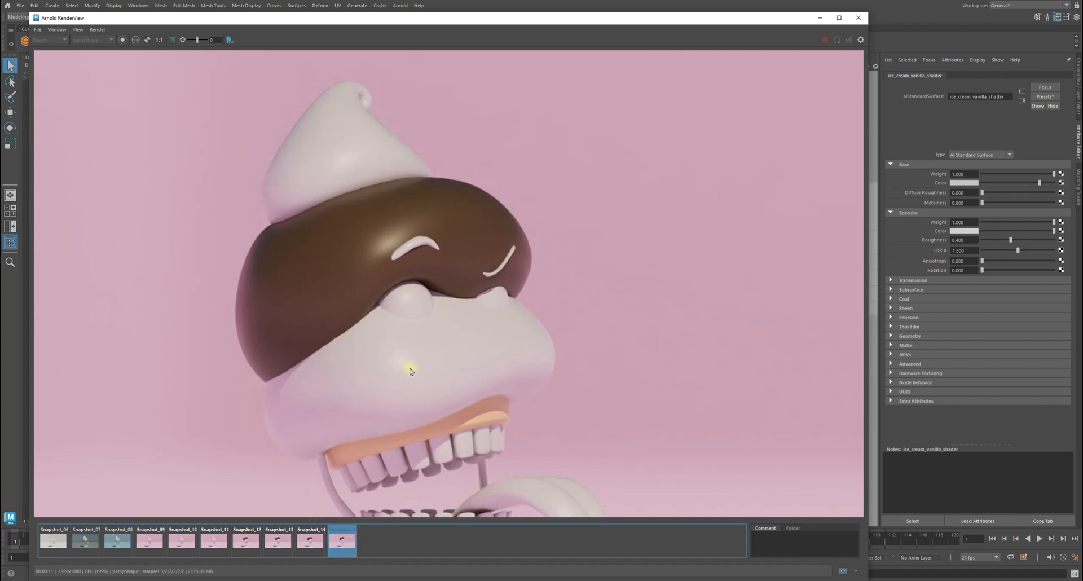
click(316, 539)
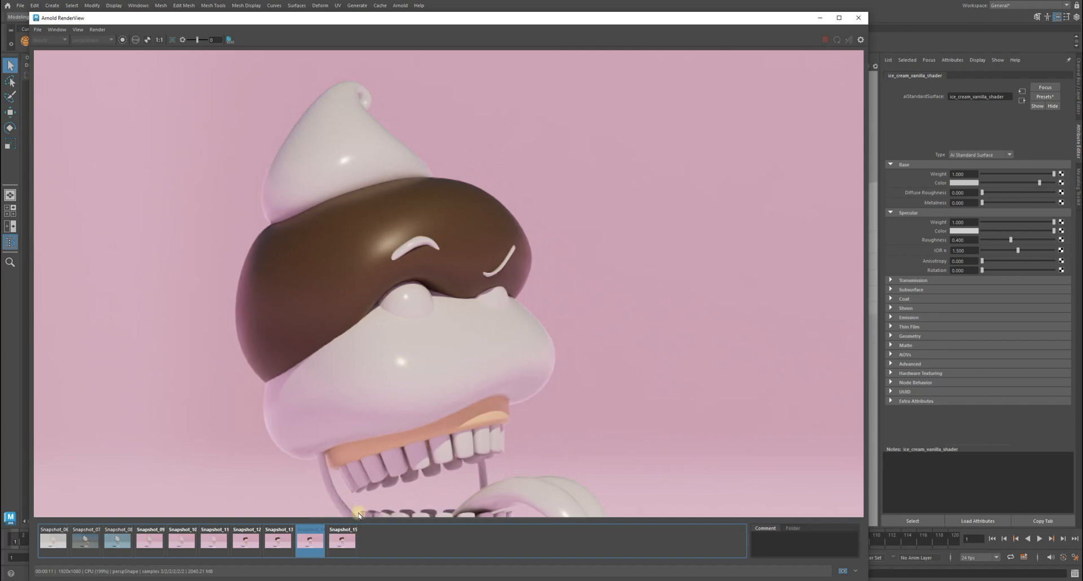
click(342, 540)
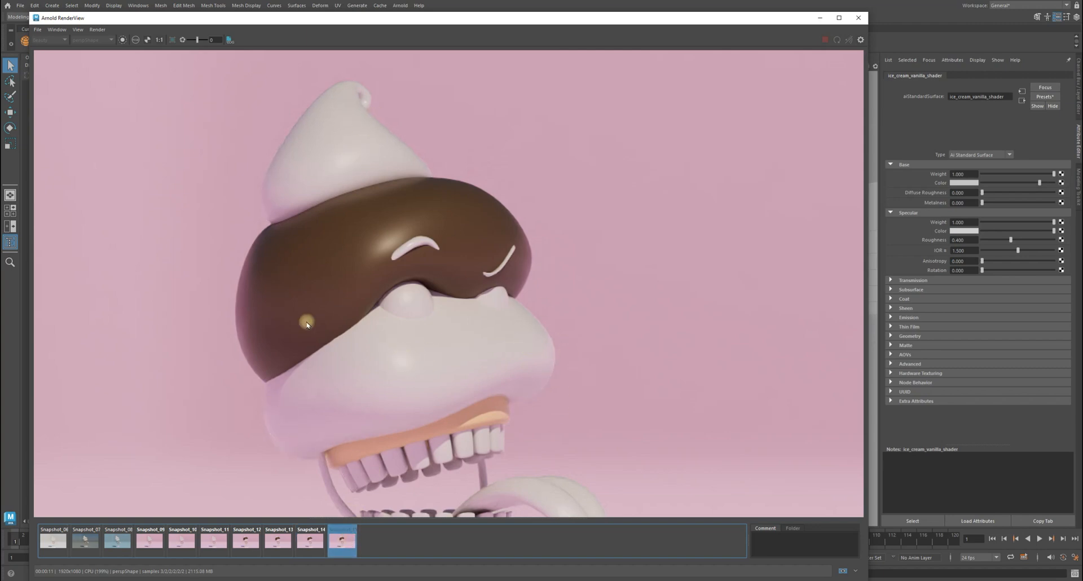
click(318, 540)
click(353, 541)
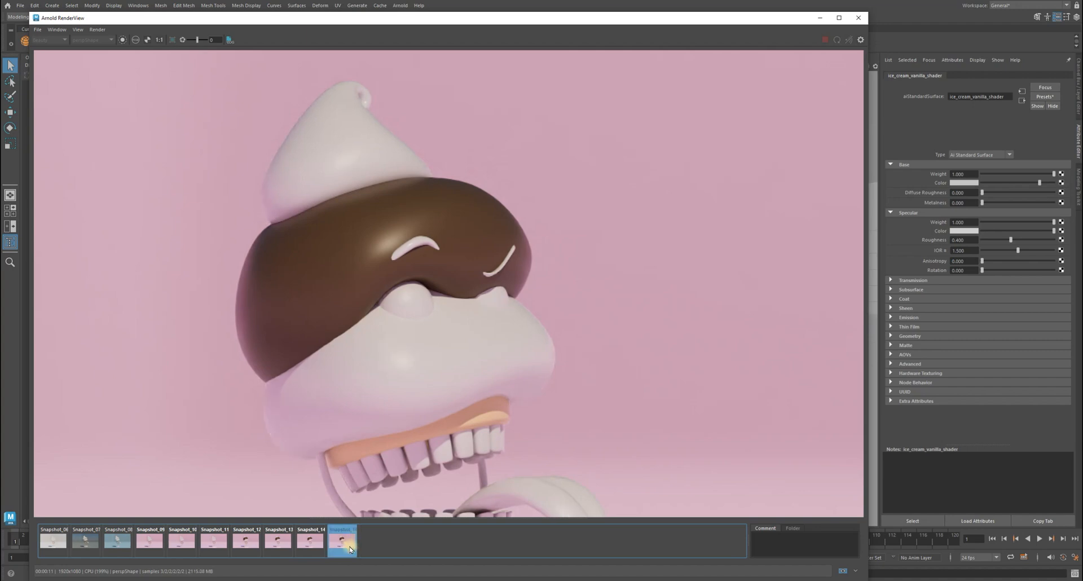
click(159, 40)
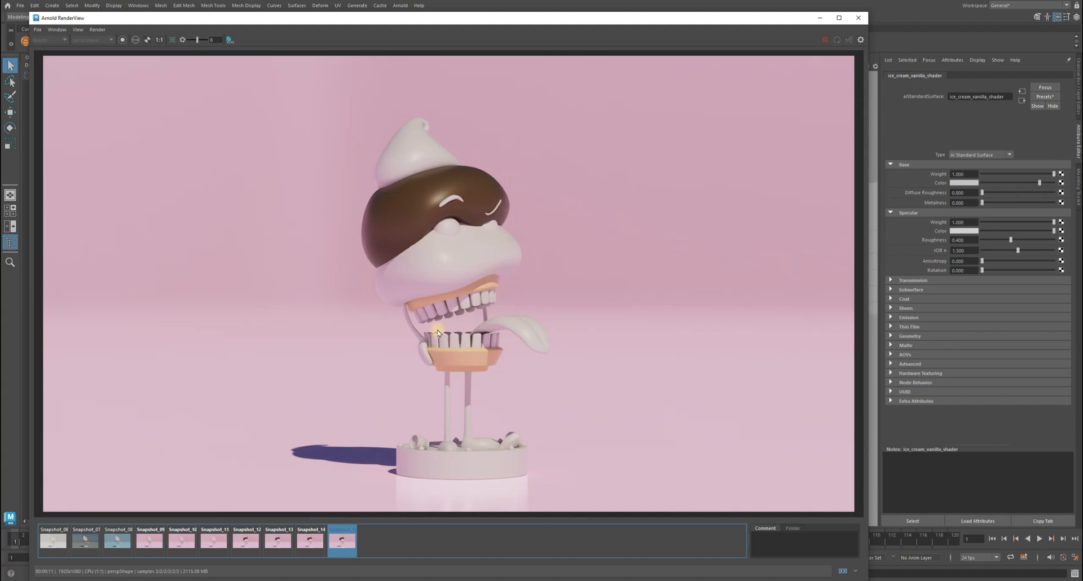
click(310, 543)
click(334, 540)
click(334, 540)
- Set the specular roughness of ice_cream_vanilla_shader to 0.35, trying 0.3 first, and store the updated render as a snapshot
drag(974, 240, 911, 240)
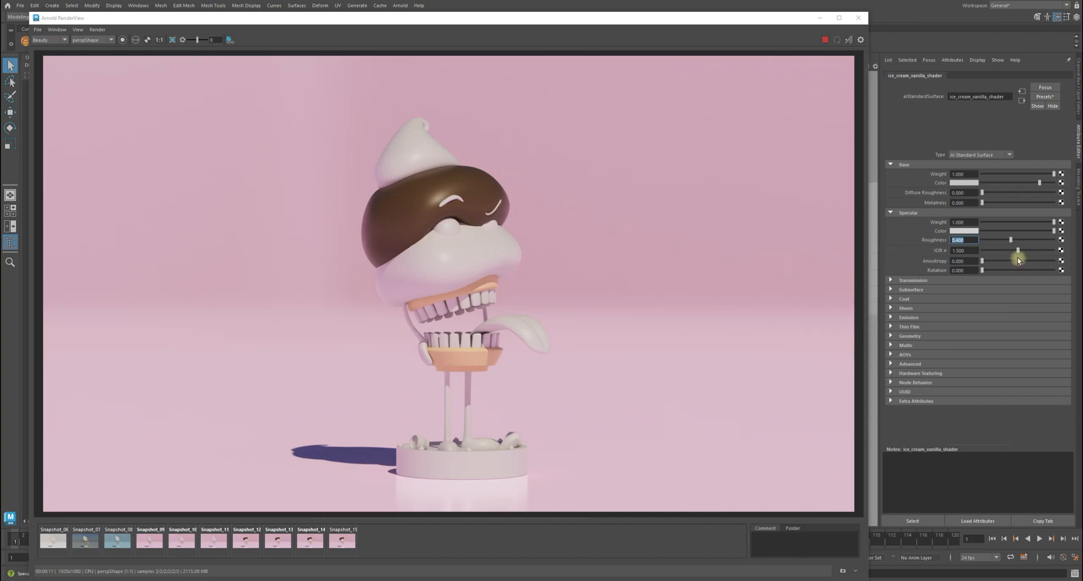
text(.3)
key(Return)
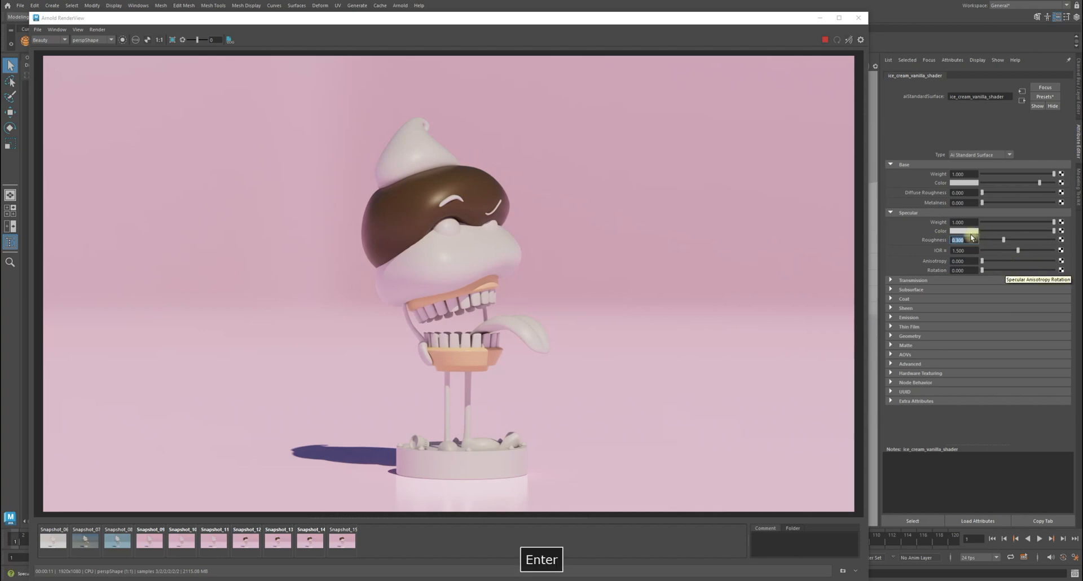
text(.)
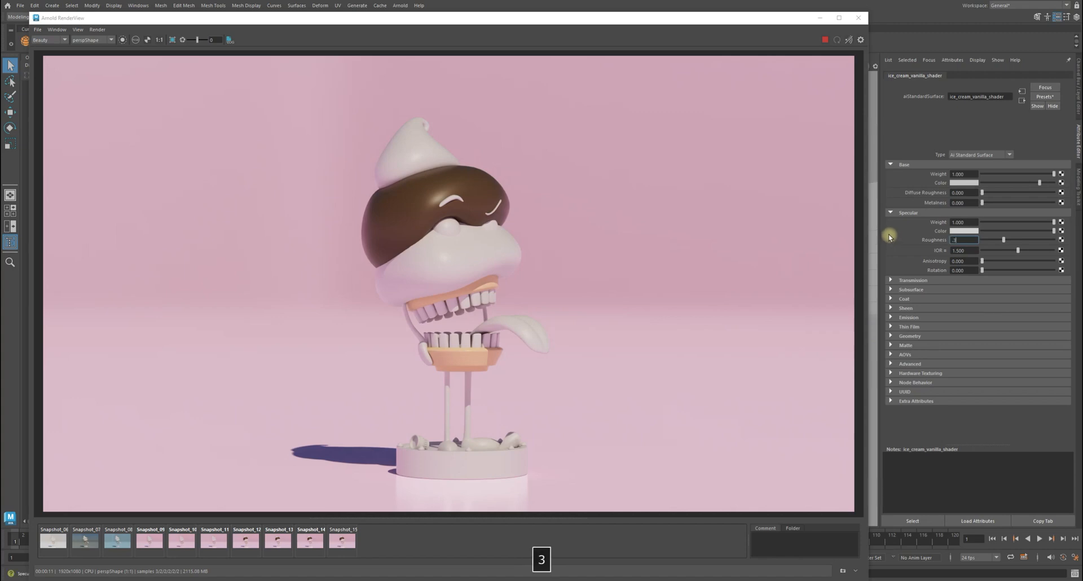
text(35)
key(Return)
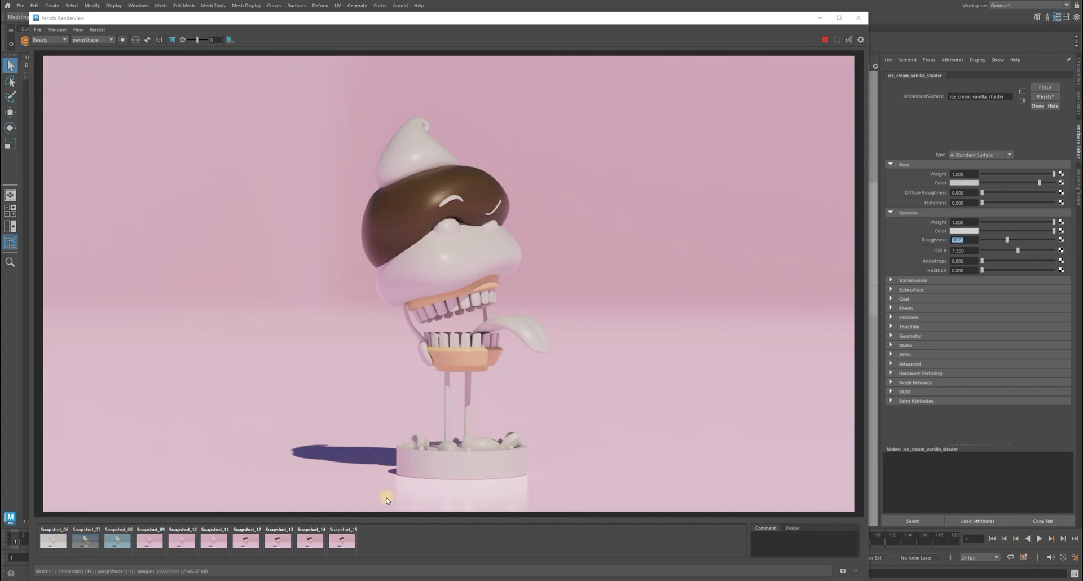
click(840, 571)
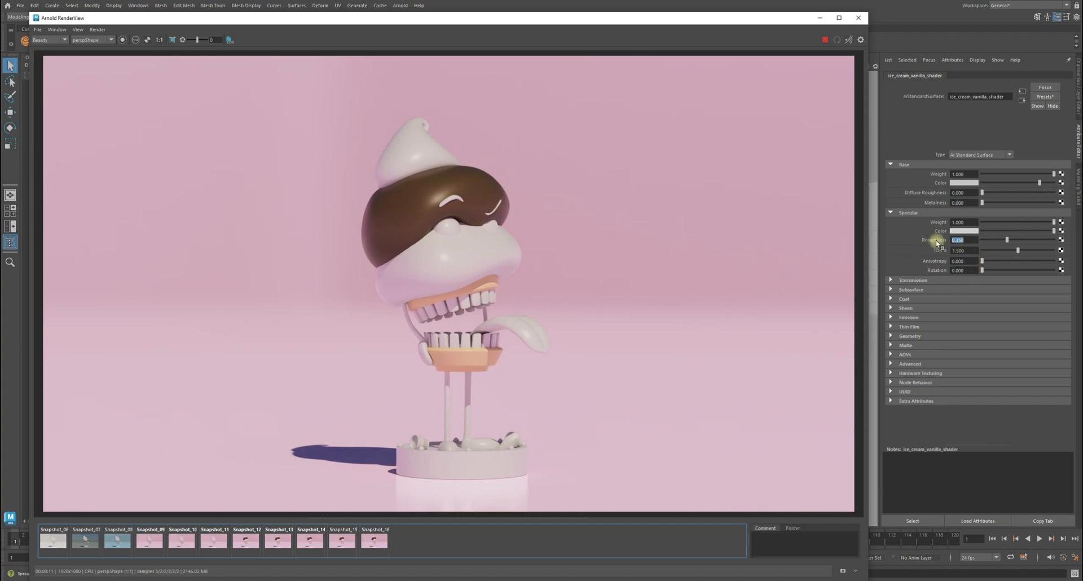
- Compare Snapshot_16 with Snapshot_15 and Snapshot_14, examining the vanilla highlights close up
click(342, 540)
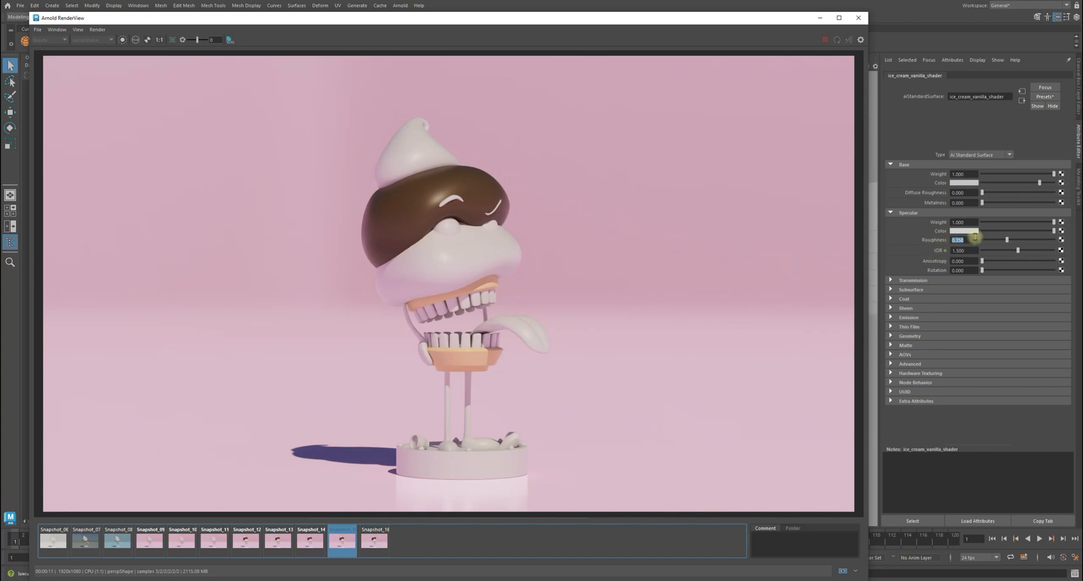
click(376, 540)
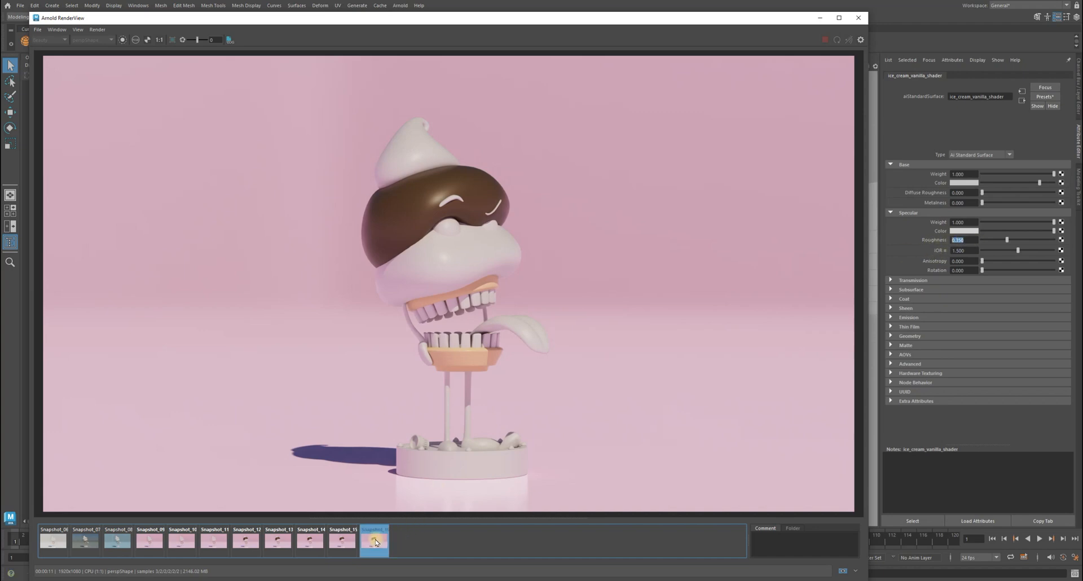
scroll(381, 339, up, 5)
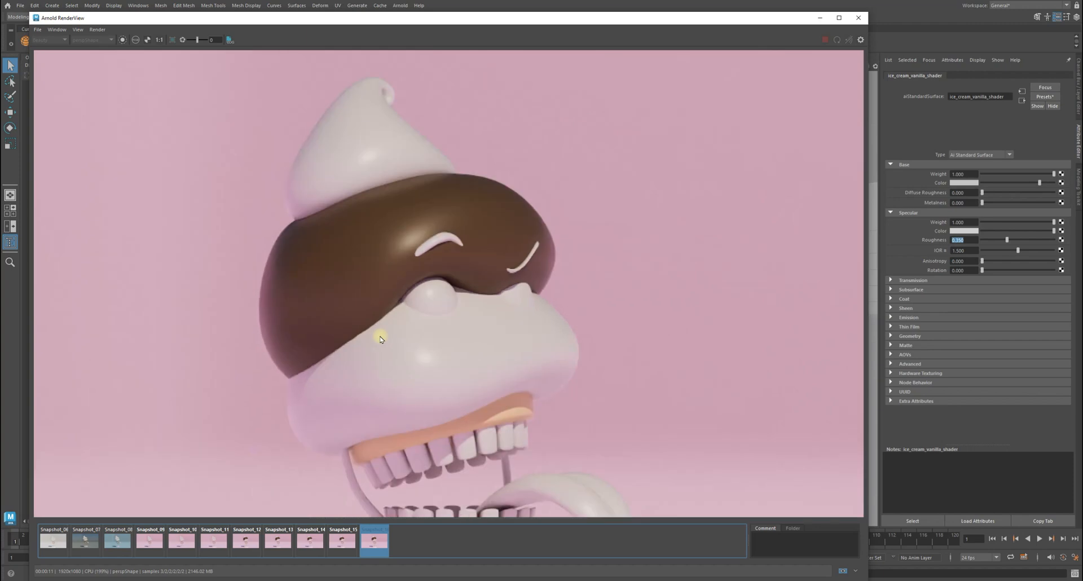
key(Left)
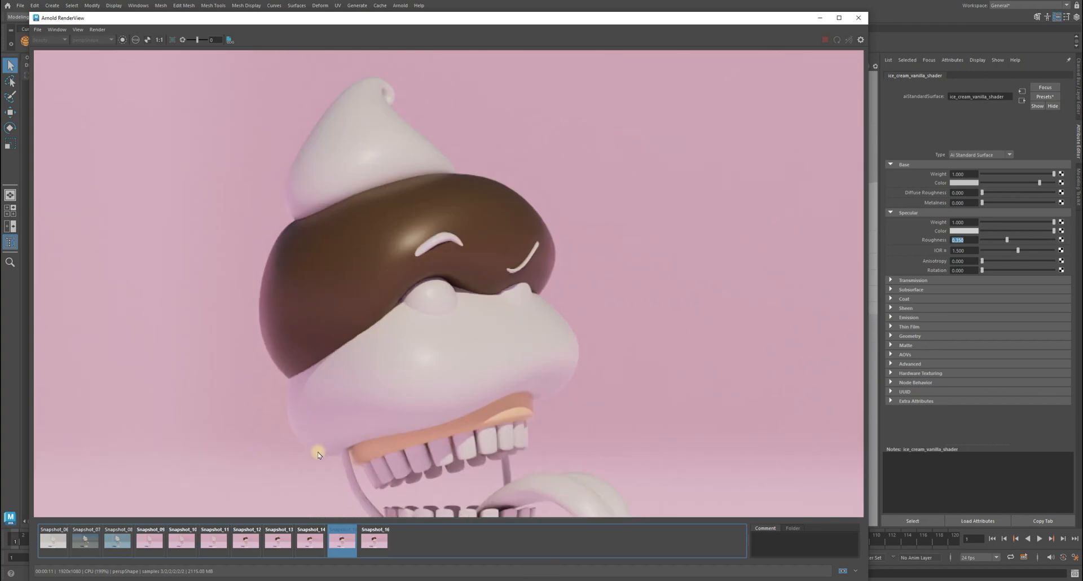
key(Right)
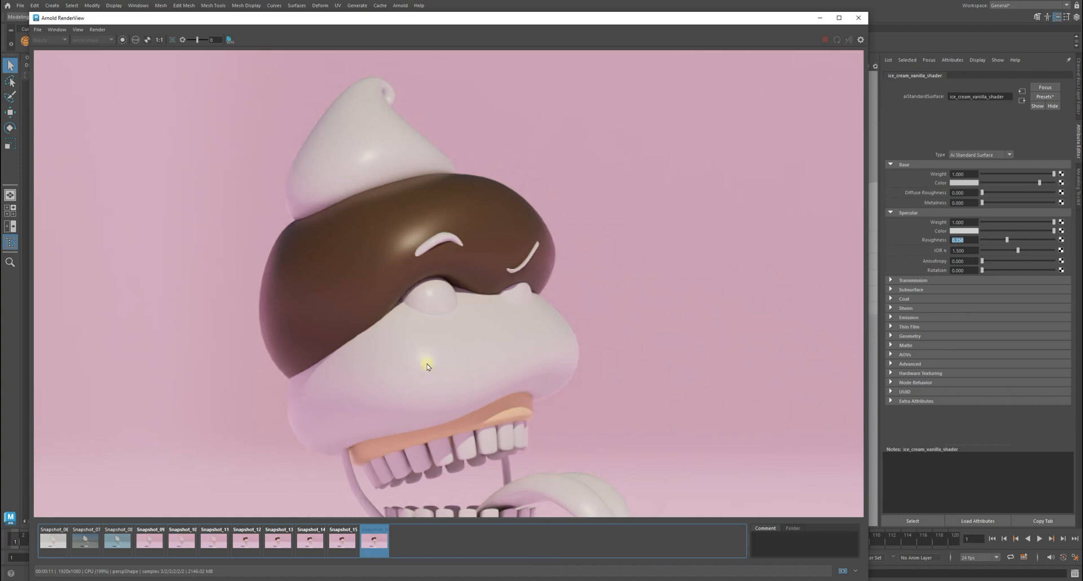
key(Left)
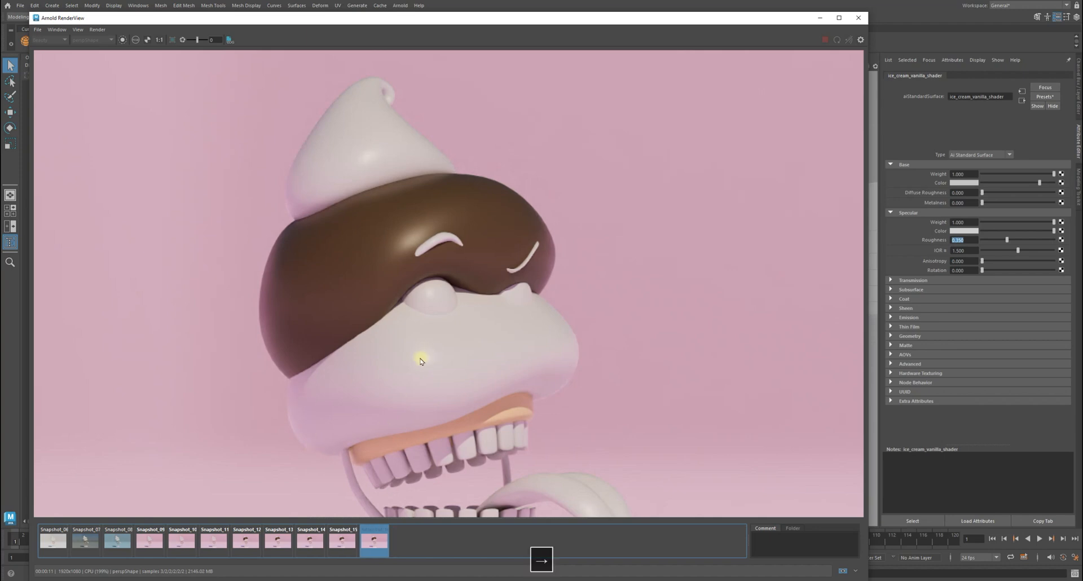
click(309, 540)
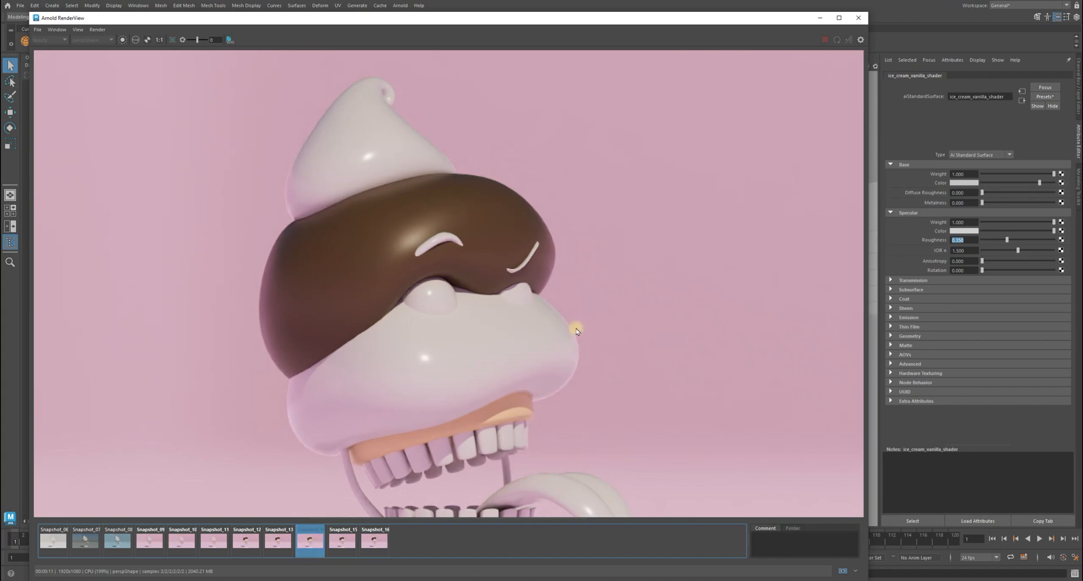
click(377, 542)
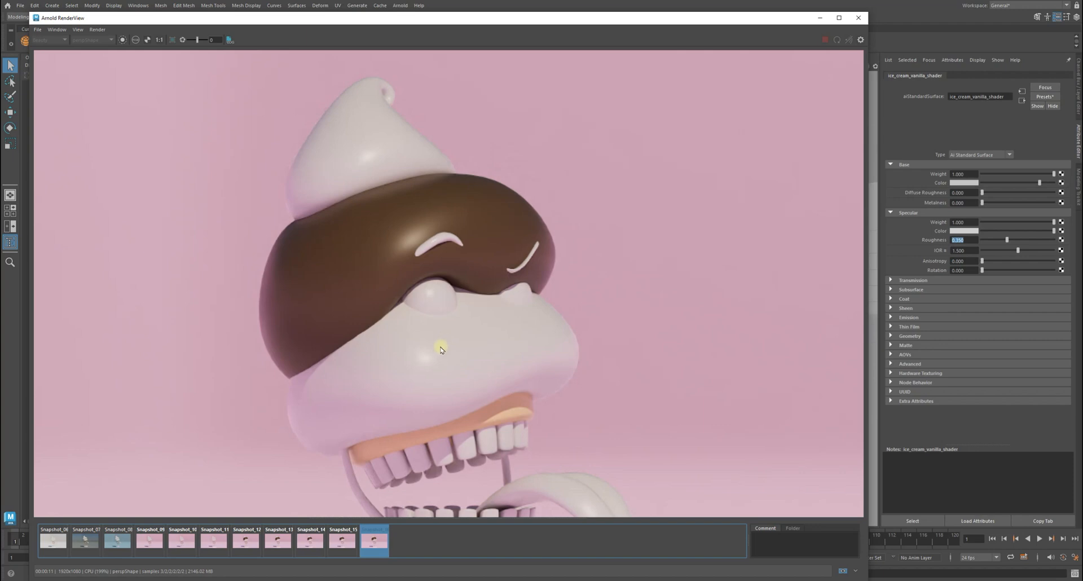
- Return to full frame and compare Snapshot_14, Snapshot_15 and Snapshot_16 by switching repeatedly between them
click(159, 40)
click(308, 538)
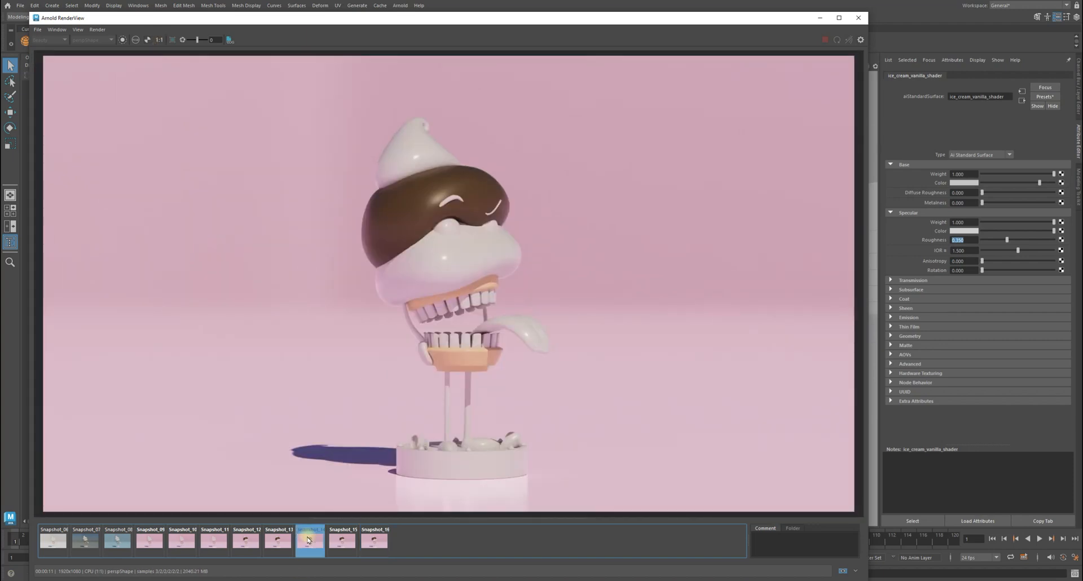
click(353, 543)
click(376, 543)
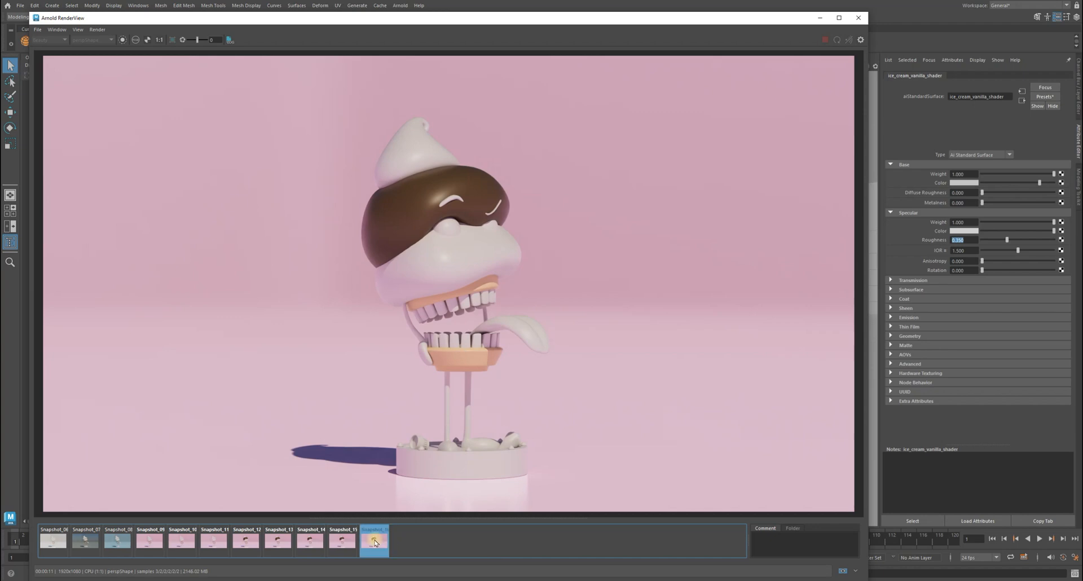
key(Left)
key(Right)
key(Left)
click(373, 542)
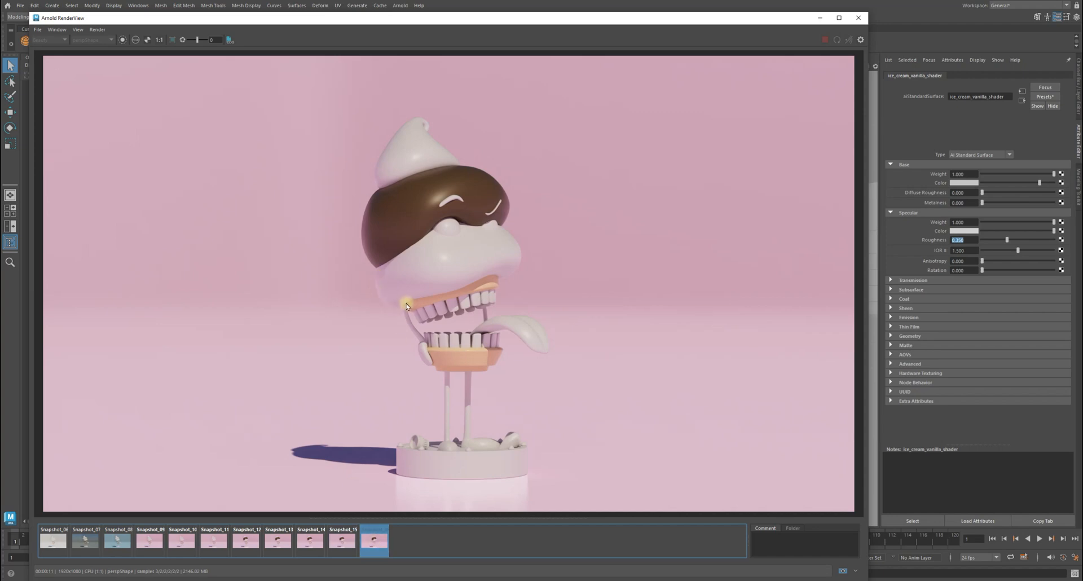
click(344, 543)
key(Right)
- Check the vanilla shader's specular roughness value against the highlights in Snapshot_14, Snapshot_15 and Snapshot_16
click(966, 240)
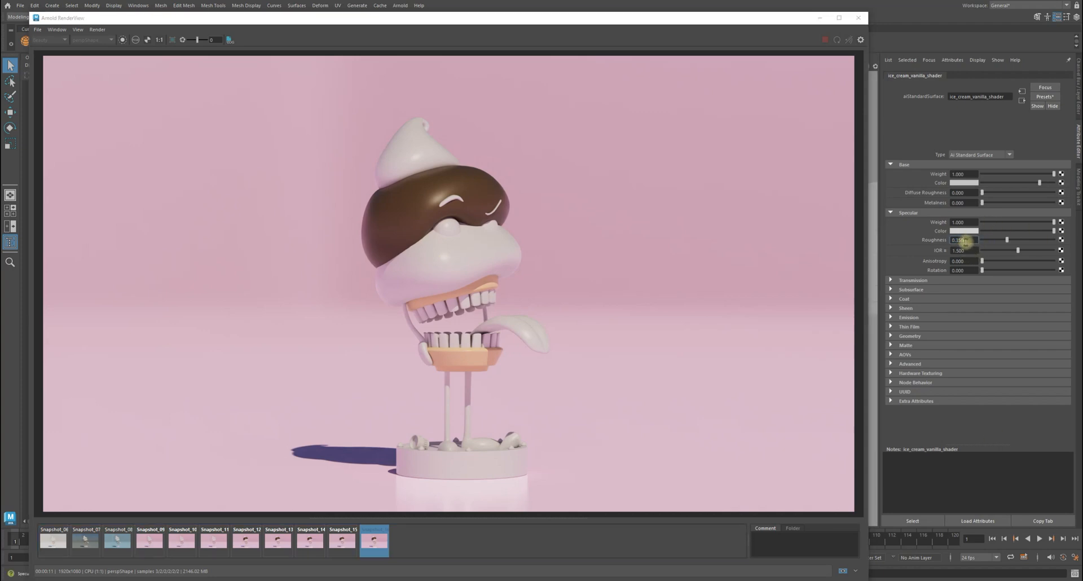
drag(955, 239, 969, 248)
click(313, 542)
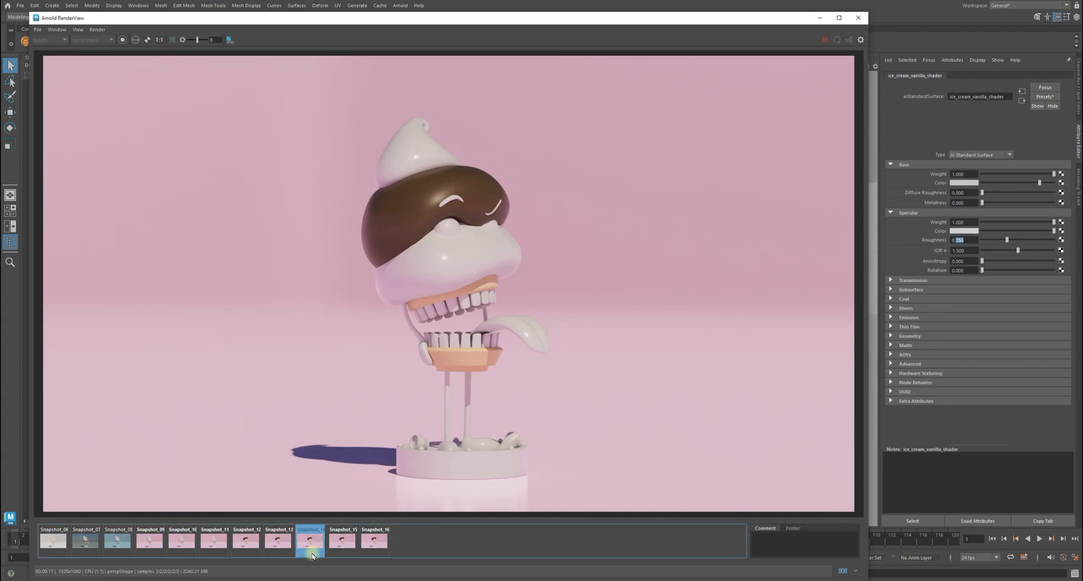
click(343, 541)
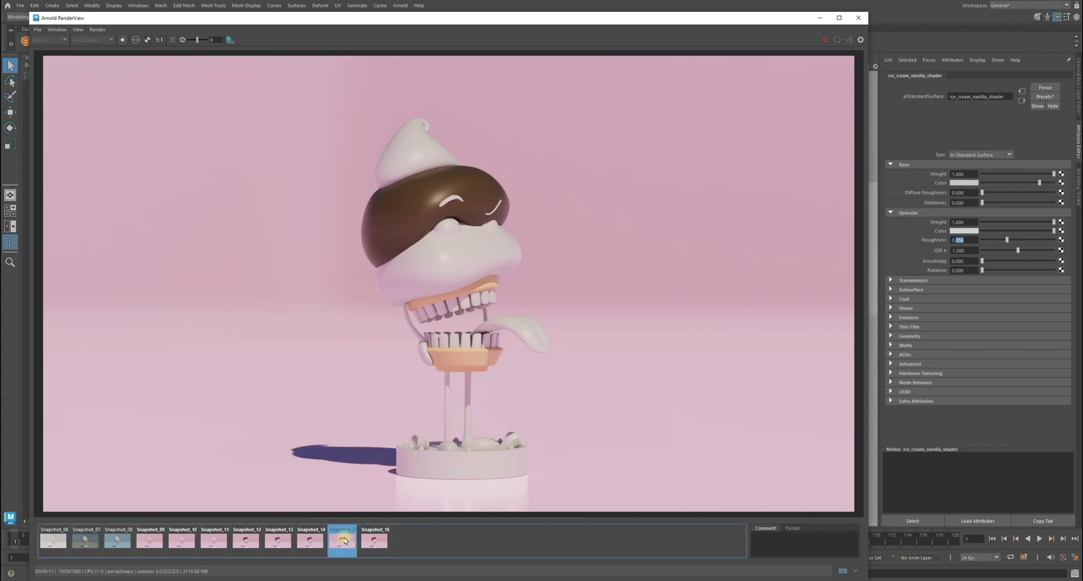
click(378, 545)
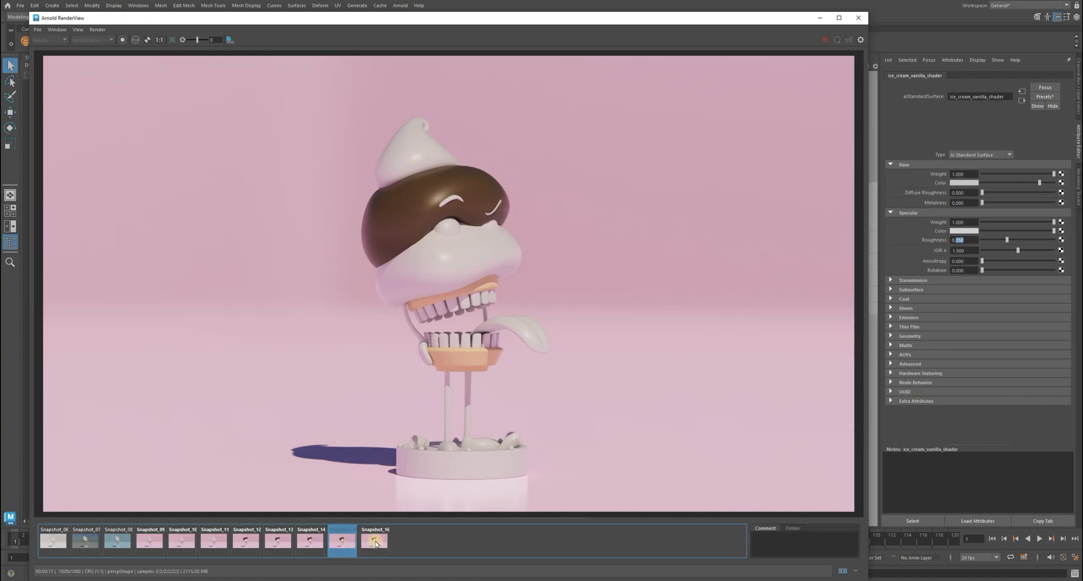
click(323, 542)
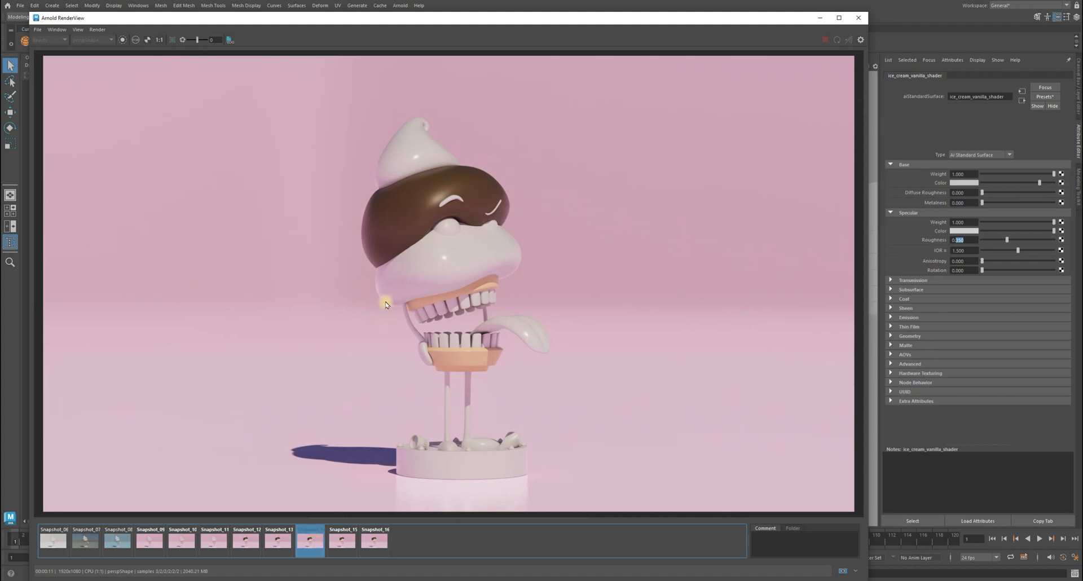
- Compare Snapshot_16 and Snapshot_15 with the live render to judge the vanilla highlights
click(373, 542)
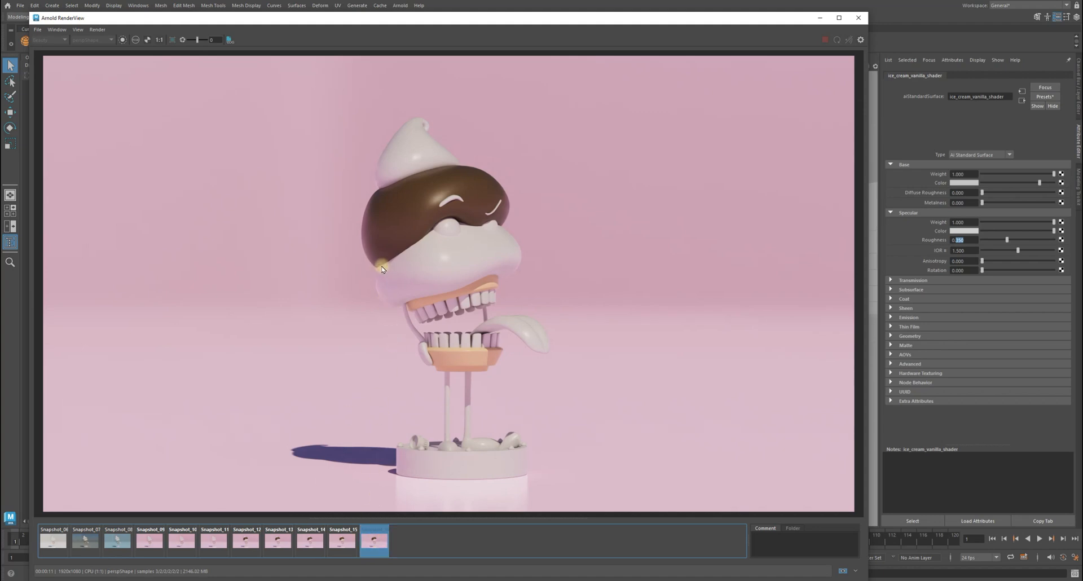
click(383, 539)
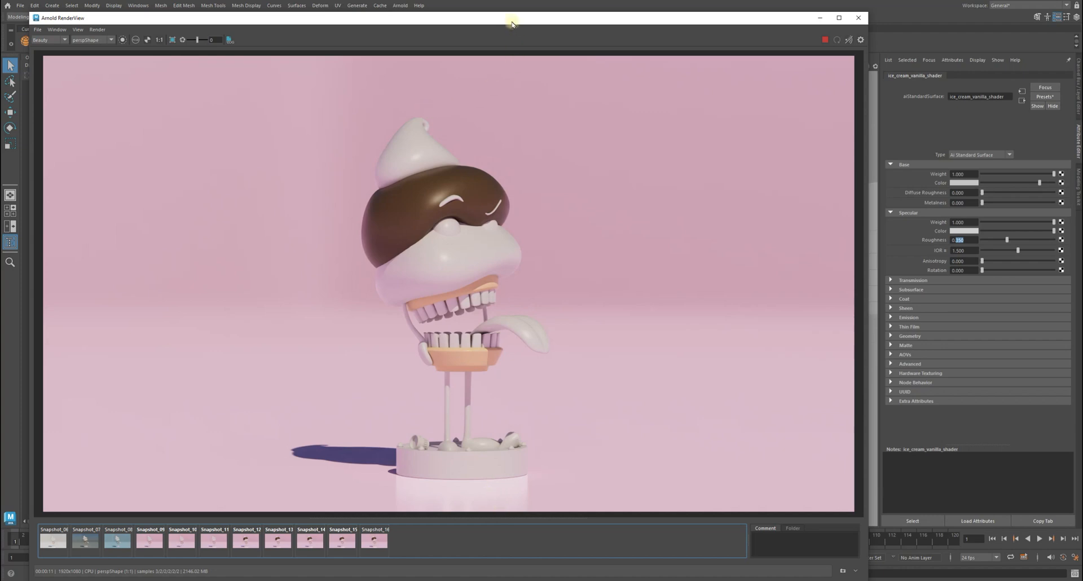
drag(512, 23, 504, 18)
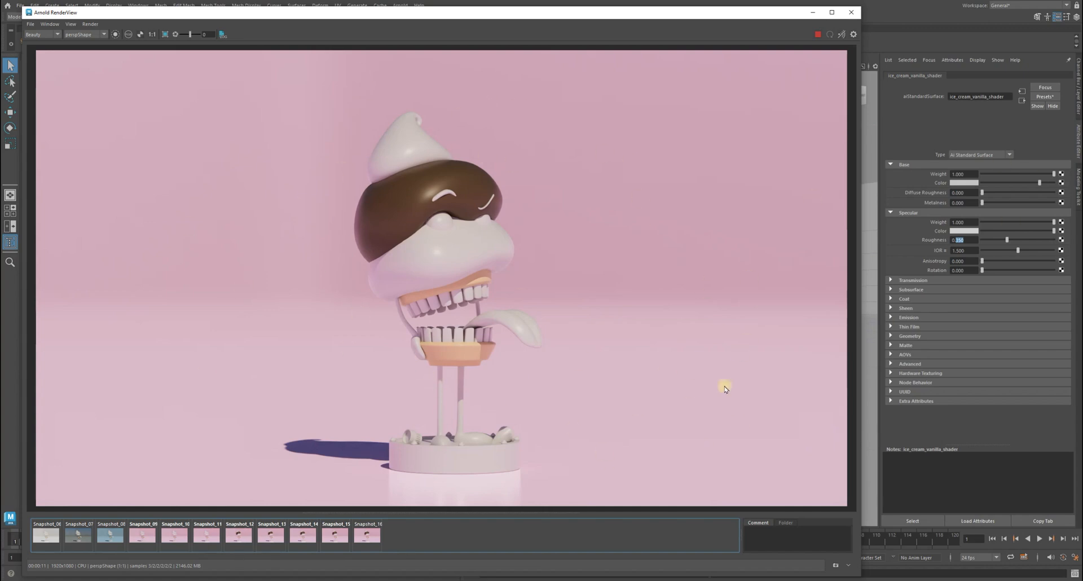
click(963, 423)
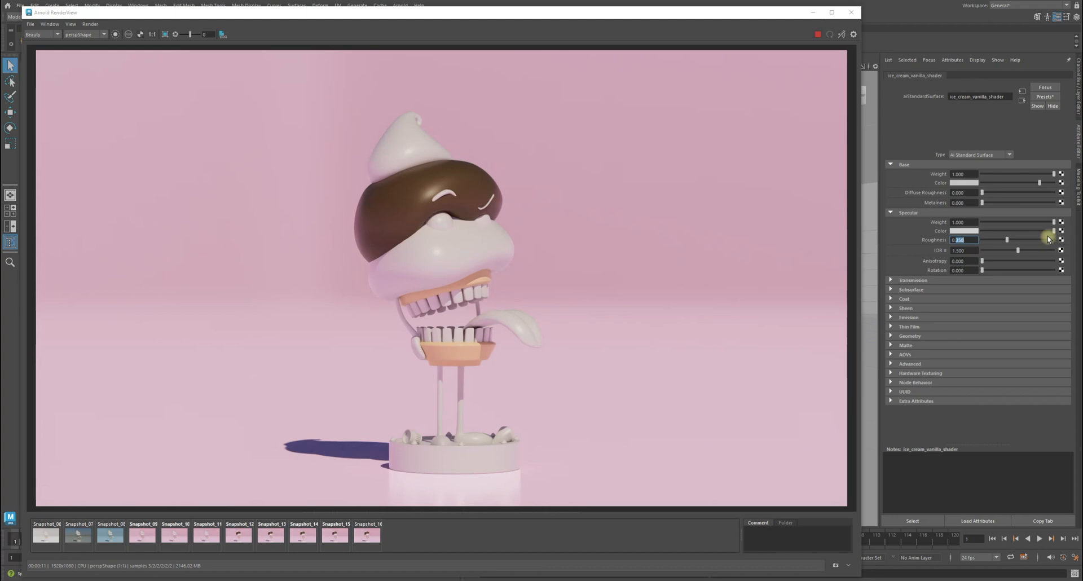
click(364, 533)
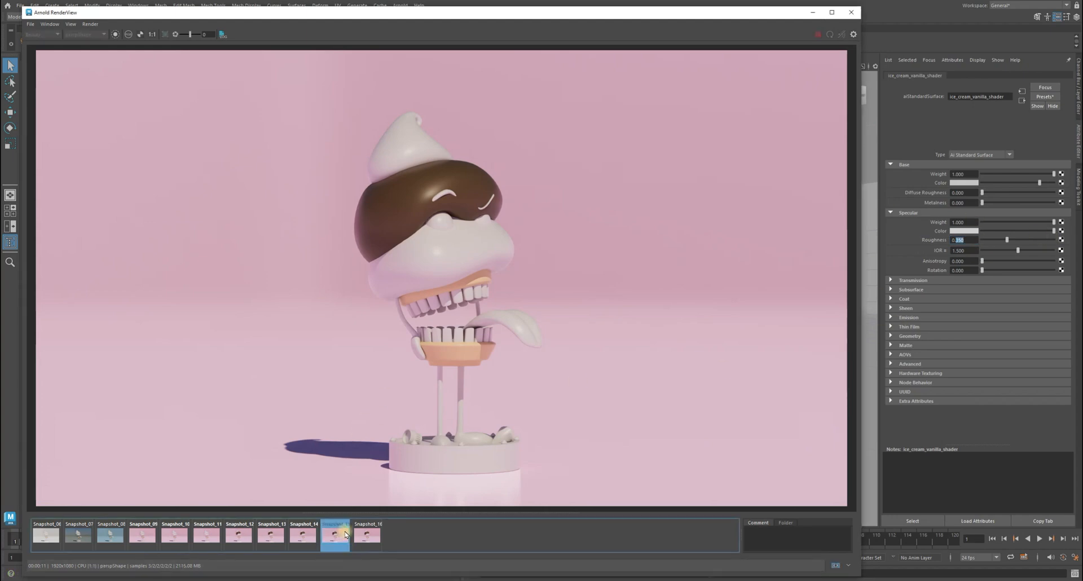
click(399, 528)
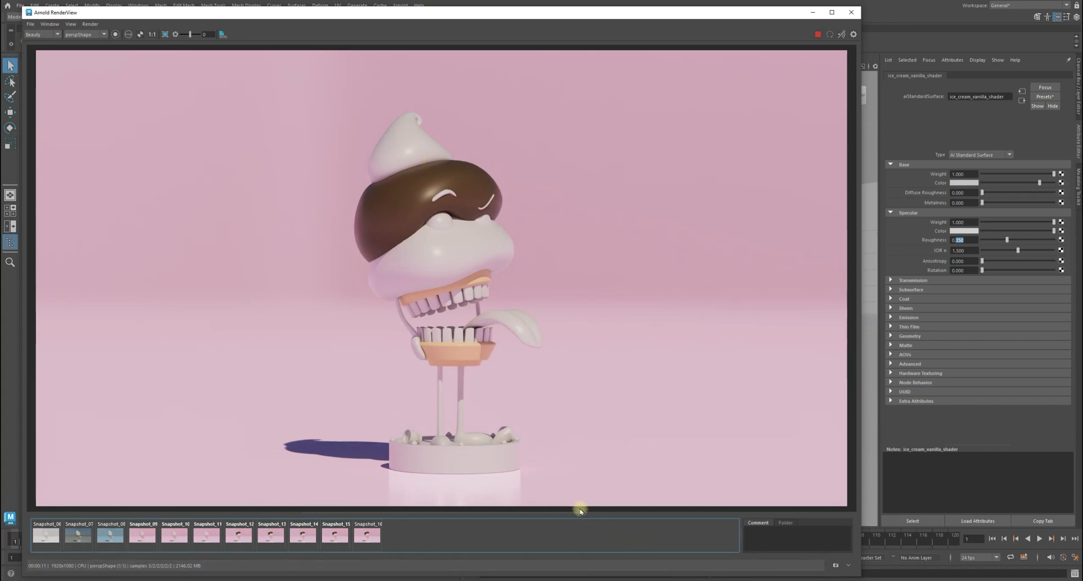
- Examine the teeth, gums and tongue close up, and recheck Snapshot_15 against Snapshot_16
scroll(403, 382, up, 5)
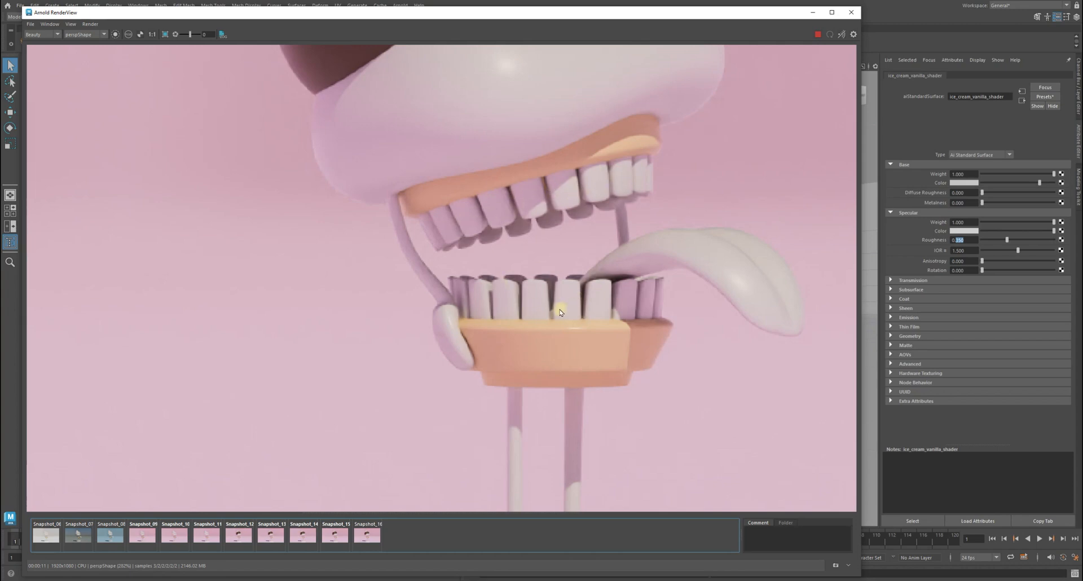
scroll(454, 299, down, 2)
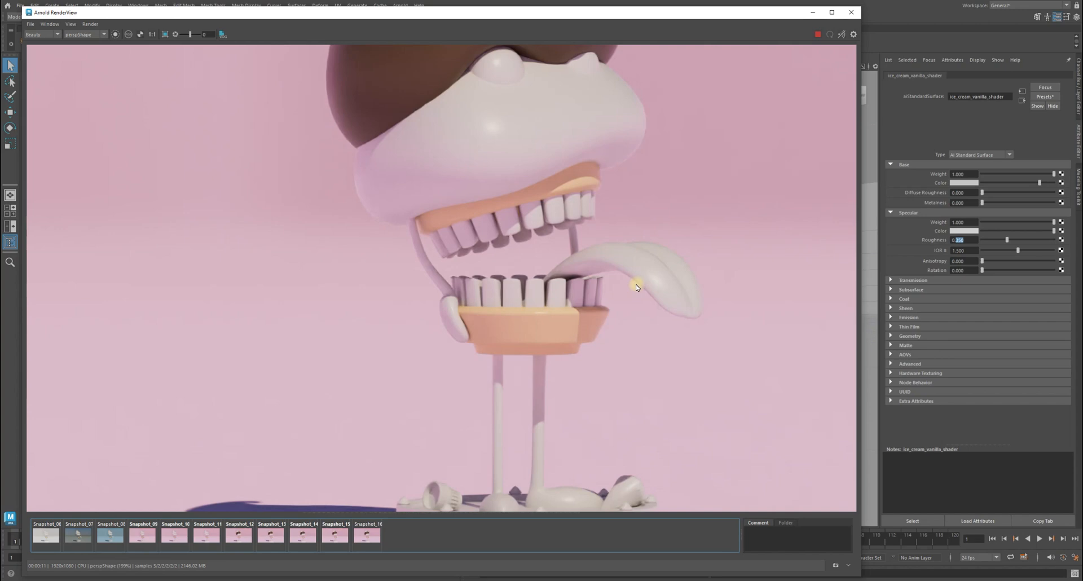
scroll(665, 320, down, 2)
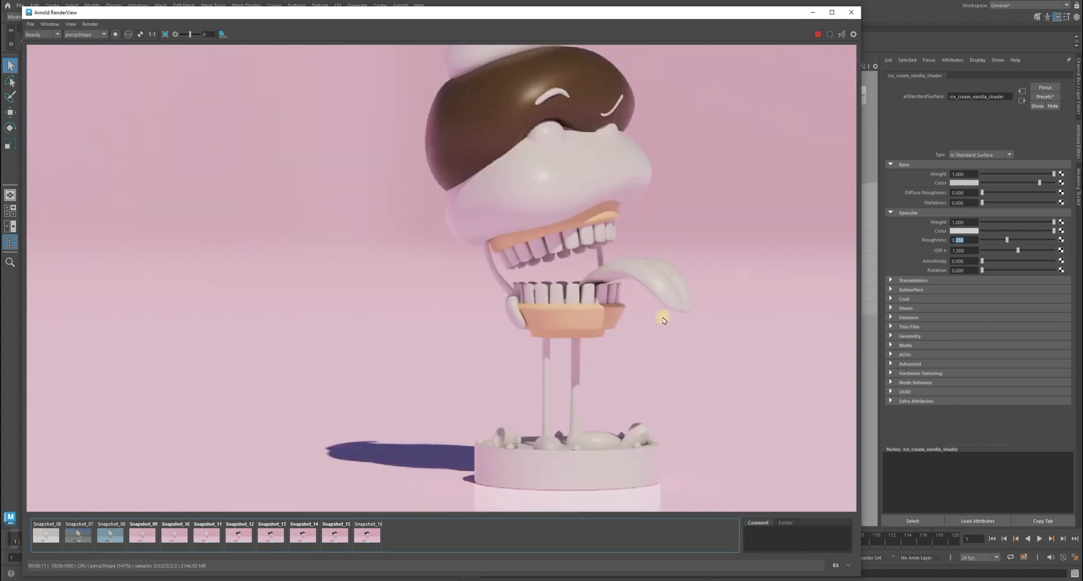
scroll(663, 321, down, 1)
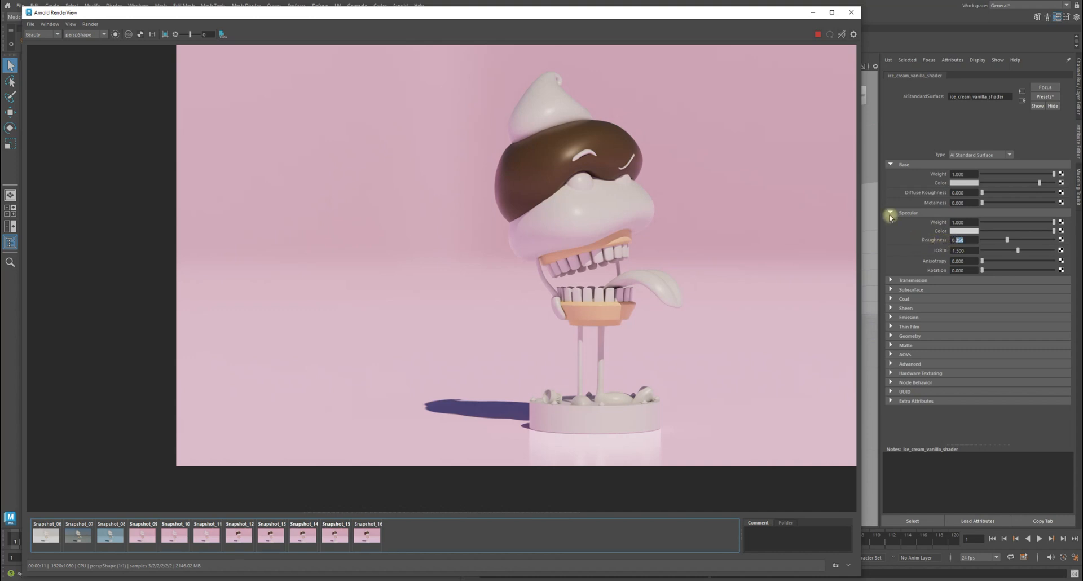
click(334, 534)
click(367, 535)
click(345, 536)
click(367, 535)
click(367, 534)
- Return from the render window to the Hypershade and clear the vanilla and chocolate shader networks from the graph
click(669, 3)
click(486, 442)
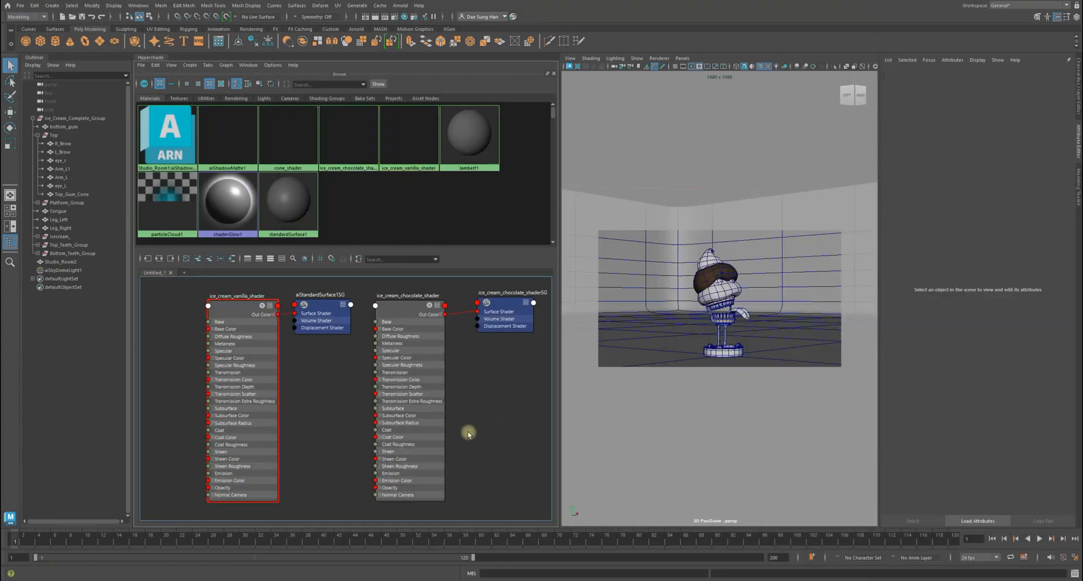
scroll(469, 431, down, 5)
alt+middle_drag(482, 421, 414, 420)
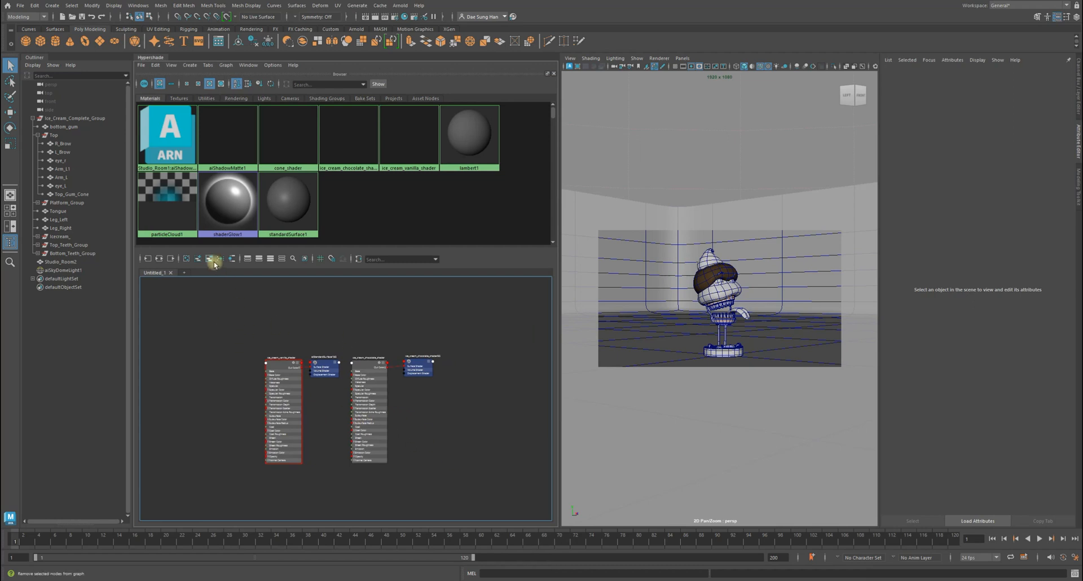
click(187, 259)
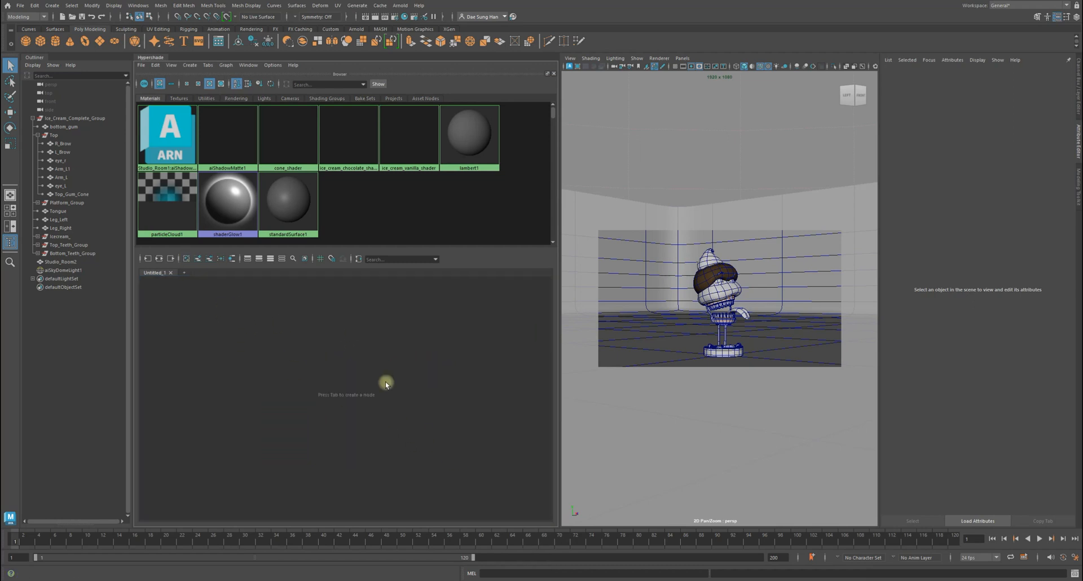
- Create a Standard Surface material in the empty graph and name it tongue_shader
key(Tab)
text(stand)
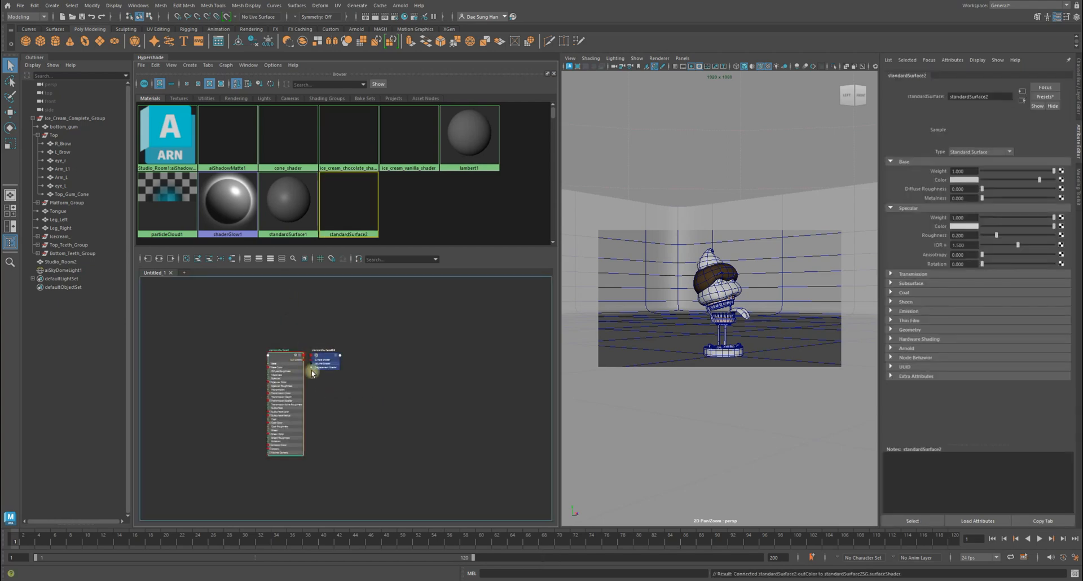
alt+right_drag(219, 352, 362, 387)
double_click(395, 347)
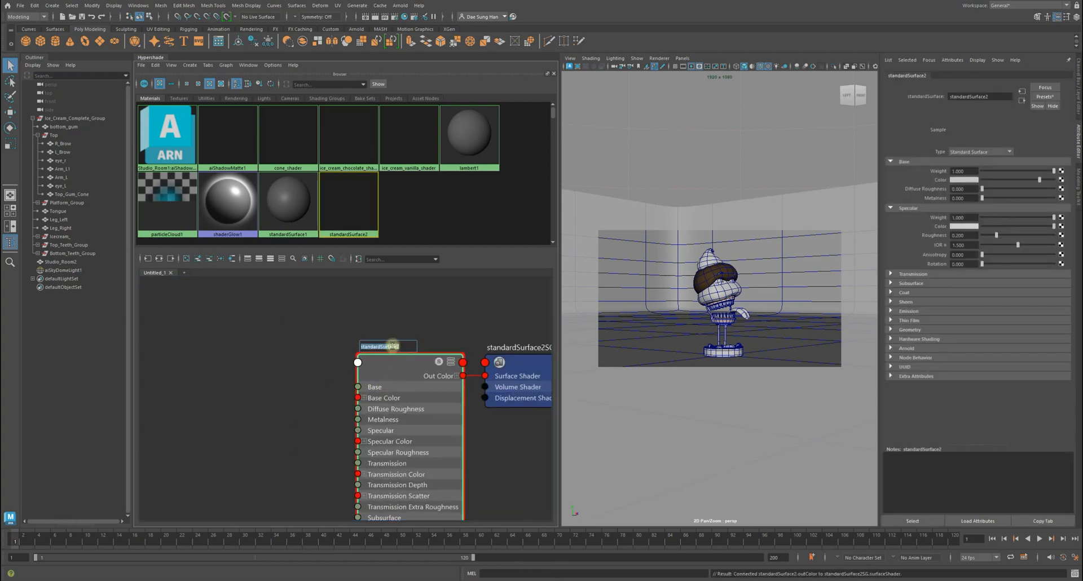
text(t)
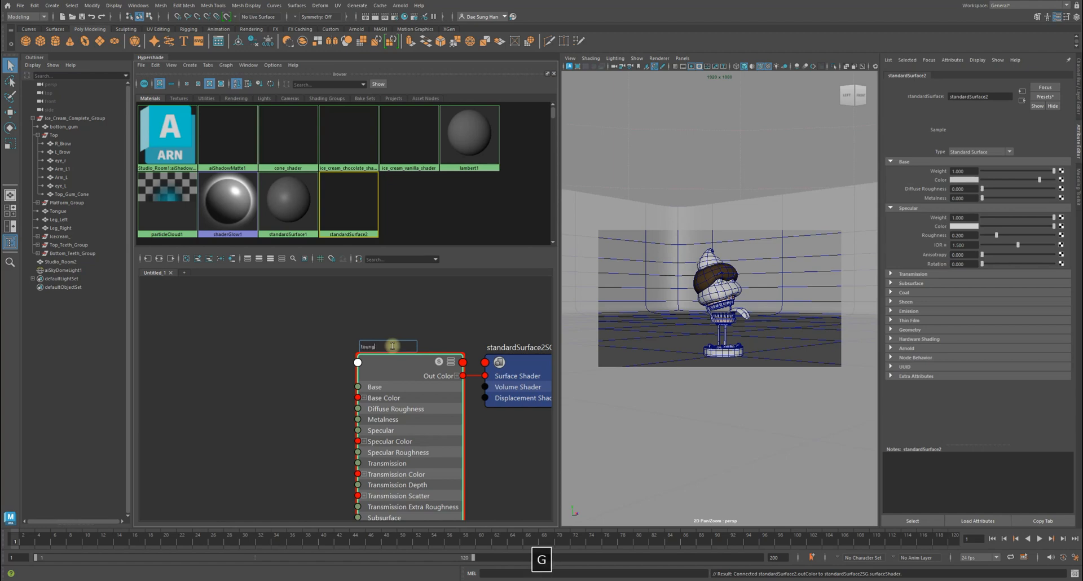
text(oung)
key(BackSpace)
key(BackSpace)
text(ngue shader)
key(Return)
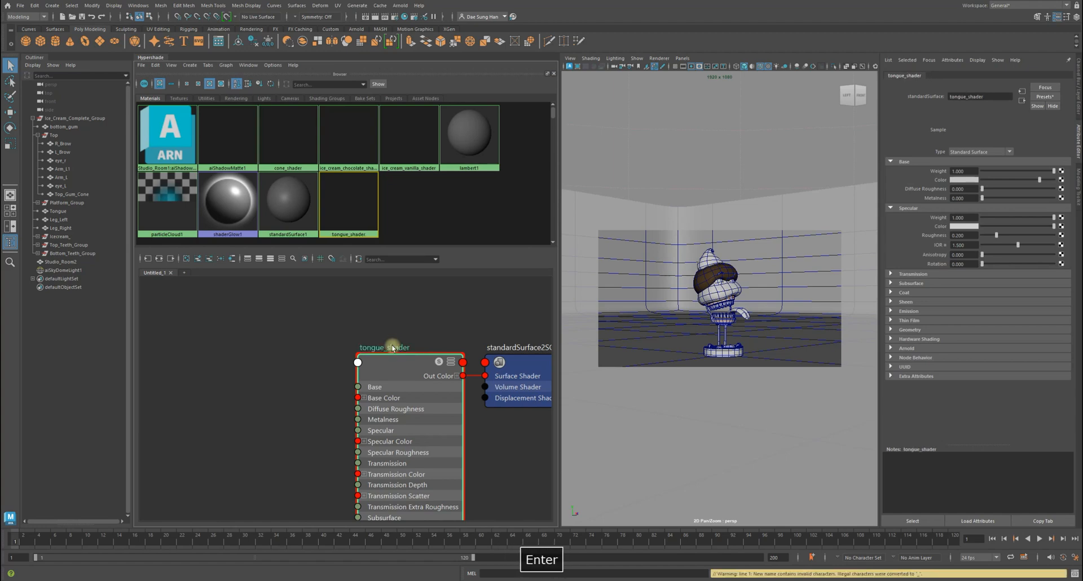
- Assign tongue_shader to the Tongue mesh
click(742, 315)
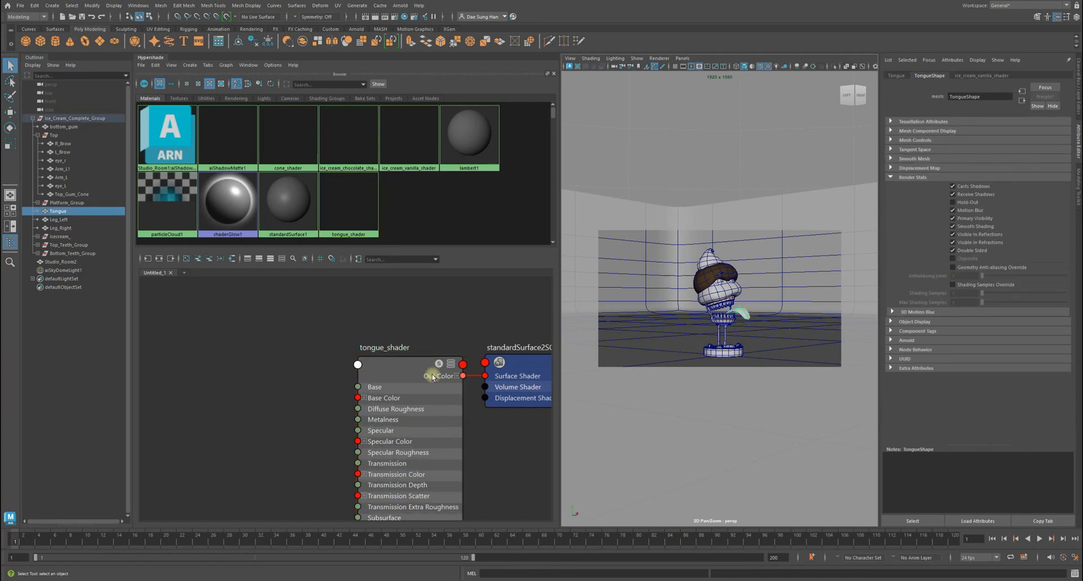
right_click(389, 365)
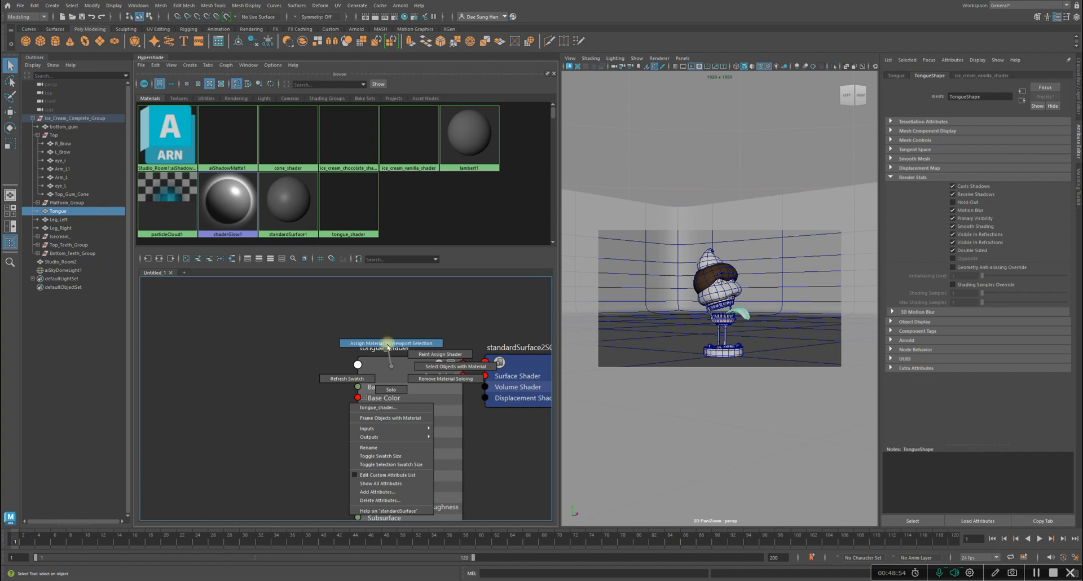
click(369, 343)
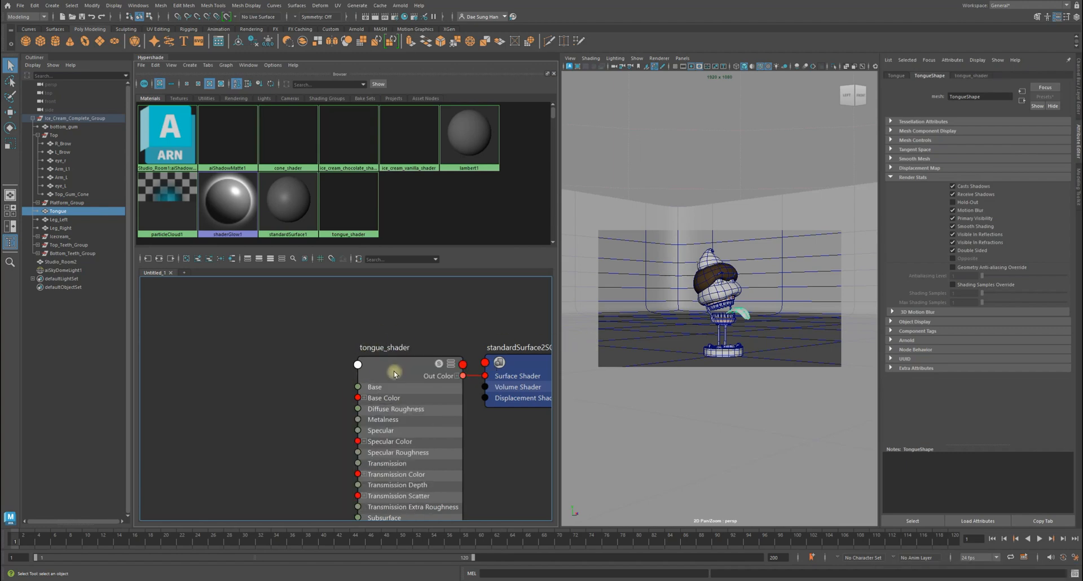
- Set the base color of tongue_shader to a muted pinkish red with a hue of about 355, adjusting its saturation and value
drag(406, 366, 330, 340)
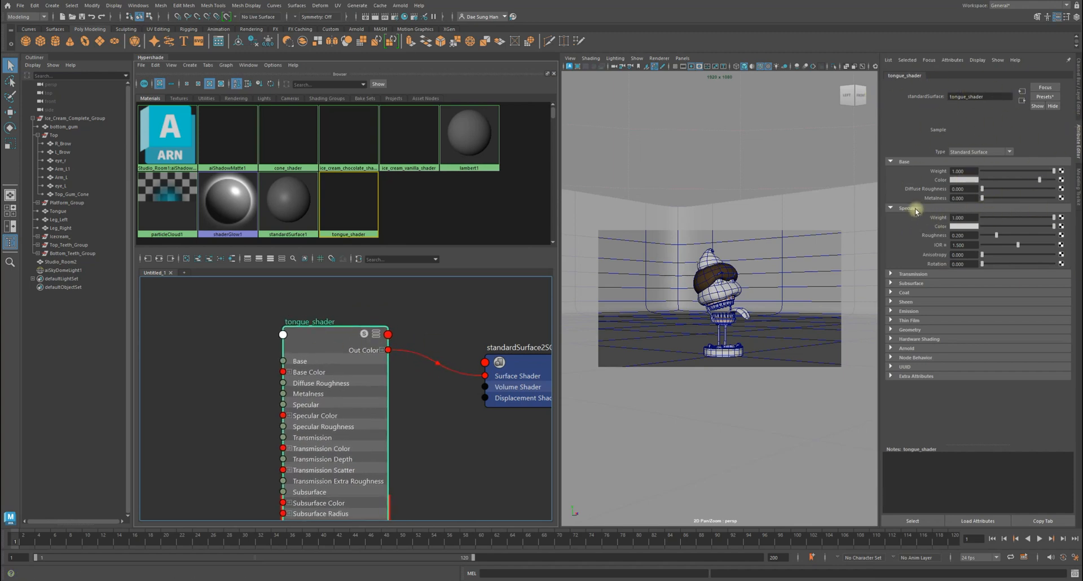
click(959, 180)
mouse_move(954, 209)
mouse_down()
mouse_move(944, 209)
mouse_move(981, 202)
mouse_move(951, 212)
mouse_move(972, 220)
mouse_move(954, 213)
mouse_up()
click(948, 211)
click(1025, 186)
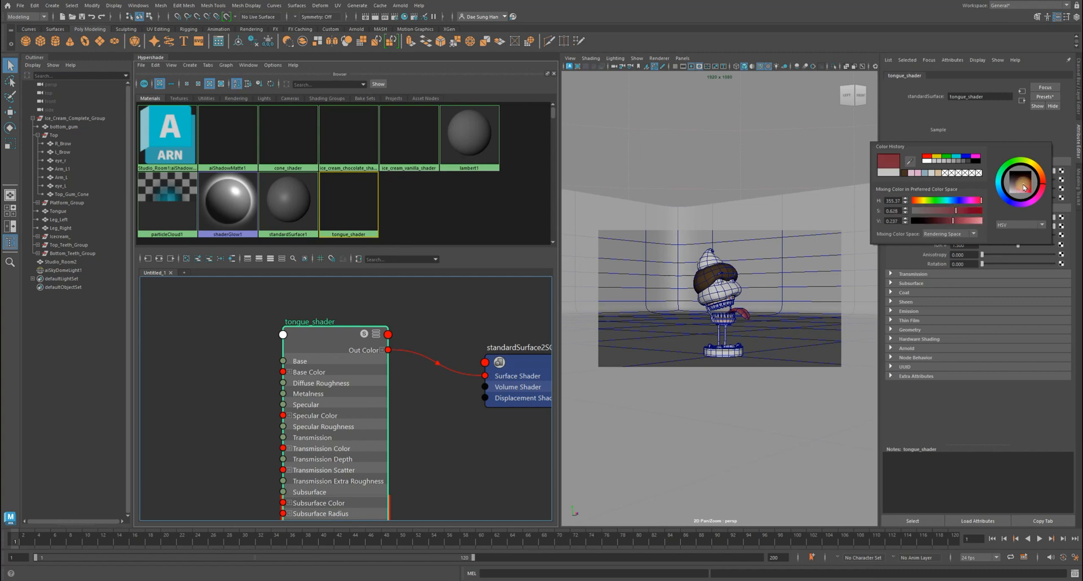
drag(956, 221, 970, 224)
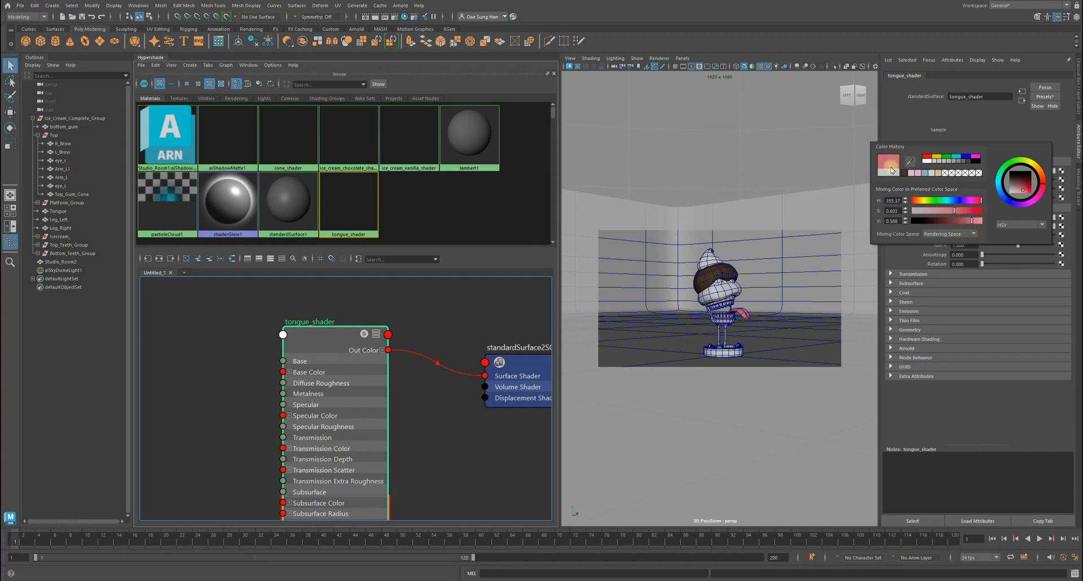
drag(974, 224, 975, 223)
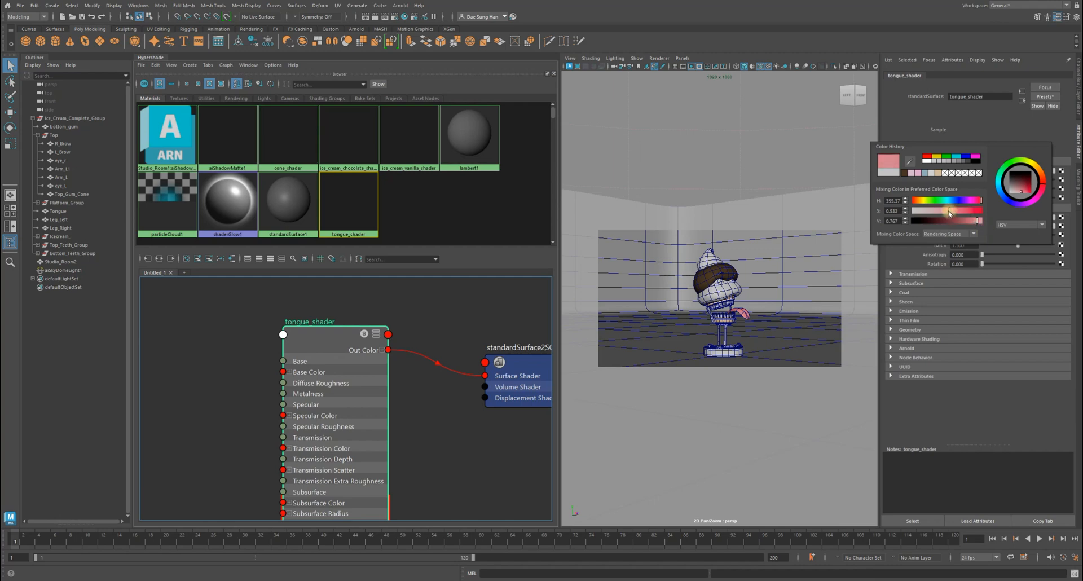
drag(956, 213, 979, 221)
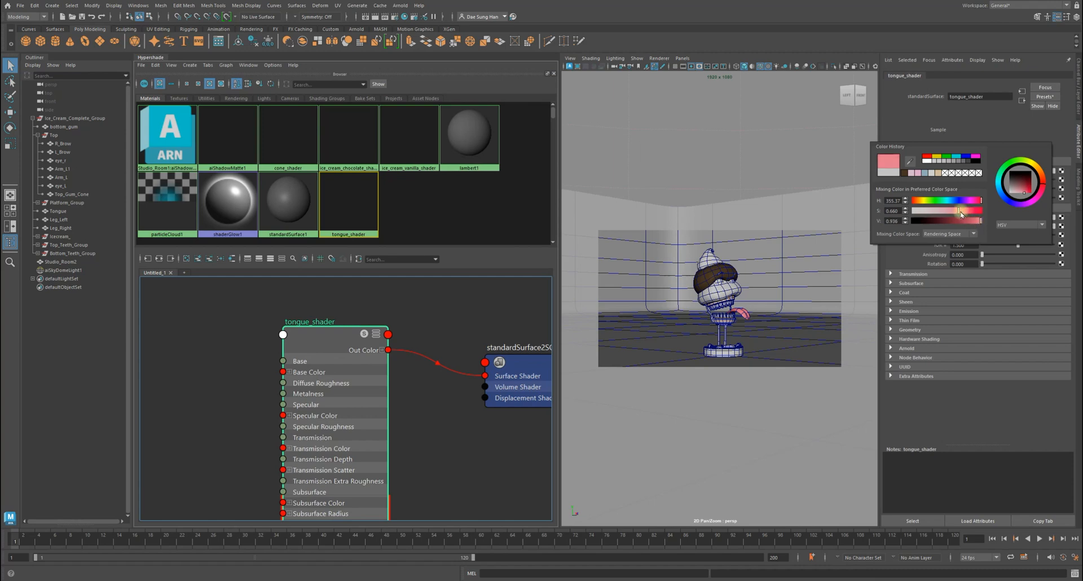
drag(963, 215, 1025, 189)
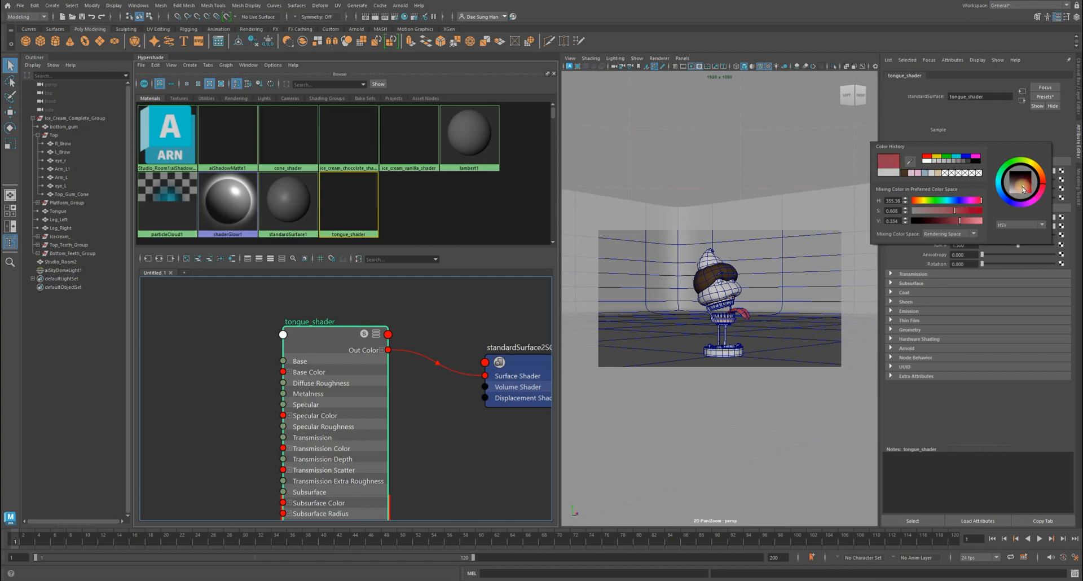
drag(955, 211, 964, 222)
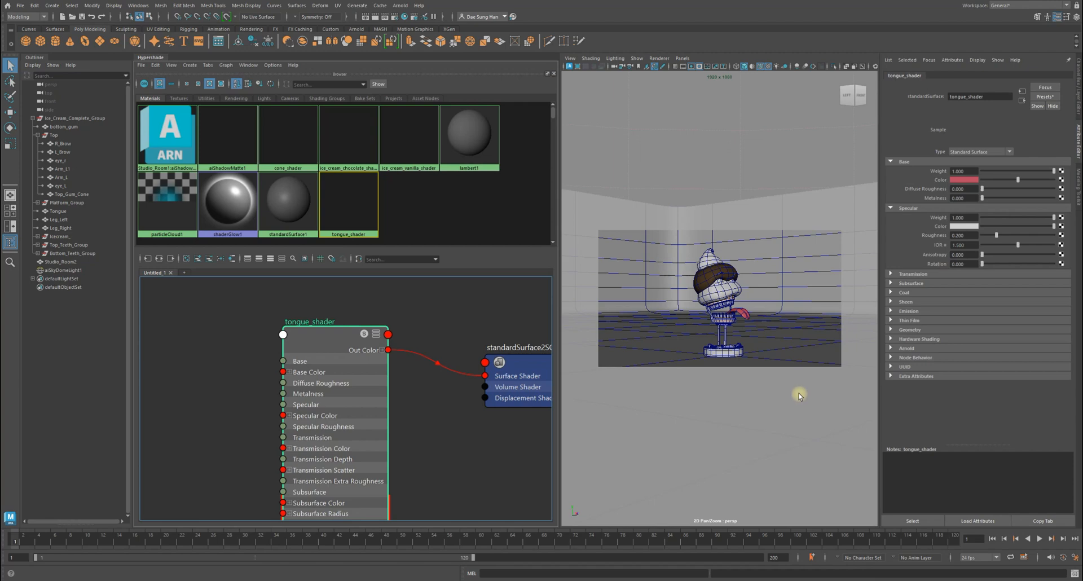
- Set the specular roughness of tongue_shader to 0.3
click(962, 235)
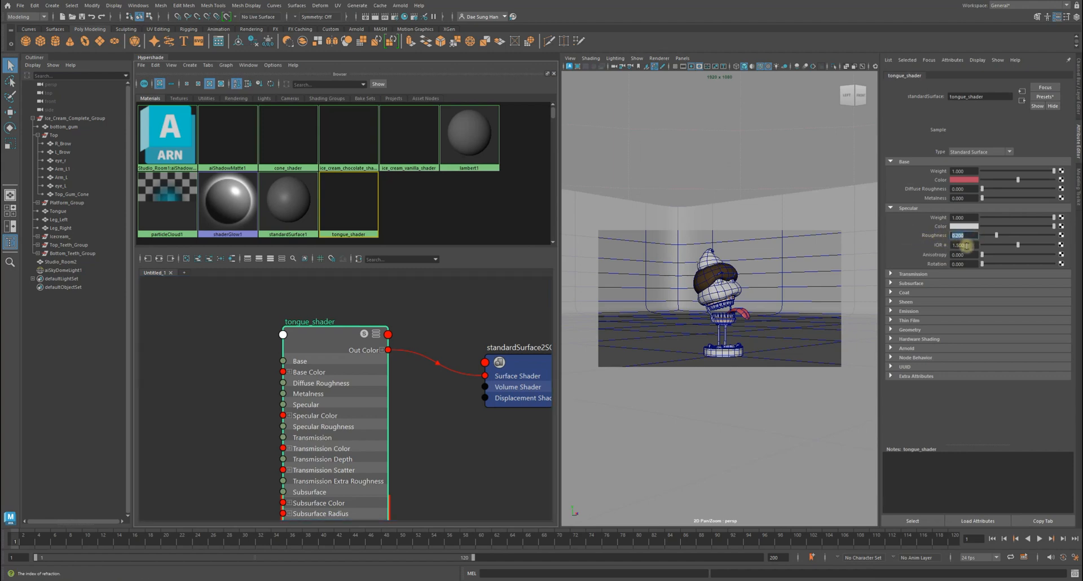
text(.)
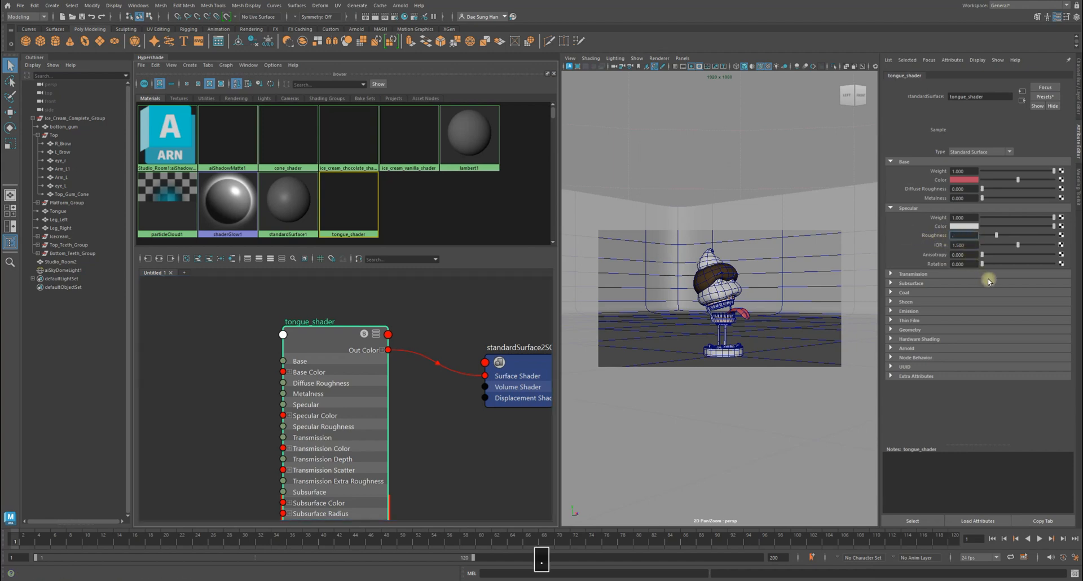
text(3)
key(Return)
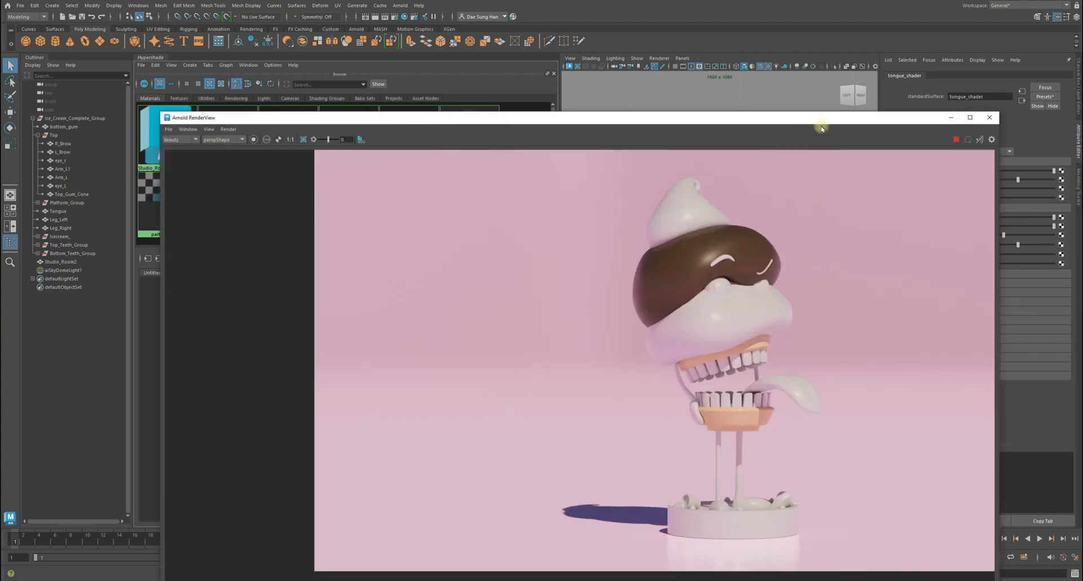
- Compare the updated tongue in the Arnold RenderView with Snapshot_16 and store the current render as a new snapshot
drag(821, 128, 664, 279)
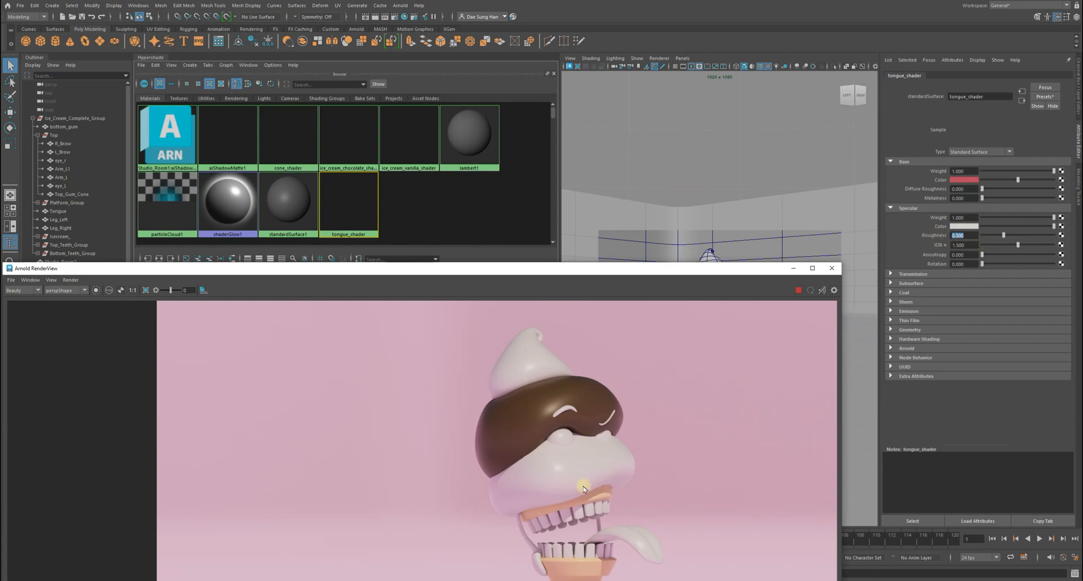
drag(490, 263, 515, 21)
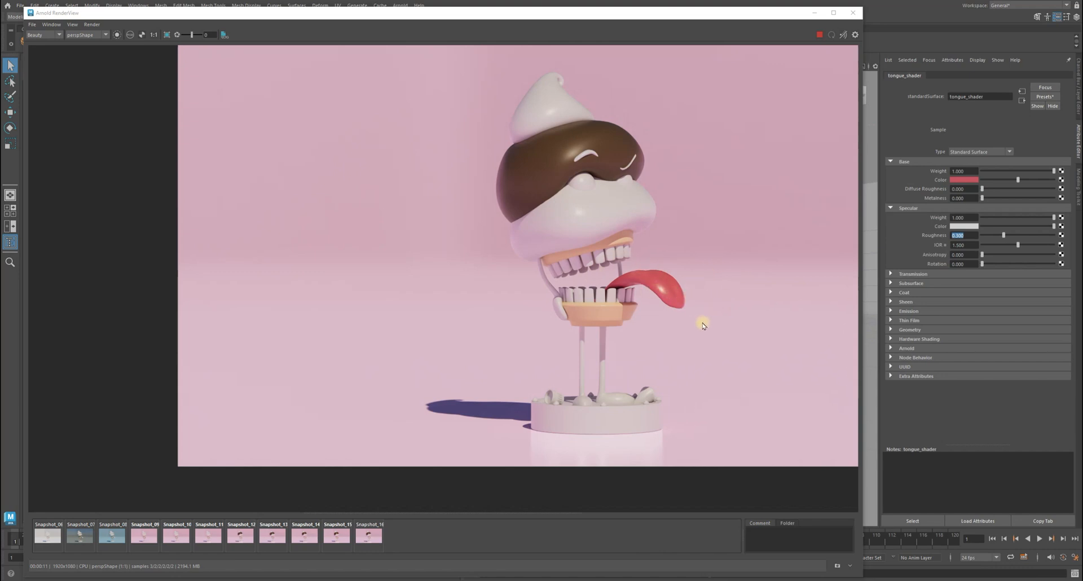
click(337, 537)
click(369, 541)
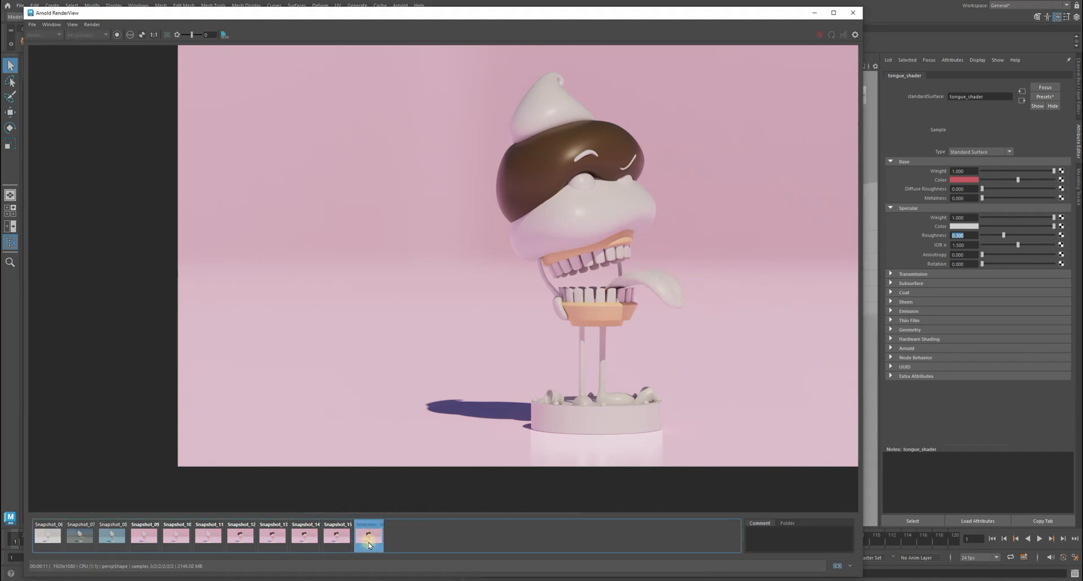
click(369, 542)
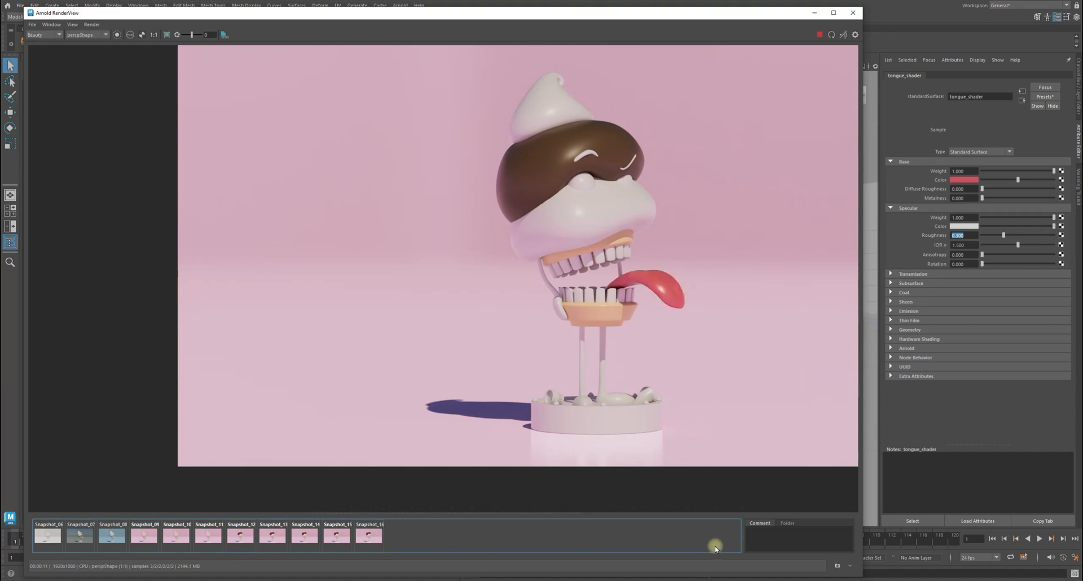
click(838, 567)
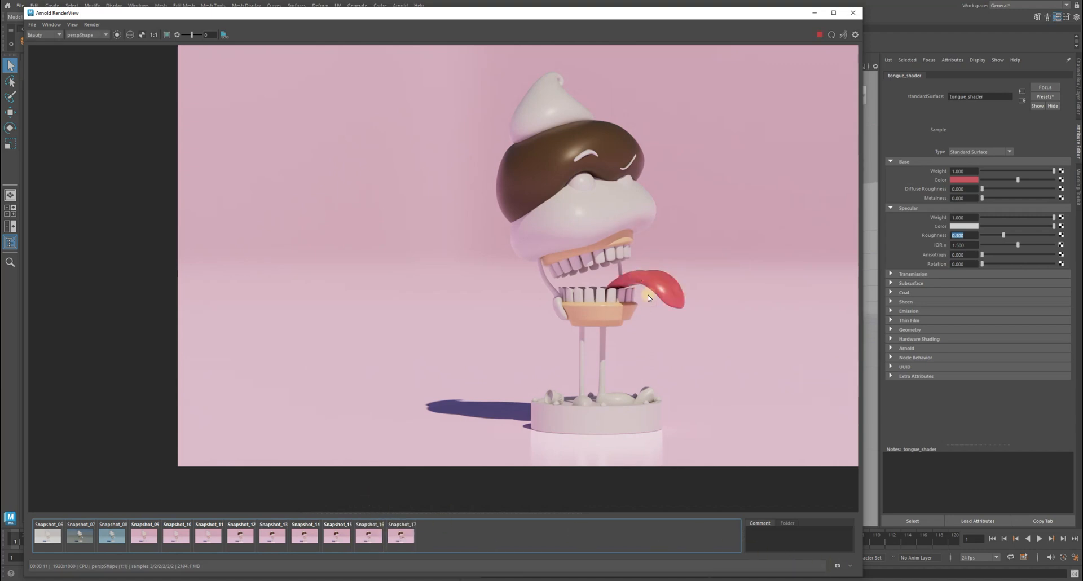
- Inspect the tongue highlight up close in the render and set the specular roughness of tongue_shader to 0.4
scroll(654, 316, up, 5)
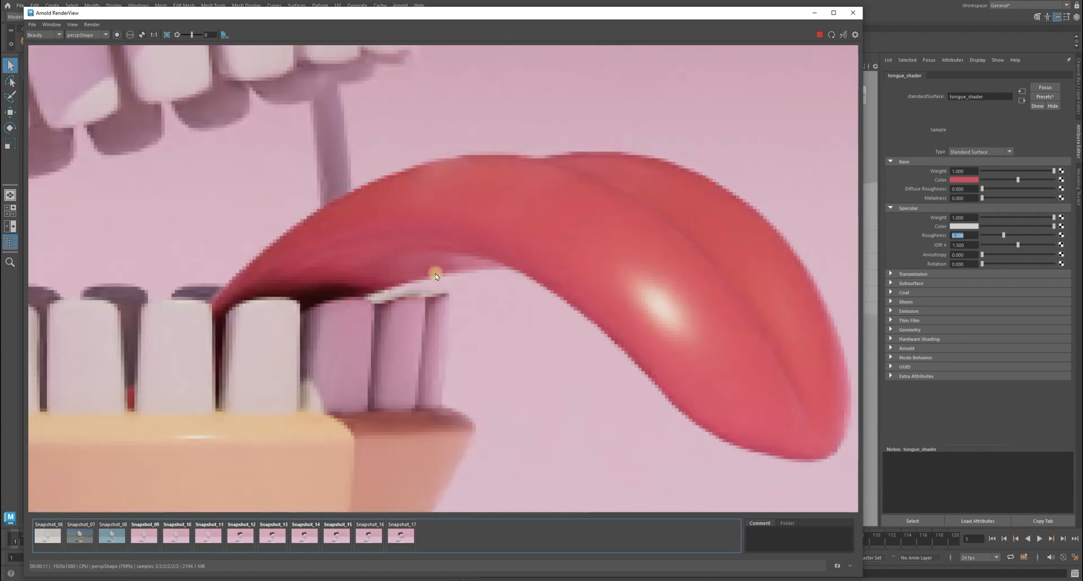
click(153, 34)
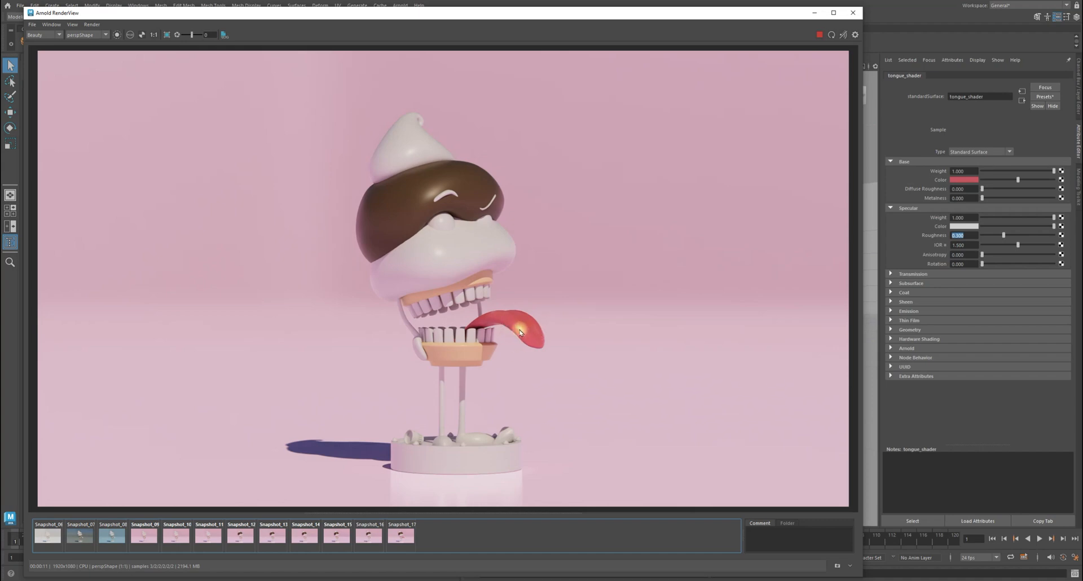
drag(965, 235, 932, 236)
text(0.4)
key(Return)
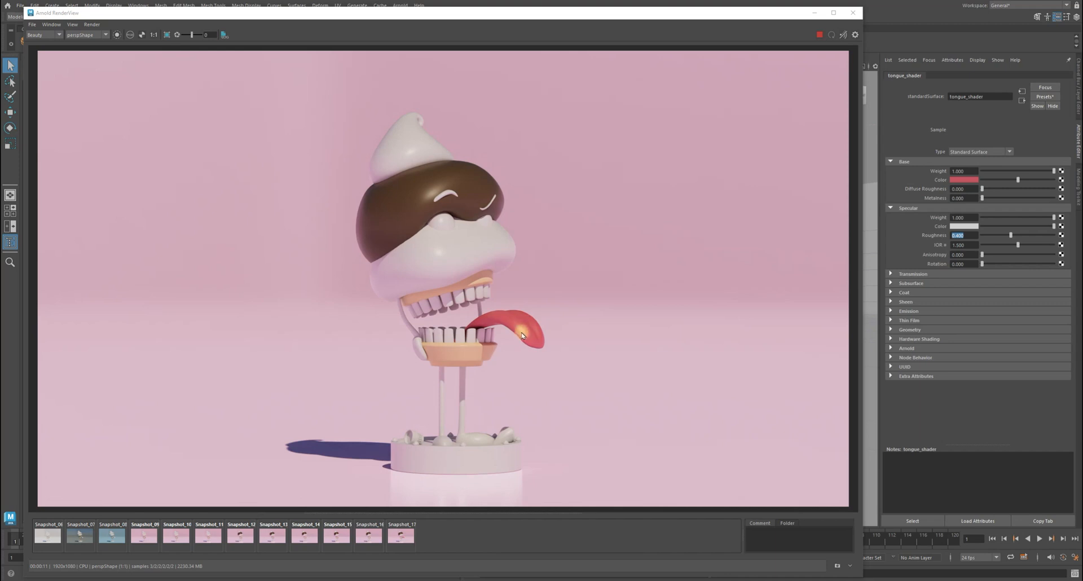
- Compare the tongue highlight in the current render with Snapshot_17 up close and store the render as a new snapshot
click(403, 535)
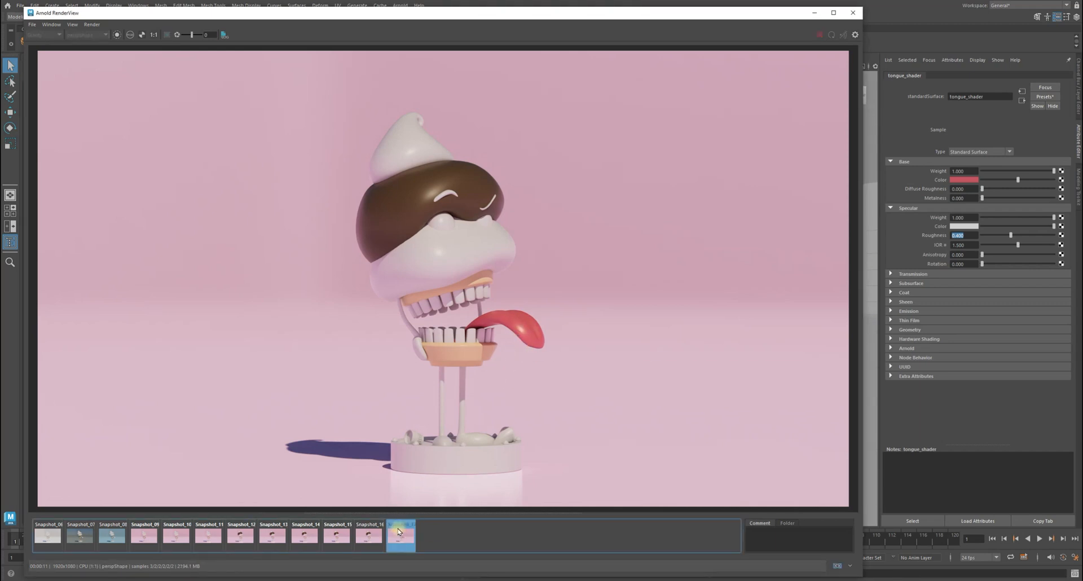
scroll(562, 353, up, 5)
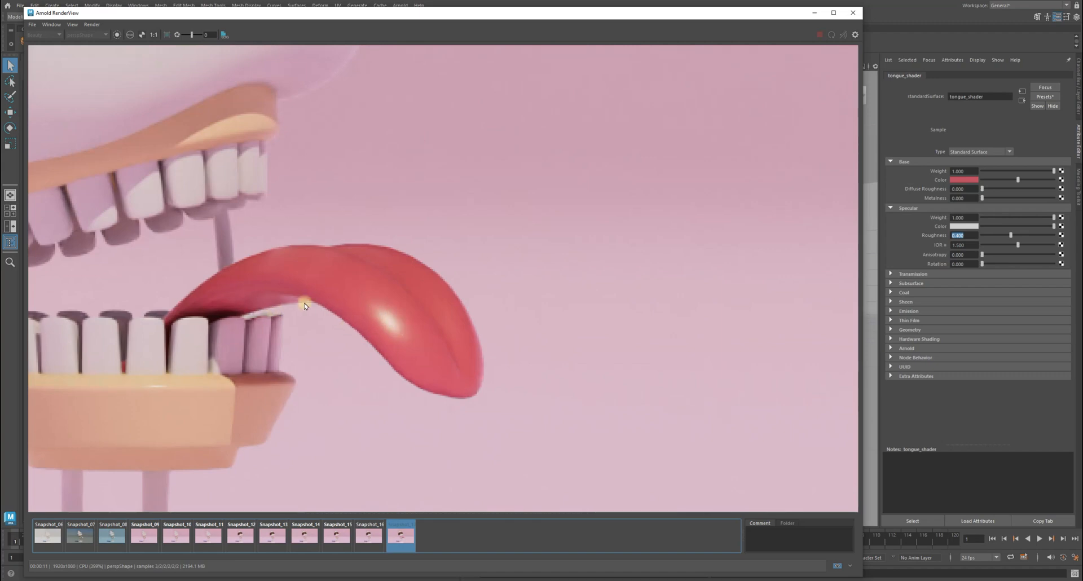
click(404, 539)
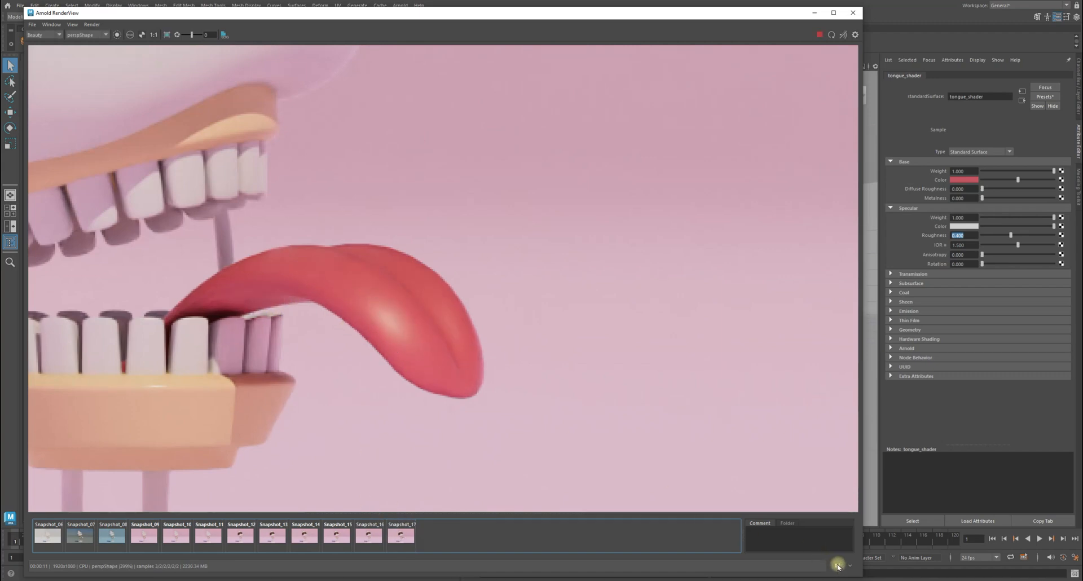
click(838, 566)
- Compare Snapshot_17 with the newest snapshot at full frame and up close, and return to the live render
click(154, 34)
click(401, 536)
click(430, 539)
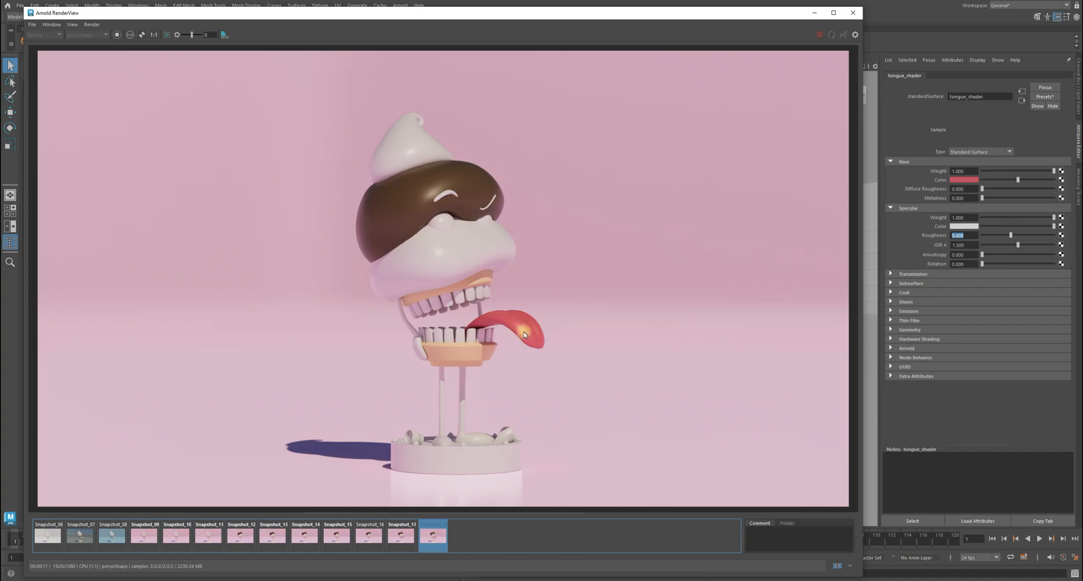
scroll(524, 333, up, 3)
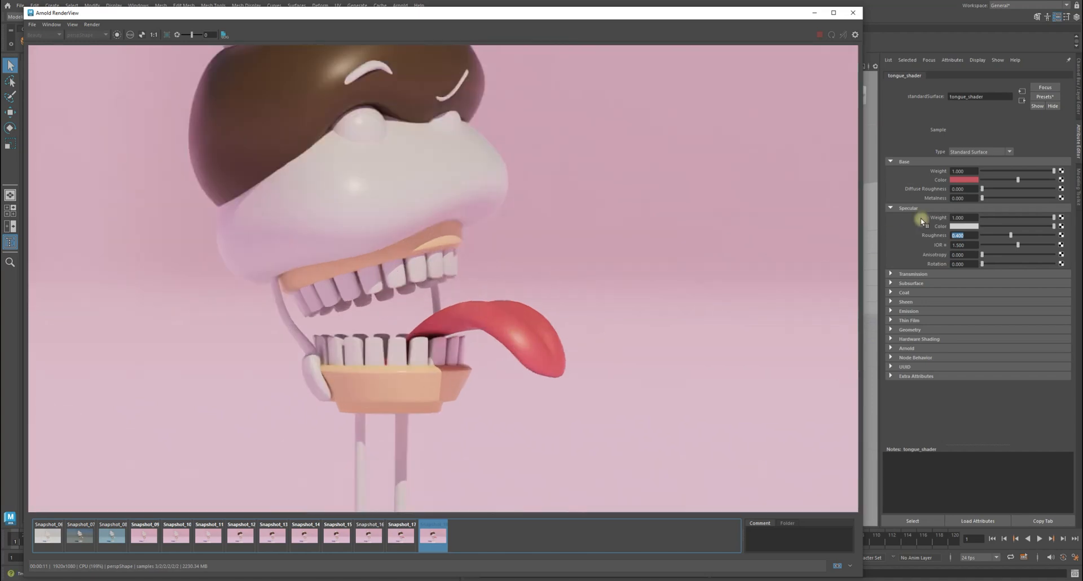
click(940, 228)
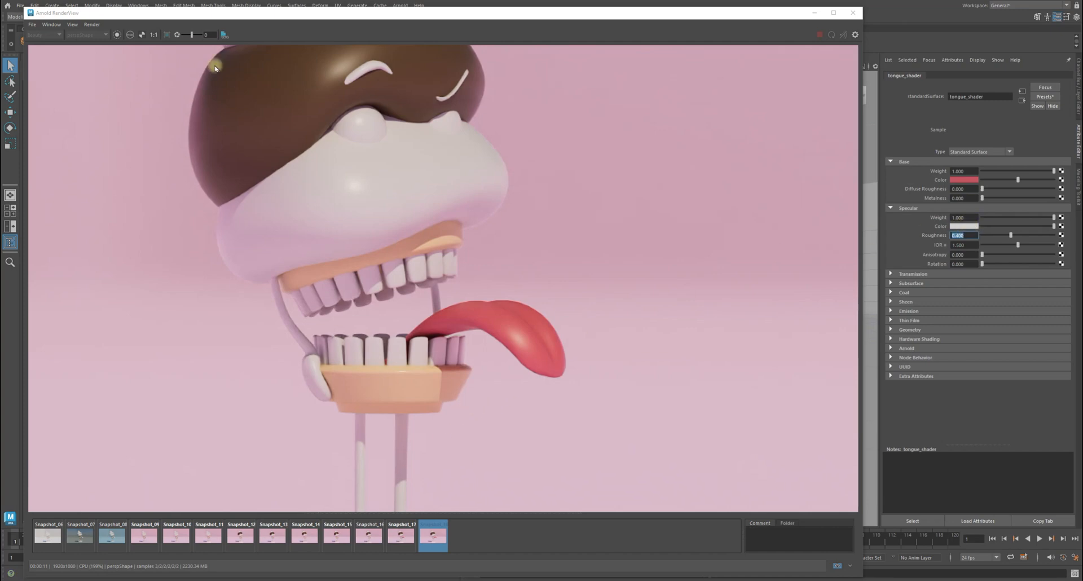
click(149, 34)
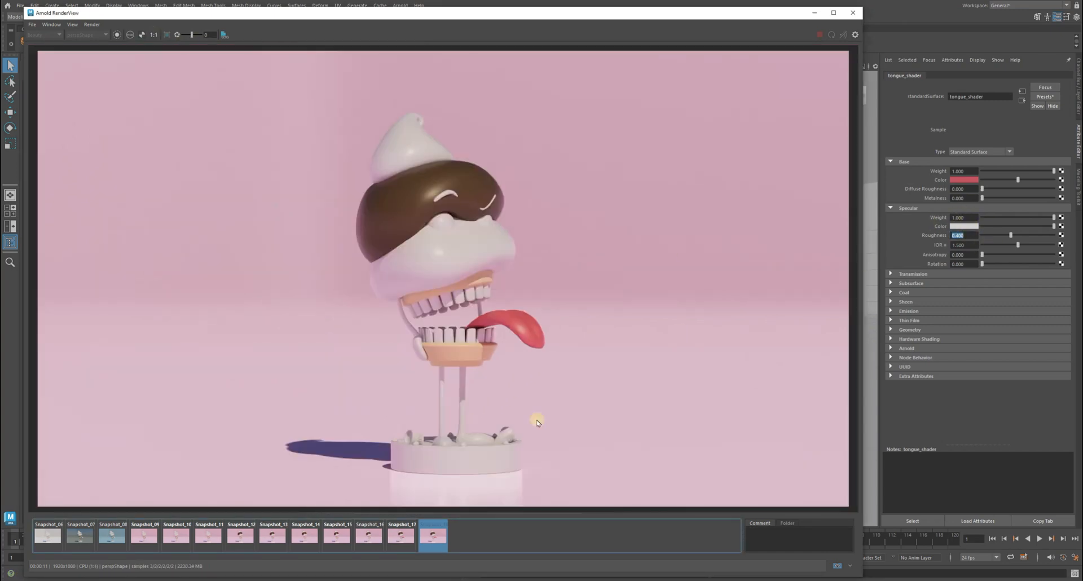
click(509, 539)
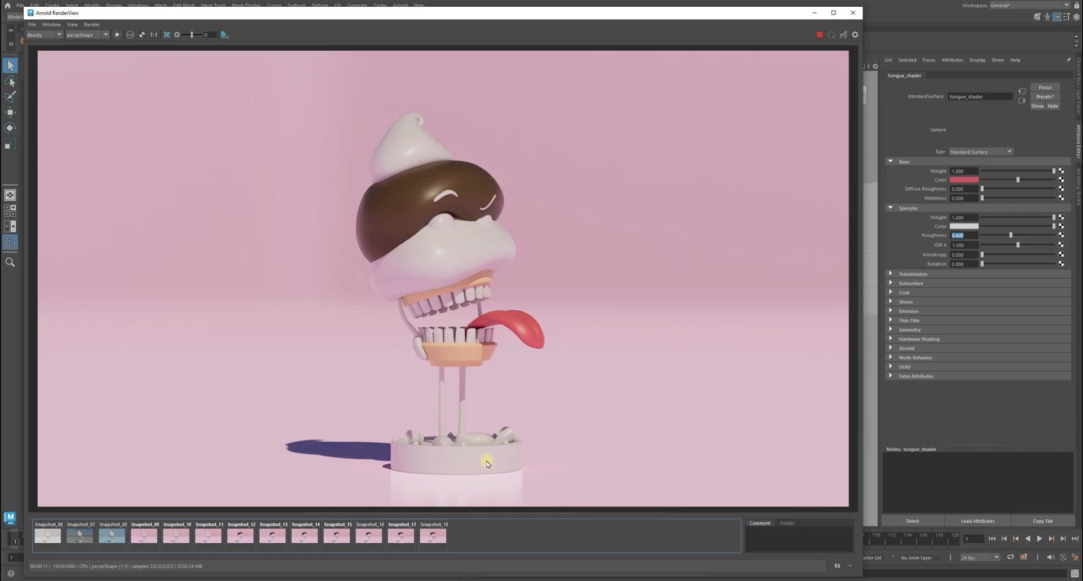
- Move the Arnold RenderView off the workspace and save an incremental version of the scene
click(526, 7)
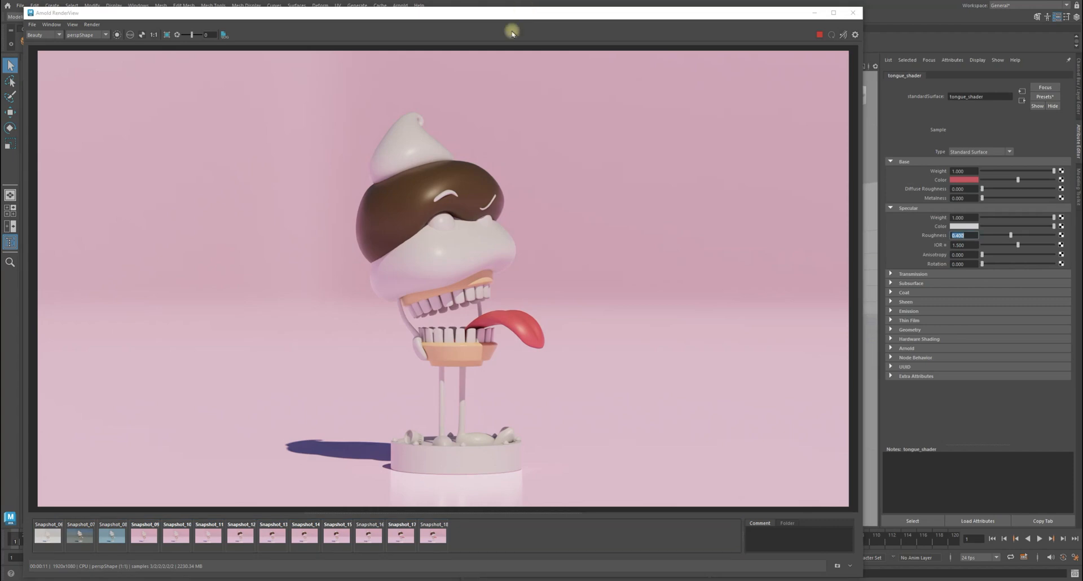
key(ctrl+alt+s)
drag(403, 16, 372, 160)
key(ctrl+alt+s)
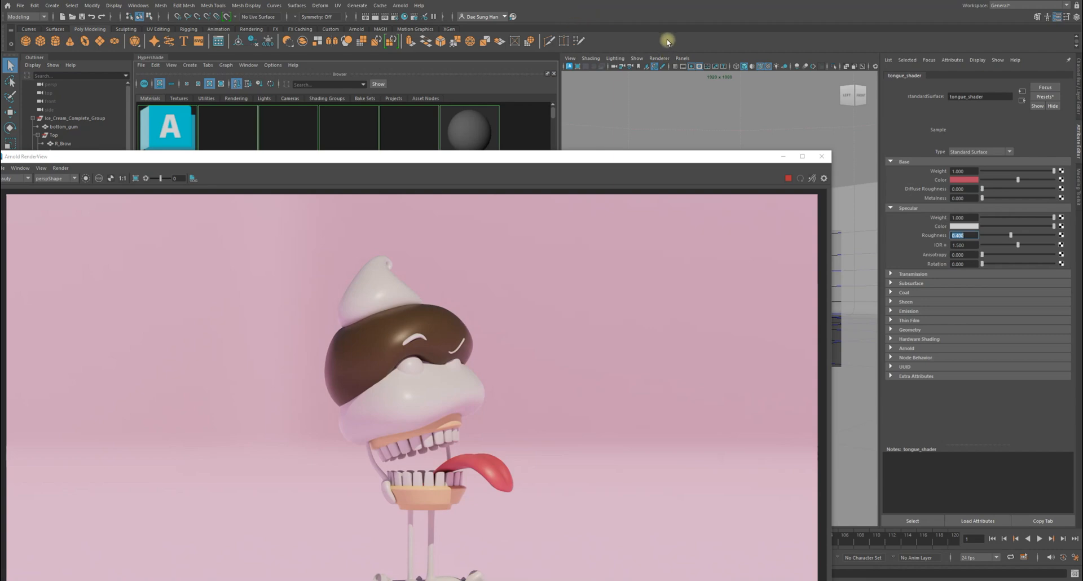
key(ctrl+alt+s)
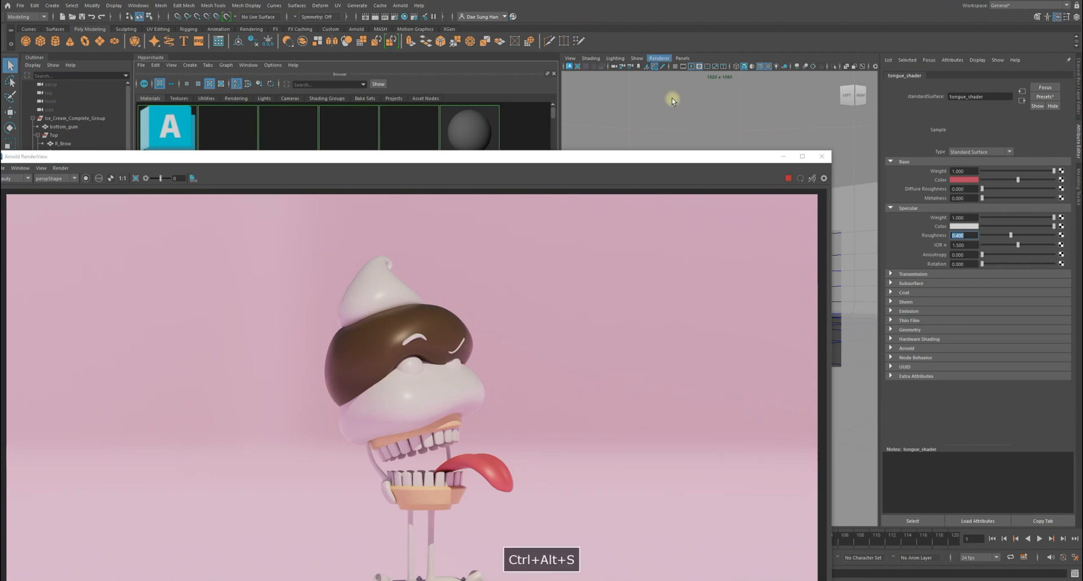
drag(708, 158, 1082, 250)
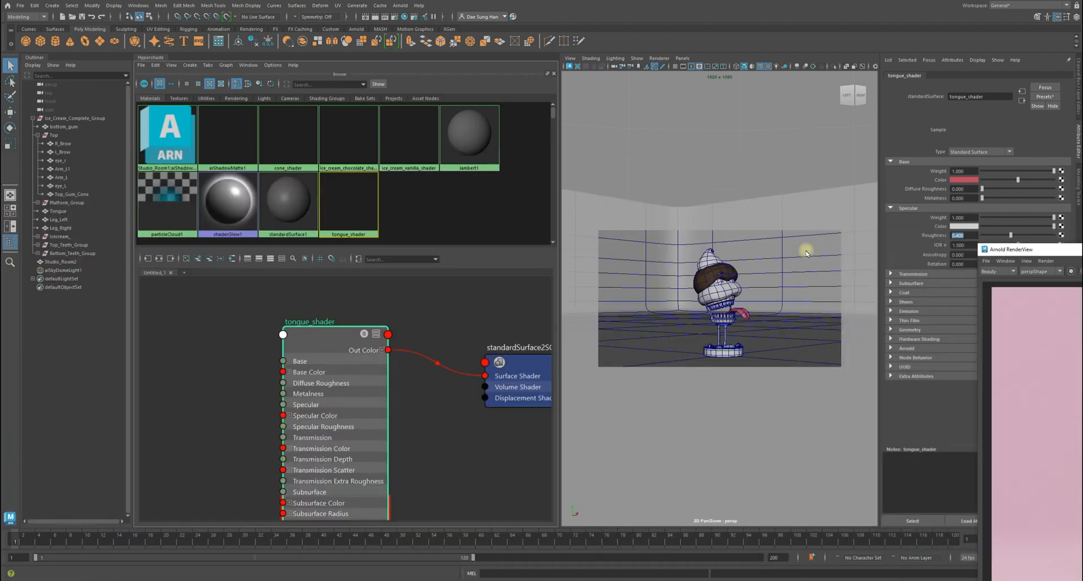
click(705, 129)
key(ctrl+alt+s)
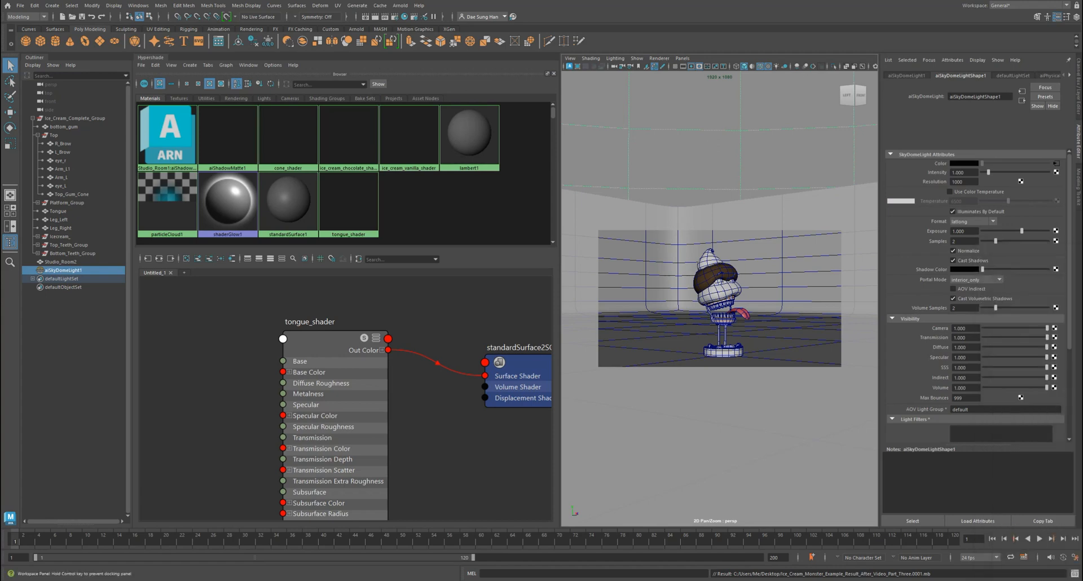
- Clear the Hypershade graph, create a new Standard Surface shader and arrange its two nodes
click(425, 429)
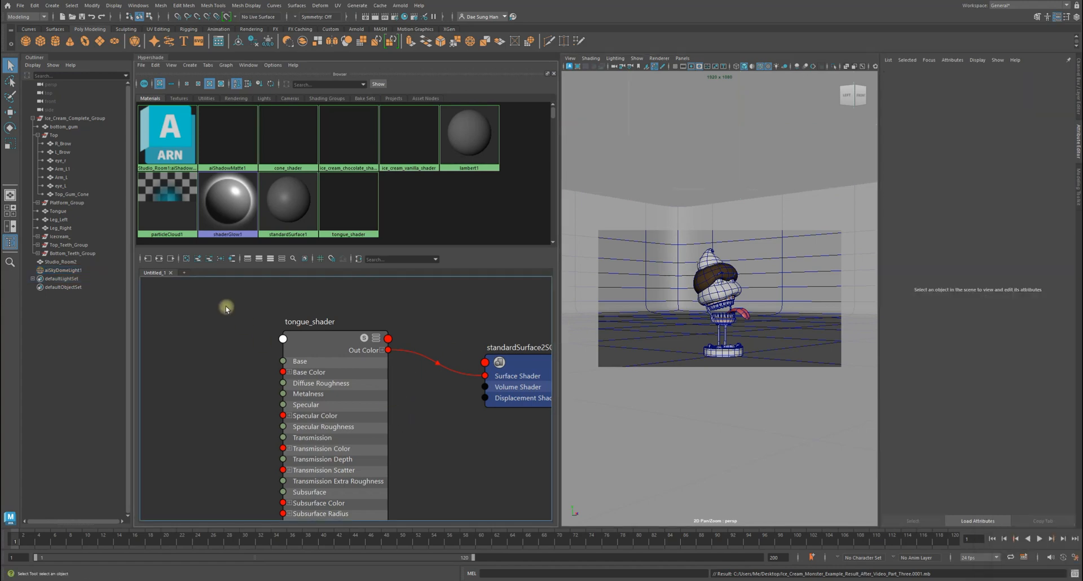
click(186, 259)
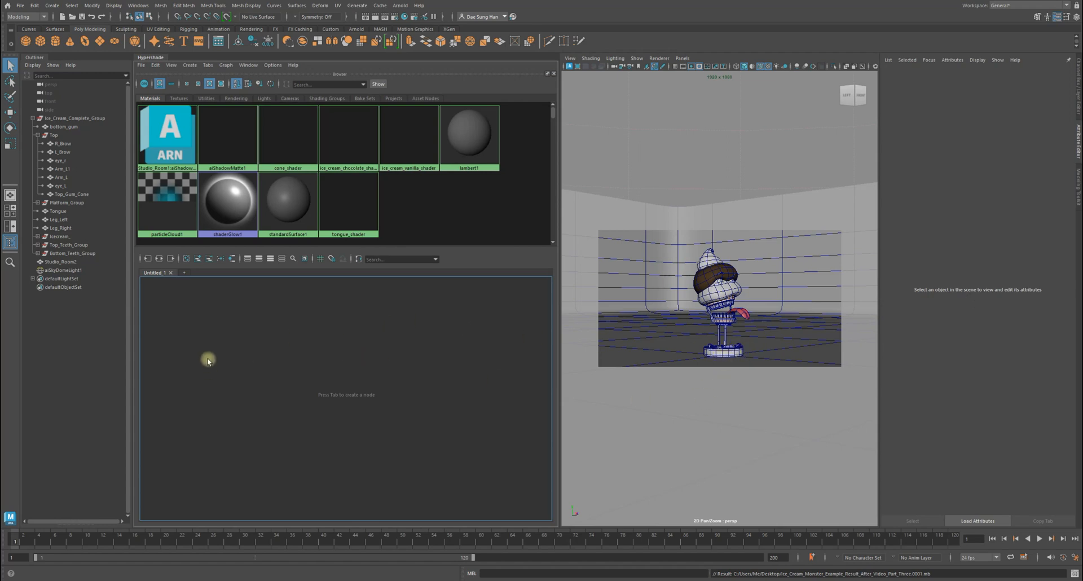
key(Tab)
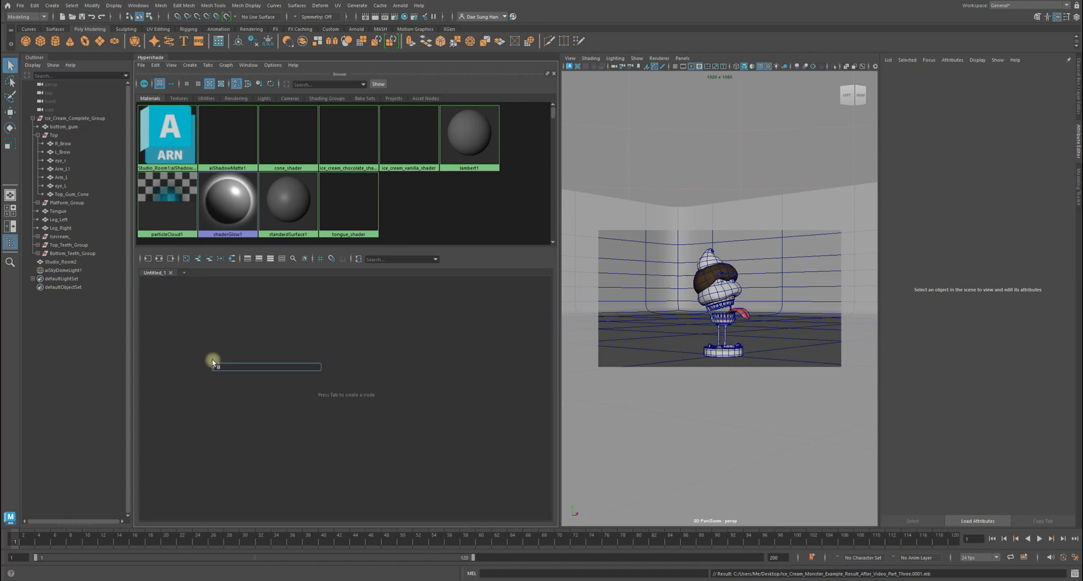
text(standar)
key(Return)
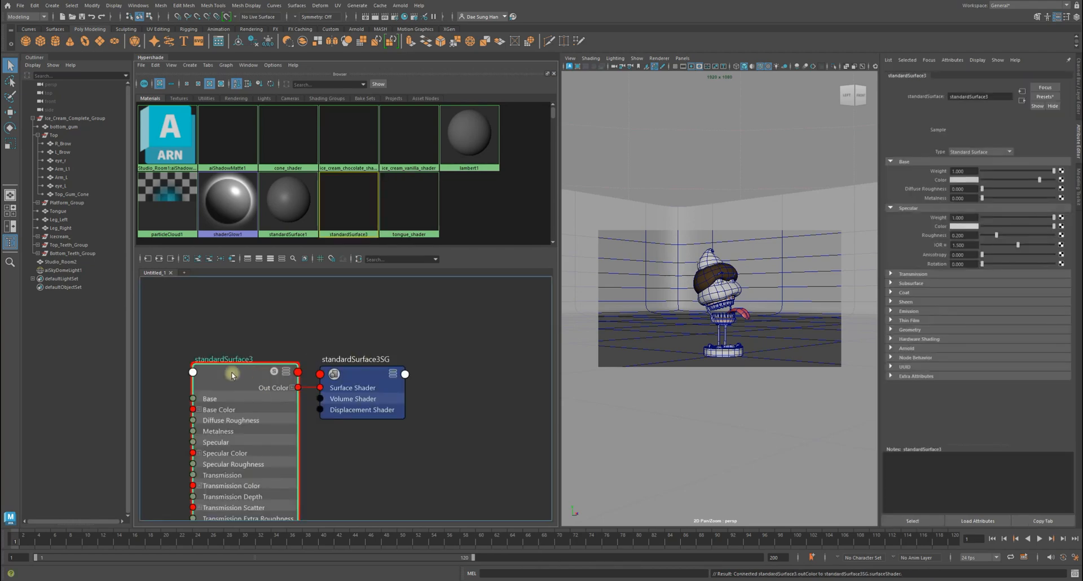
drag(232, 375, 232, 322)
drag(352, 377, 380, 341)
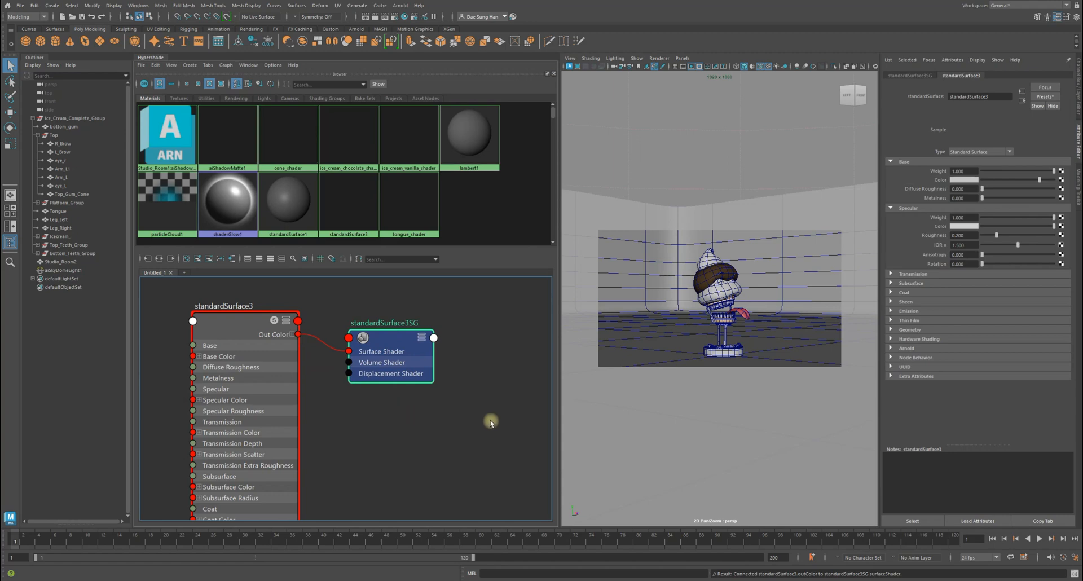
- Assign the new Standard Surface shader to the Platform mesh and rename the shader platform_shader
click(733, 354)
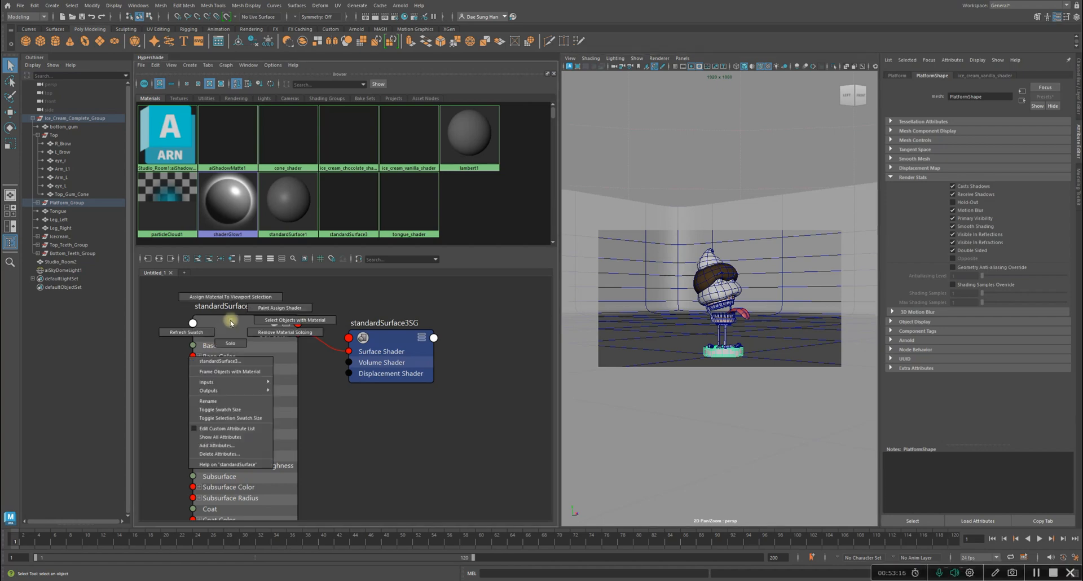
right_drag(232, 323, 226, 298)
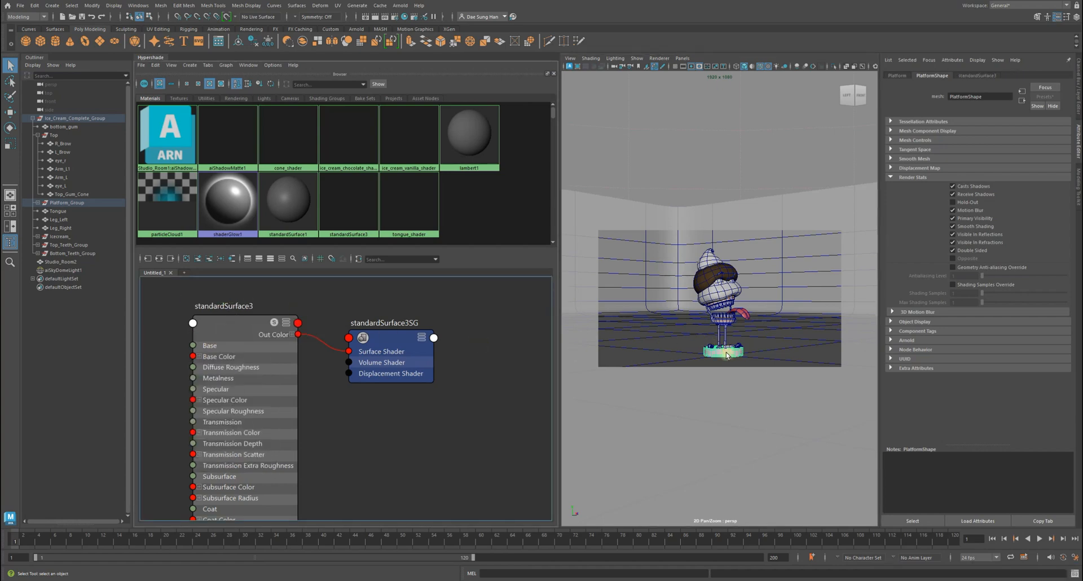
double_click(222, 305)
text(pl)
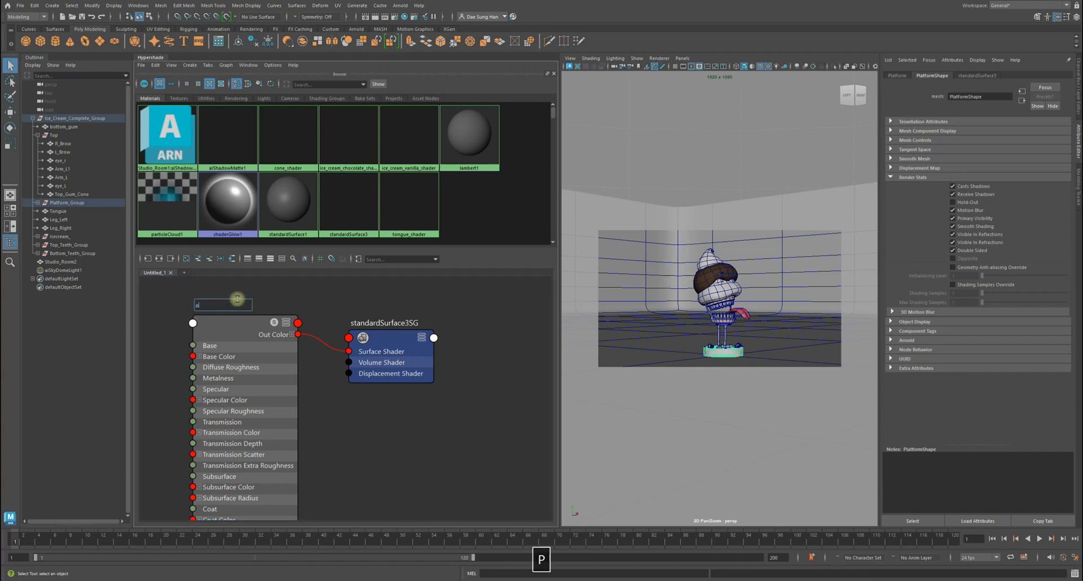
text(atform shader)
key(Return)
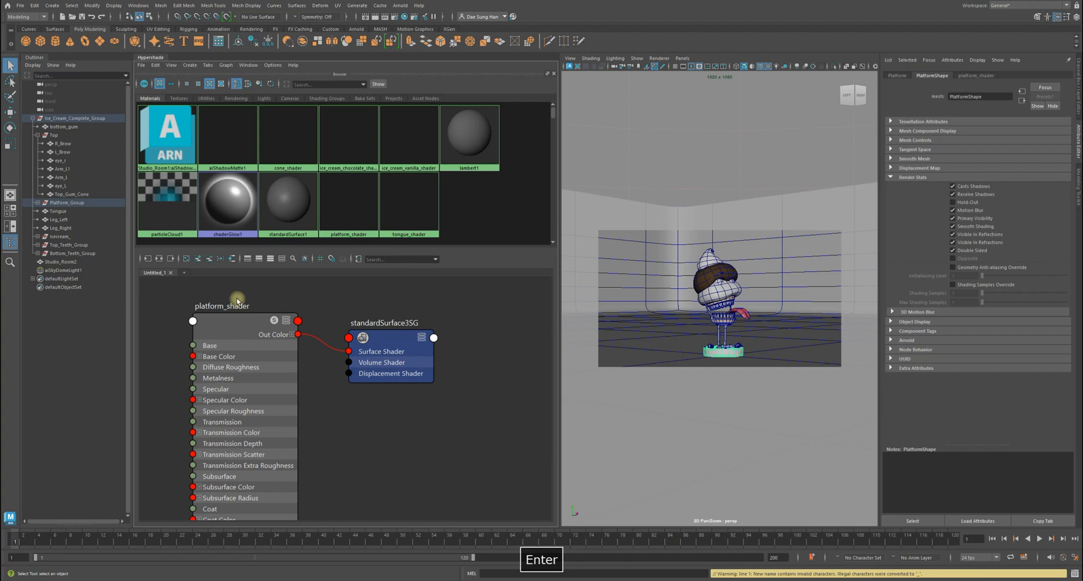
drag(251, 320, 224, 313)
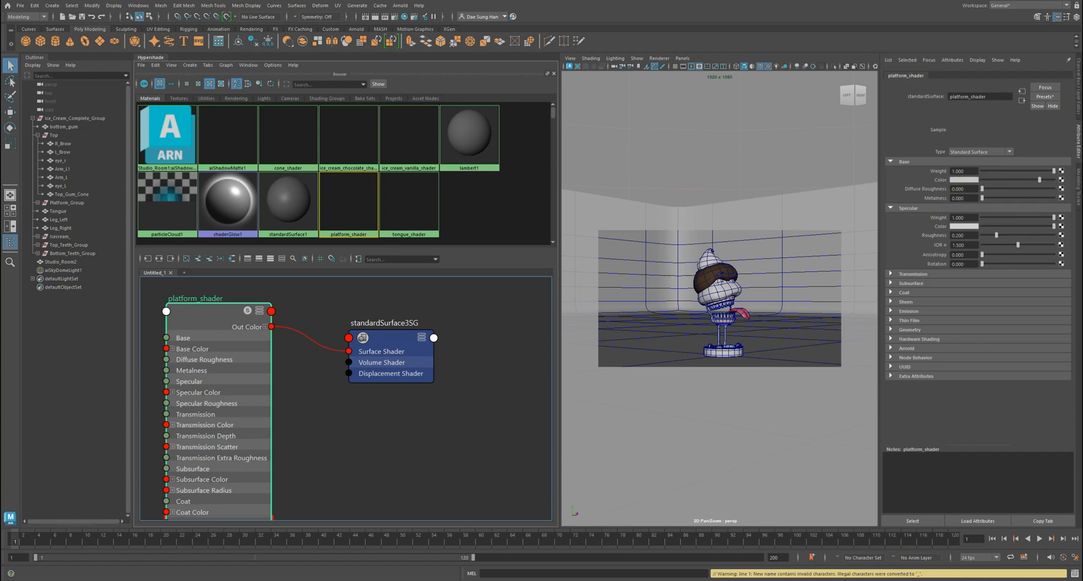
- Widen the viewport by narrowing the Hypershade, and shrink the Arnold RenderView and place it over the workspace
drag(561, 181, 429, 181)
alt+middle_drag(391, 359, 320, 355)
drag(1, 130, 142, 110)
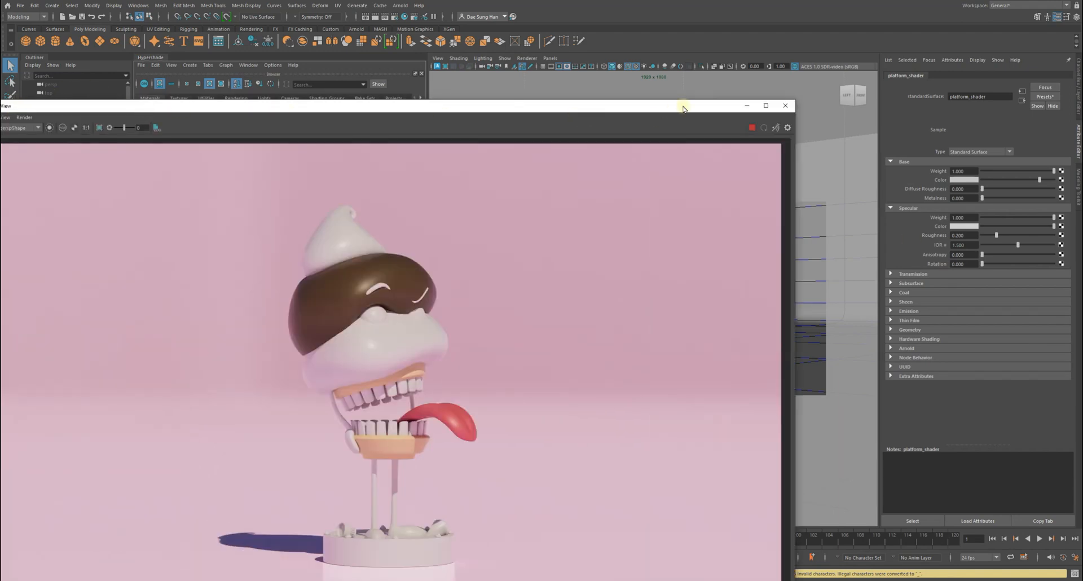
drag(795, 100, 585, 248)
drag(434, 253, 559, 56)
- Examine the platform and the whole character in the Arnold RenderView
middle_drag(436, 386, 434, 283)
middle_drag(437, 166, 416, 151)
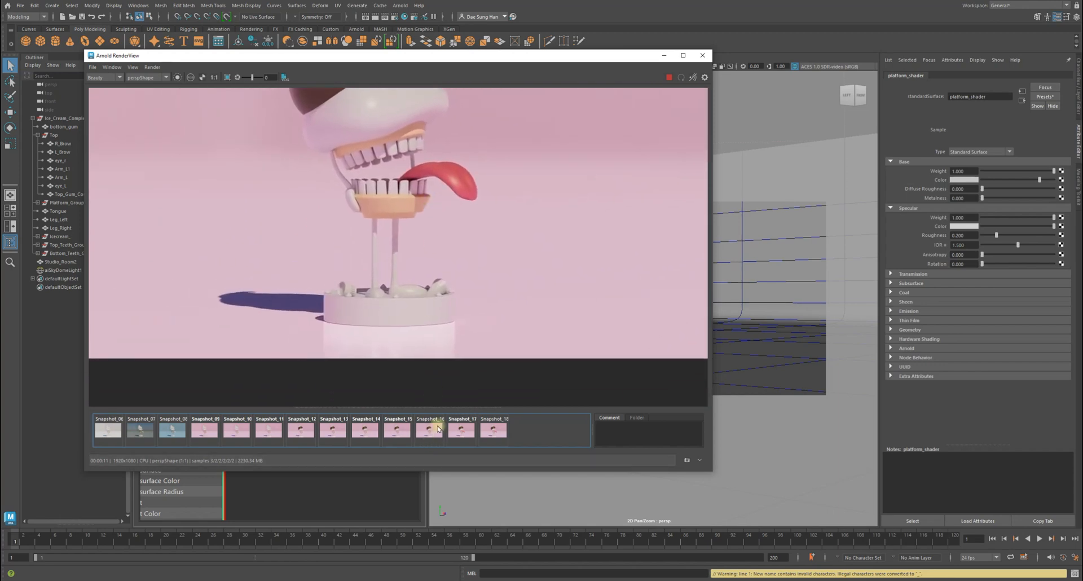
middle_drag(489, 183, 486, 300)
scroll(479, 235, down, 2)
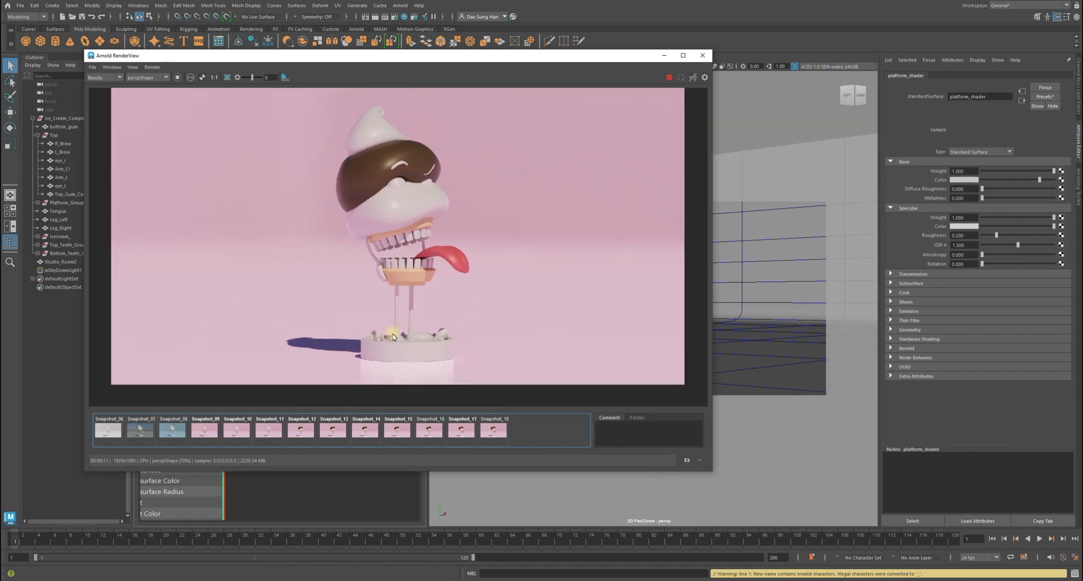
scroll(427, 254, up, 2)
middle_drag(401, 385, 388, 301)
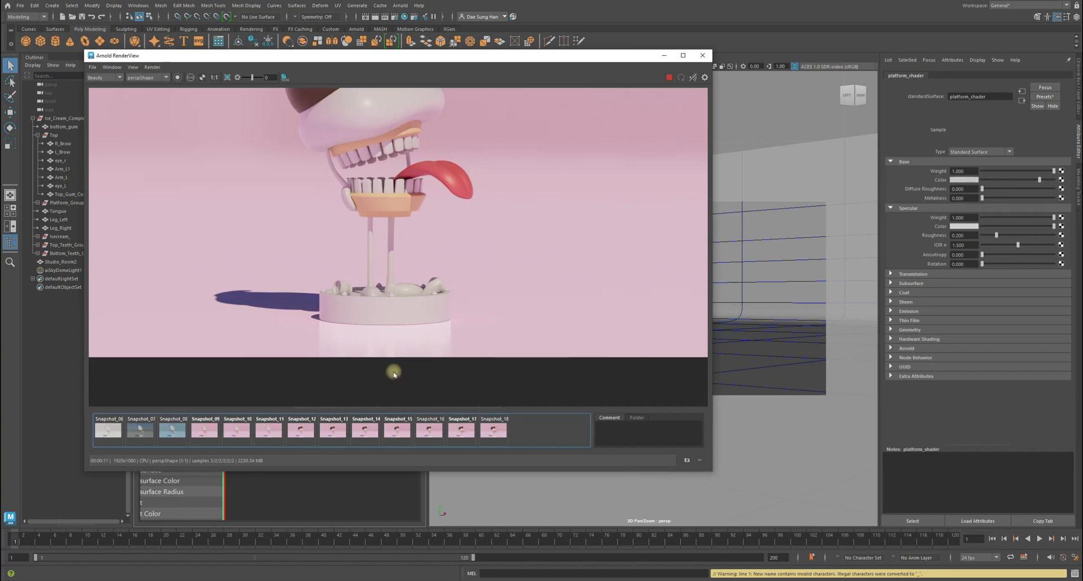
scroll(435, 184, down, 2)
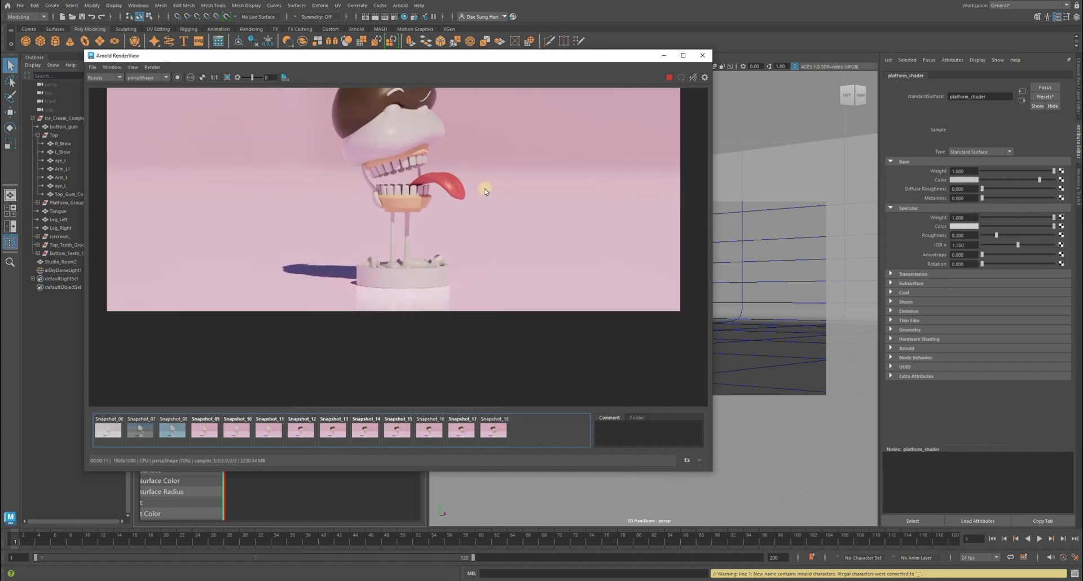
middle_drag(482, 186, 491, 269)
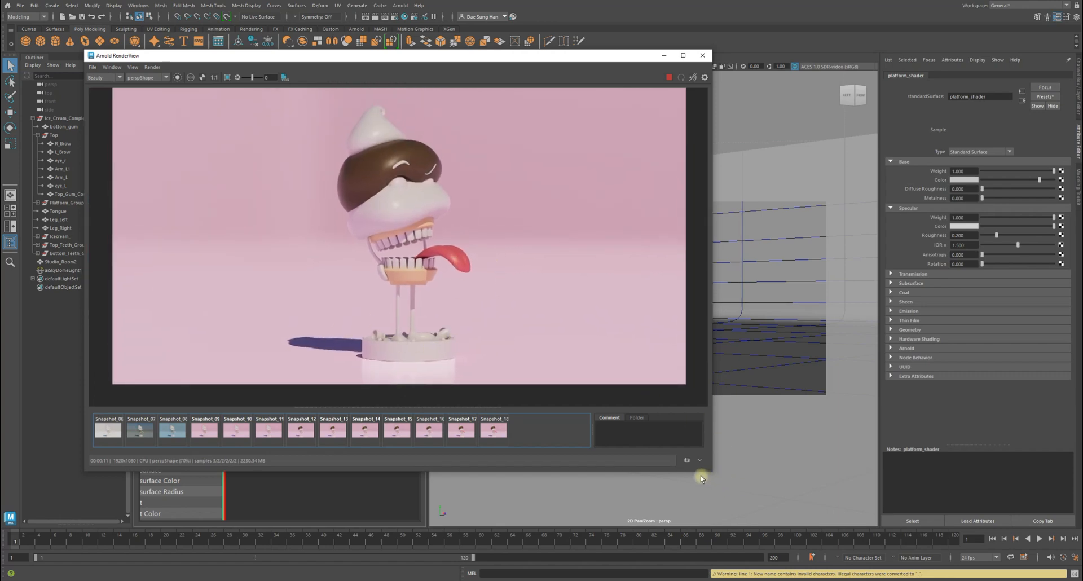
- Move the Arnold RenderView aside and reposition the platform_shader node next to its shading group
drag(457, 59, 1082, 147)
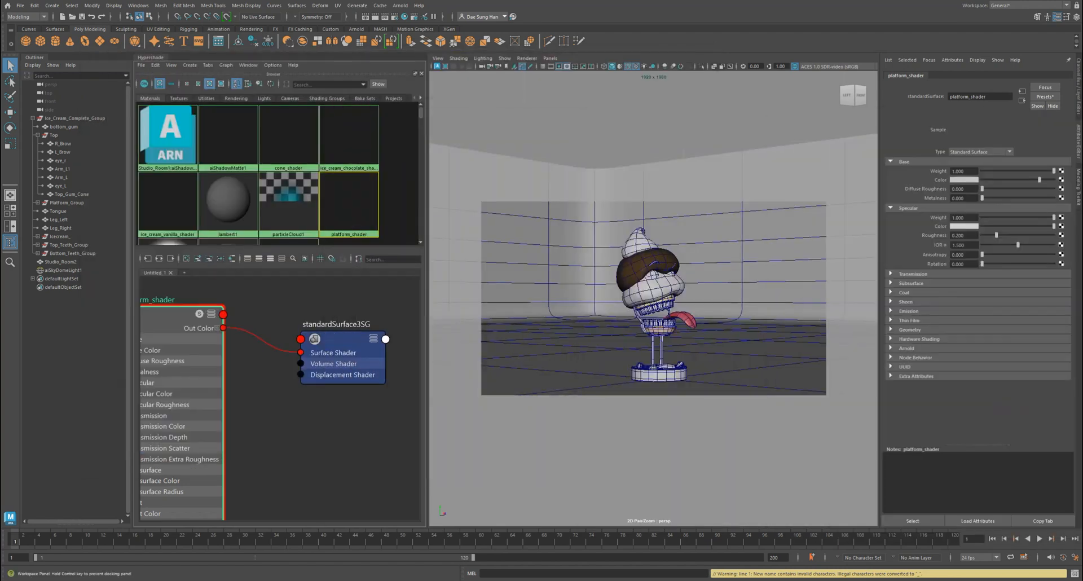
drag(180, 327, 226, 322)
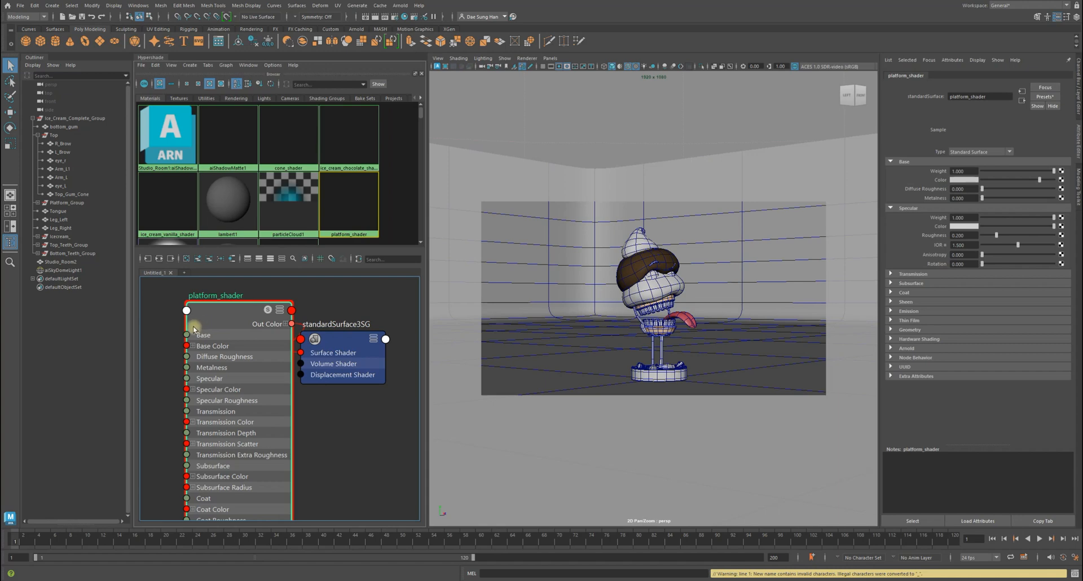
drag(237, 318, 215, 320)
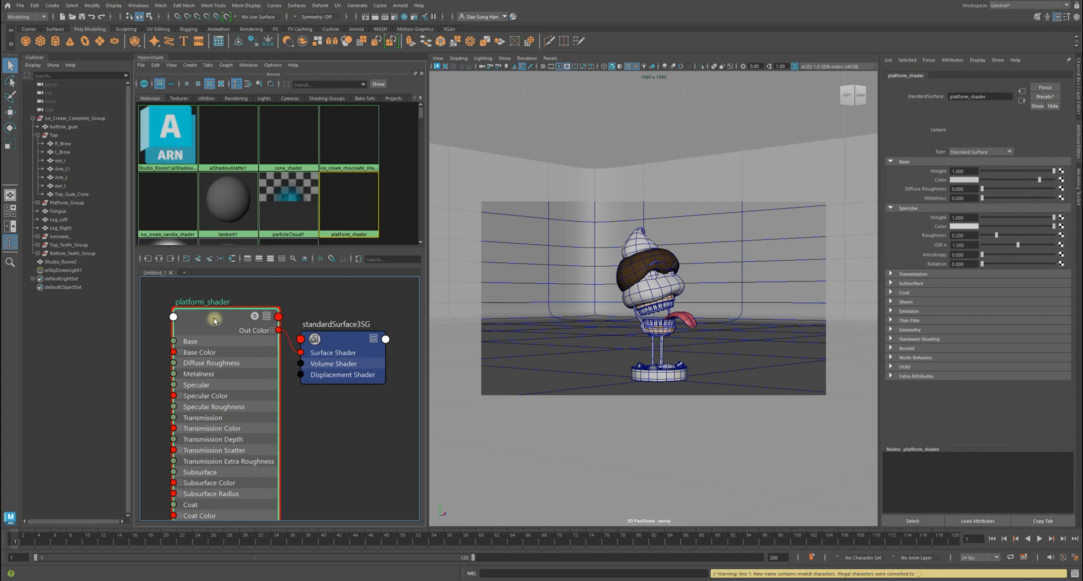
- Select the objects using platform_shader to check its assignment, and move the shader node farther from its shading group
right_click(212, 322)
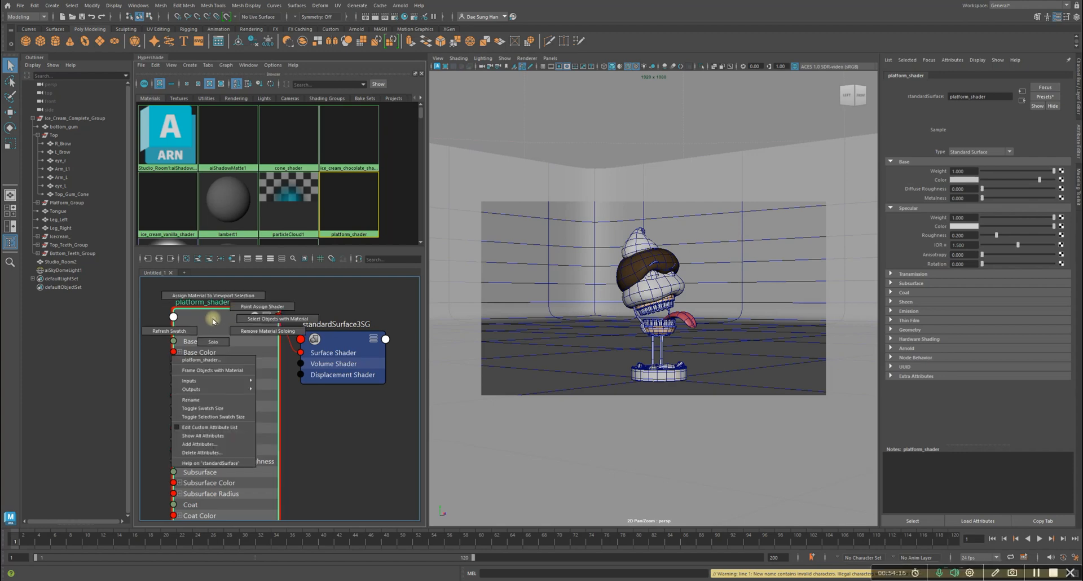
click(263, 322)
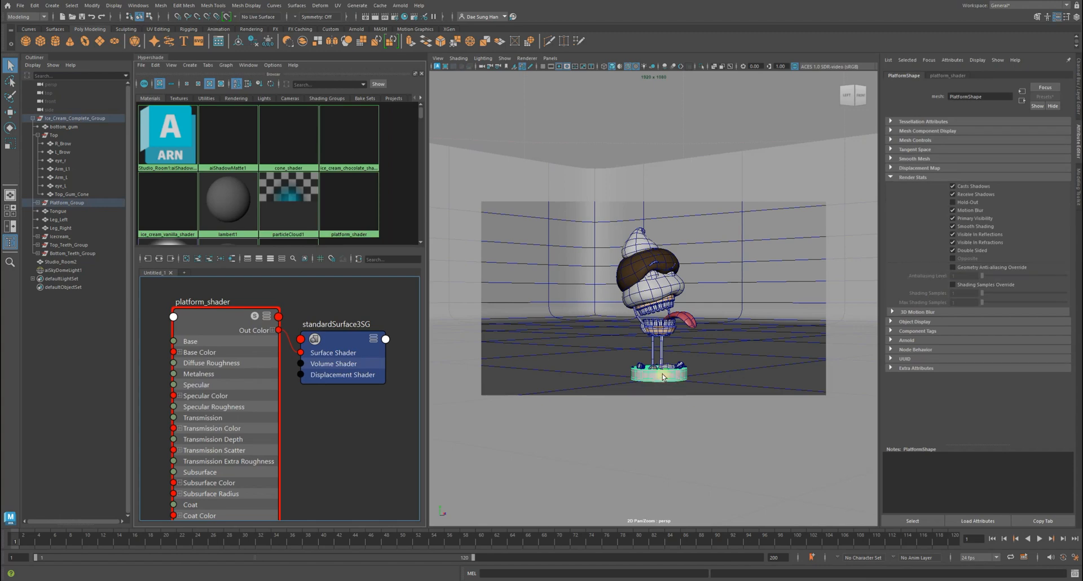
drag(199, 321, 176, 327)
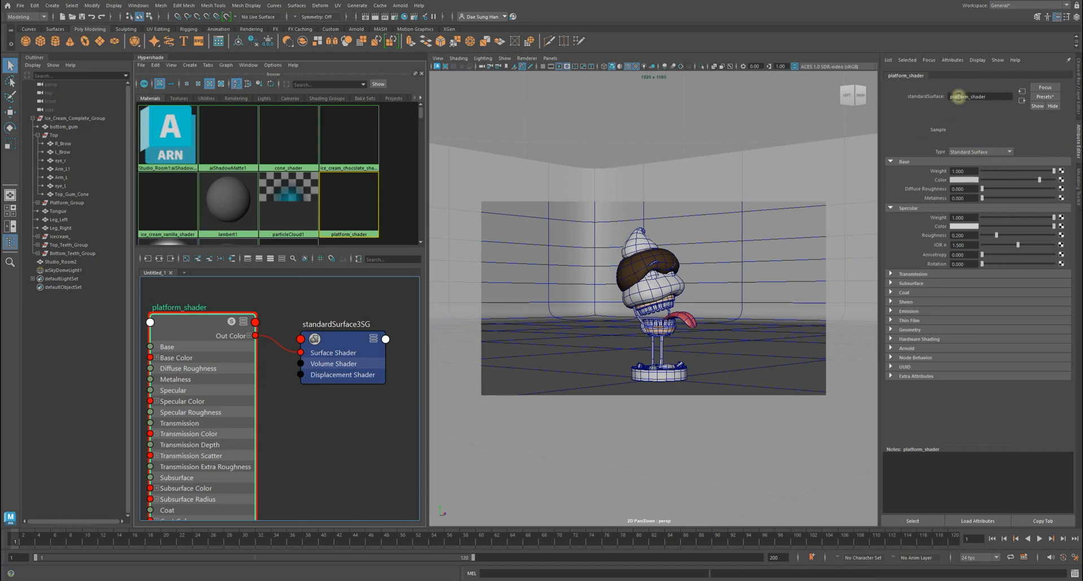
- Replace the settings of platform_shader with the Gold preset
click(1044, 98)
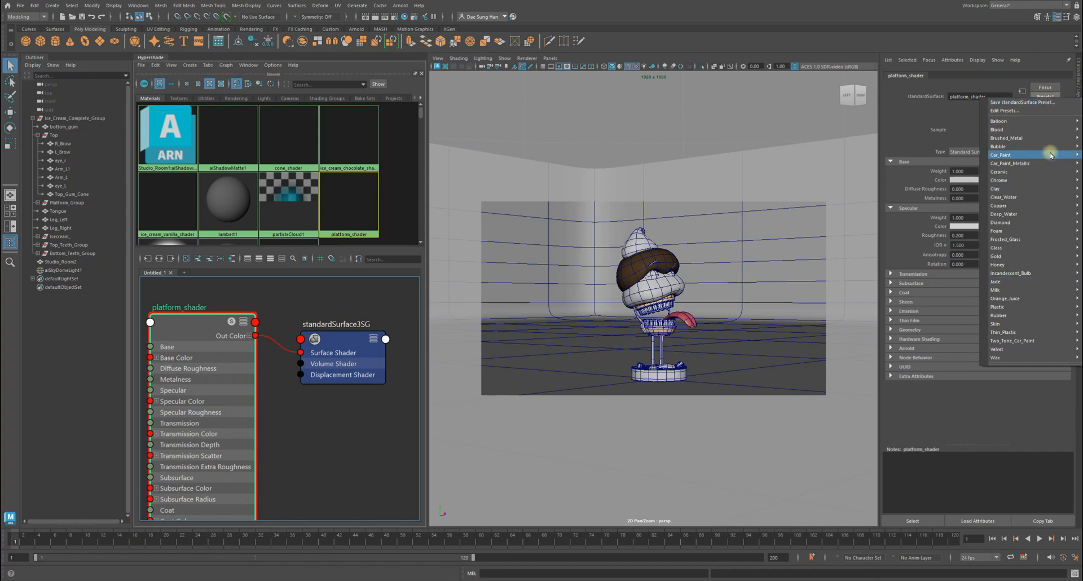
mouse_move(1047, 265)
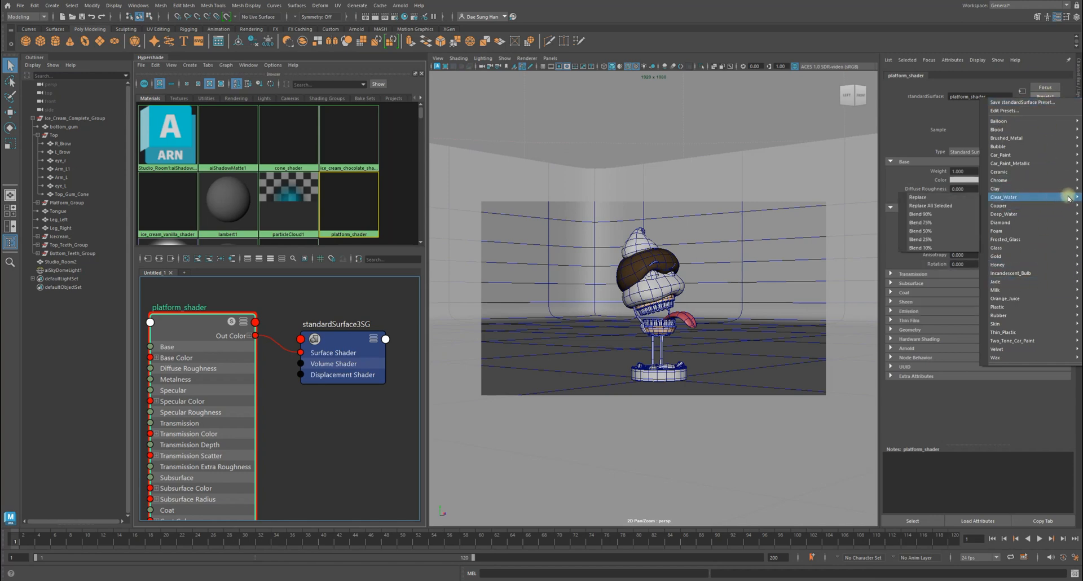
mouse_move(1052, 185)
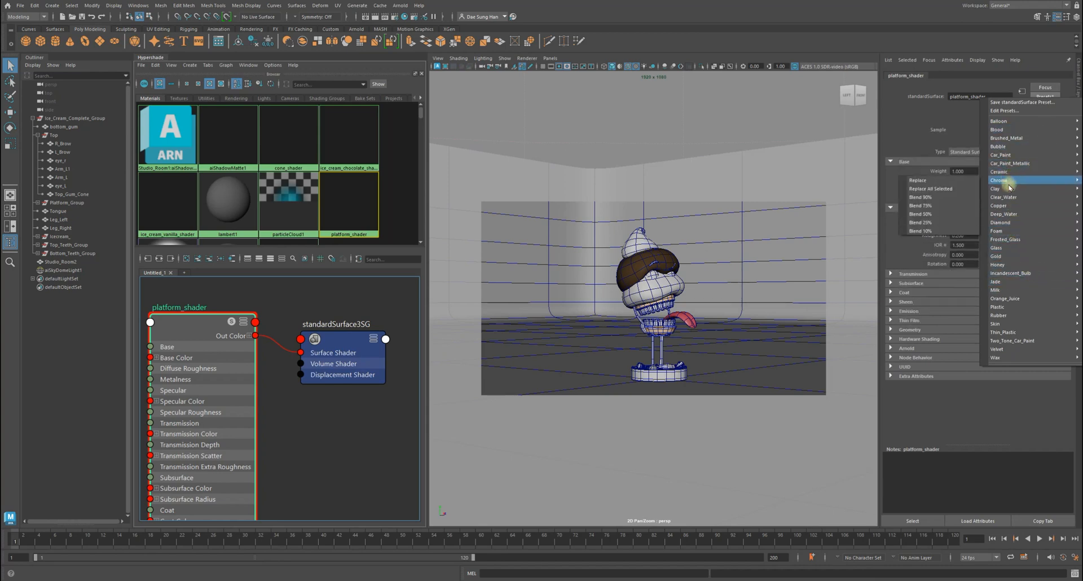
mouse_move(1011, 197)
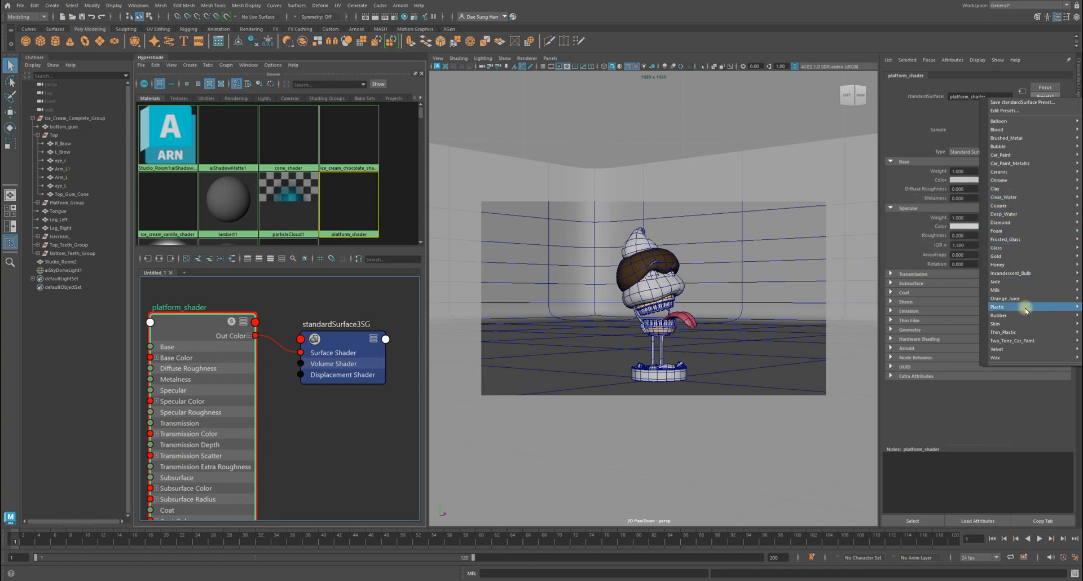
mouse_move(1028, 308)
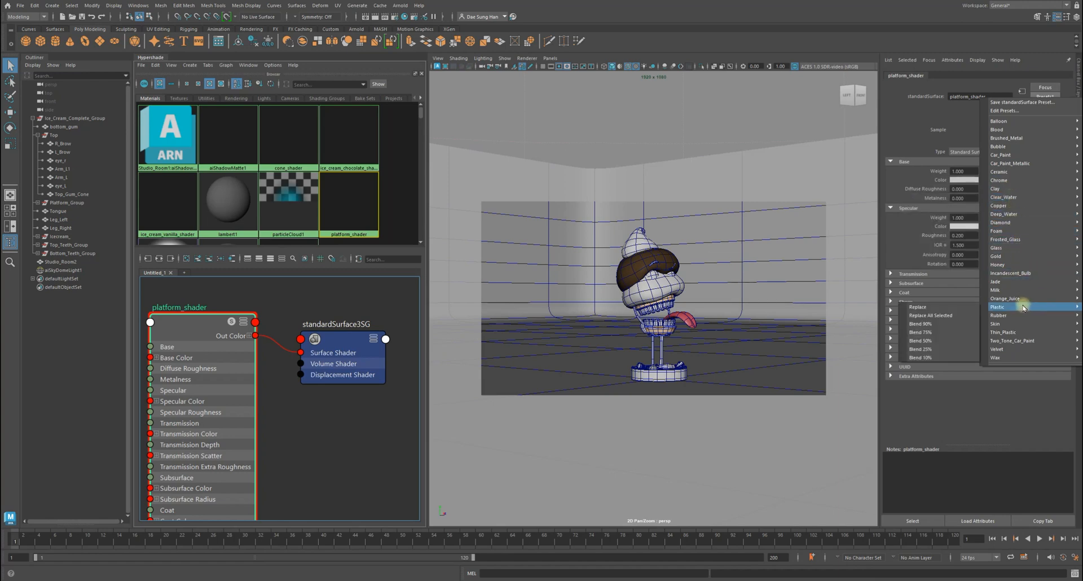
mouse_move(1002, 359)
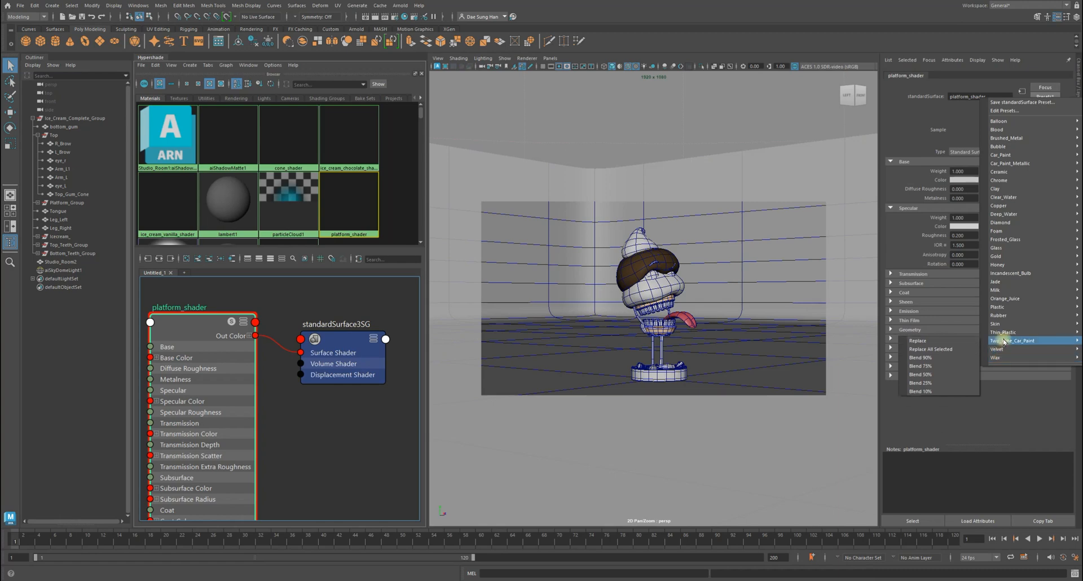
mouse_move(1034, 141)
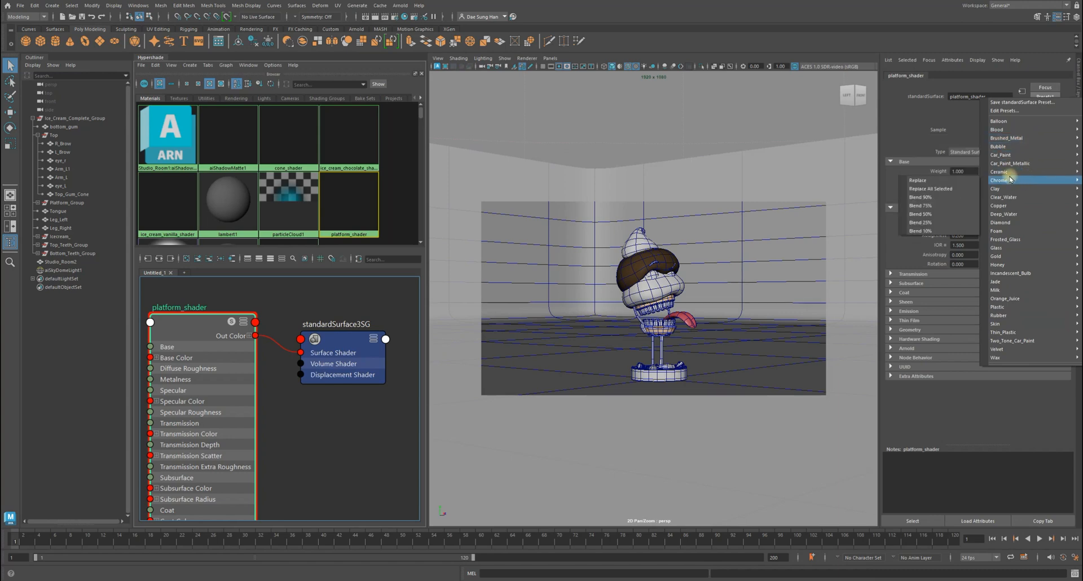
mouse_move(1022, 215)
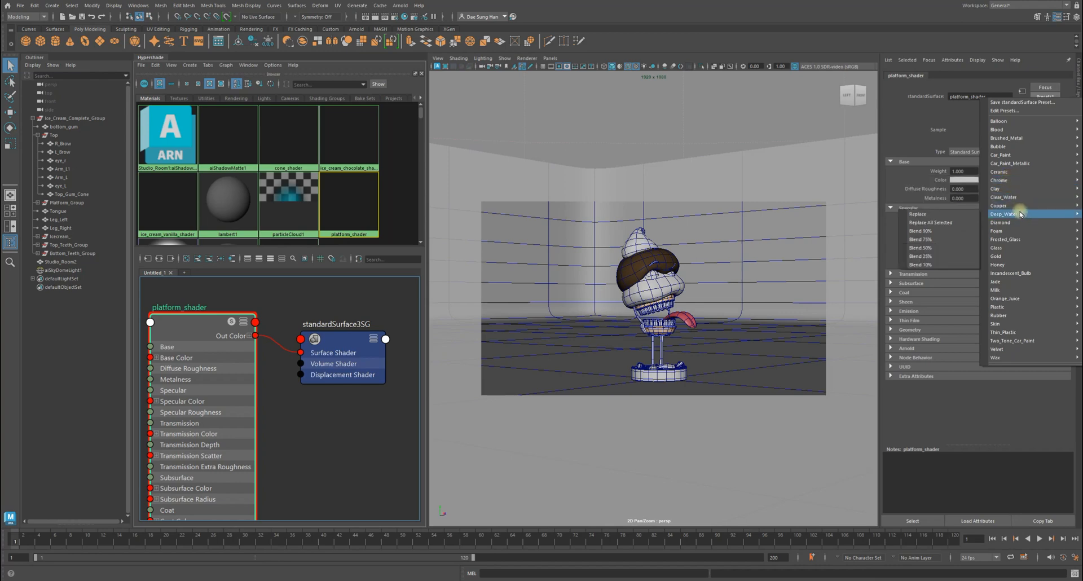
mouse_move(1000, 260)
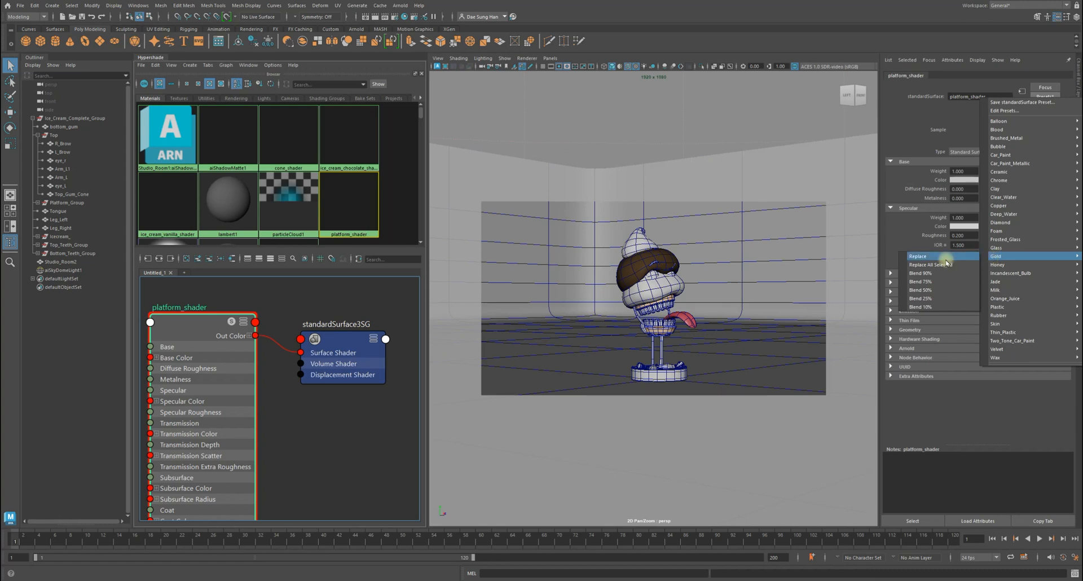
click(917, 256)
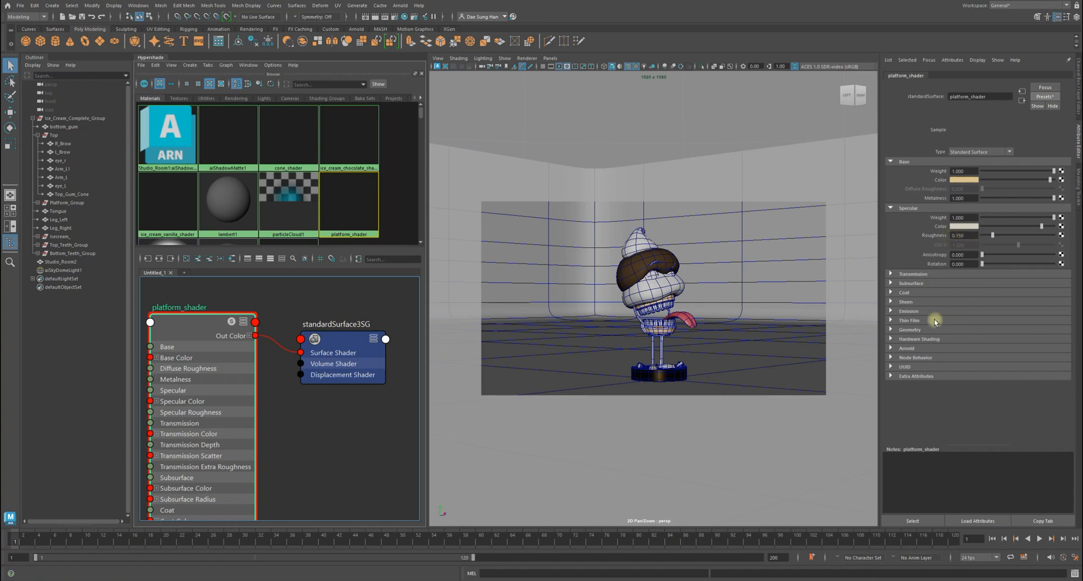
- Inspect the Transmission, Subsurface and Coat attributes of platform_shader, collapsing each section again
click(938, 276)
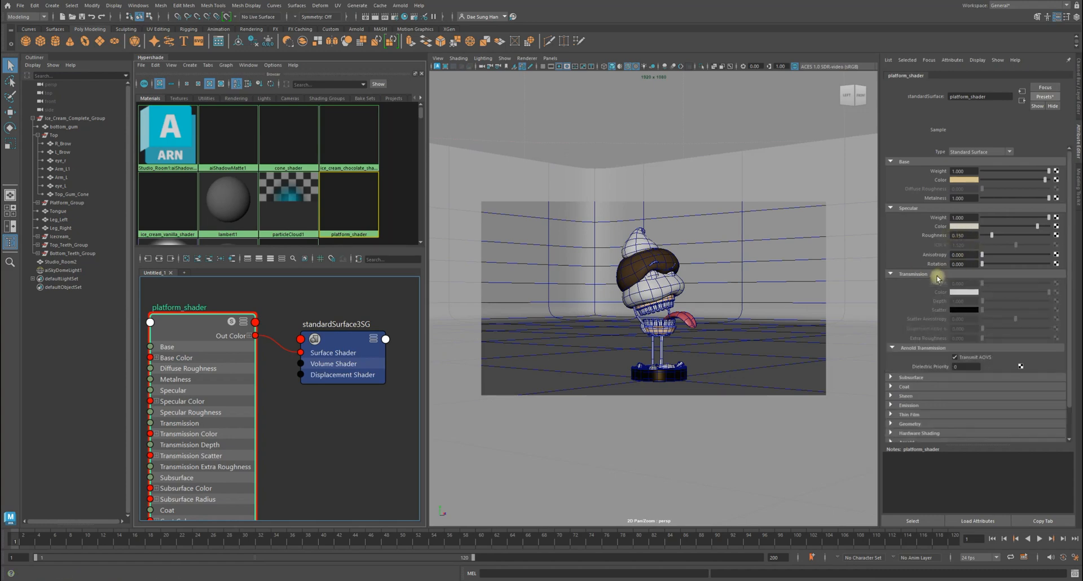
click(937, 274)
click(936, 283)
click(936, 283)
click(927, 293)
click(928, 293)
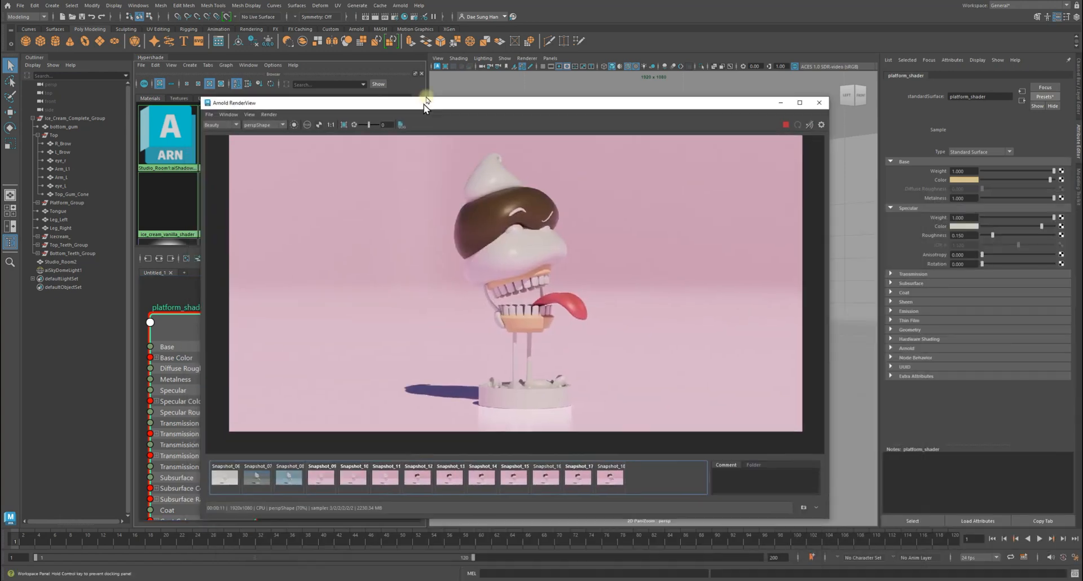
- Move the Arnold RenderView clear of the shader attributes and compare Snapshot_17 with Snapshot_18
drag(424, 104, 292, 82)
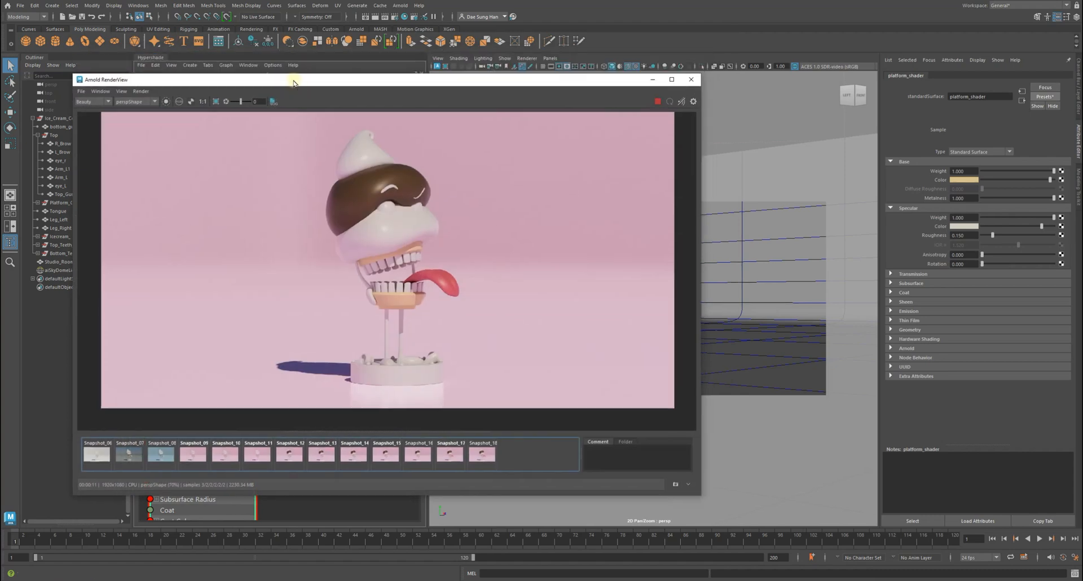
click(451, 450)
click(488, 455)
click(489, 456)
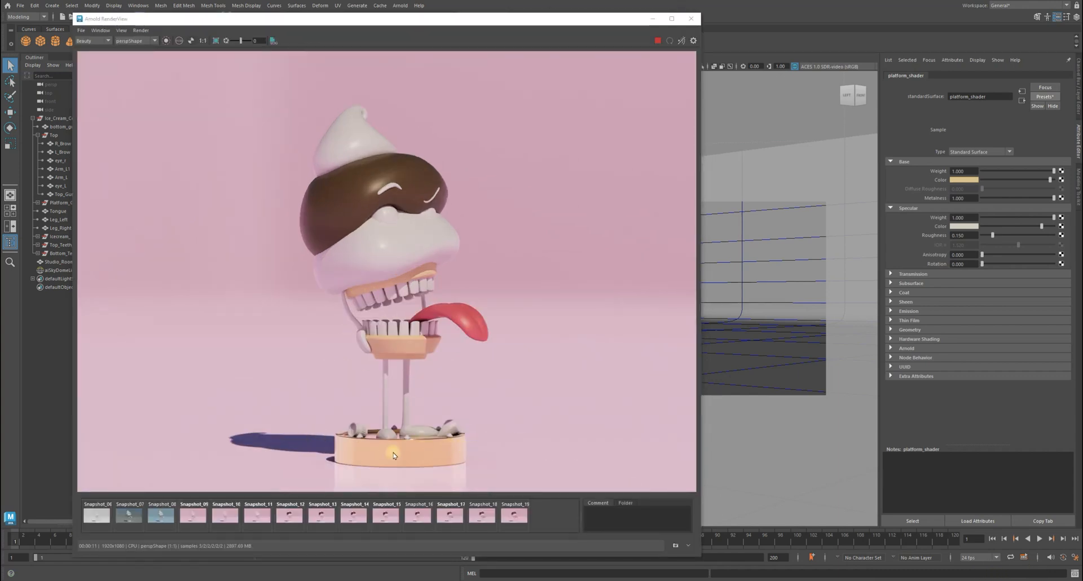
- Compare the platform's look in Snapshot_18 and Snapshot_19
click(515, 514)
click(492, 515)
click(511, 516)
click(483, 514)
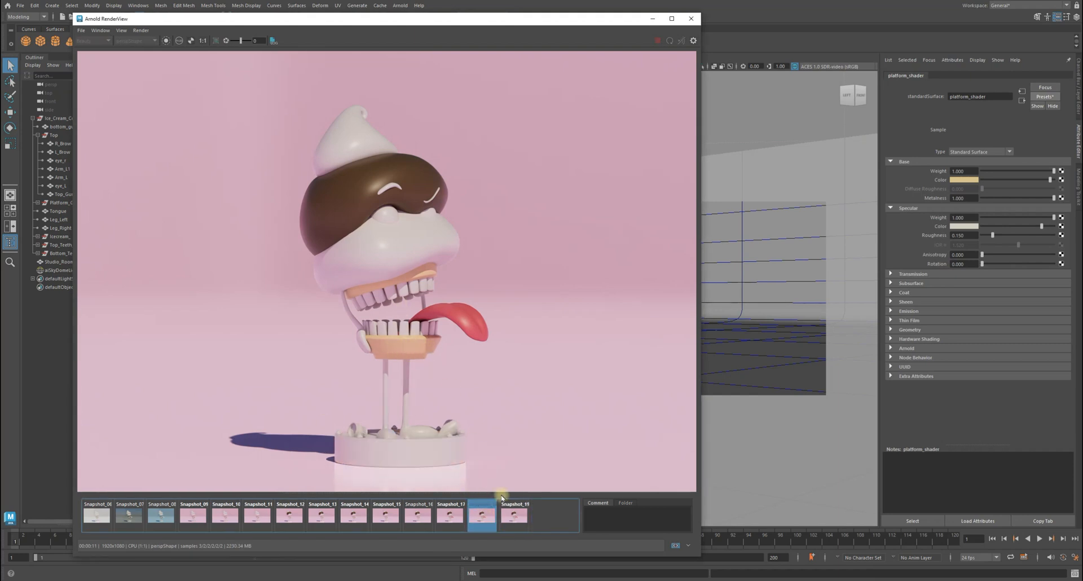
click(514, 515)
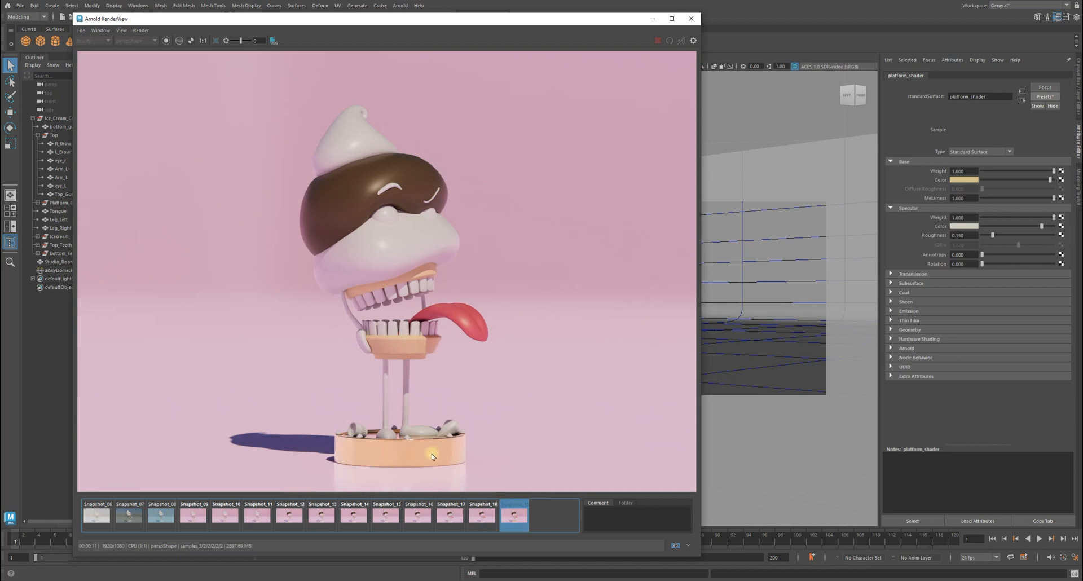
- Examine the gold platform up close in Snapshot_19, and restore the render view to 1:1
alt+middle_drag(364, 380, 350, 260)
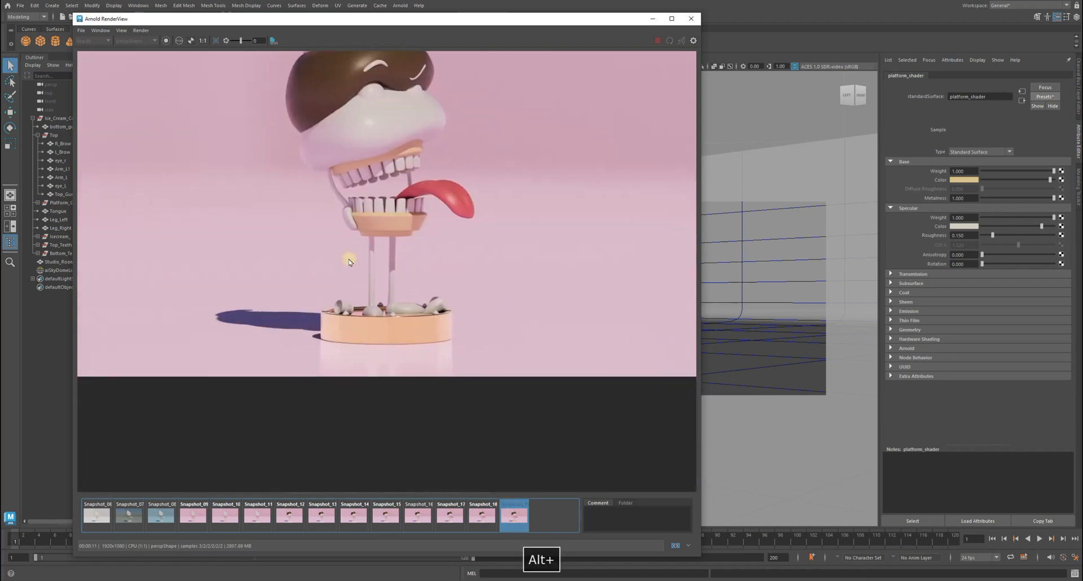
alt+right_drag(445, 316, 556, 442)
alt+right_drag(272, 261, 399, 377)
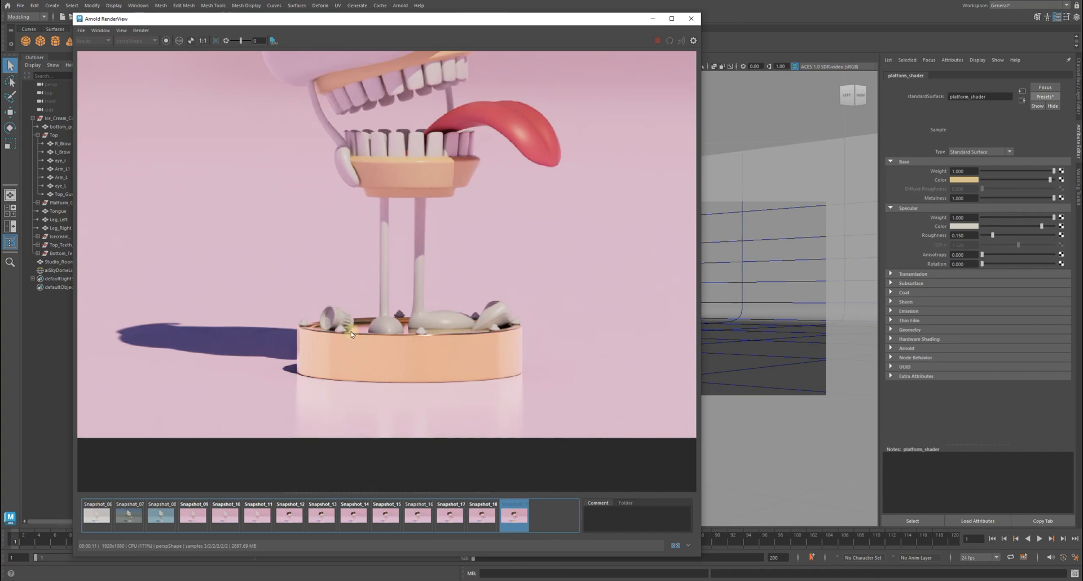
click(202, 41)
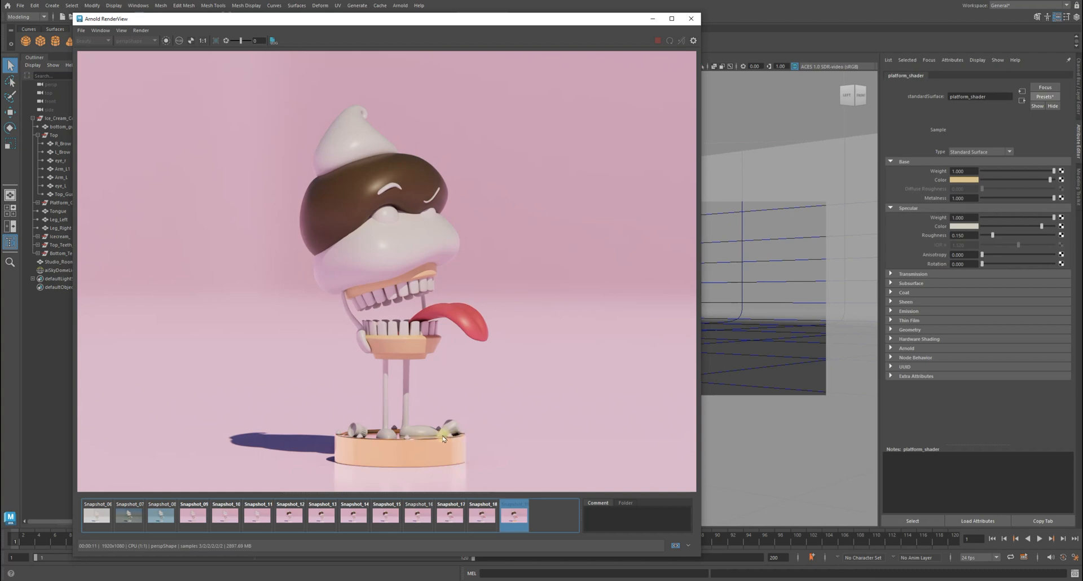
alt+middle_drag(445, 446, 430, 284)
alt+right_drag(430, 284, 680, 391)
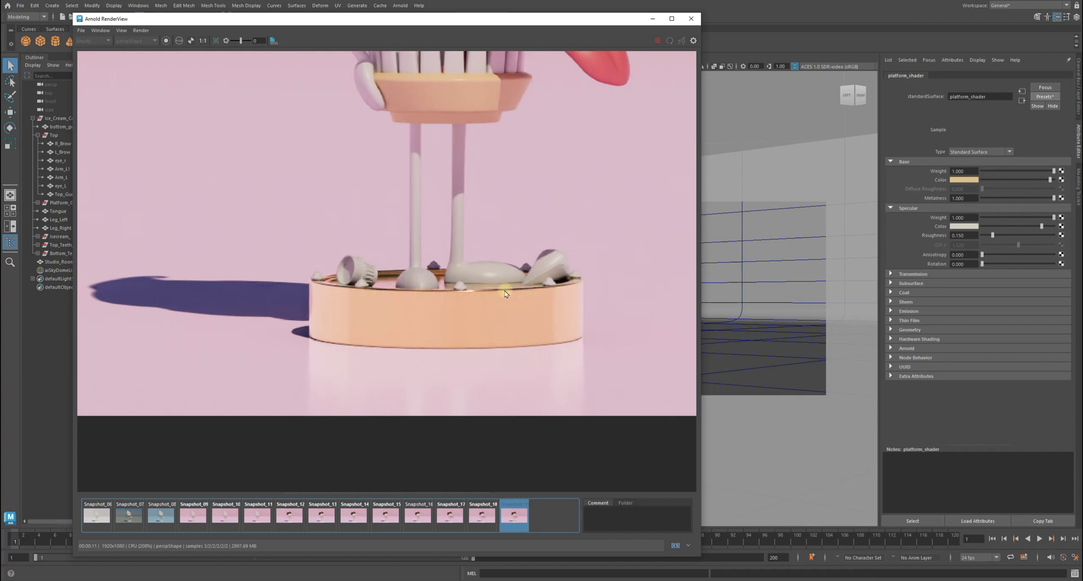
click(203, 40)
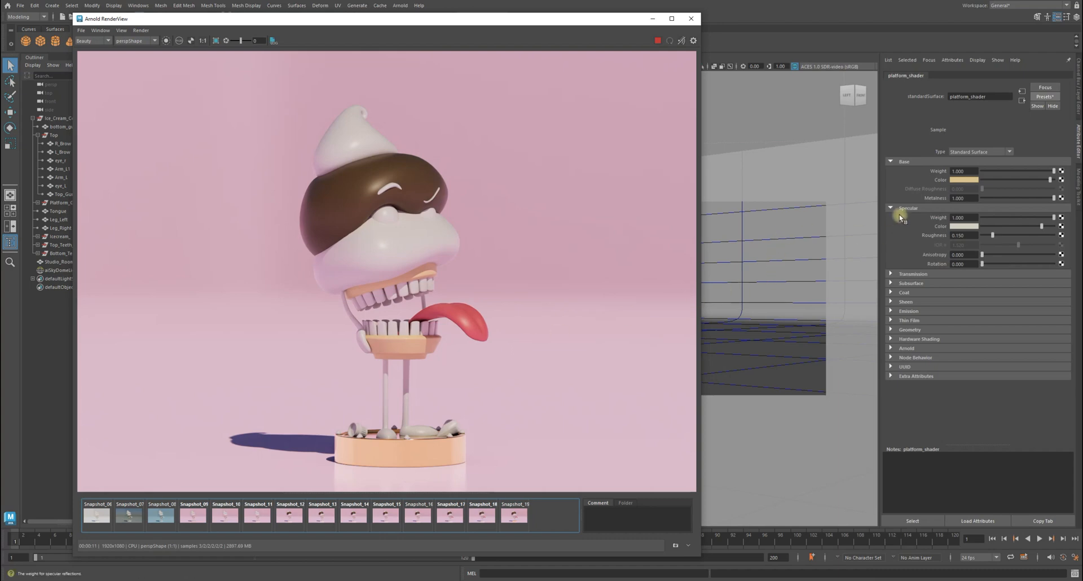
- Change platform_shader's specular color to a neutral white with saturation 0
click(964, 228)
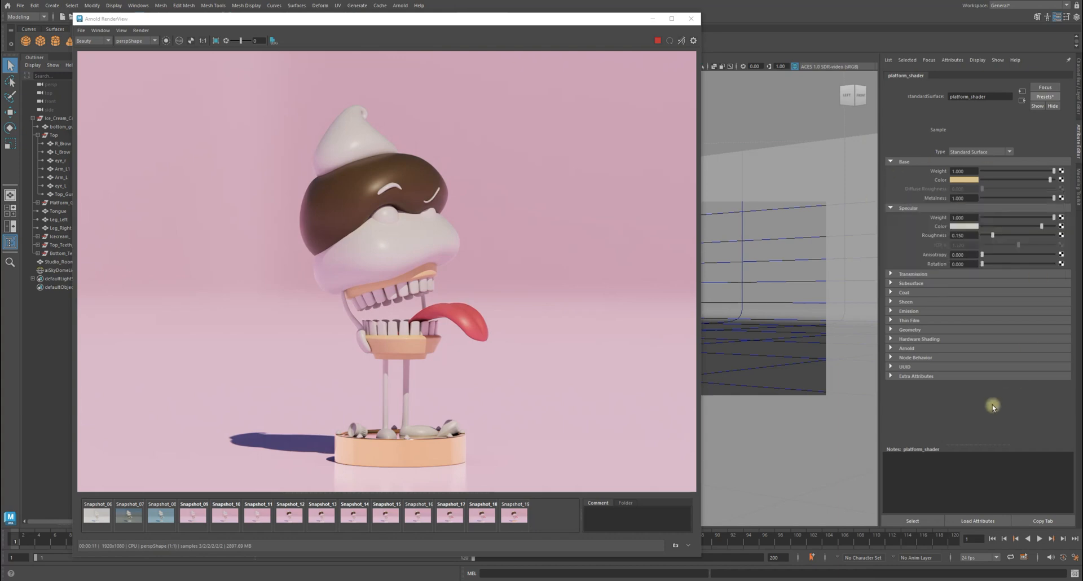
click(965, 226)
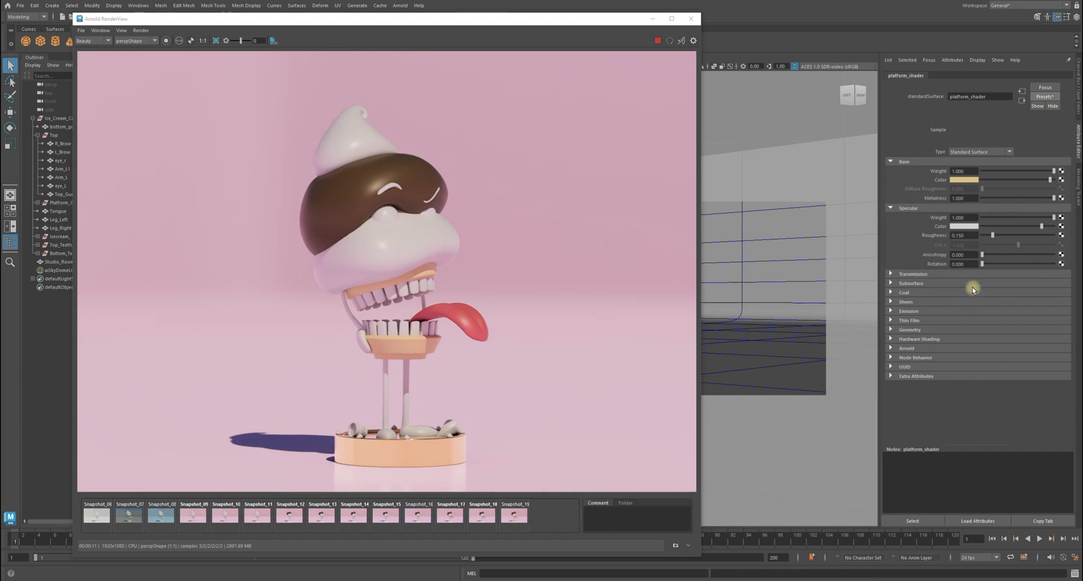
click(964, 226)
click(964, 226)
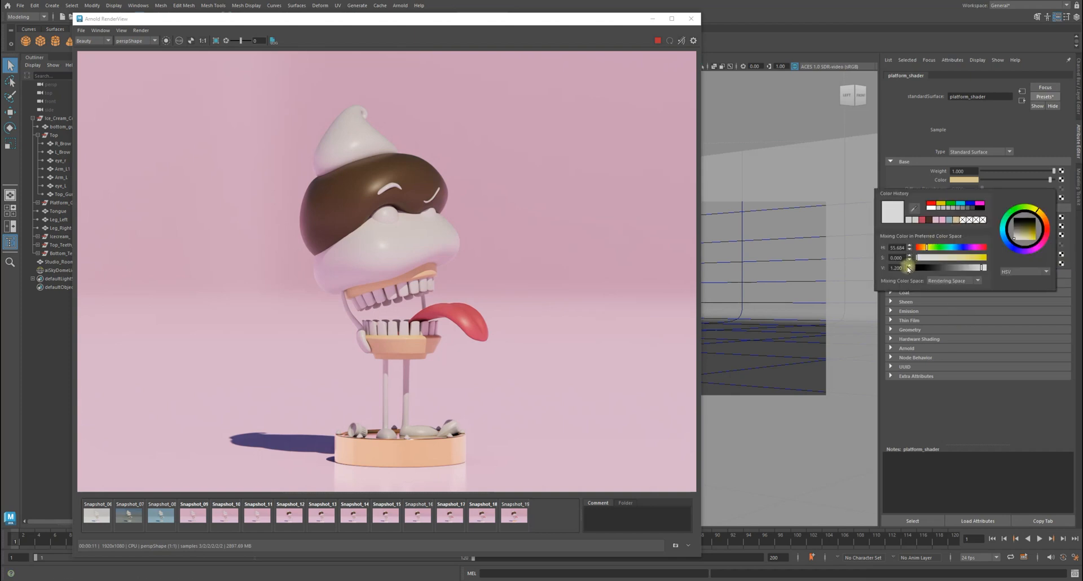
click(932, 209)
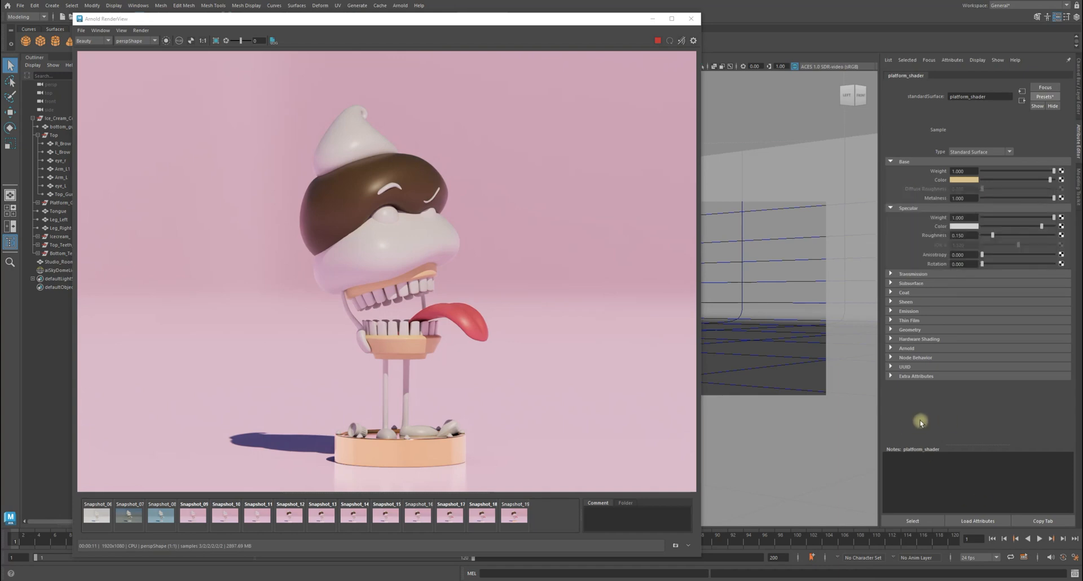
click(964, 227)
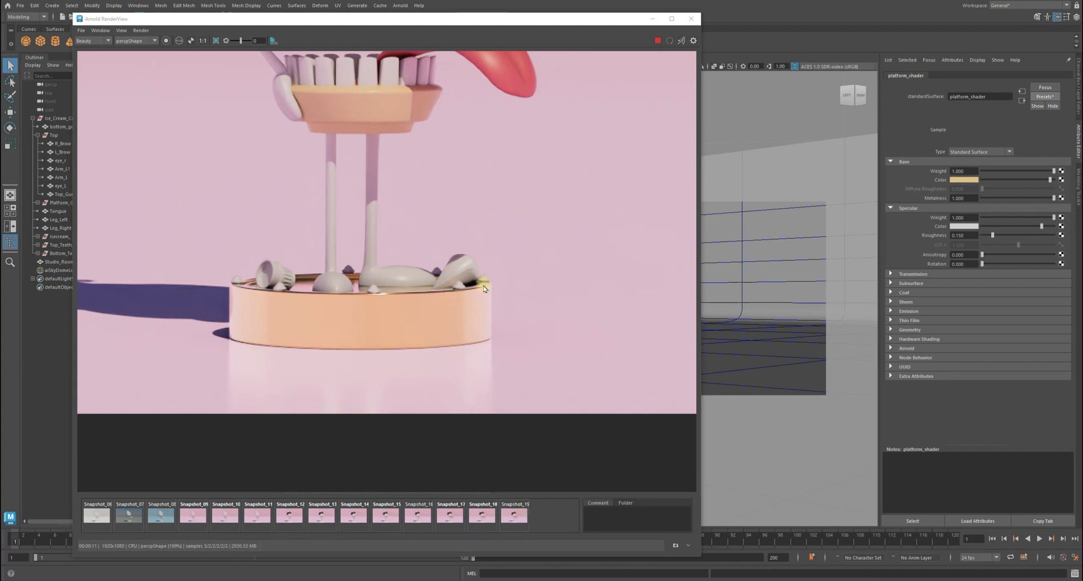
- Compare the close-up render of the platform with Snapshot_18 and Snapshot_19
click(519, 515)
click(478, 510)
click(514, 517)
click(518, 520)
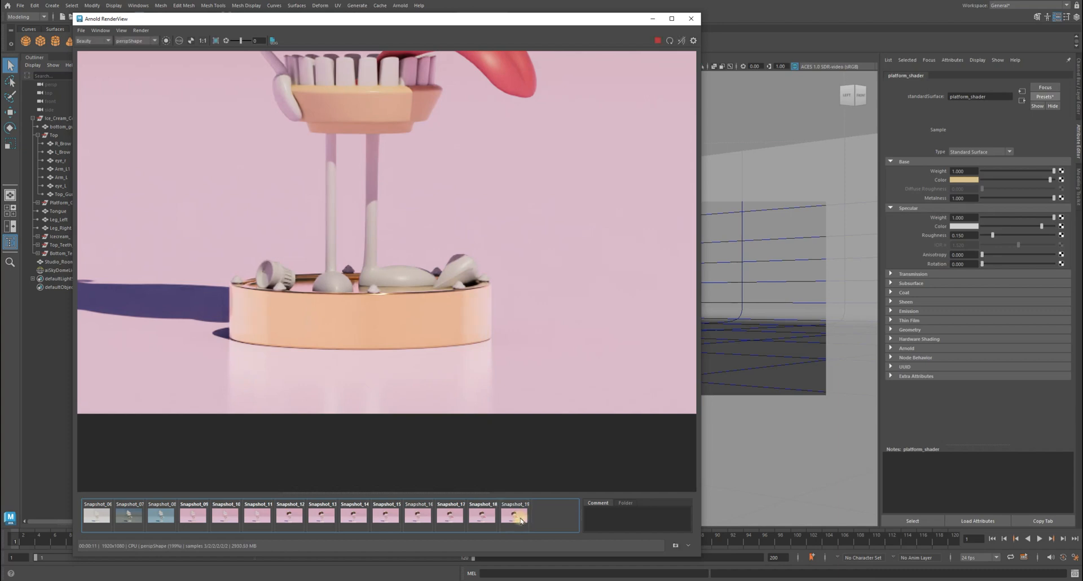
click(482, 514)
click(514, 517)
click(514, 518)
click(515, 518)
click(515, 517)
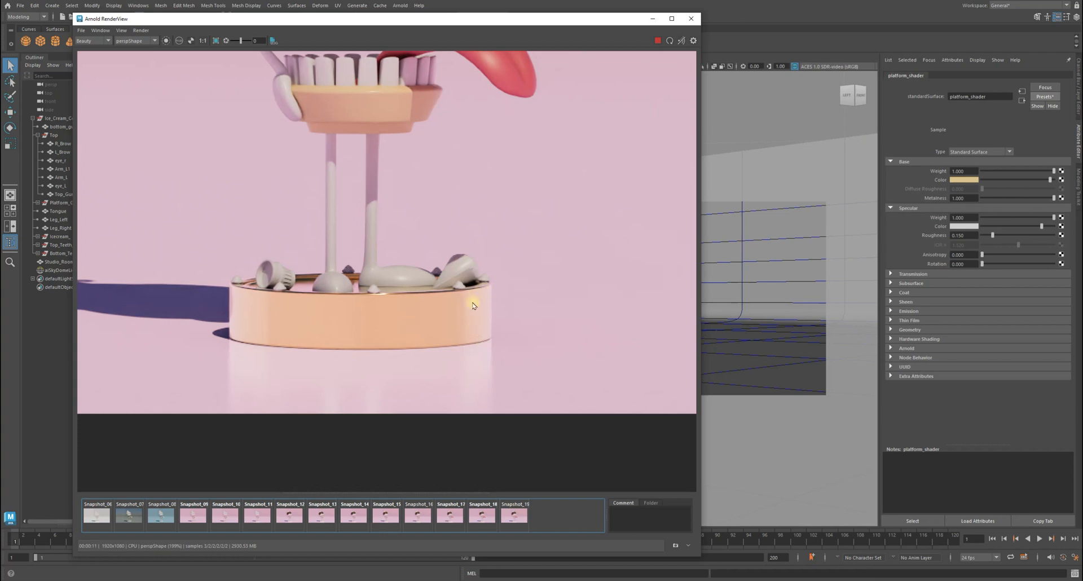
- Store the current render as a new snapshot and compare it with Snapshot_19 at the platform
click(676, 546)
click(512, 516)
click(548, 517)
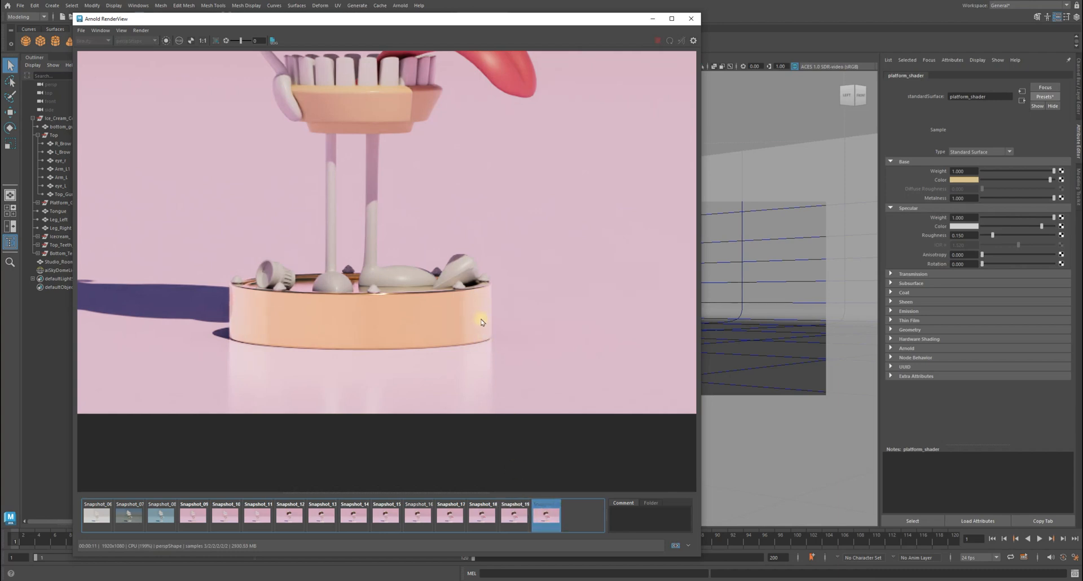
- Show the whole character at 1:1, compare Snapshot_19 with Snapshot_20, and return to the live render
click(202, 40)
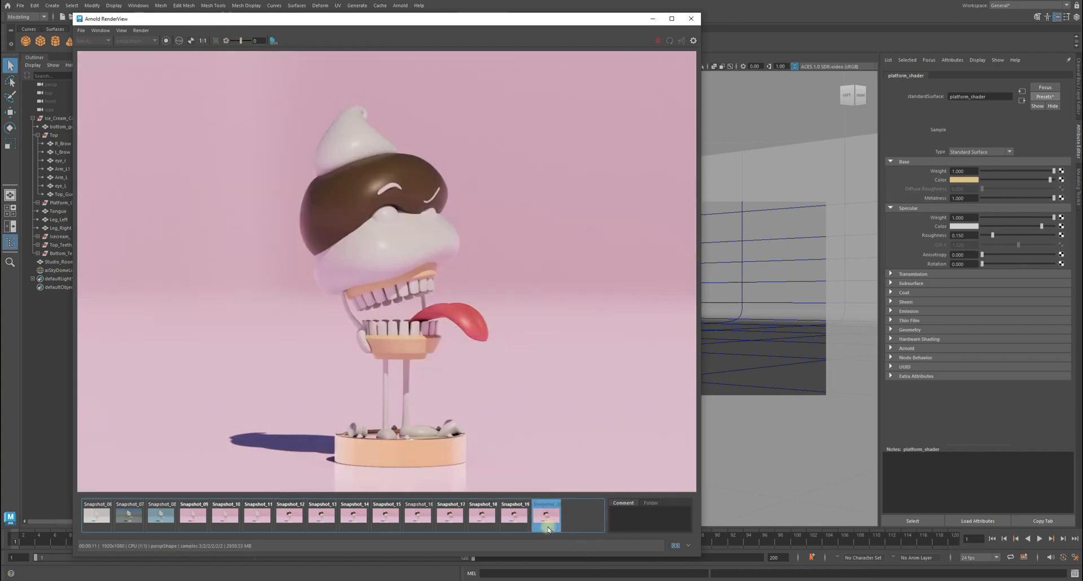
click(516, 516)
click(537, 518)
click(511, 517)
click(536, 519)
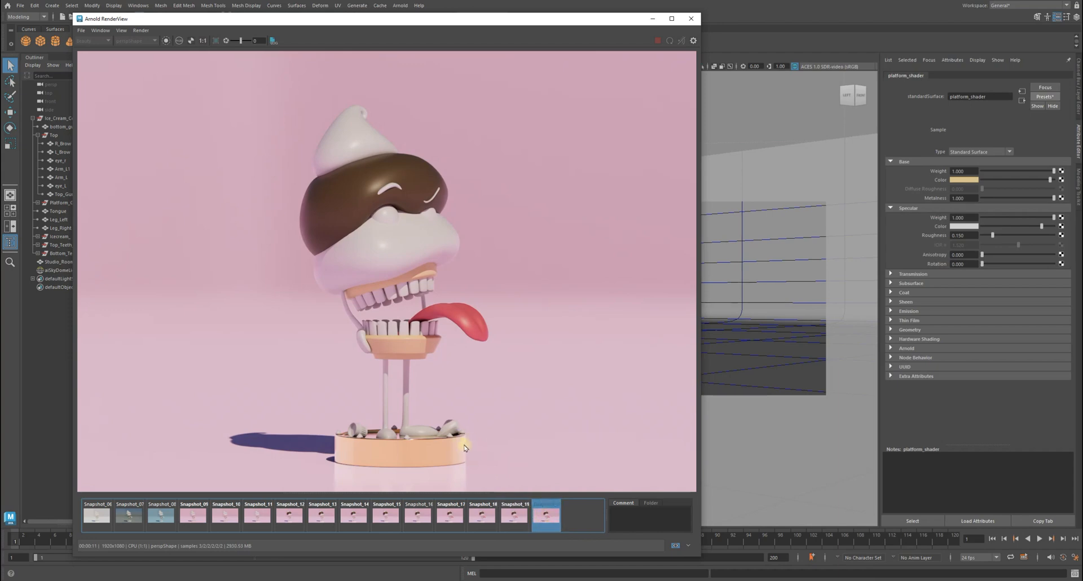
click(550, 513)
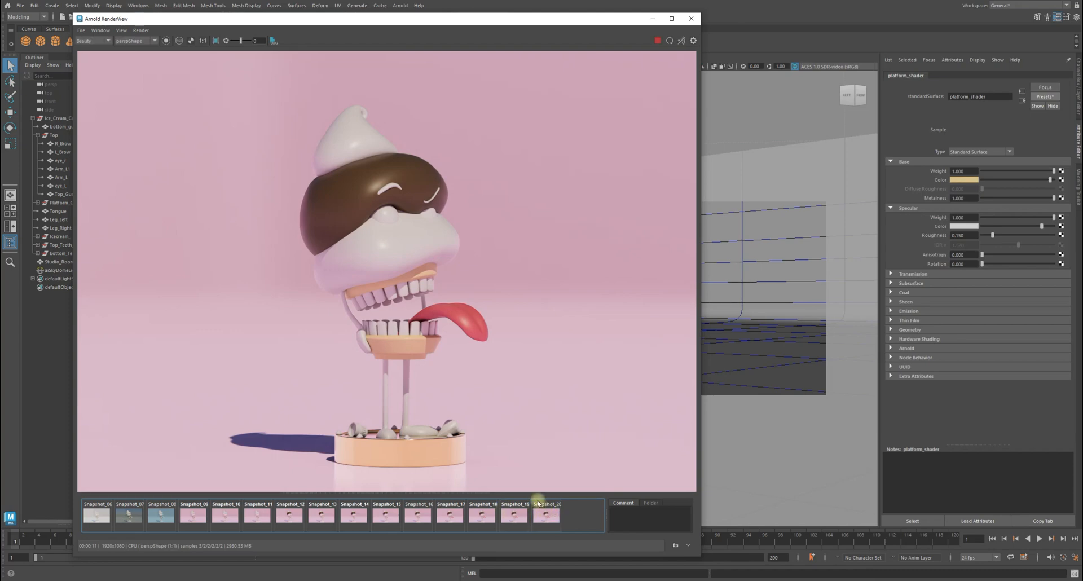
- Change platform_shader's specular color to a strongly saturated orange-gold with a hue of 35.072
click(1038, 572)
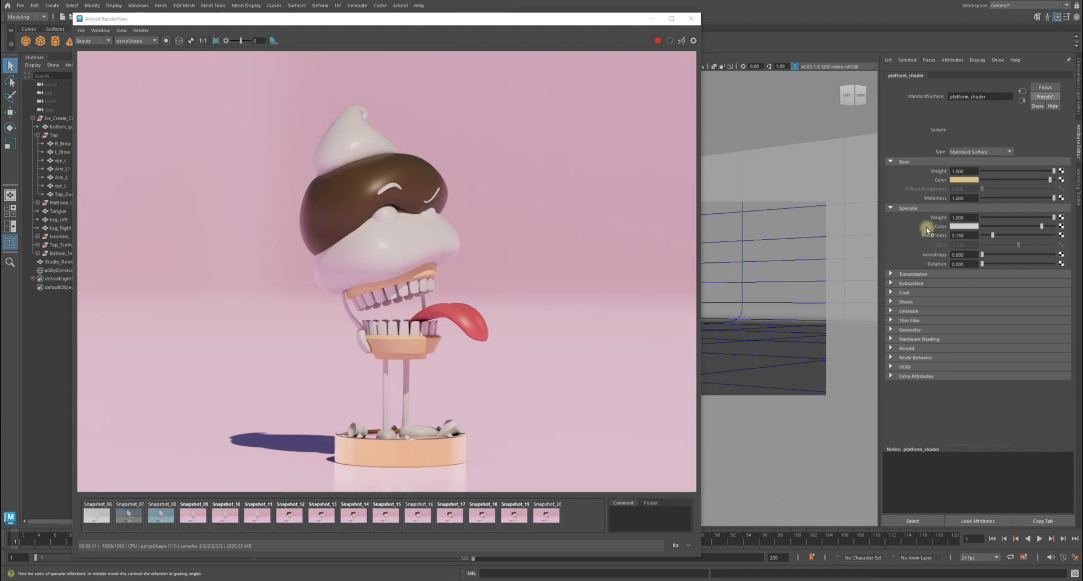
click(963, 227)
drag(957, 263, 972, 263)
drag(1042, 217, 1041, 217)
click(1042, 217)
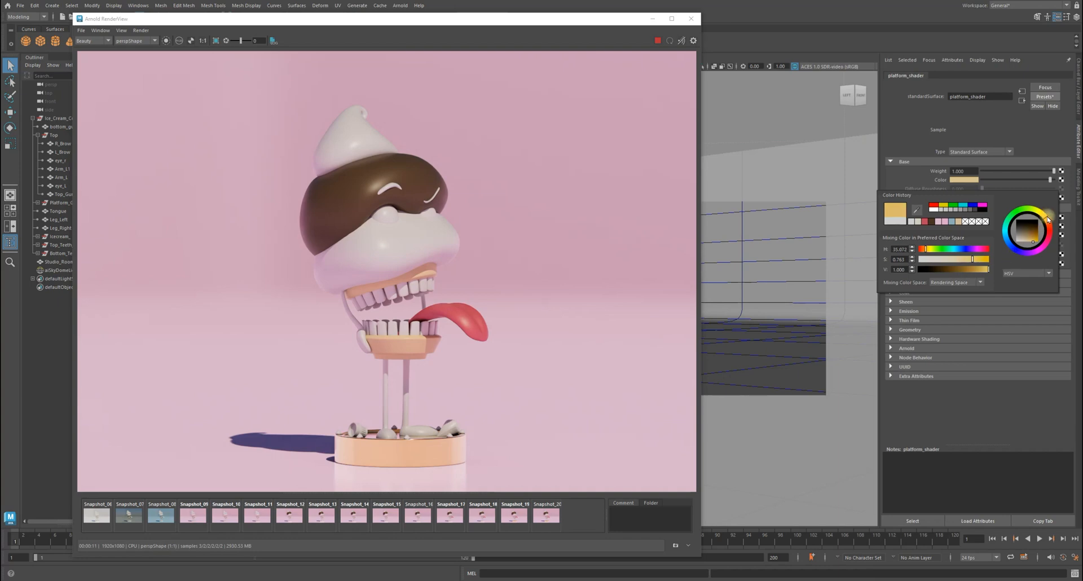
drag(974, 261, 971, 260)
click(979, 269)
click(985, 260)
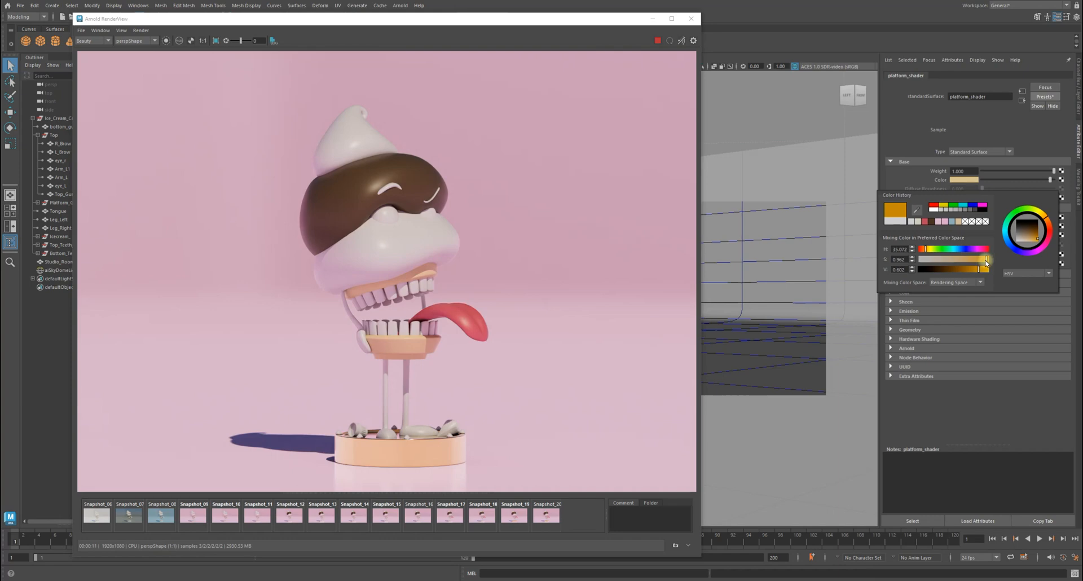
click(974, 259)
click(985, 270)
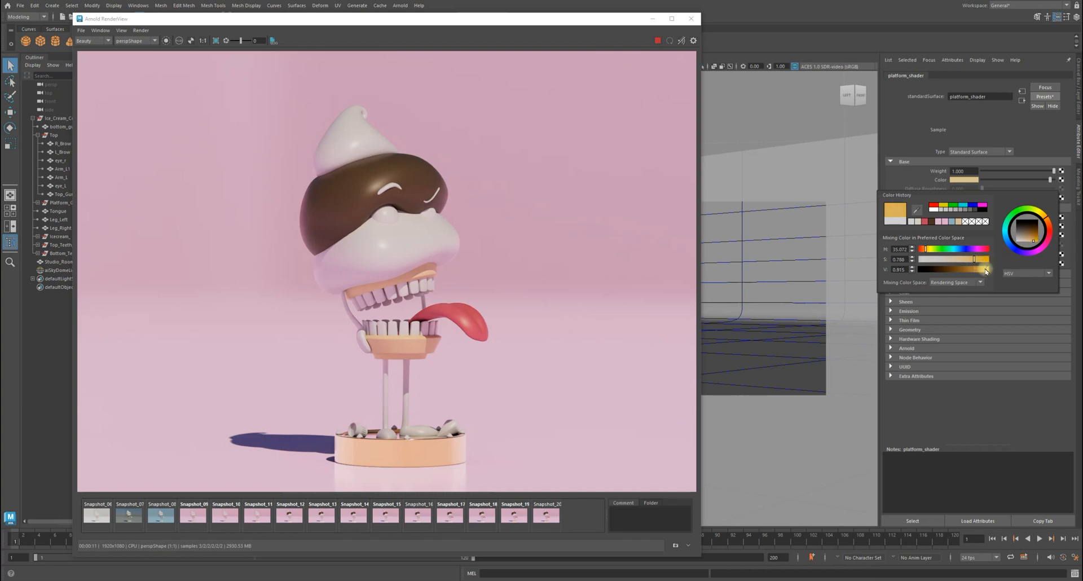
click(984, 270)
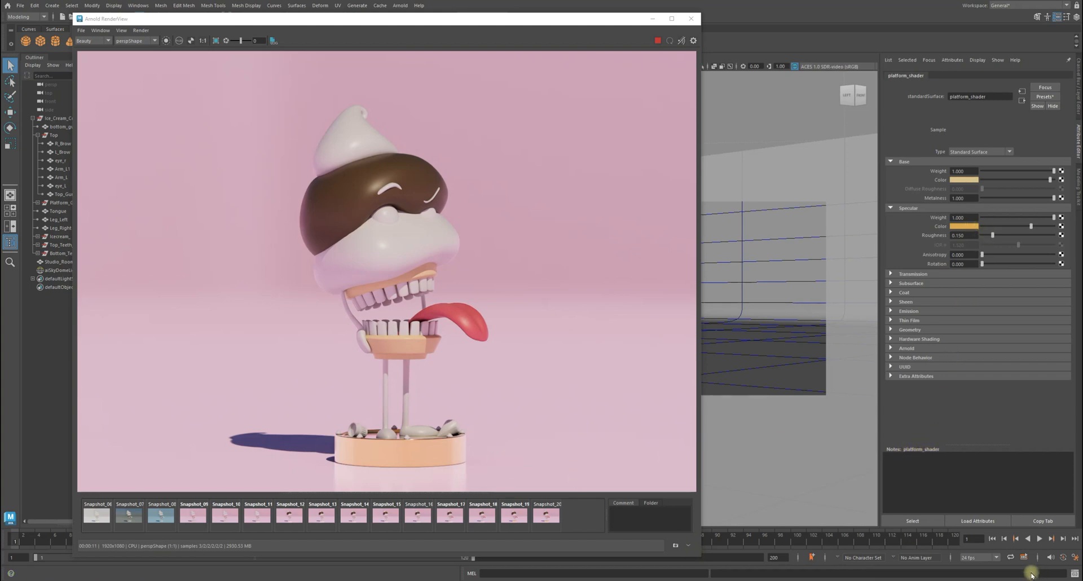
click(964, 226)
drag(967, 256, 987, 258)
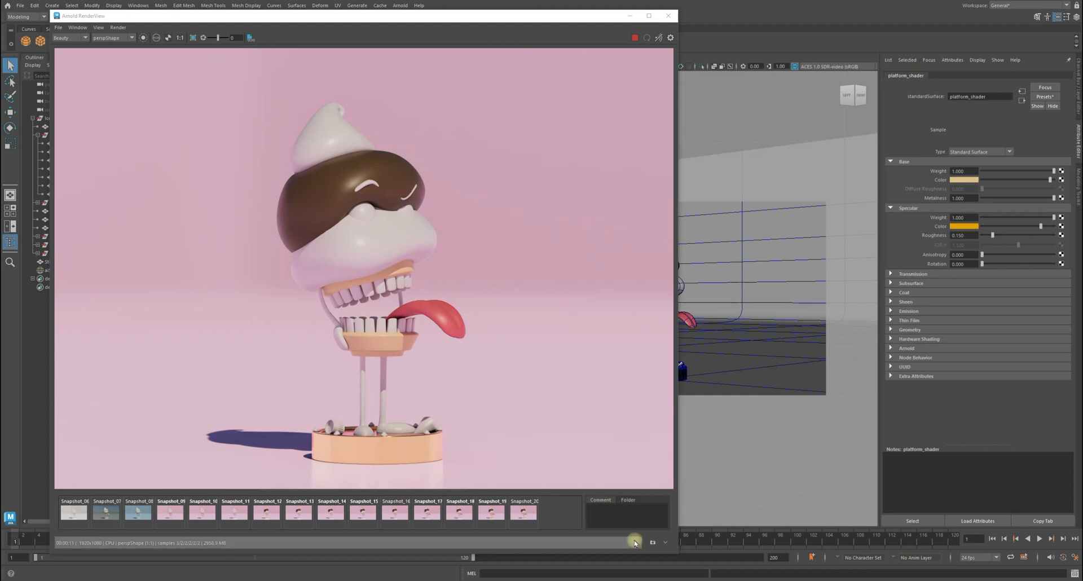
- Store the current render as a new snapshot and delete the old snapshots from Snapshot_06 through Snapshot_12
click(653, 541)
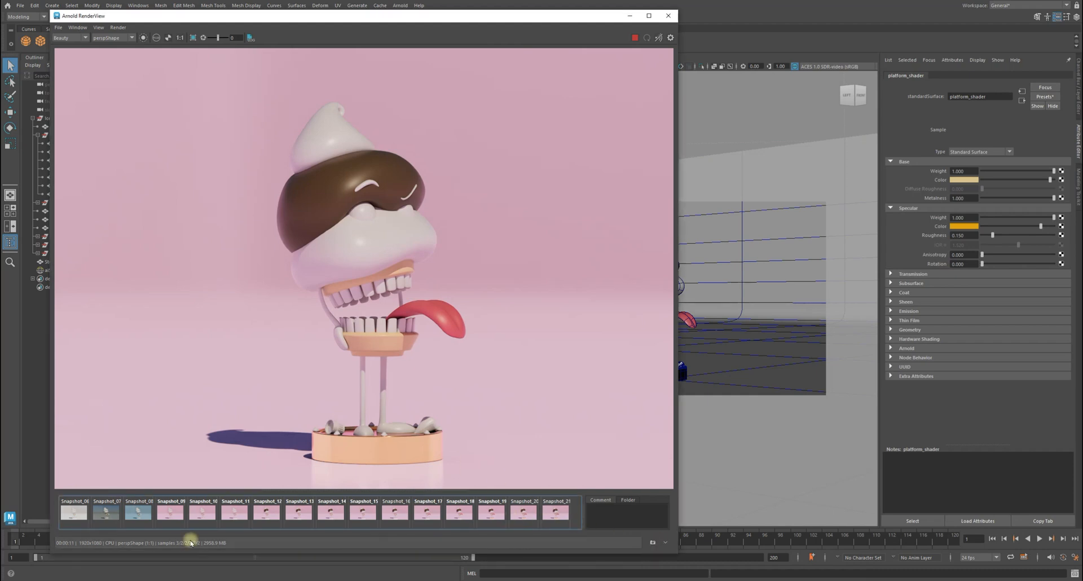
click(67, 521)
key(Delete)
key(Delete)
key(Delete)
key(Delete)
key(Delete)
key(Delete)
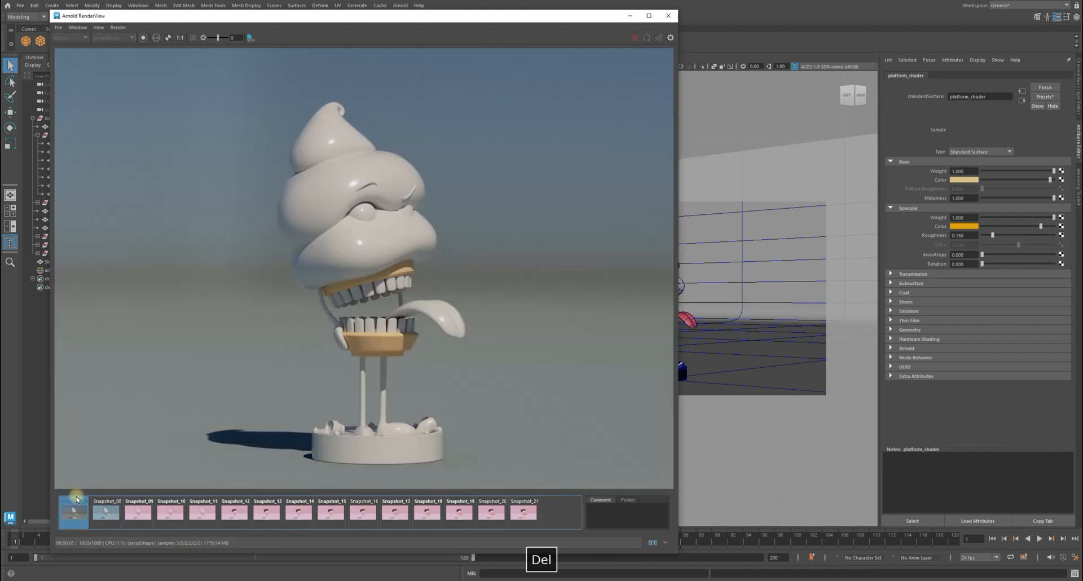
key(Delete)
- Compare Snapshot_19, Snapshot_20 and Snapshot_21 of the whole character, and return to the live render
click(330, 512)
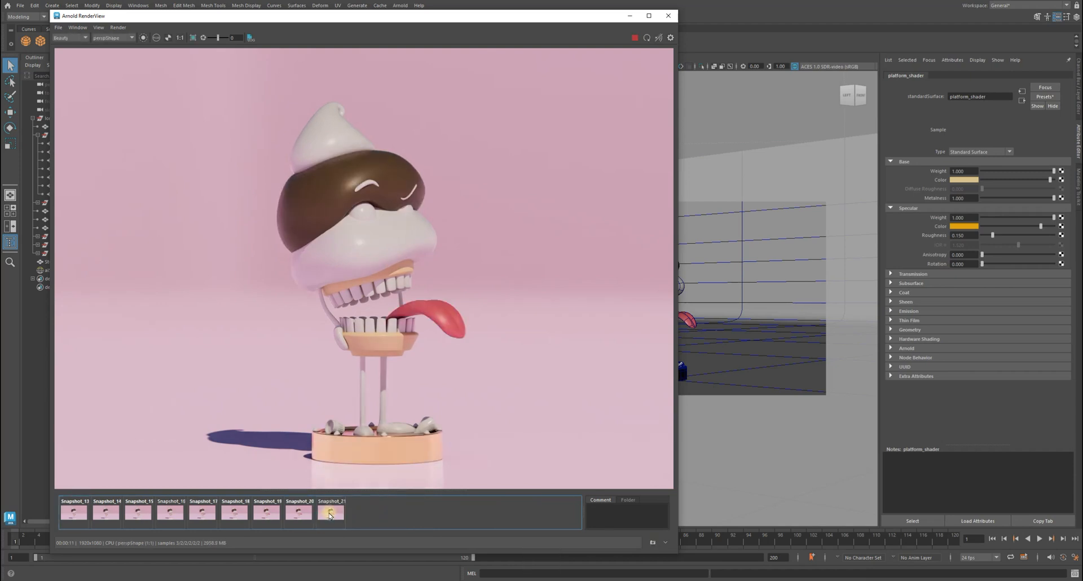
click(266, 512)
click(299, 513)
click(331, 512)
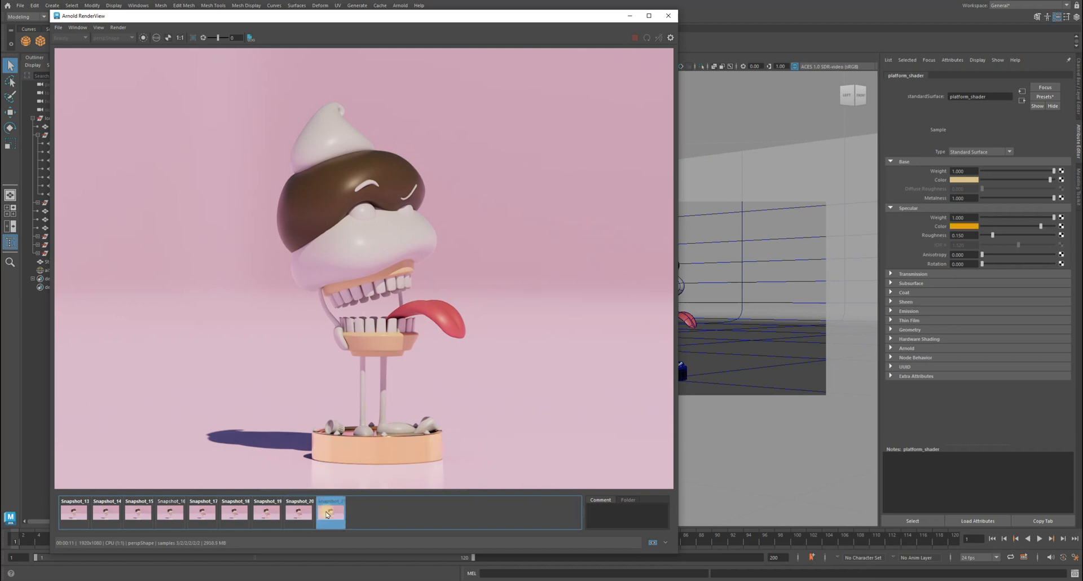
click(301, 512)
click(333, 510)
click(338, 518)
click(338, 514)
key(Right)
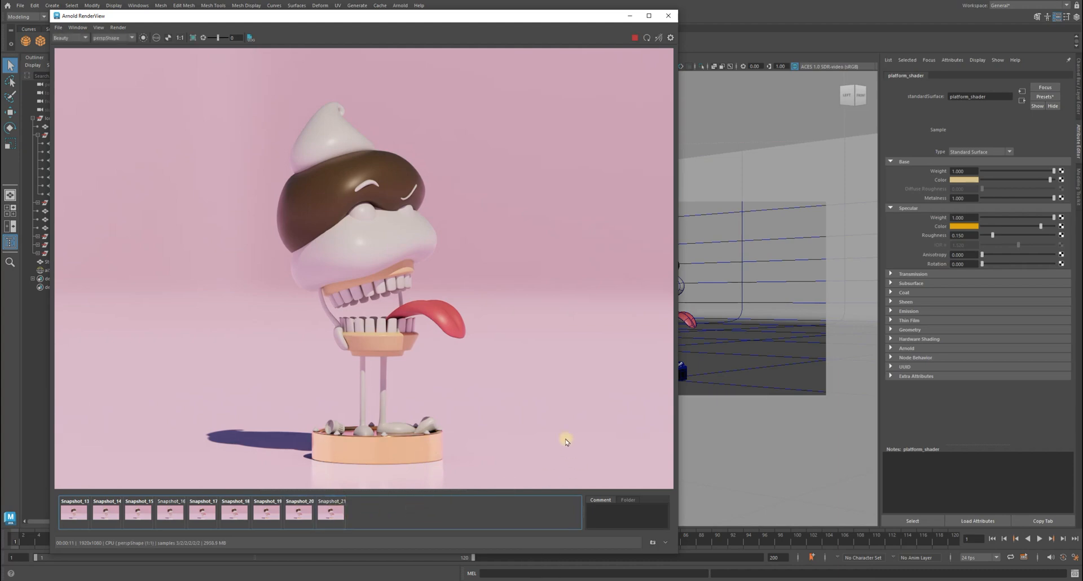
- Set platform_shader's specular color to saturation 1 and value 1, and shift its hue toward yellow
click(968, 228)
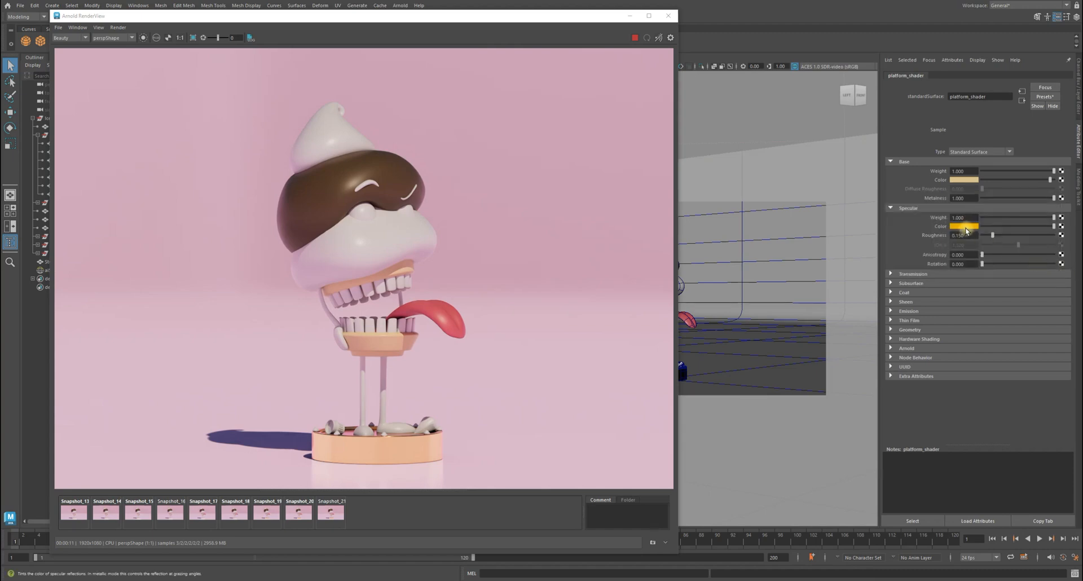
click(965, 232)
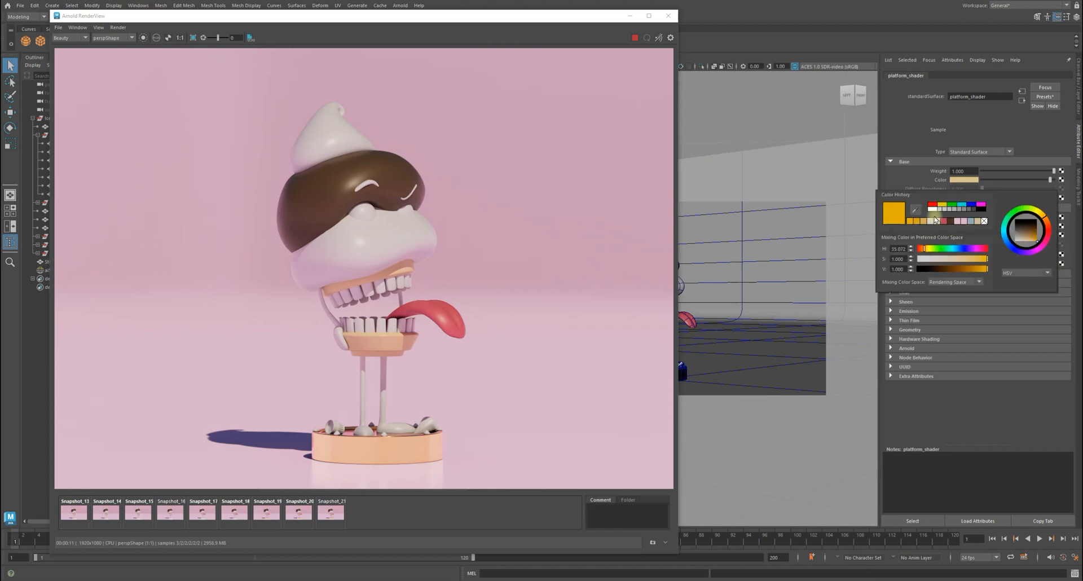
mouse_move(1044, 217)
mouse_down()
mouse_move(1051, 228)
mouse_move(1043, 214)
mouse_up()
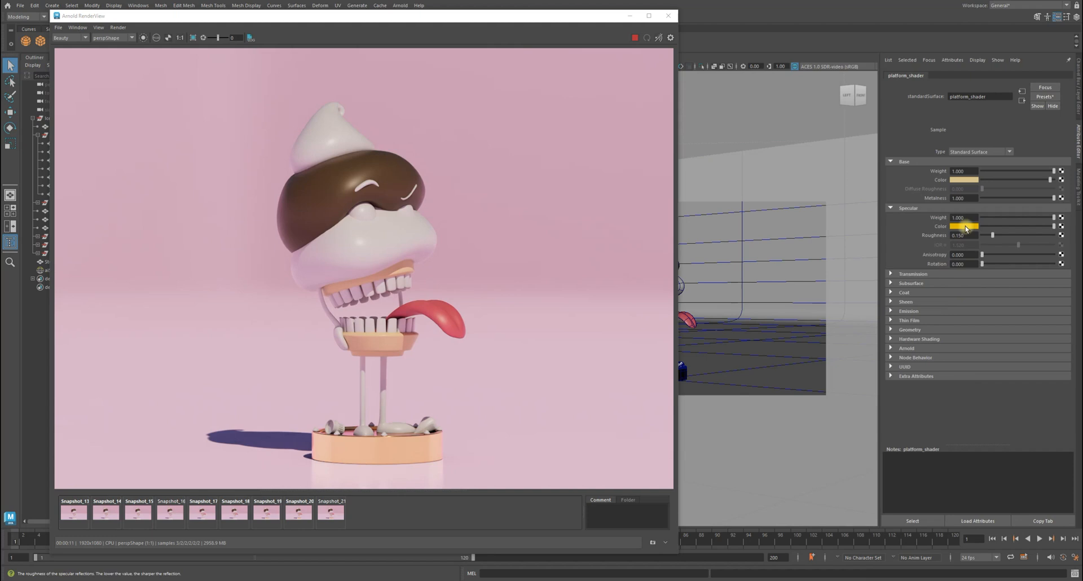
click(968, 181)
click(966, 227)
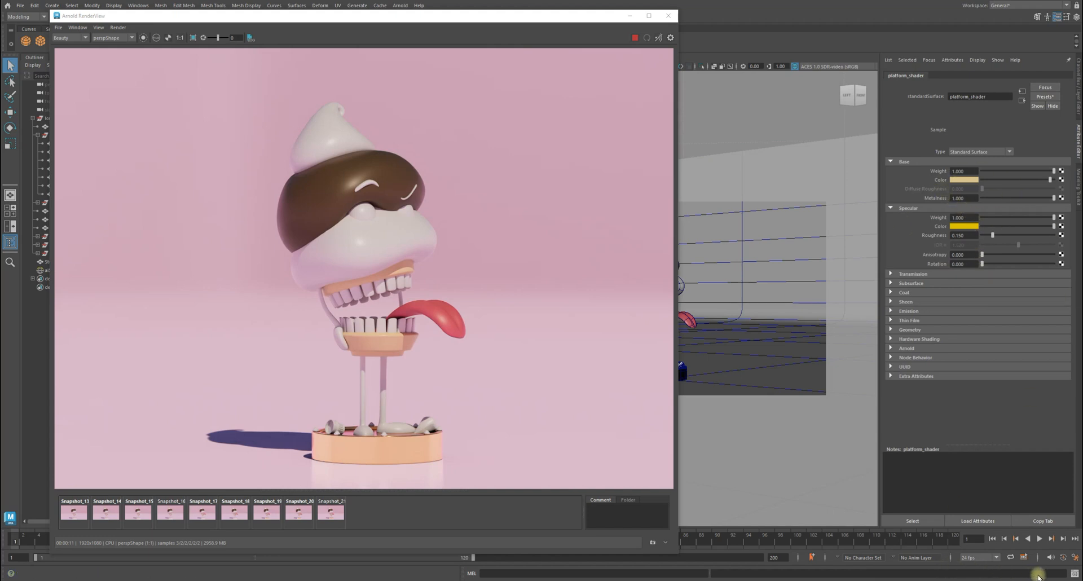
- Store the yellow specular render as a new snapshot and compare it with Snapshot_21 in a close-up of the platform
key(s)
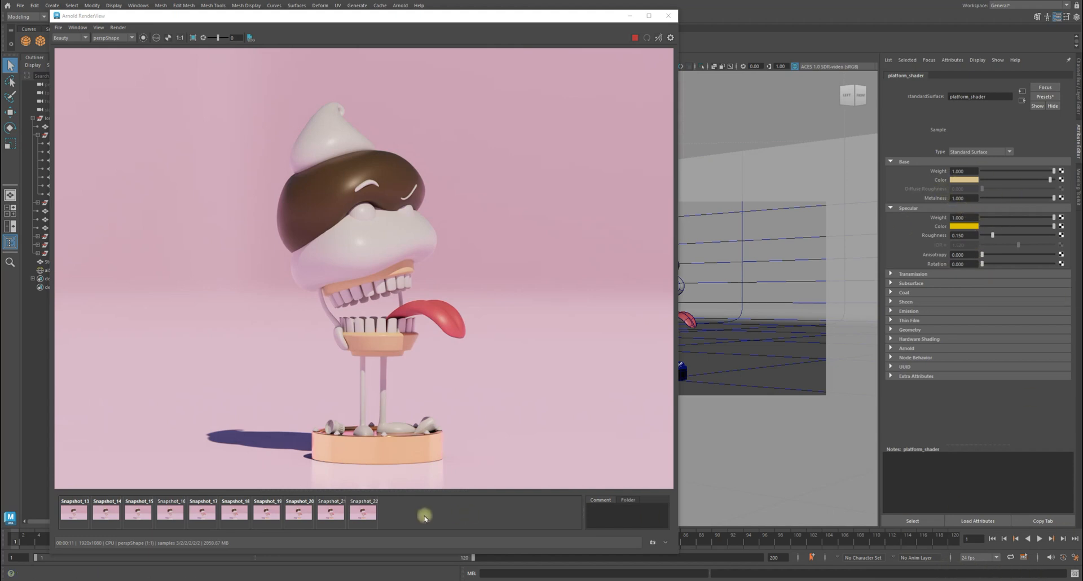
click(361, 511)
key(Left)
scroll(451, 476, up, 5)
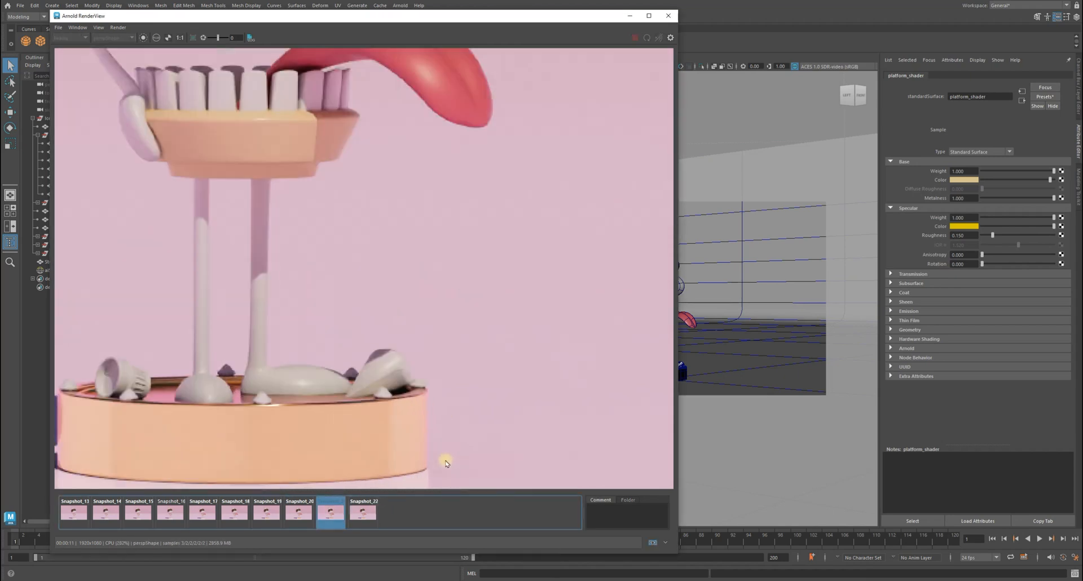
key(Right)
key(Left)
key(Right)
key(Left)
key(Right)
key(Left)
key(Right)
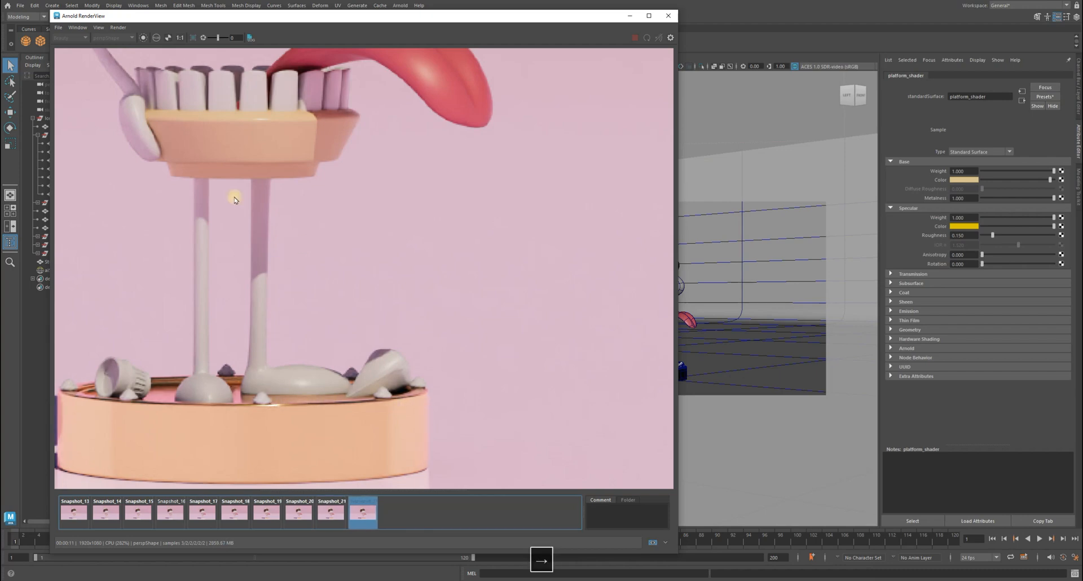
- Show the whole character at 1:1 and raise platform_shader's base color saturation to about 0.8
click(180, 38)
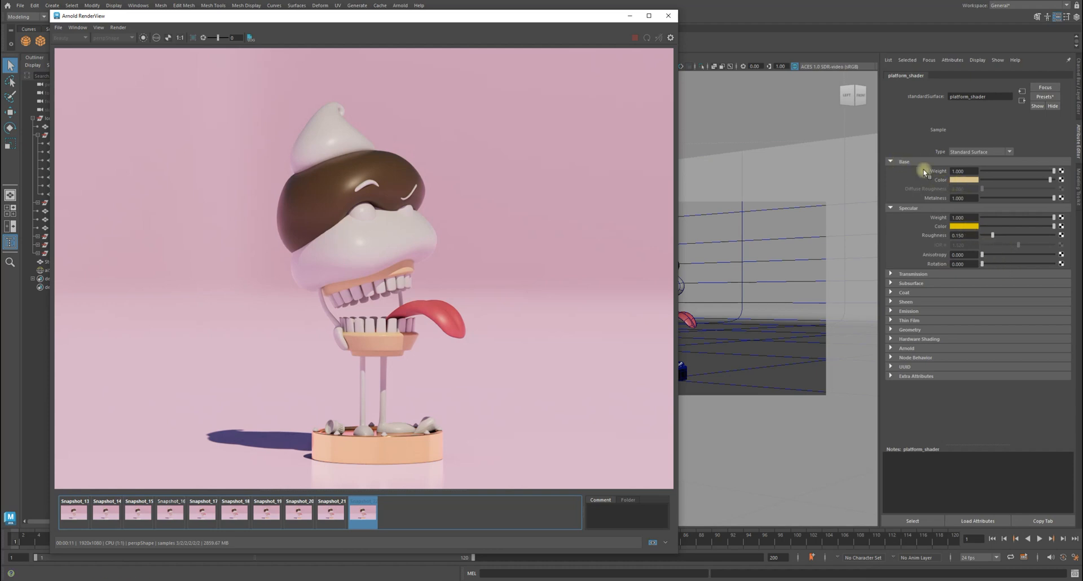
click(965, 179)
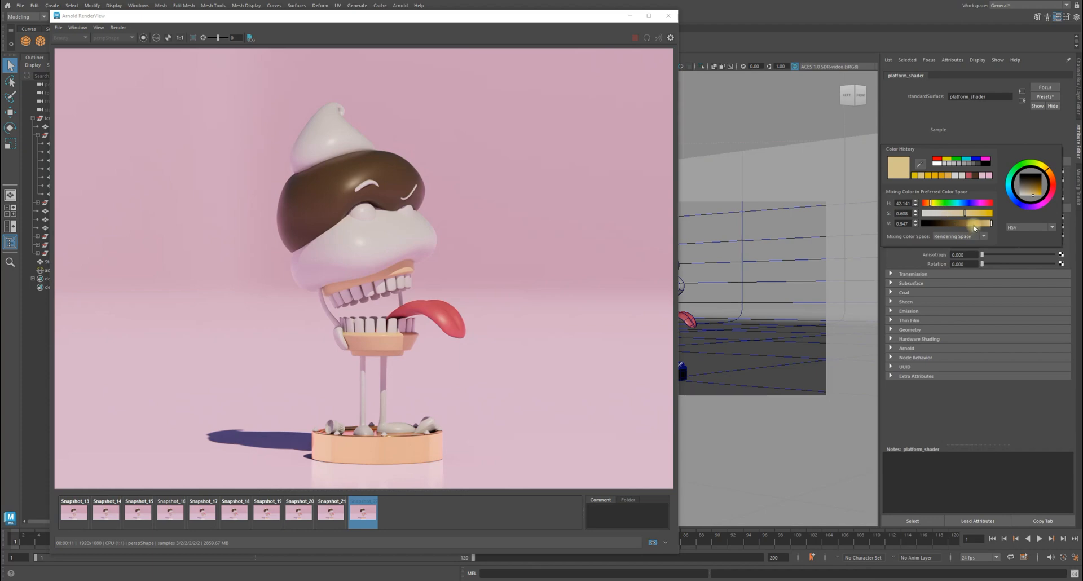
drag(966, 214, 978, 215)
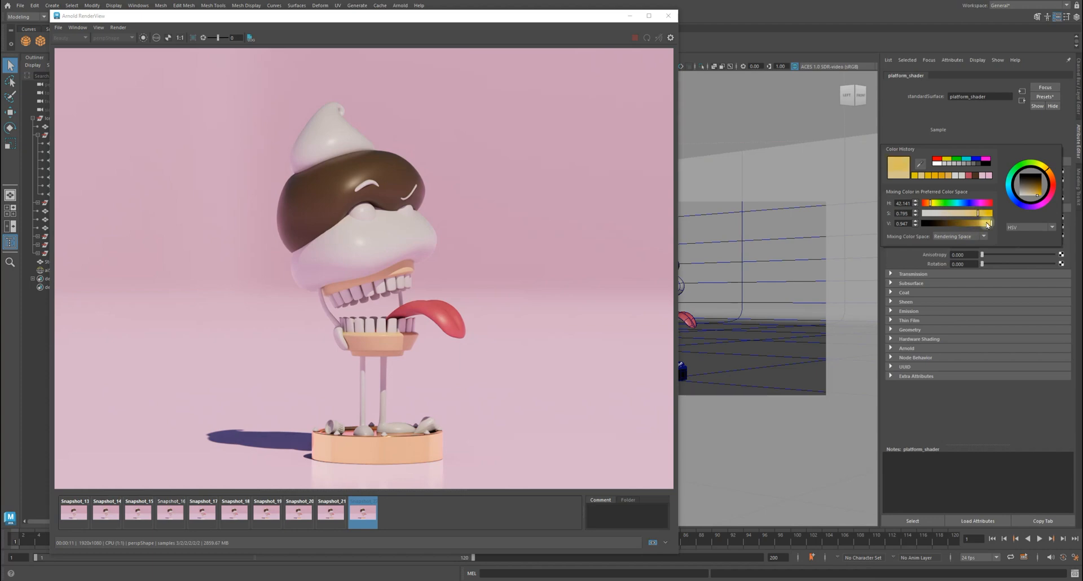
- Try a more saturated orange base color with hue 25.254 on platform_shader and compare the render with Snapshot_22
click(1055, 178)
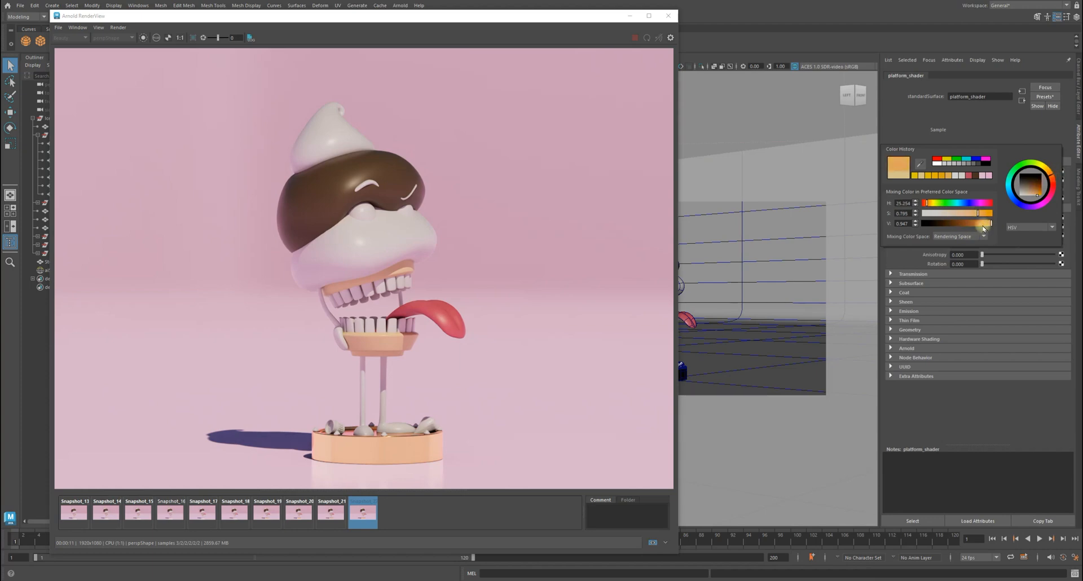
mouse_move(980, 215)
mouse_down()
mouse_move(984, 232)
mouse_move(985, 218)
mouse_up()
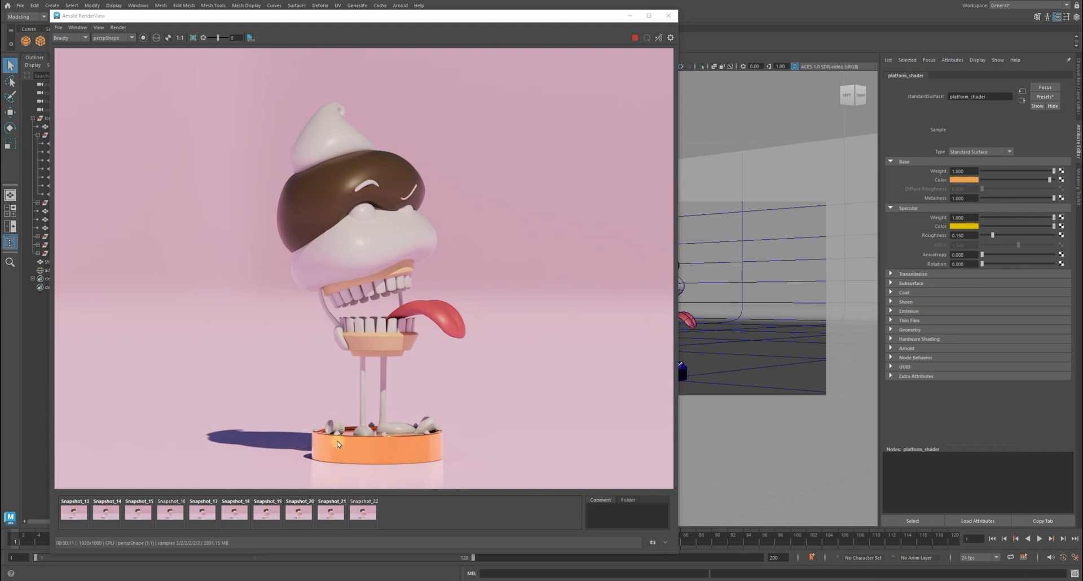
click(364, 511)
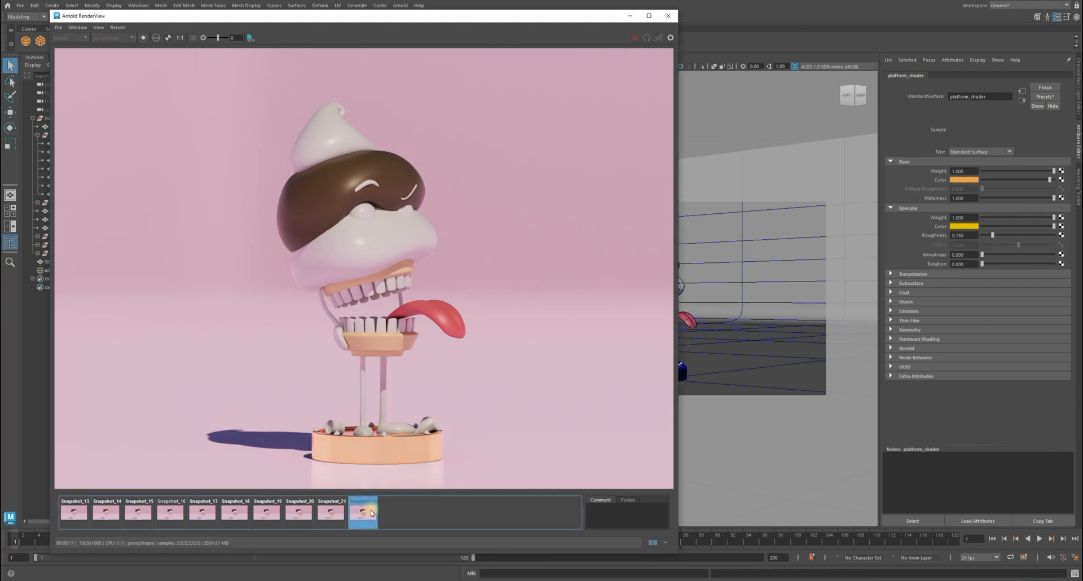
click(370, 512)
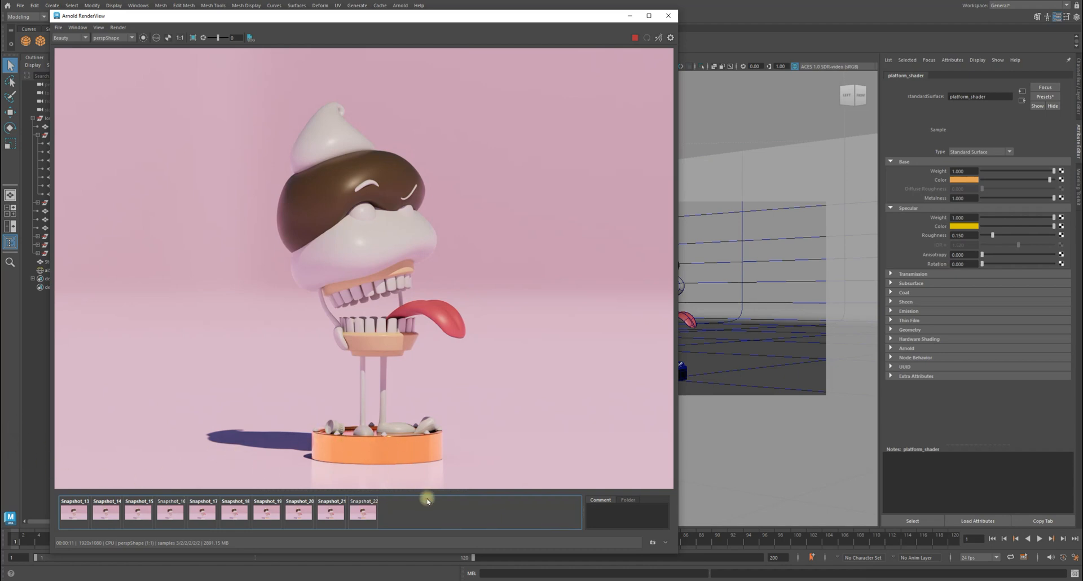
- Reposition the render window and extend its height so the whole platform fits in view
drag(497, 15, 545, 52)
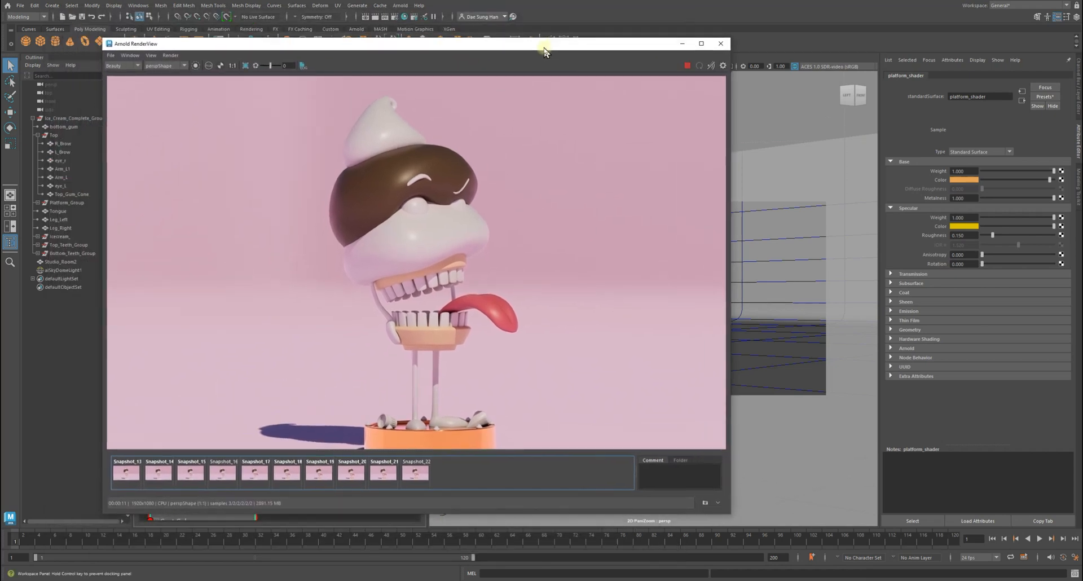
drag(460, 514, 467, 564)
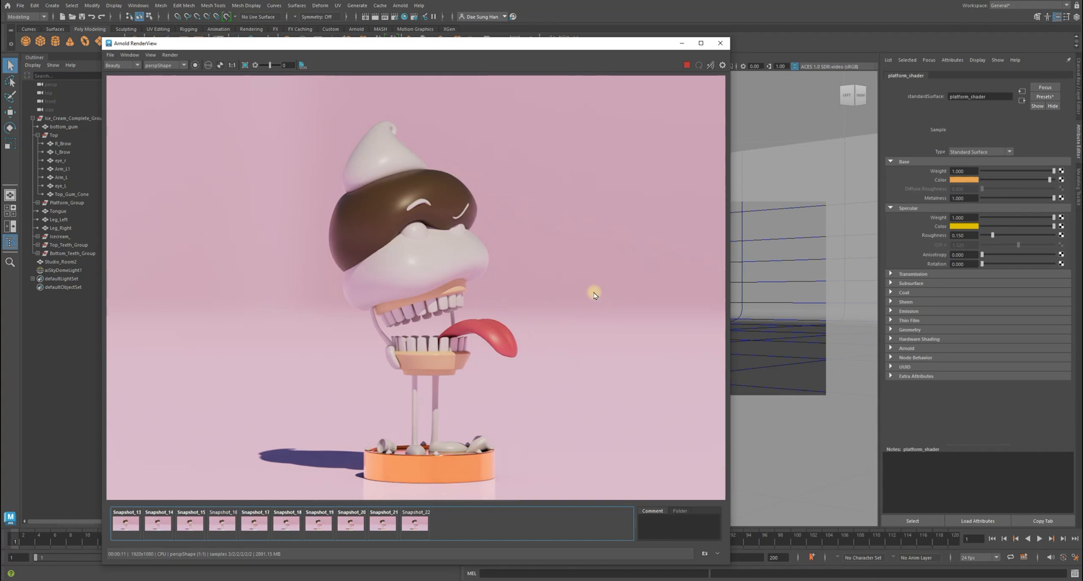
- Undo the last two base color changes on platform_shader and compare the displayed render with Snapshot_22
click(910, 141)
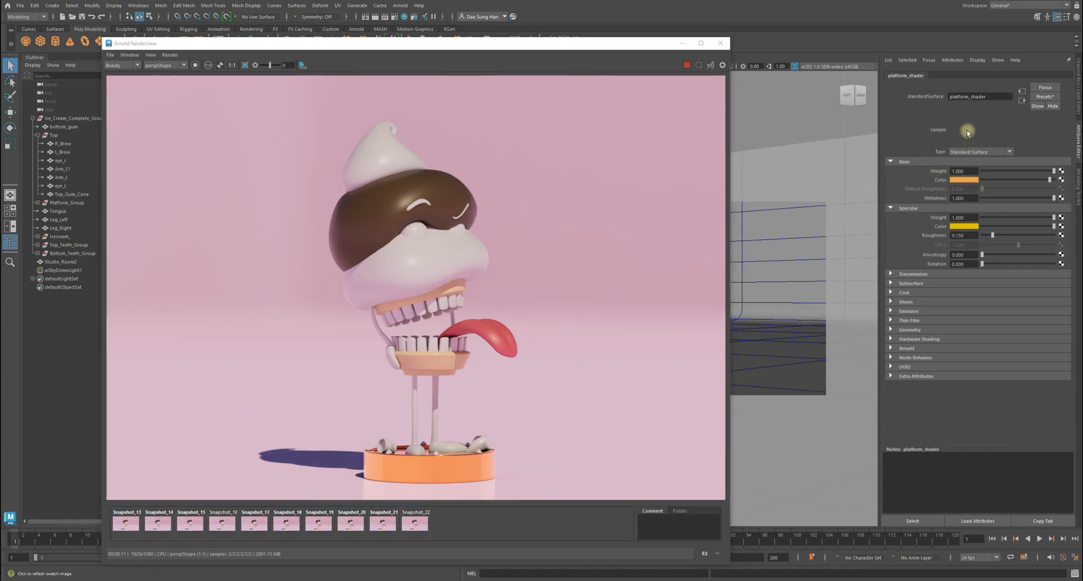
key(ctrl+z)
key(ctrl+z)
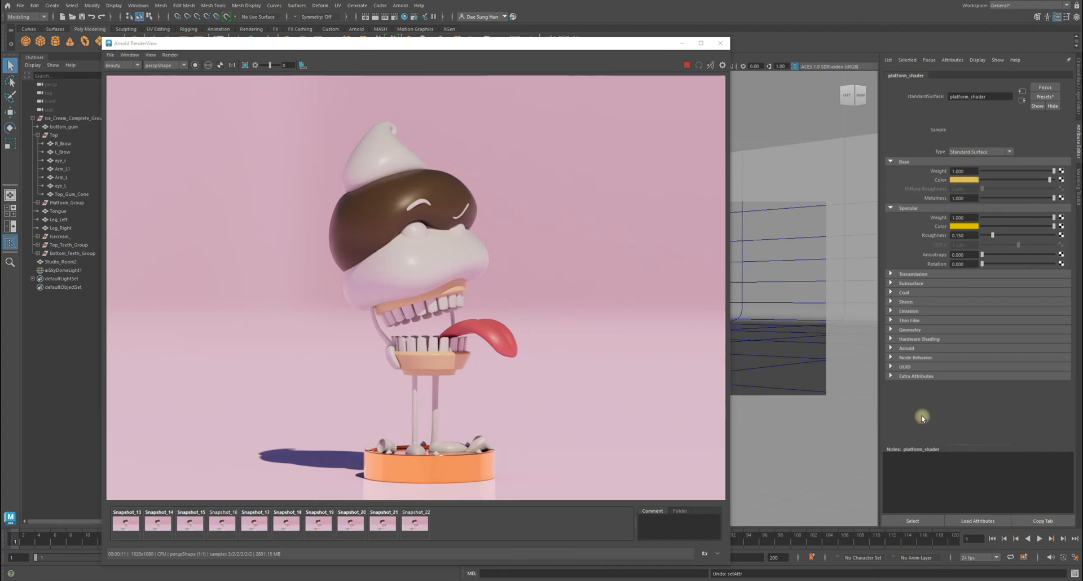
click(415, 527)
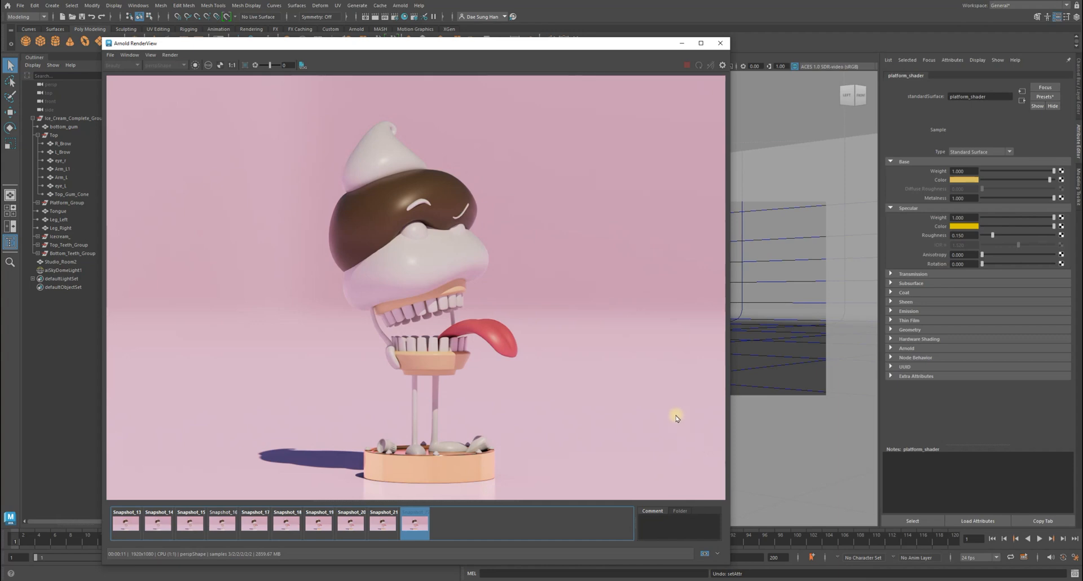
click(413, 524)
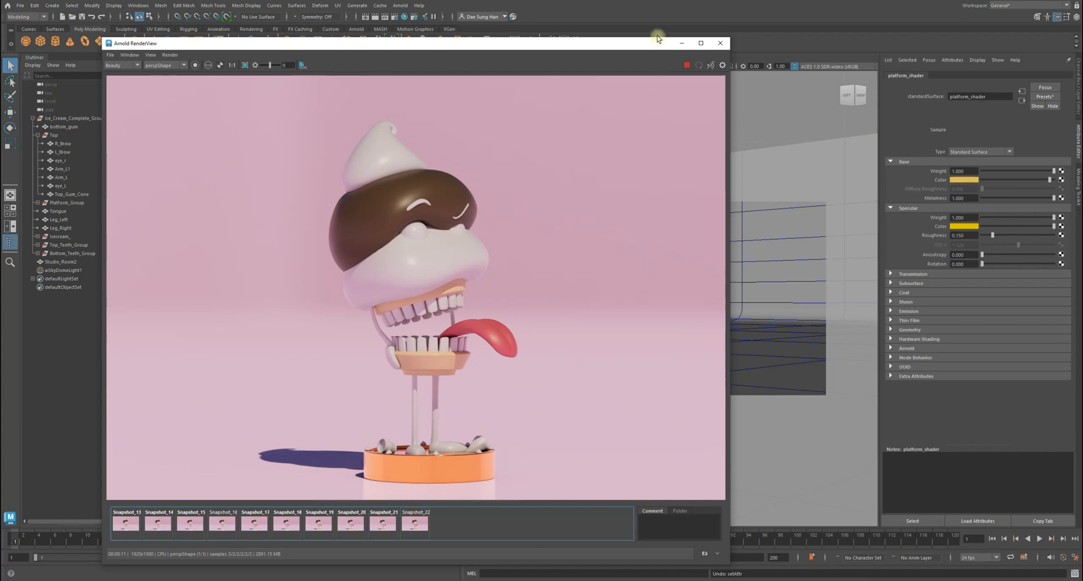
- Move the render window off the main workspace and collapse the Hypershade to enlarge the viewport
drag(631, 45, 1082, 160)
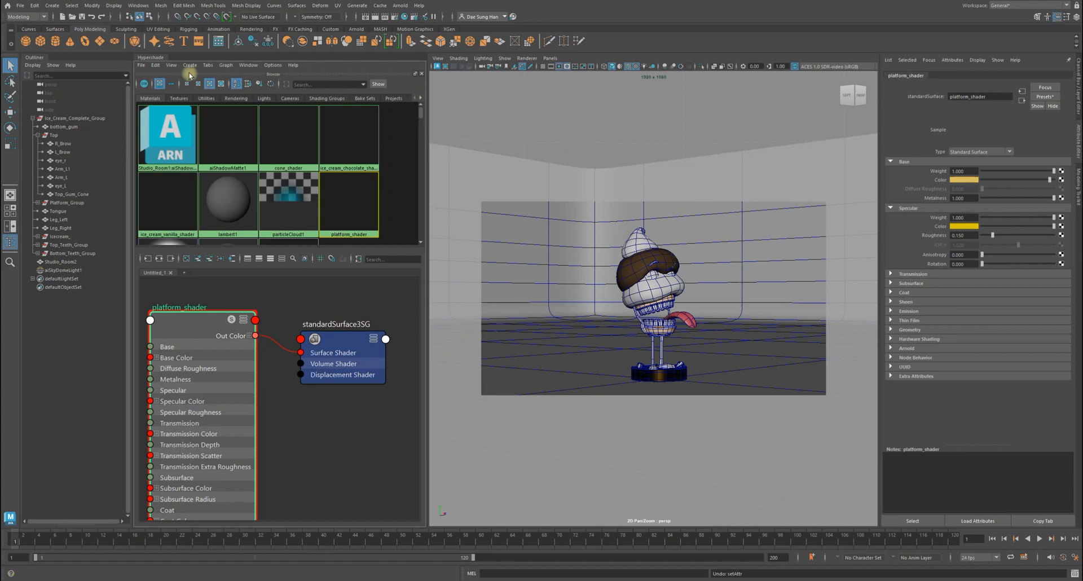
double_click(151, 59)
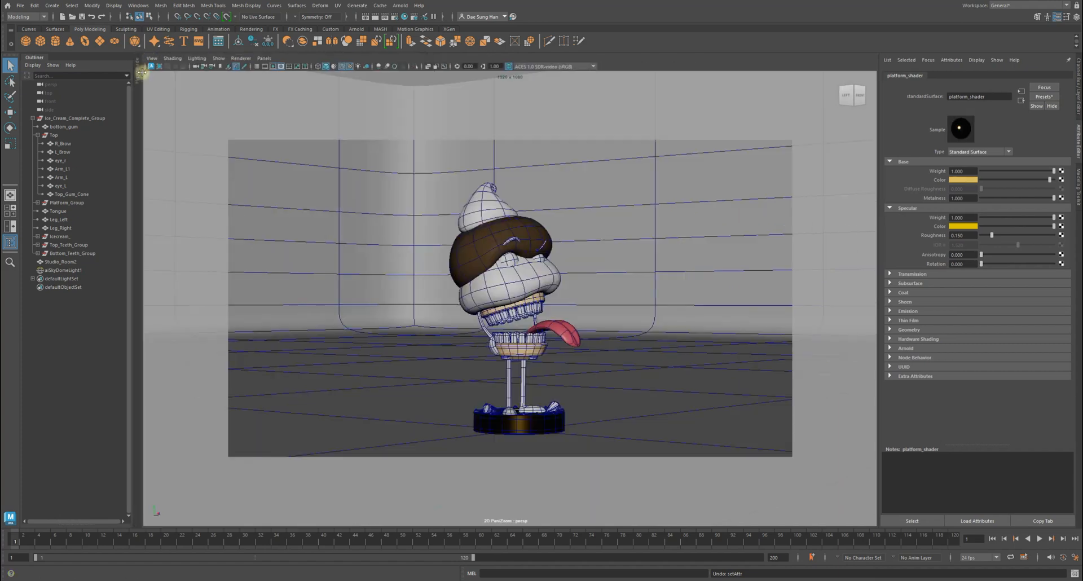
- Create an Arnold area light in the studio scene
mouse_move(570, 281)
alt+right_down()
mouse_move(539, 262)
mouse_move(483, 261)
mouse_move(496, 293)
mouse_move(557, 282)
alt+right_up()
alt+drag(557, 282, 522, 282)
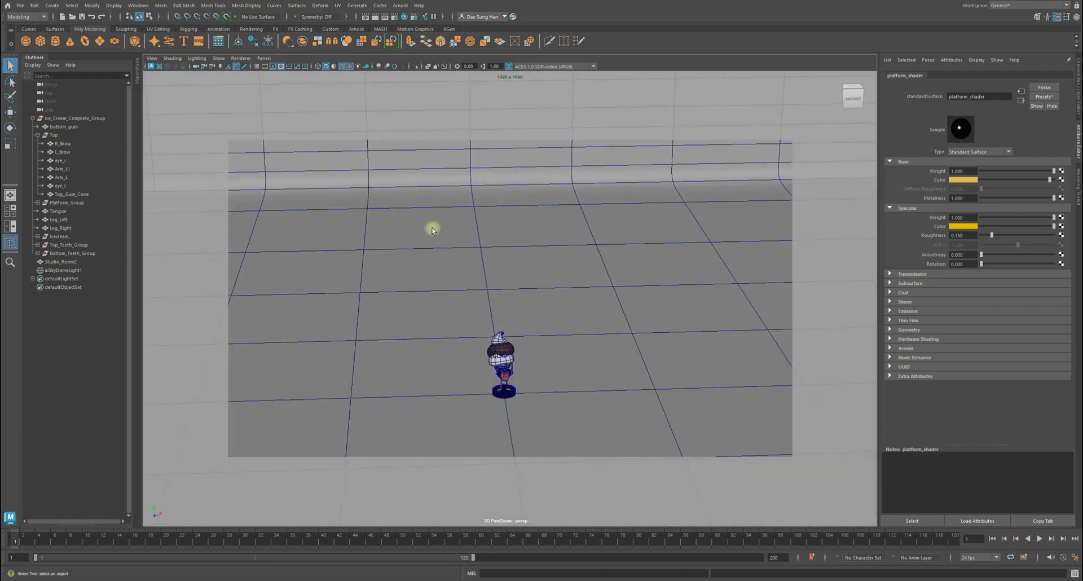
click(24, 18)
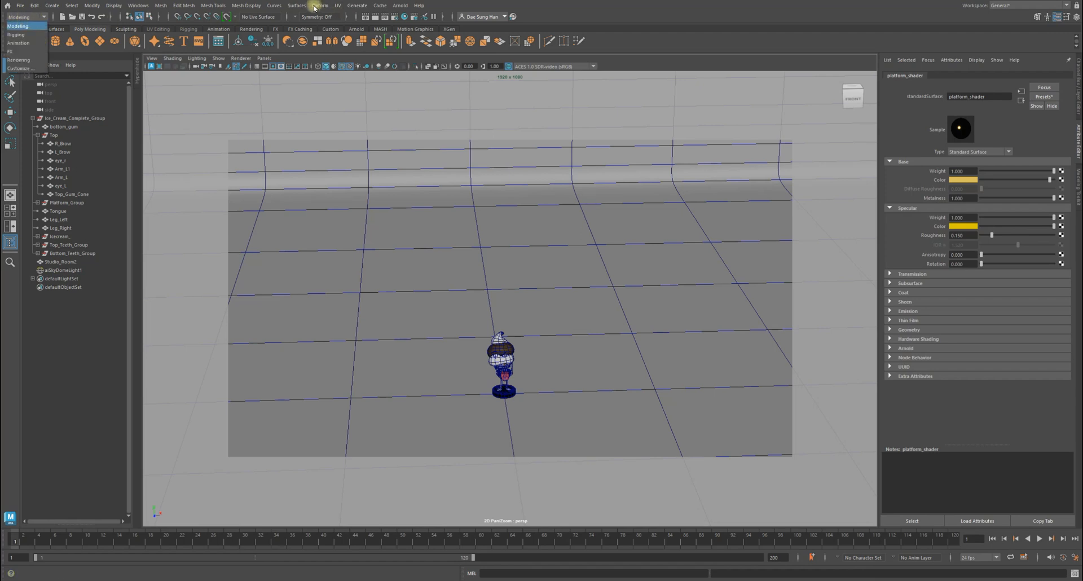
click(405, 6)
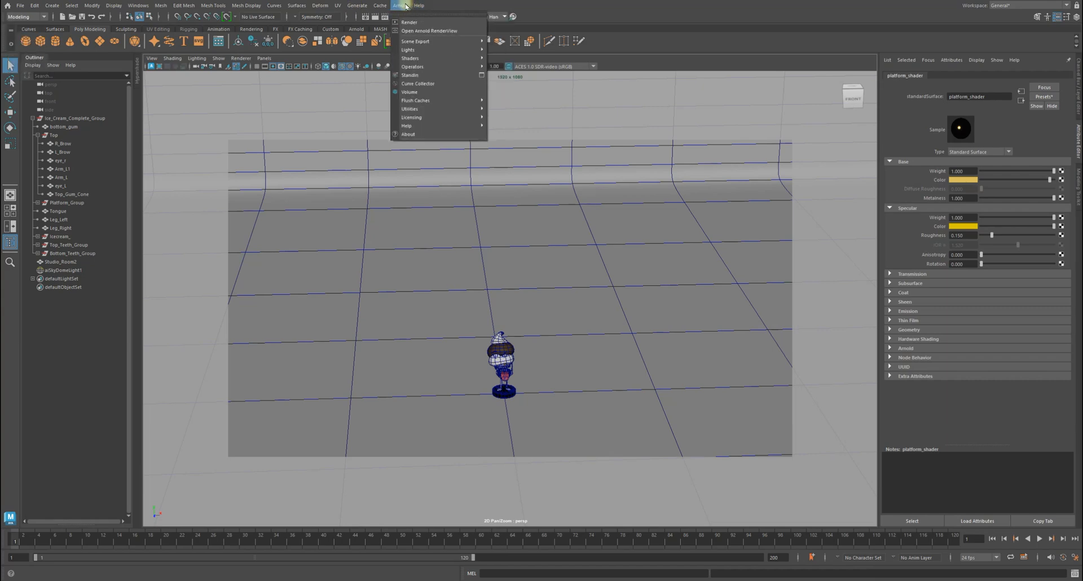
mouse_move(417, 49)
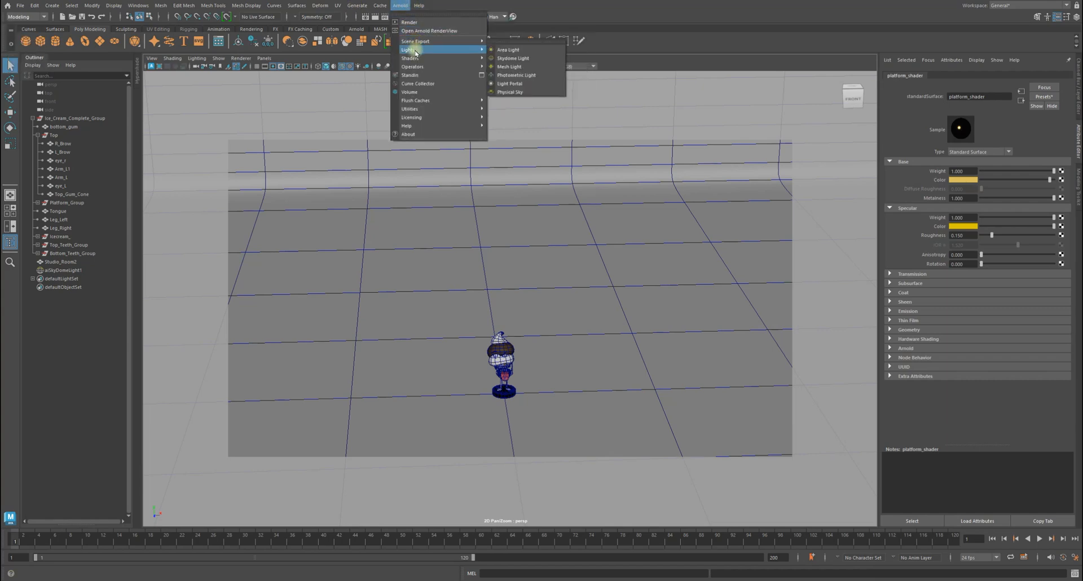
click(499, 50)
- Scale the area light uniformly to about 10.9 and raise it above the character to about Y 18
alt+drag(496, 304, 554, 314)
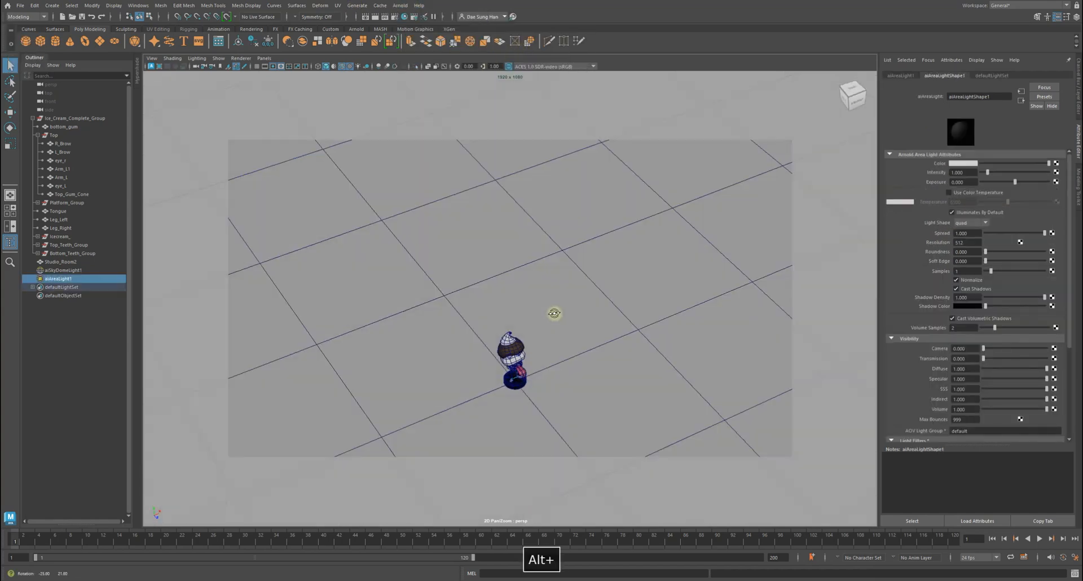
alt+right_drag(473, 345, 595, 396)
key(r)
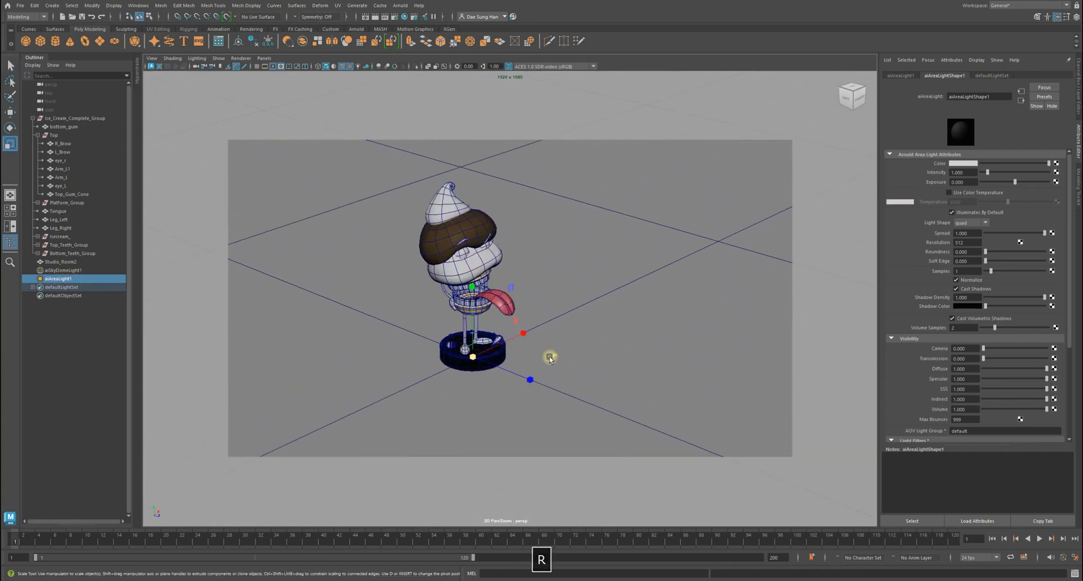
alt+right_drag(603, 344, 483, 341)
drag(482, 341, 495, 181)
key(w)
alt+drag(472, 225, 544, 213)
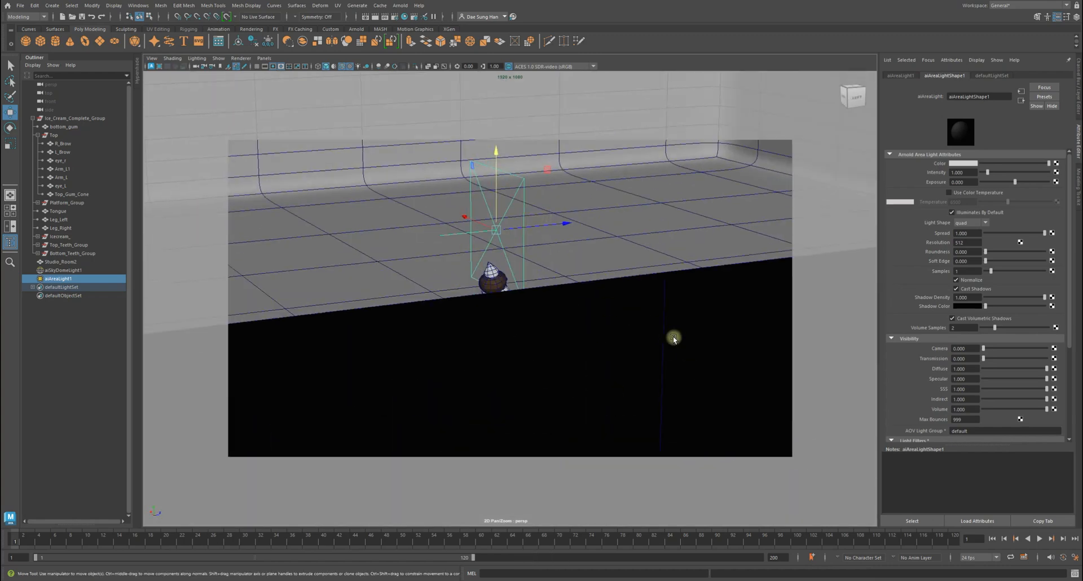
- Enable backface culling so the studio room's outer faces do not block the view of the character and light
click(172, 59)
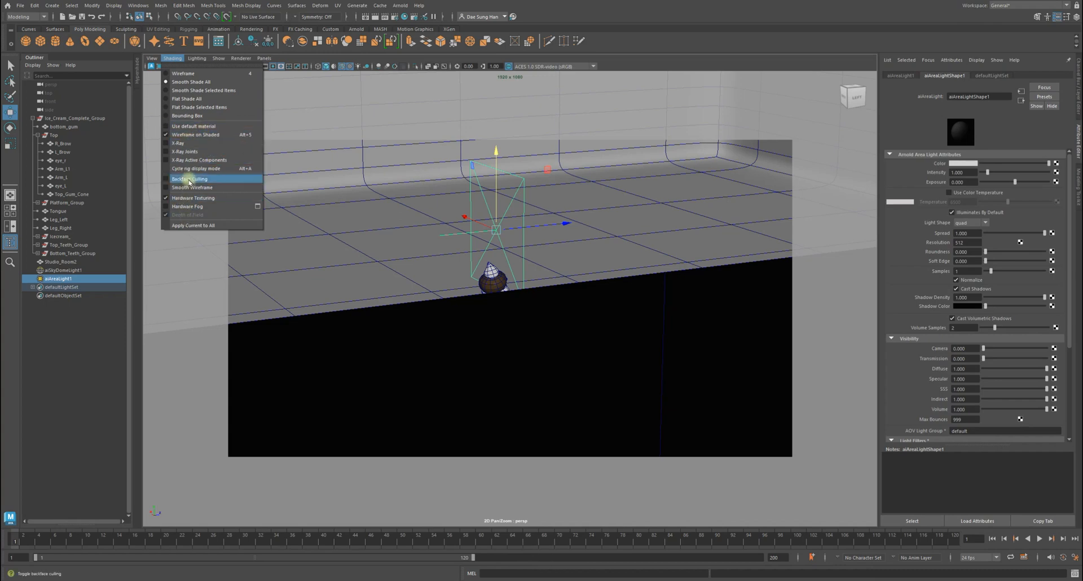
click(192, 179)
mouse_move(428, 302)
alt+mouse_down()
mouse_move(458, 320)
mouse_move(539, 324)
mouse_move(601, 288)
alt+mouse_up()
key(q)
alt+right_drag(601, 288, 690, 321)
alt+drag(691, 320, 387, 232)
alt+drag(548, 303, 580, 247)
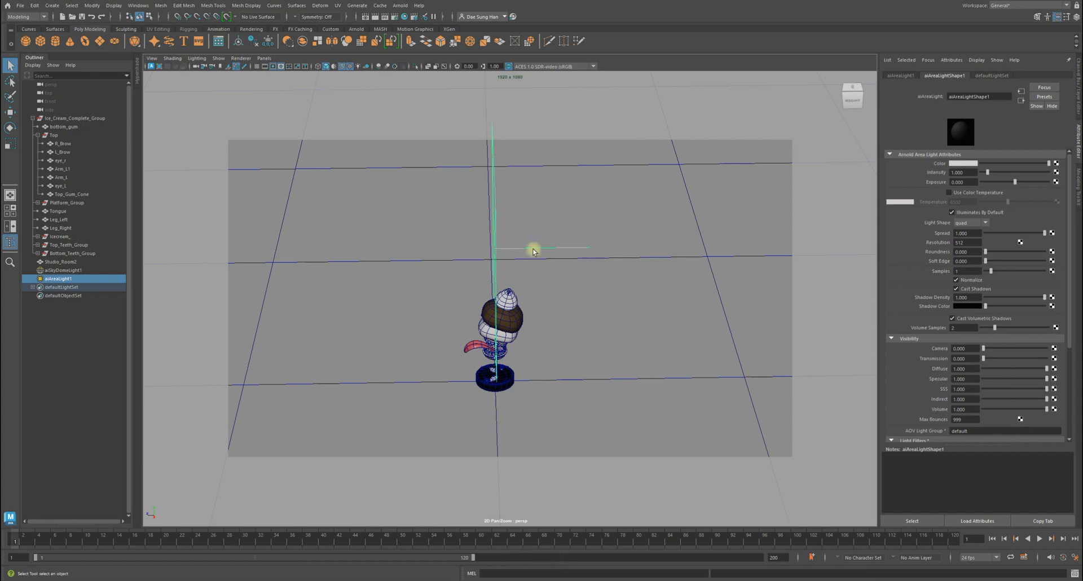
- Examine from several angles how the area light and its direction line sit relative to the character
key(w)
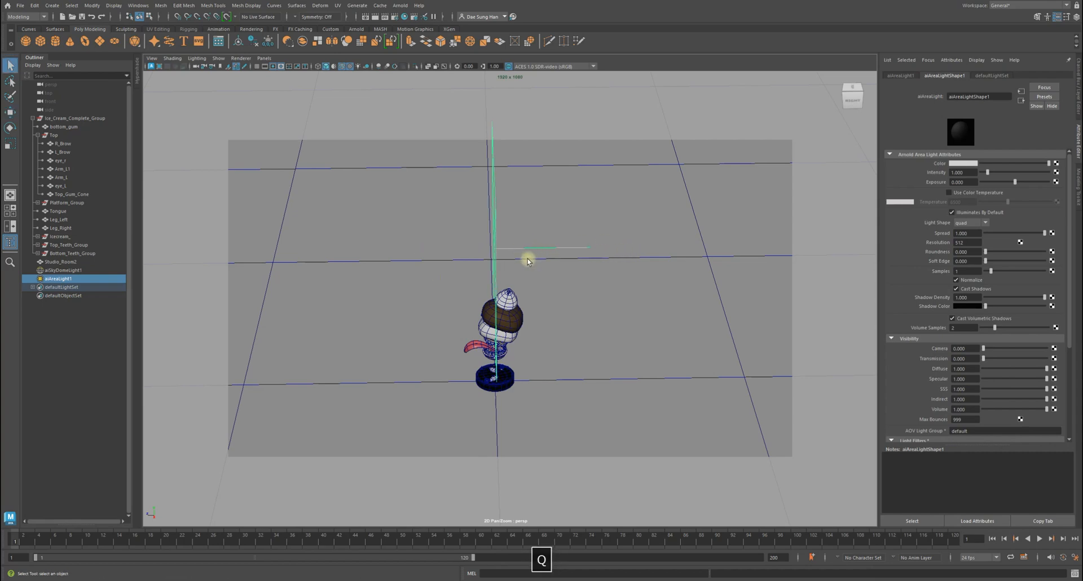
key(q)
alt+drag(534, 247, 553, 258)
alt+drag(555, 270, 521, 248)
key(w)
alt+drag(573, 273, 457, 269)
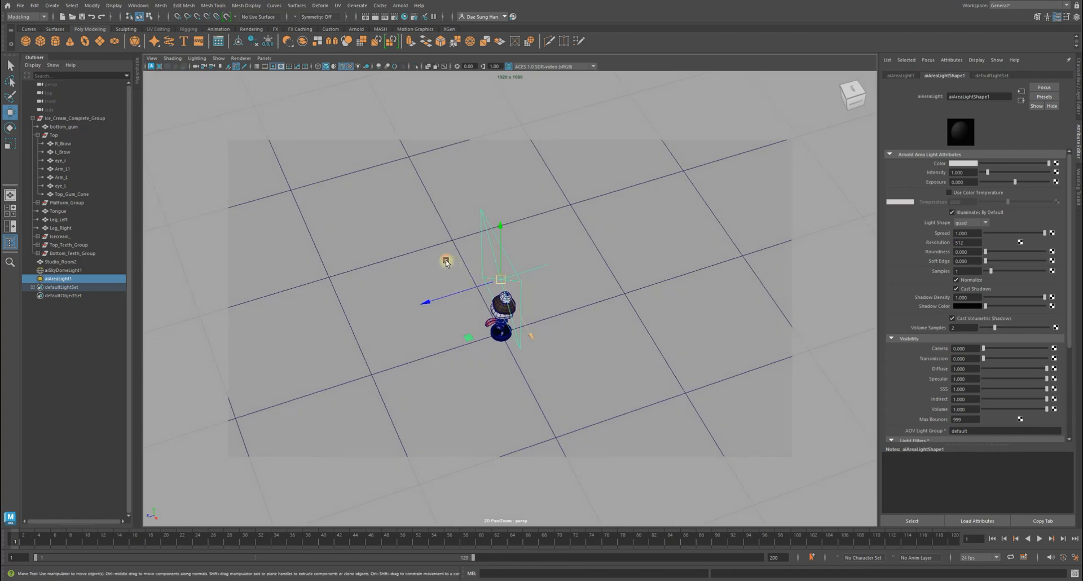
alt+drag(437, 264, 459, 279)
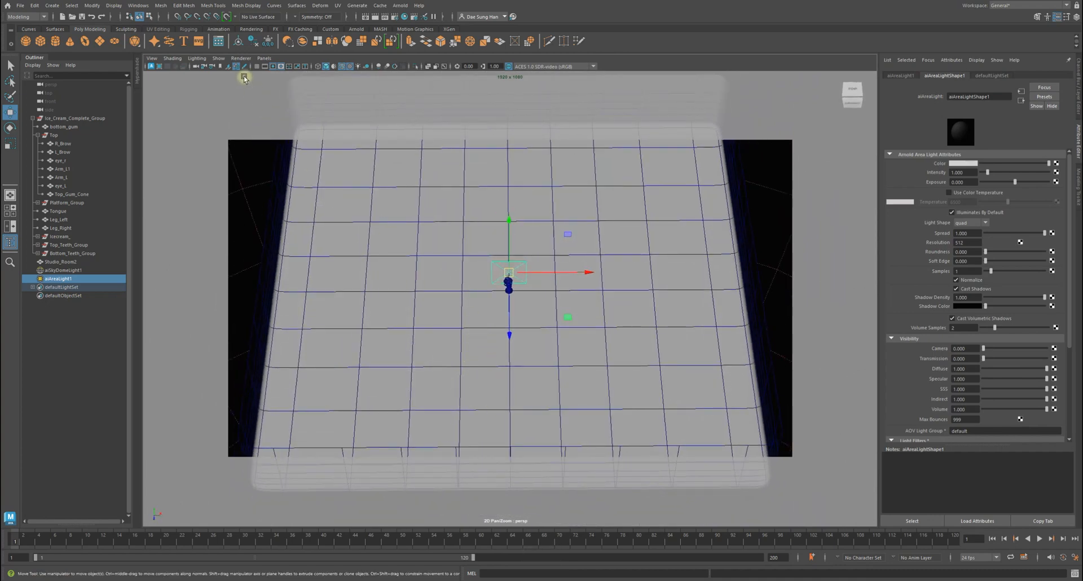
click(218, 58)
mouse_move(239, 96)
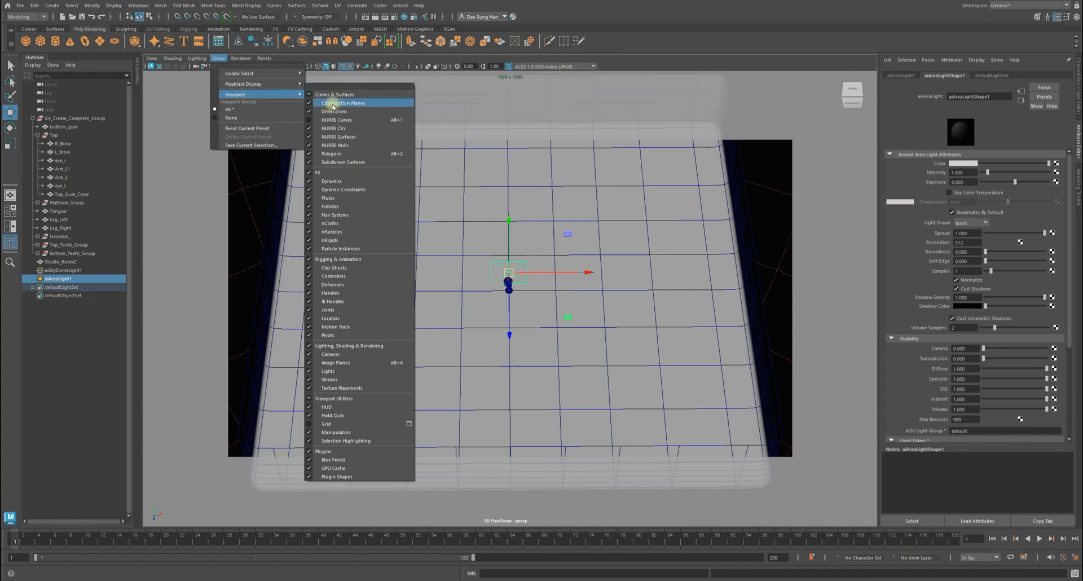
click(623, 59)
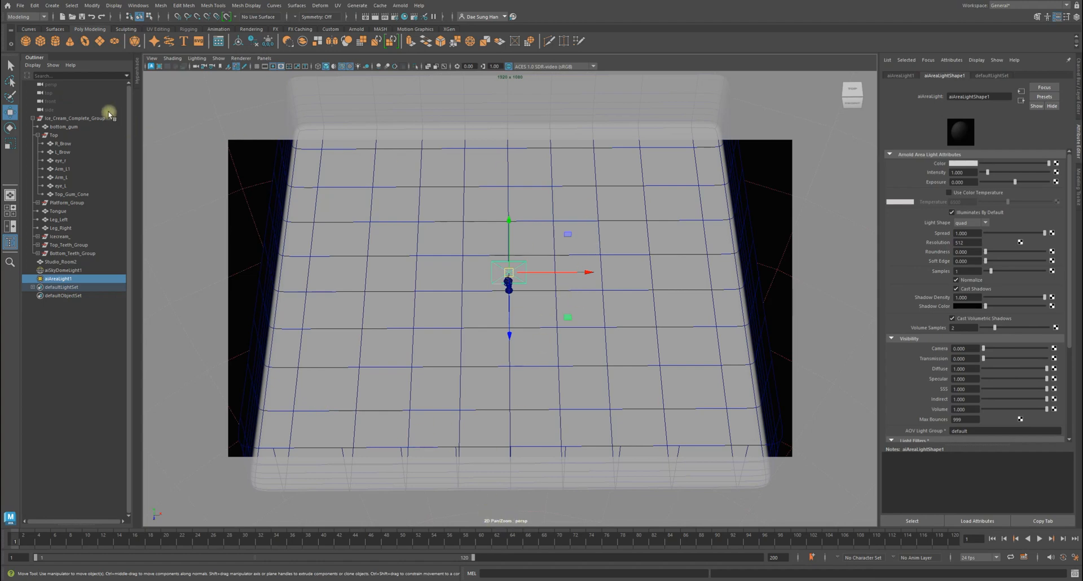
- Set the persp camera's Visibility to on and clear the selection
click(58, 84)
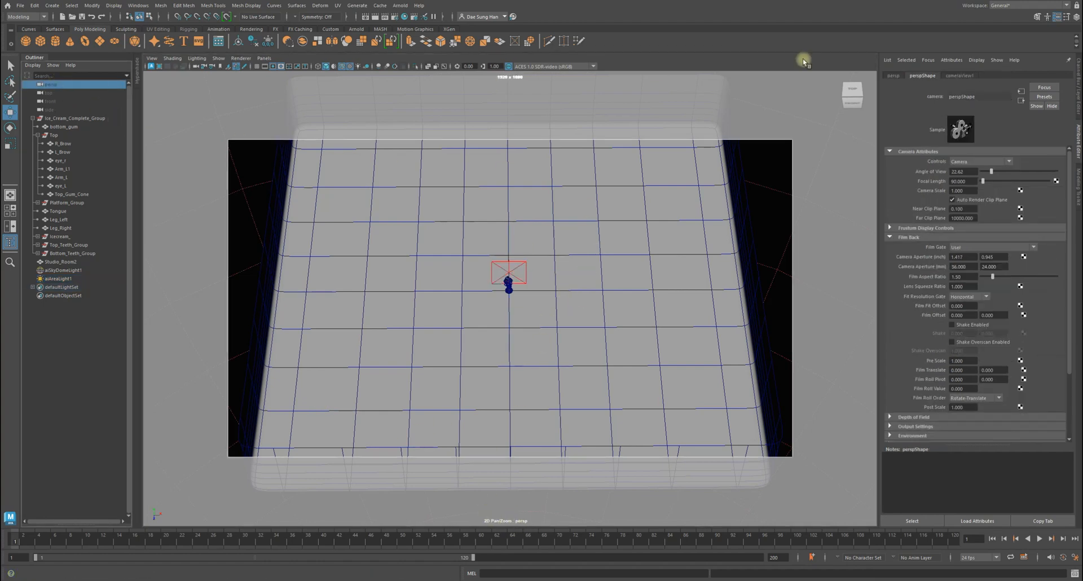
click(1077, 64)
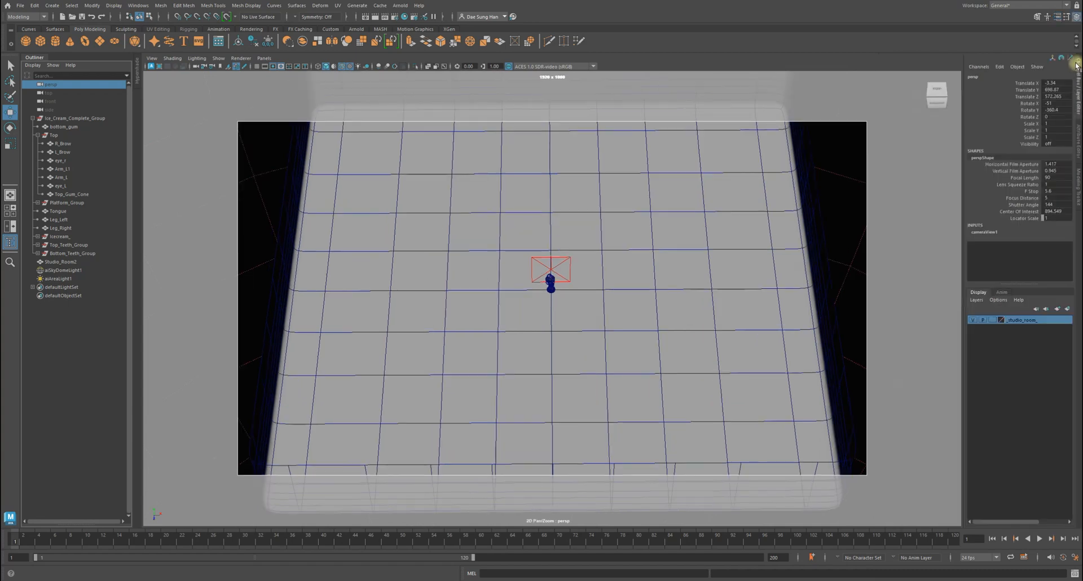
click(73, 406)
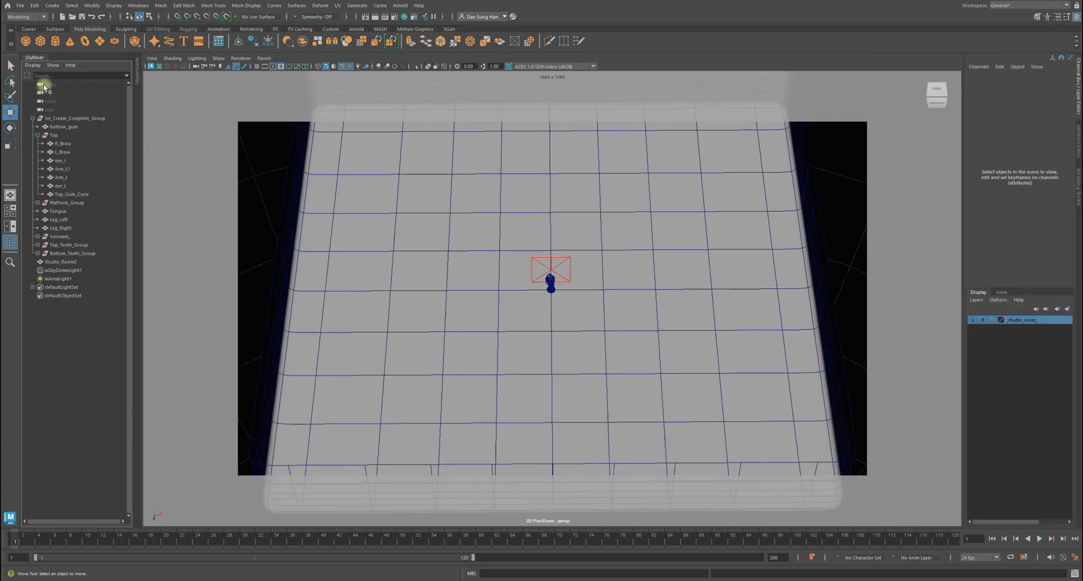
click(51, 85)
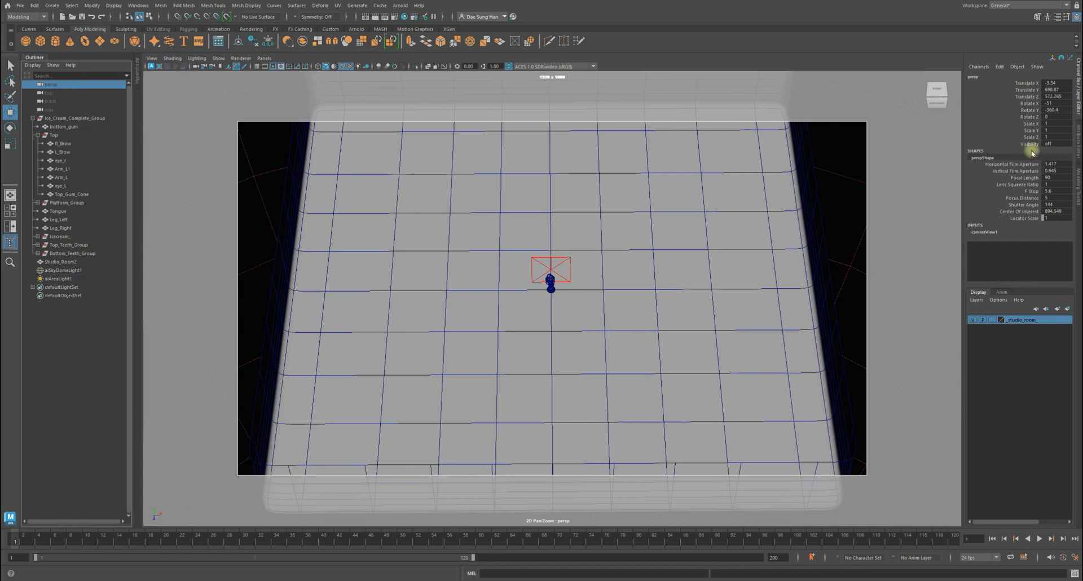
text(on)
key(Return)
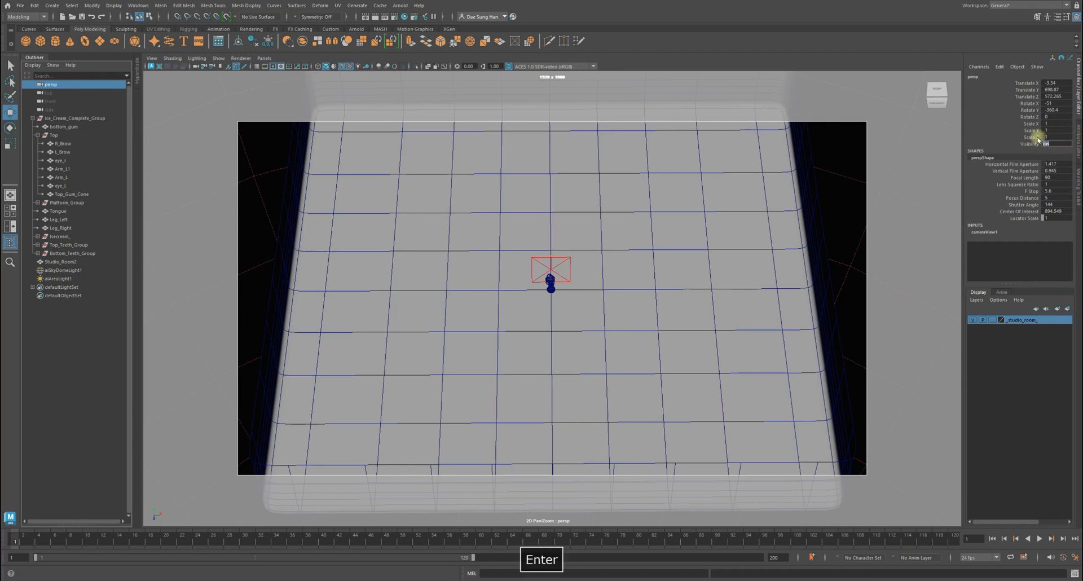
alt+right_drag(502, 261, 398, 263)
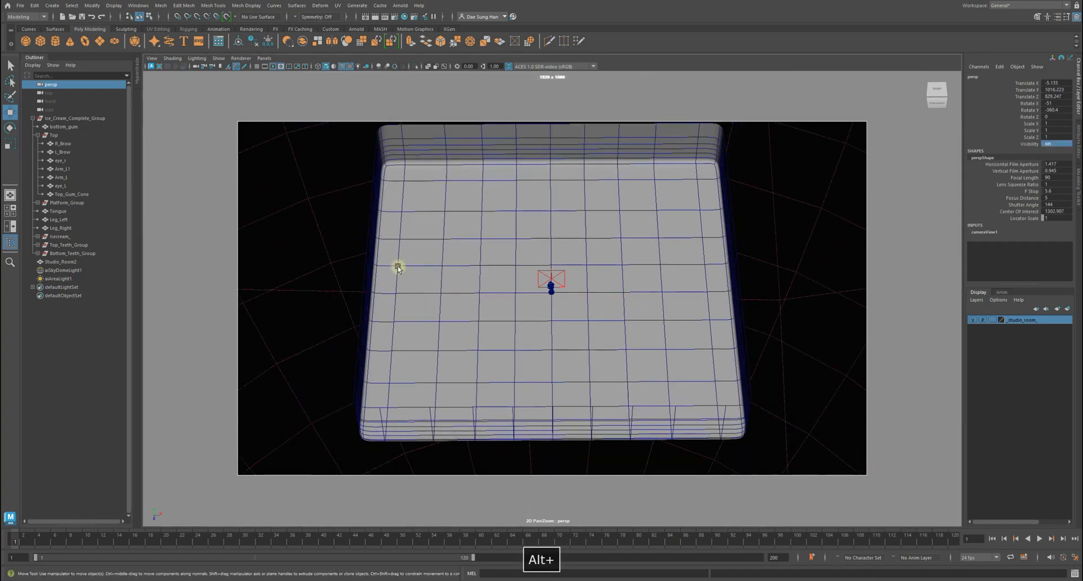
click(82, 371)
- Move the area light in front of and to the side of the character, at about X 23.8 and Z 26
alt+right_drag(563, 315, 737, 360)
alt+drag(737, 360, 485, 276)
alt+right_drag(485, 276, 712, 314)
alt+middle_drag(555, 264, 581, 299)
alt+drag(581, 300, 523, 316)
alt+right_drag(533, 299, 623, 324)
click(545, 210)
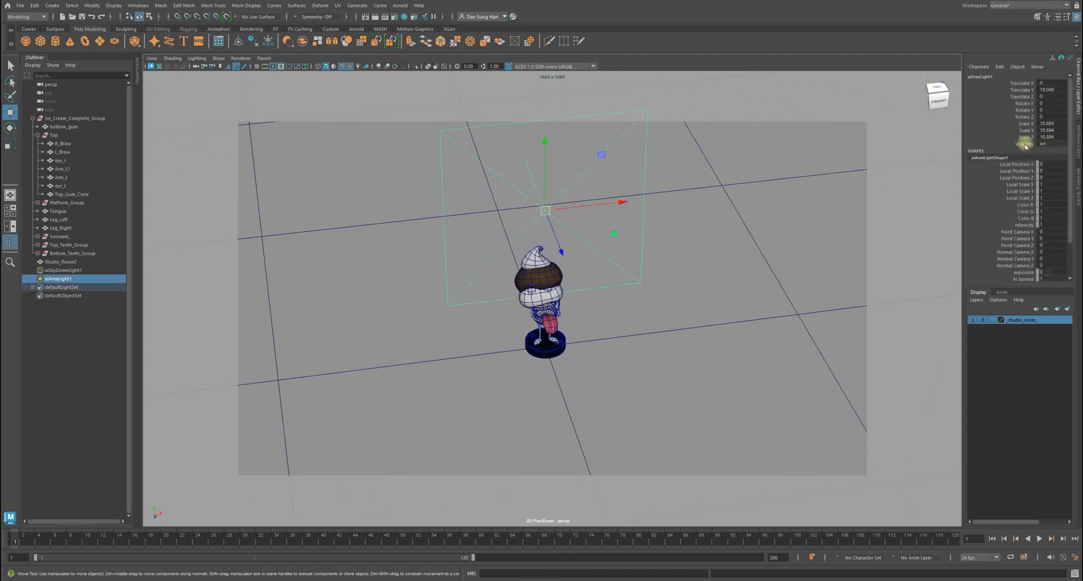
alt+right_drag(684, 204, 455, 237)
alt+right_drag(583, 307, 570, 312)
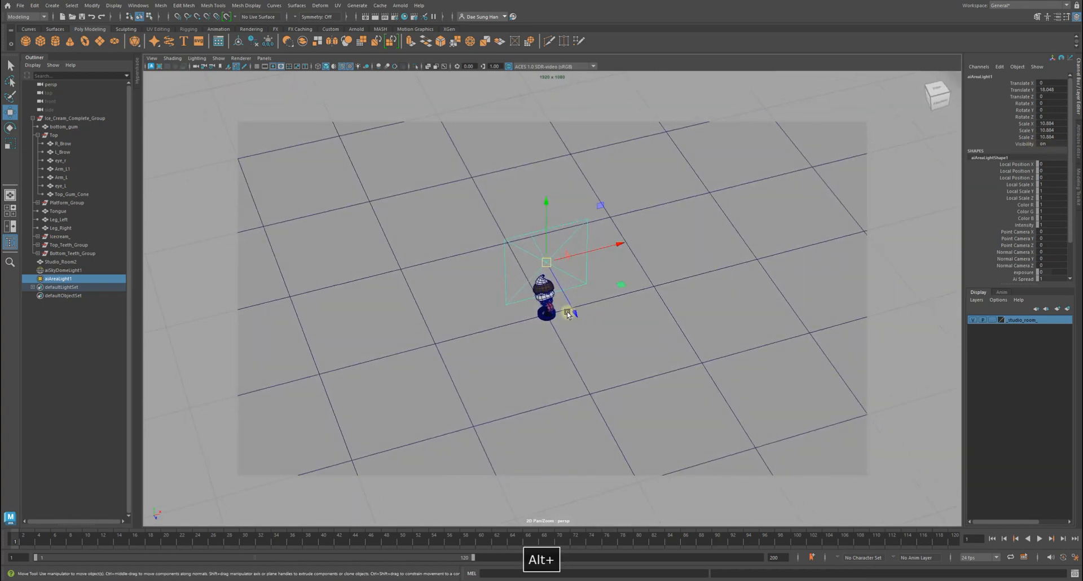
drag(571, 308, 478, 231)
key(z)
alt+drag(579, 263, 540, 343)
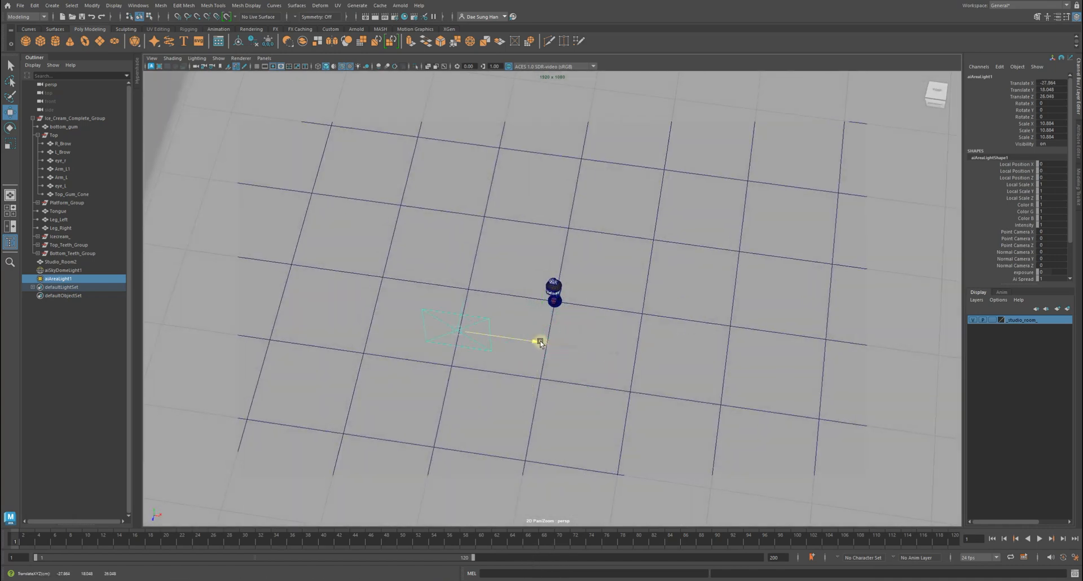
drag(539, 342, 700, 365)
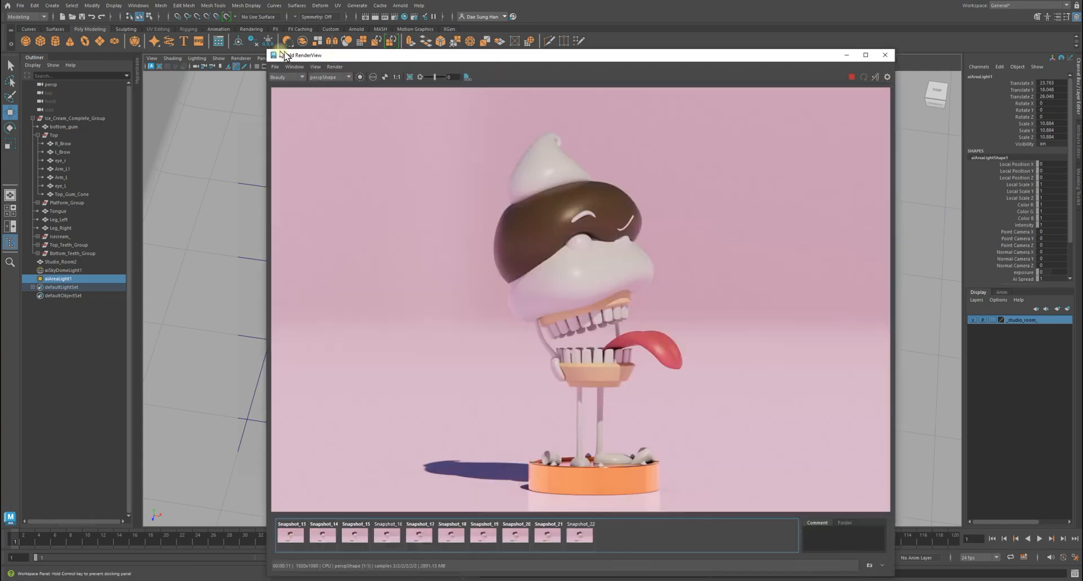
- Check the Arnold render of the character, move the render window away, and rotate the area light to about 45° in Y
drag(334, 52, 243, 50)
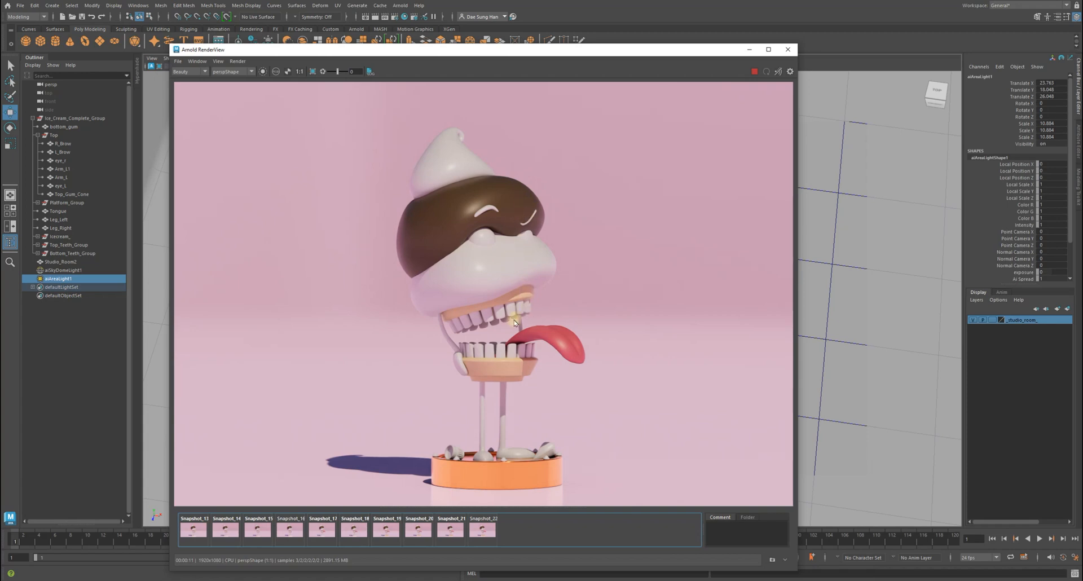
drag(496, 51, 1082, 51)
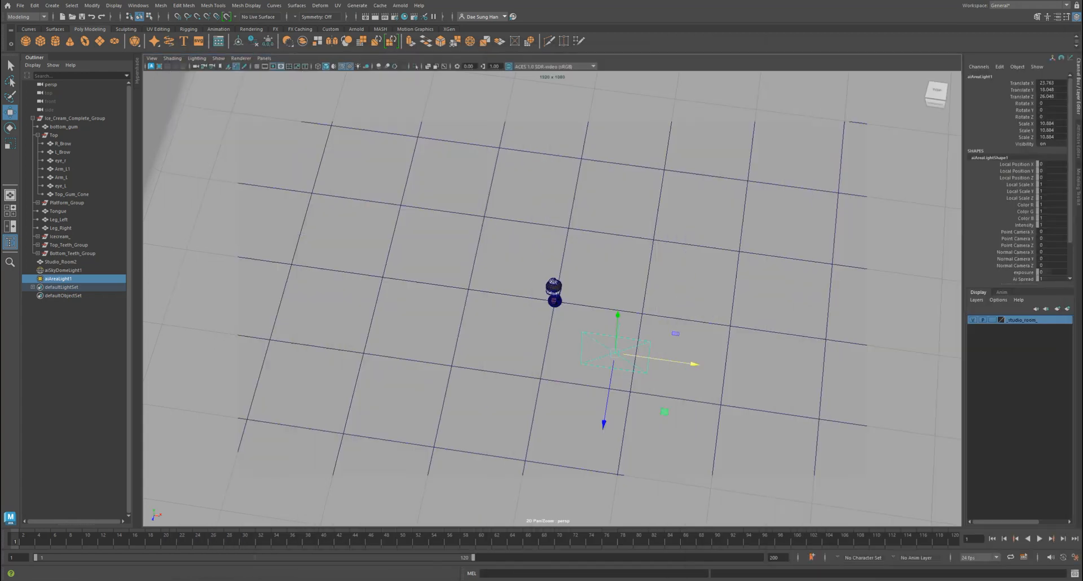
mouse_move(563, 375)
alt+mouse_down()
mouse_move(648, 362)
mouse_move(587, 312)
mouse_move(670, 366)
mouse_move(590, 341)
alt+mouse_up()
key(e)
drag(575, 380, 575, 342)
key(ctrl+z)
key(z)
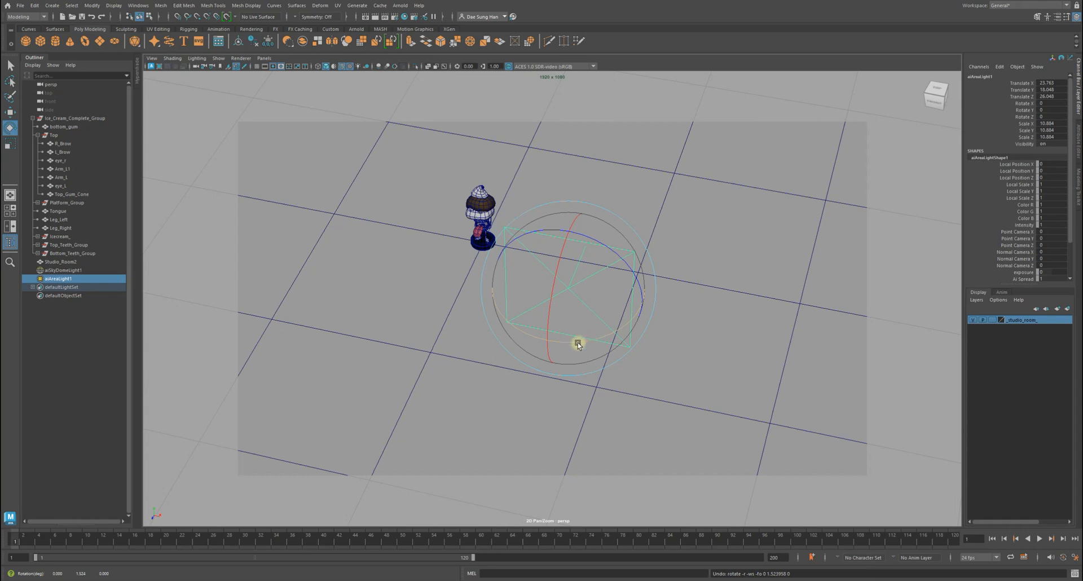
drag(632, 319, 634, 317)
alt+drag(605, 317, 508, 290)
drag(572, 345, 544, 334)
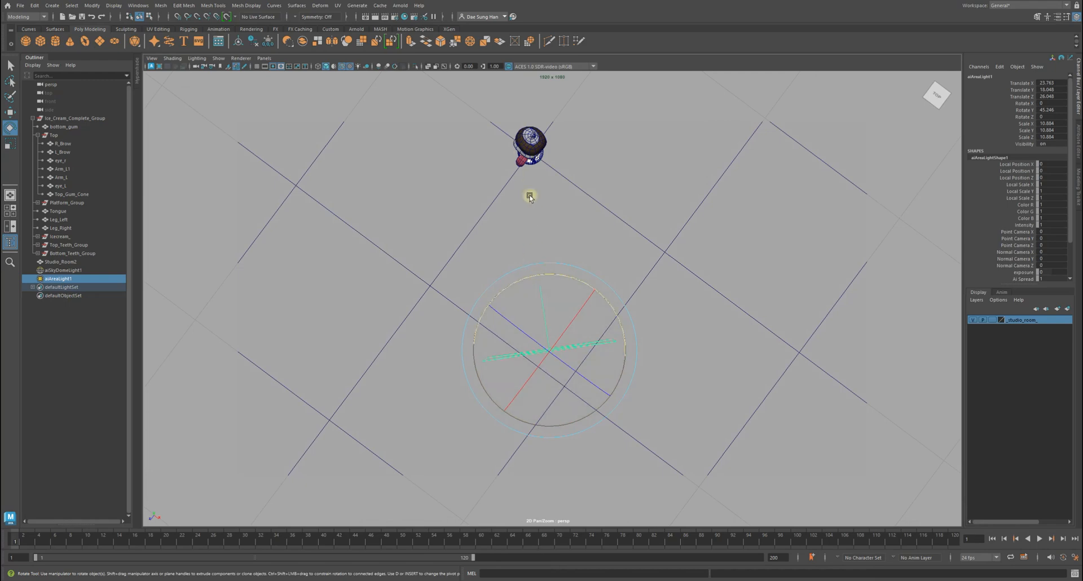
- Move the area light to about X 26.4, Y 14.8, Z 25.1 and adjust its Y rotation to about 48.7°
key(w)
mouse_move(550, 375)
mouse_down()
mouse_move(520, 375)
mouse_move(616, 386)
mouse_move(536, 391)
mouse_up()
alt+drag(548, 348, 609, 257)
mouse_move(605, 173)
mouse_down()
mouse_move(624, 248)
mouse_move(625, 200)
mouse_move(604, 186)
mouse_up()
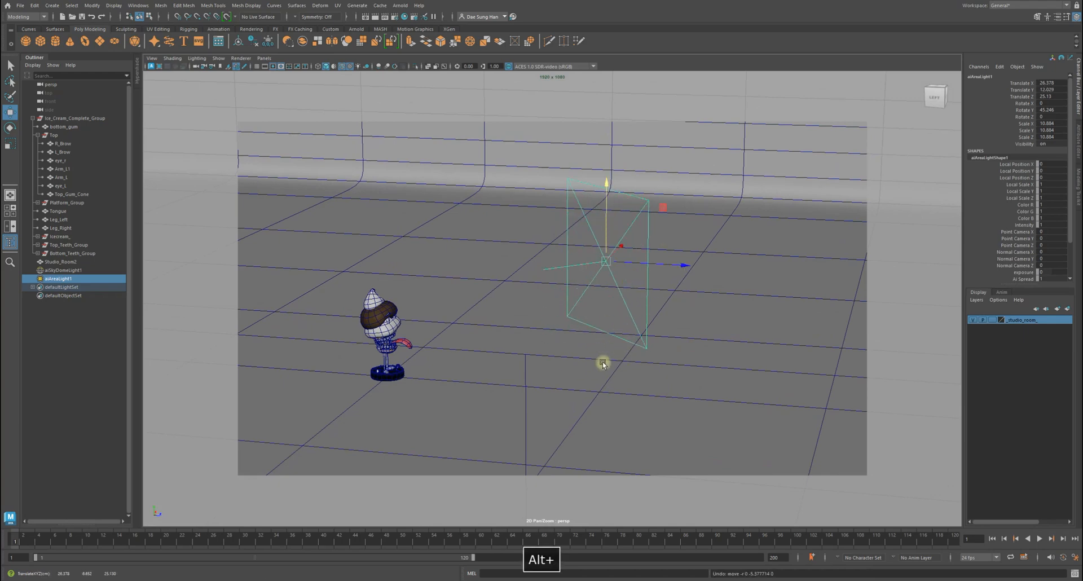
alt+drag(602, 363, 634, 353)
drag(586, 208, 577, 367)
key(e)
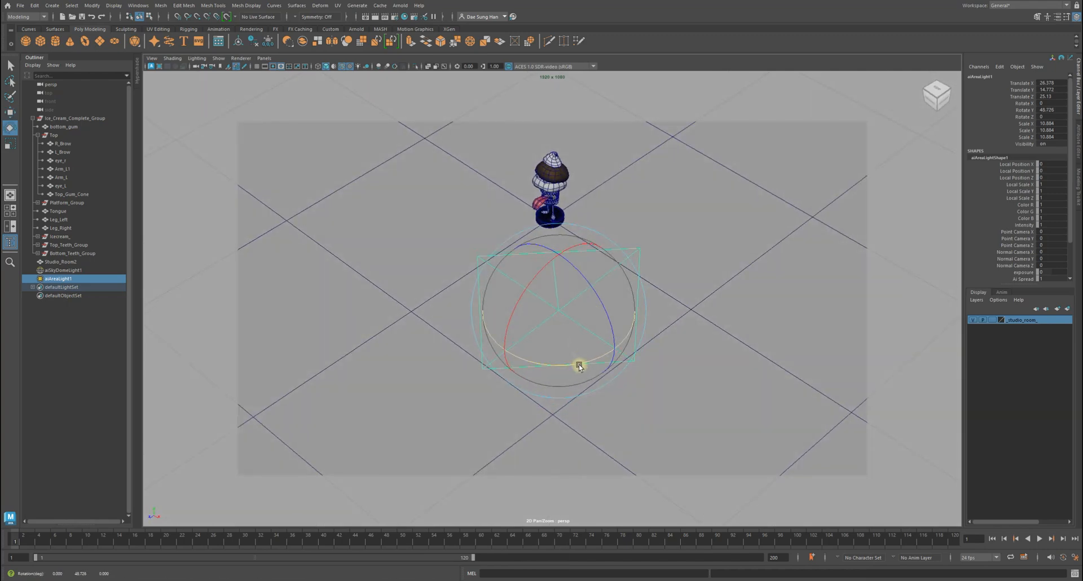
key(w)
- Narrow the area light by scaling it in X to about 6.3
alt+drag(550, 227, 558, 271)
key(r)
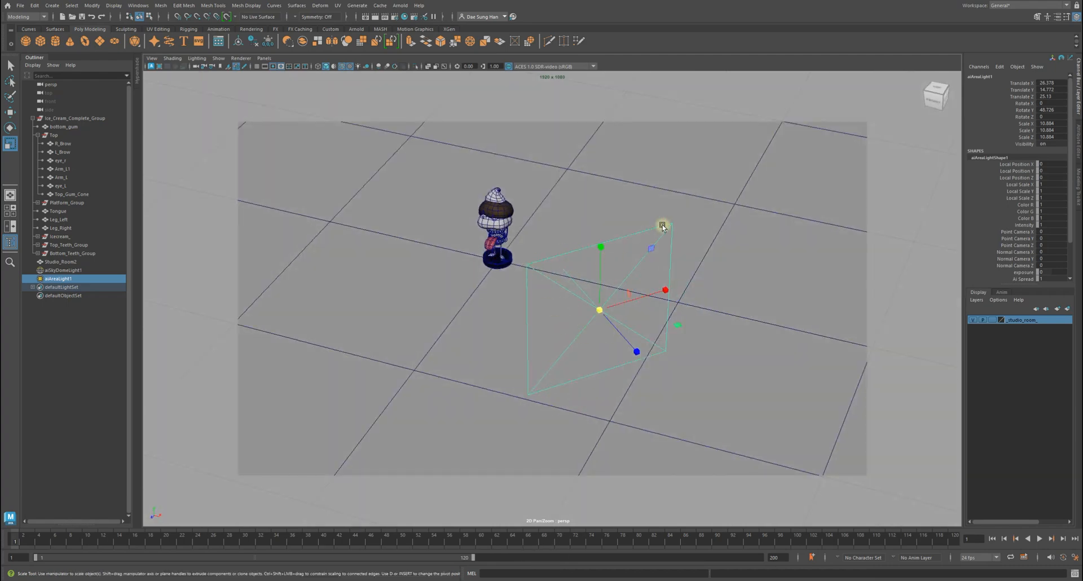
alt+drag(486, 274, 619, 226)
key(w)
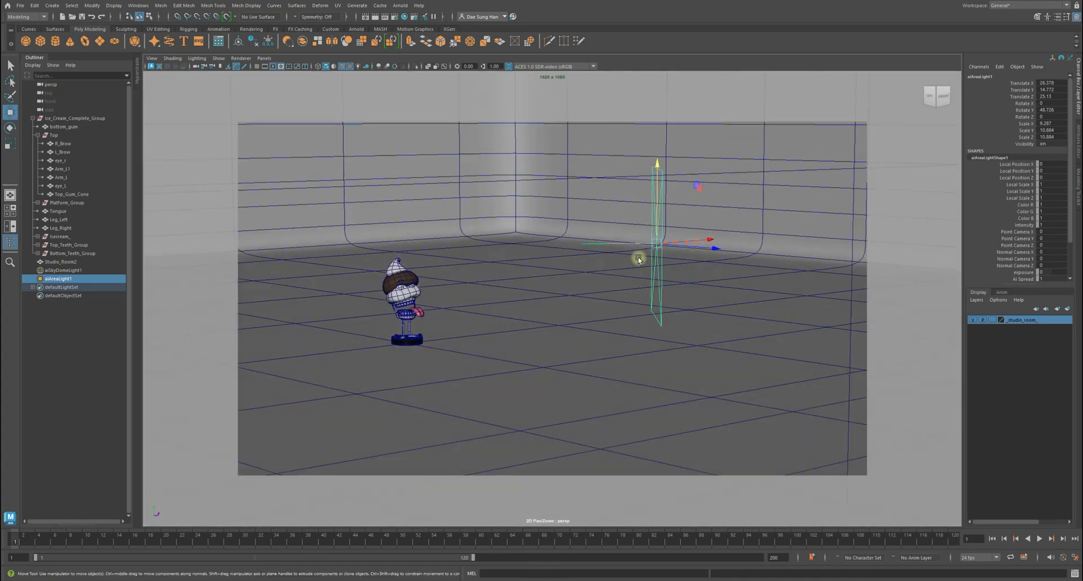
alt+drag(715, 252, 584, 285)
- Rename the area light's shape node to main_key_light
click(1079, 146)
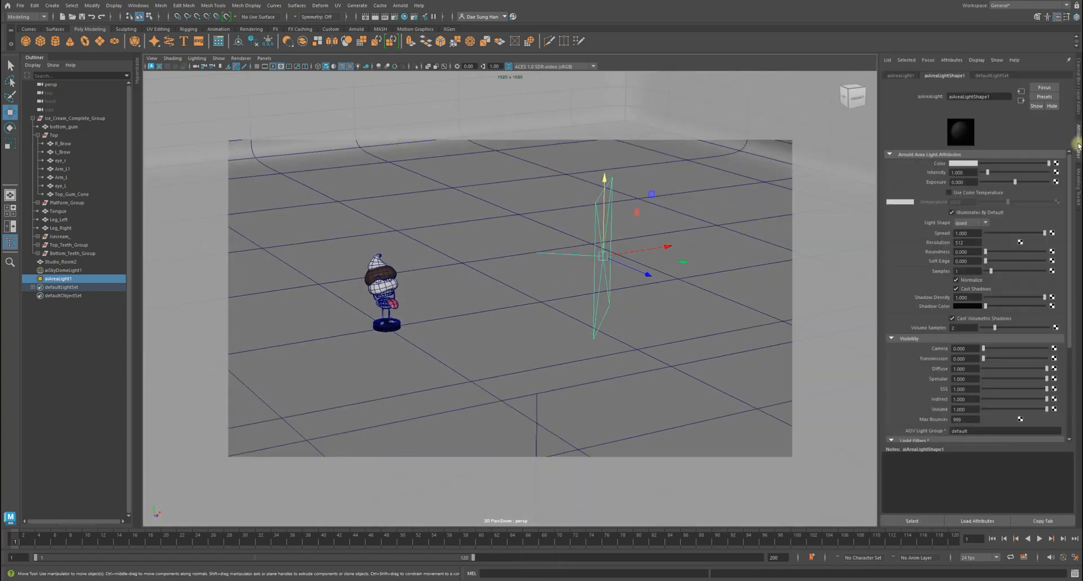
click(996, 96)
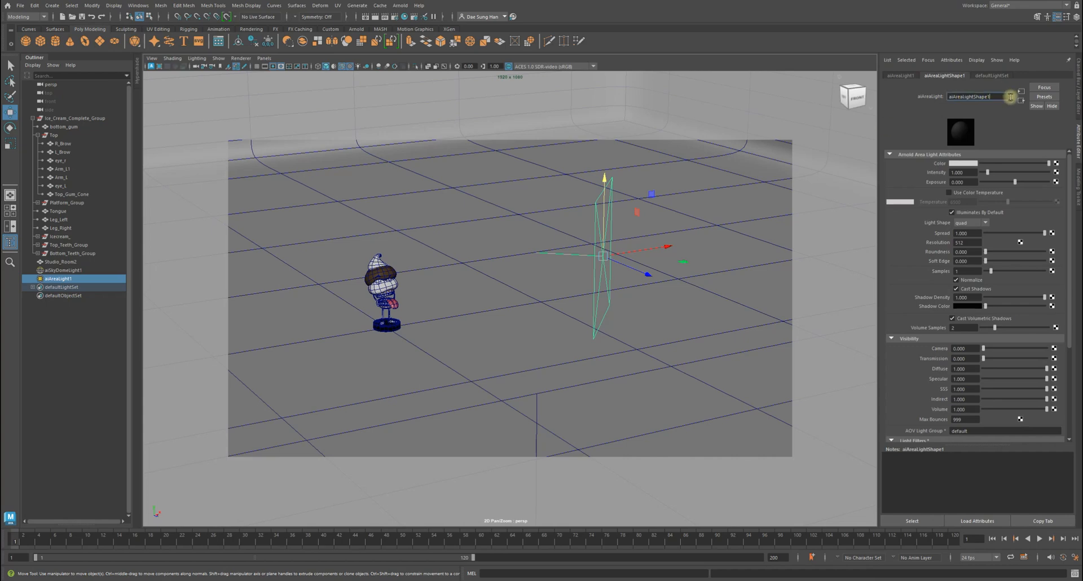
text(_)
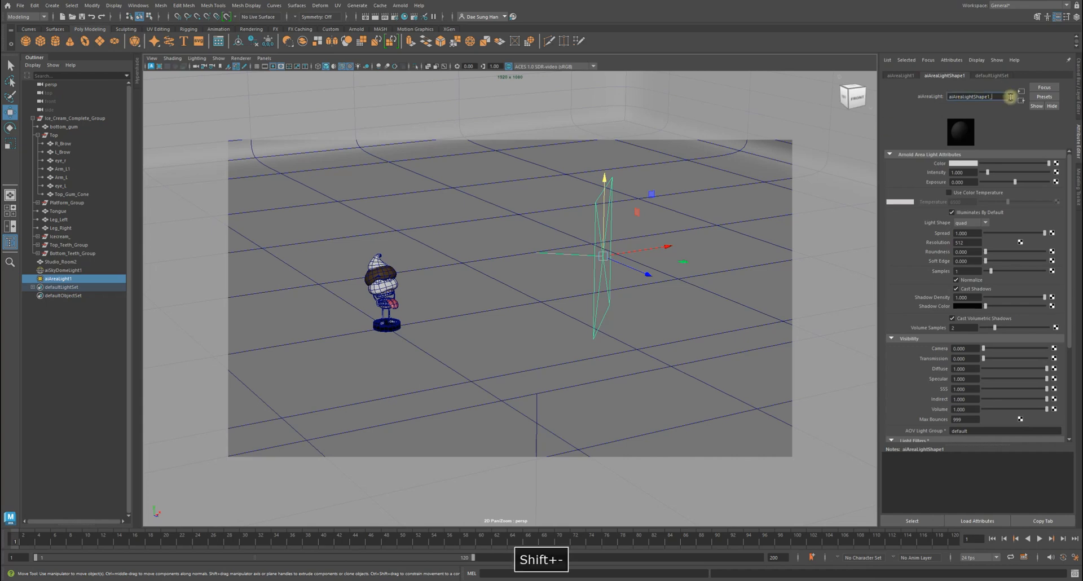
text(F)
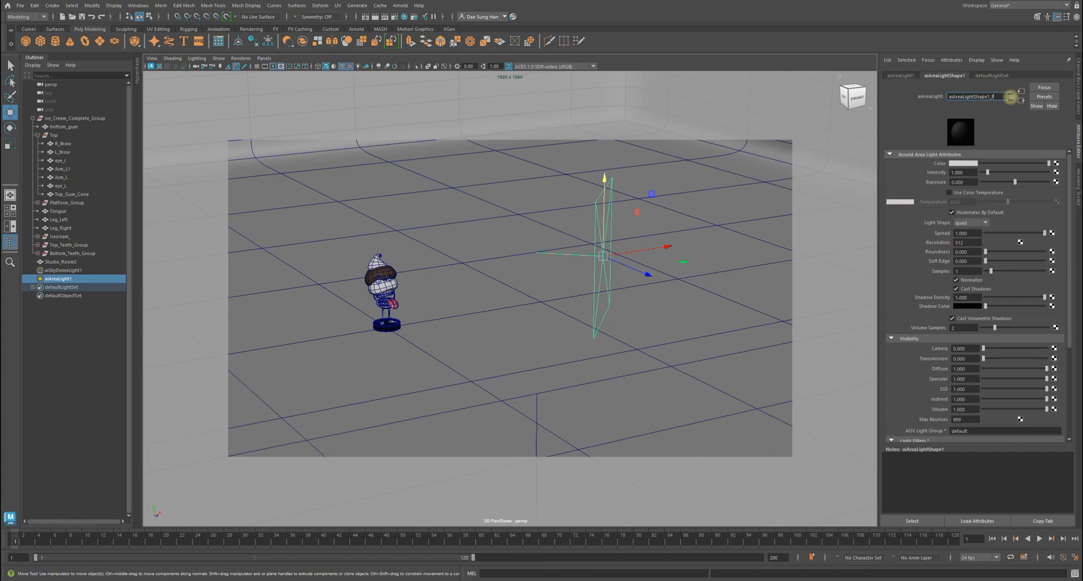
key(BackSpace)
text(_main)
key(BackSpace)
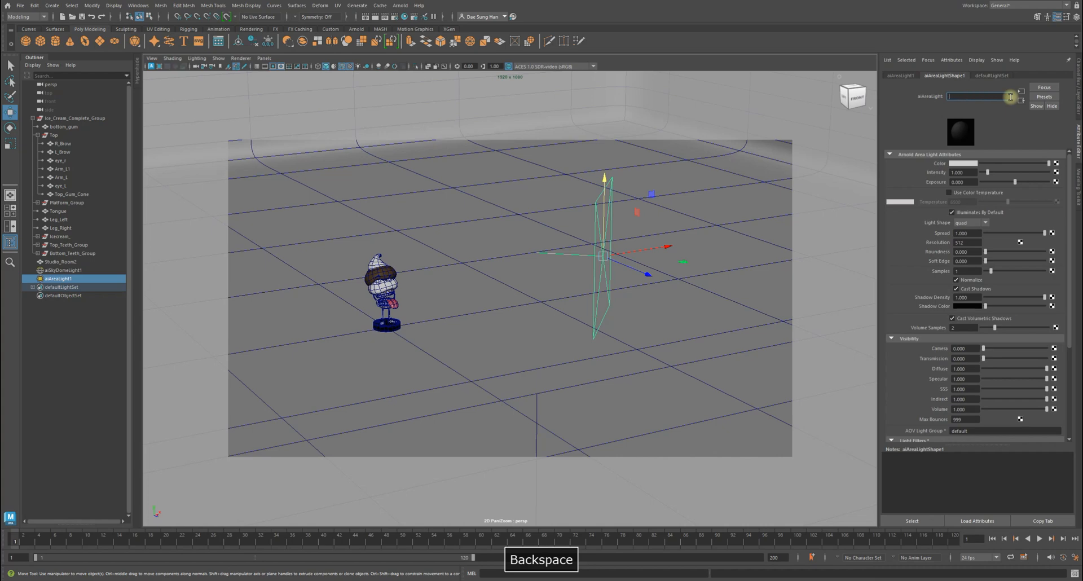
text(main_key_light)
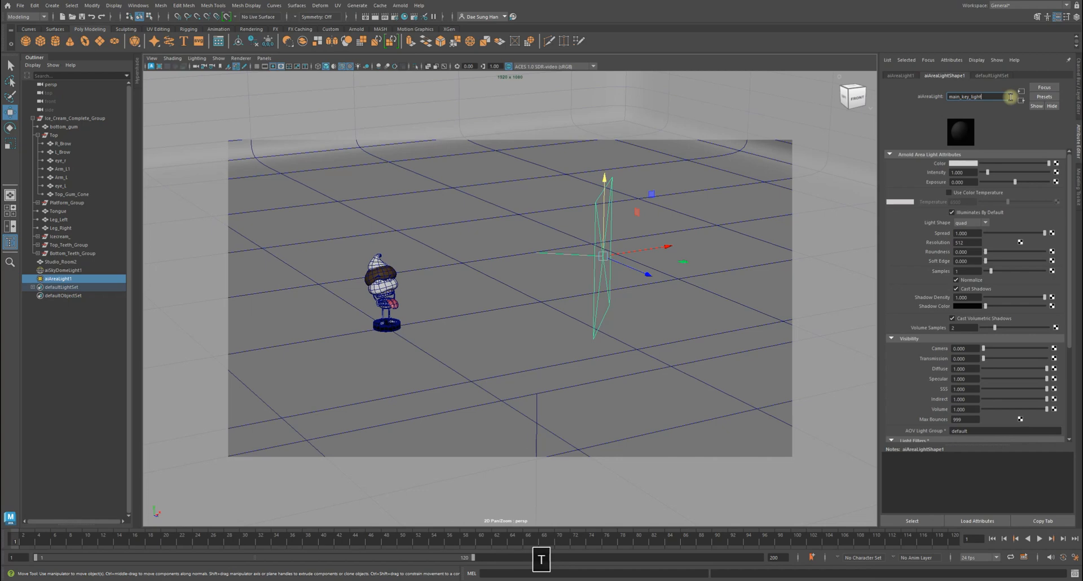
key(Return)
- Rename the area light's transform node aiAreaLight1 in the Outliner to main_key_light
click(59, 280)
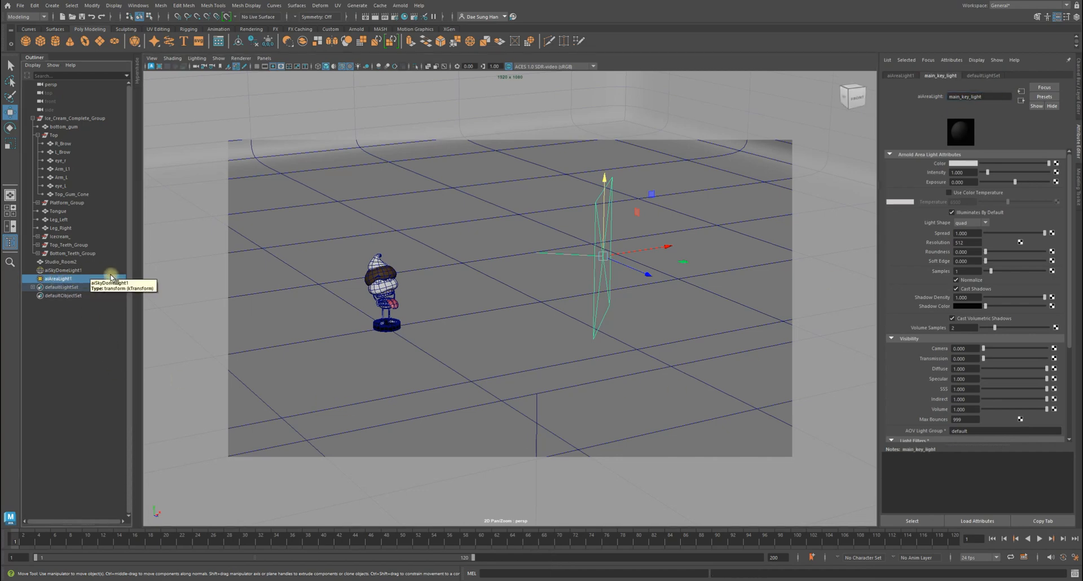
double_click(67, 279)
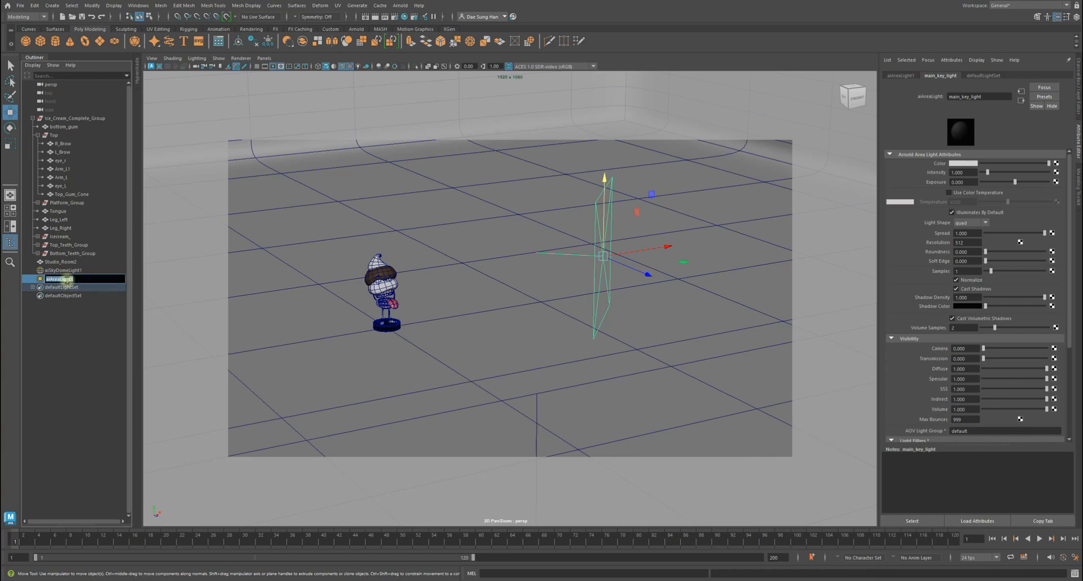
click(101, 280)
key(BackSpace)
key(BackSpace)
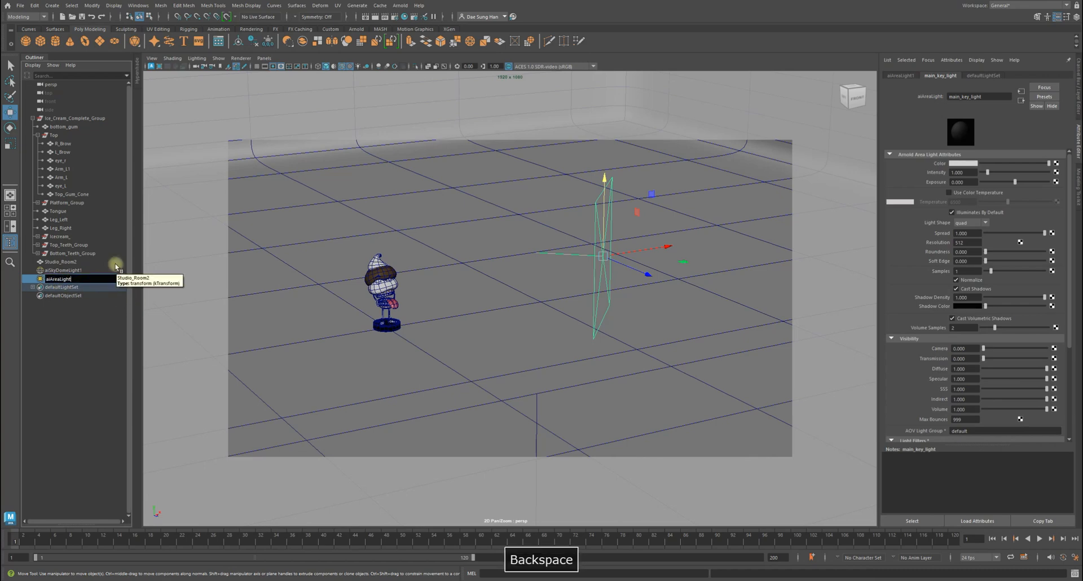
key(BackSpace)
key(BackSpace)
key(BackSpace)
key(BackSpace)
text(main key light)
key(Return)
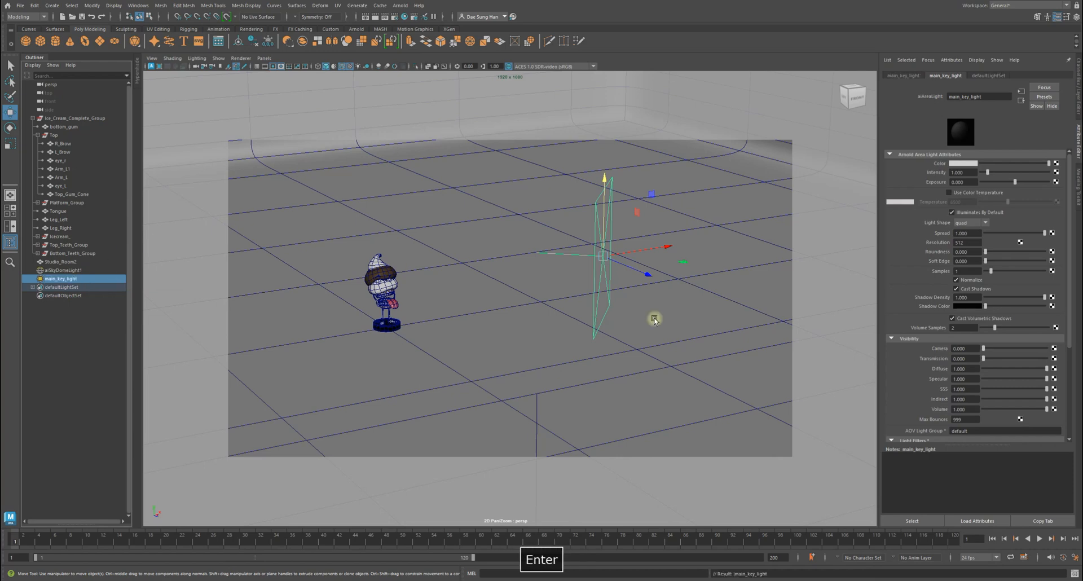
- Collapse the light's Visibility and Light Filters attributes and set its Exposure to 10
alt+drag(529, 299, 541, 303)
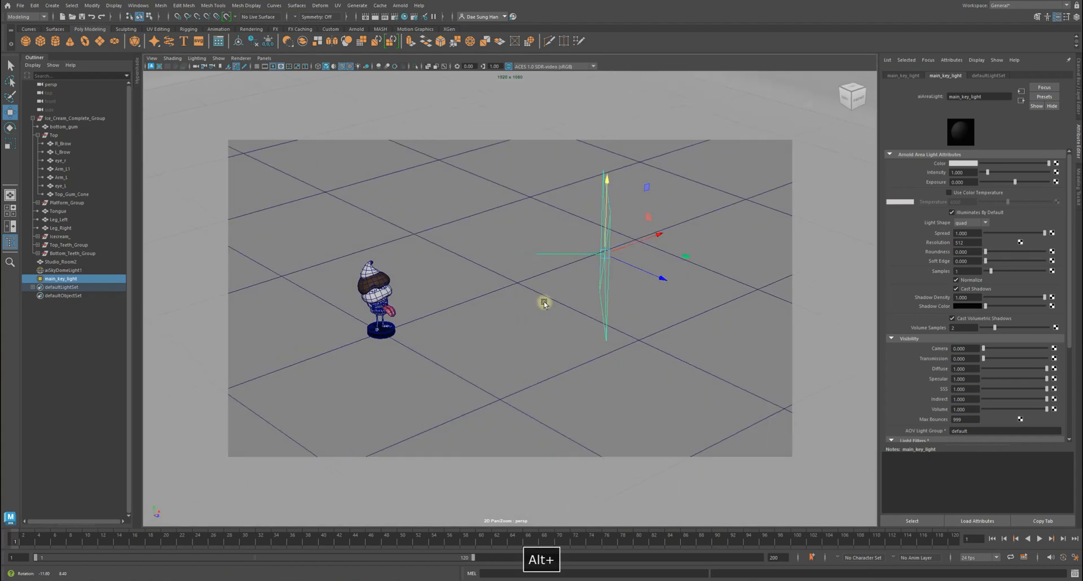
click(957, 338)
click(921, 358)
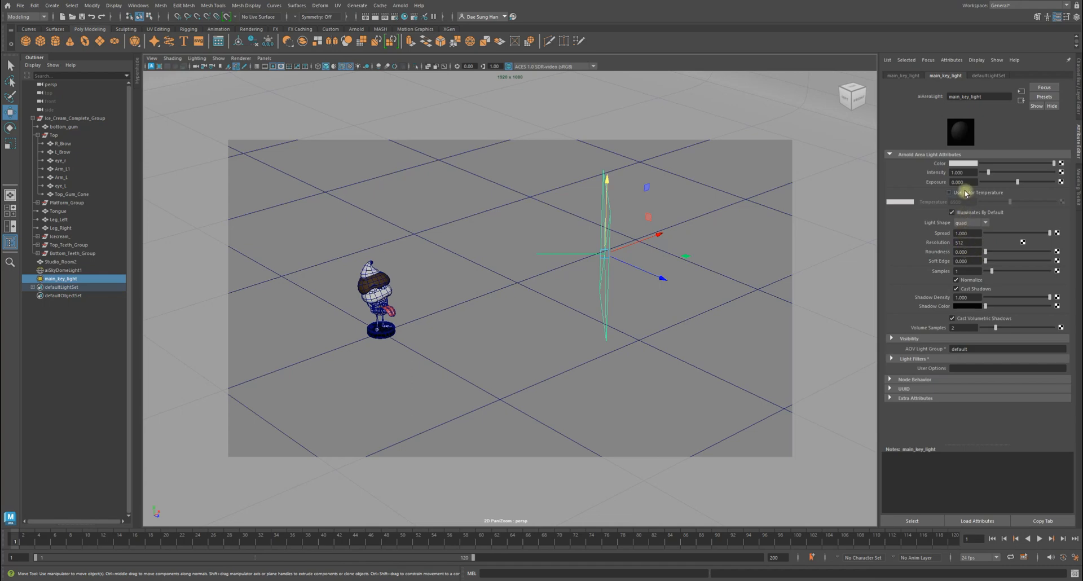
drag(969, 182, 929, 178)
text(10)
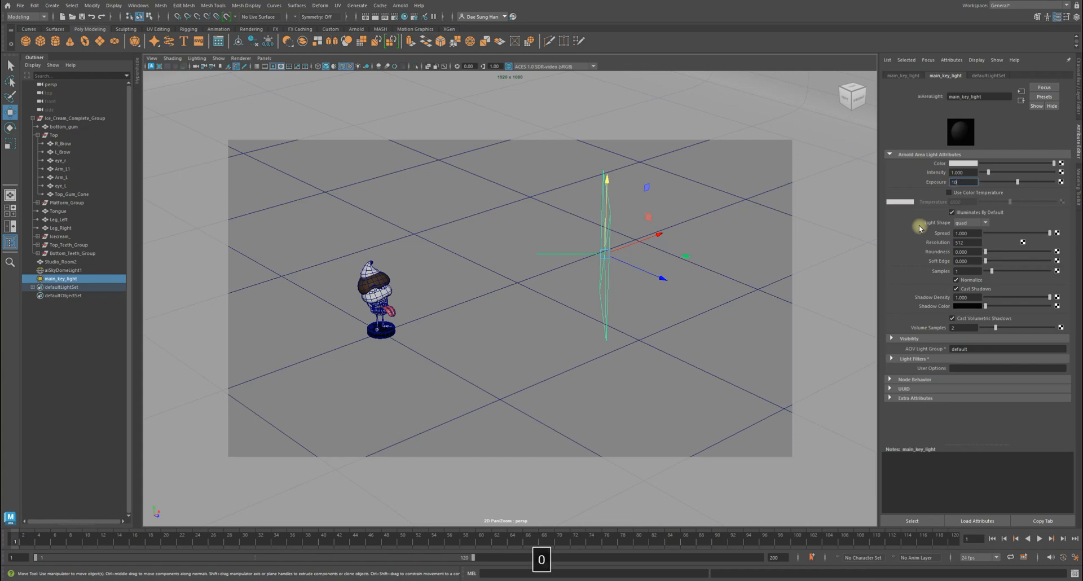
key(Return)
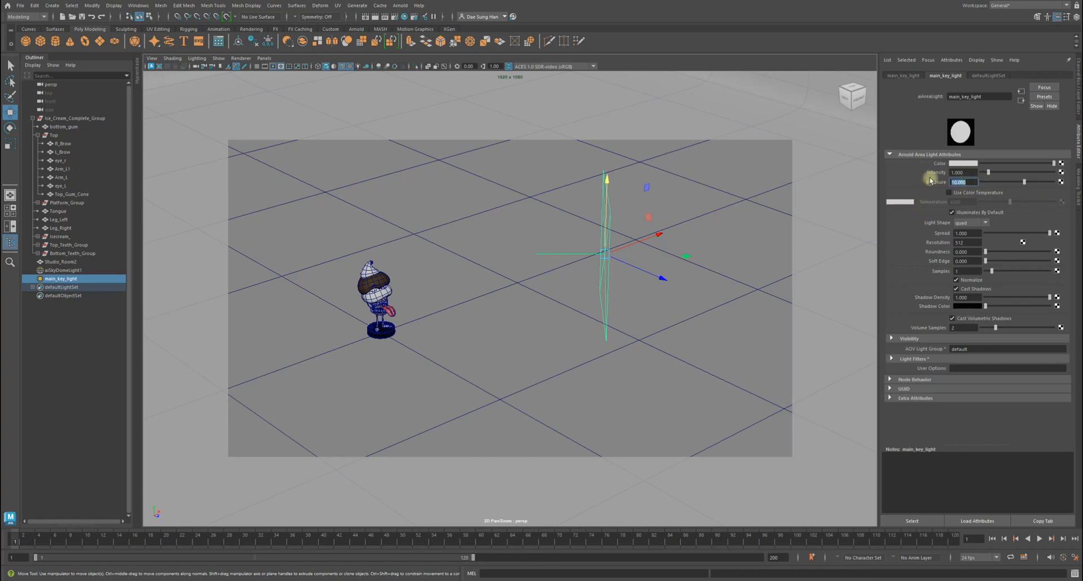
- Set the key light's Samples to 2 and its Soft Edge to 1
double_click(958, 271)
text(2)
key(Return)
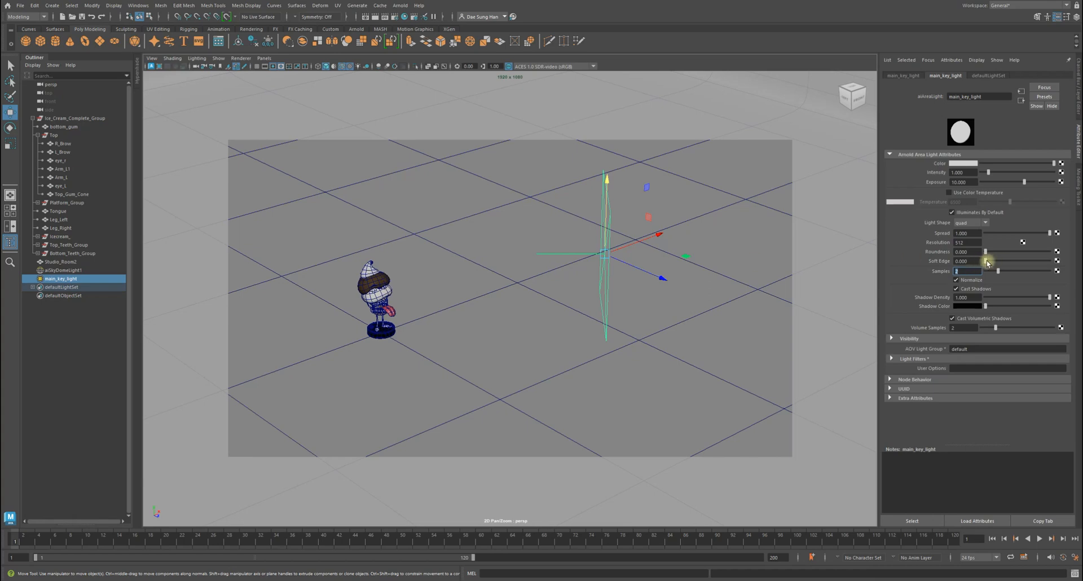
alt+drag(858, 205, 637, 259)
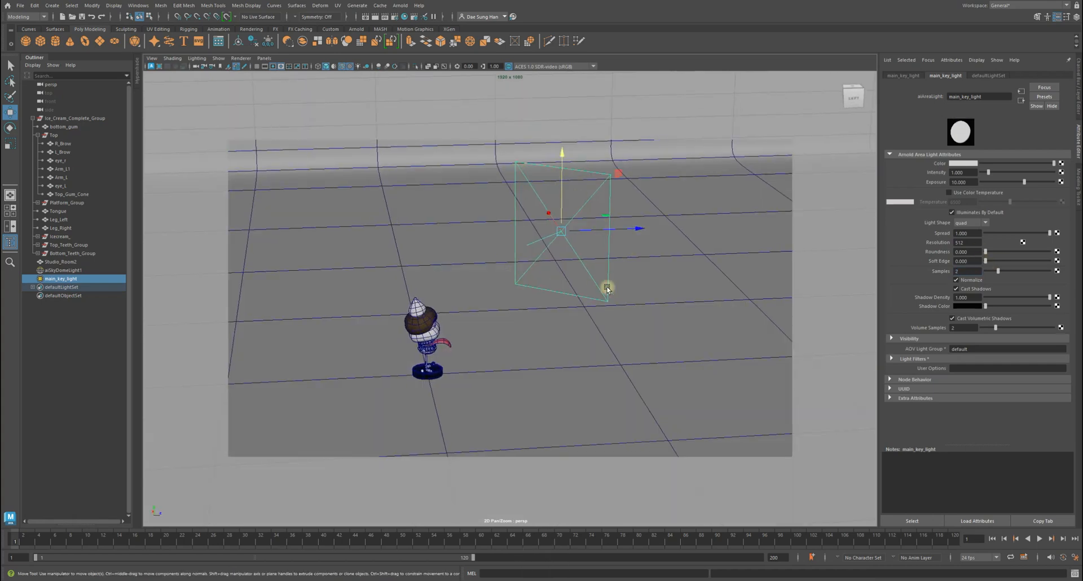
click(1003, 260)
alt+drag(585, 183, 501, 237)
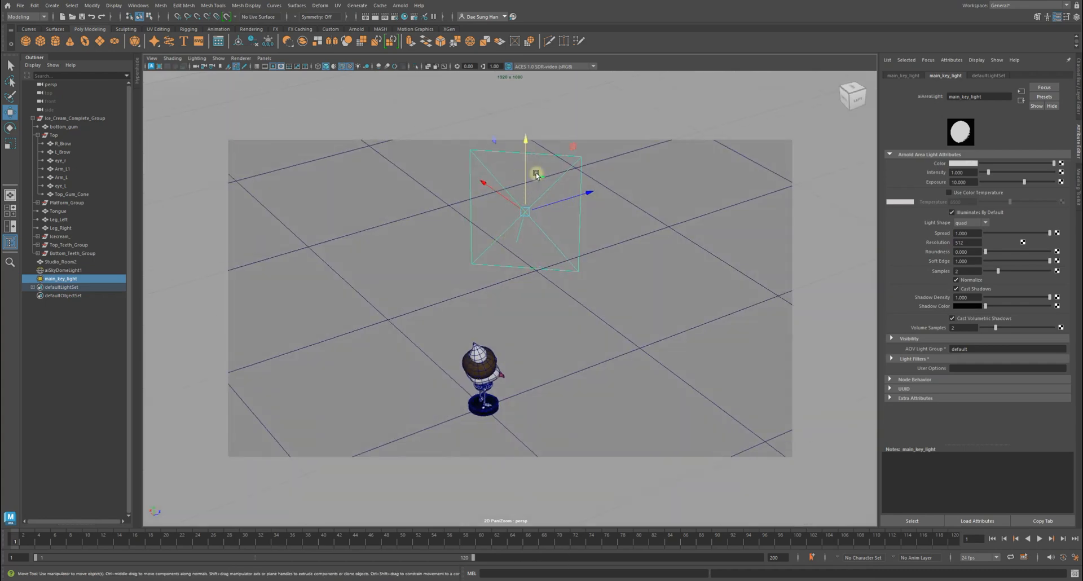
alt+drag(522, 176, 534, 175)
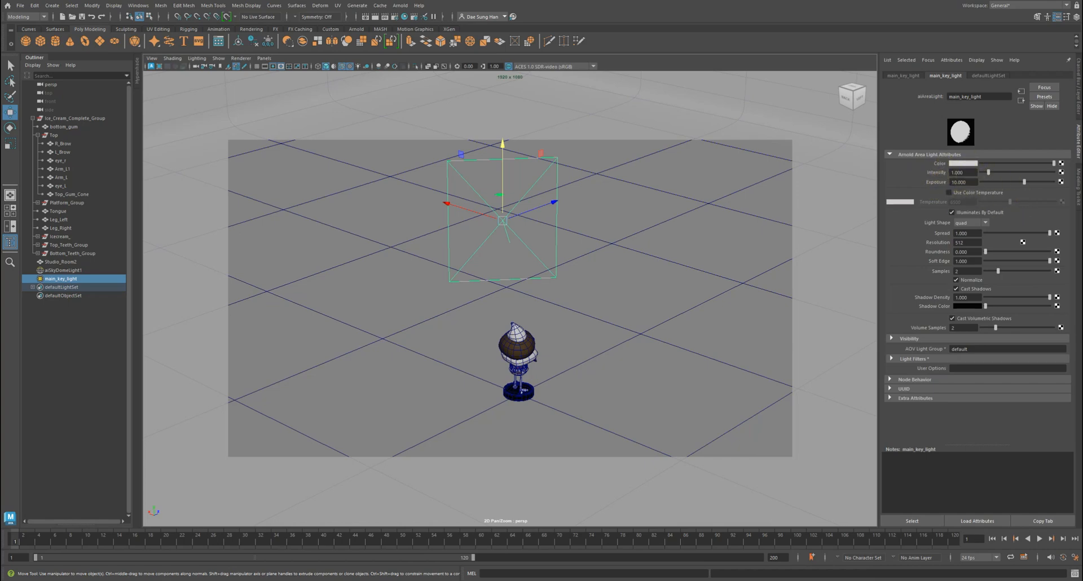
- Check the Arnold render and its latest snapshots, including the wide view of the character, and move the render window away
drag(858, 164, 330, 52)
click(418, 522)
click(456, 524)
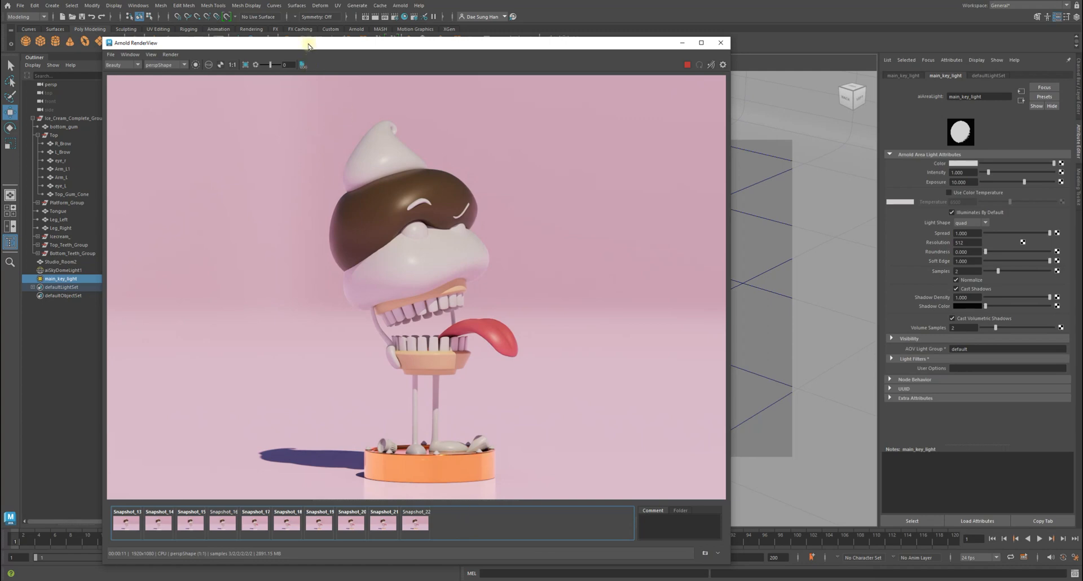
drag(308, 40, 308, 22)
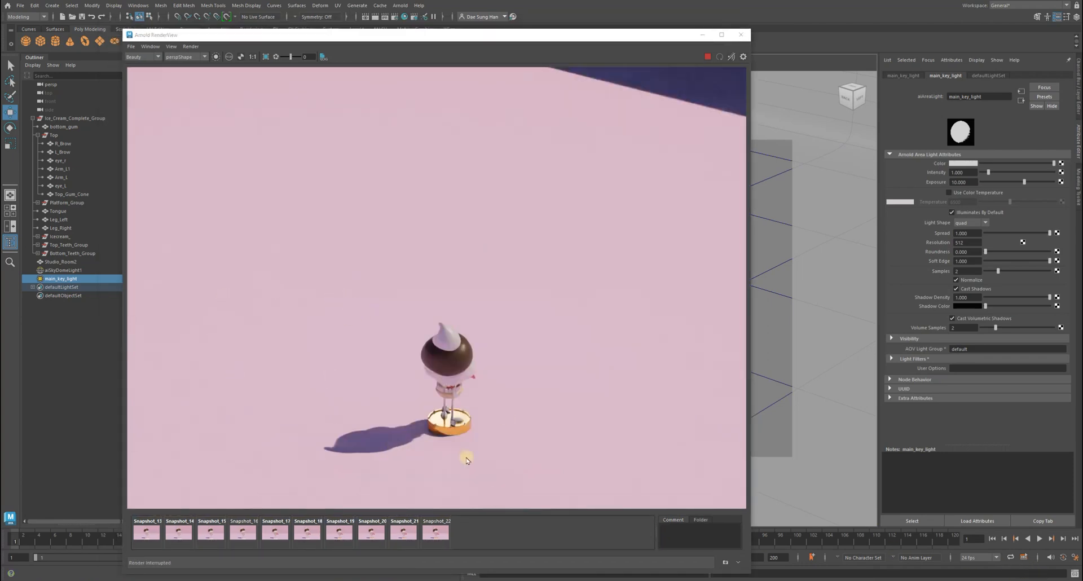
scroll(445, 242, down, 3)
scroll(448, 203, up, 2)
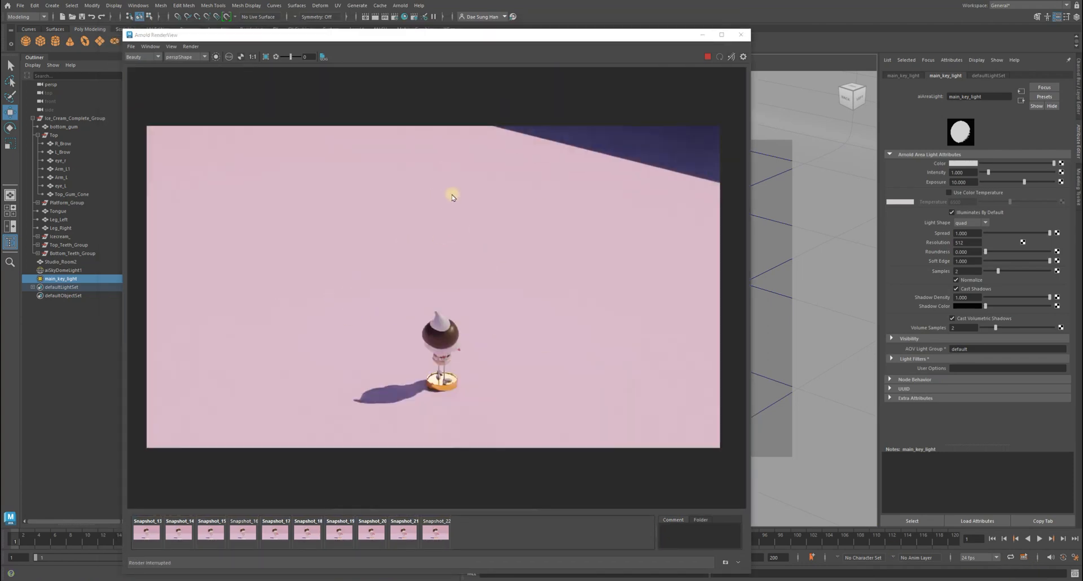
drag(371, 36, 1082, 208)
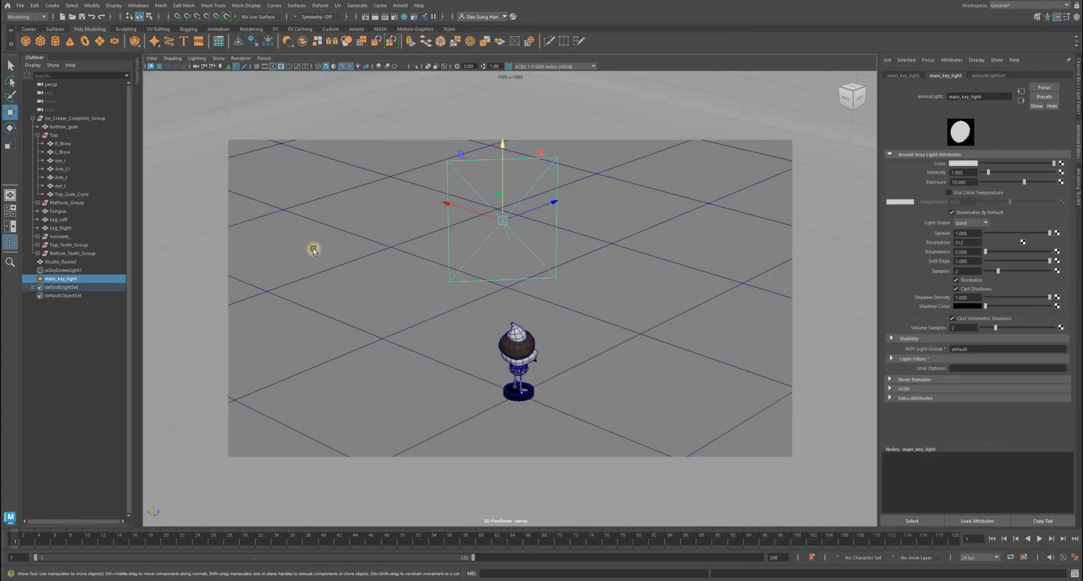
- Return the perspective view to the saved camera bookmark cameraView1
click(152, 58)
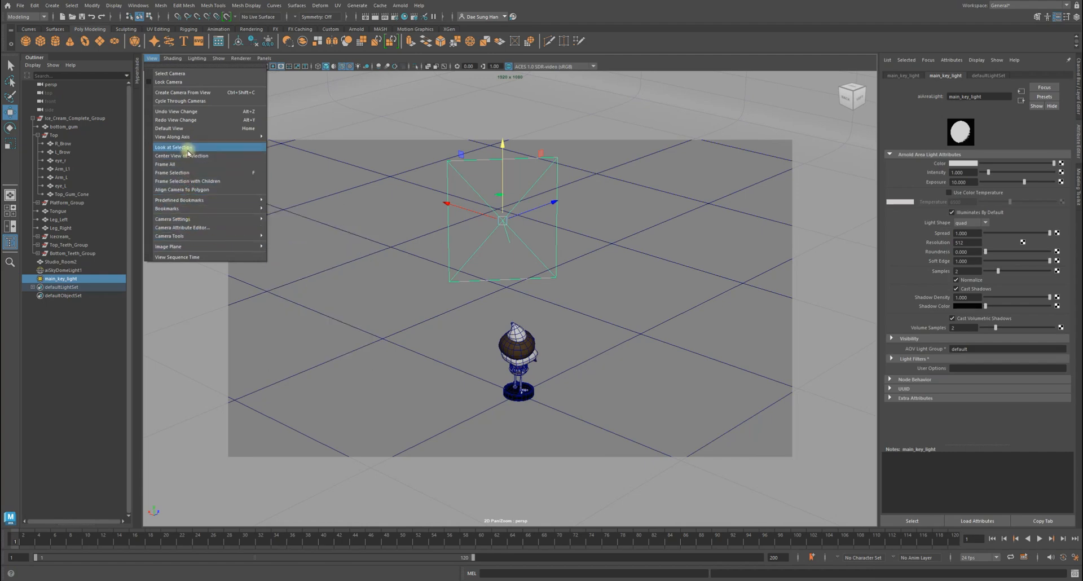
mouse_move(194, 201)
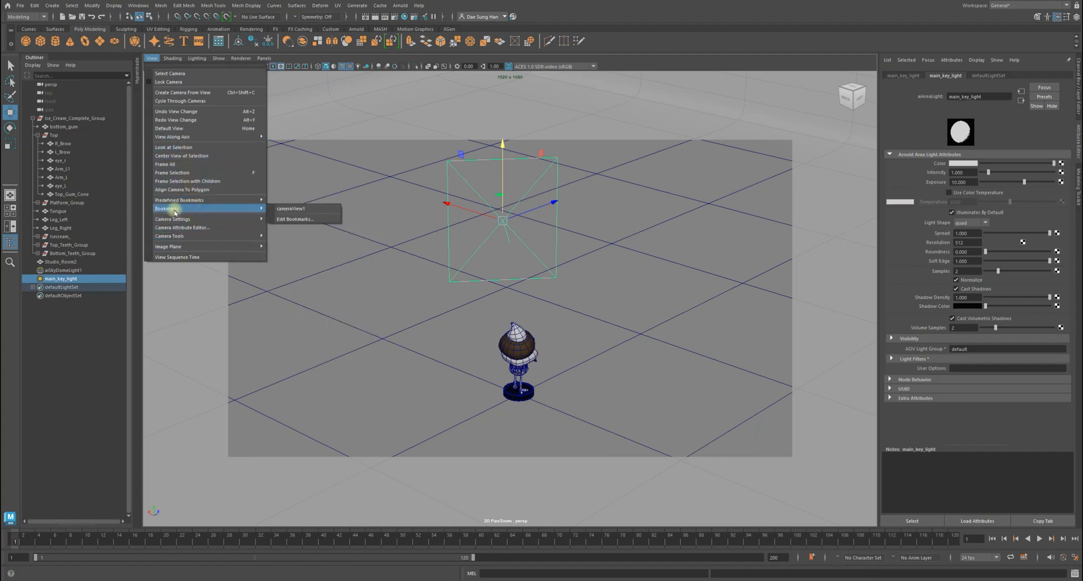
click(284, 209)
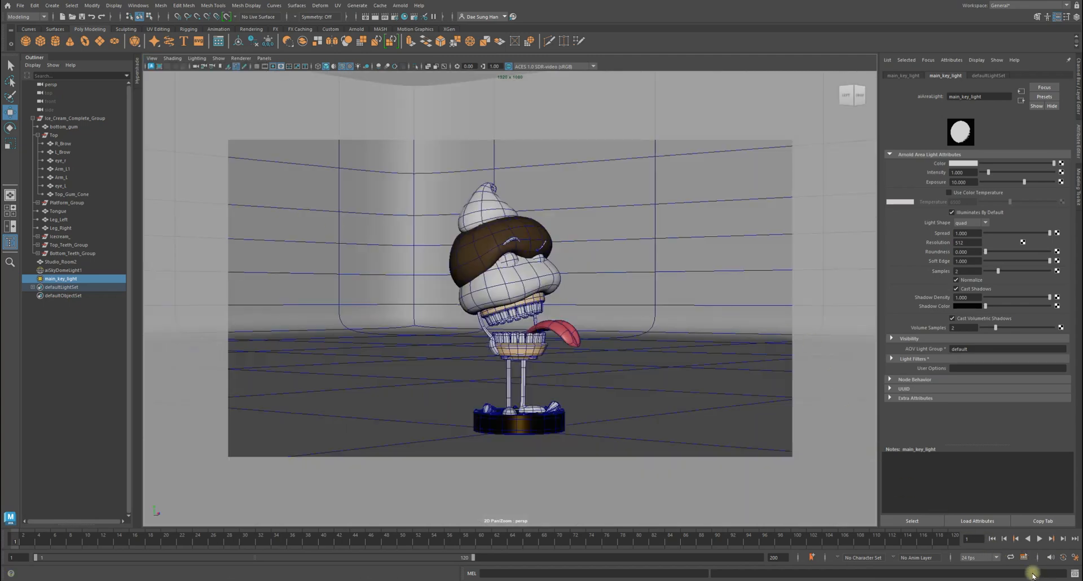
- Compare Snapshot_22 and Snapshot_23 in the Arnold RenderView to judge the lighting on the character and its orange platform
key(alt+Tab)
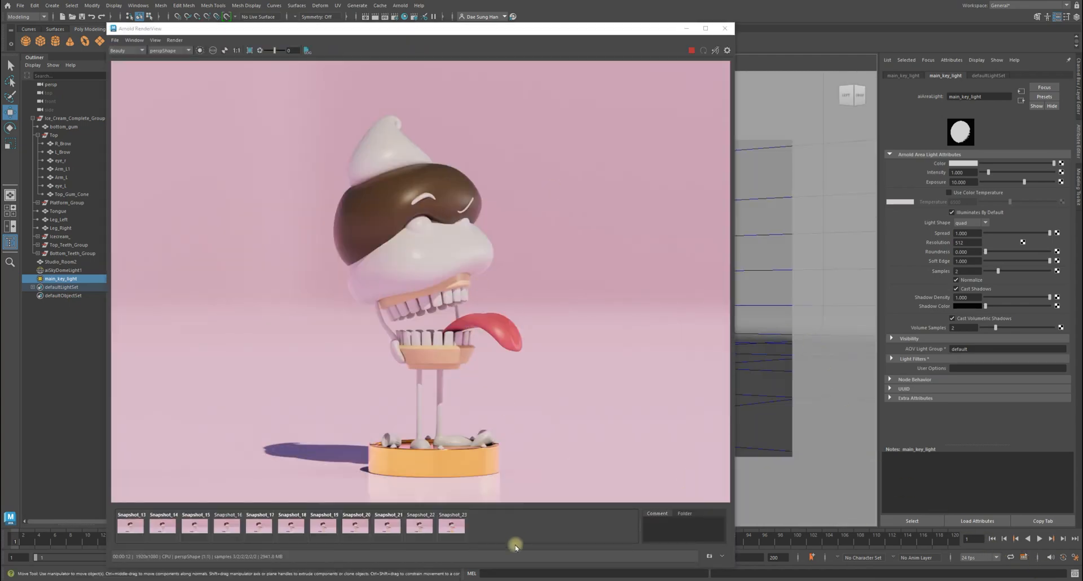
click(454, 526)
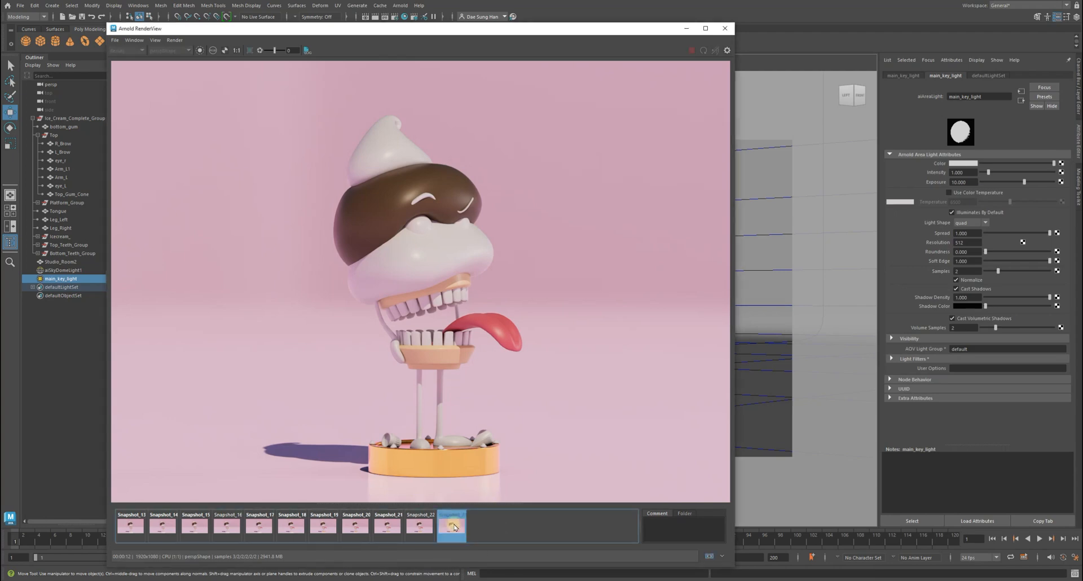
key(Left)
key(Right)
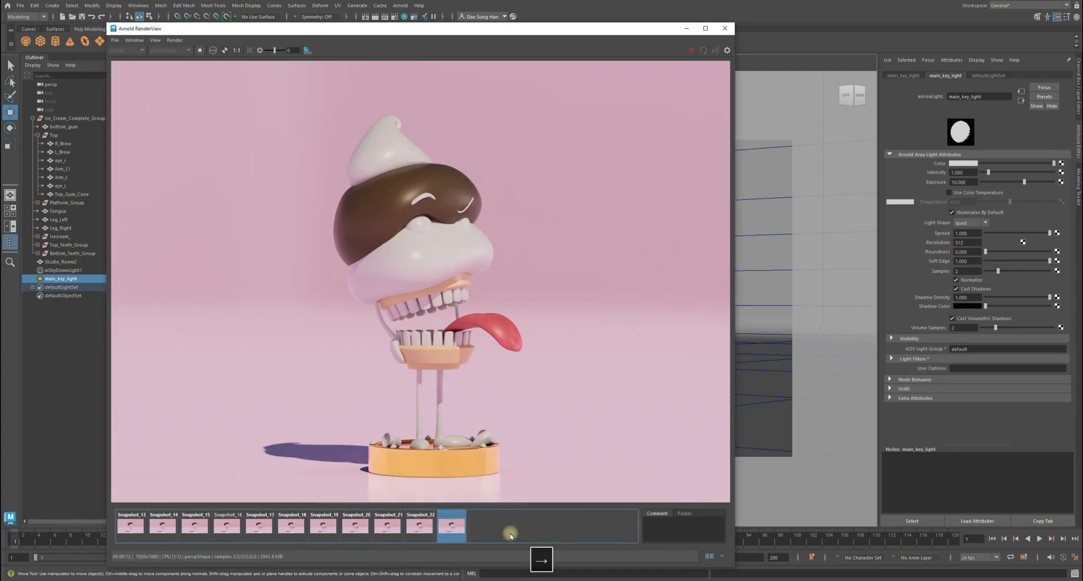
key(Left)
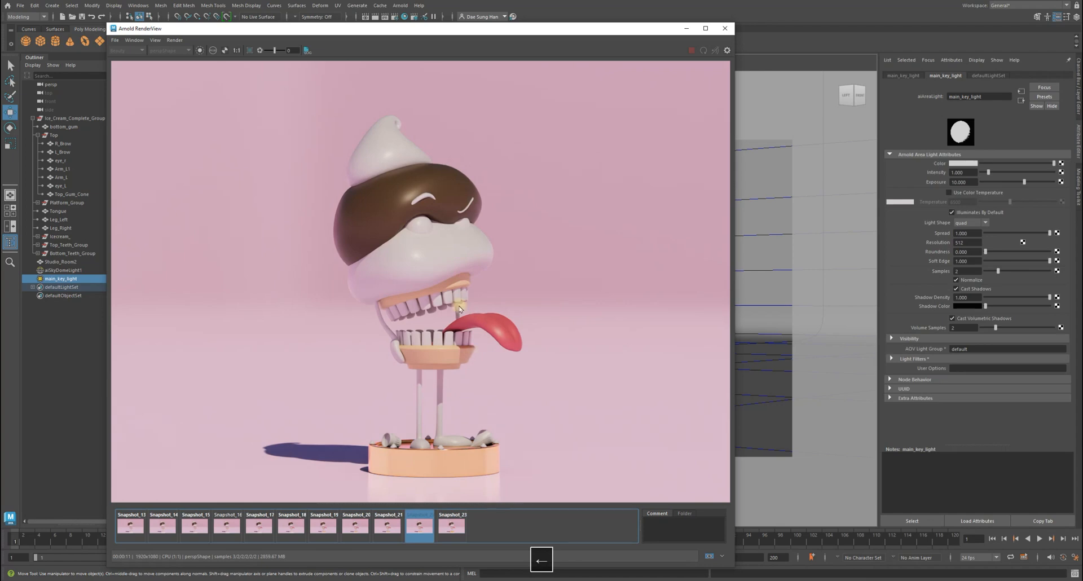
key(Right)
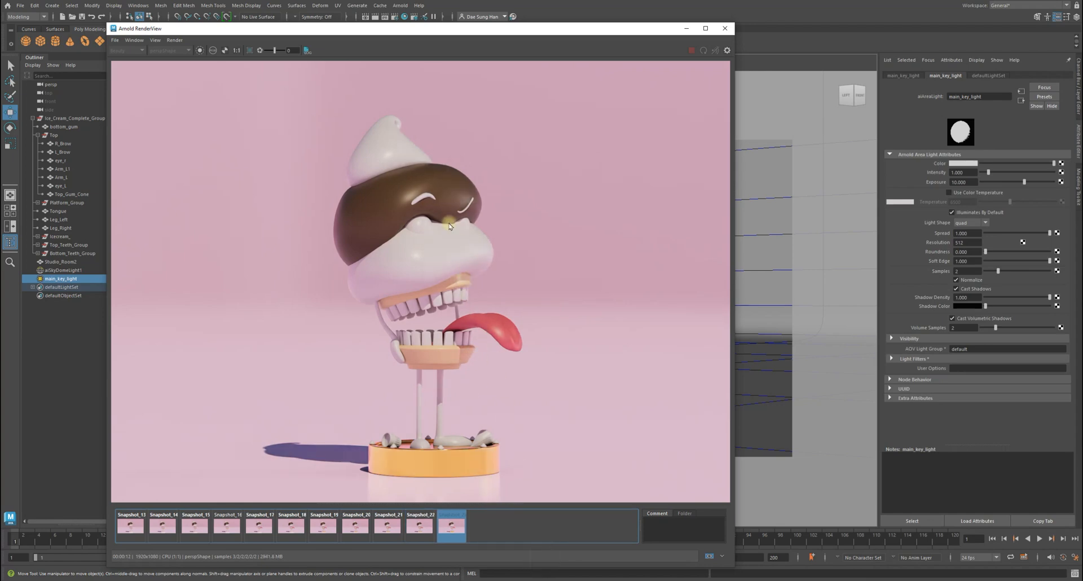
key(Left)
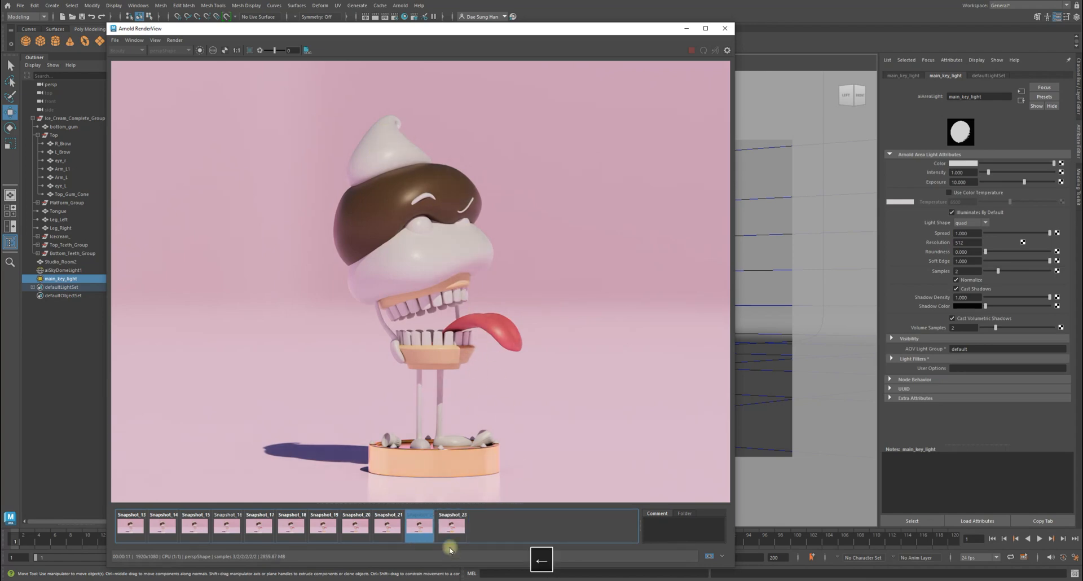
key(Left)
key(Right)
key(Left)
key(Right)
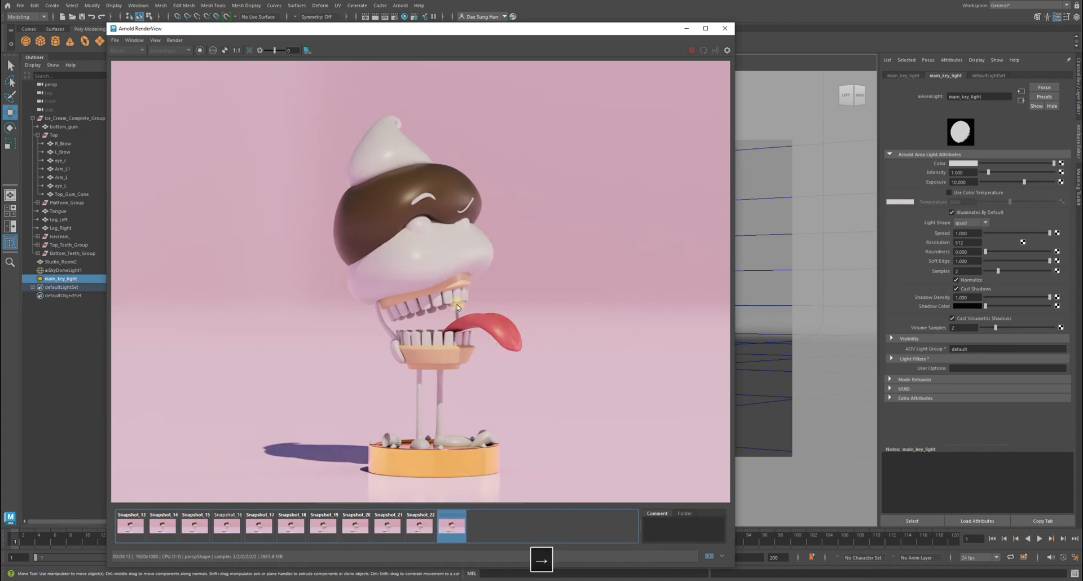
key(Left)
key(Right)
key(Left)
key(Right)
key(Left)
key(Right)
key(Left)
key(Right)
key(Left)
key(Left)
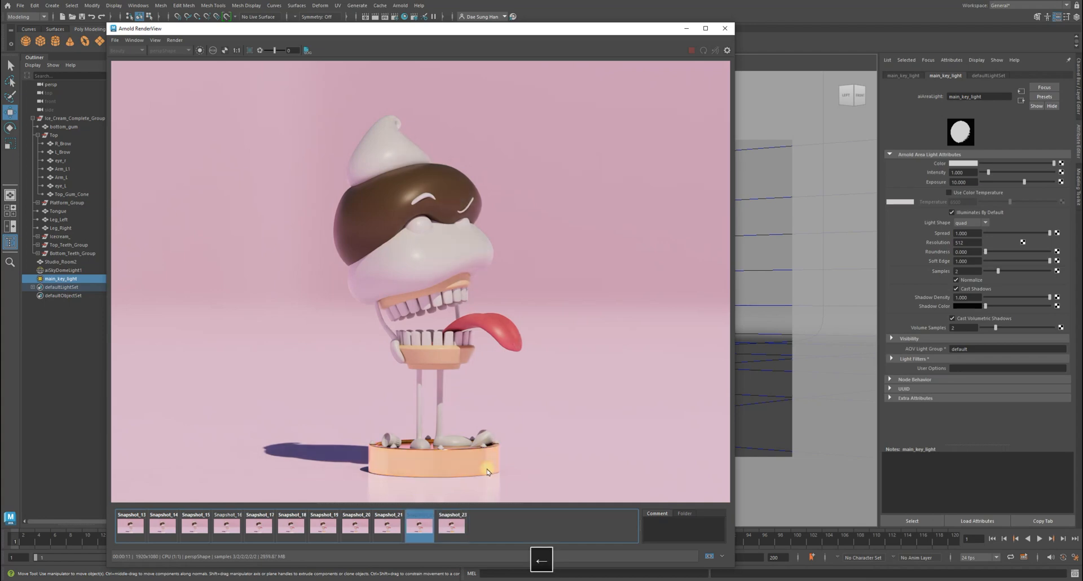
key(Right)
key(Right)
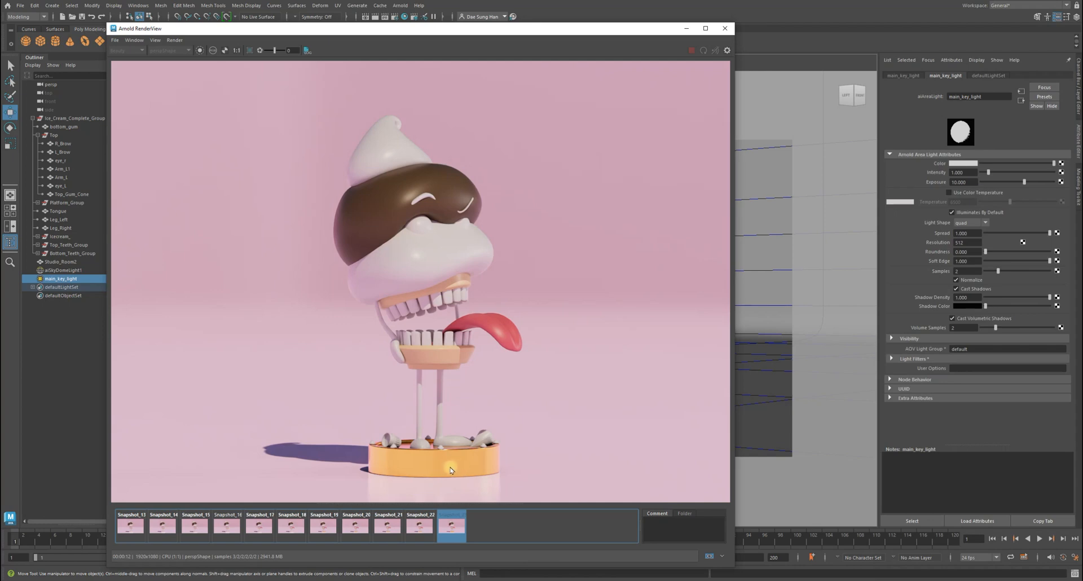
- Desaturate the specular color of platform_shader to a pale cream yellow
click(397, 17)
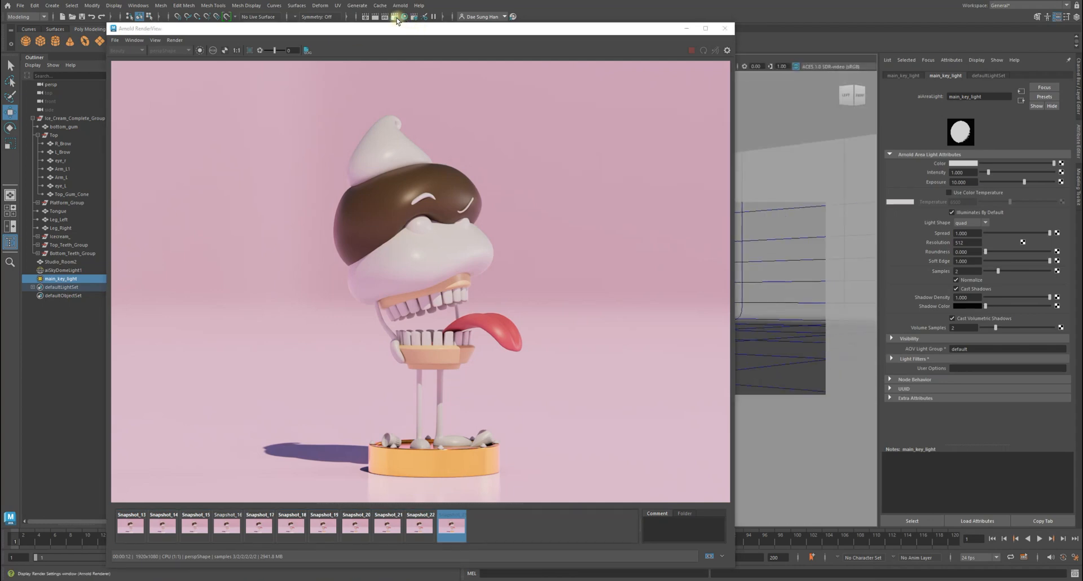
drag(429, 31, 364, 265)
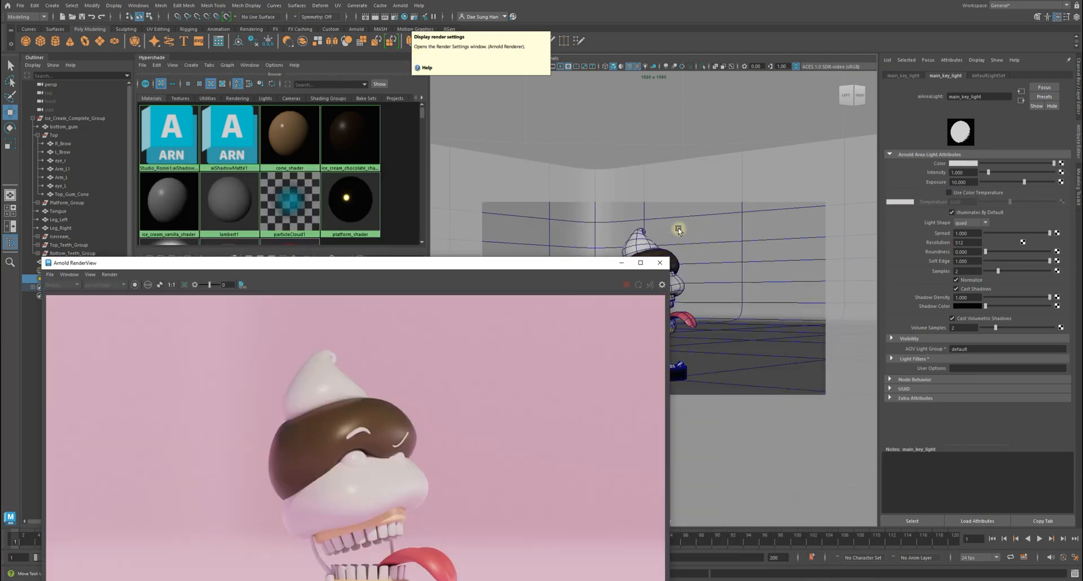
drag(543, 265, 577, 455)
click(195, 327)
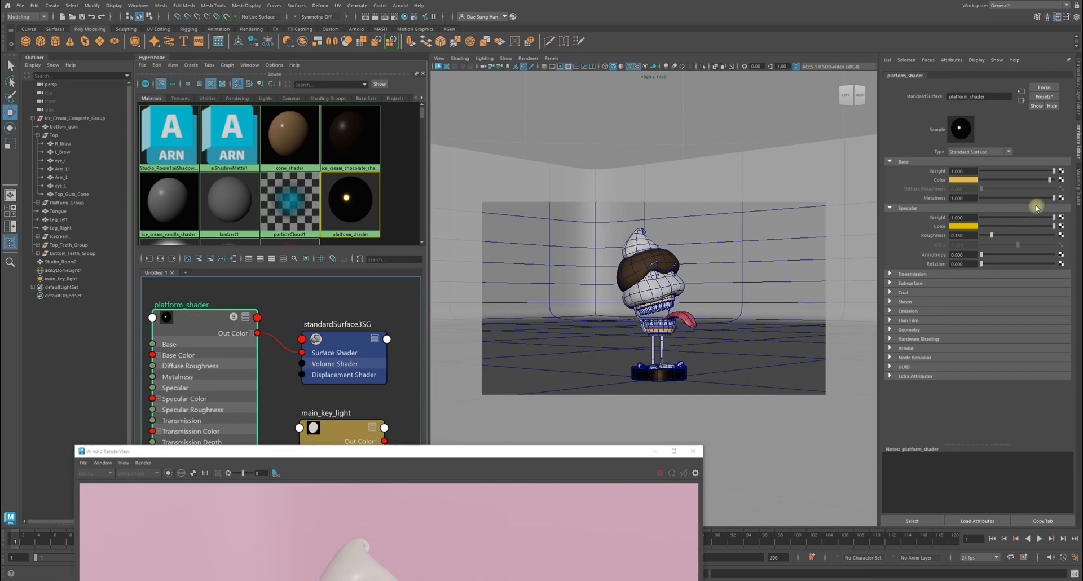
click(957, 229)
drag(943, 259, 940, 261)
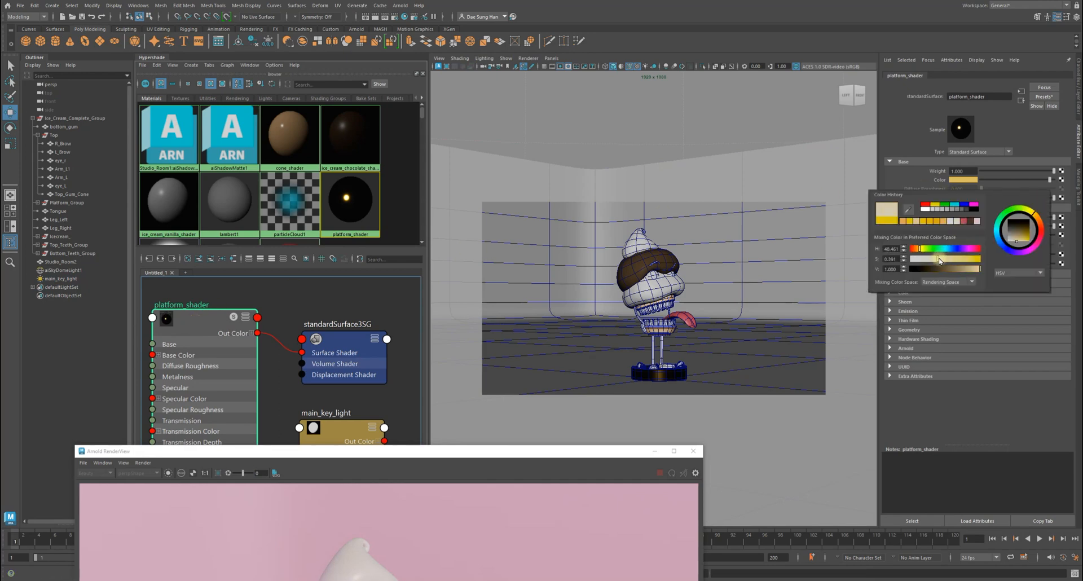
click(910, 105)
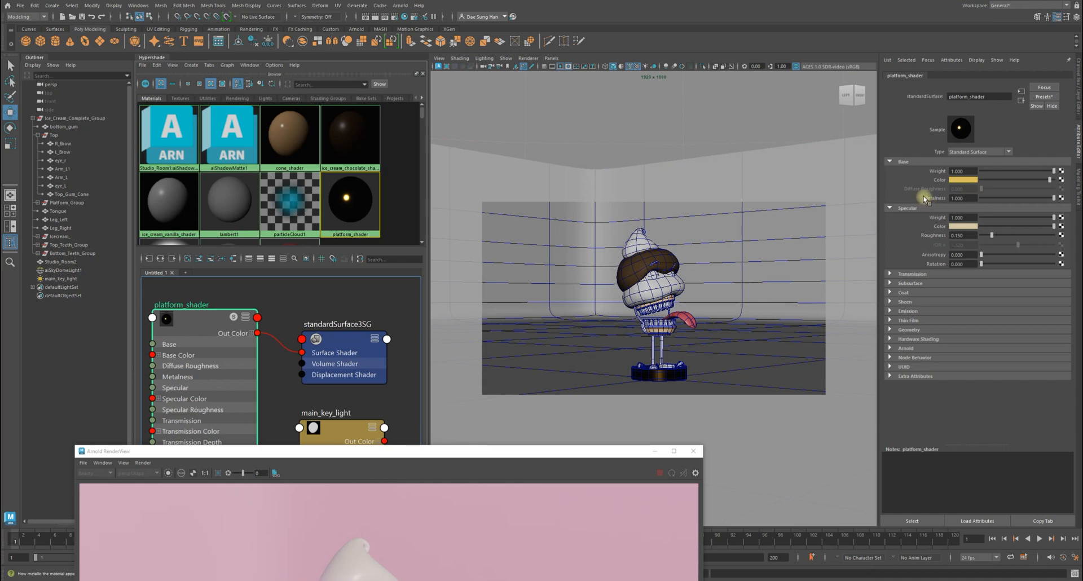
- Blend the Gold preset into platform_shader at 75%
click(1048, 97)
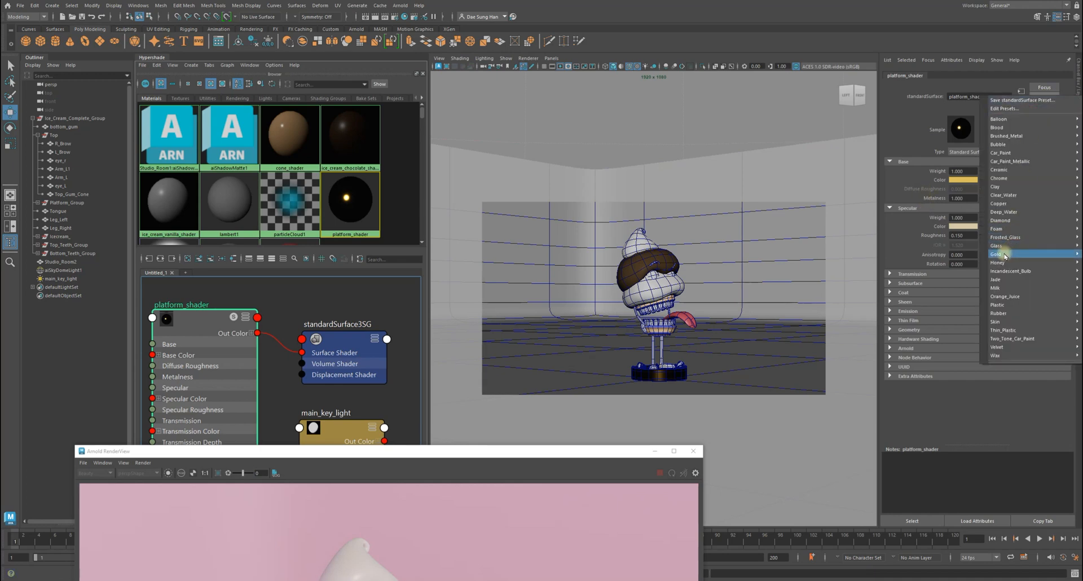
mouse_move(1004, 257)
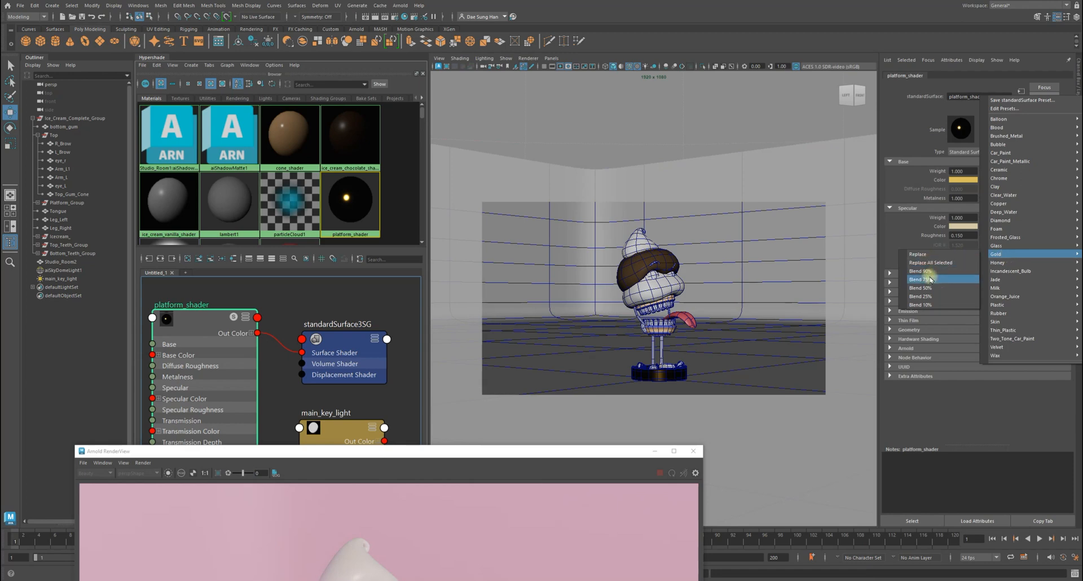
click(930, 279)
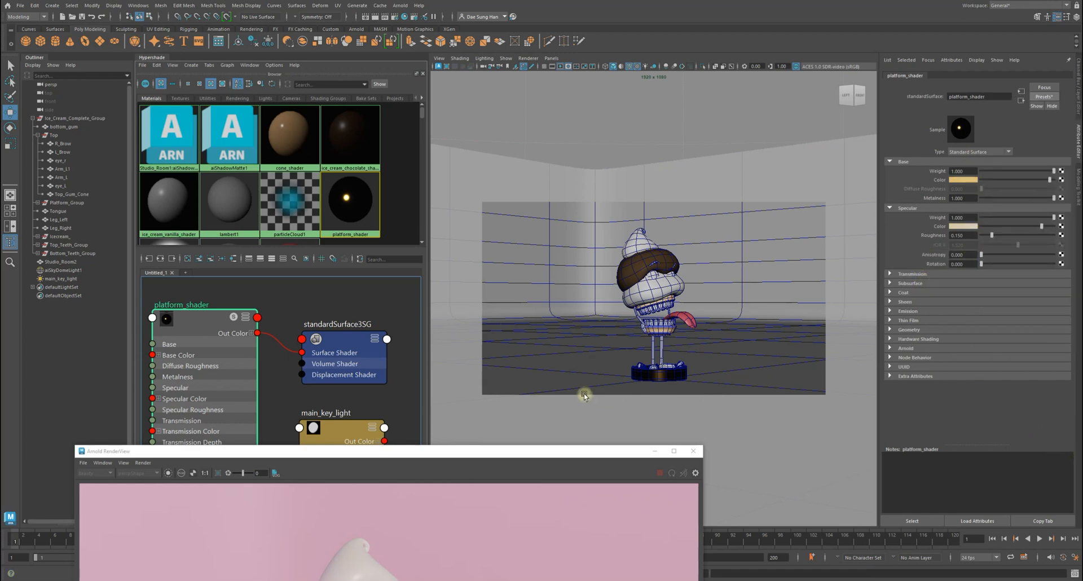
- Bring the render window back over the viewport and compare Snapshot_22 and Snapshot_23 before returning to the live render
drag(534, 456, 489, 62)
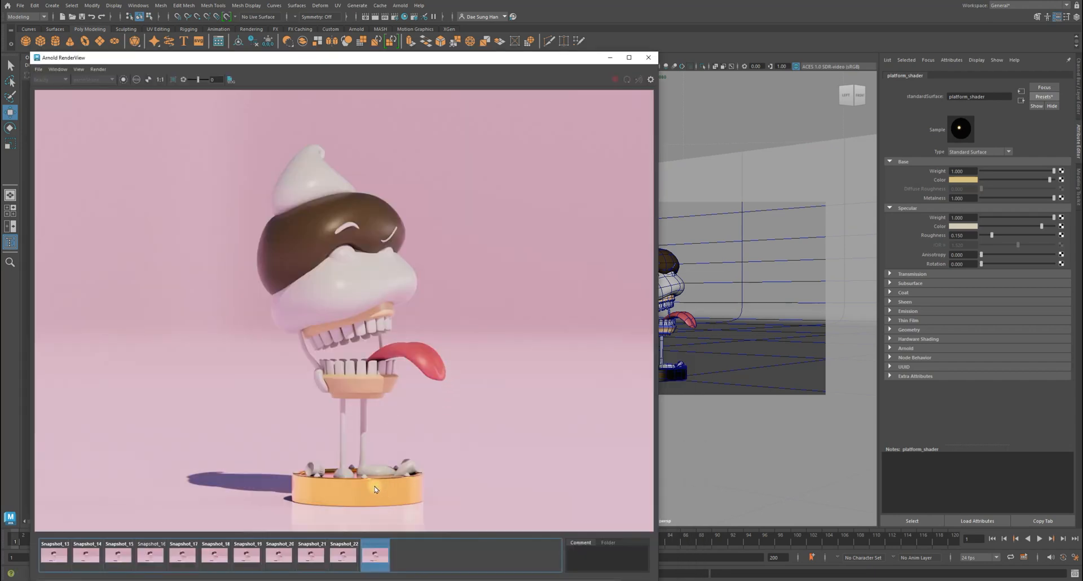
drag(516, 61, 521, 16)
click(356, 512)
click(377, 514)
click(384, 512)
click(385, 513)
click(382, 517)
click(356, 514)
click(384, 514)
click(381, 515)
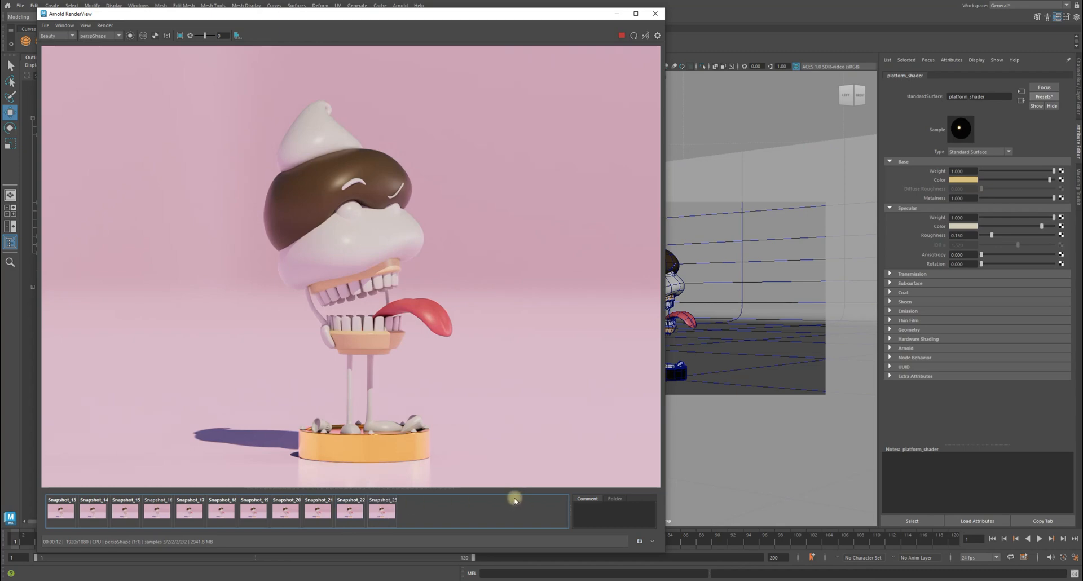
- Store a snapshot of the current render with the gold-blended platform material
click(1037, 572)
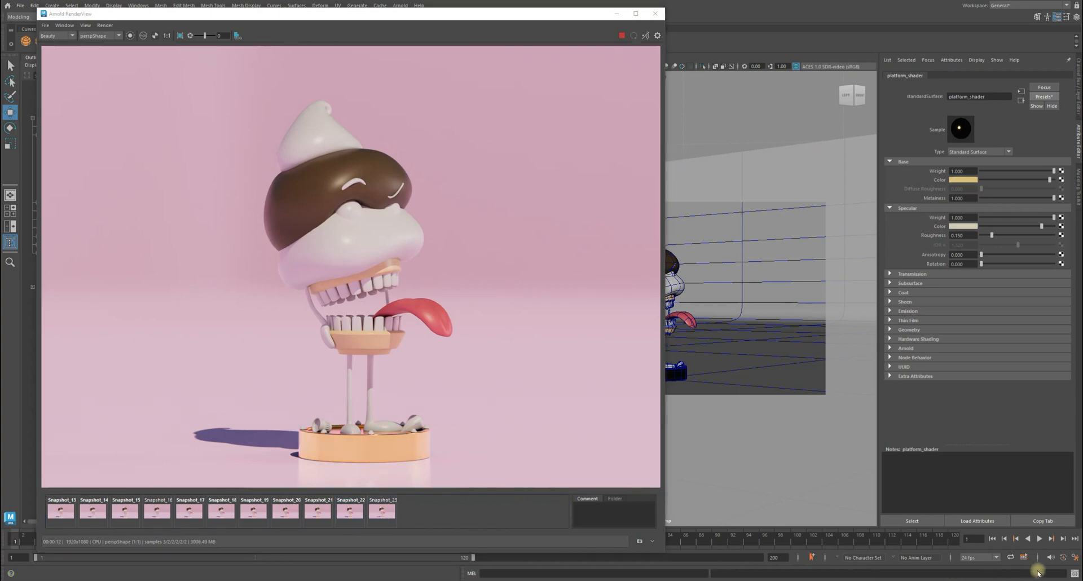
click(382, 511)
click(386, 513)
click(639, 542)
click(420, 515)
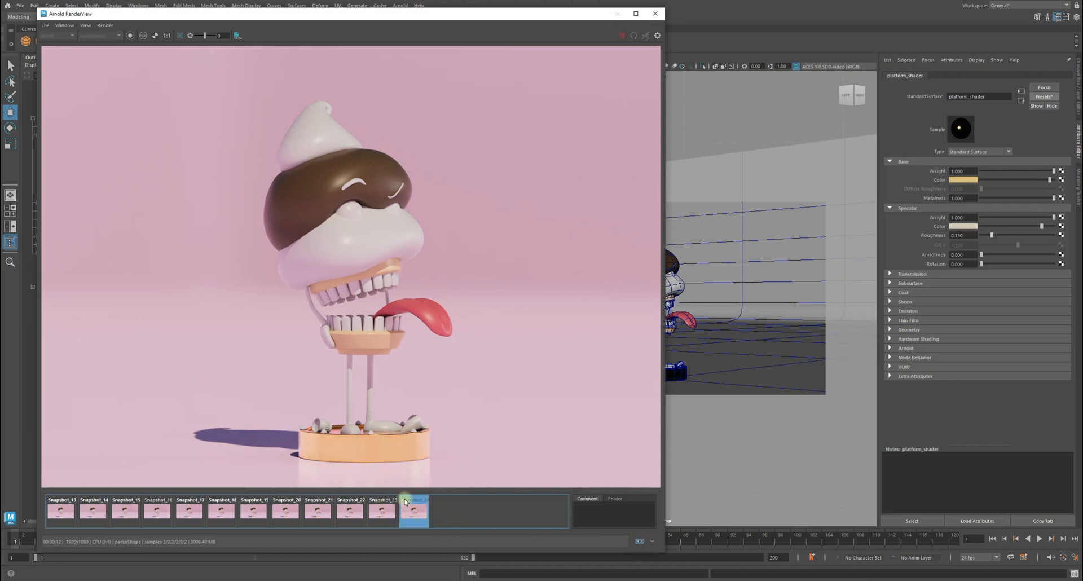
- Compare the platform's look in Snapshot_22, Snapshot_23 and Snapshot_24, and return to the live render
key(Left)
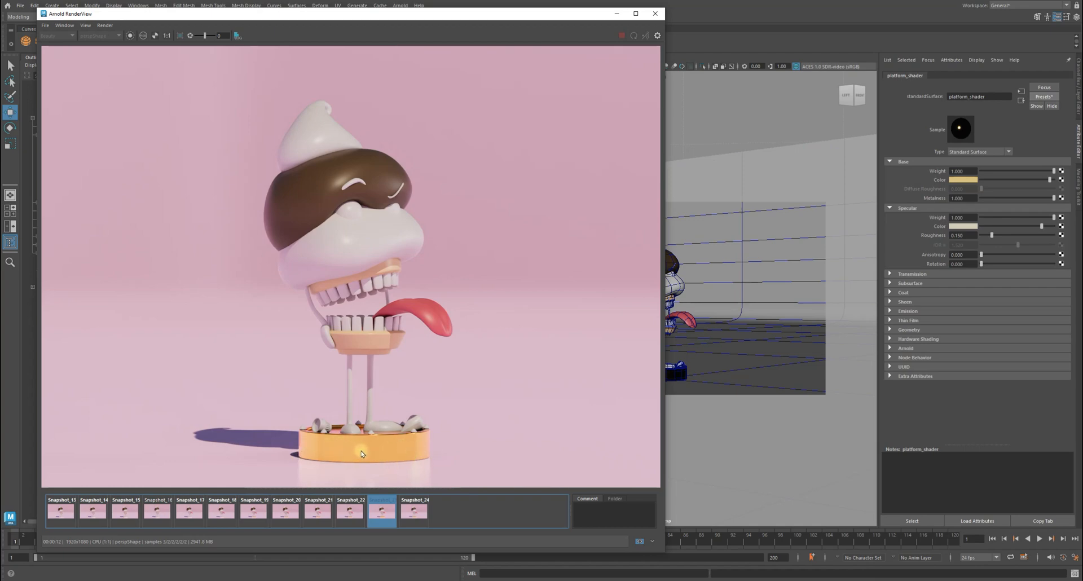
key(Right)
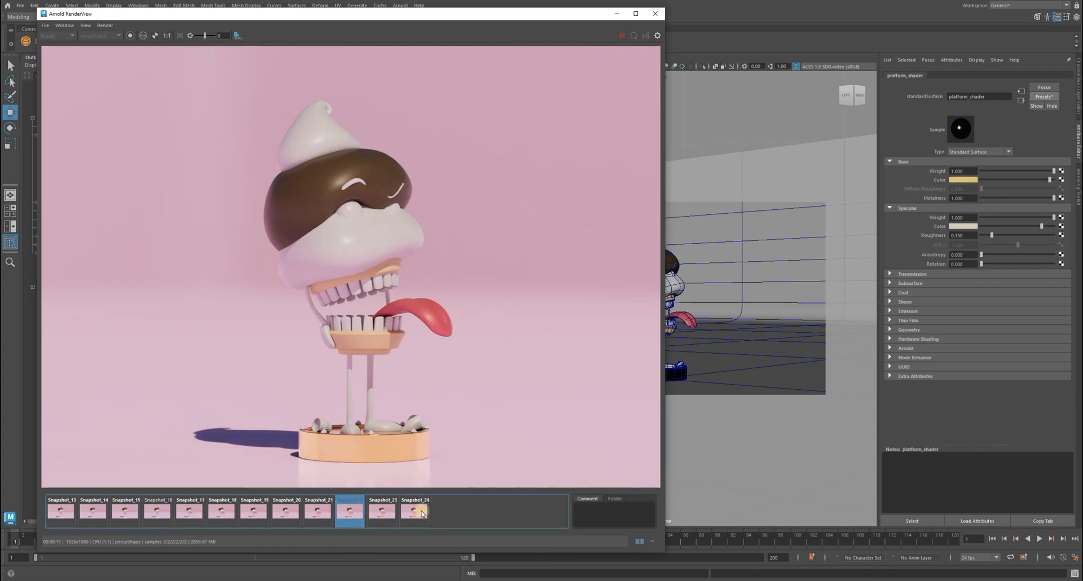
key(Right)
click(385, 513)
key(Right)
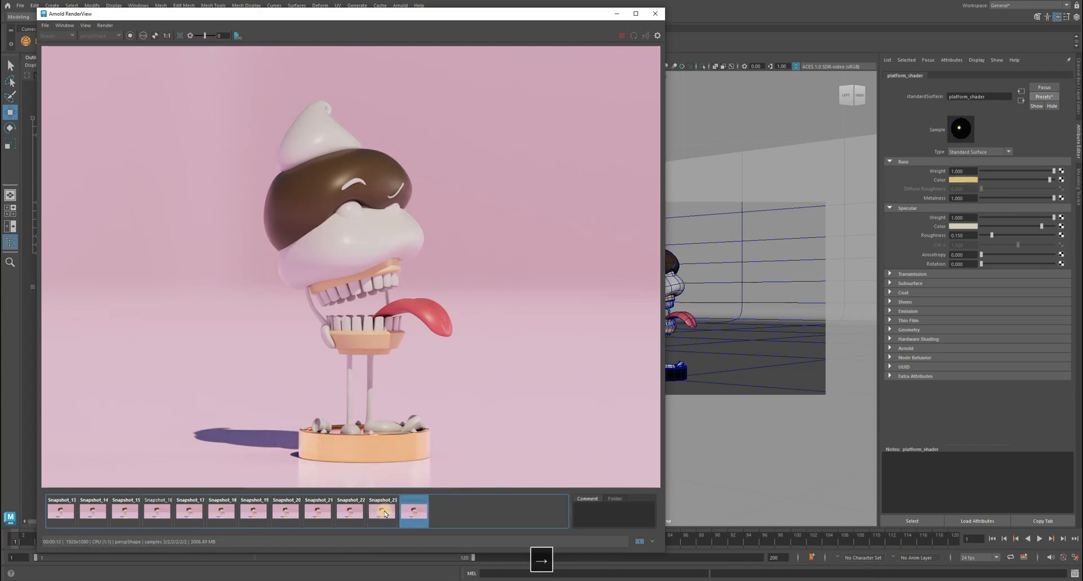
click(415, 512)
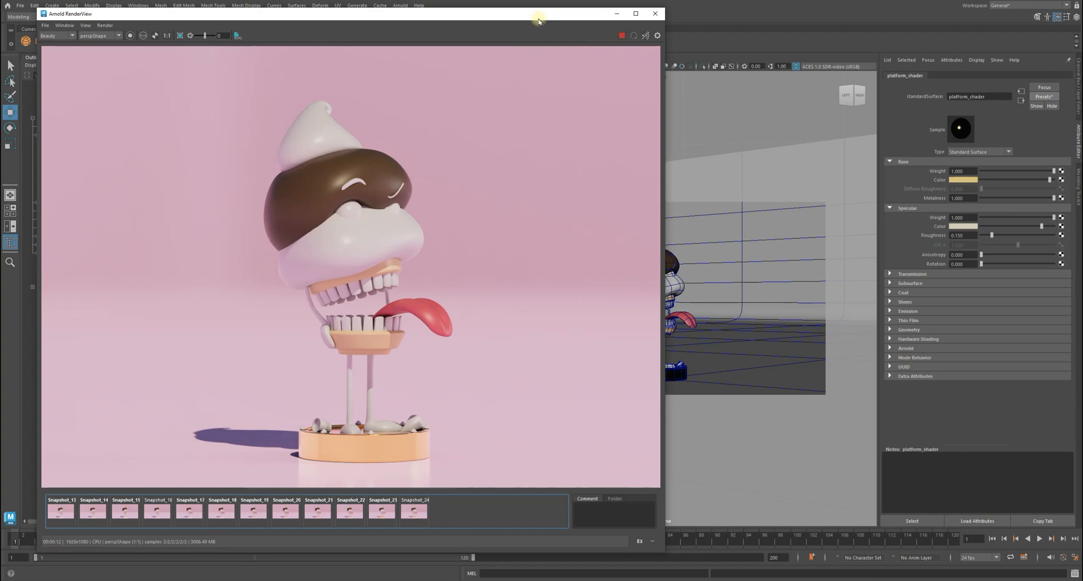
- Put the render window away and review the replace and blend options of the Gold preset for platform_shader
drag(538, 19, 651, 47)
click(768, 42)
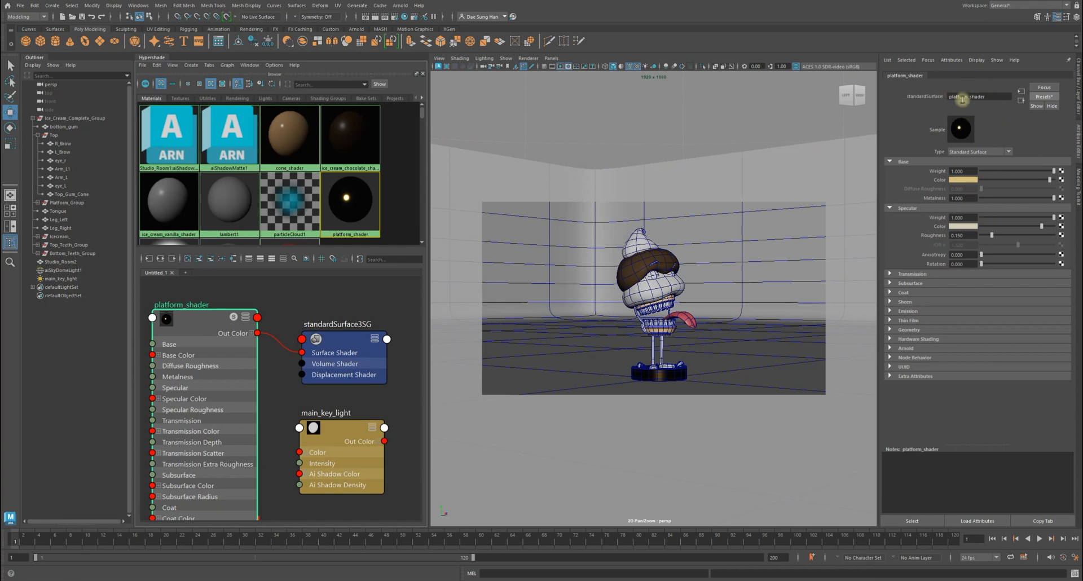
click(1044, 96)
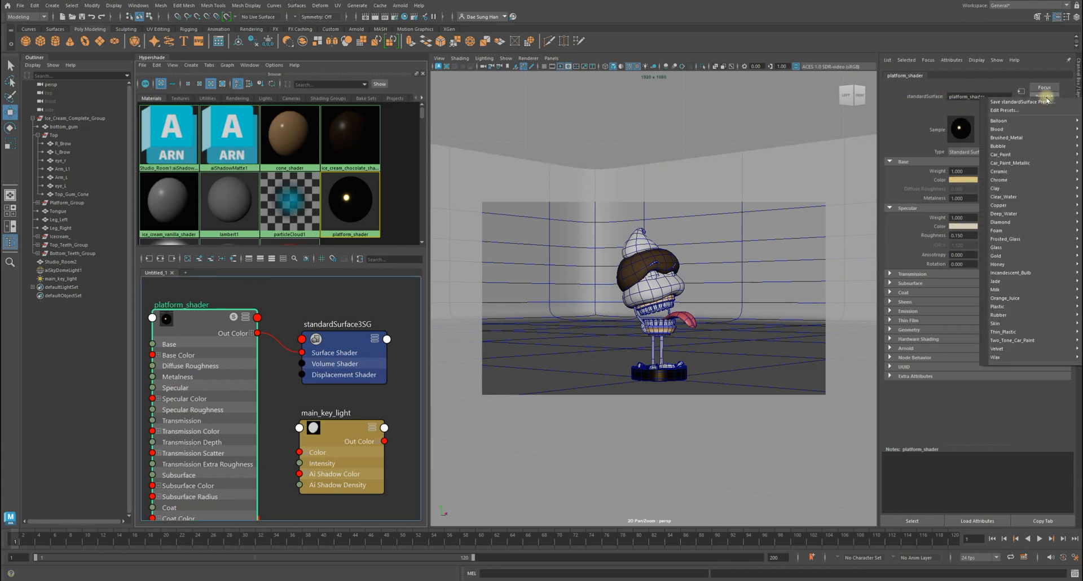
mouse_move(1006, 256)
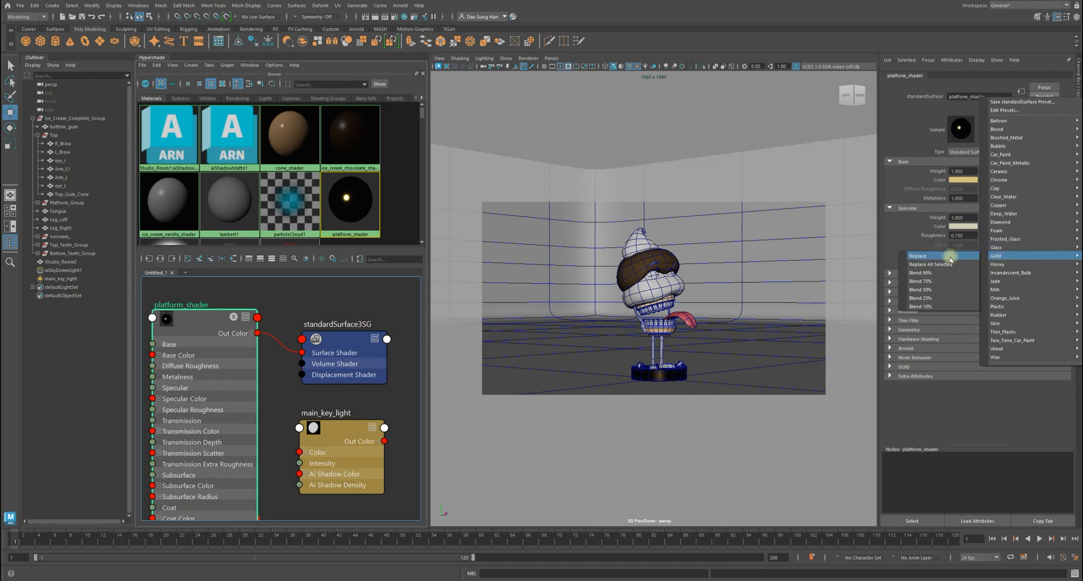
click(935, 281)
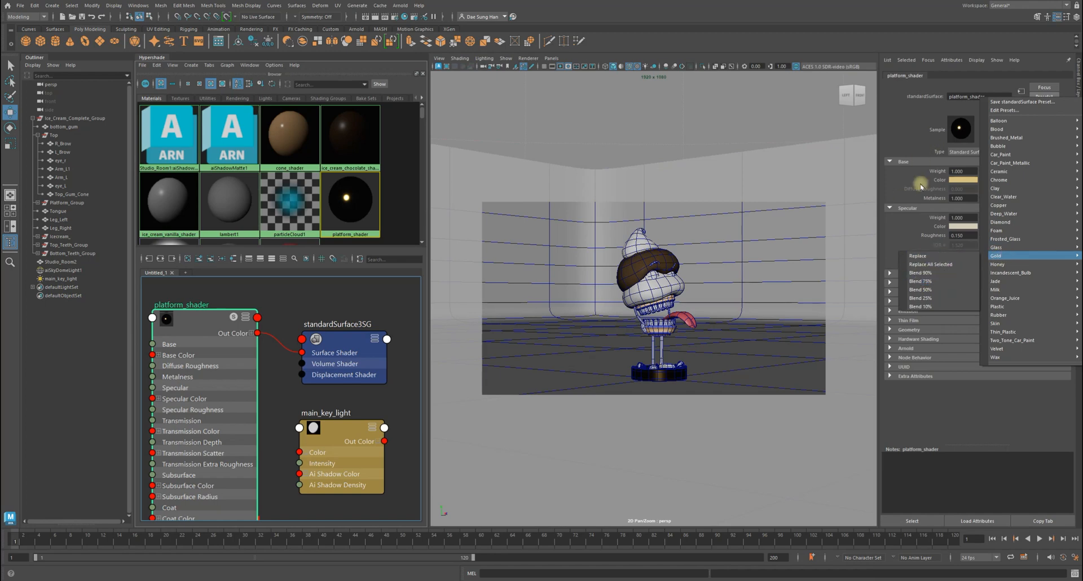
click(922, 158)
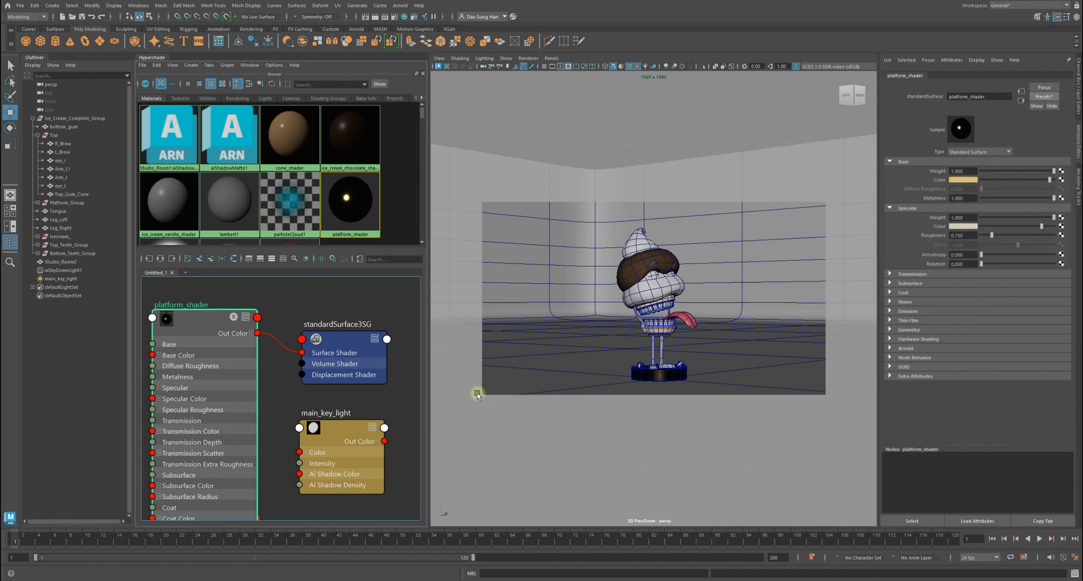
- Create a second Arnold area light in the studio scene
alt+right_drag(512, 303, 541, 302)
alt+drag(541, 302, 553, 278)
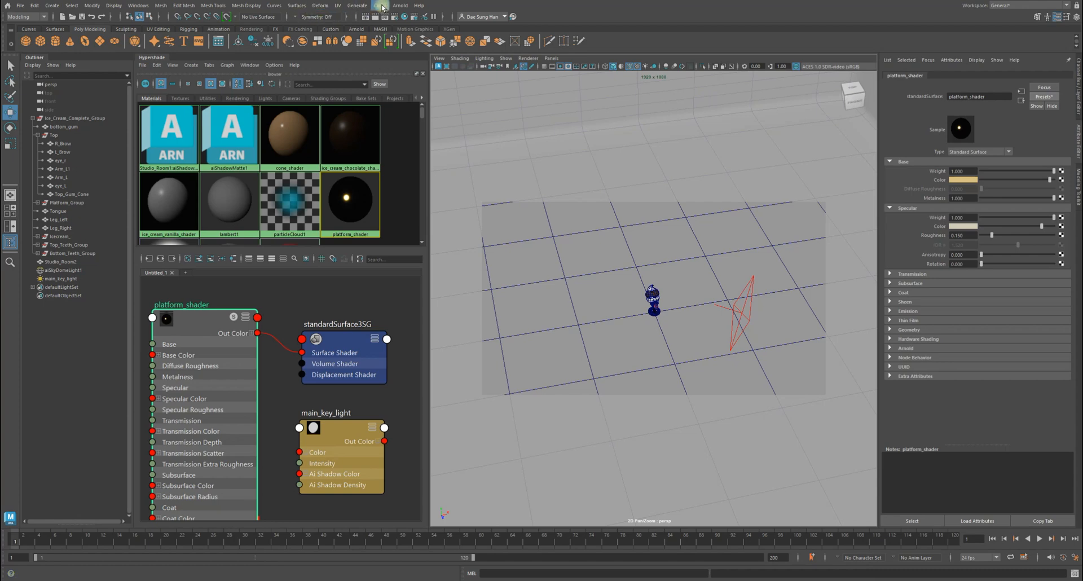
click(399, 5)
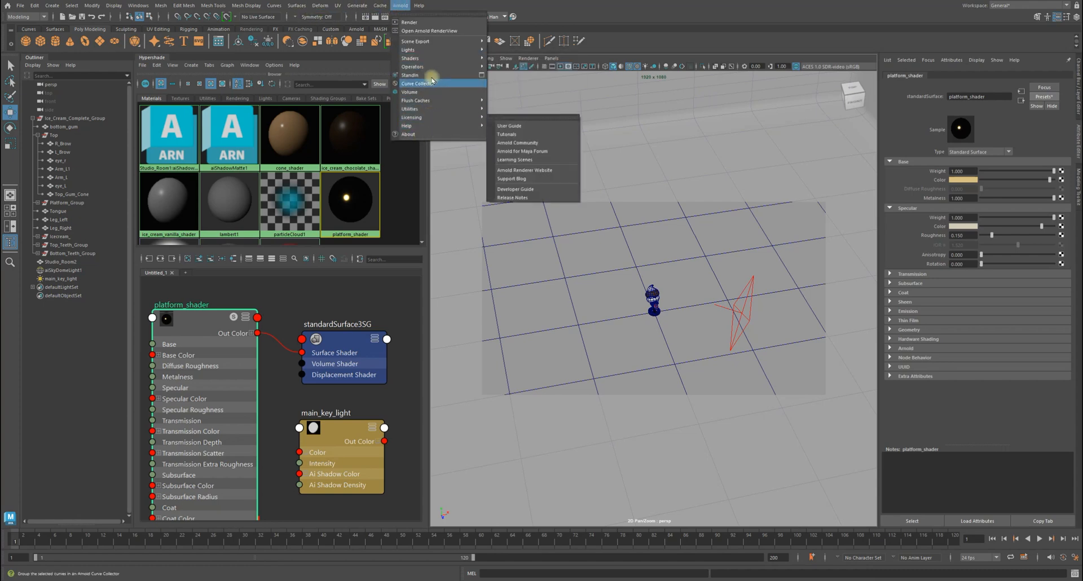
mouse_move(423, 50)
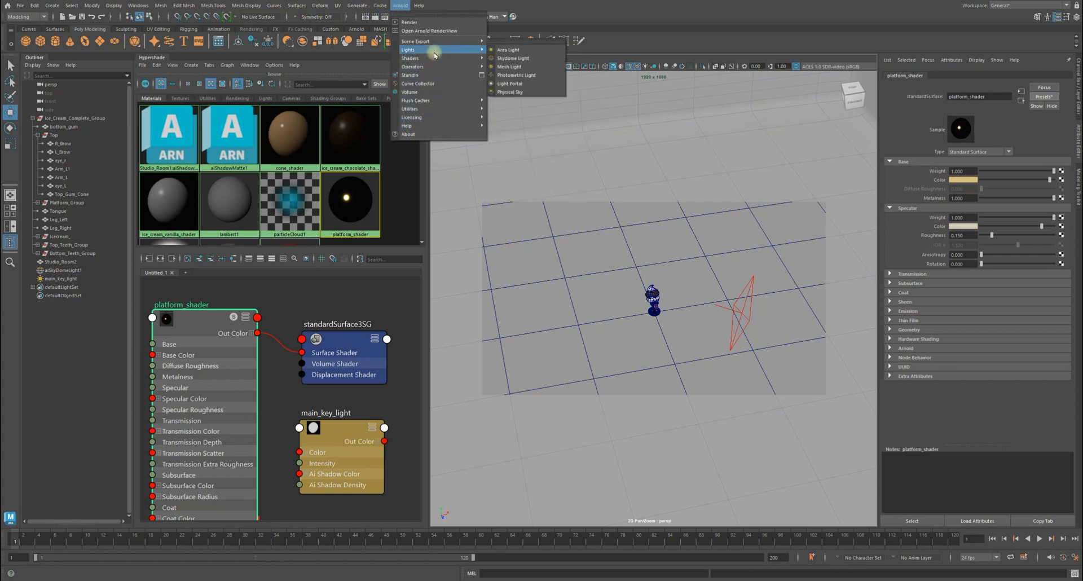
click(511, 50)
- Rotate the new area light roughly half a turn around its vertical axis
alt+drag(602, 282, 672, 313)
alt+right_drag(671, 312, 621, 302)
alt+drag(621, 302, 679, 299)
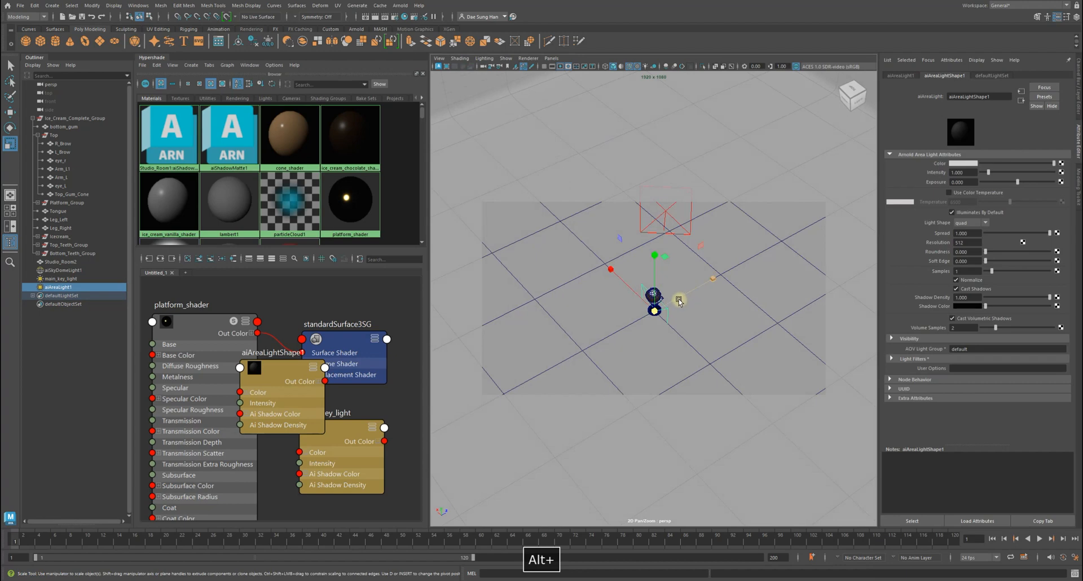
key(e)
drag(721, 345, 667, 370)
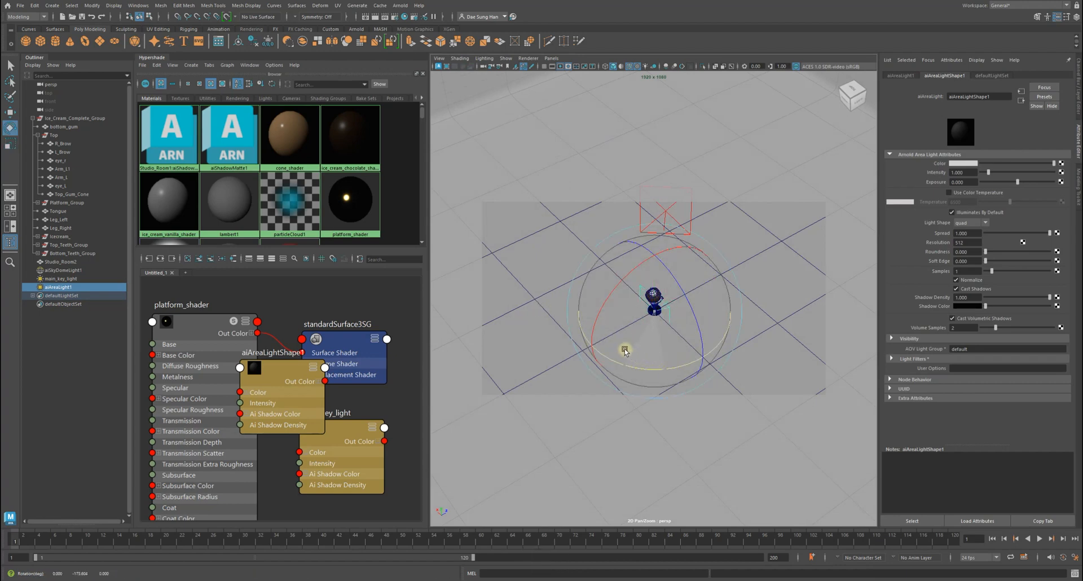
- Move the new area light back along the floor so it stands behind the ice cream character
key(w)
alt+drag(694, 310, 741, 337)
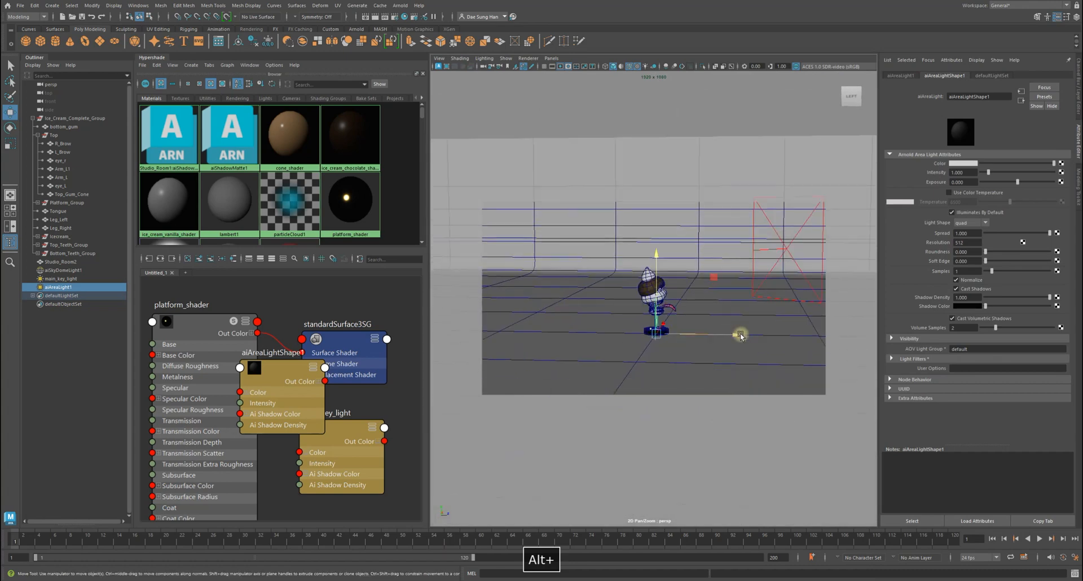
key(space)
key(space)
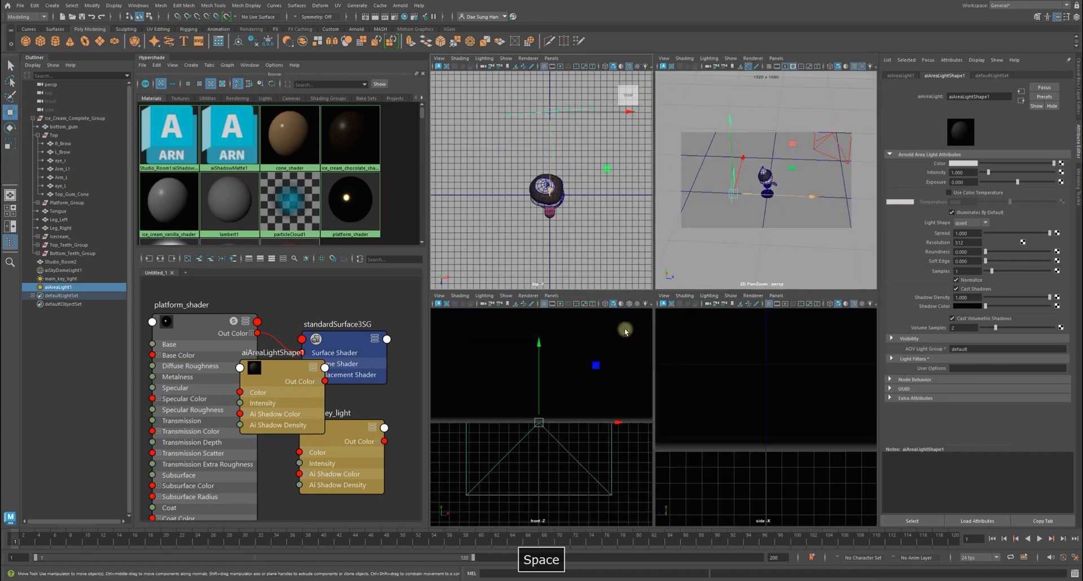
- Collapse the Hypershade to enlarge the viewport and raise the new area light to the height of the character's head
double_click(152, 58)
alt+drag(368, 299, 496, 383)
alt+drag(442, 353, 482, 249)
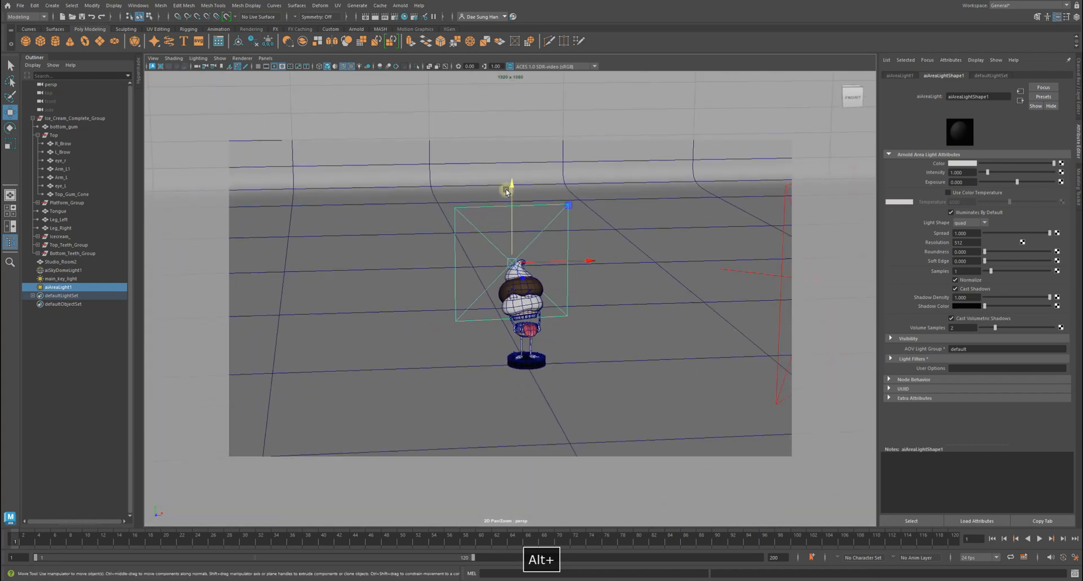
alt+drag(510, 204, 508, 282)
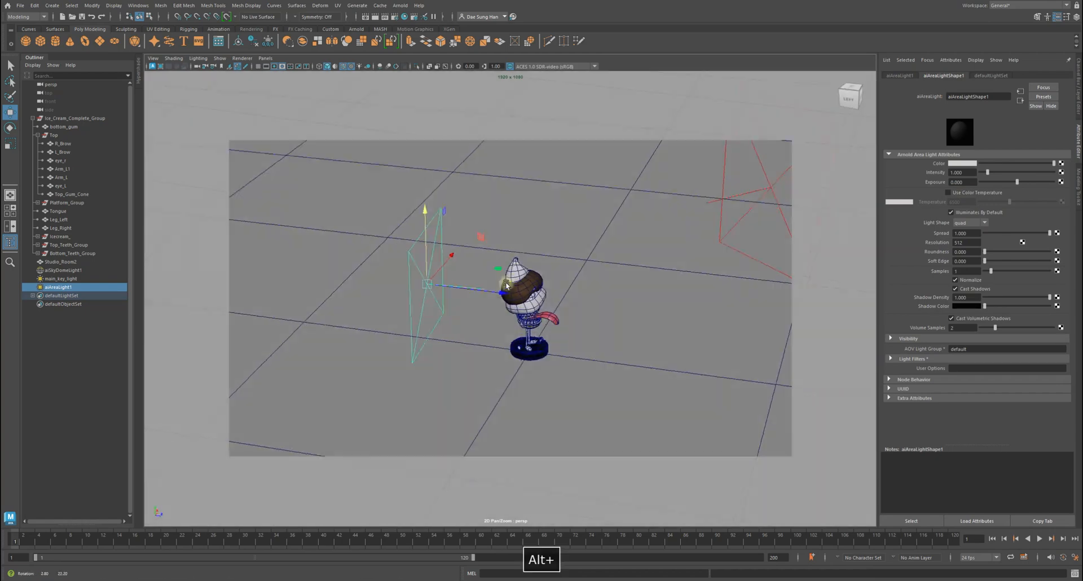
alt+drag(418, 249, 479, 234)
key(r)
mouse_move(547, 359)
alt+mouse_down()
mouse_move(563, 382)
mouse_move(573, 368)
mouse_move(541, 366)
alt+mouse_up()
alt+drag(544, 355, 529, 260)
- Switch the Move tool's axis orientation to Object for the new area light, and set it back to World
key(w)
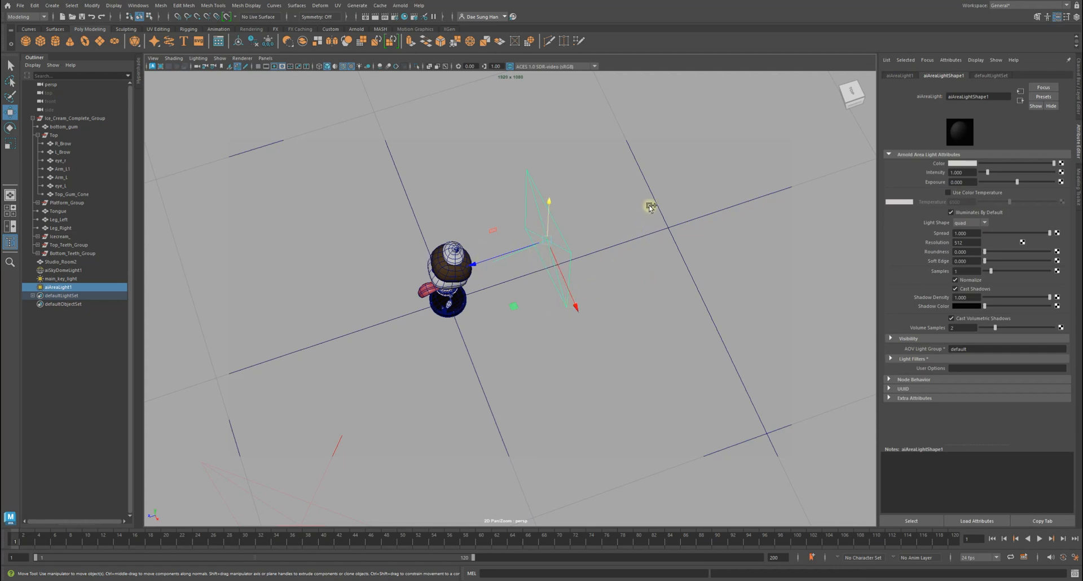
ctrl+shift+right_click(620, 194)
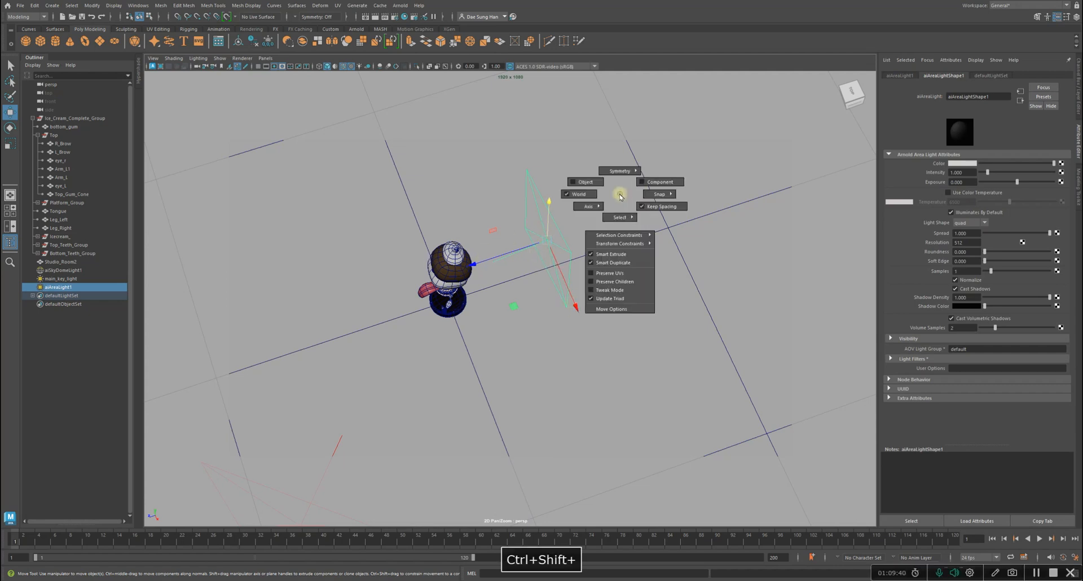
click(585, 183)
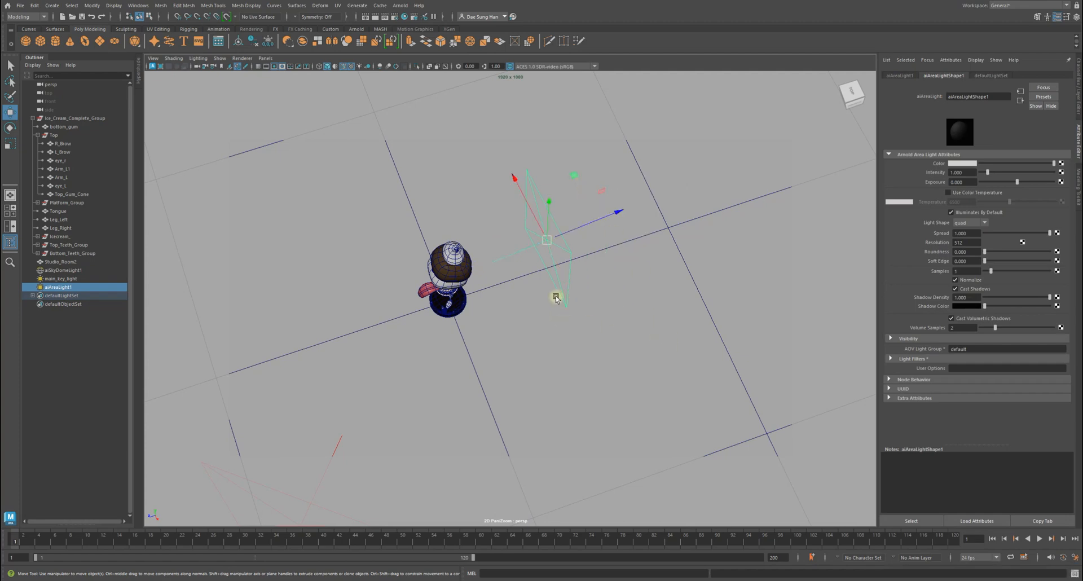
alt+drag(516, 202, 618, 239)
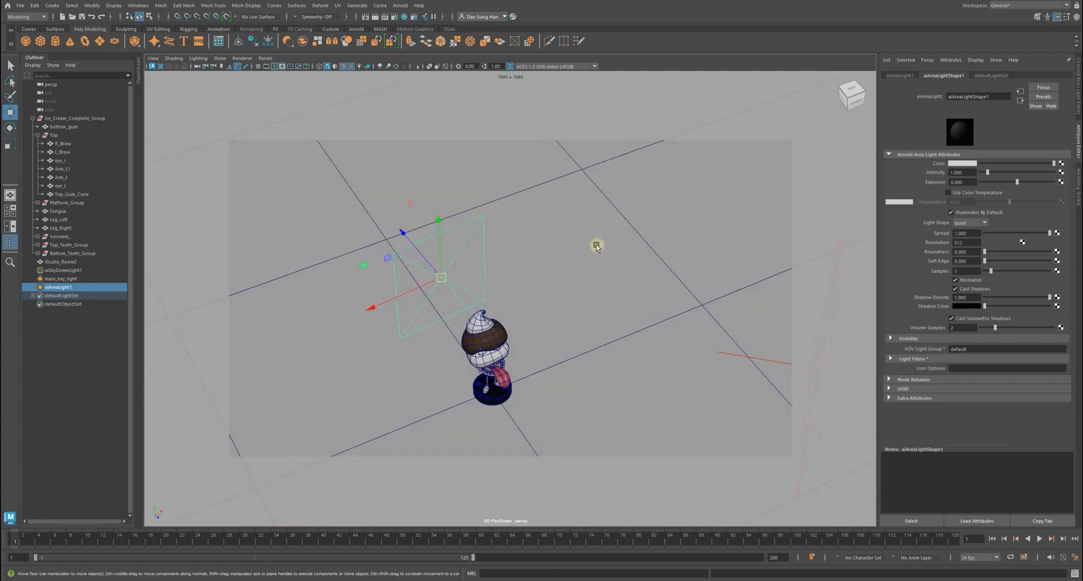
mouse_move(567, 212)
ctrl+shift+right_down()
mouse_move(540, 202)
mouse_move(548, 213)
ctrl+shift+right_up()
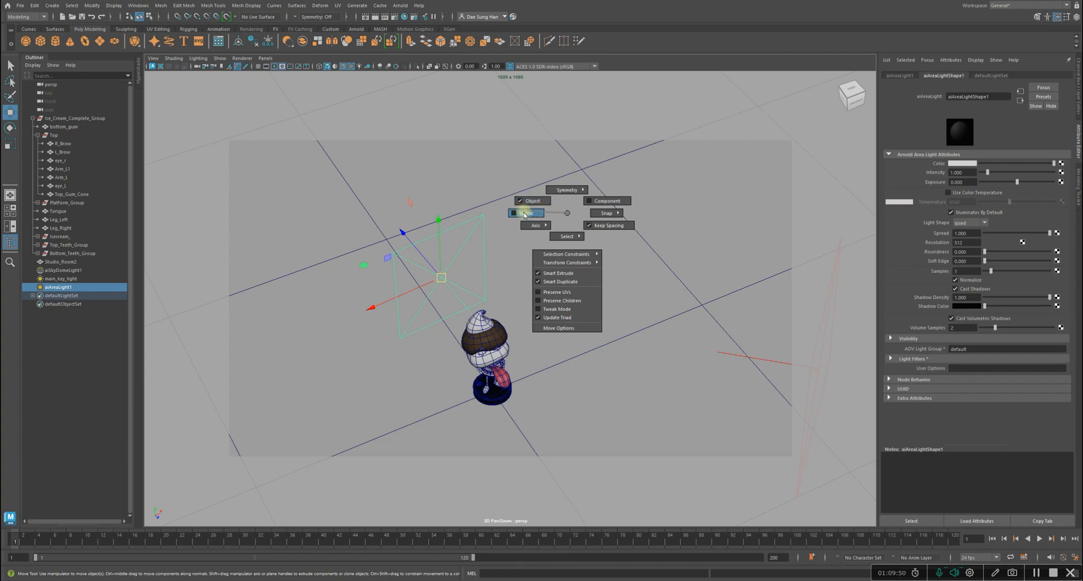
- Set the axis orientation of the Move and Rotate tools to Object for the area light behind the character
ctrl+shift+right_drag(522, 217, 544, 201)
alt+drag(497, 290, 479, 252)
alt+drag(462, 313, 511, 304)
key(e)
key(w)
key(e)
alt+drag(577, 329, 483, 317)
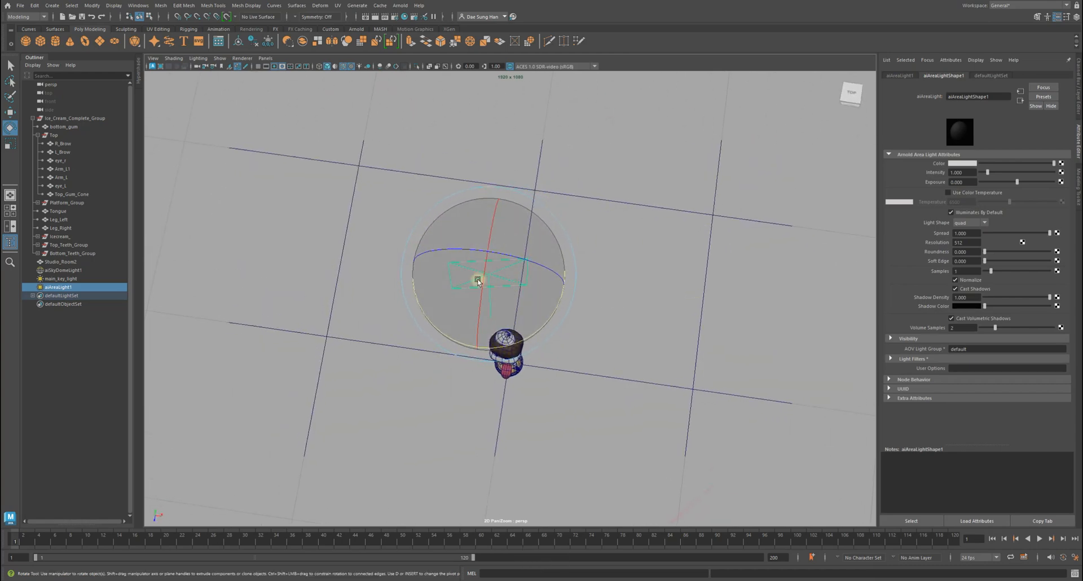
alt+drag(610, 273, 632, 266)
ctrl+shift+right_click(635, 201)
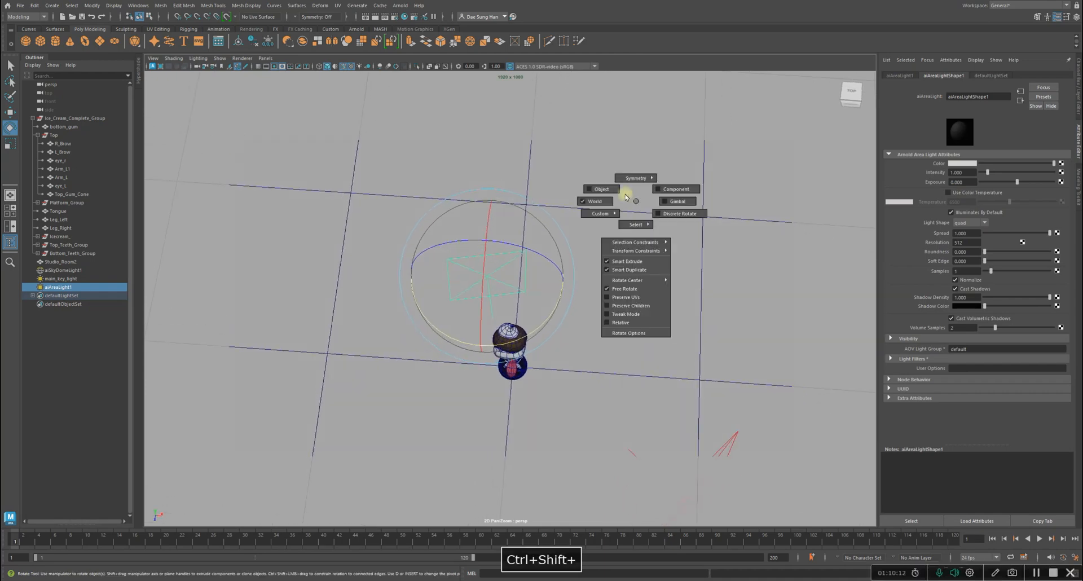
click(600, 189)
- Undo the accidental selection of the studio room and slide the area light along its own axis behind the ice cream character
alt+drag(583, 364, 499, 299)
key(w)
key(z)
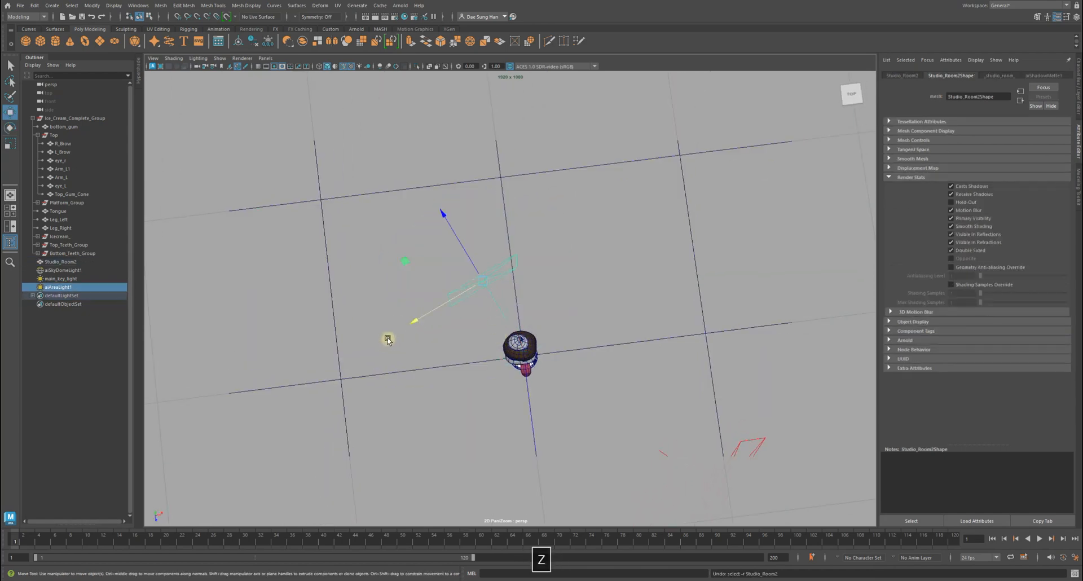
drag(416, 319, 556, 299)
drag(388, 293, 545, 316)
- Resize the area light behind the character to a scale of about 6.8, 7.8, 7.3 and adjust its height
key(e)
key(r)
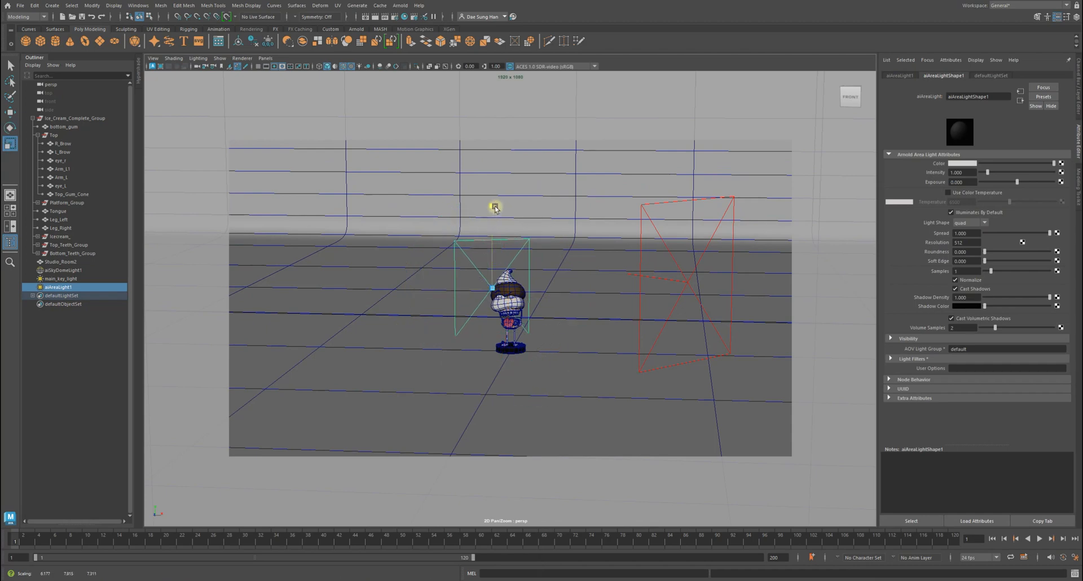
key(w)
drag(495, 215, 513, 367)
- Clear the selection and create a new perspective camera to look at the scene through
alt+right_drag(691, 391, 418, 372)
alt+drag(418, 373, 341, 356)
alt+right_drag(615, 362, 452, 370)
alt+drag(619, 336, 626, 339)
alt+right_drag(626, 339, 509, 318)
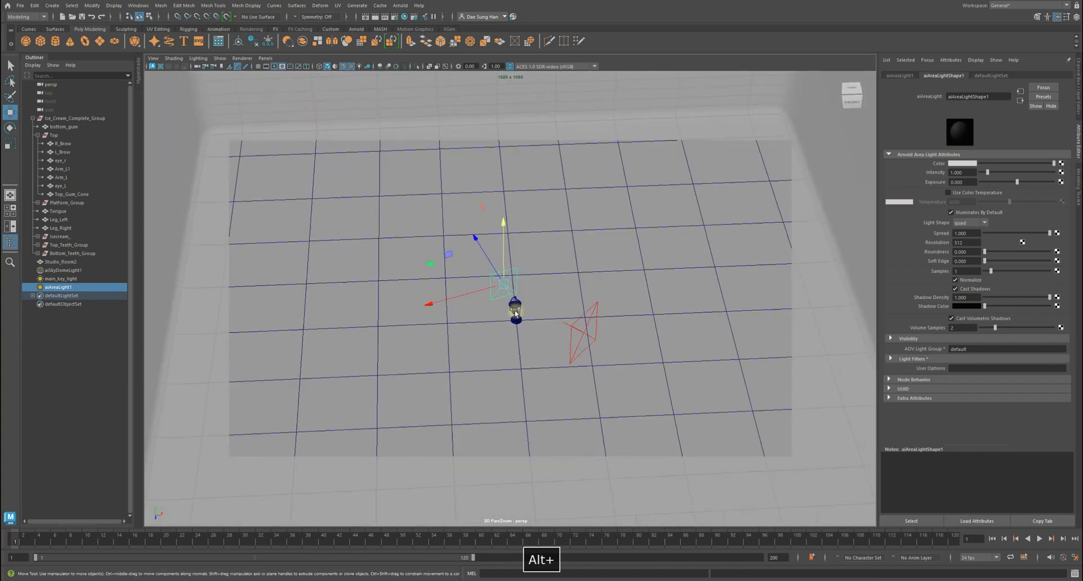
click(187, 160)
alt+drag(736, 221, 772, 210)
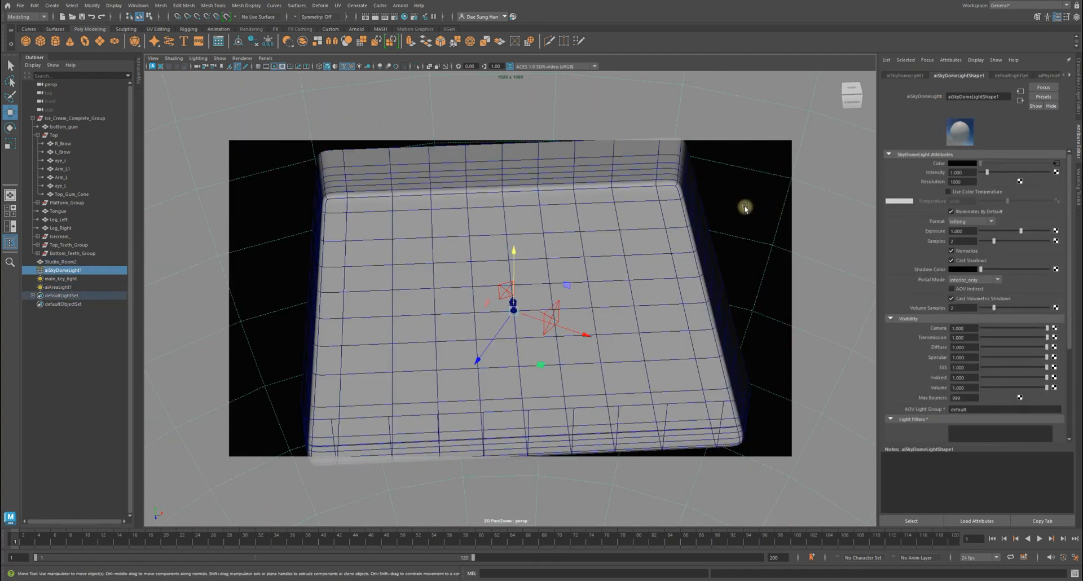
click(42, 319)
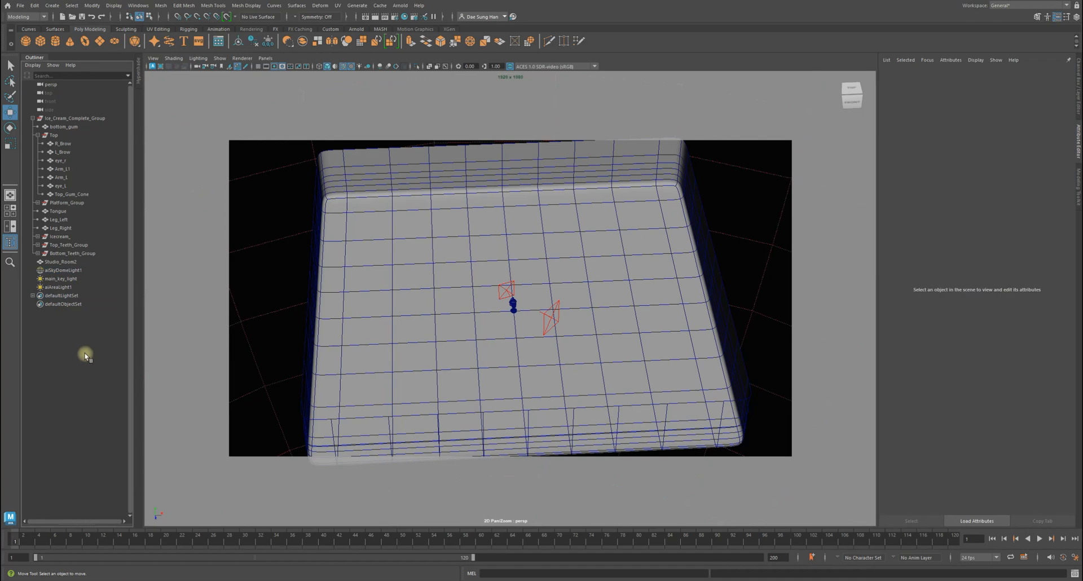
click(266, 58)
mouse_move(273, 67)
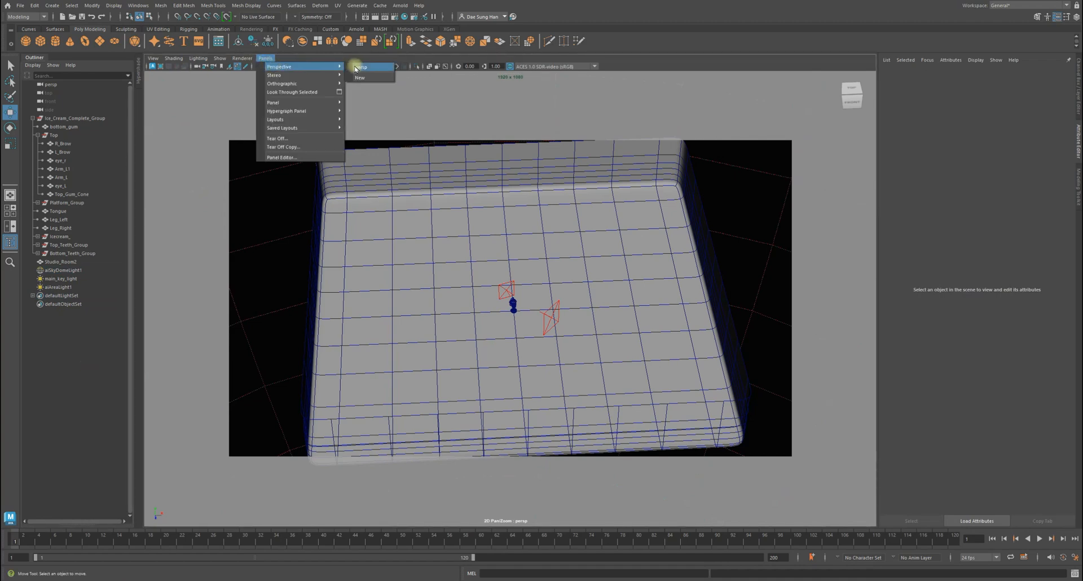
click(364, 78)
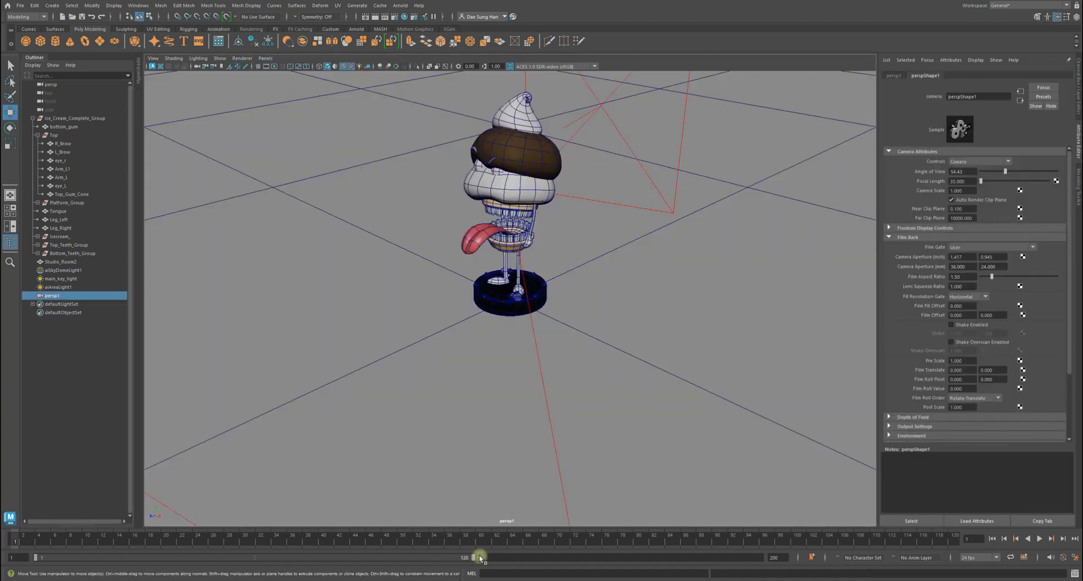
- Examine the persp and new camera attributes and the viewport's display filters from the new camera's view
alt+drag(504, 519, 552, 345)
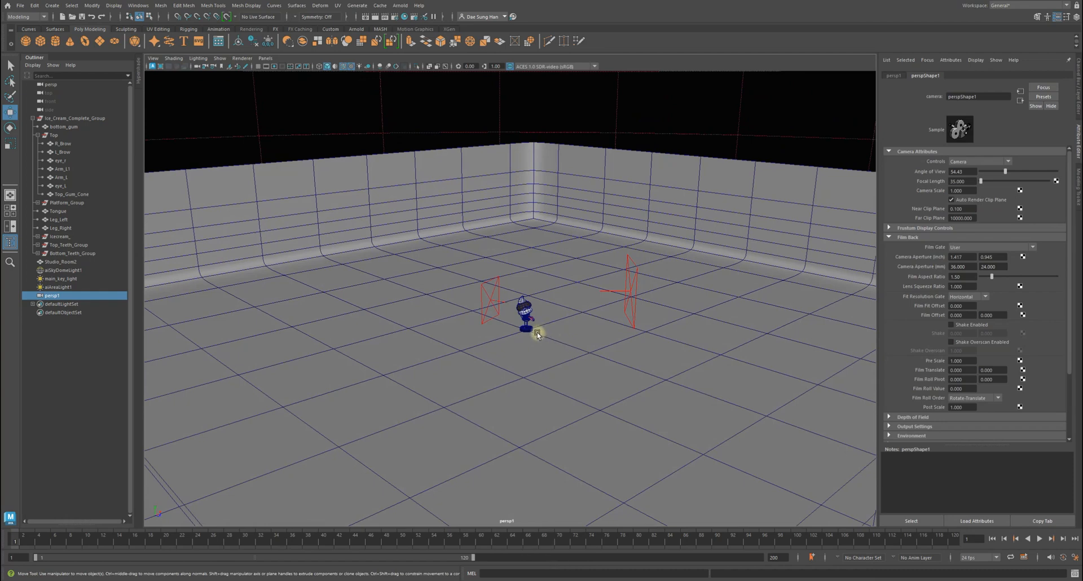
click(52, 84)
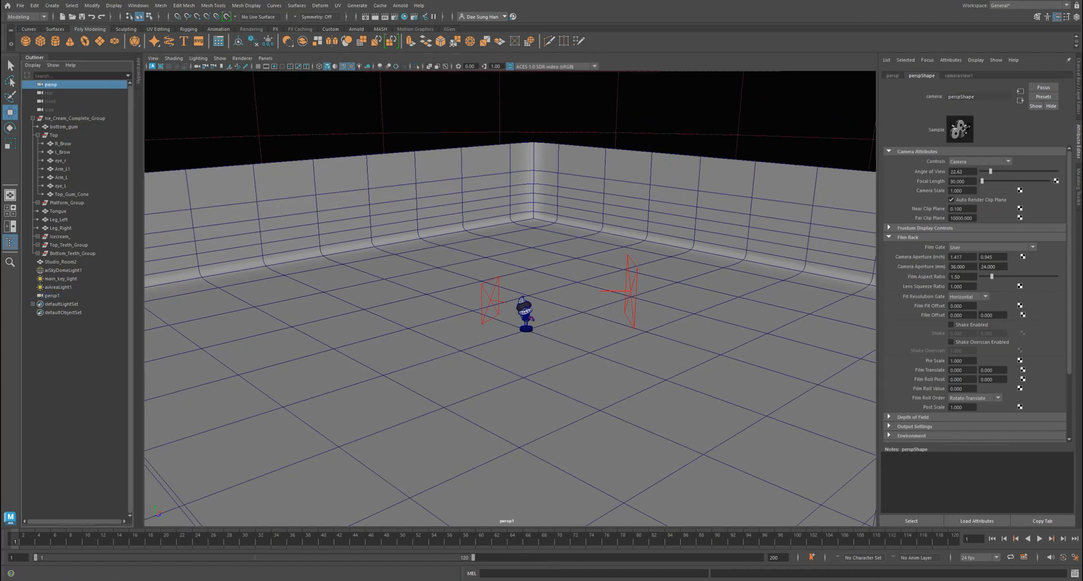
drag(1082, 168, 746, 131)
drag(353, 99, 509, 104)
click(219, 58)
mouse_move(244, 84)
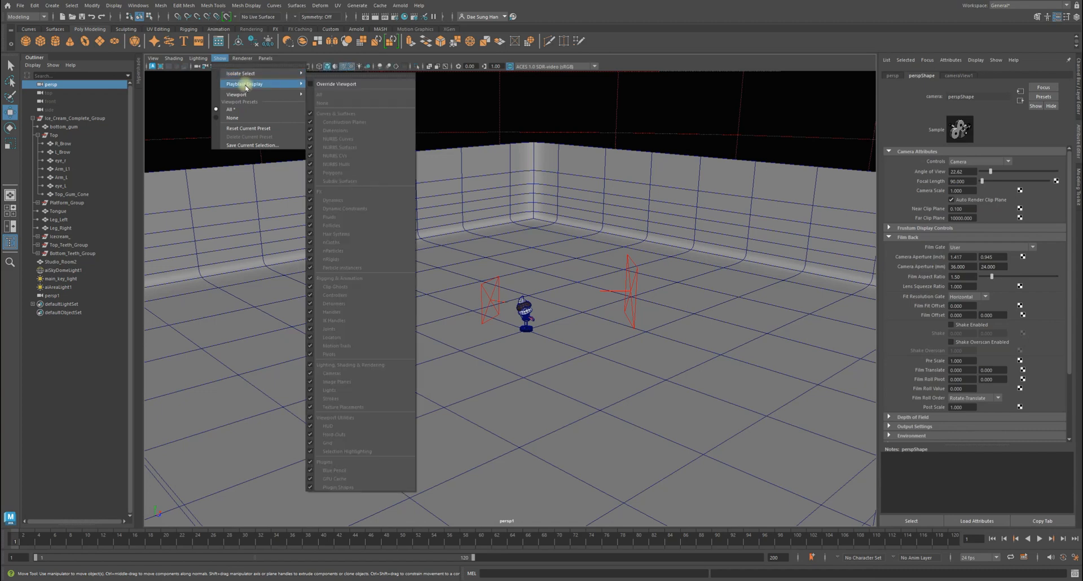
click(241, 355)
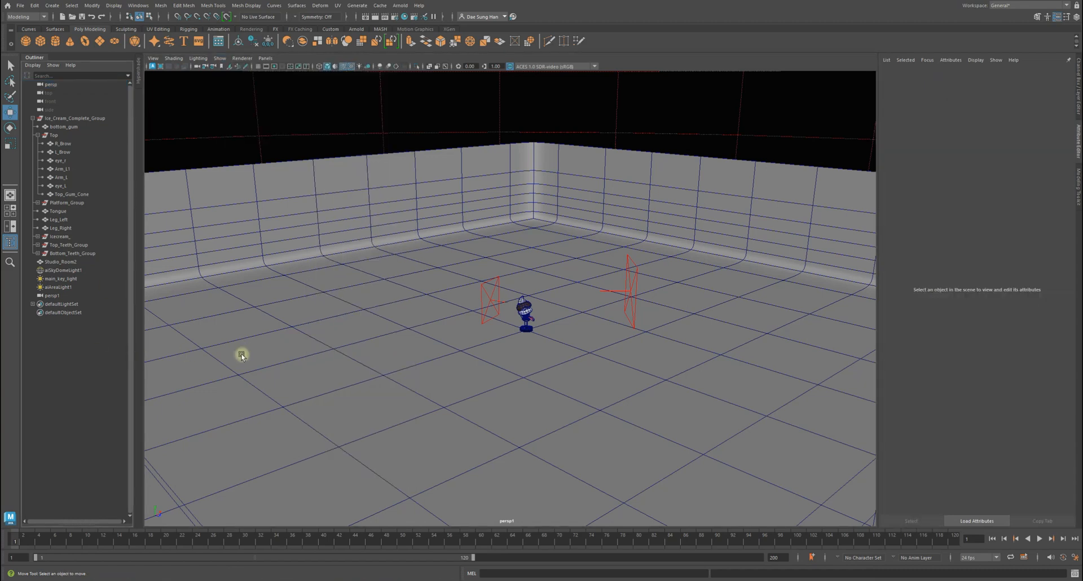
alt+drag(241, 355, 331, 364)
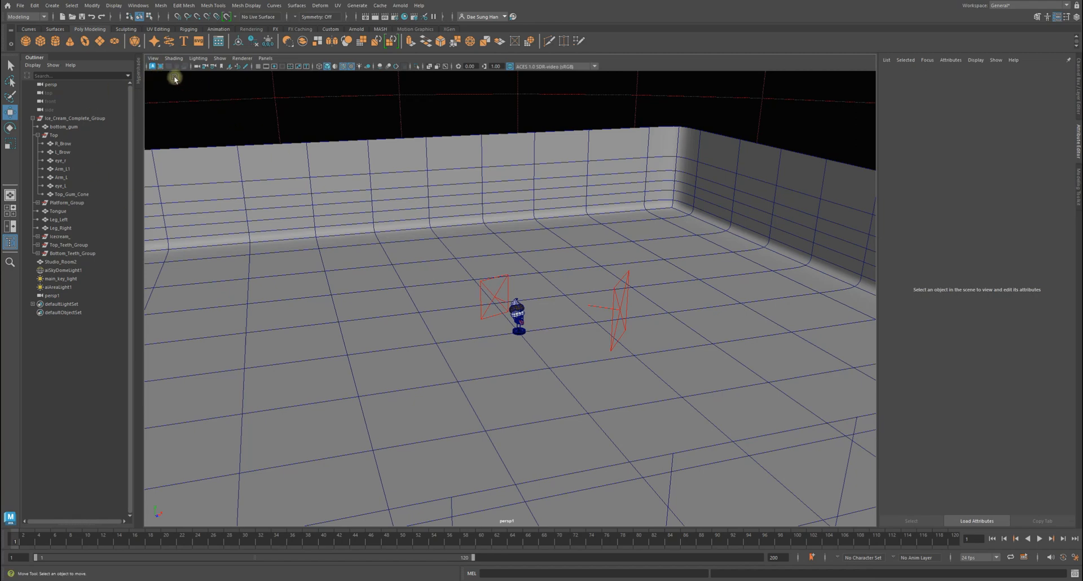
click(198, 68)
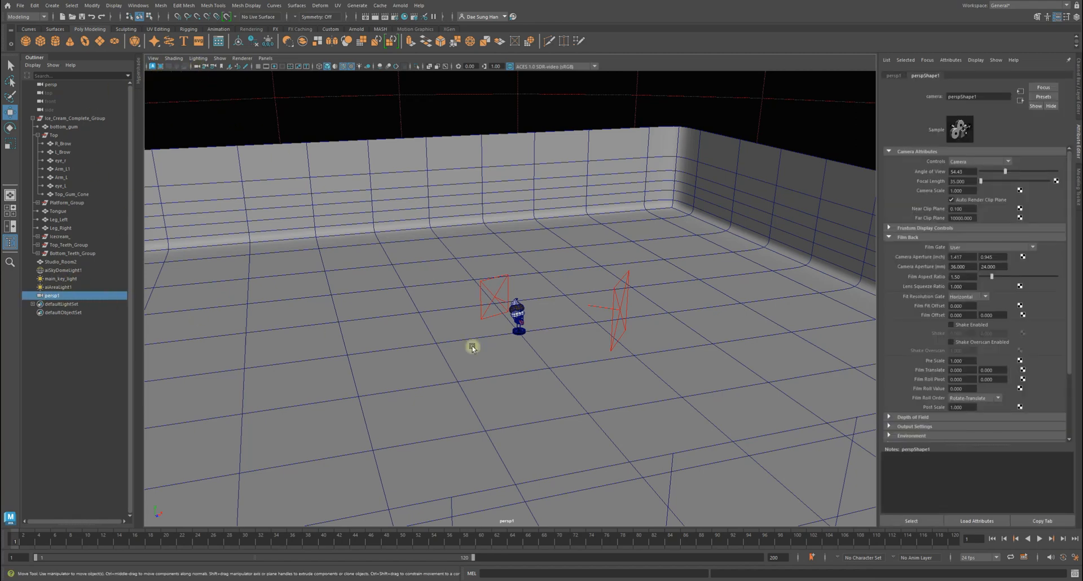
click(220, 58)
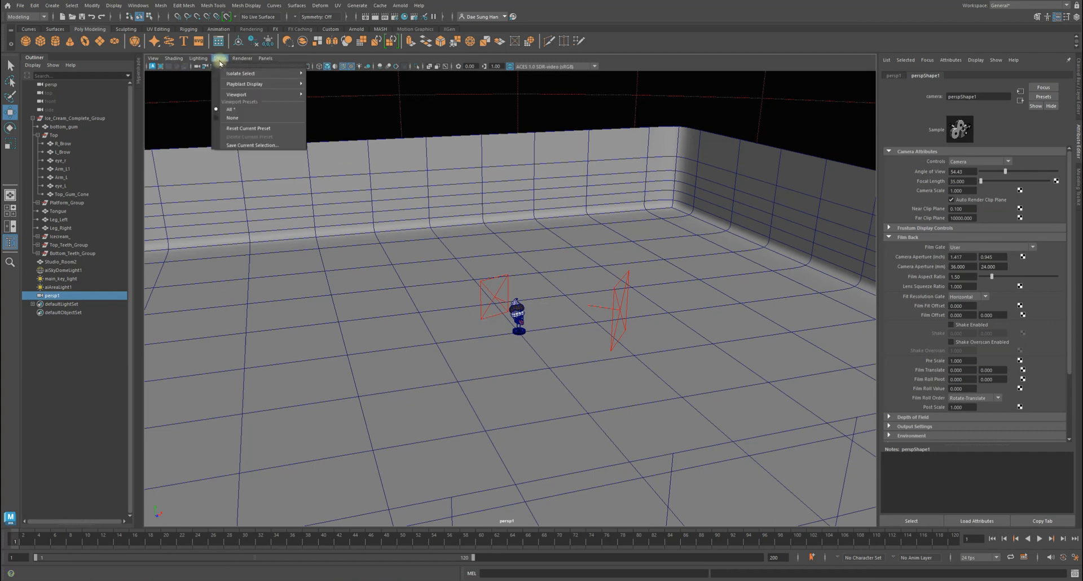
mouse_move(236, 84)
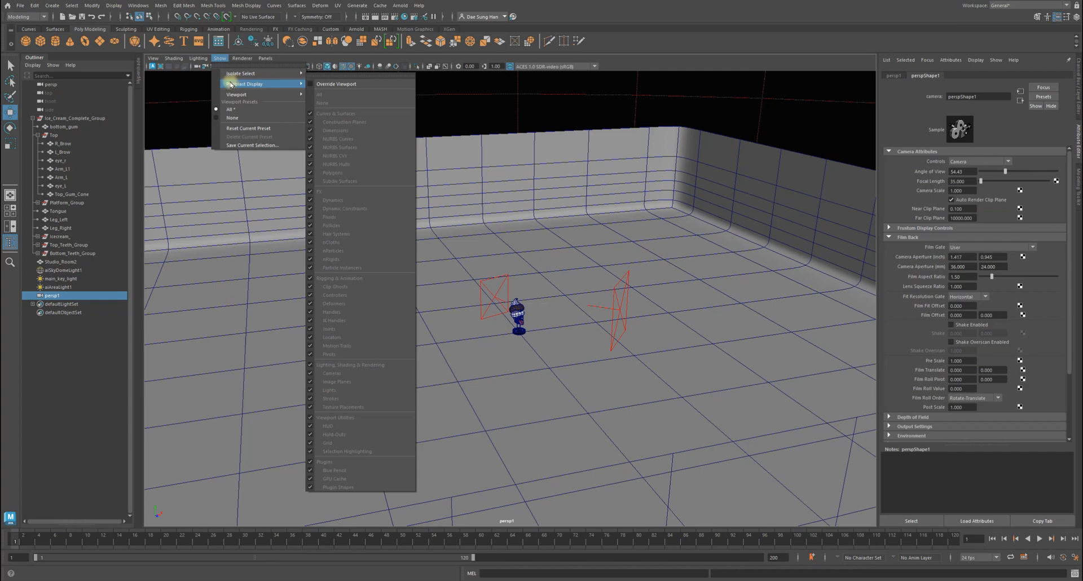
- Display the scene in wireframe, select the original persp camera and show its transform values in the Channel Box
alt+drag(547, 283, 694, 361)
key(4)
alt+right_drag(694, 362, 519, 377)
alt+drag(520, 378, 452, 367)
alt+right_drag(452, 367, 603, 416)
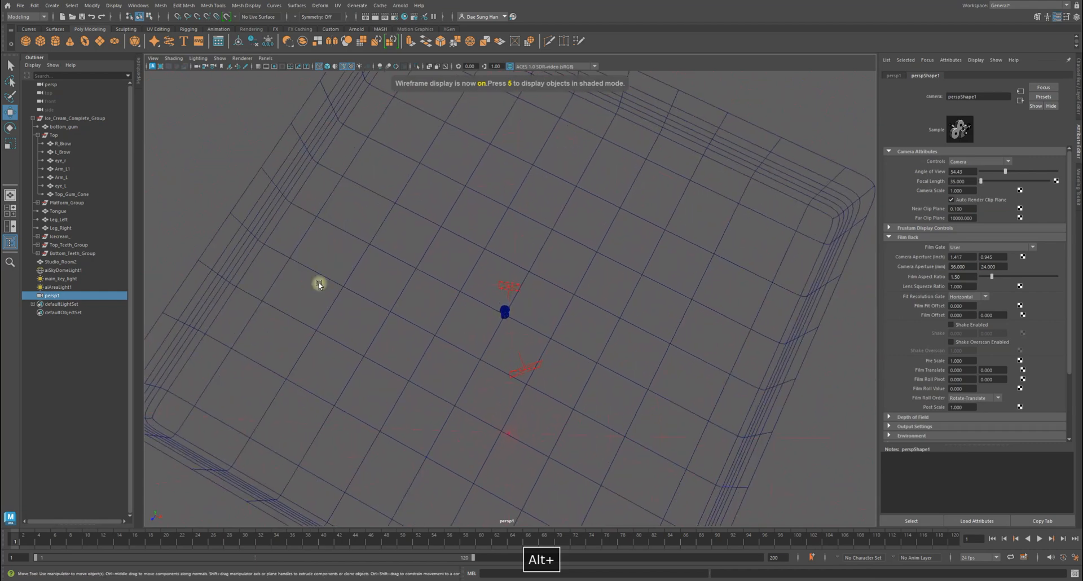
click(69, 85)
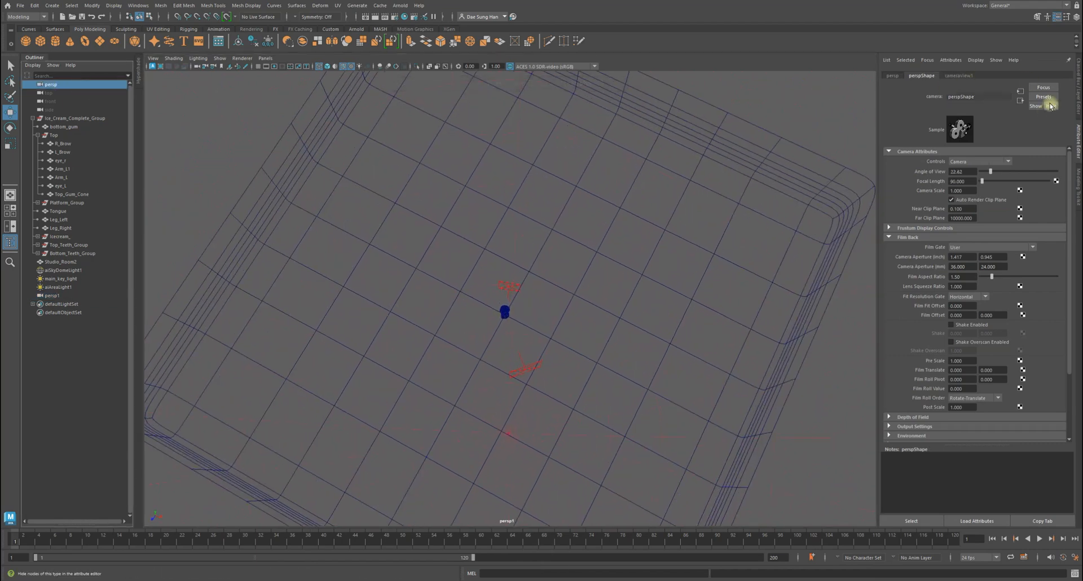
click(1077, 70)
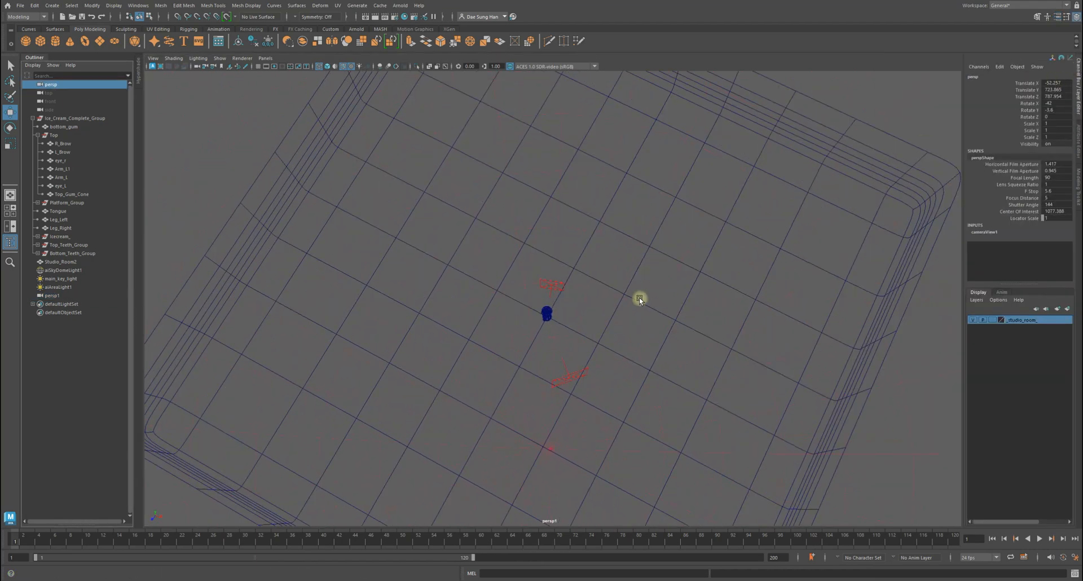
- Examine where the persp camera sits relative to the studio room and the sky dome
alt+drag(611, 298, 674, 282)
alt+right_drag(675, 282, 406, 282)
key(w)
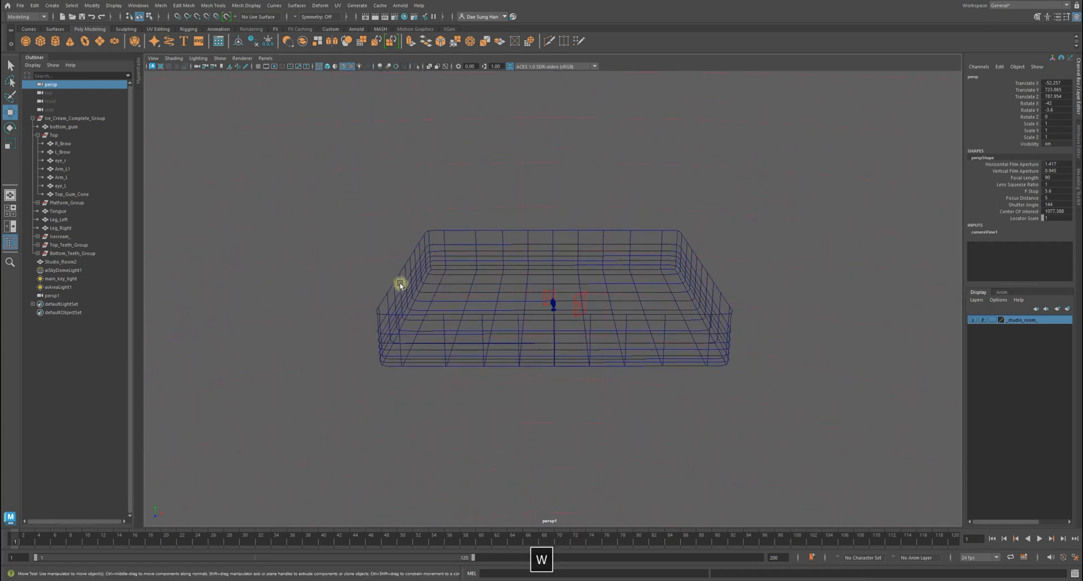
alt+drag(505, 305, 644, 274)
alt+right_drag(645, 274, 451, 277)
alt+right_drag(805, 288, 649, 271)
alt+drag(670, 202, 668, 213)
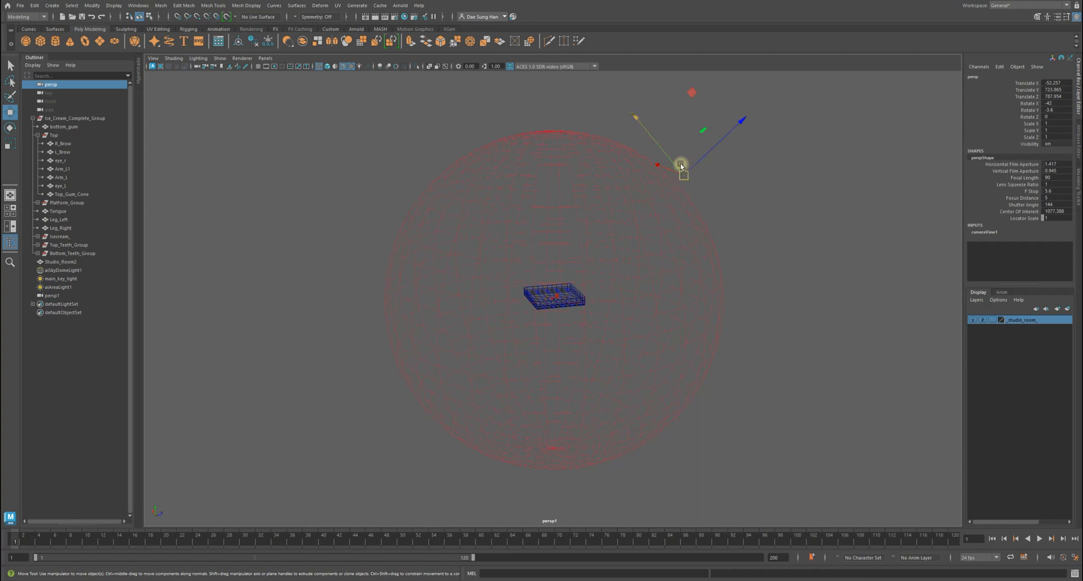
click(84, 87)
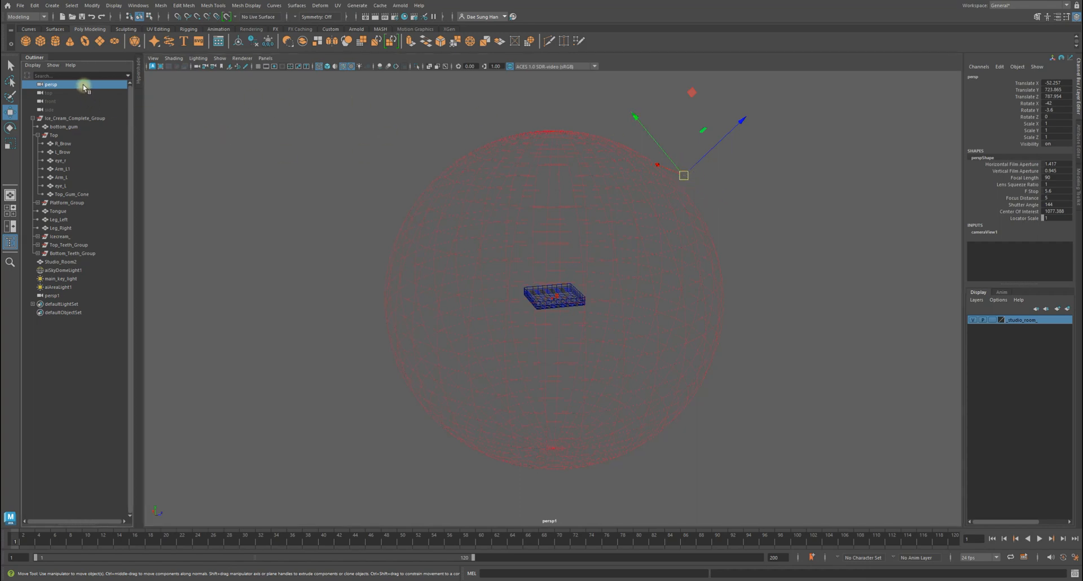
alt+right_drag(496, 198, 585, 237)
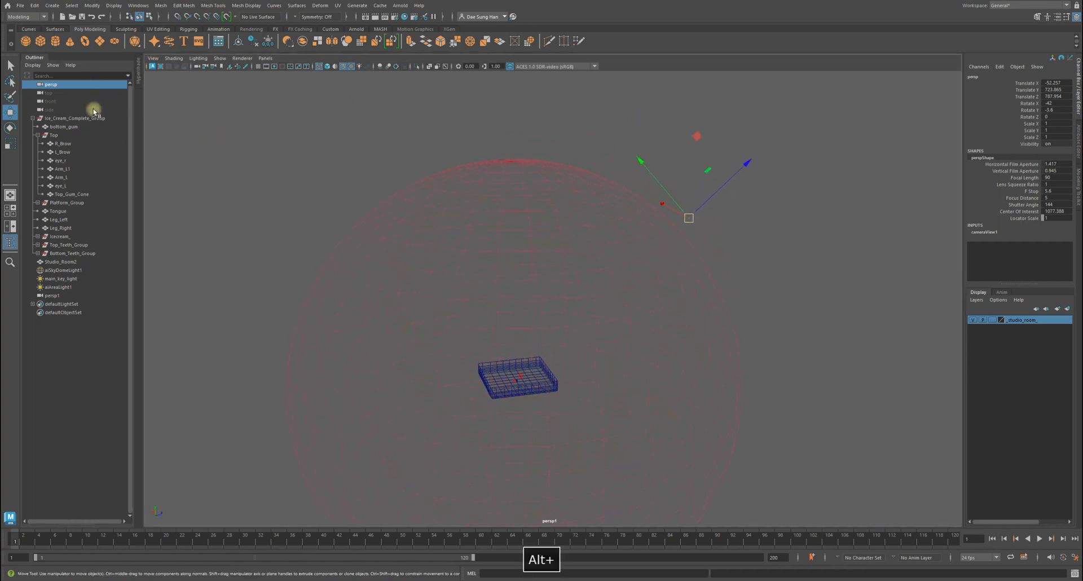
- Clear the camera selection and switch the viewport back to the original persp camera
click(197, 58)
mouse_move(148, 58)
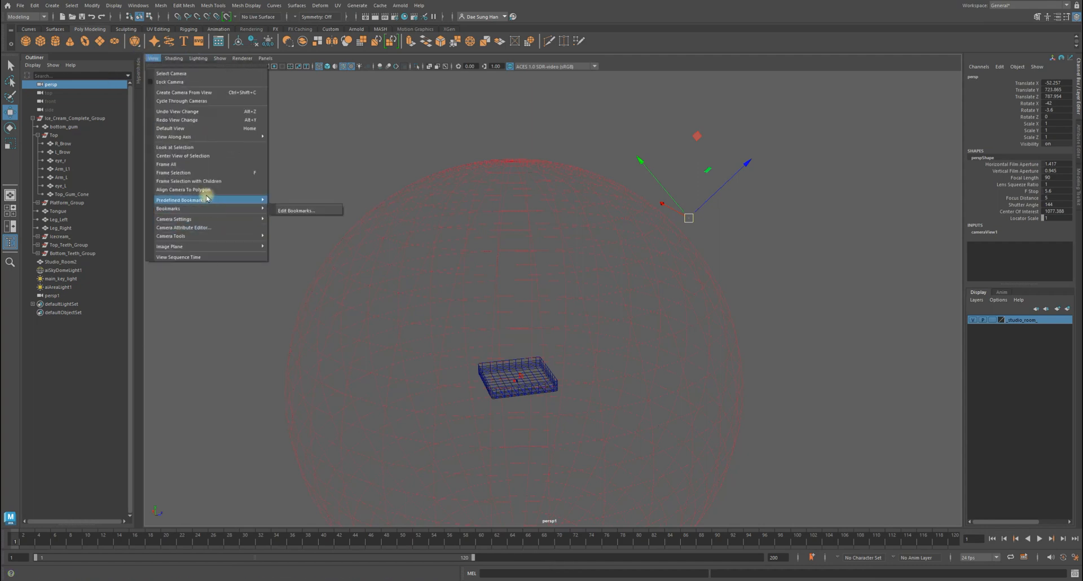
click(324, 126)
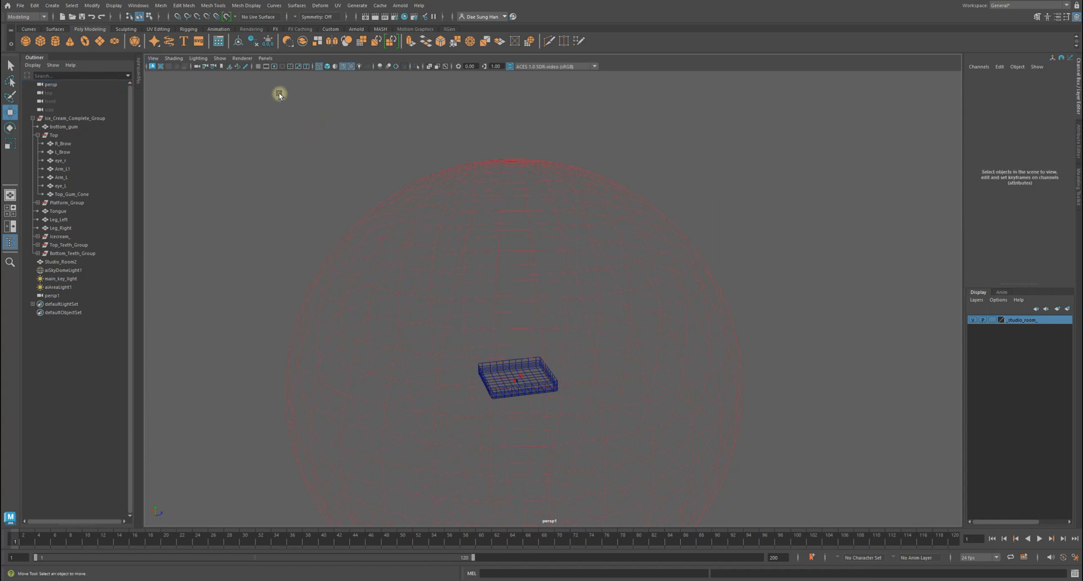
click(266, 59)
mouse_move(299, 67)
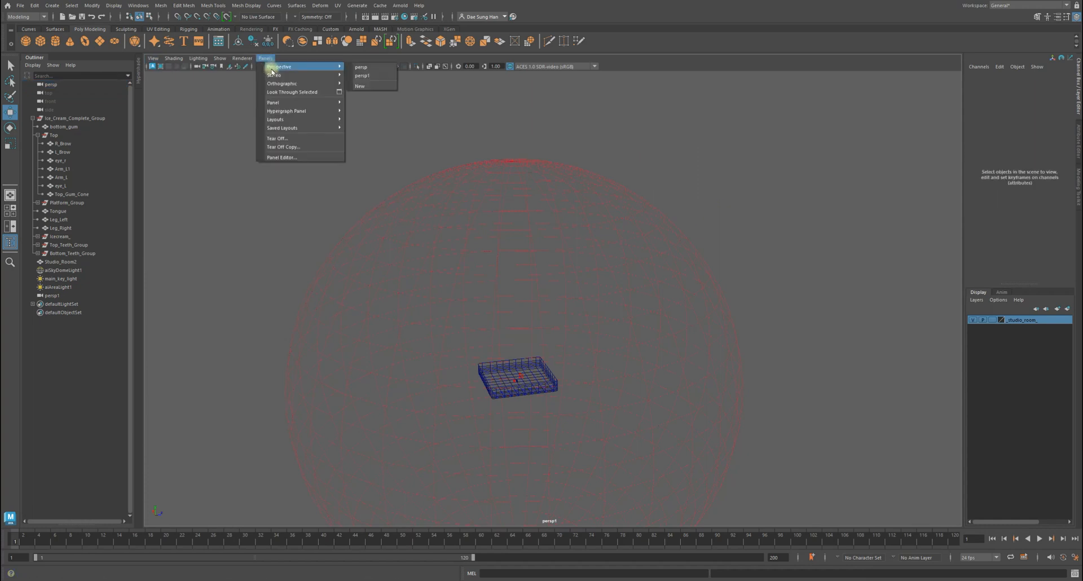
click(364, 67)
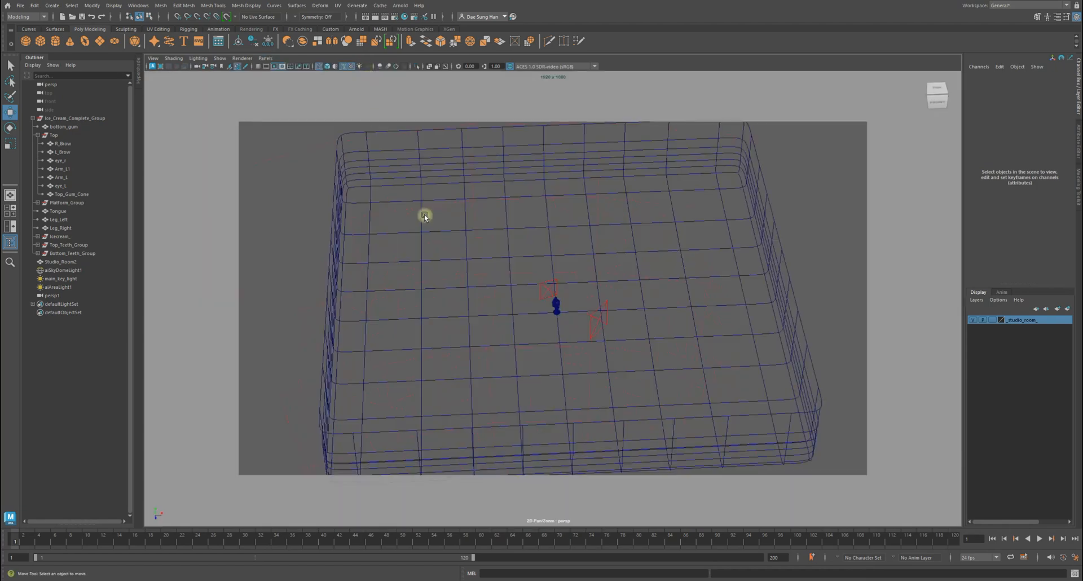
- Restore the persp camera to the cameraView1 bookmark and display the scene shaded
alt+drag(516, 284, 532, 254)
alt+right_drag(532, 255, 866, 335)
alt+drag(638, 234, 603, 206)
alt+middle_drag(604, 206, 578, 276)
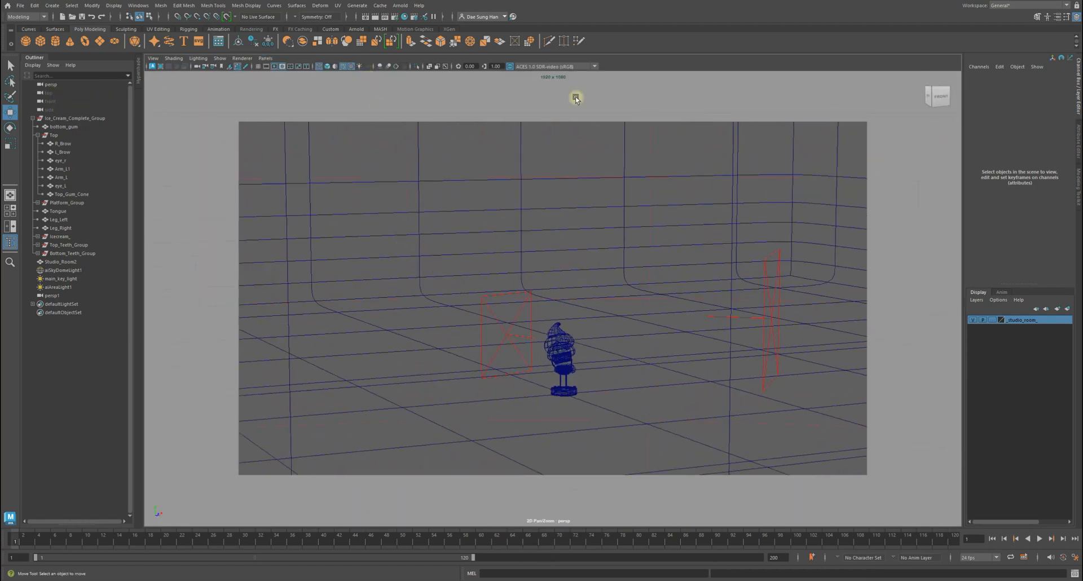
click(55, 84)
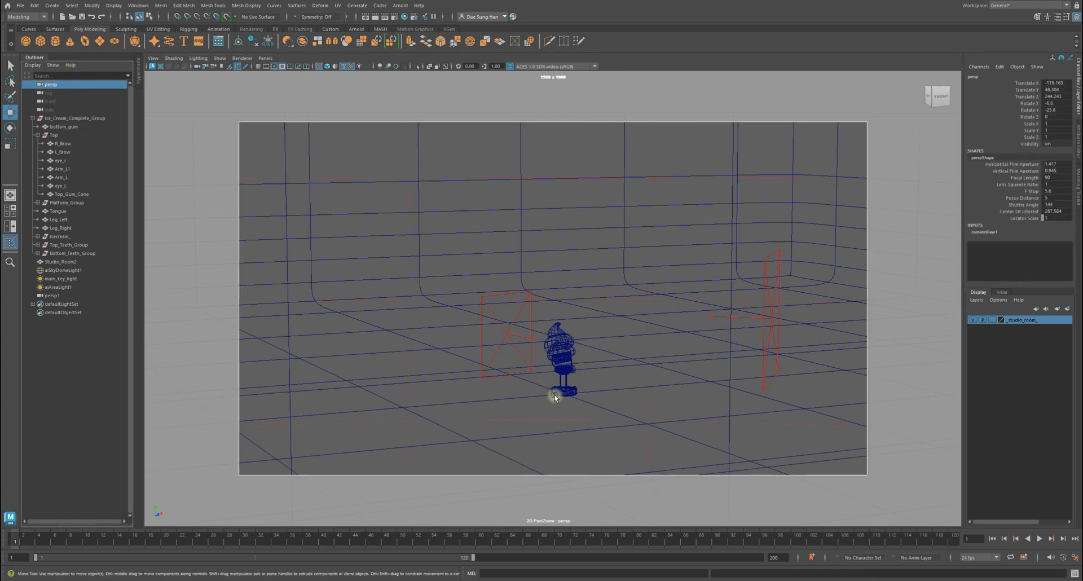
click(153, 59)
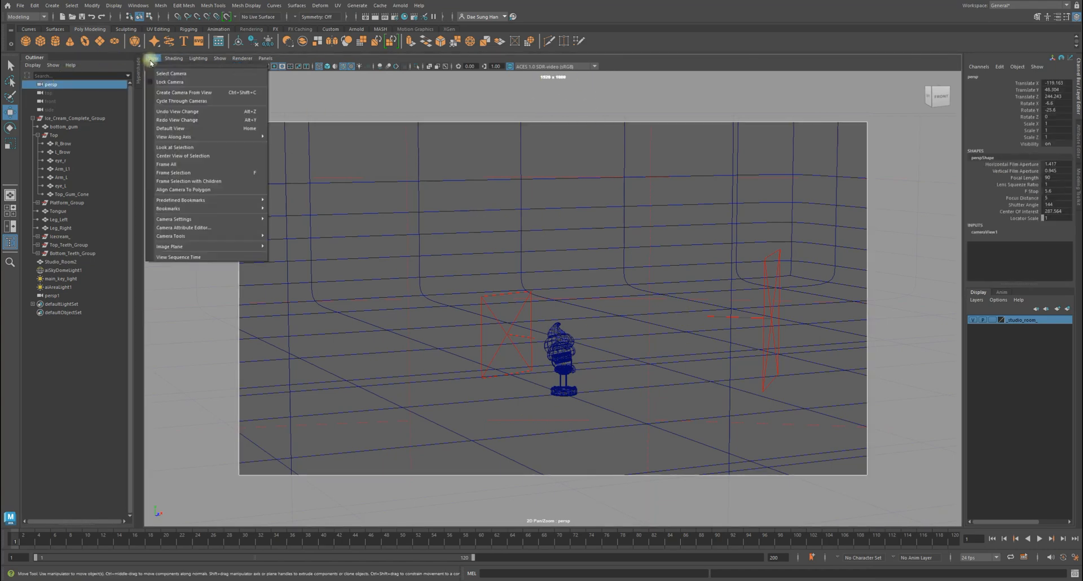
mouse_move(206, 209)
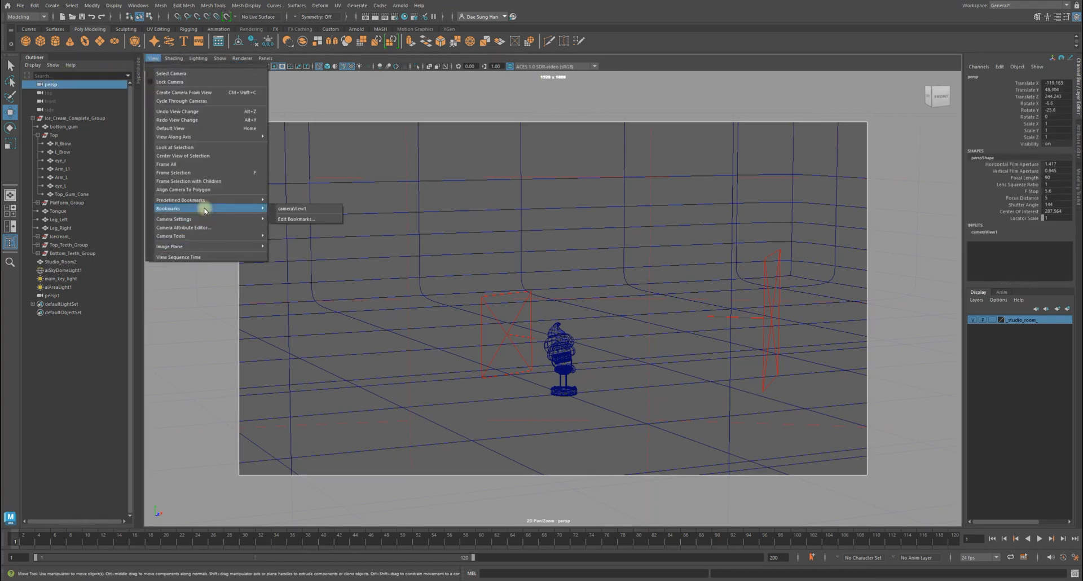
click(301, 208)
key(5)
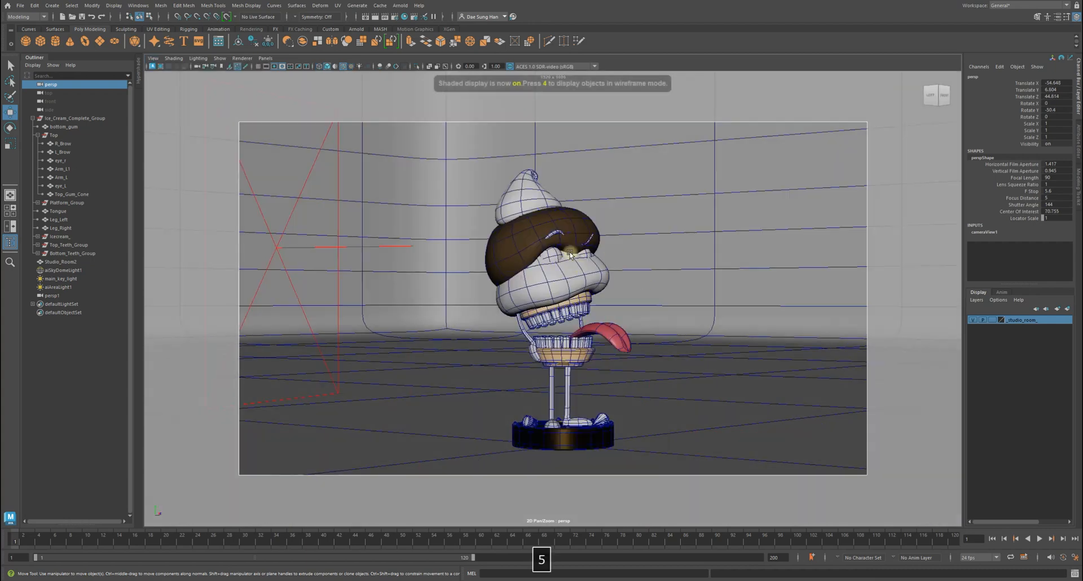
- Clear the camera selection and look through the persp1 camera from a raised viewpoint above the character and both area lights
click(60, 400)
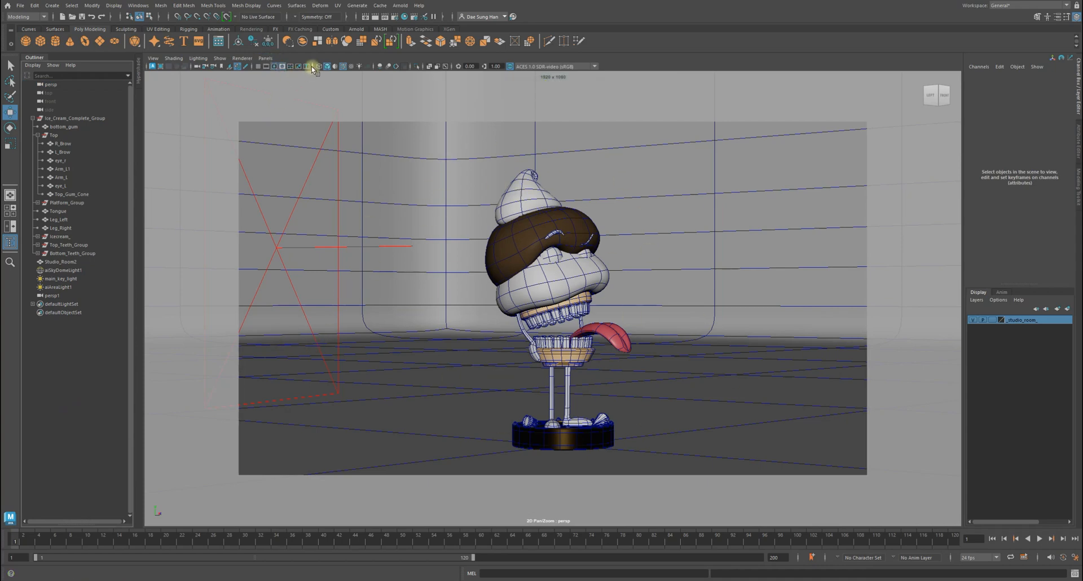
click(265, 58)
mouse_move(304, 67)
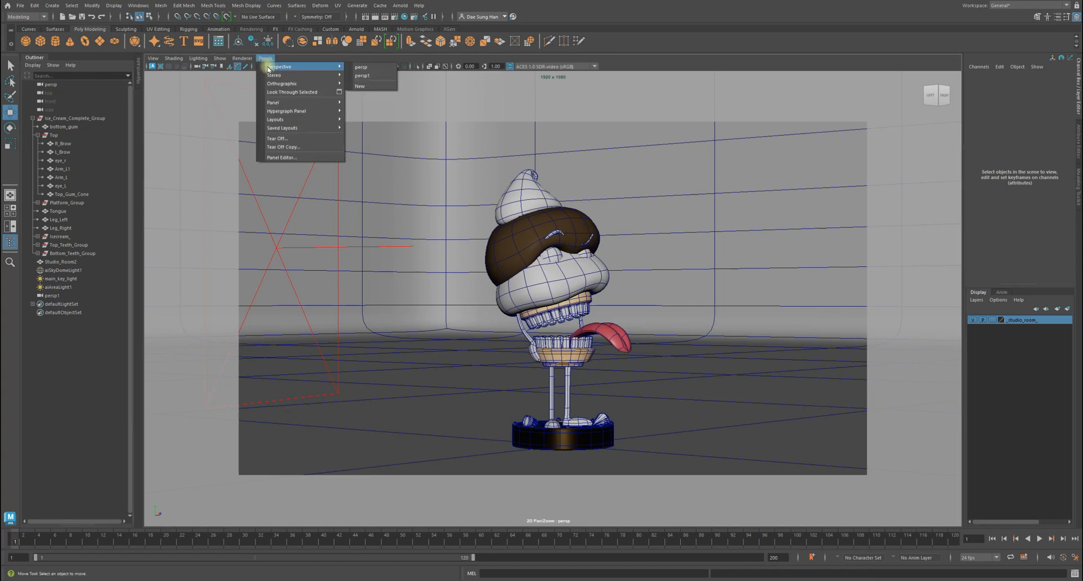
click(369, 76)
alt+right_drag(459, 350, 599, 450)
alt+drag(599, 449, 370, 418)
alt+middle_drag(370, 418, 469, 299)
alt+drag(468, 299, 512, 366)
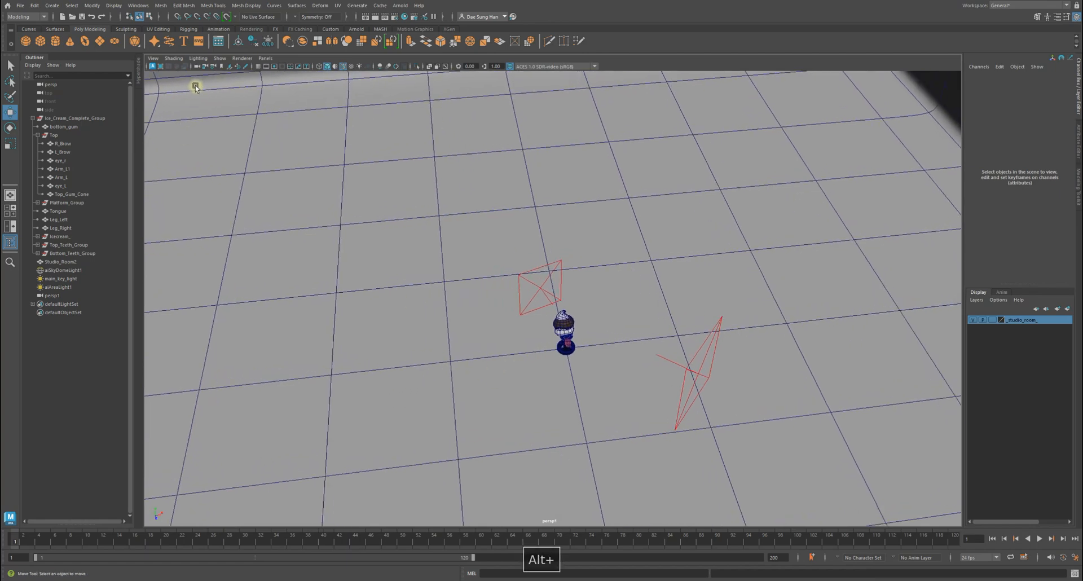
- Check the viewport's object display filters to see whether cameras are shown
click(221, 59)
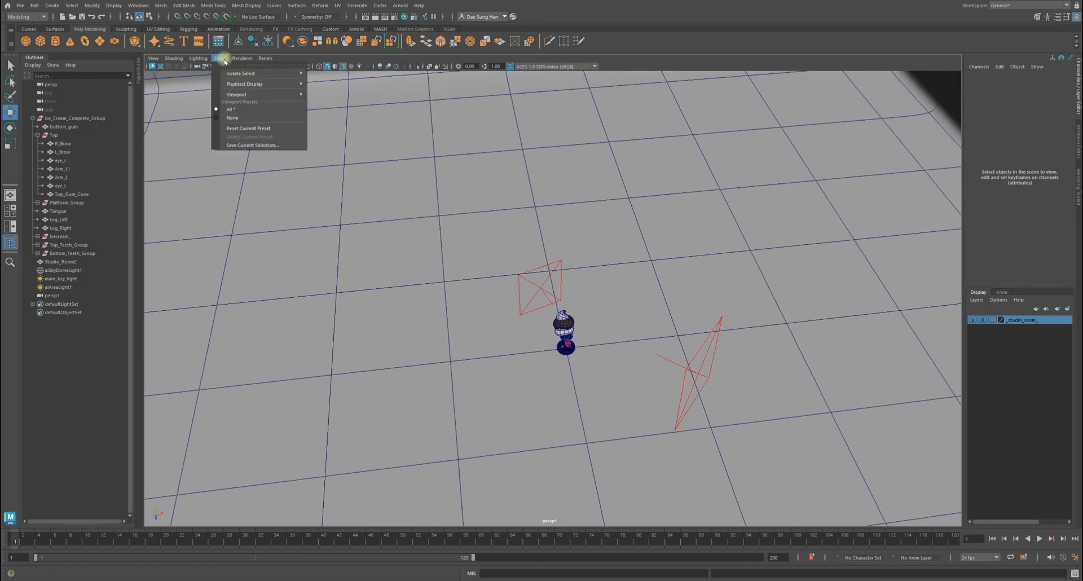
mouse_move(239, 85)
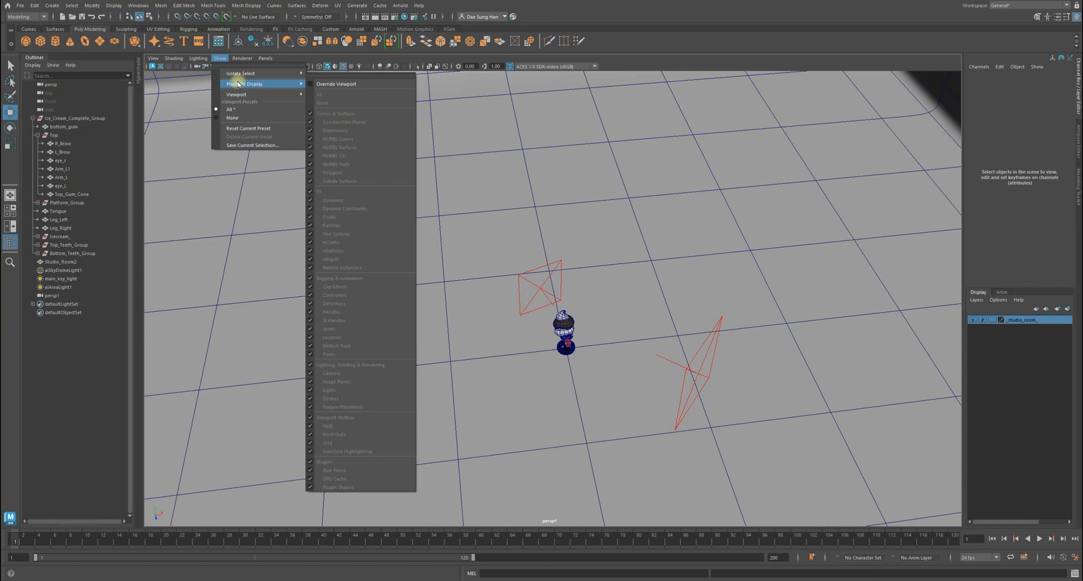
click(198, 66)
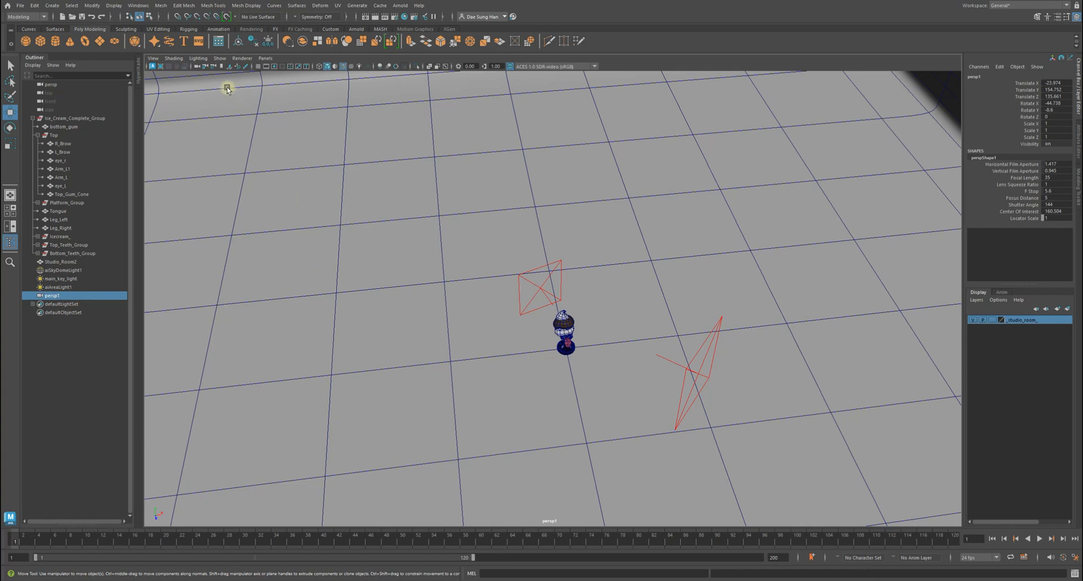
click(219, 58)
mouse_move(240, 95)
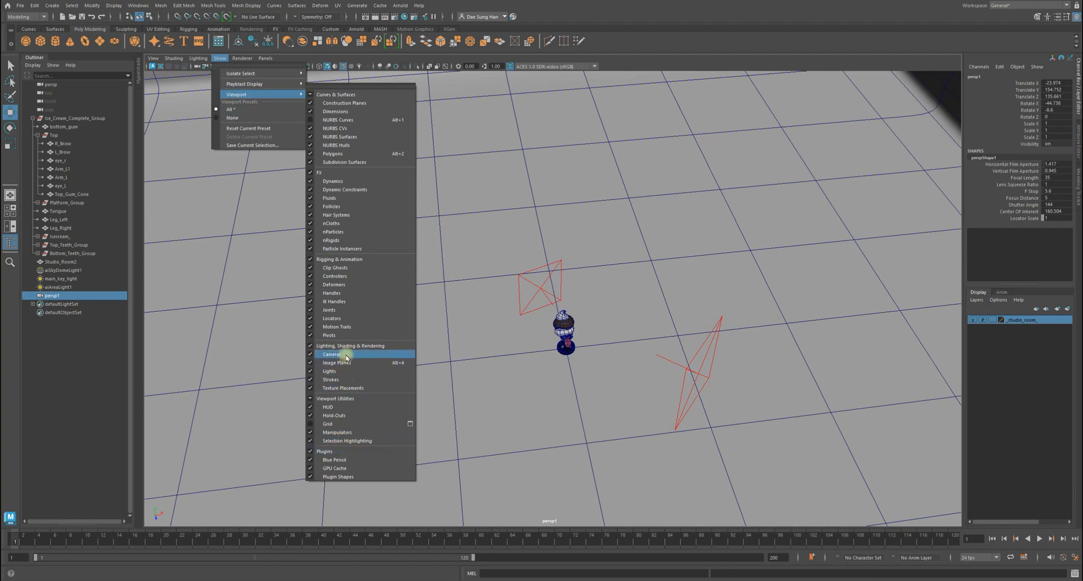
click(733, 280)
- Display the whole studio room in wireframe and clear its selection
alt+drag(660, 329, 573, 305)
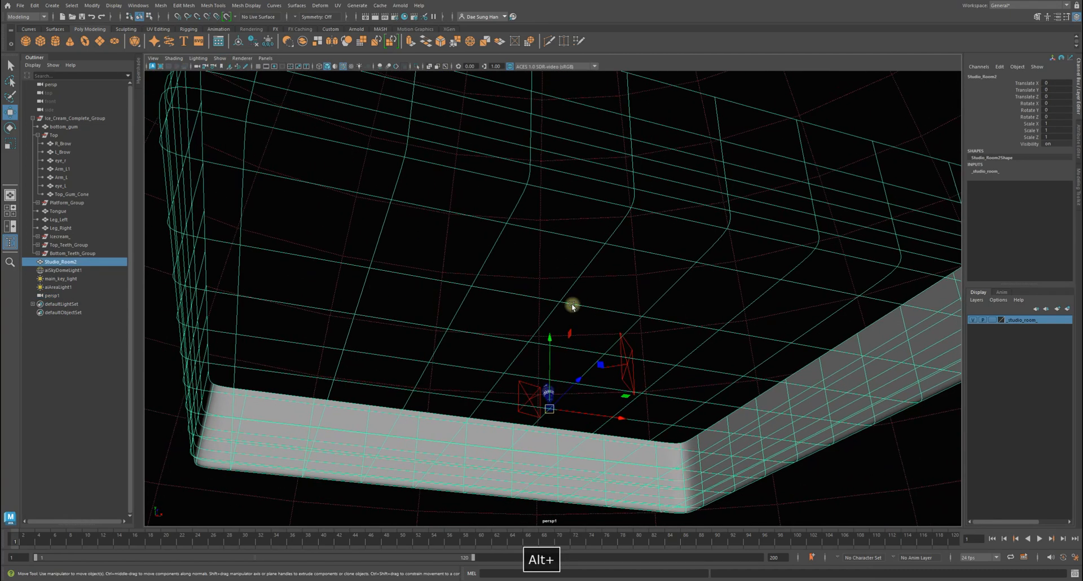
alt+drag(733, 365, 790, 426)
alt+right_drag(790, 426, 771, 442)
key(4)
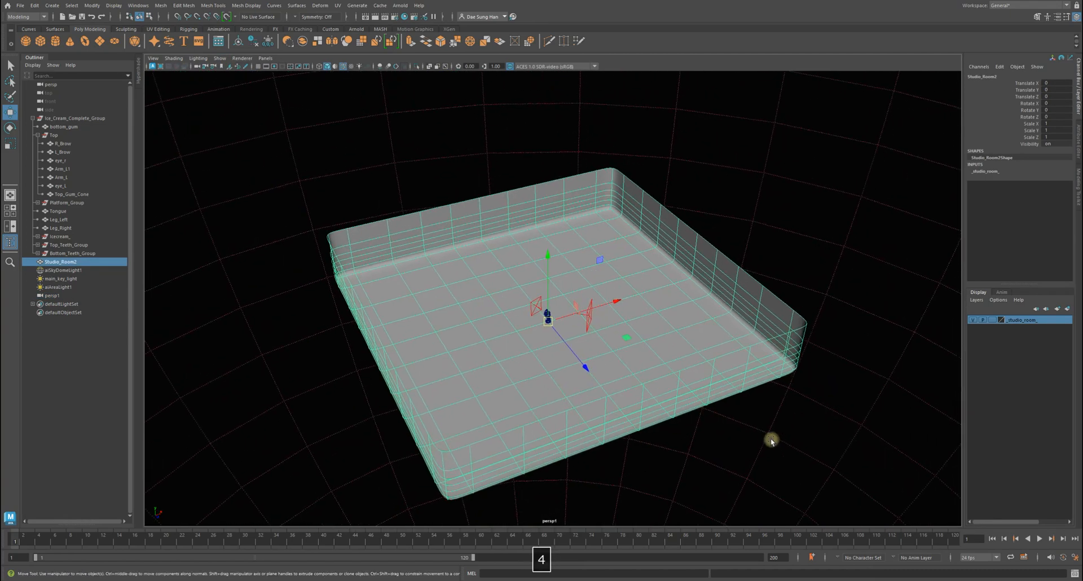
click(783, 437)
- Select the persp camera in the Outliner and frame it together with the character, with the Move tool active
alt+drag(553, 364, 670, 362)
alt+right_drag(670, 362, 361, 322)
alt+drag(361, 322, 404, 332)
alt+right_drag(404, 332, 593, 330)
click(67, 85)
alt+drag(668, 360, 566, 362)
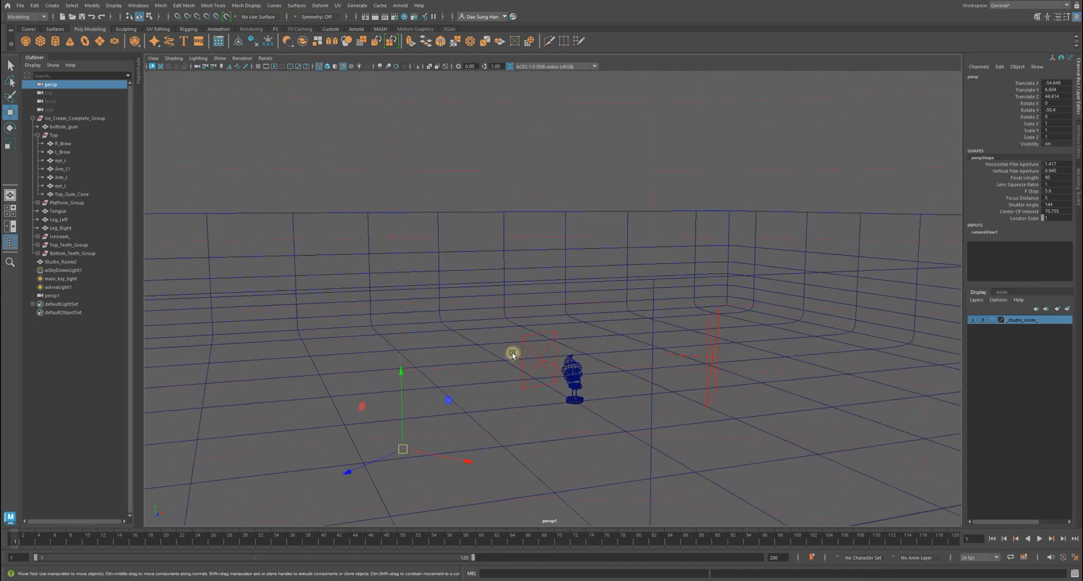
key(w)
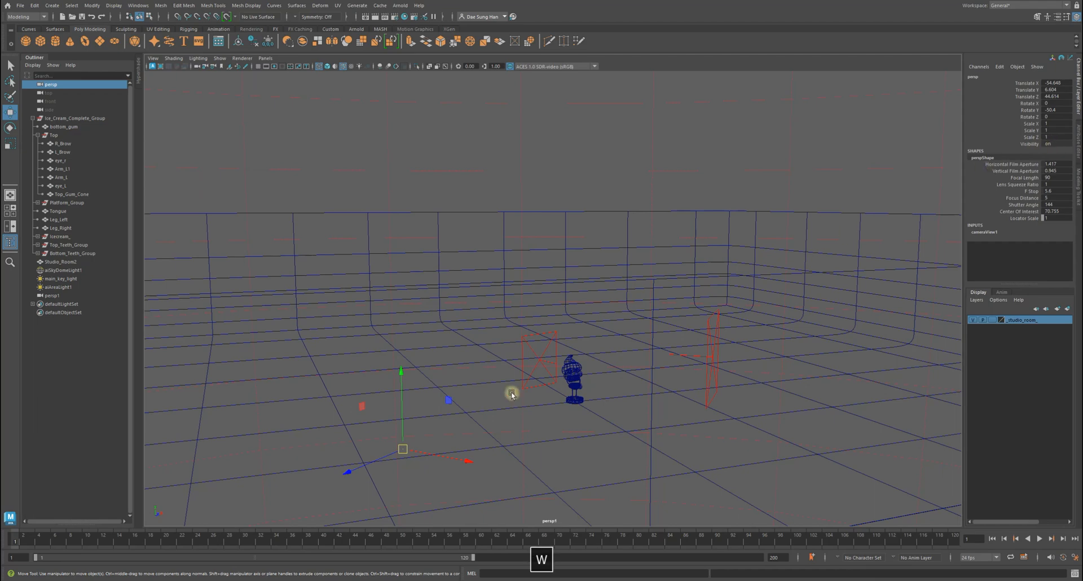
alt+middle_drag(424, 413, 499, 307)
alt+right_drag(500, 307, 614, 395)
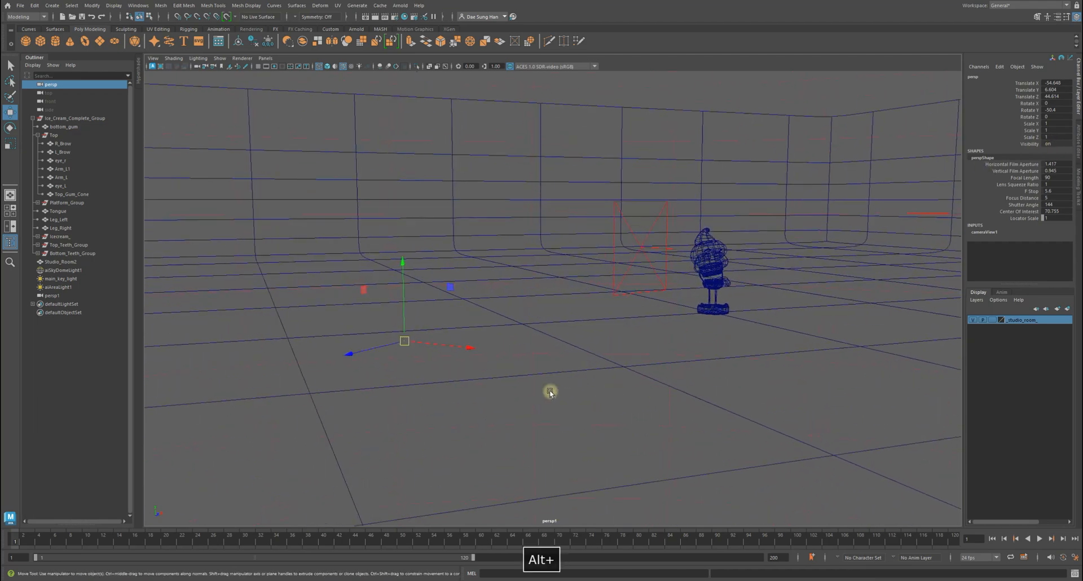
- Scale the persp camera uniformly to about 1.117 and show its shape attributes in the Attribute Editor
key(r)
drag(404, 341, 496, 285)
key(w)
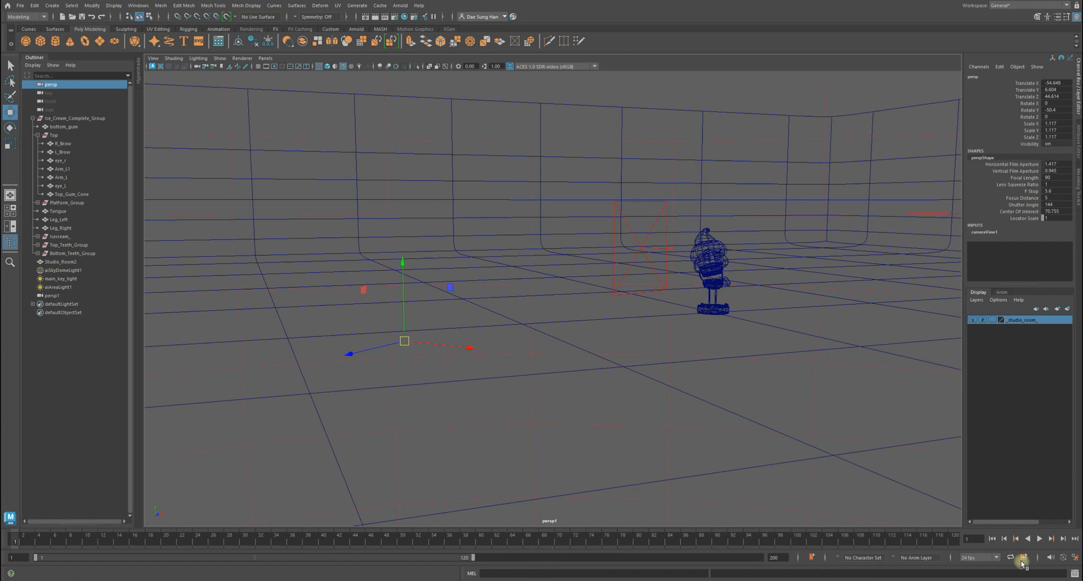
key(ctrl+a)
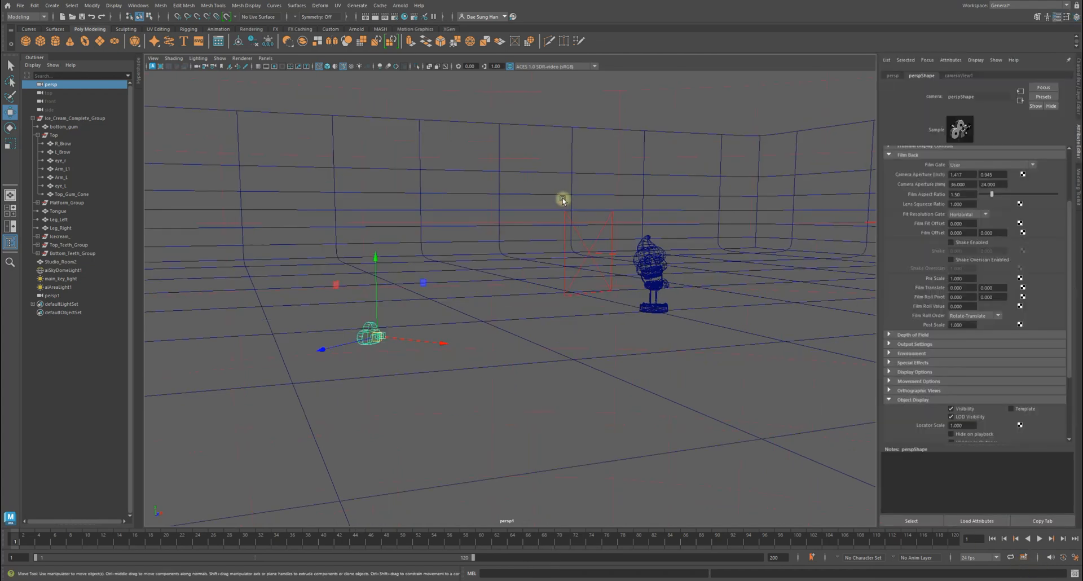
- Enlarge the persp camera's icon further with a uniform scale and return to the Select tool
alt+drag(637, 265, 486, 370)
key(r)
drag(368, 359, 515, 344)
key(w)
key(q)
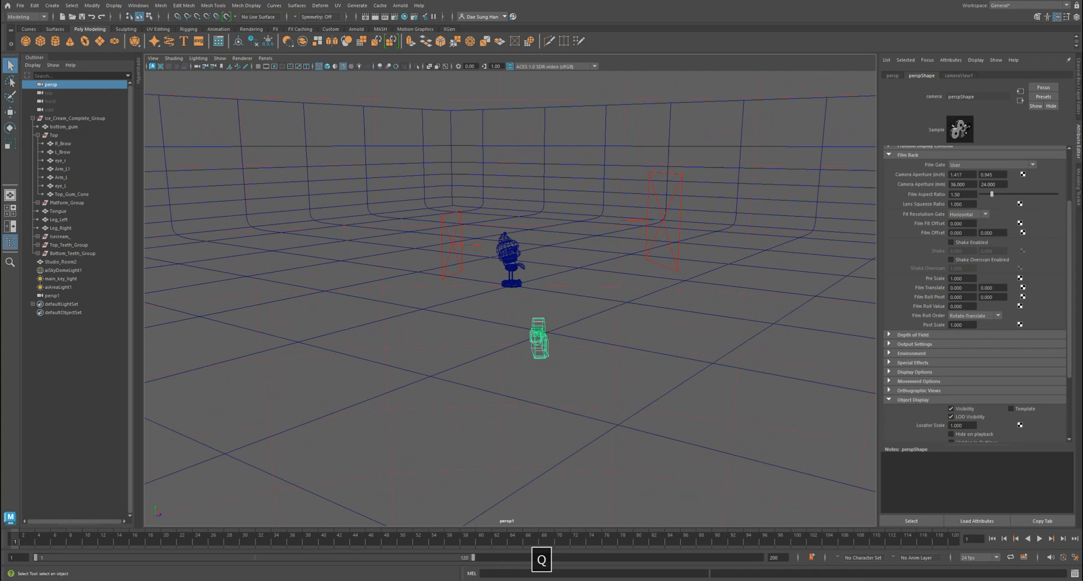
- Compare the persp camera's placement around the character with the framing in the Arnold RenderView
alt+drag(795, 376, 451, 330)
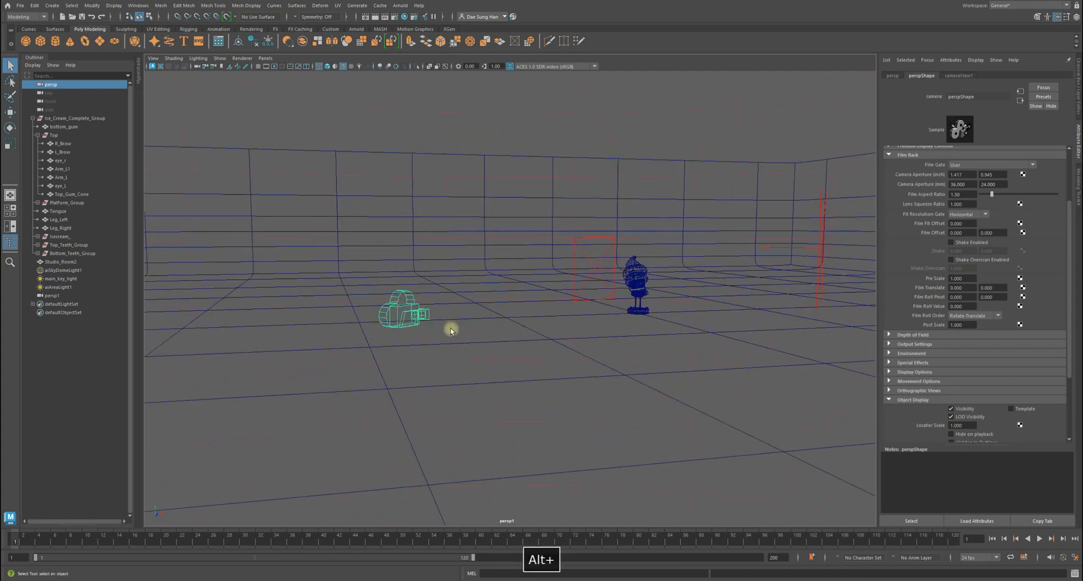
alt+drag(390, 301, 638, 354)
alt+drag(361, 404, 378, 383)
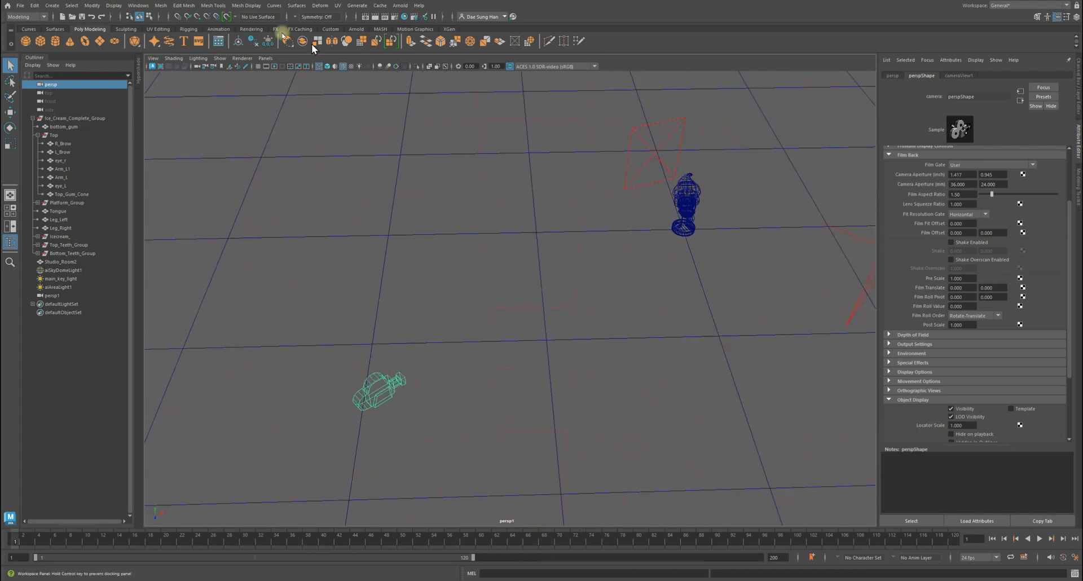
drag(194, 75, 299, 32)
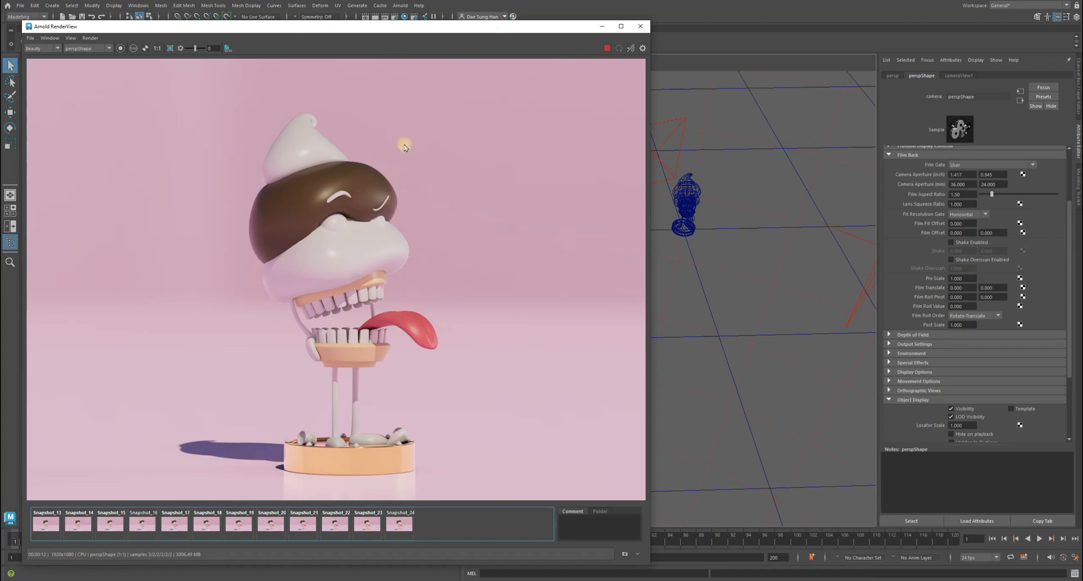
drag(330, 31, 1082, 215)
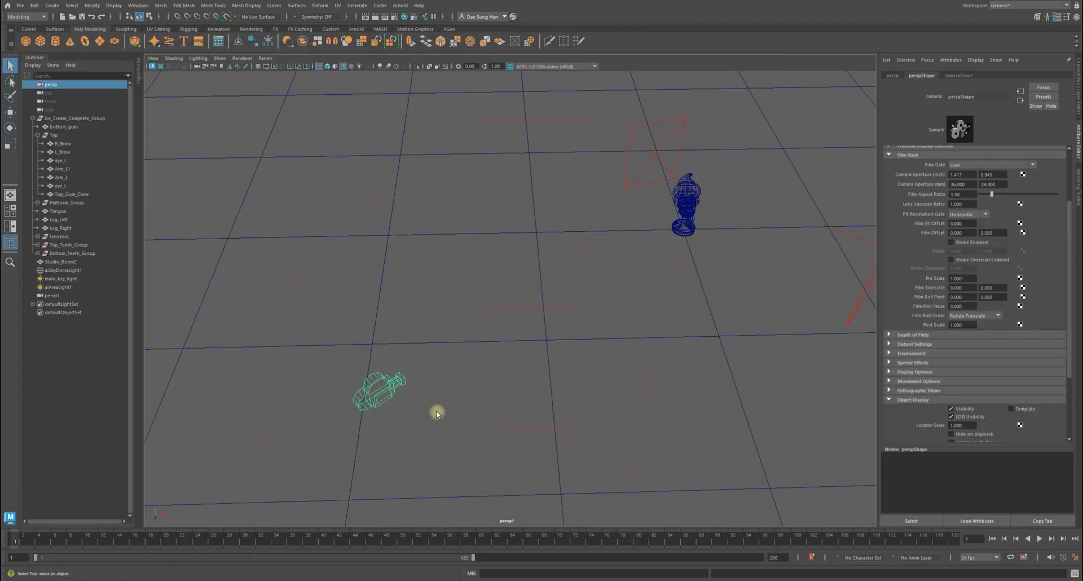
alt+drag(363, 395, 530, 385)
alt+drag(444, 319, 530, 313)
- Select the persp1 camera and examine the layout of the persp camera, character and lights from several angles
click(86, 344)
click(53, 298)
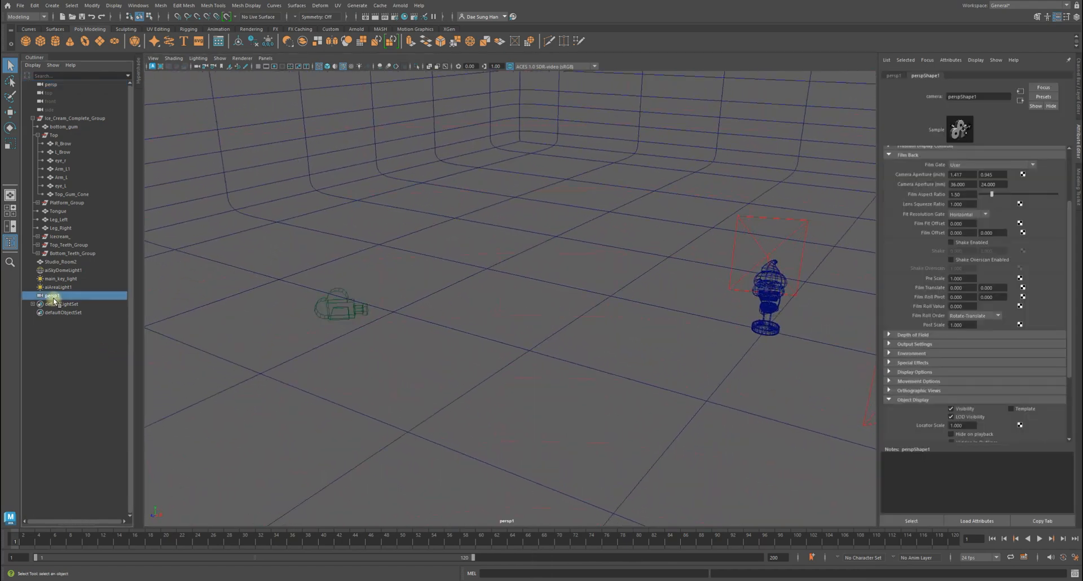
mouse_move(449, 329)
alt+mouse_down()
mouse_move(517, 338)
mouse_move(452, 344)
alt+mouse_up()
alt+middle_drag(604, 316, 621, 351)
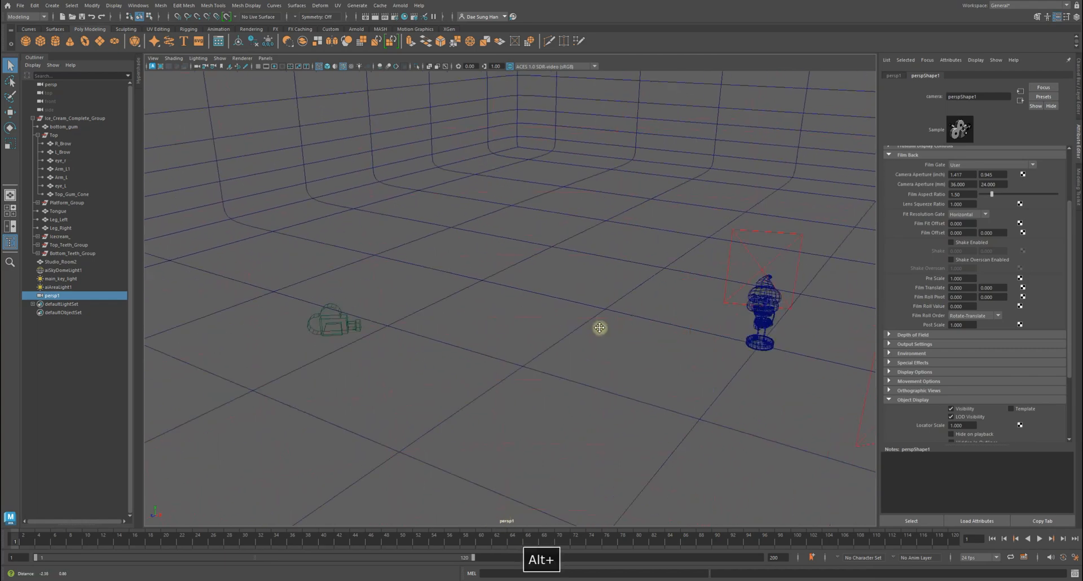
alt+drag(621, 351, 624, 364)
alt+middle_drag(720, 388, 621, 382)
alt+drag(621, 381, 479, 348)
alt+right_drag(480, 348, 401, 345)
alt+drag(401, 346, 399, 345)
- Select the persp camera in the scene and activate the Move tool on it
click(355, 340)
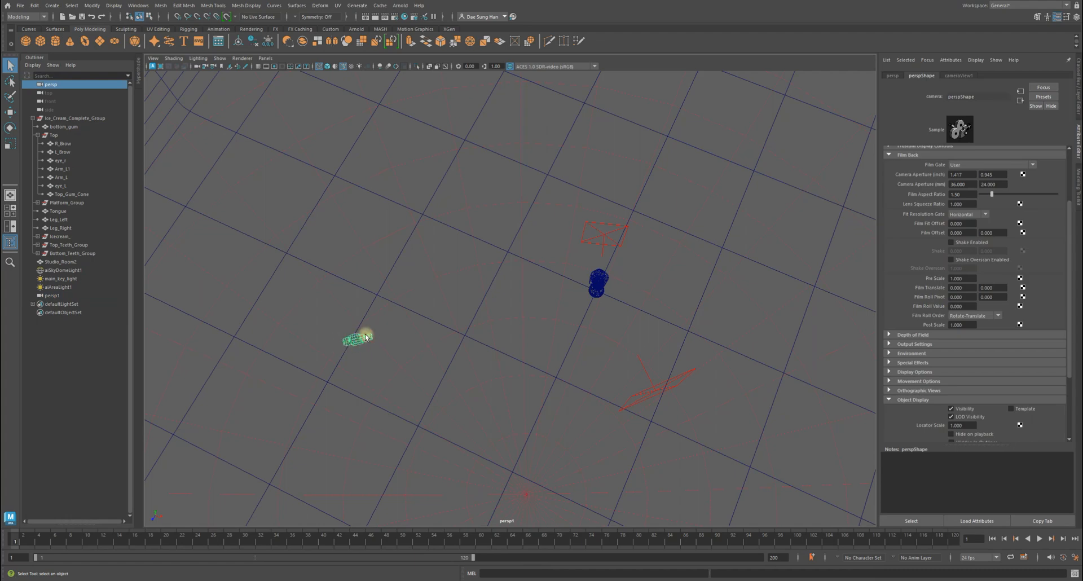
alt+drag(281, 298, 336, 340)
key(q)
key(w)
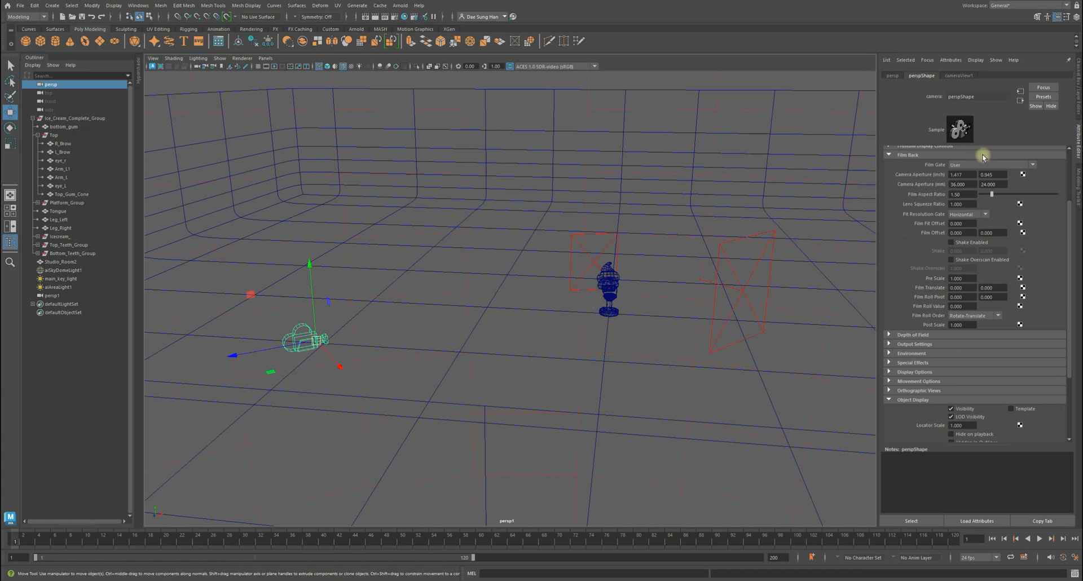
- Collapse the Camera Attributes, Film Back and Object Display sections of the persp camera's shape attributes
scroll(998, 276, up, 3)
click(916, 151)
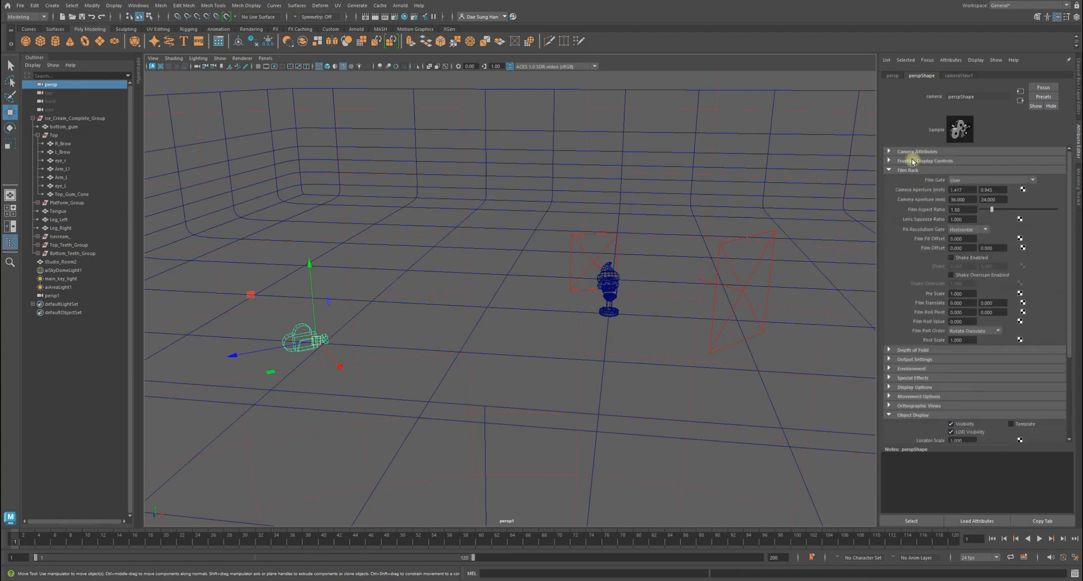
click(906, 170)
click(916, 244)
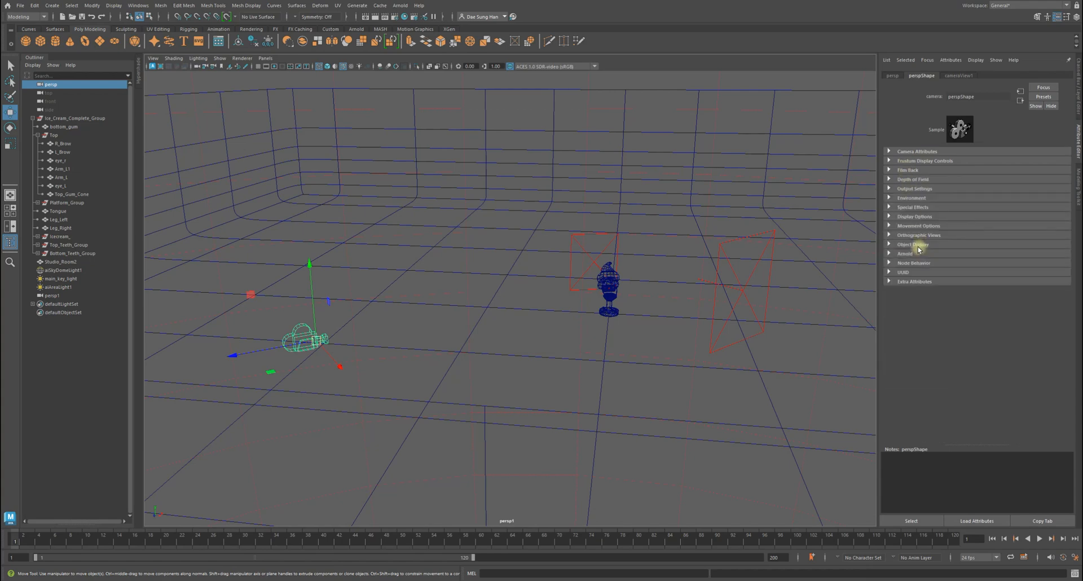
alt+drag(364, 328, 355, 331)
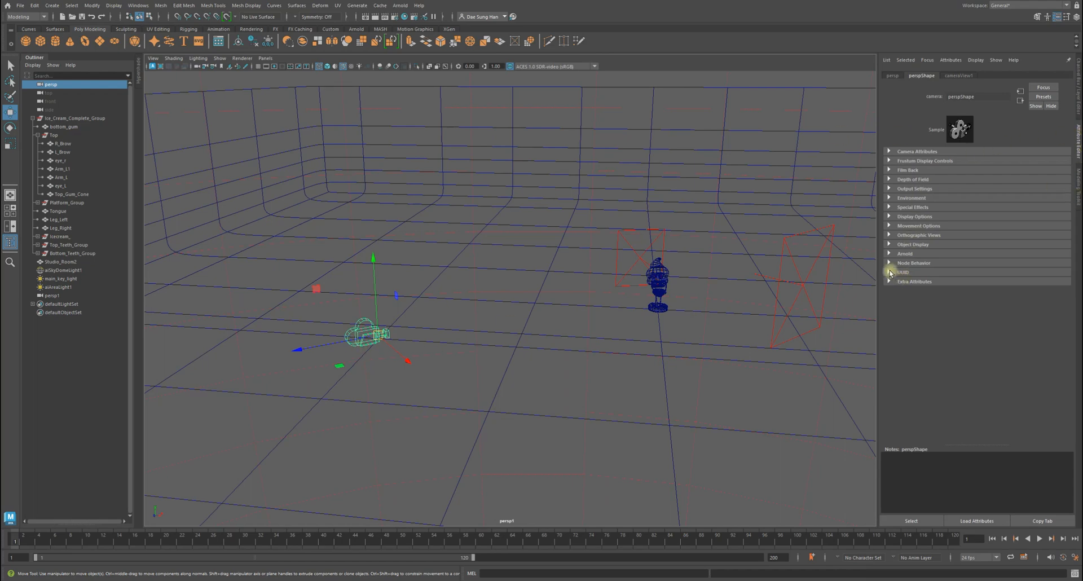
- Expand the persp camera's Object Display settings and toggle its Visibility off and on repeatedly
click(923, 246)
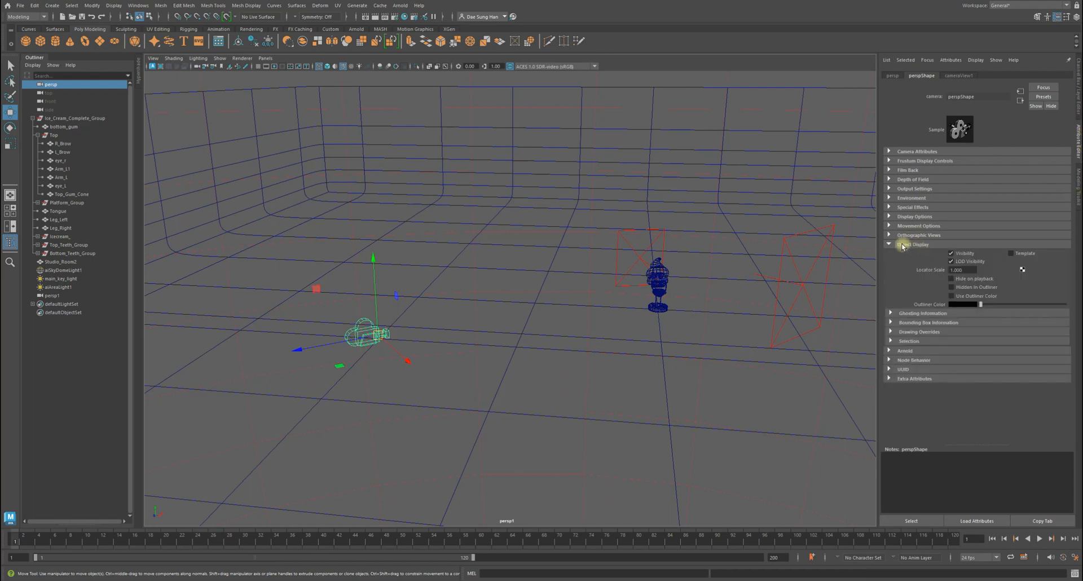
click(966, 254)
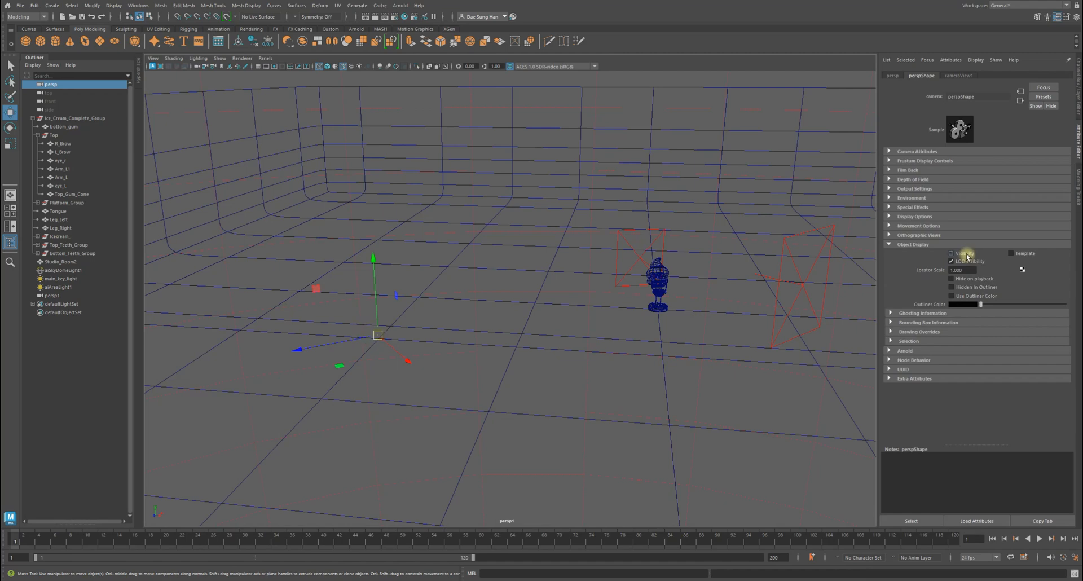
click(966, 254)
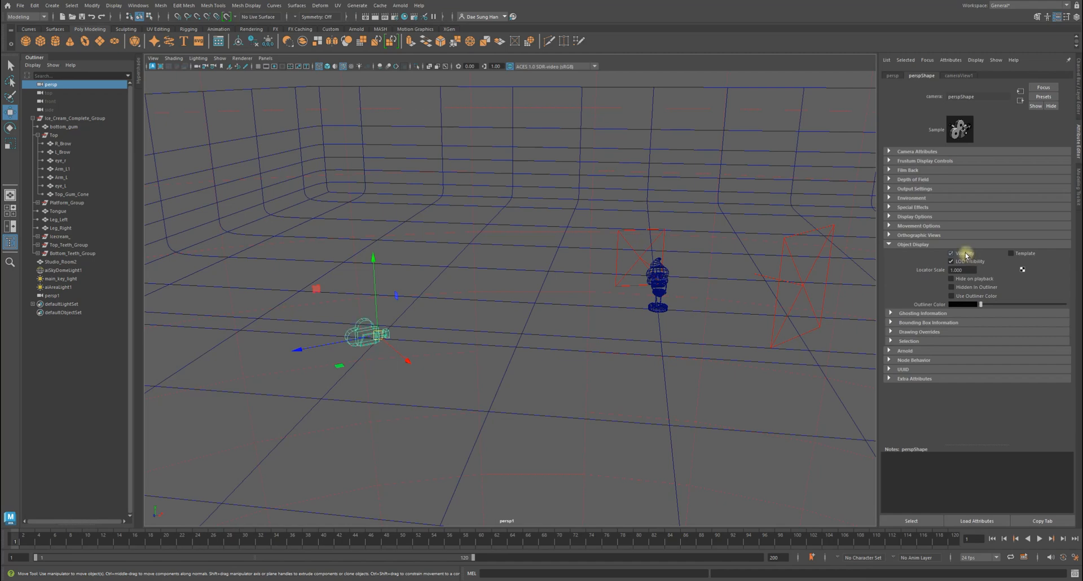
click(966, 255)
click(966, 255)
click(966, 255)
click(965, 255)
click(965, 254)
click(966, 255)
- Look at the hidden top and front cameras, reselect the persp camera and toggle its Visibility off and on again
click(49, 93)
click(51, 102)
click(60, 85)
click(960, 253)
click(960, 253)
click(960, 253)
click(960, 254)
- Clear the camera selection, select the area light behind the character from an overhead view and rename it rim_light
alt+drag(549, 333, 648, 358)
click(593, 386)
click(102, 379)
alt+drag(305, 326, 527, 391)
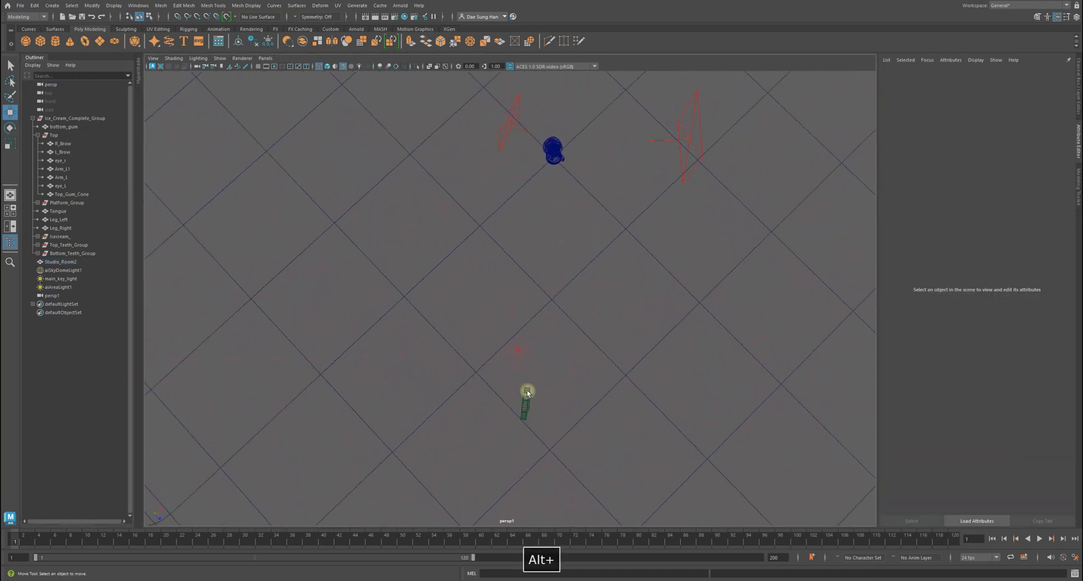
alt+drag(560, 161, 438, 259)
click(503, 212)
double_click(67, 288)
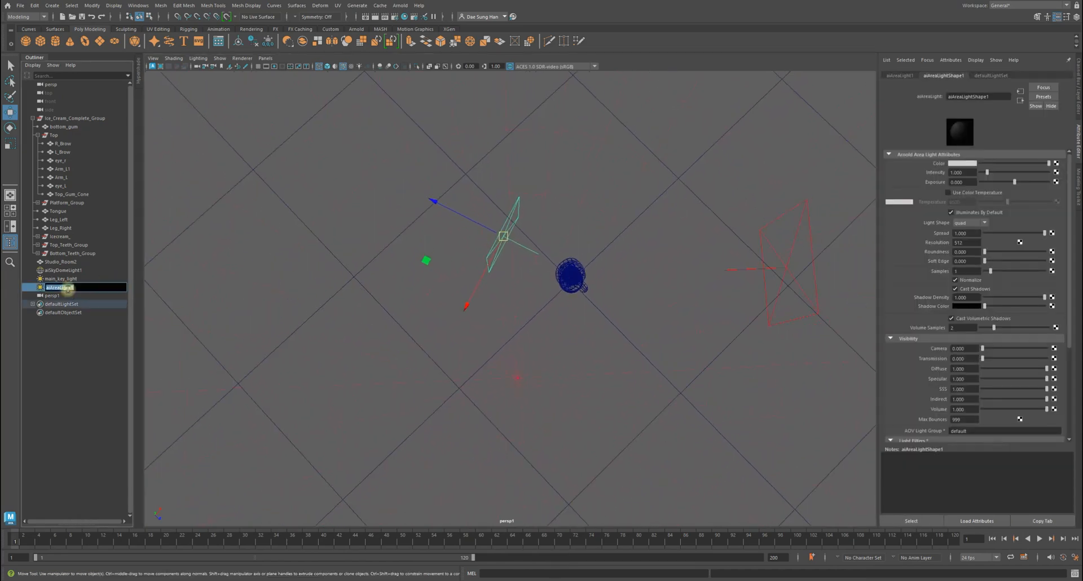
text(rim_ligh)
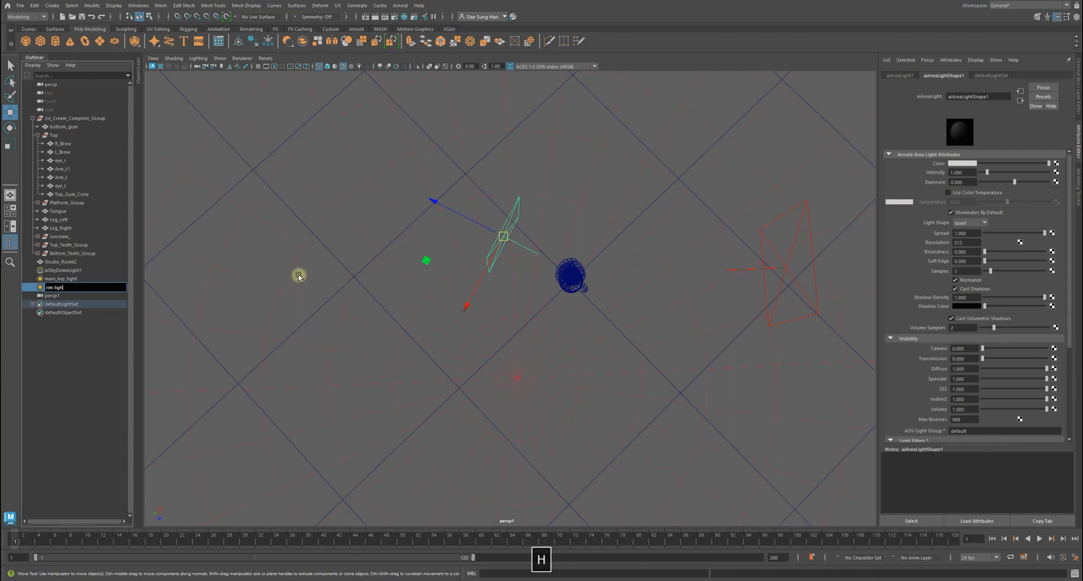
text(t)
key(Return)
- Move the rim light directly behind the character, opposite the render camera, and rotate it to face the character
key(e)
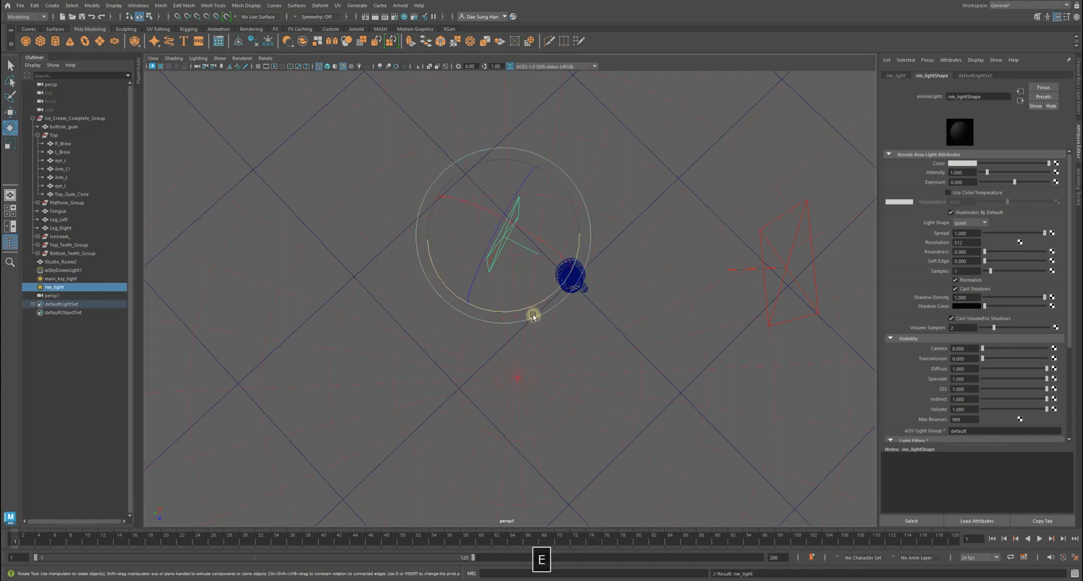
alt+drag(532, 308, 524, 418)
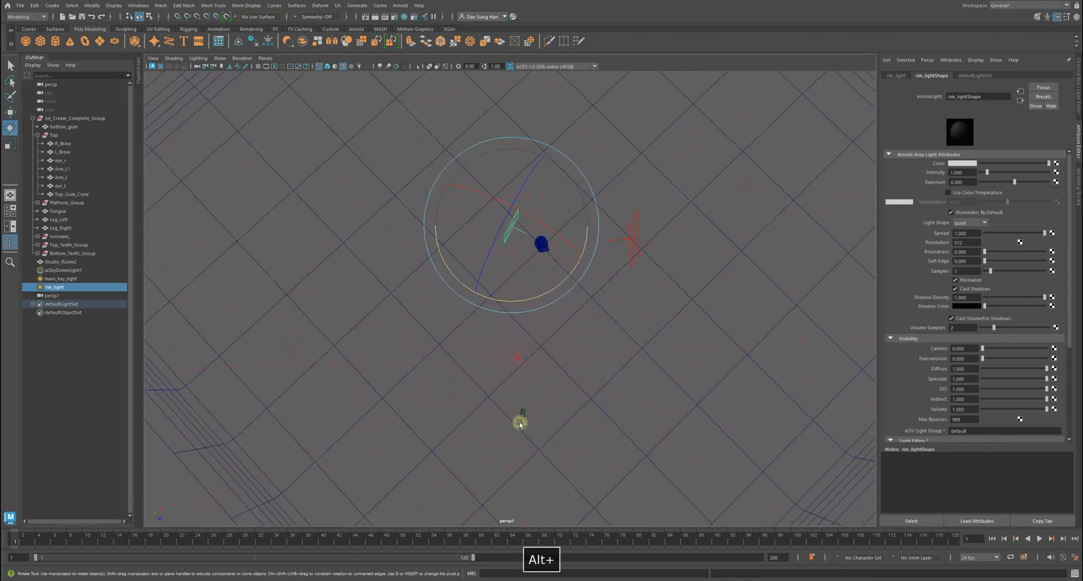
drag(531, 307, 538, 170)
key(w)
key(e)
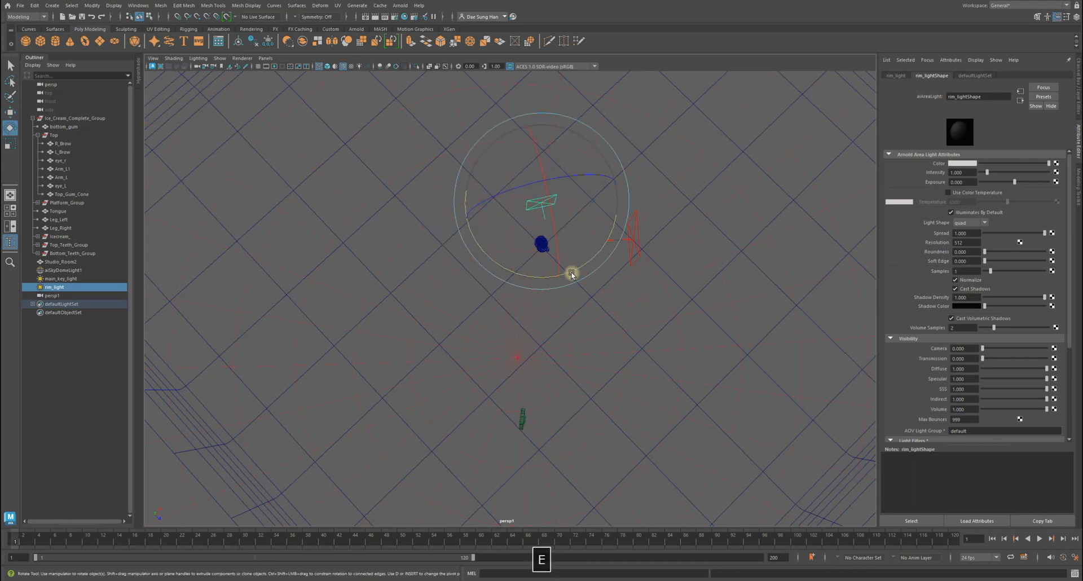
drag(581, 269, 567, 250)
- Scale the rim light wider along its X axis and check its alignment with the character from an overhead view
key(r)
drag(466, 201, 418, 198)
alt+drag(514, 279, 522, 211)
key(q)
alt+drag(445, 287, 507, 468)
key(w)
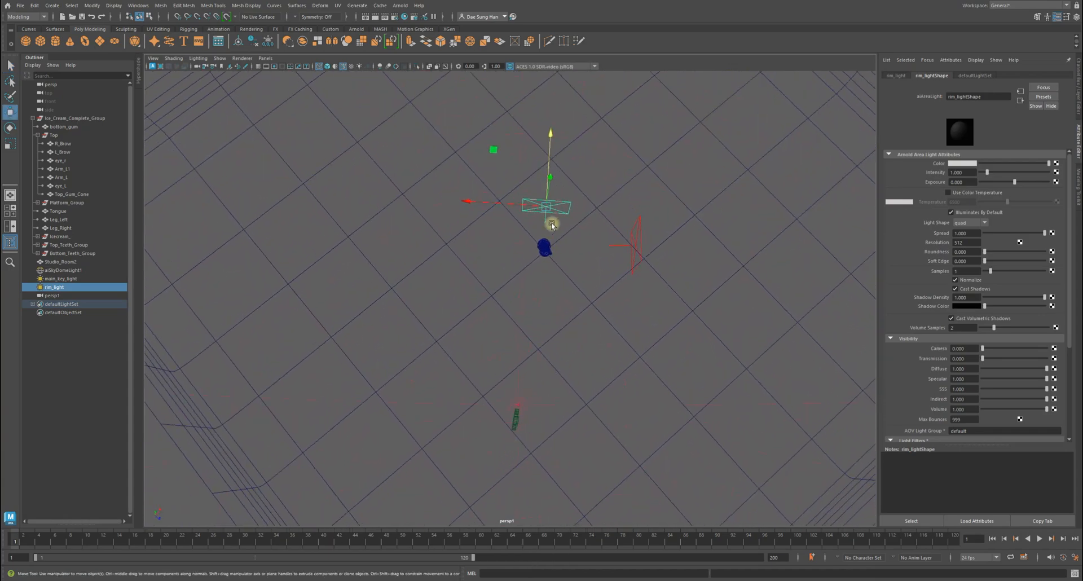
alt+drag(545, 223, 543, 216)
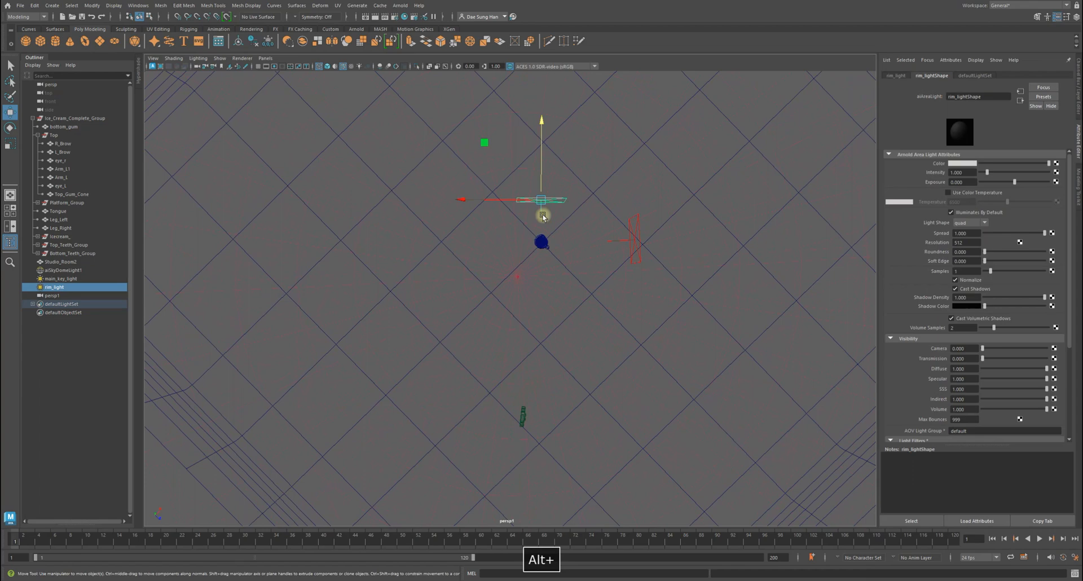
- Select the persp camera, review its current render in the Arnold RenderView and show the camera's transform channels
click(524, 417)
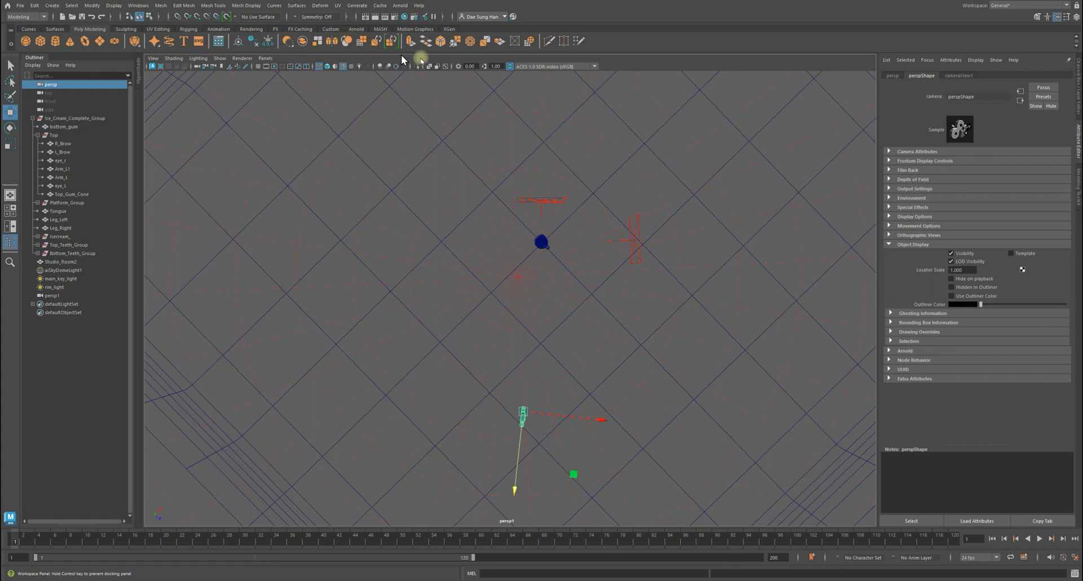
click(378, 43)
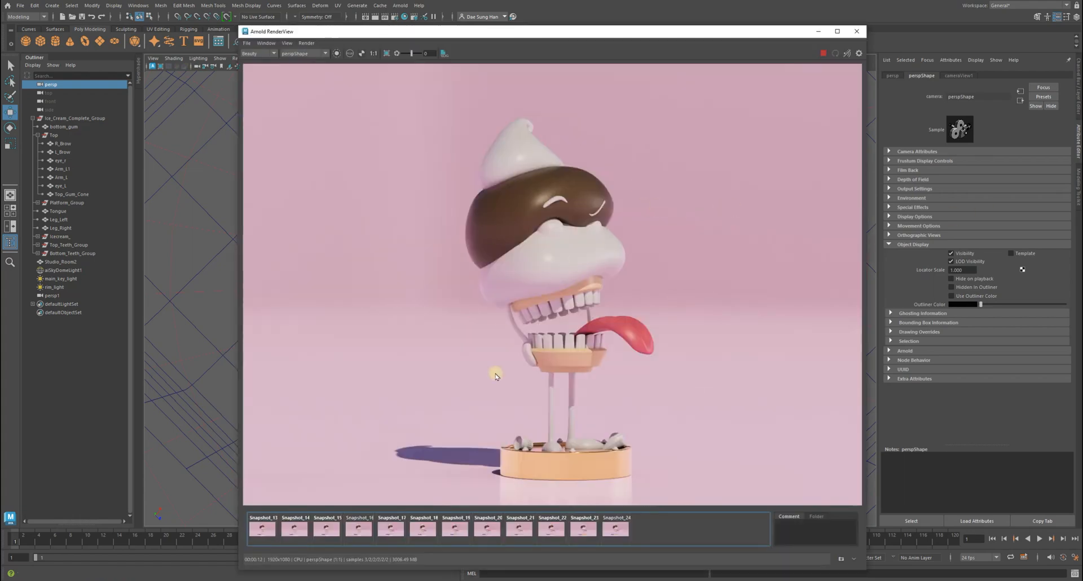
drag(464, 33, 1080, 135)
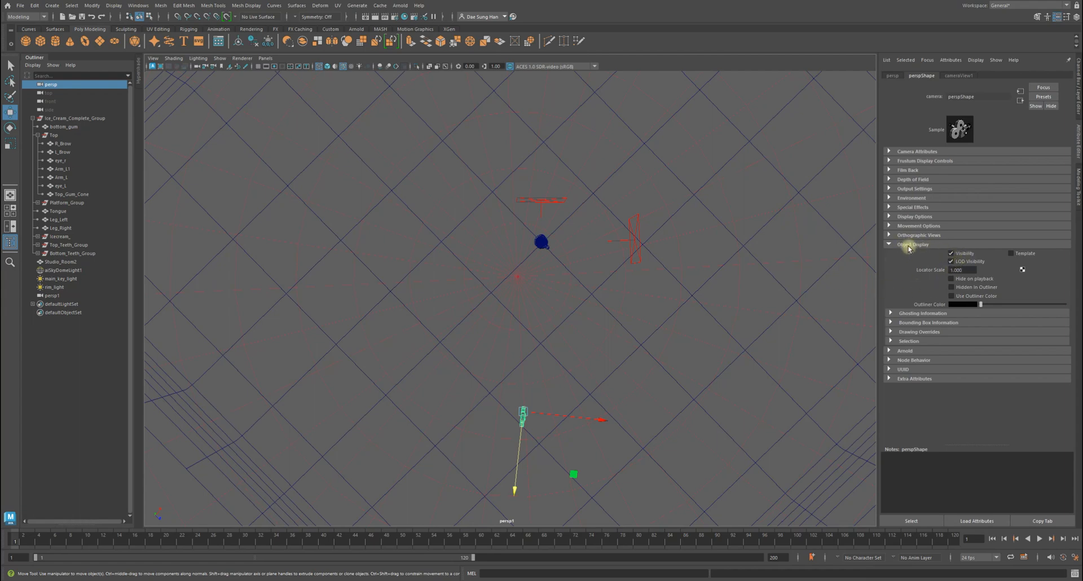
click(960, 254)
click(1074, 105)
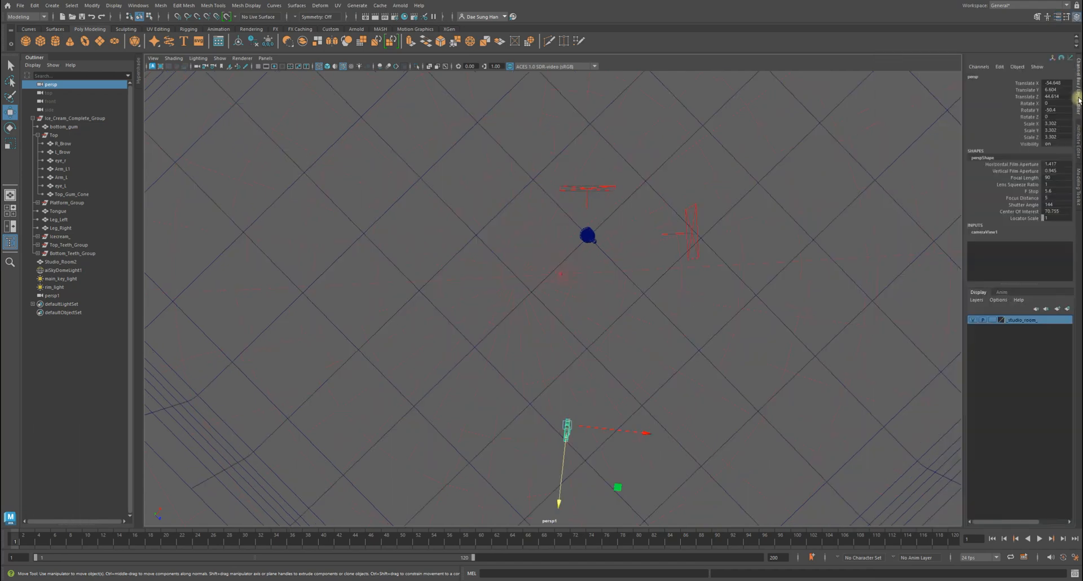
- Select the rim light behind the character and widen it to a Scale X of about 11.6
click(586, 188)
mouse_move(599, 222)
alt+mouse_down()
mouse_move(600, 201)
mouse_move(604, 235)
alt+mouse_up()
key(r)
drag(493, 196, 570, 368)
key(w)
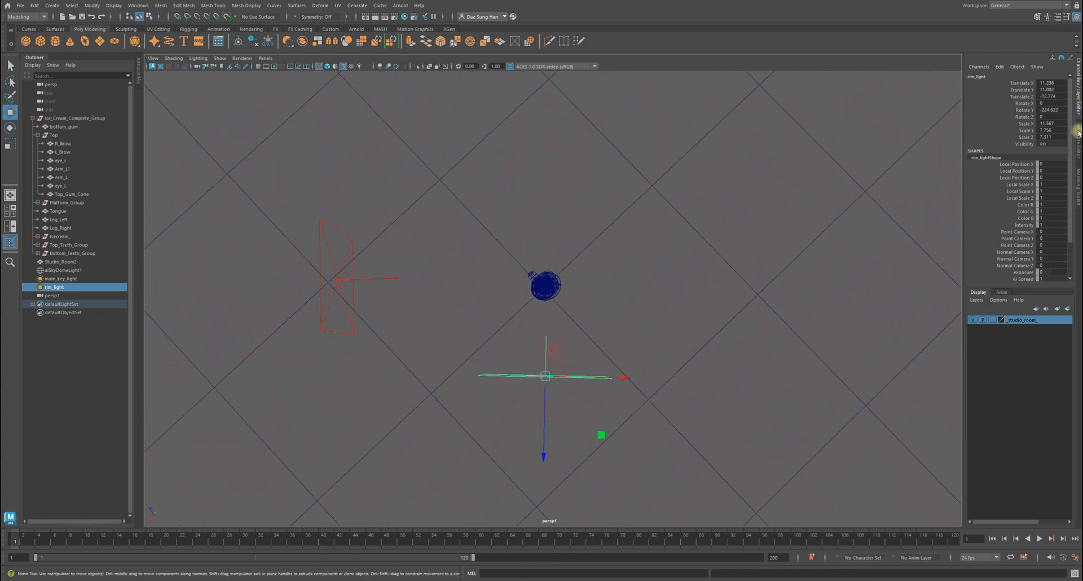
- Try adjusting the rim light's Rotate X and Rotate Y channels and undo the changes
click(1024, 104)
key(e)
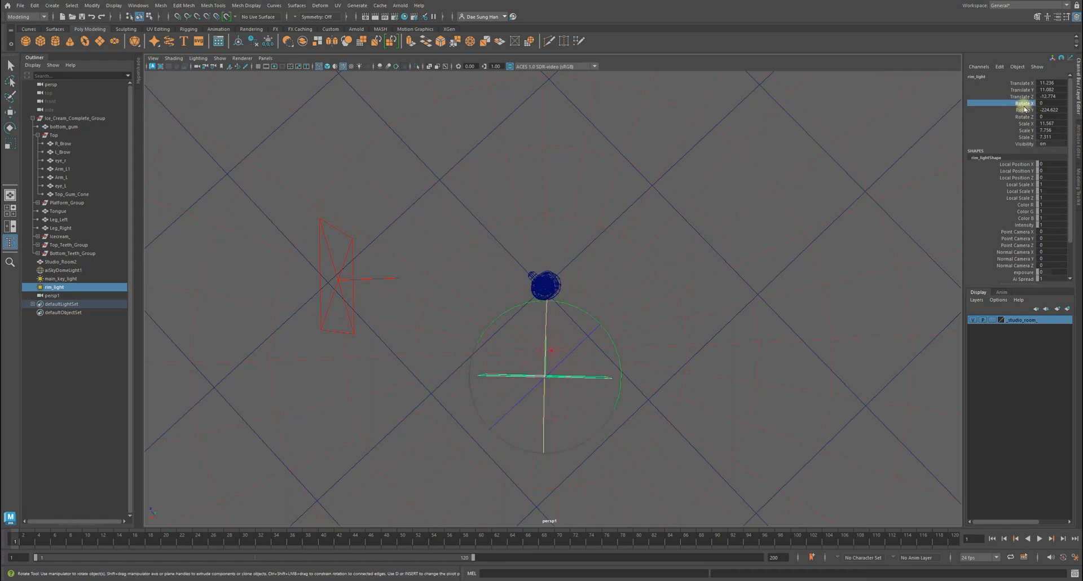
click(1025, 111)
alt+drag(645, 336, 839, 182)
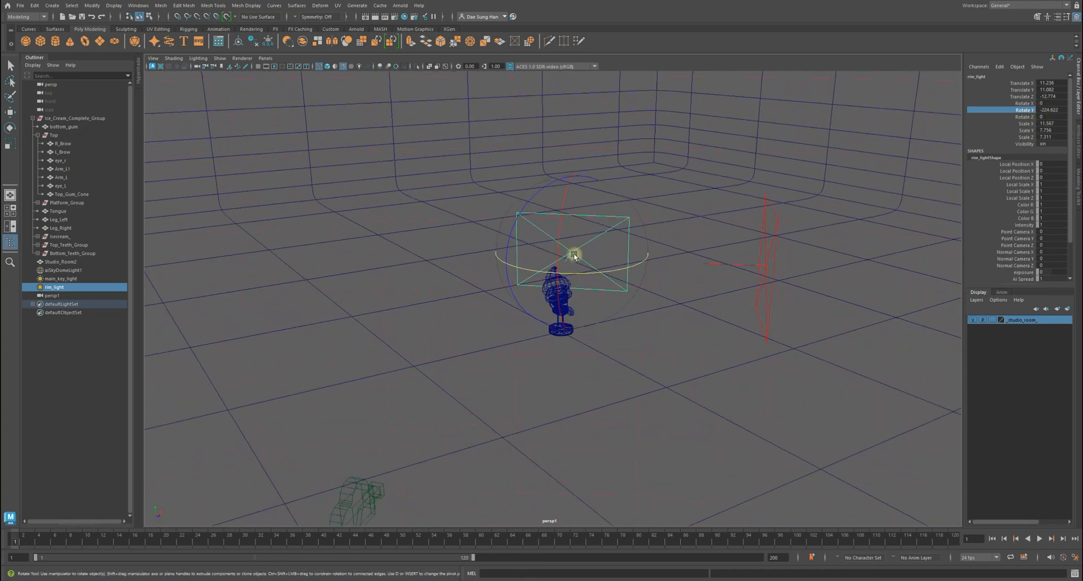
alt+drag(580, 252, 592, 240)
key(z)
alt+drag(745, 234, 575, 249)
key(z)
mouse_move(578, 291)
alt+mouse_down()
mouse_move(563, 375)
mouse_move(688, 264)
mouse_move(547, 285)
alt+mouse_up()
- Switch the viewport to shaded display and lower the rim light to a Translate Y of about 10
key(5)
alt+right_drag(531, 285, 618, 328)
key(w)
drag(436, 193, 435, 183)
alt+drag(550, 215, 531, 263)
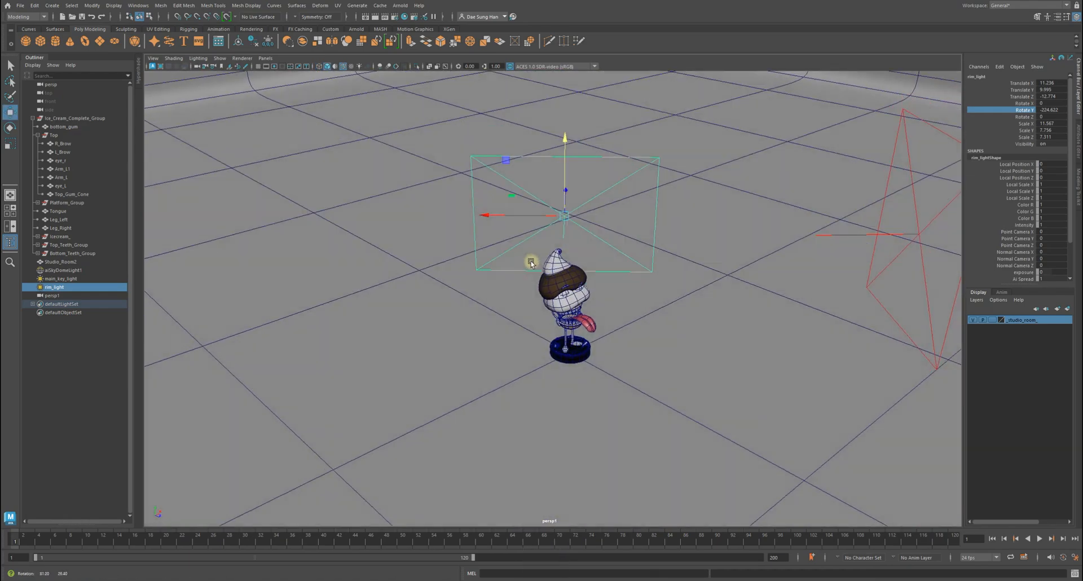
- Set the rim light's Exposure to 10 and its Samples to 2
click(1073, 134)
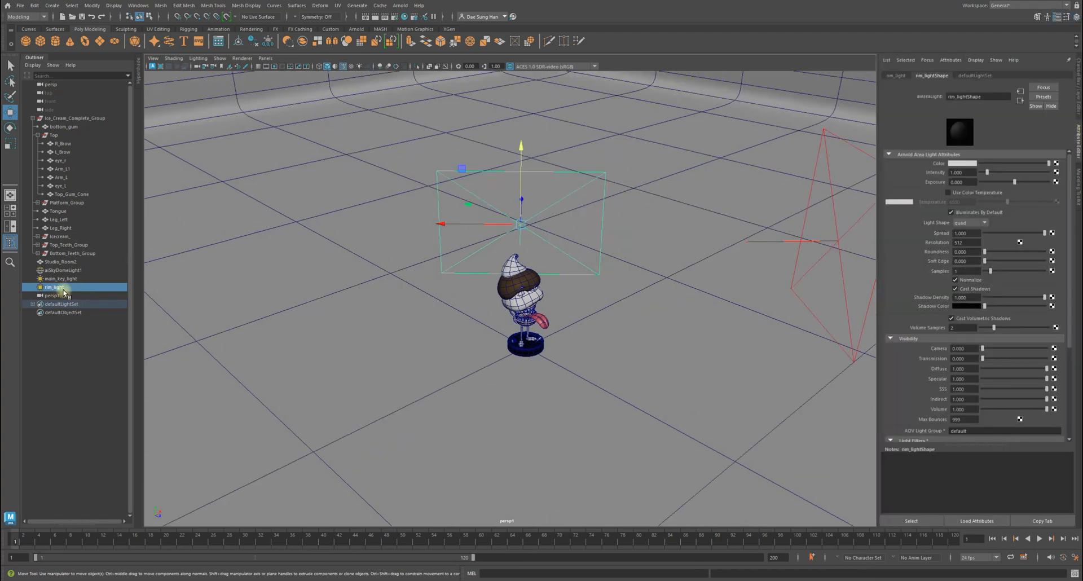
click(963, 182)
text(10)
key(Return)
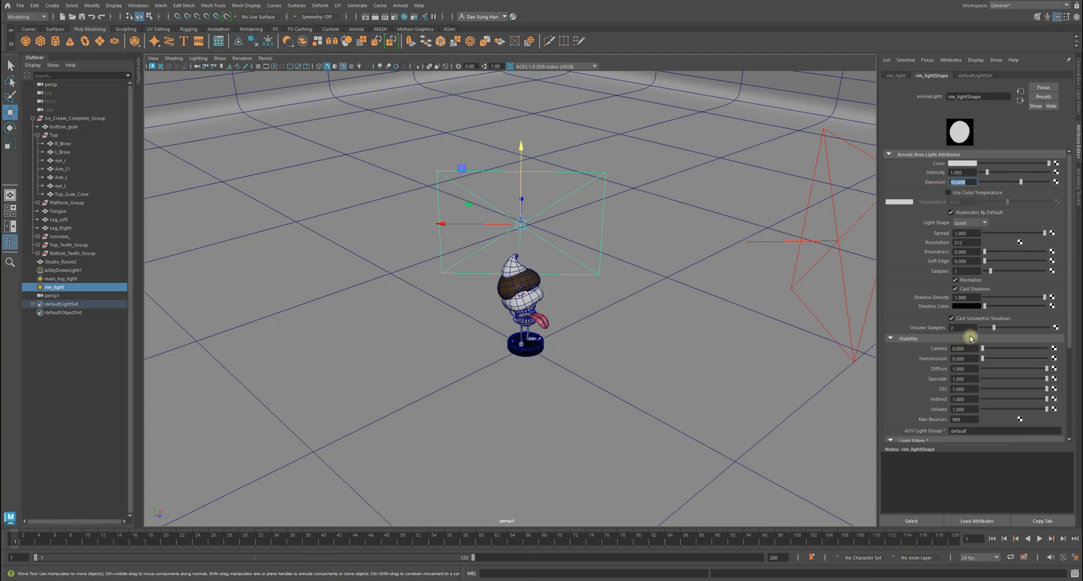
drag(964, 272, 926, 278)
text(12)
key(Return)
text(3)
key(Return)
- Try a Roundness of 1 on the rim light, and move the light upward before undoing the move
drag(984, 251, 993, 252)
alt+drag(397, 186, 553, 241)
drag(513, 275, 501, 213)
key(z)
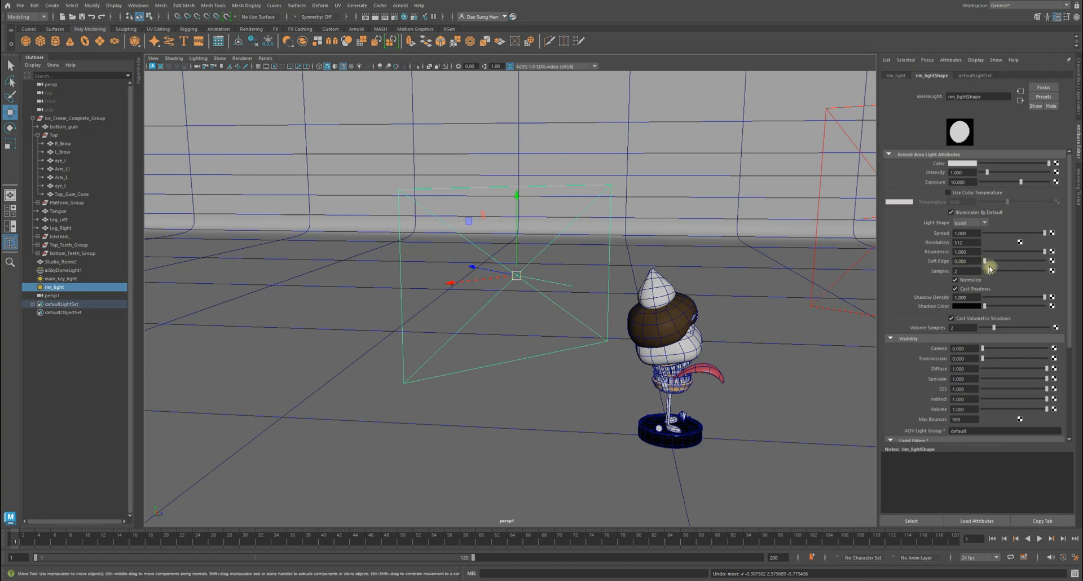
- Set the rim light's Roundness to 0 and Soft Edge to 1, checking them against the main key light's settings
drag(1007, 260, 942, 252)
click(870, 220)
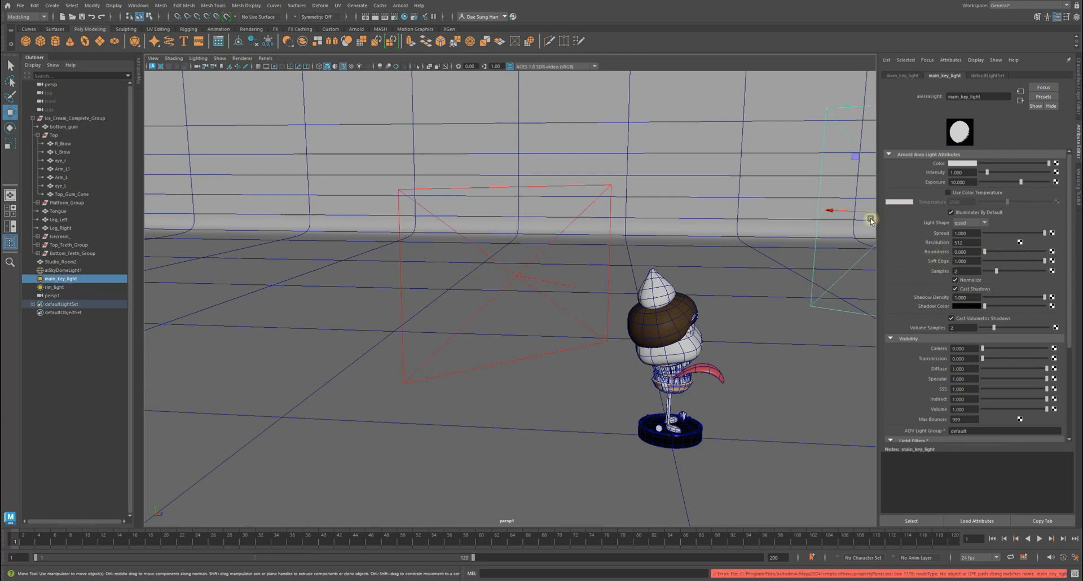
click(603, 187)
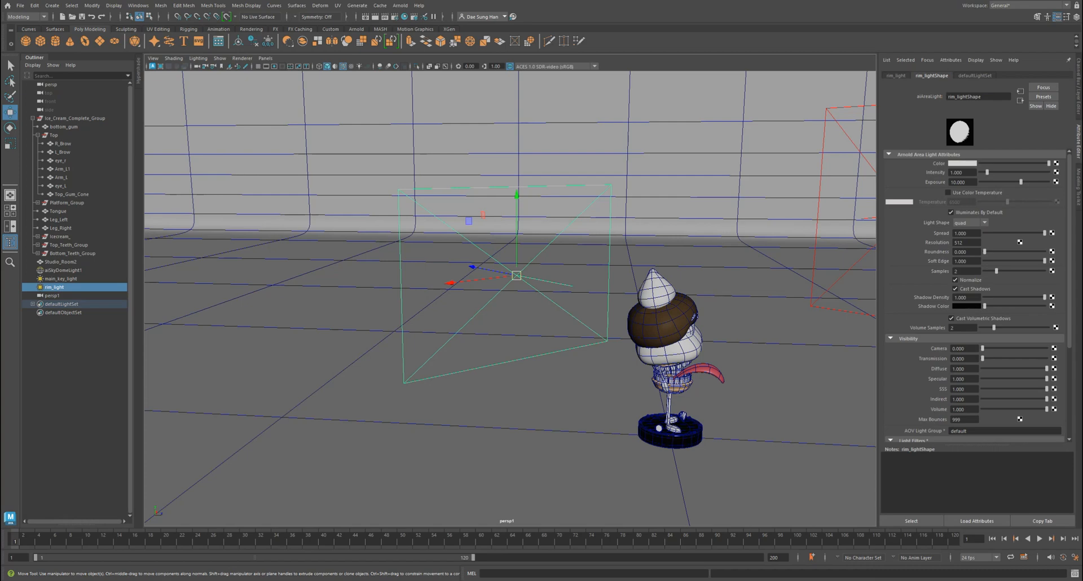
- Bring back the Arnold RenderView, render the persp camera with the rim light and store a snapshot
drag(3, 97, 333, 137)
drag(480, 134, 343, 21)
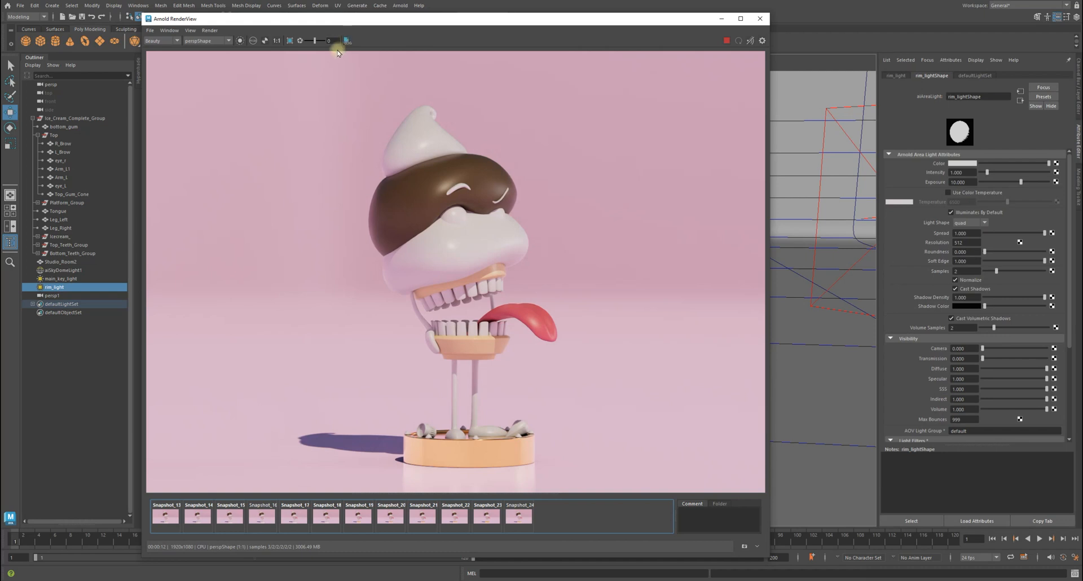
click(1038, 576)
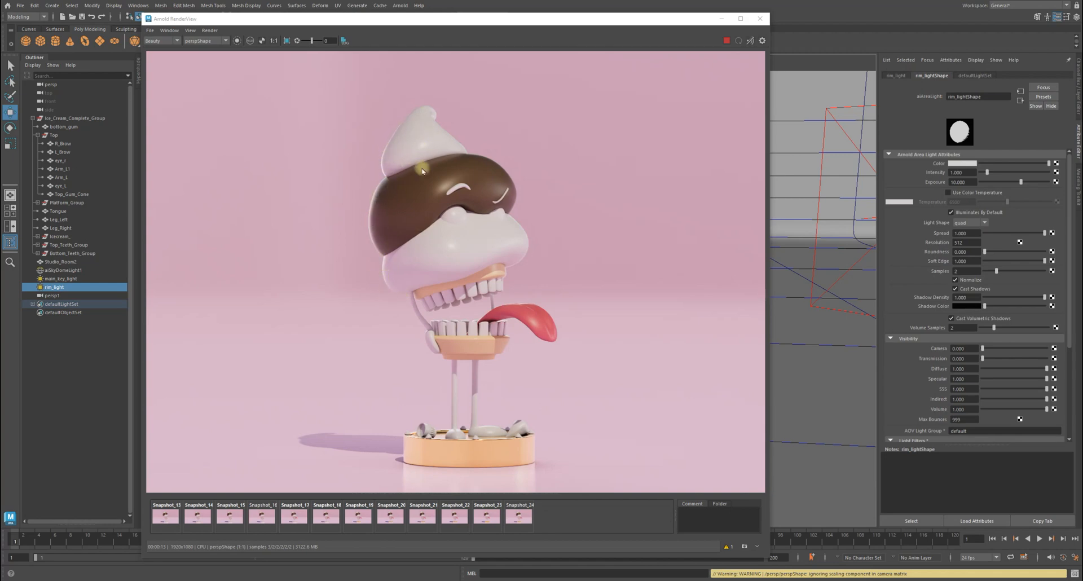
click(521, 518)
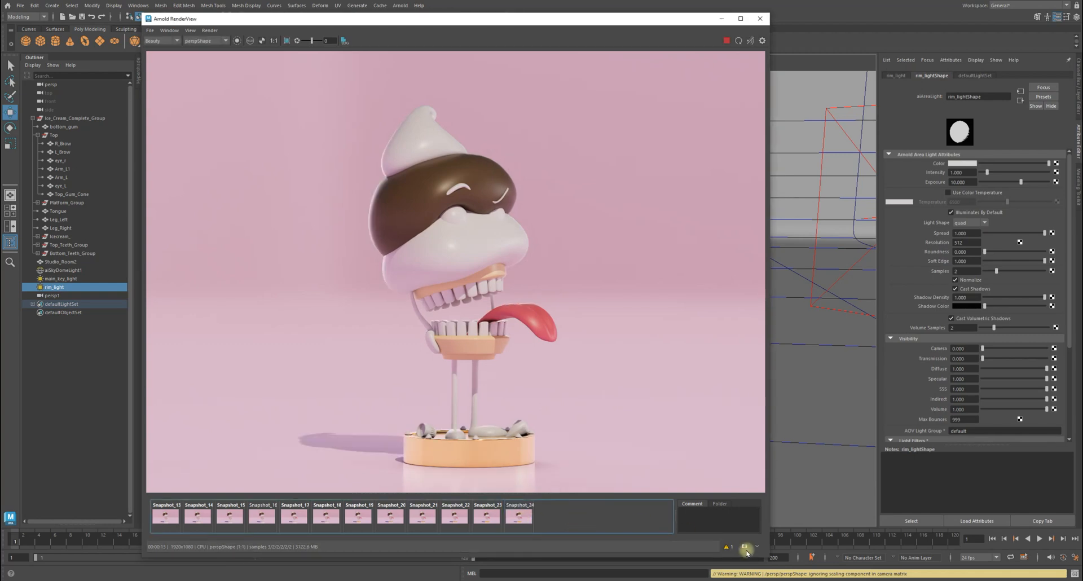
click(745, 548)
- Compare Snapshot_24 and Snapshot_25 repeatedly to examine how the rim light affects the character's edges and shadow
click(520, 518)
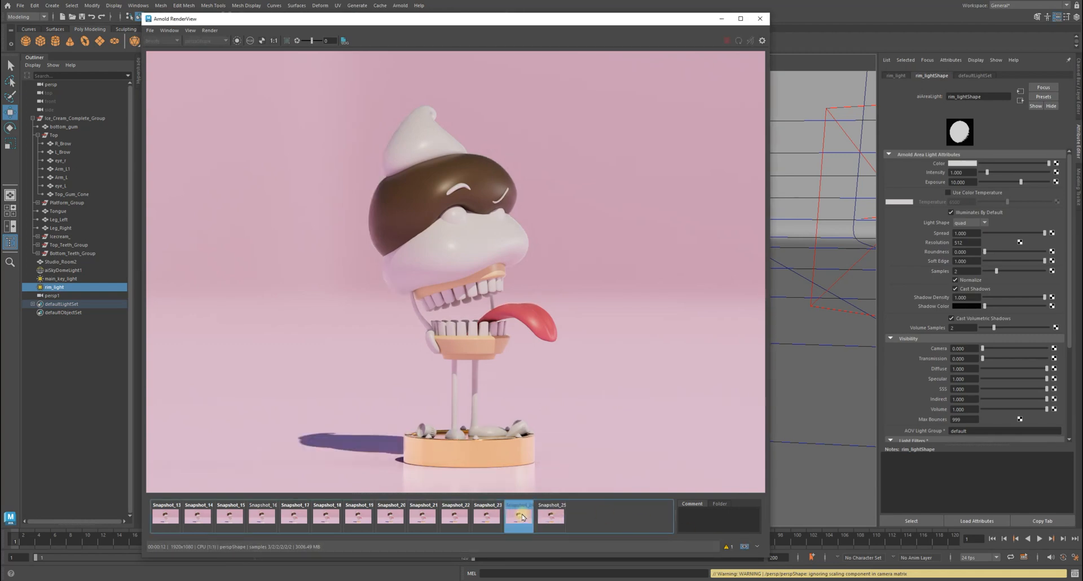
click(550, 516)
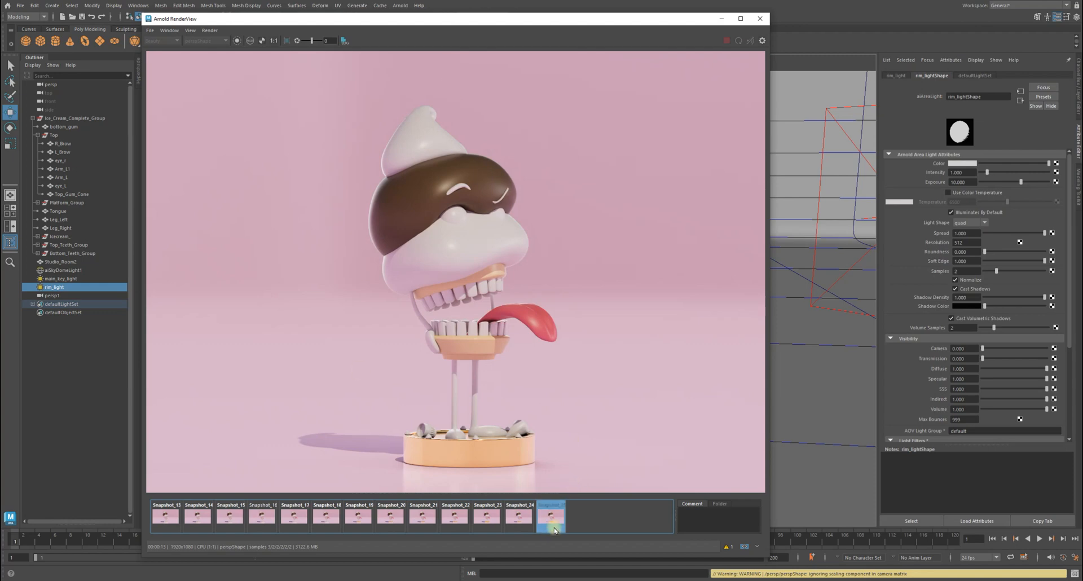
key(Left)
key(Right)
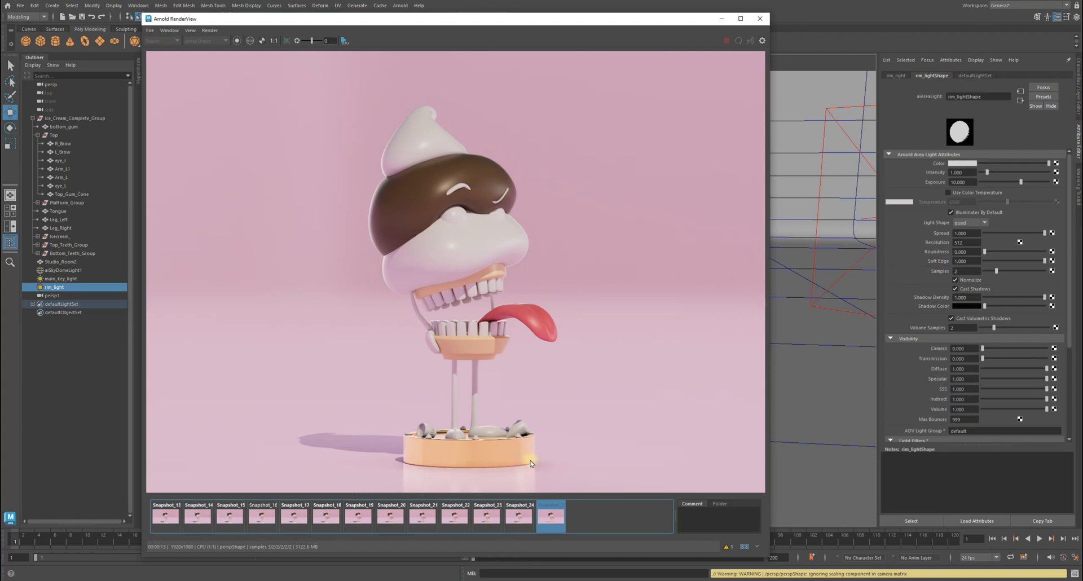
key(Left)
key(Right)
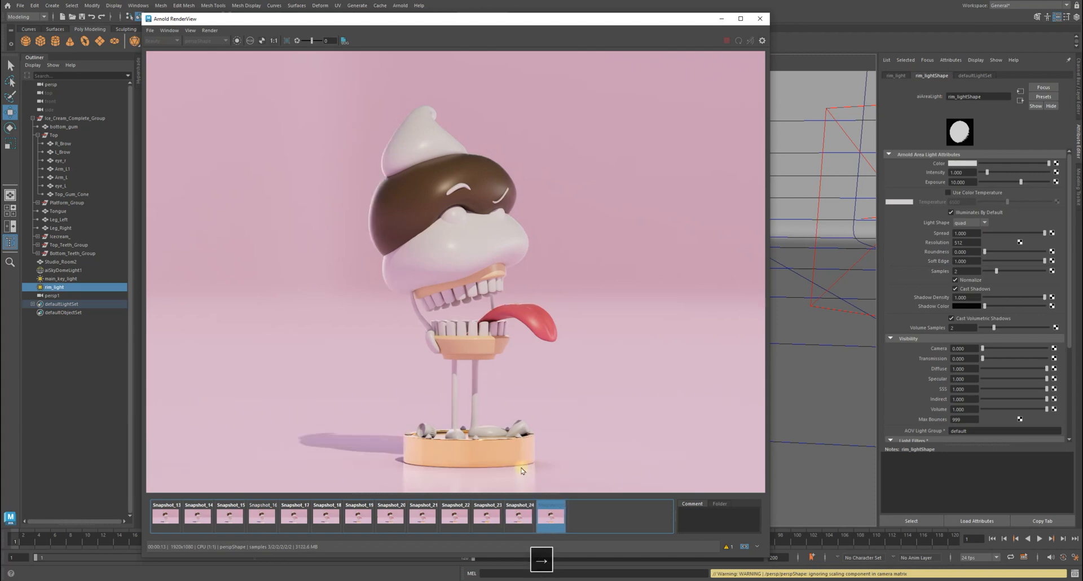
key(Right)
key(Left)
key(Right)
key(Left)
key(Right)
key(Left)
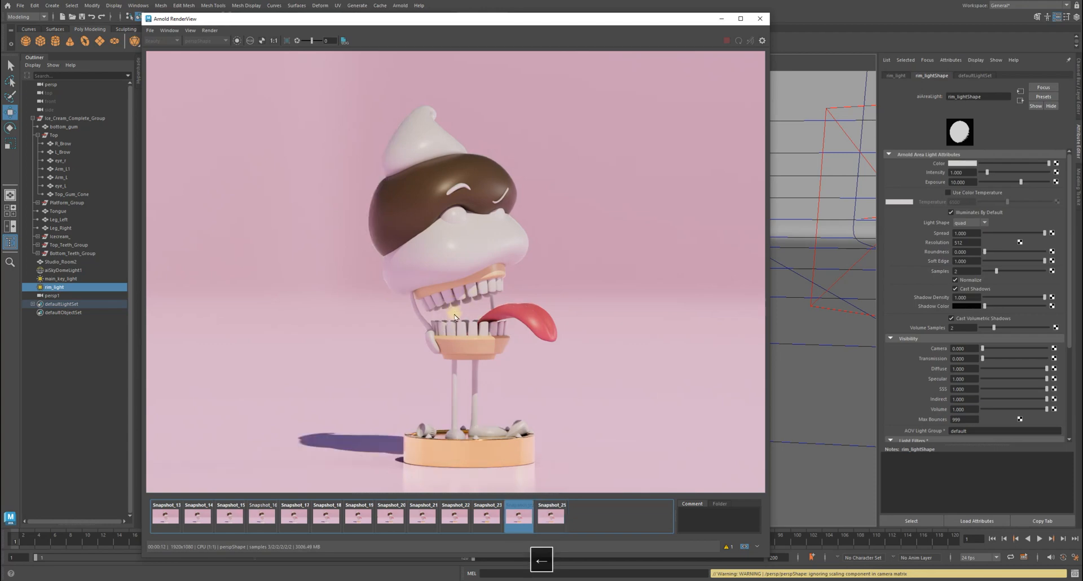
key(Right)
key(Left)
key(Right)
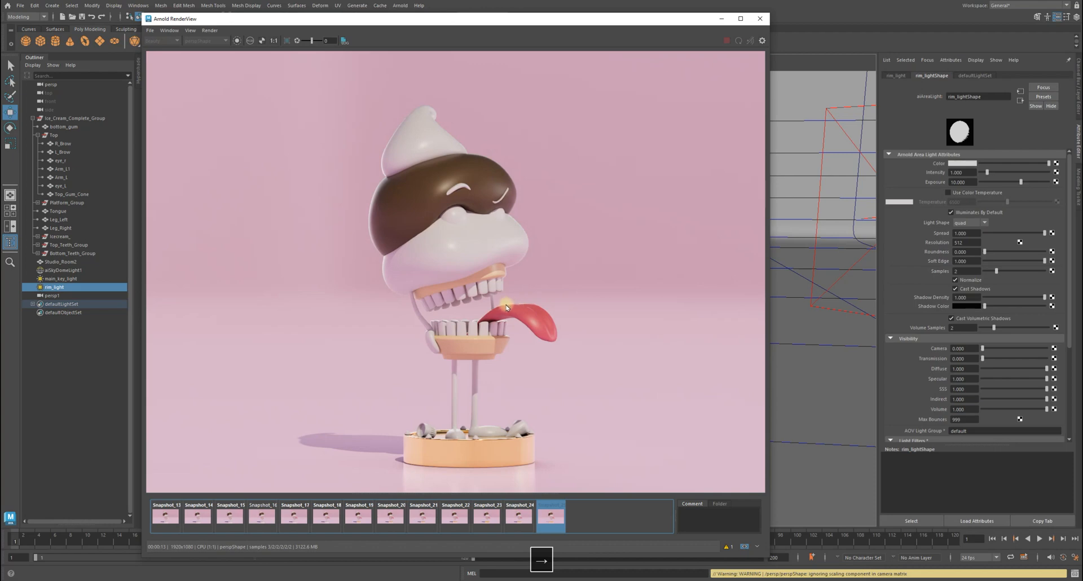
- Compare the two snapshots close up around the teeth and tongue, and restore the full-size render view
scroll(512, 306, up, 5)
key(Left)
key(Right)
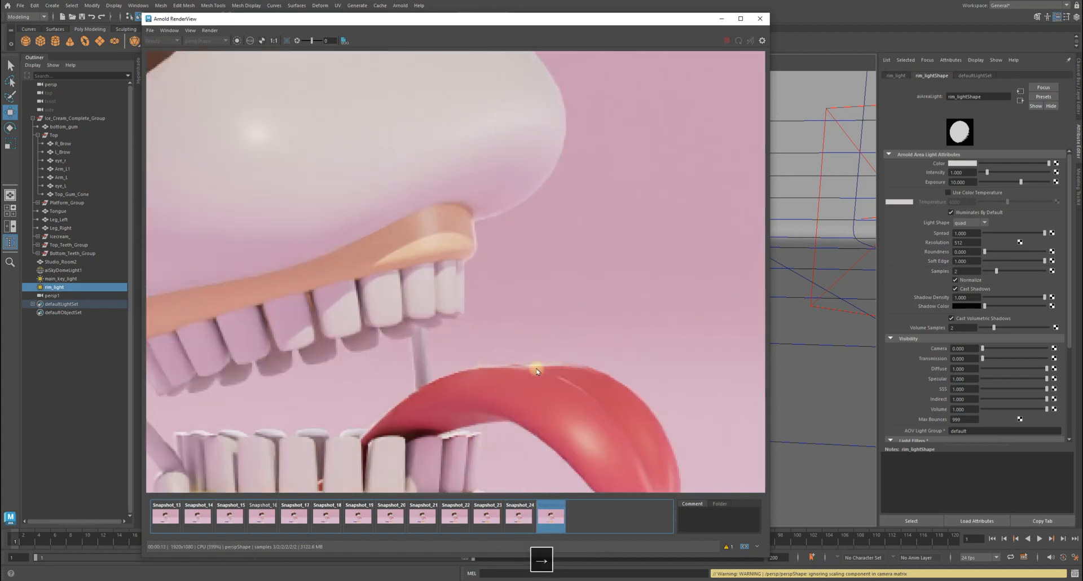
key(Left)
key(Right)
key(Left)
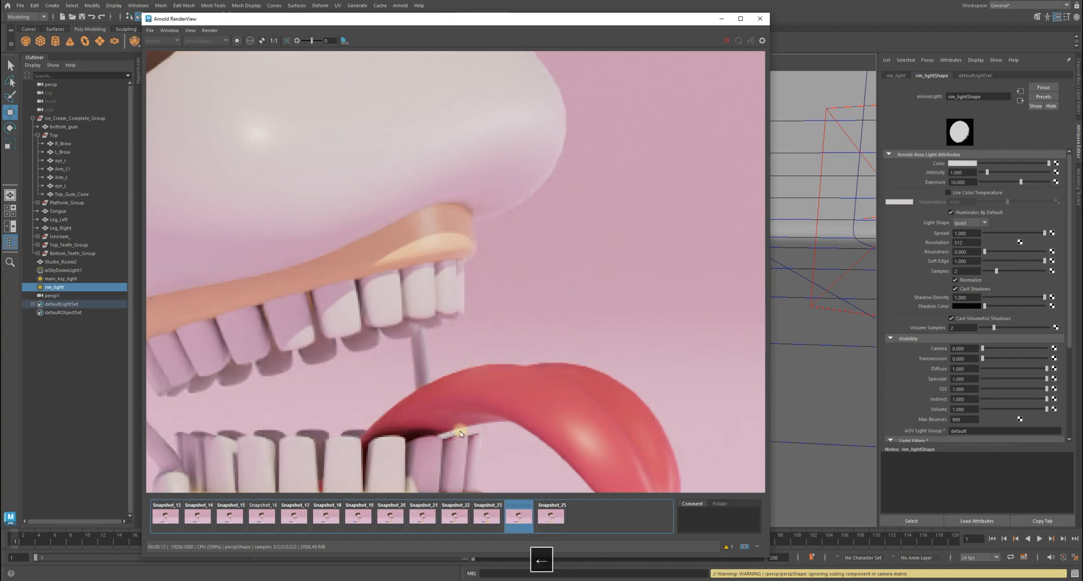
key(Right)
key(Left)
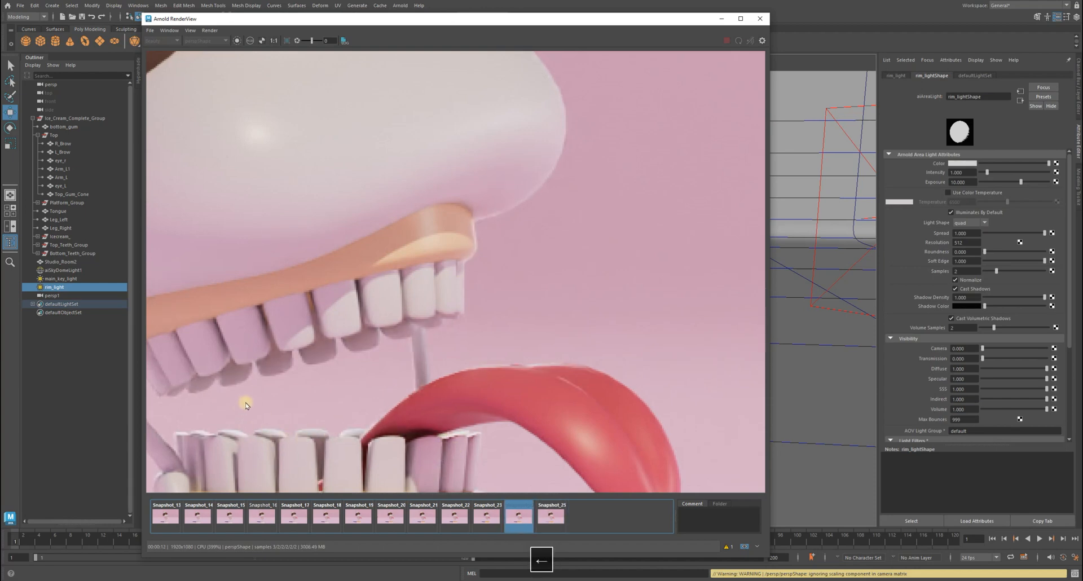
key(Right)
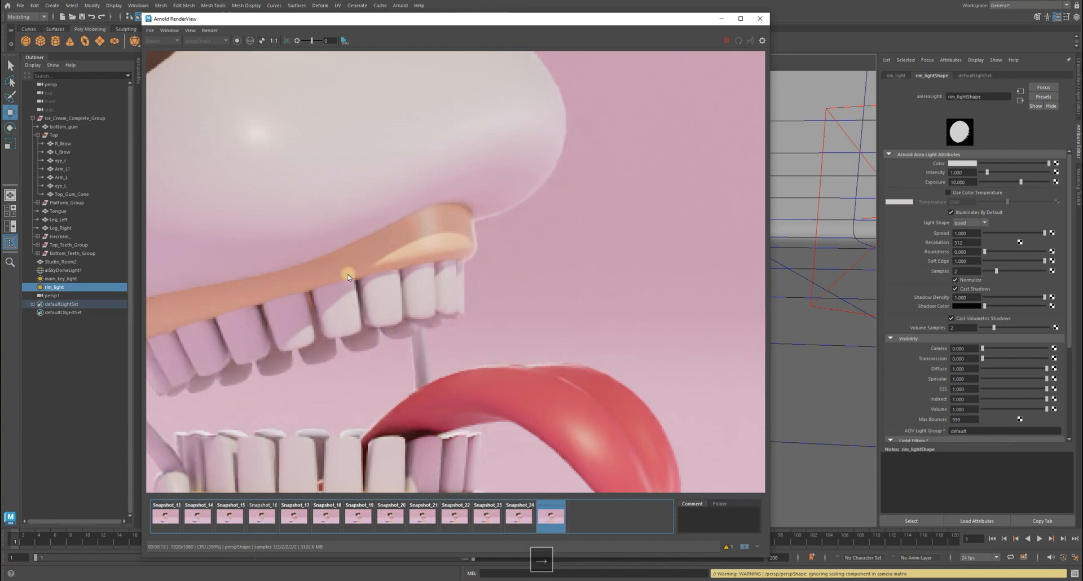
click(274, 41)
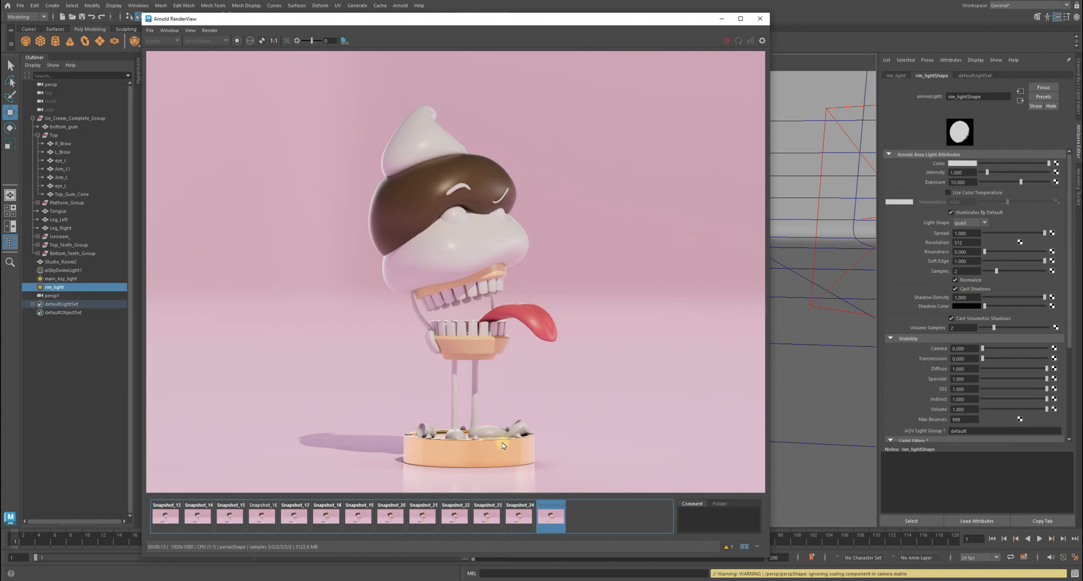
- Examine the platform's edge and cast shadow close up in the render, and return to the full image
alt+middle_drag(415, 375, 395, 184)
alt+right_drag(327, 237, 970, 341)
alt+right_drag(345, 232, 733, 269)
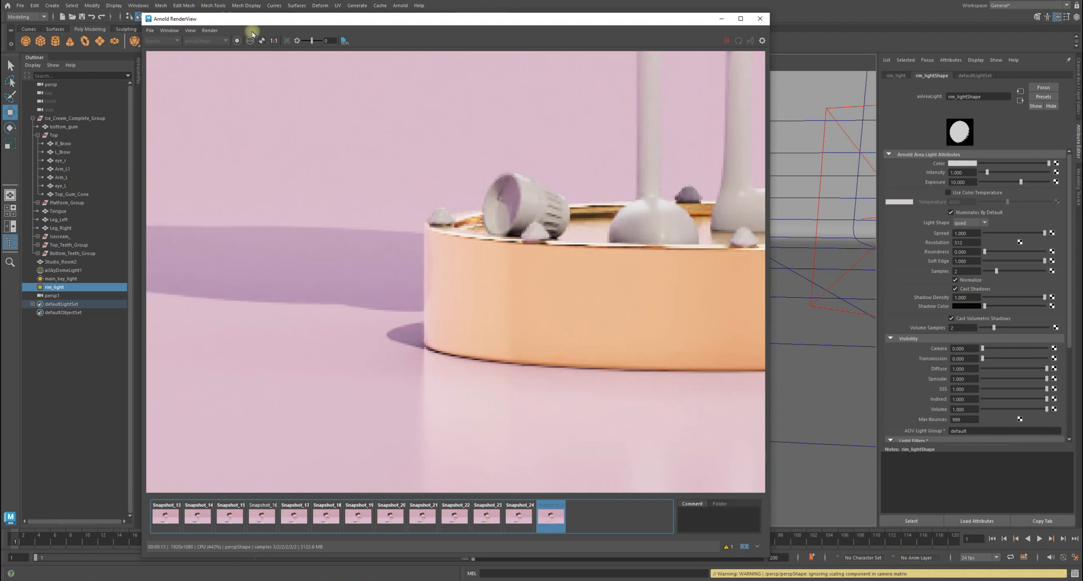
click(273, 41)
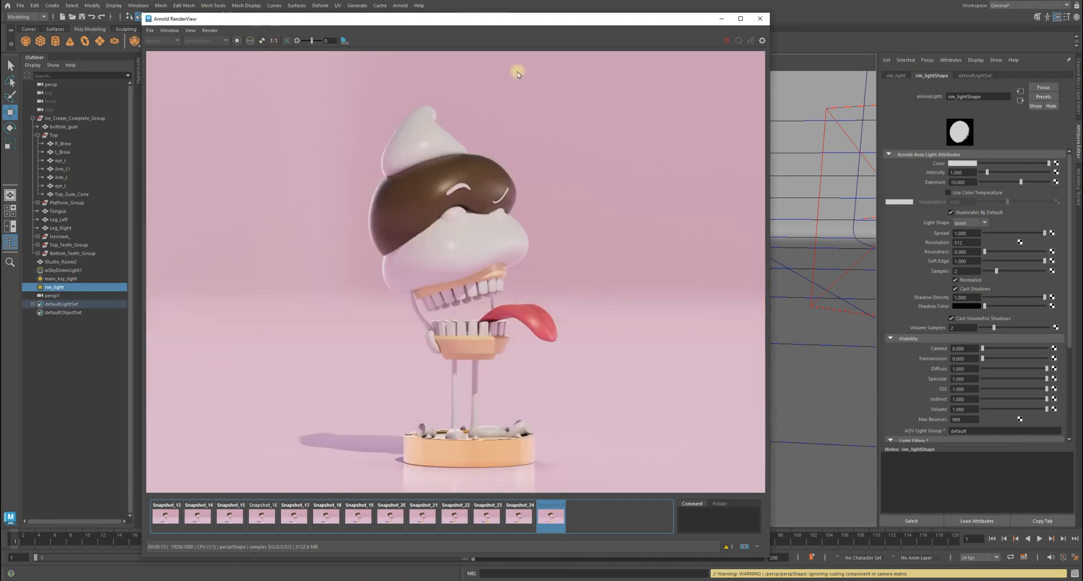
- Move the render window aside and examine how main_key_light and the persp camera are positioned around the character
drag(515, 20, 1082, 108)
alt+drag(410, 231, 635, 303)
drag(629, 287, 580, 238)
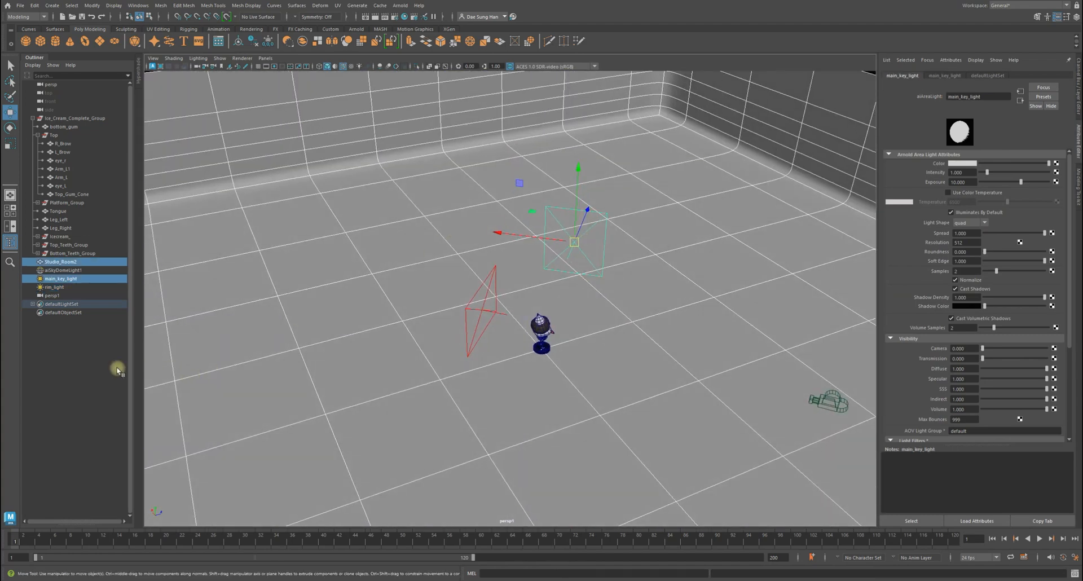
click(69, 356)
click(77, 281)
alt+drag(597, 241, 531, 315)
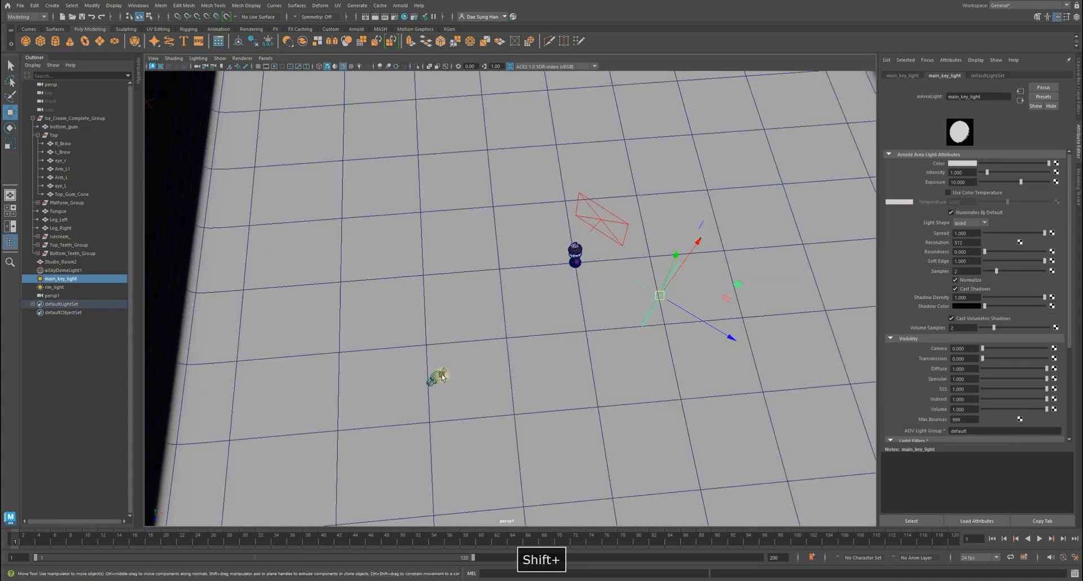
shift+click(440, 377)
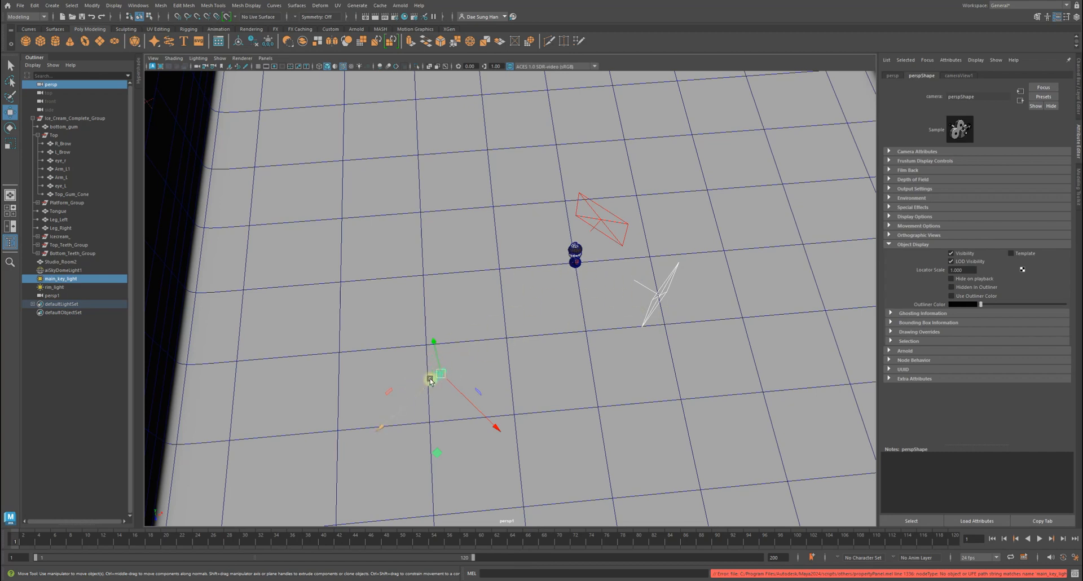
- Rotate main_key_light around its vertical axis by about 20 degrees and a further 12 degrees, aiming it at the character
alt+drag(438, 372, 614, 276)
alt+drag(540, 319, 632, 277)
click(663, 279)
key(e)
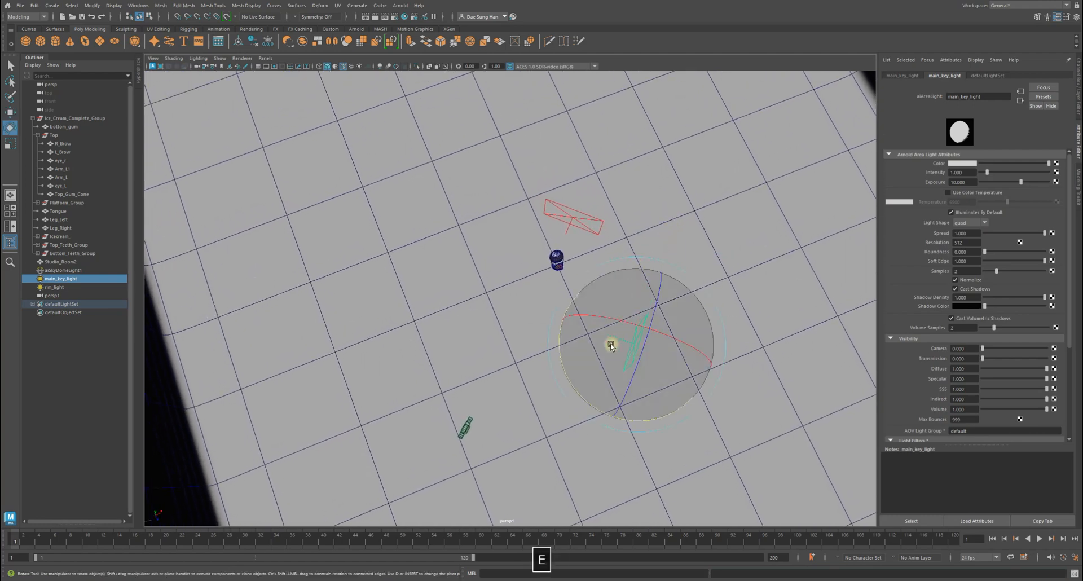
drag(573, 385, 550, 356)
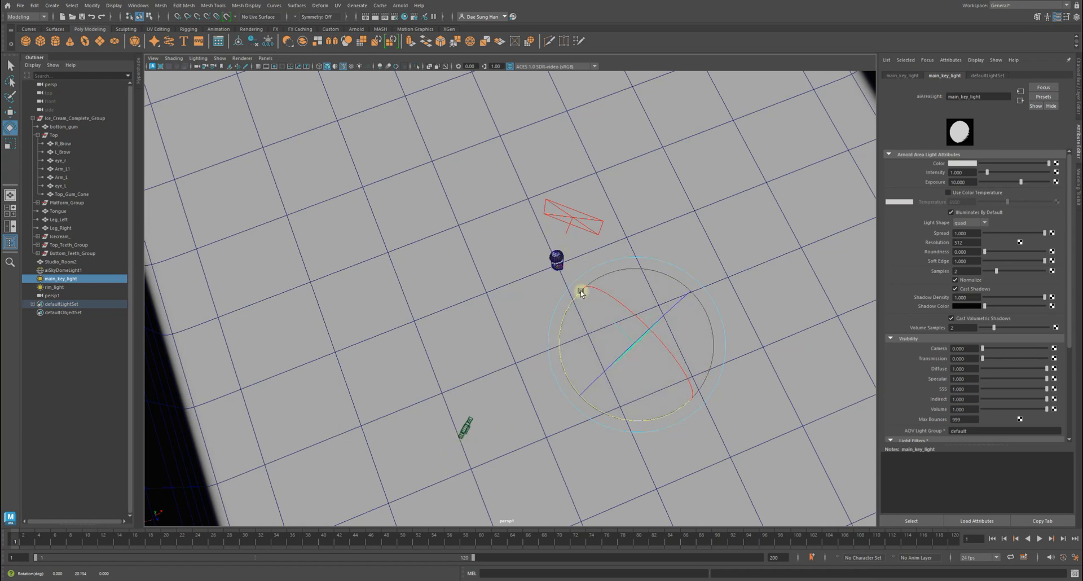
key(w)
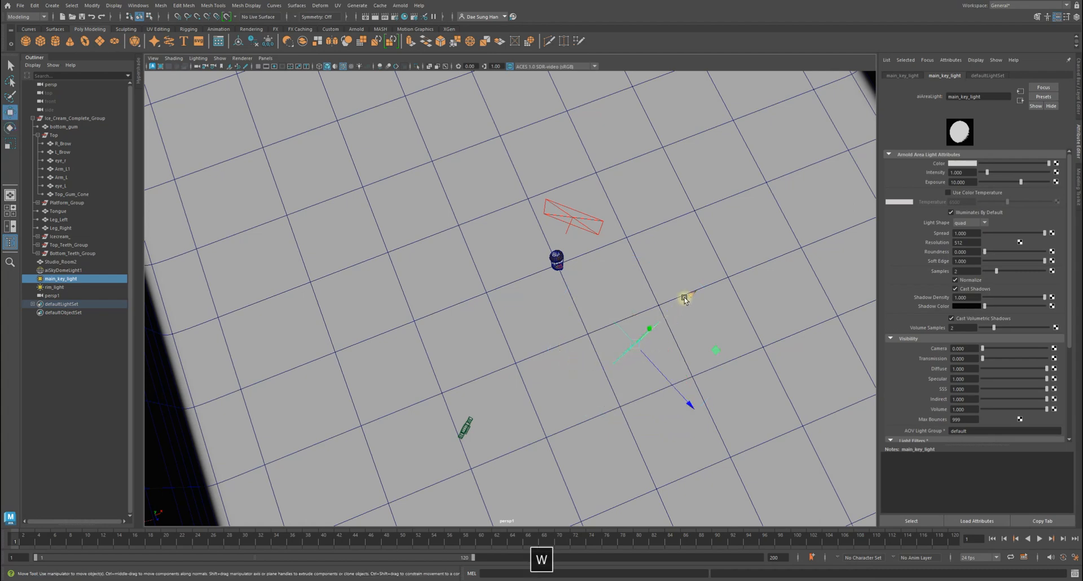
key(e)
drag(558, 390, 558, 380)
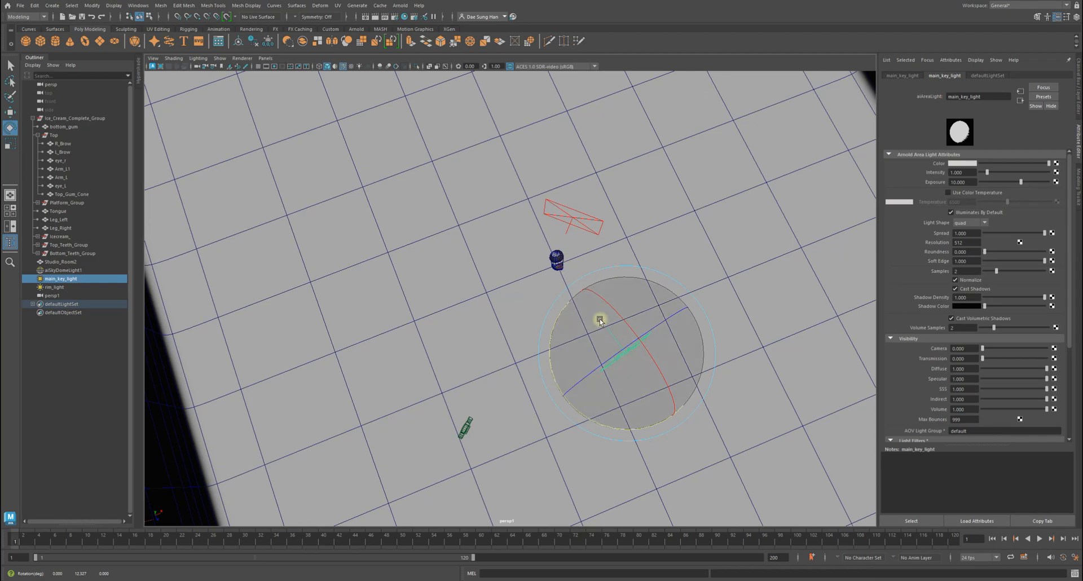
- Move main_key_light slightly so it lights the character more from the side, away from the camera
key(w)
alt+drag(449, 339, 514, 249)
alt+drag(592, 273, 585, 428)
key(e)
key(w)
drag(675, 323, 687, 316)
- Select the persp camera, bring back the Arnold RenderView and store a snapshot of the updated render
alt+drag(547, 337, 592, 333)
click(533, 430)
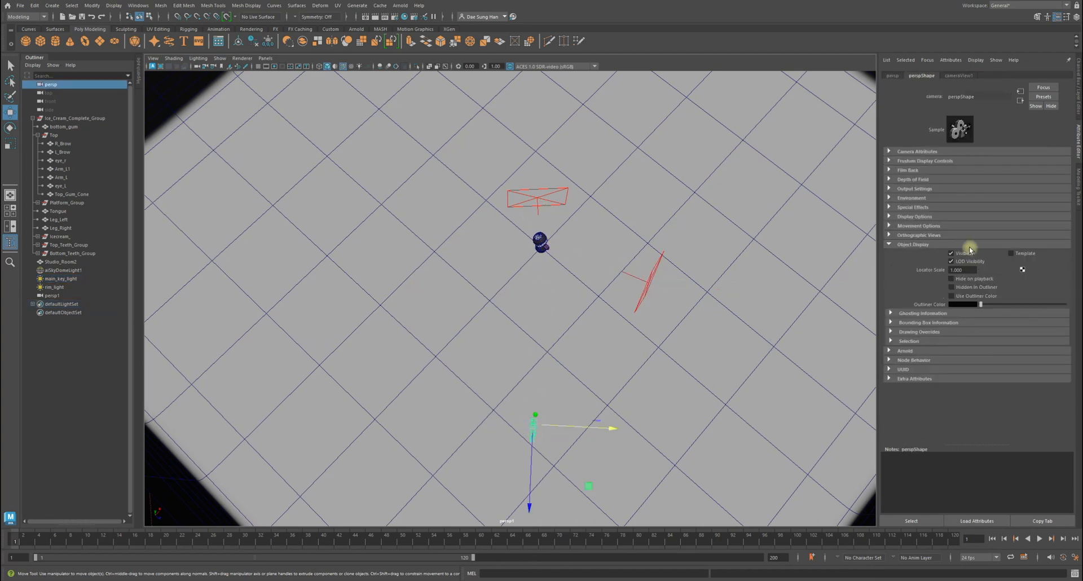
key(alt+Tab)
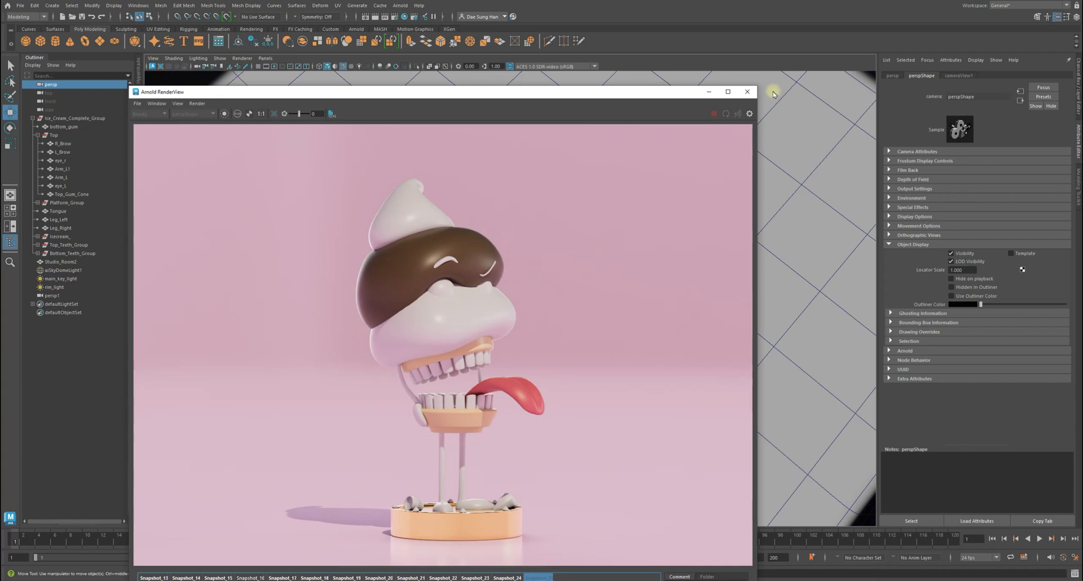
drag(459, 93, 453, 24)
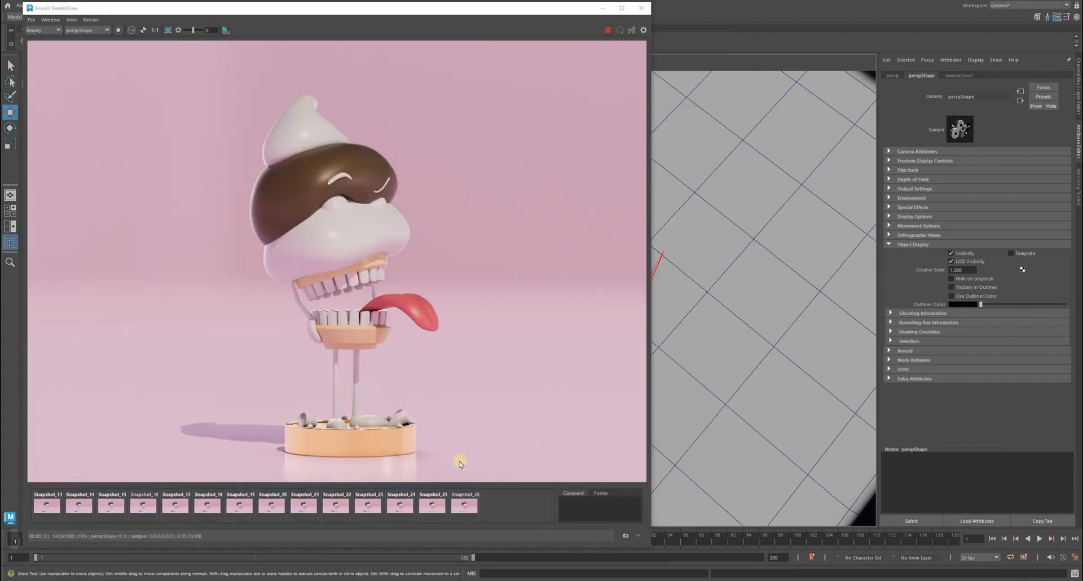
- Compare Snapshot_25 and Snapshot_26 repeatedly to examine how the repositioned key light changes the character's highlights and shading
click(431, 505)
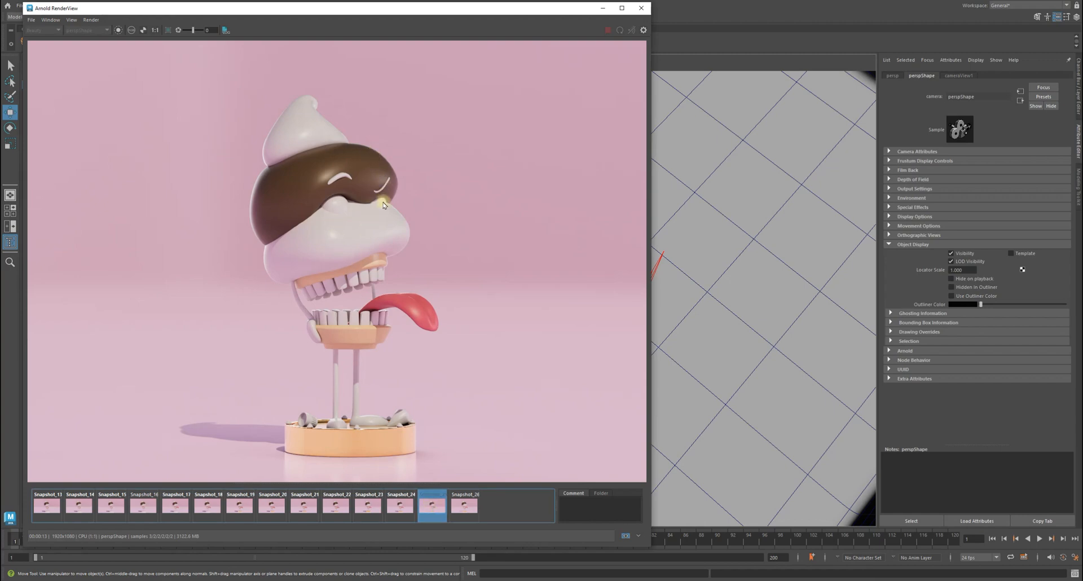
key(Right)
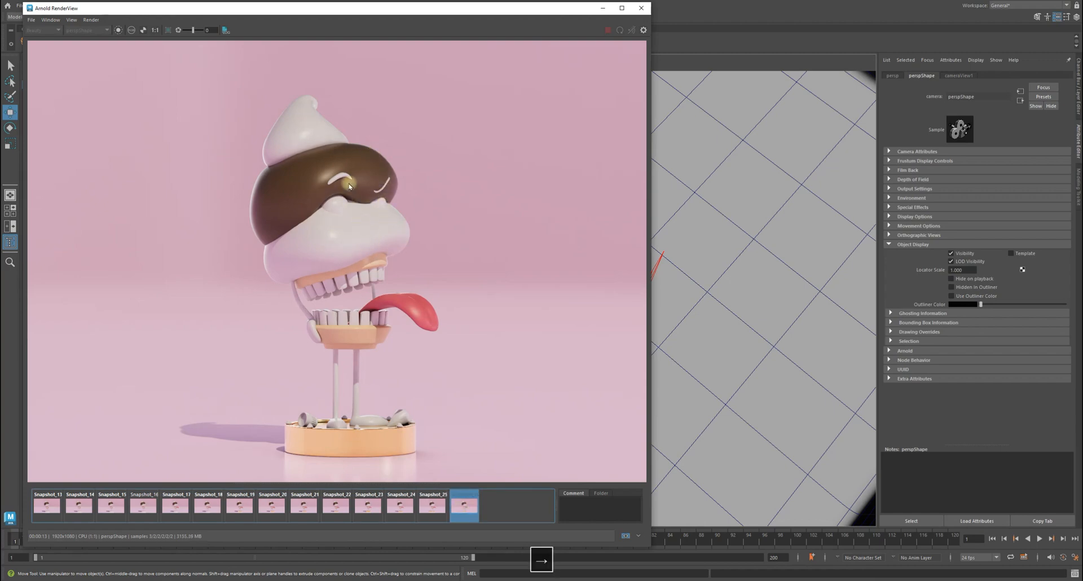
key(Left)
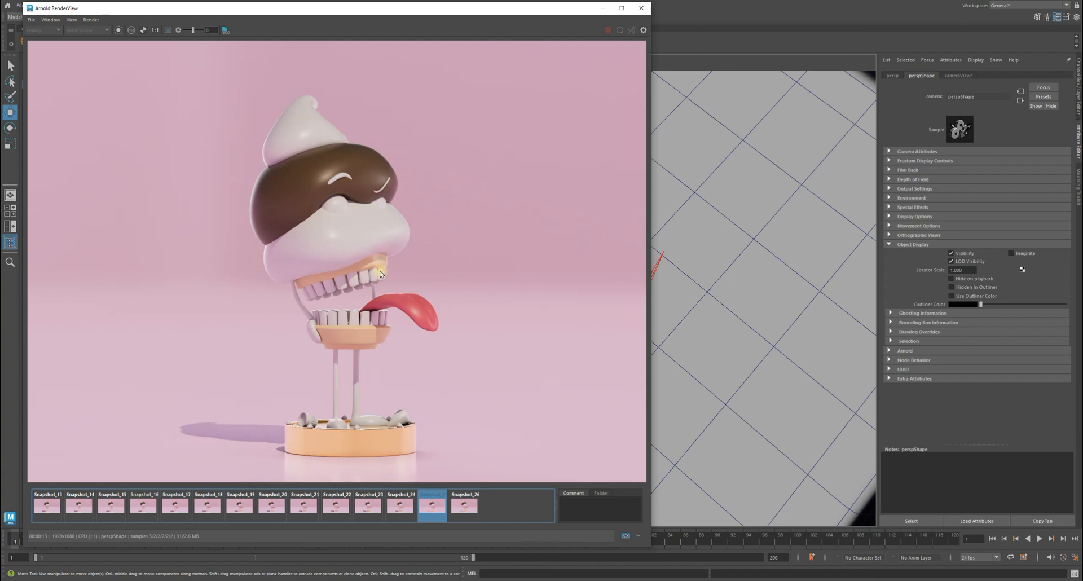
key(Right)
key(Left)
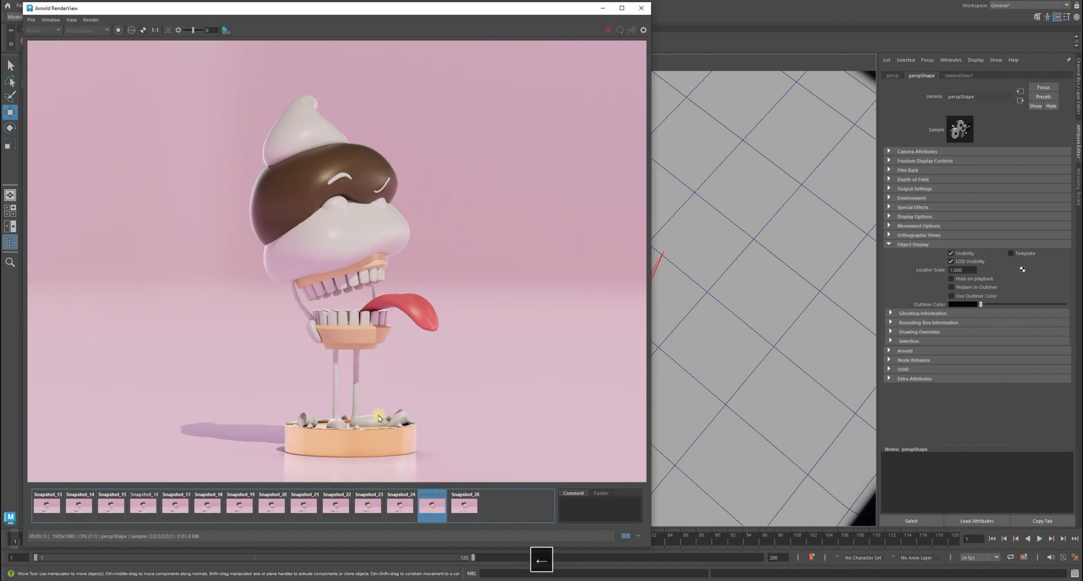
key(Right)
key(Left)
key(Right)
key(Left)
key(Right)
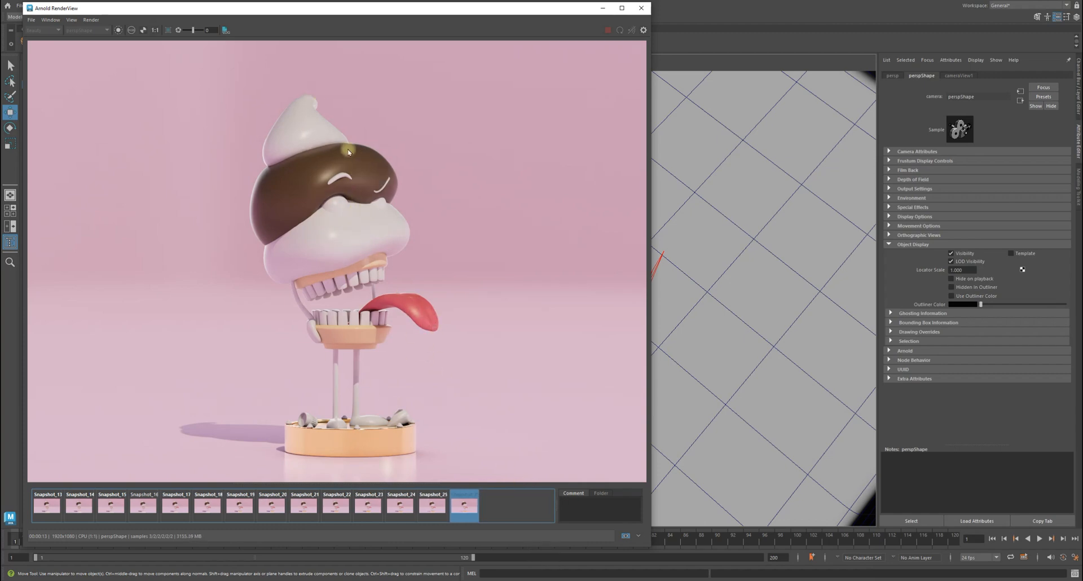
key(Left)
key(Right)
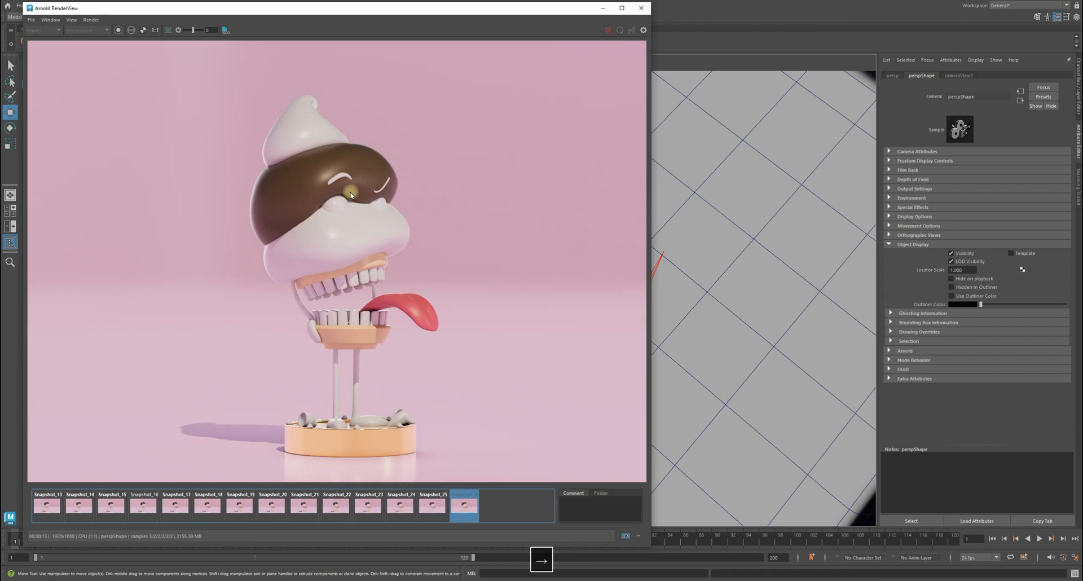
key(Left)
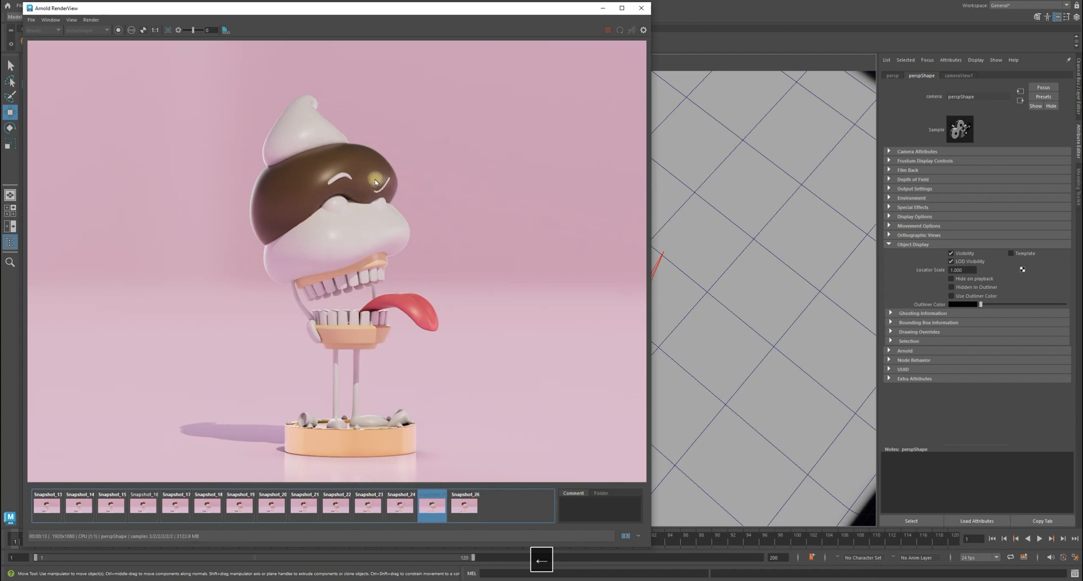
key(Right)
key(Left)
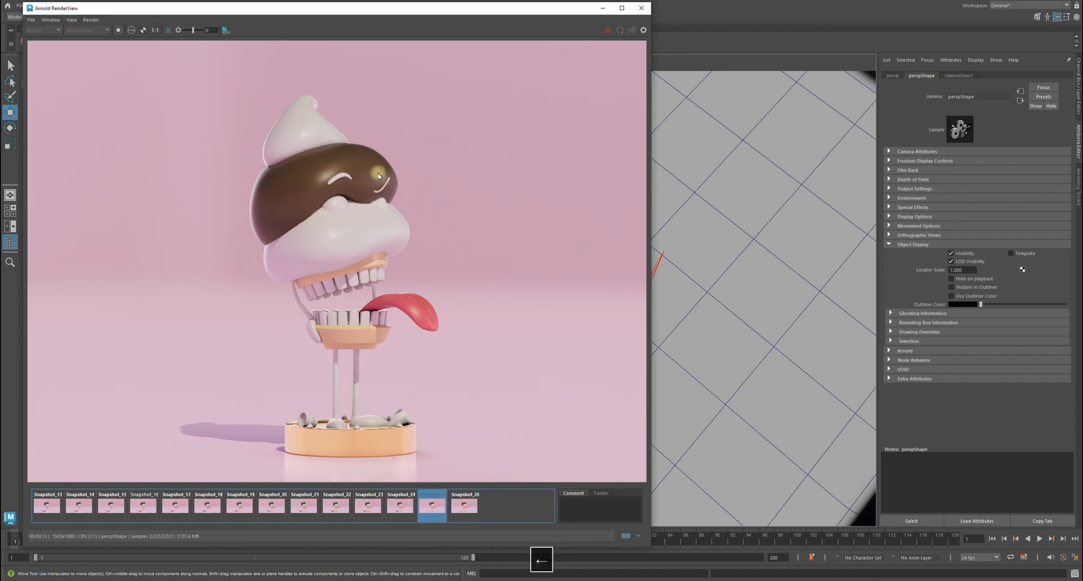
key(Right)
key(Left)
key(Right)
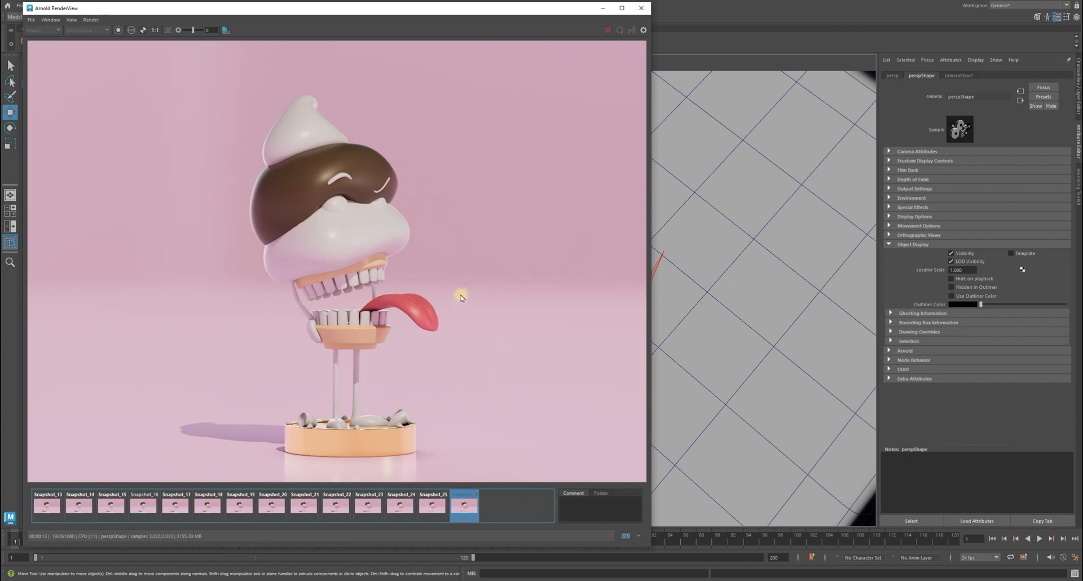
- Move the render window aside, select main_key_light and scale it narrower along its width
drag(249, 12, 1082, 79)
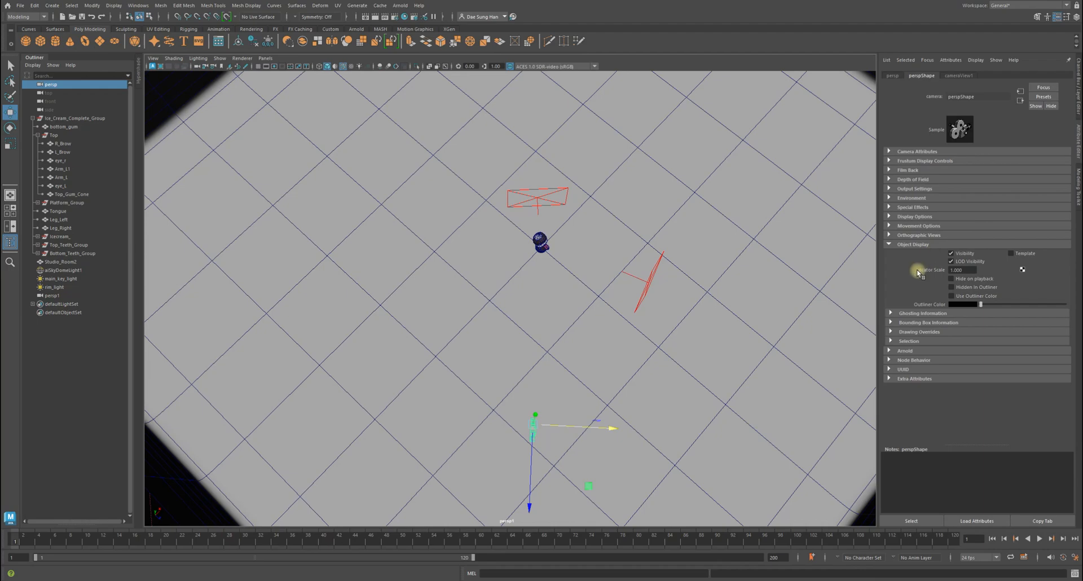
alt+drag(855, 281, 645, 219)
click(606, 189)
alt+middle_drag(605, 189, 598, 281)
alt+right_drag(599, 281, 699, 452)
alt+drag(698, 452, 440, 327)
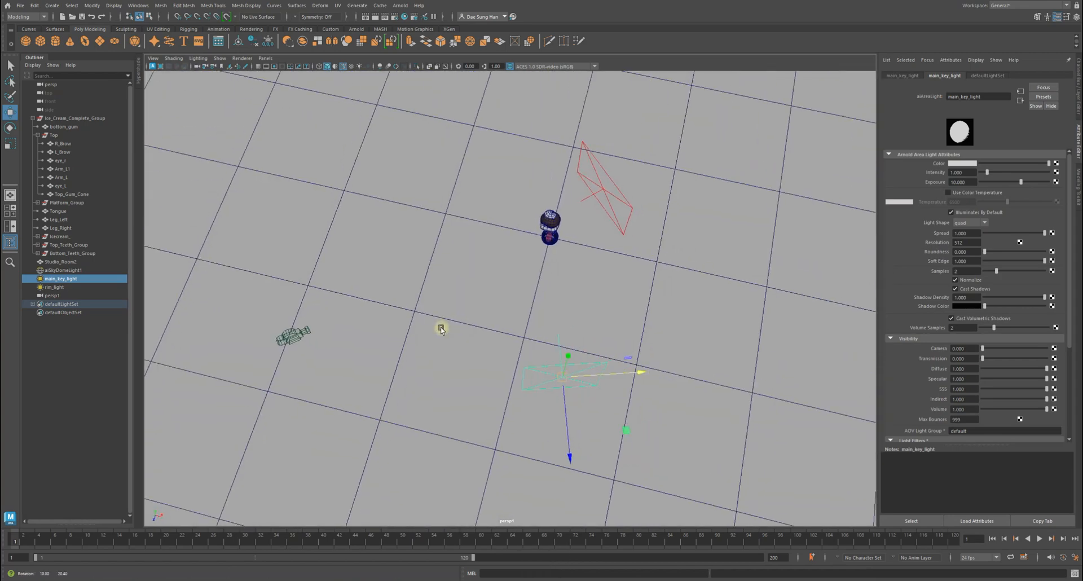
alt+drag(441, 328, 436, 330)
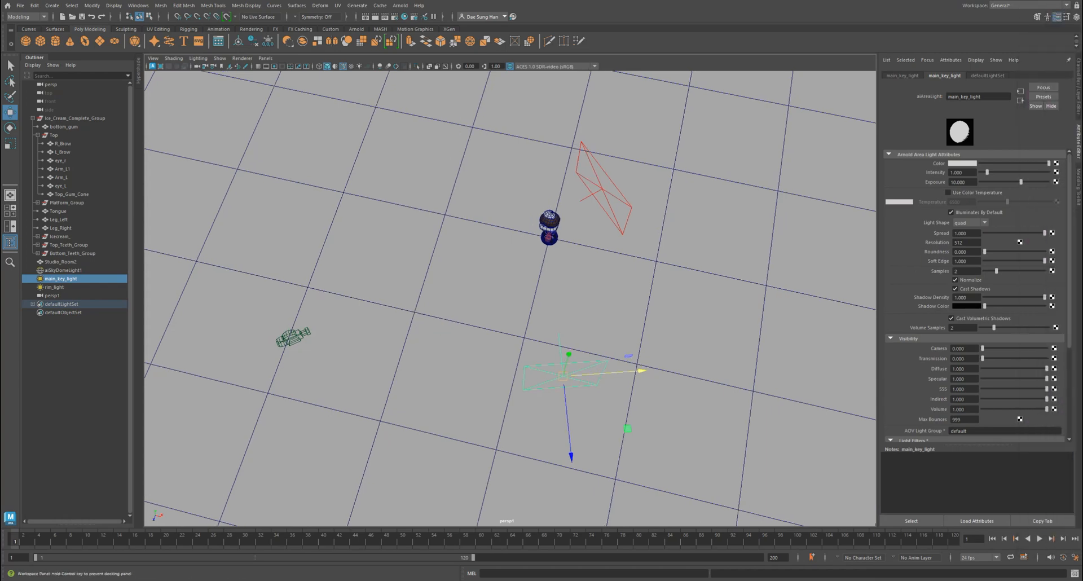
alt+drag(597, 300, 598, 277)
key(r)
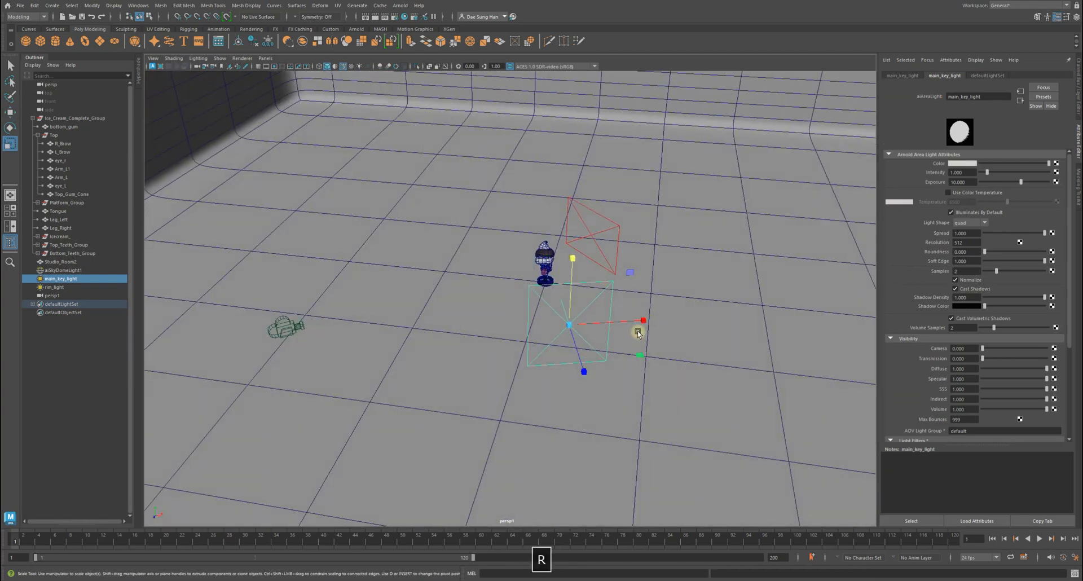
drag(641, 319, 773, 321)
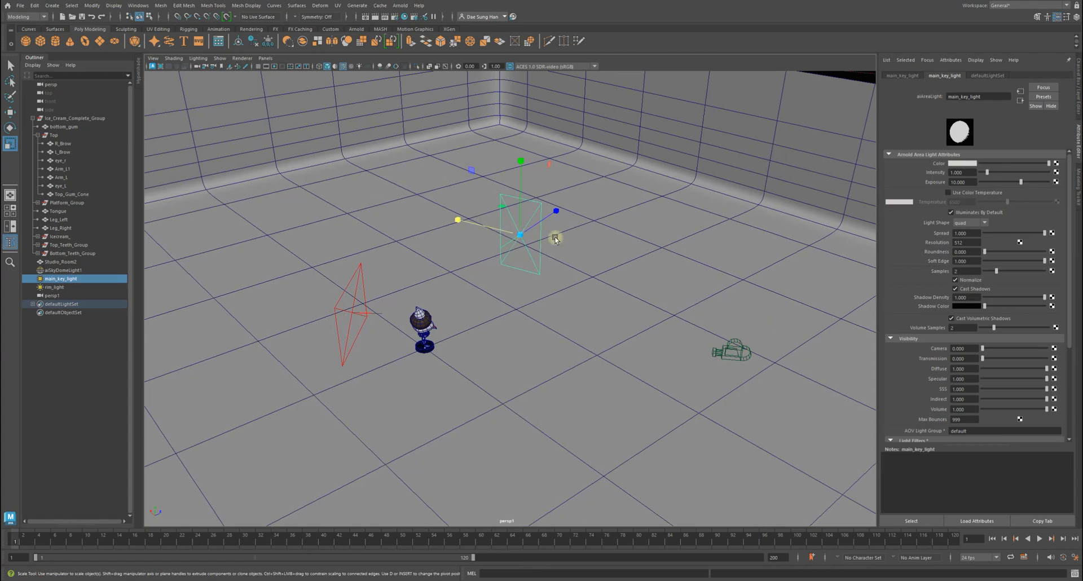
alt+drag(519, 231, 543, 282)
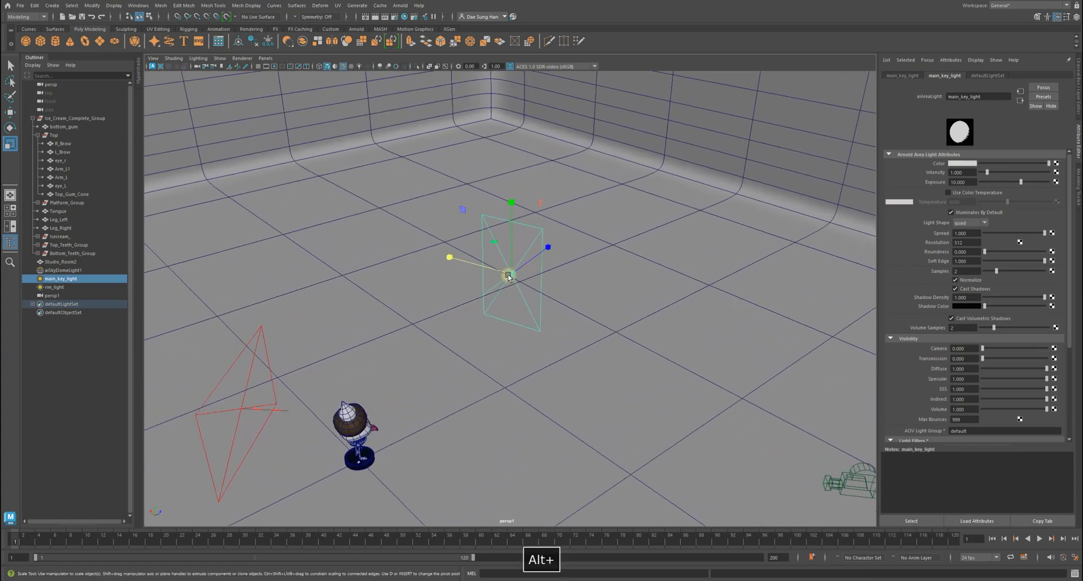
alt+drag(452, 257, 565, 291)
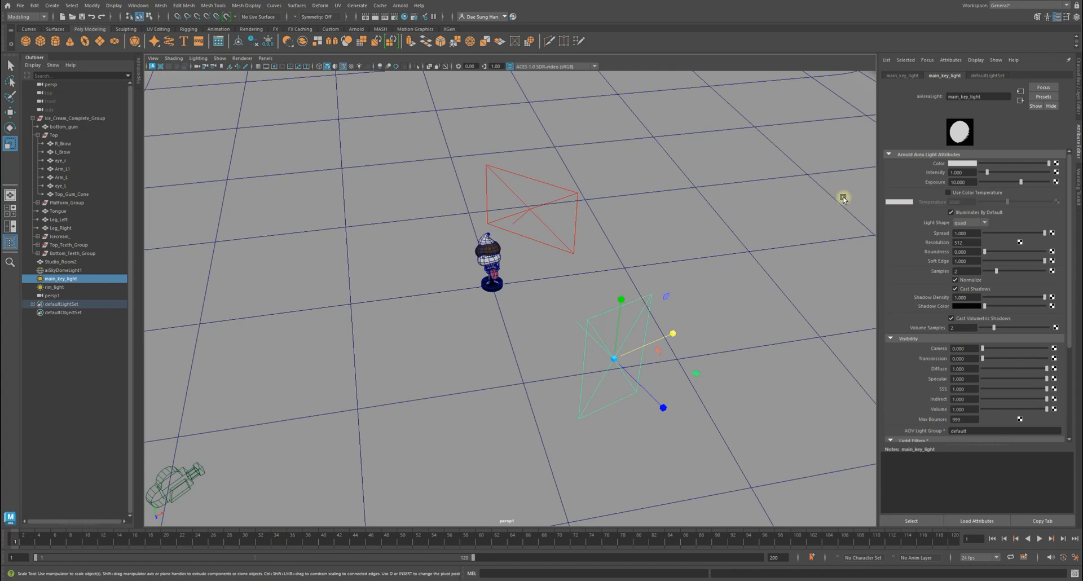
- Set the exposure of main_key_light to 11
drag(976, 182, 910, 181)
text(11)
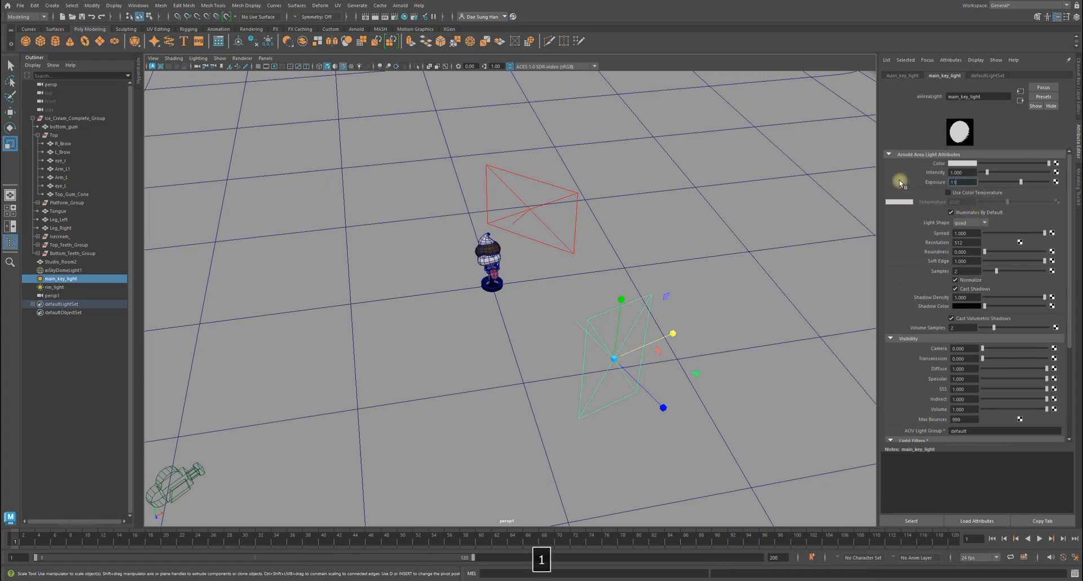
key(Return)
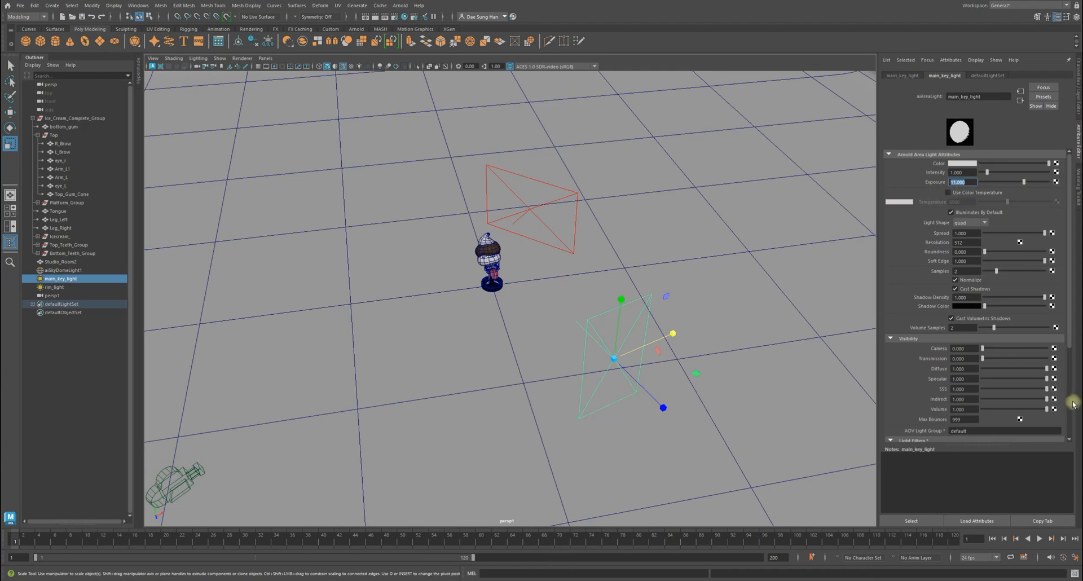
alt+drag(728, 345, 655, 293)
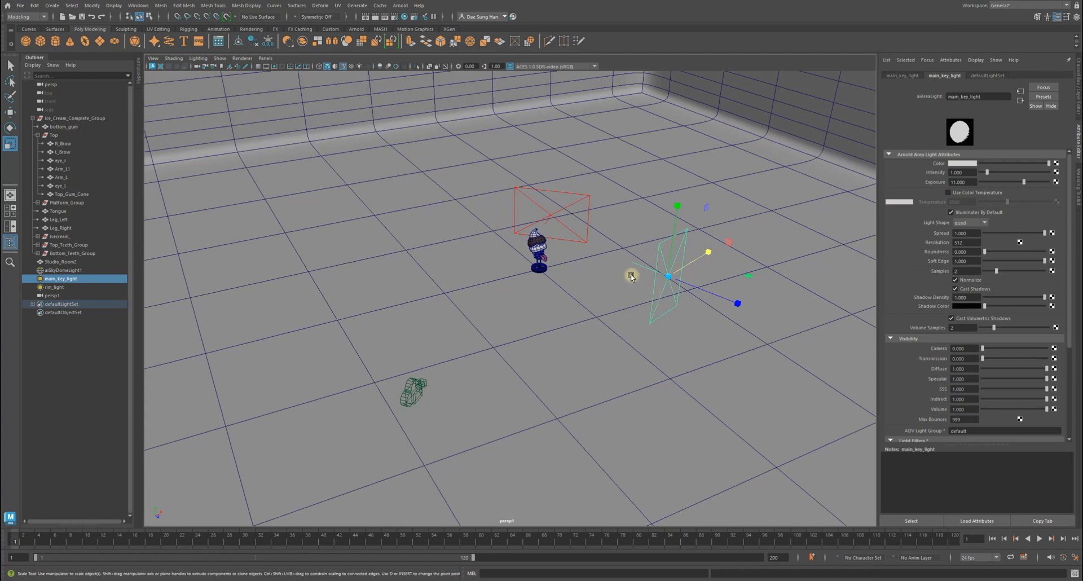
- Bring back the Arnold RenderView and store a snapshot of the render with the brighter key light
click(1037, 575)
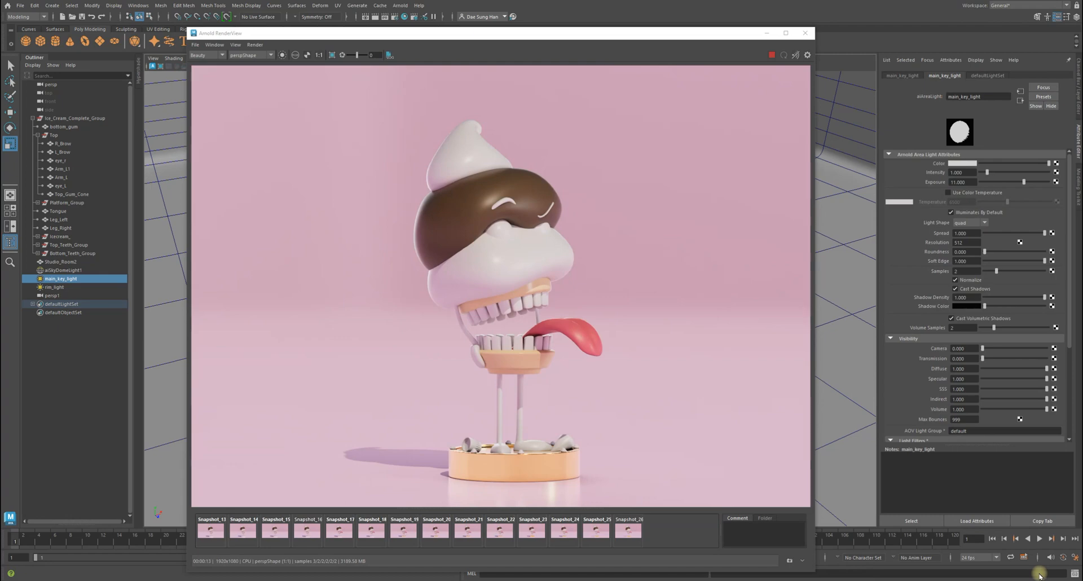
drag(550, 35, 540, 12)
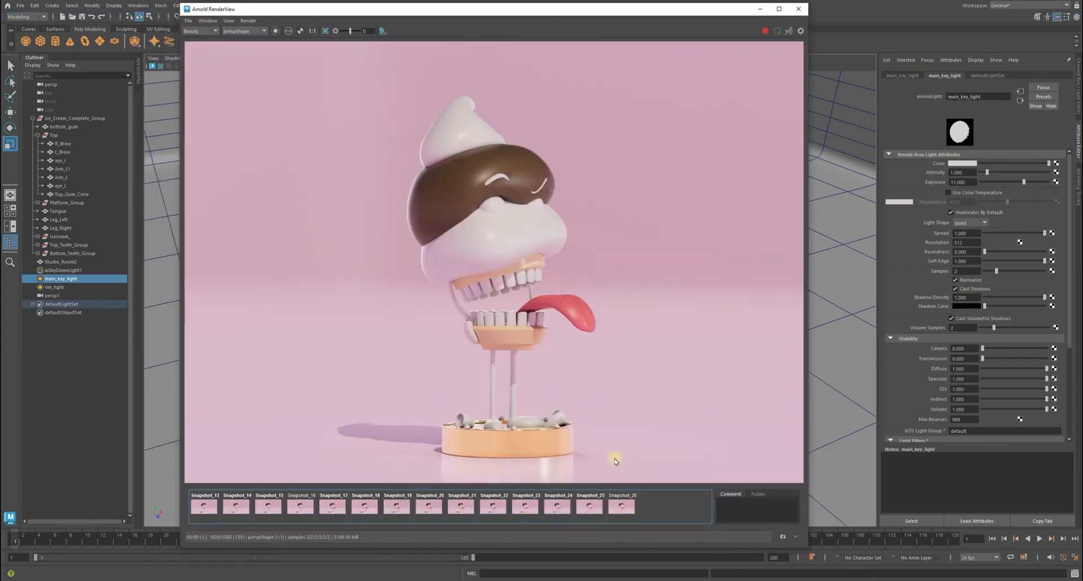
click(784, 537)
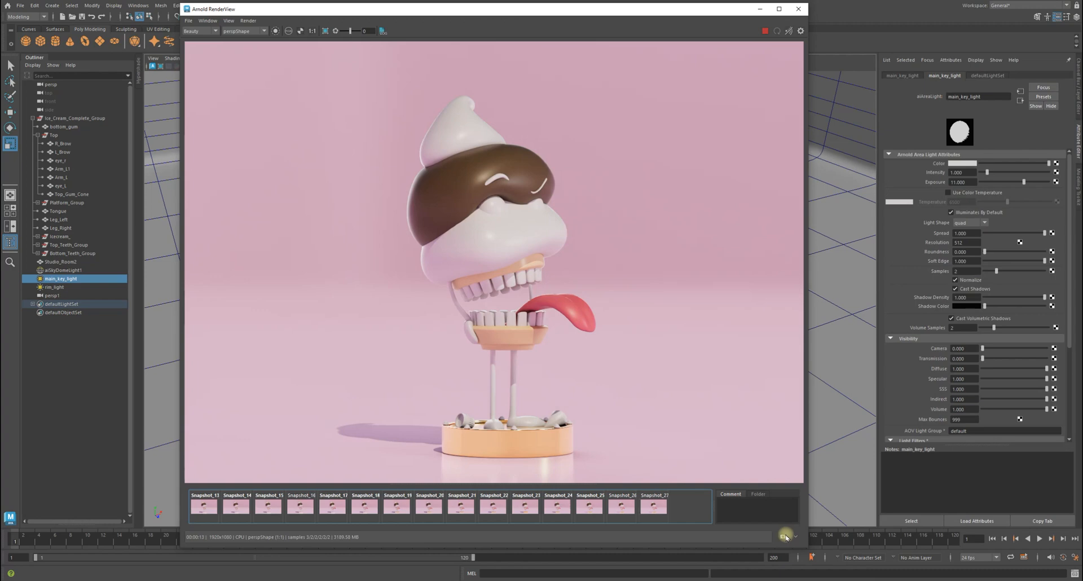
- Display Snapshot_26 and reposition the render window to check the key light in the viewport beside the render
click(621, 505)
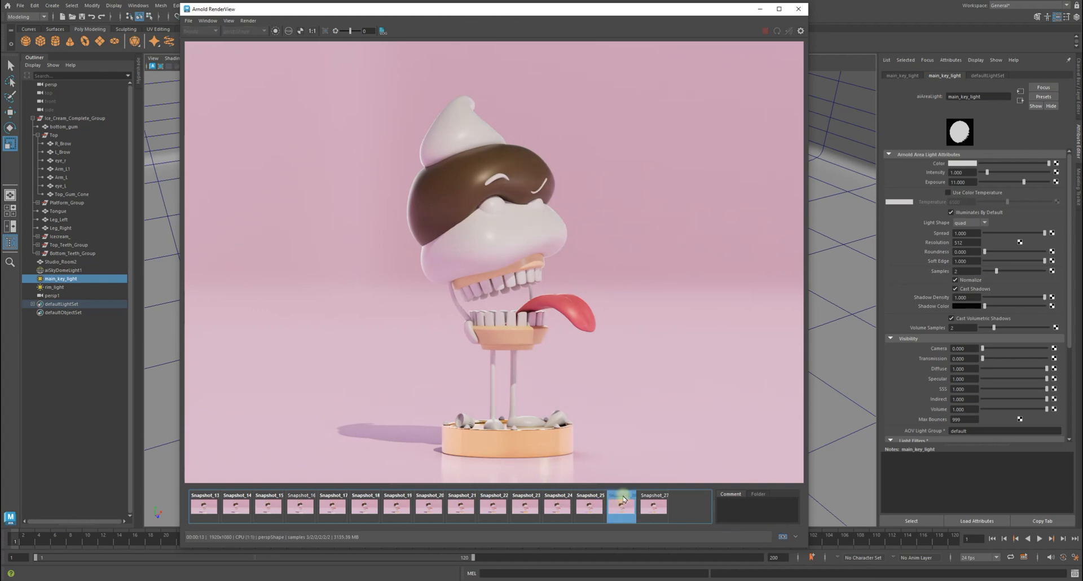
drag(576, 7, 319, 182)
click(687, 269)
drag(661, 265, 726, 298)
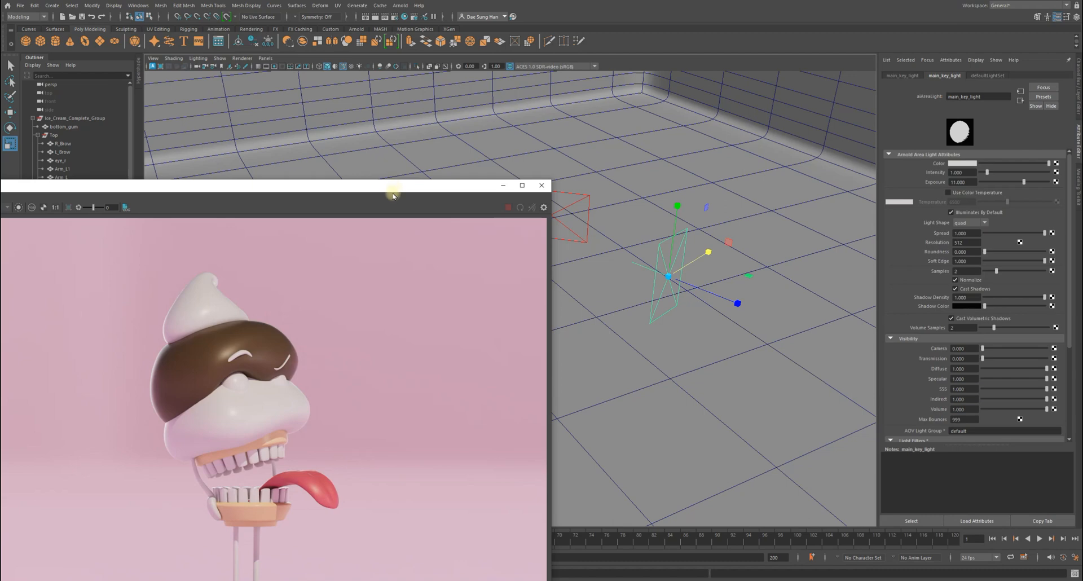
drag(431, 184, 528, 32)
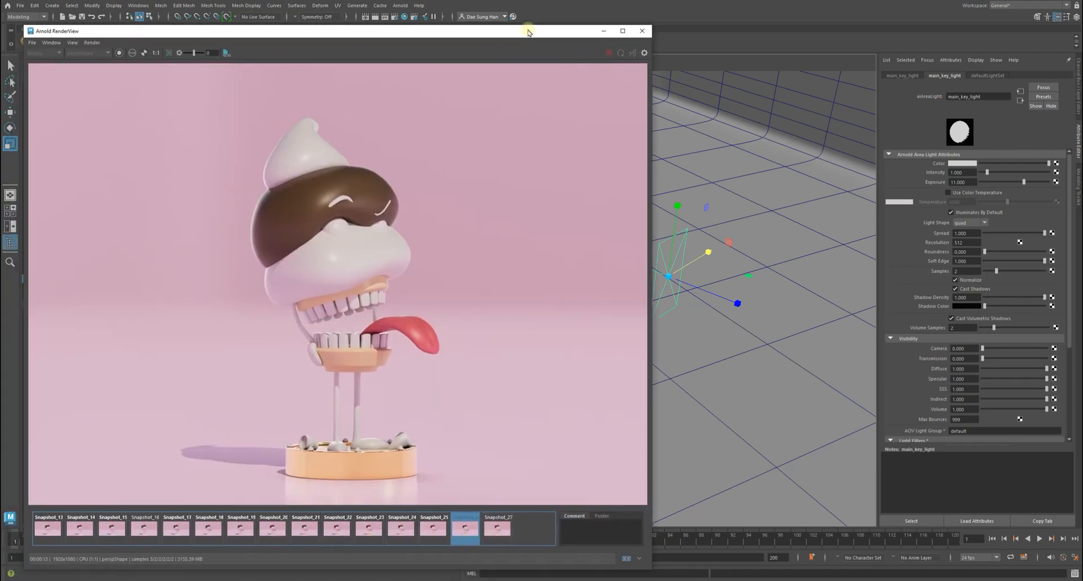
- Display Snapshot_27 and examine main_key_light's angle to the character from above in the viewport
click(500, 531)
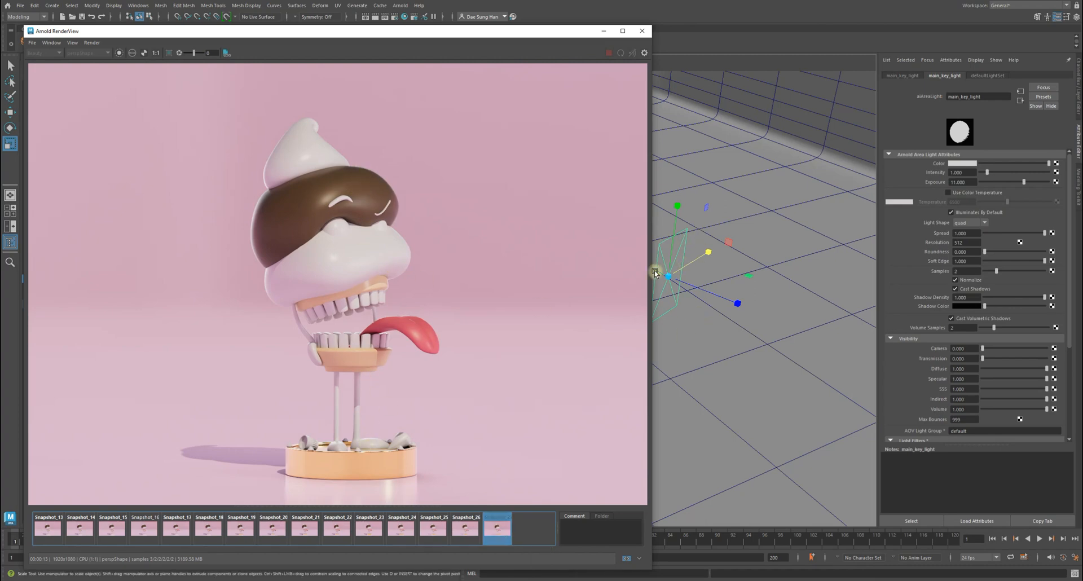
drag(577, 38, 410, 52)
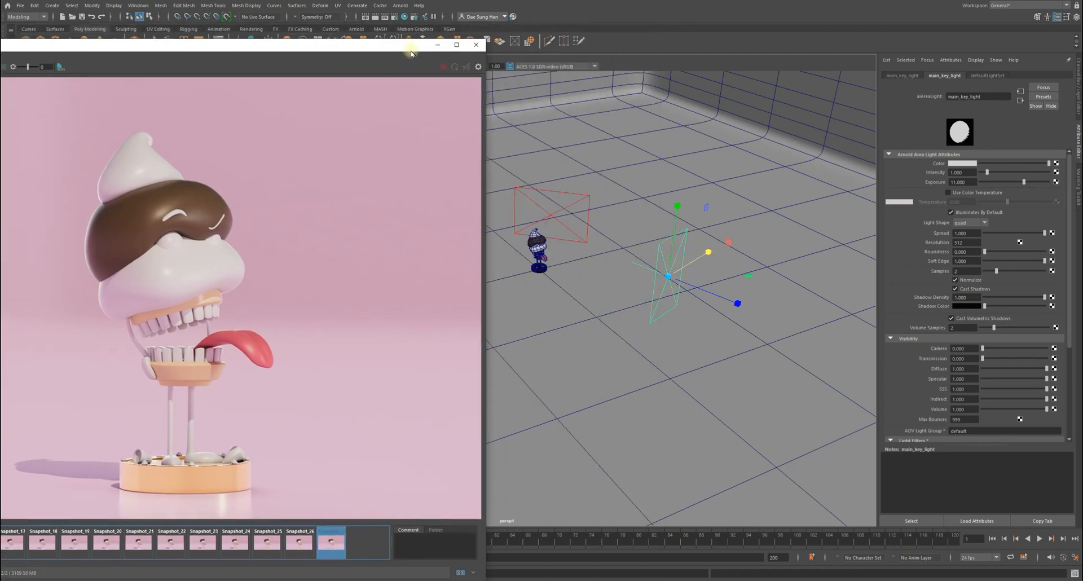
alt+drag(747, 292, 691, 389)
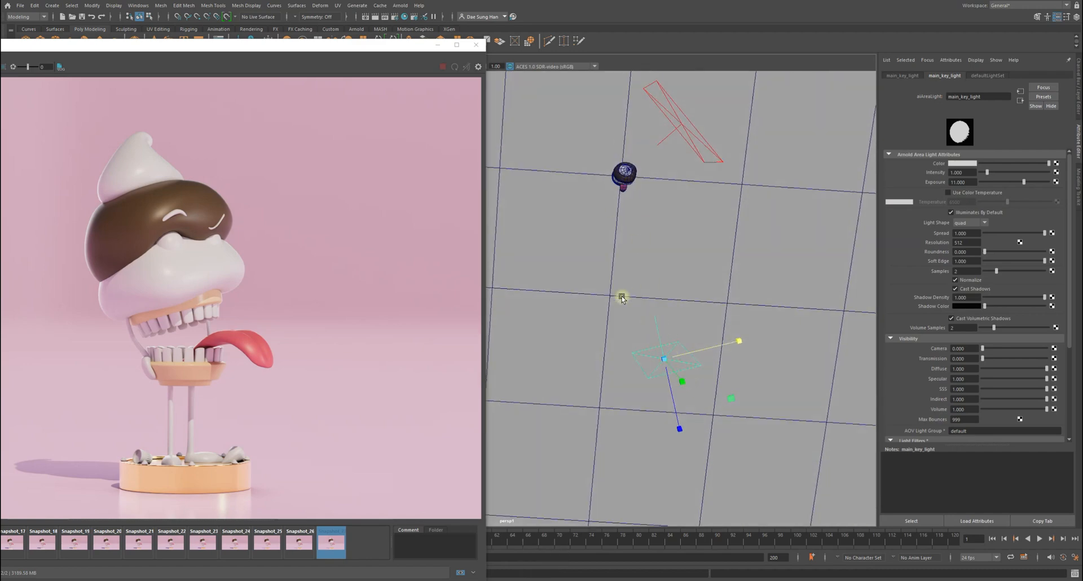
drag(324, 46, 576, 29)
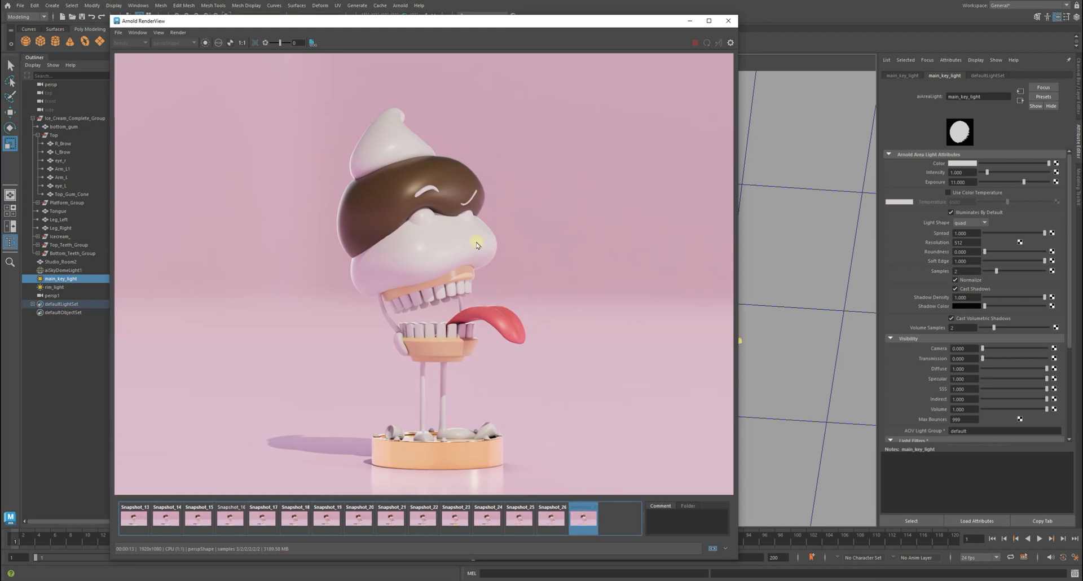
- Flip repeatedly between Snapshot_26 and Snapshot_27 to compare the lighting on the character, ending on Snapshot_27
key(Left)
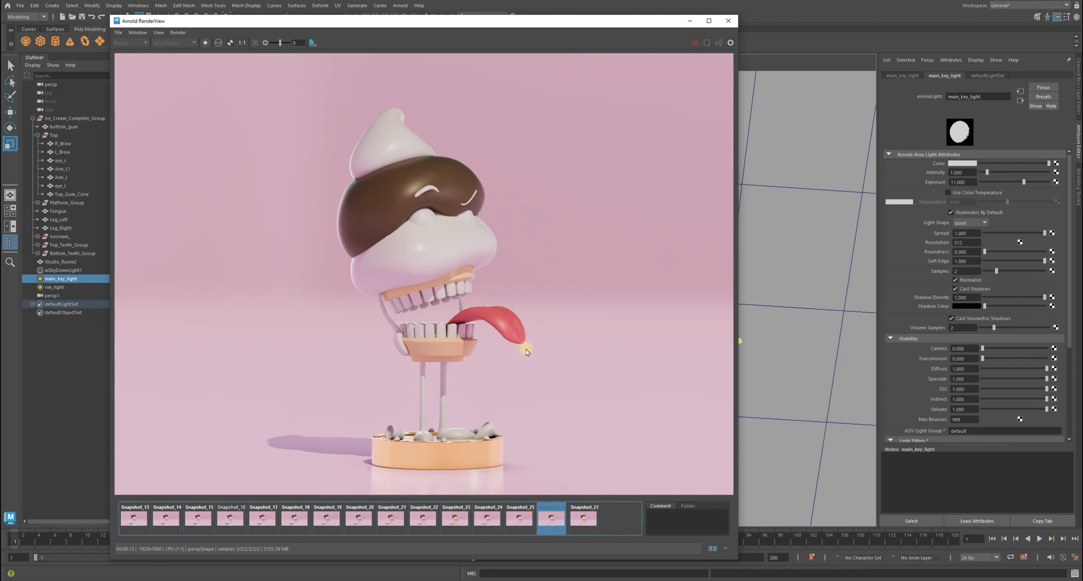
key(Right)
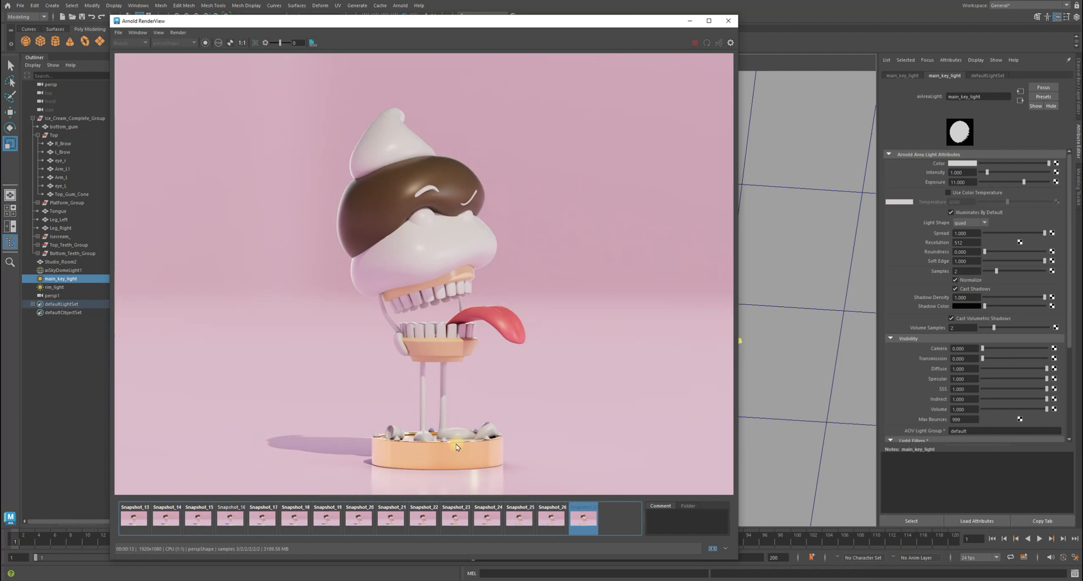
key(Left)
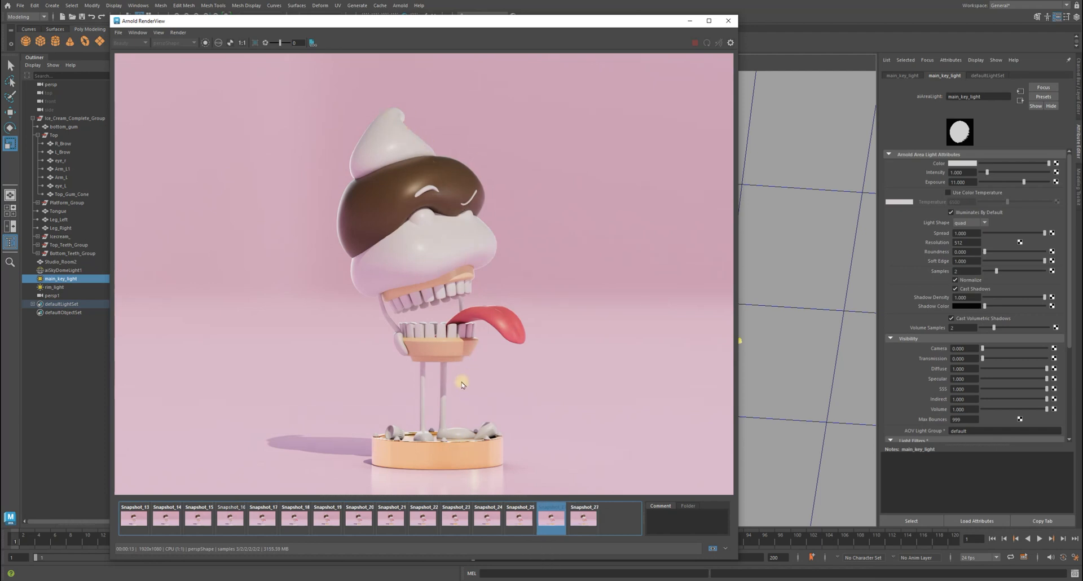
key(Right)
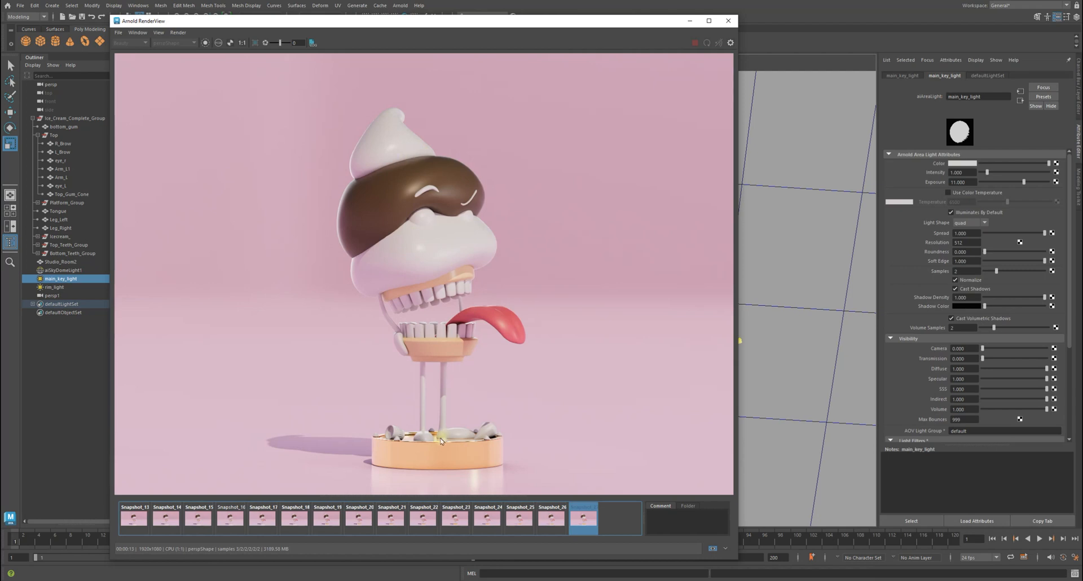
key(Left)
key(Right)
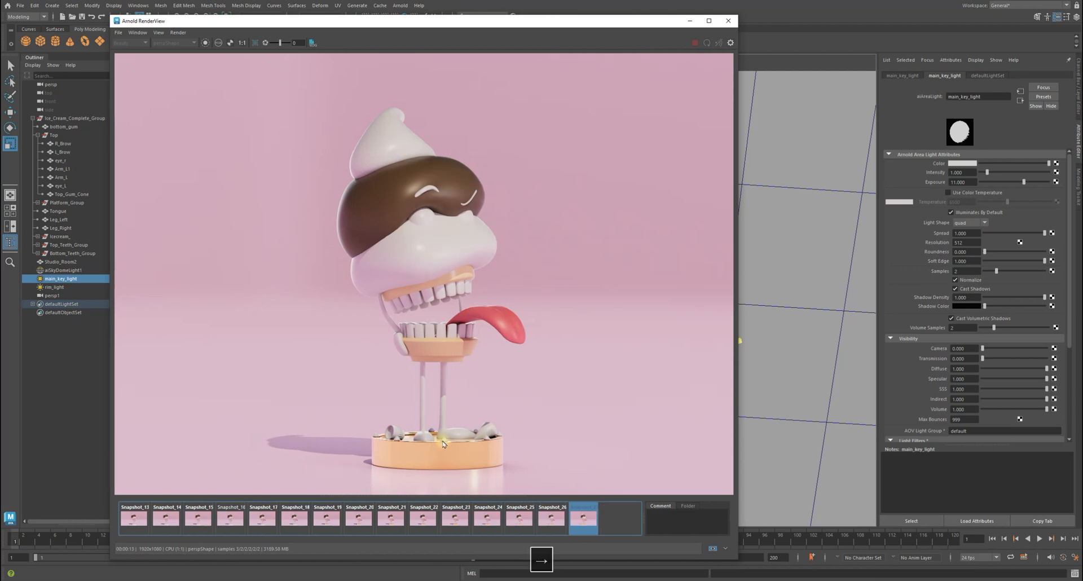
key(Left)
key(Right)
key(Left)
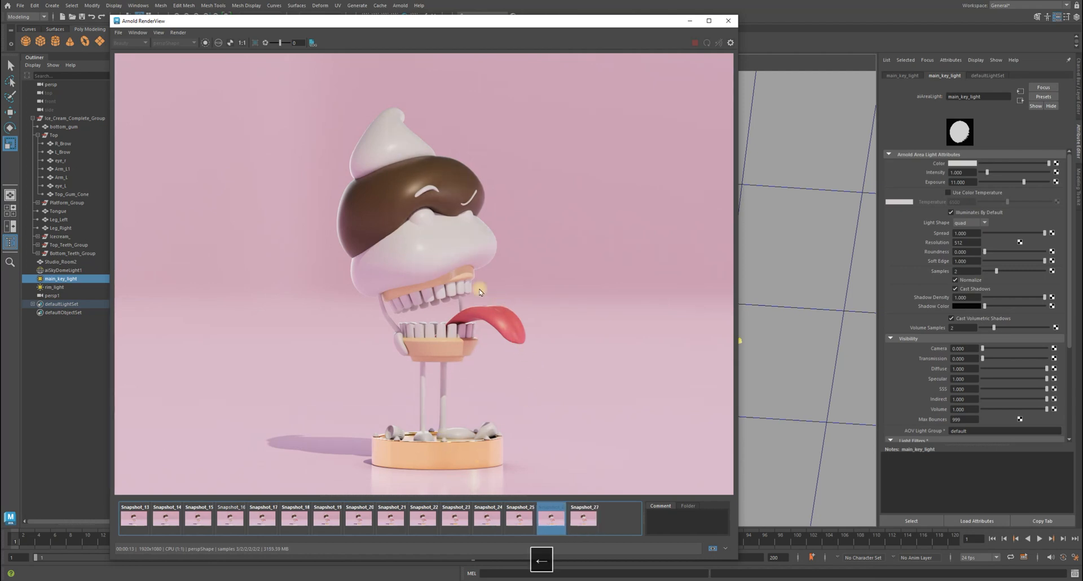
key(Right)
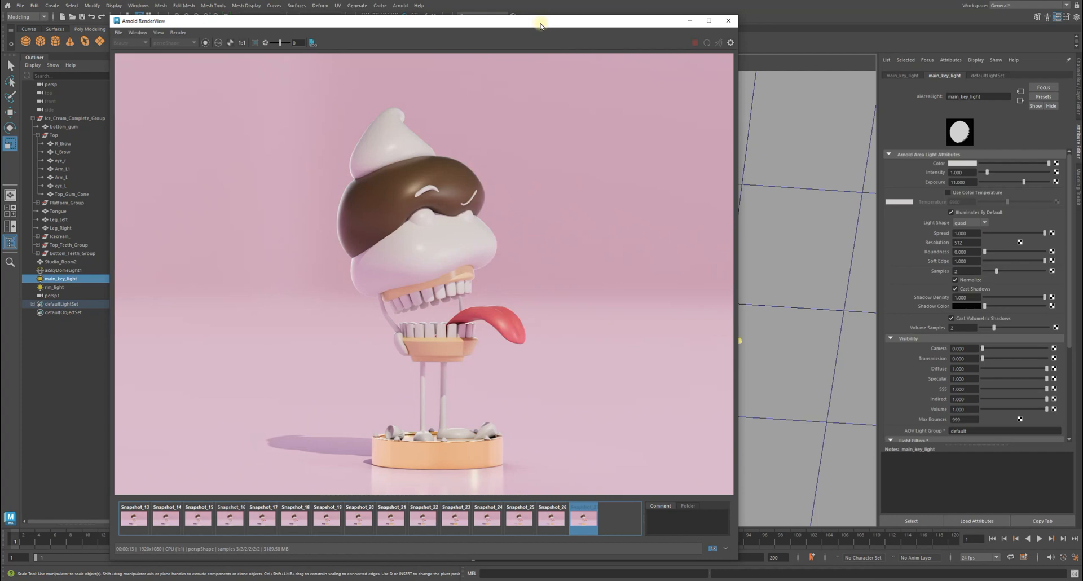
- Bring up the Render Settings beside the render and add a Lens Effects imager in the Arnold Renderer settings
drag(540, 26, 1082, 35)
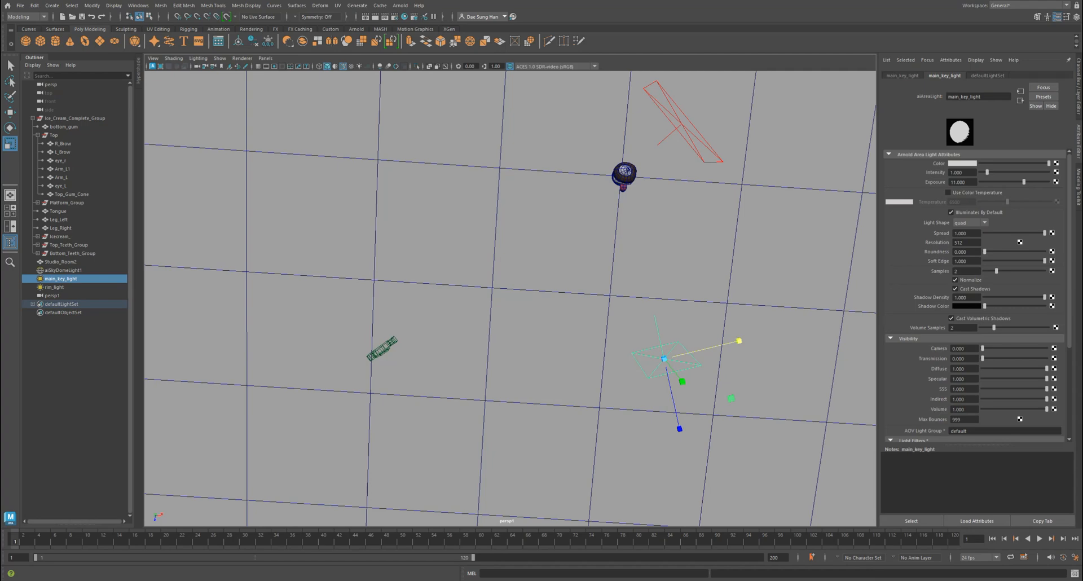
drag(719, 73, 468, 33)
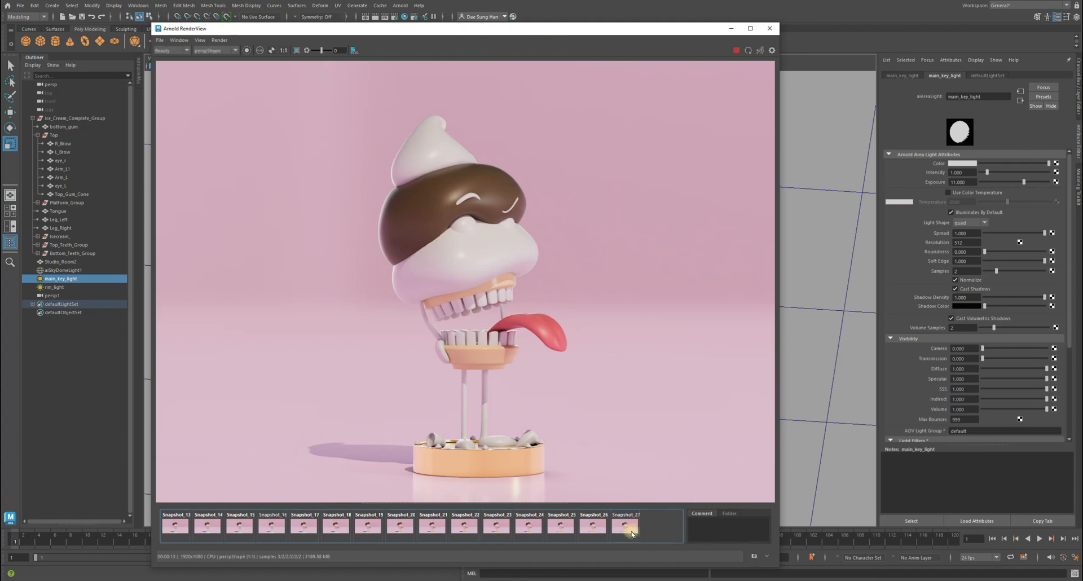
click(393, 16)
drag(224, 44, 697, 52)
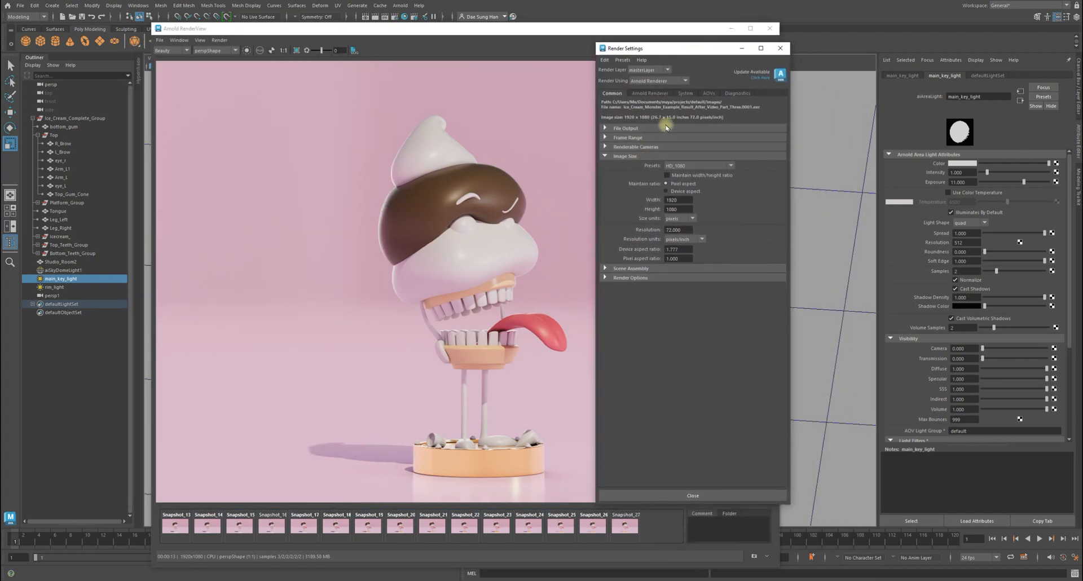
click(648, 93)
click(622, 241)
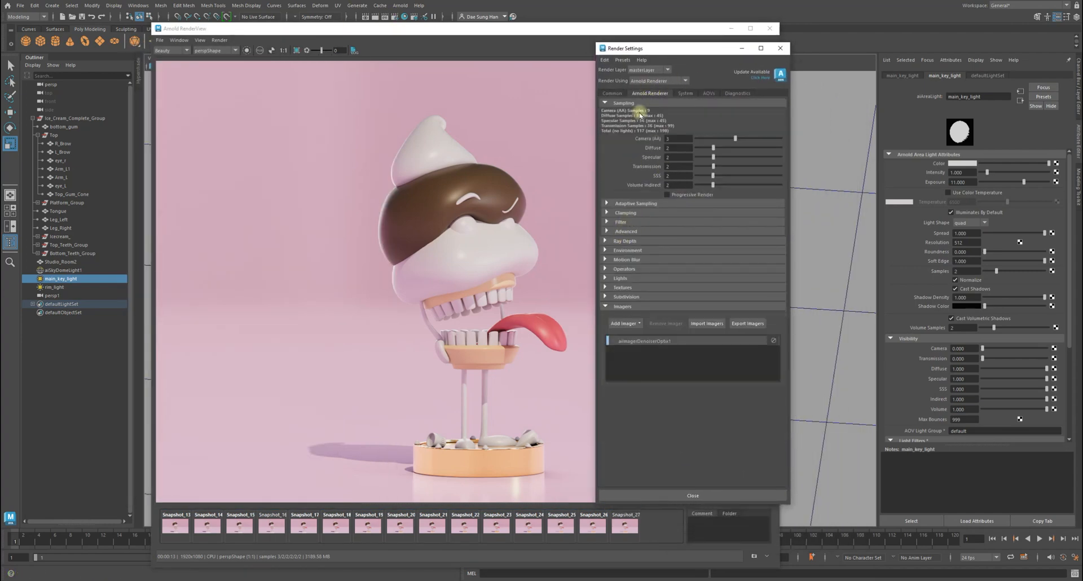
click(634, 102)
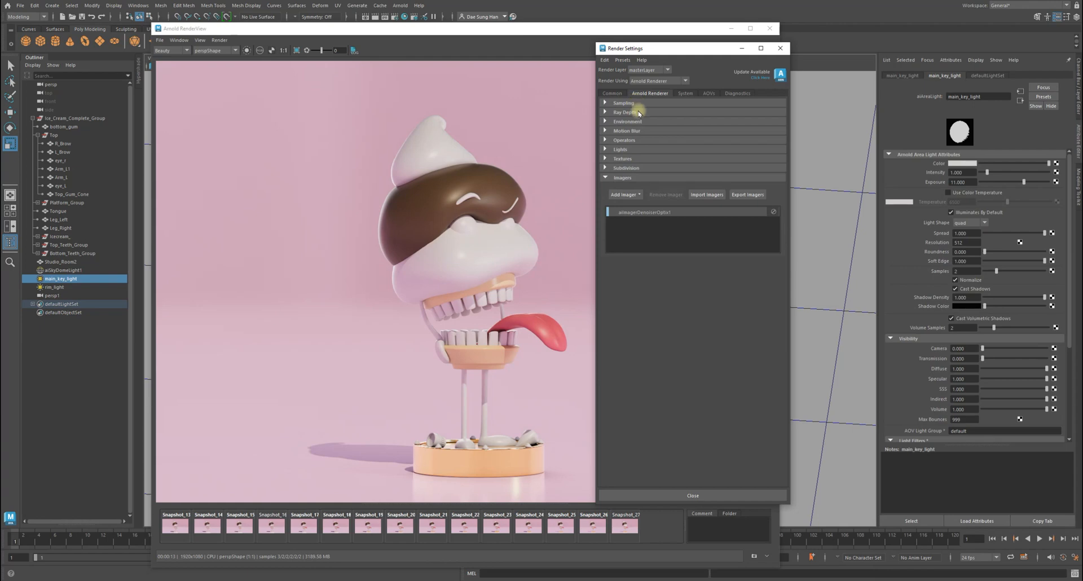
click(638, 195)
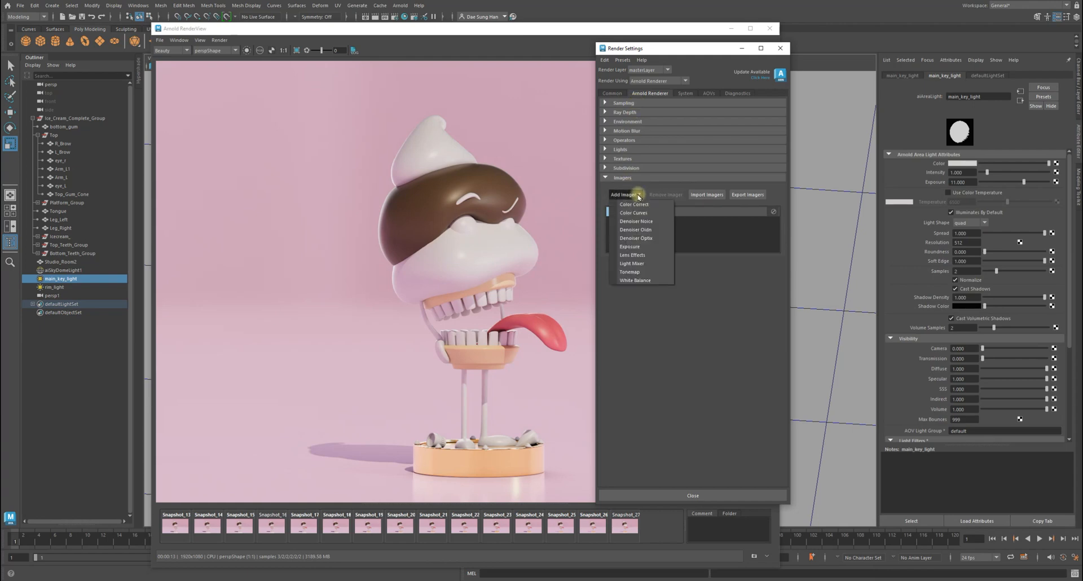
click(634, 256)
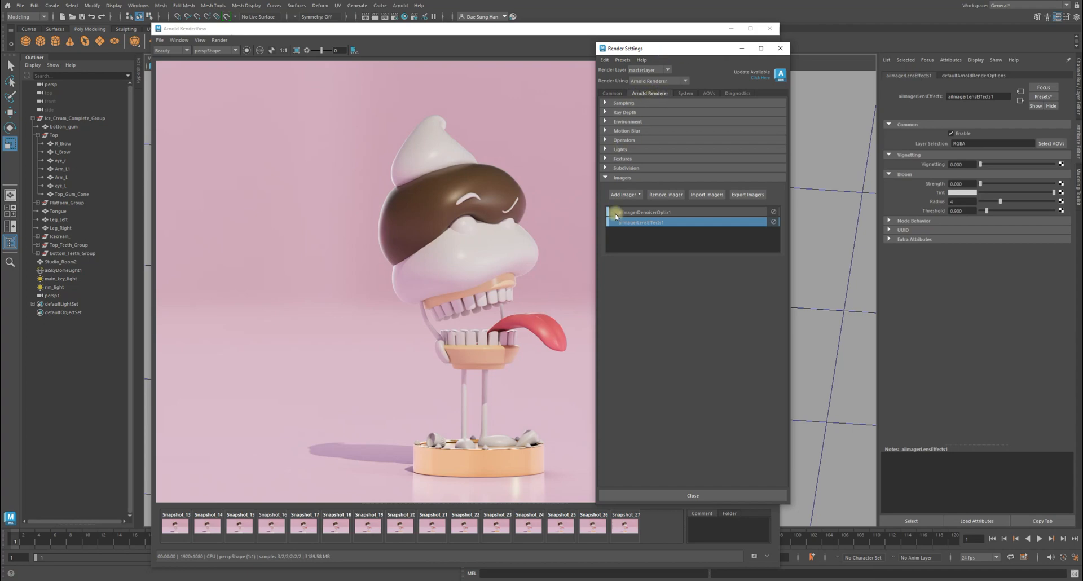
- Look over the Denoiser OptiX imager's settings, then reselect the lens effects imager to show its attributes
click(624, 180)
click(622, 177)
click(643, 213)
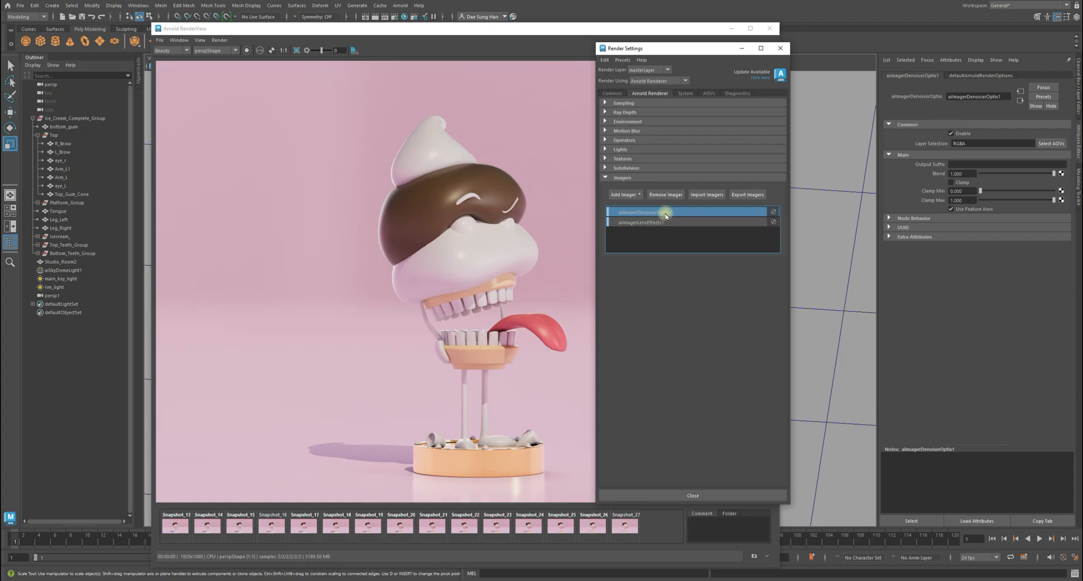
click(650, 222)
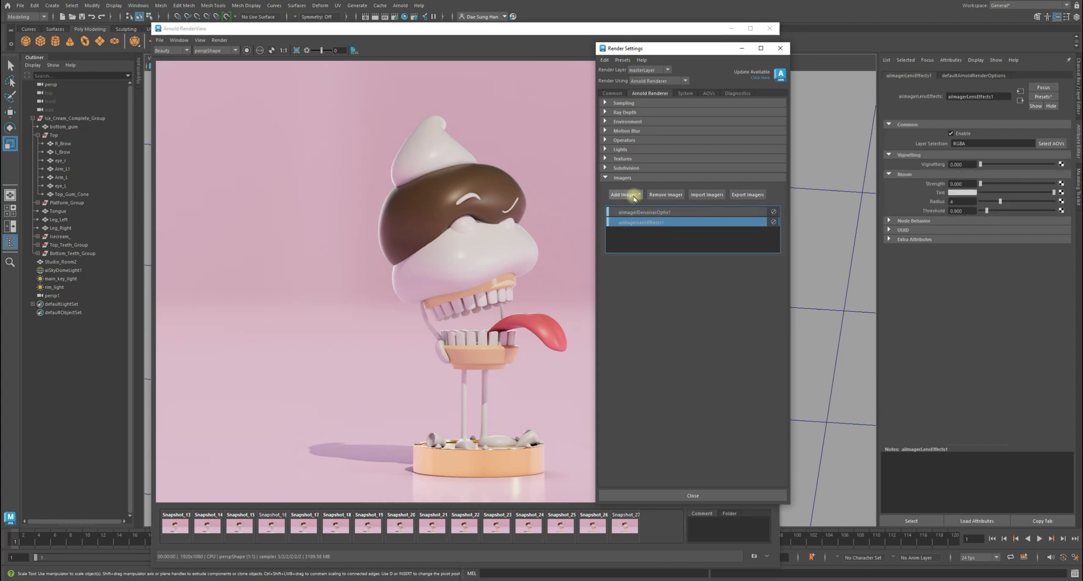
click(624, 194)
click(675, 227)
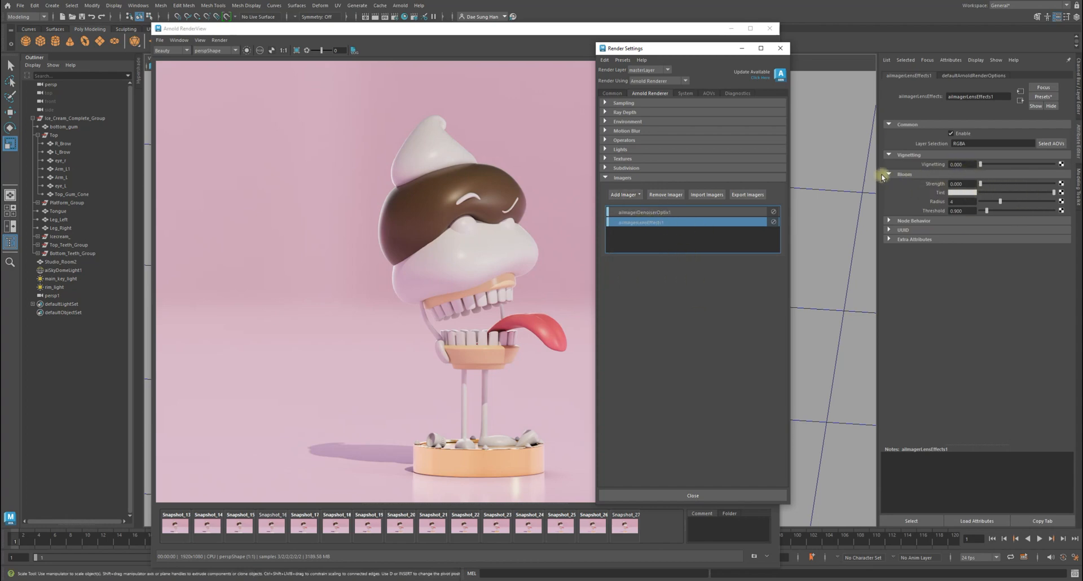
- Try bloom strengths of 2, 1, 0.5 and 0.25 on the lens effects imager
click(962, 184)
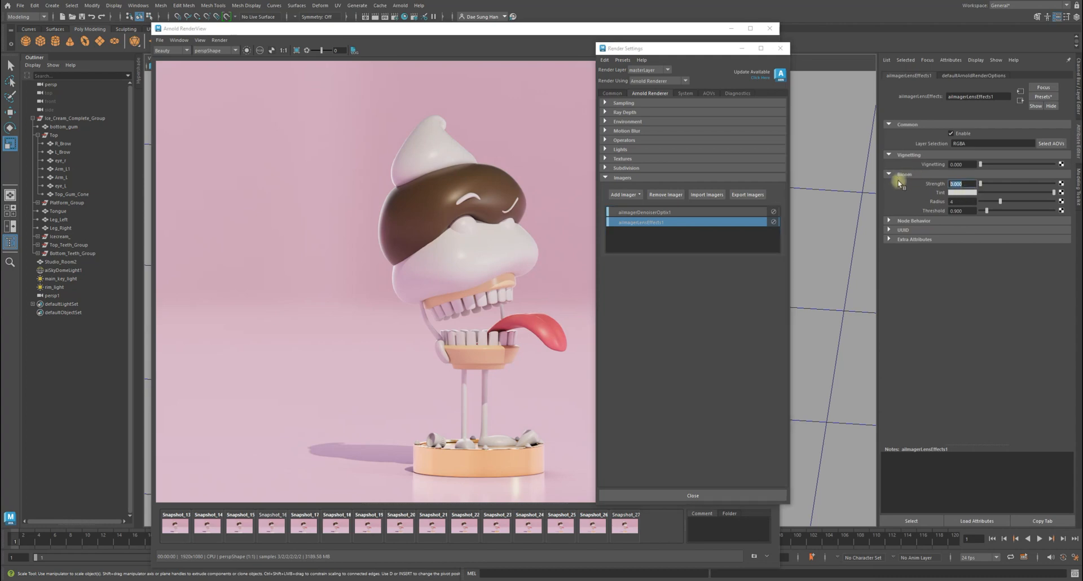
text(2)
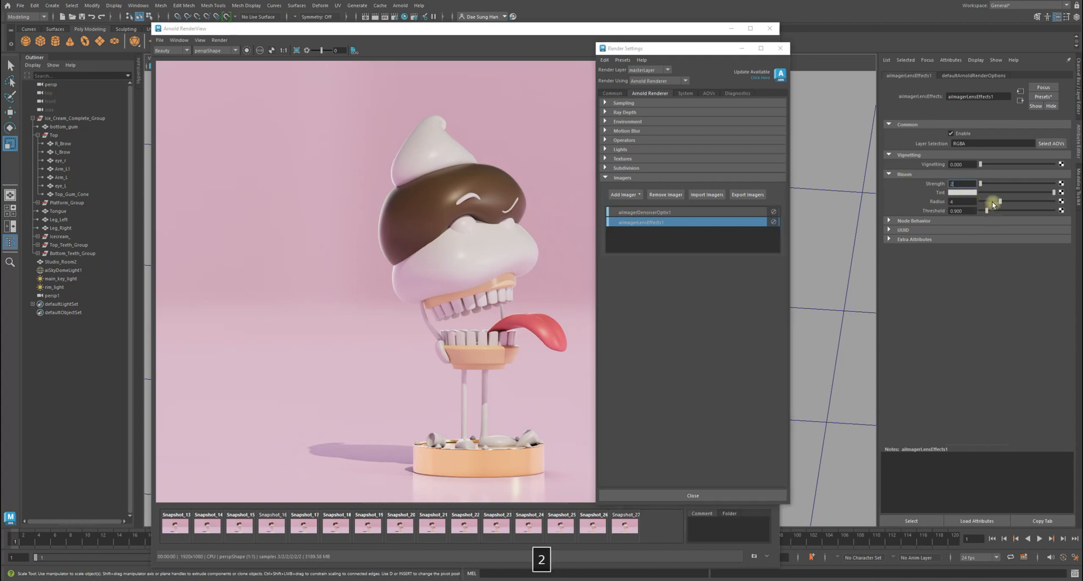
key(Return)
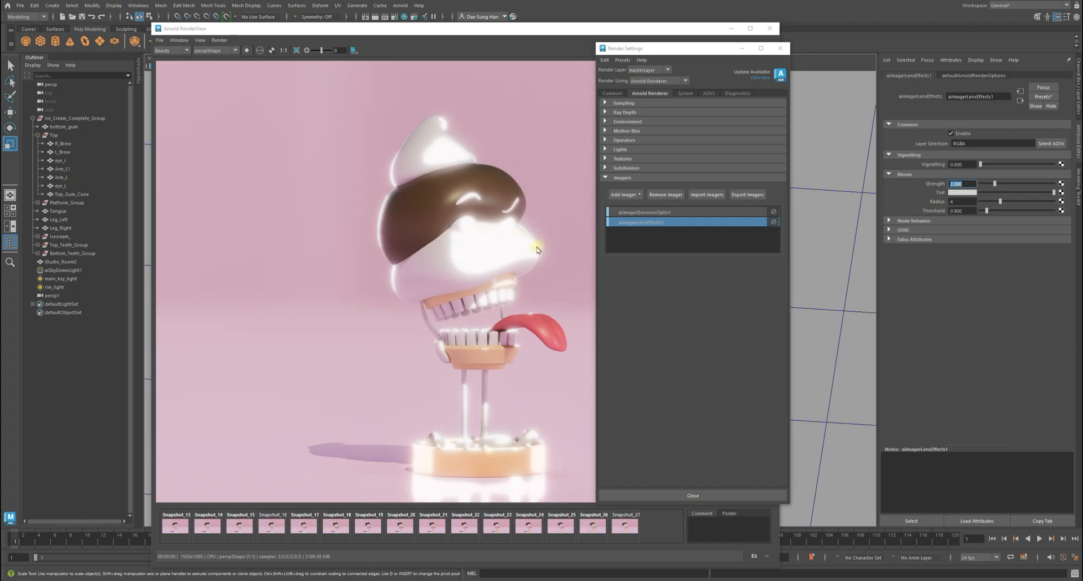
text(1)
key(Return)
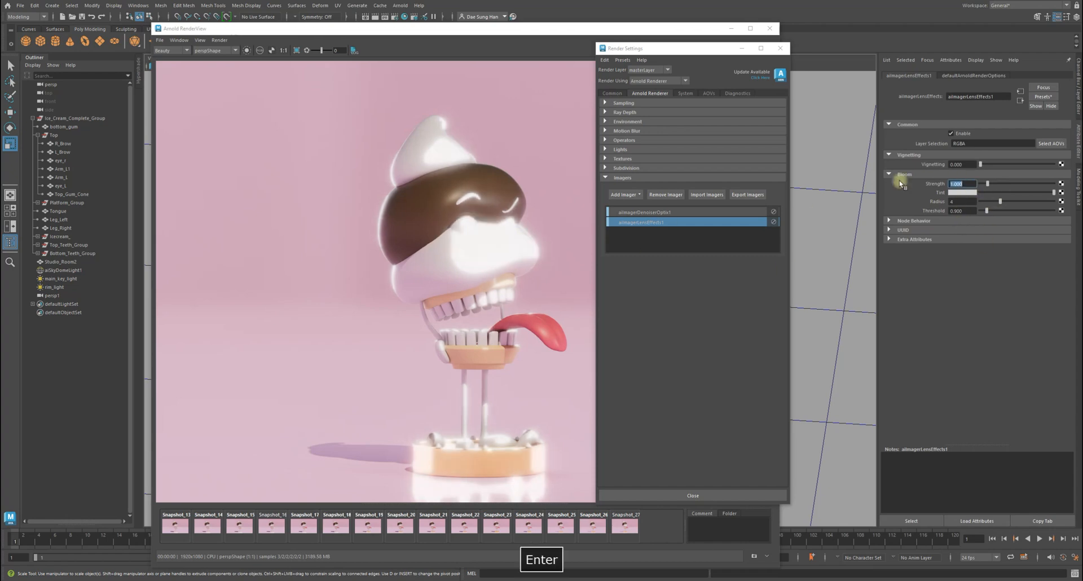
text(0.5)
key(Return)
text(.25)
key(Return)
- Try bloom thresholds of 0.8 and 1 on the lens effects imager, then set the threshold to 1.25
click(955, 211)
text(.8)
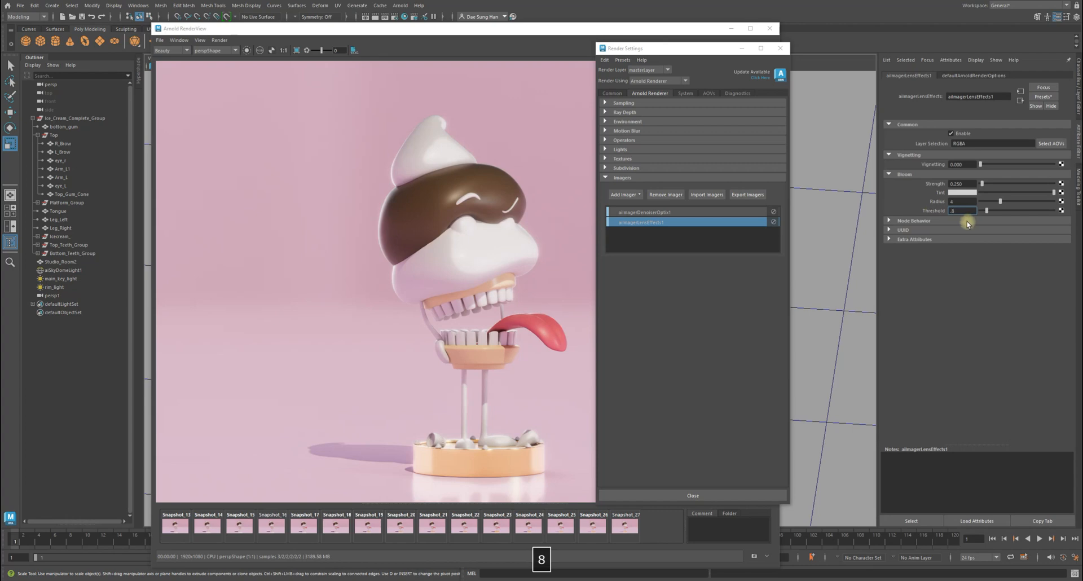
key(Return)
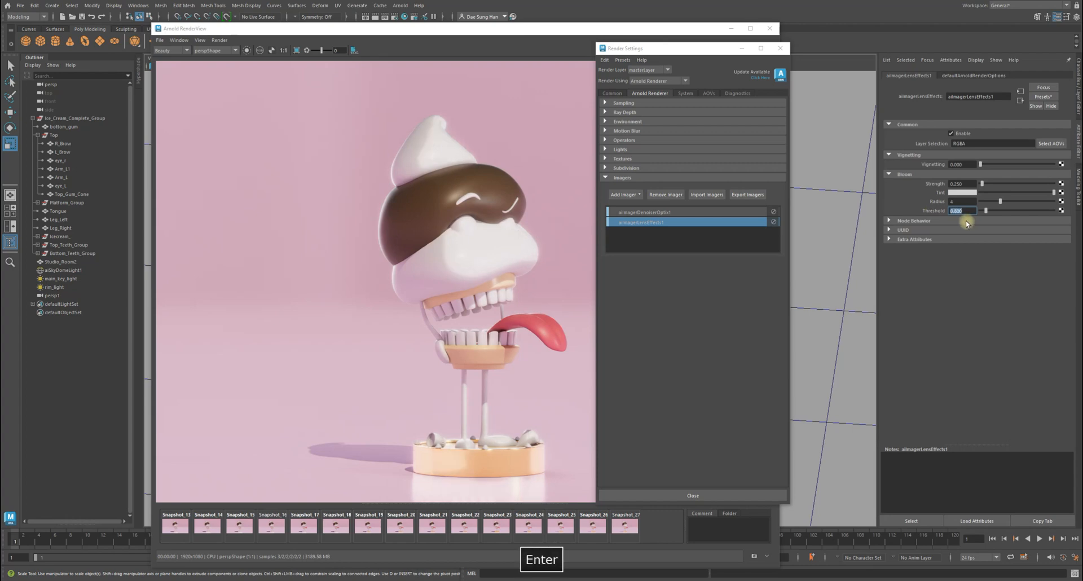
text(1)
key(Return)
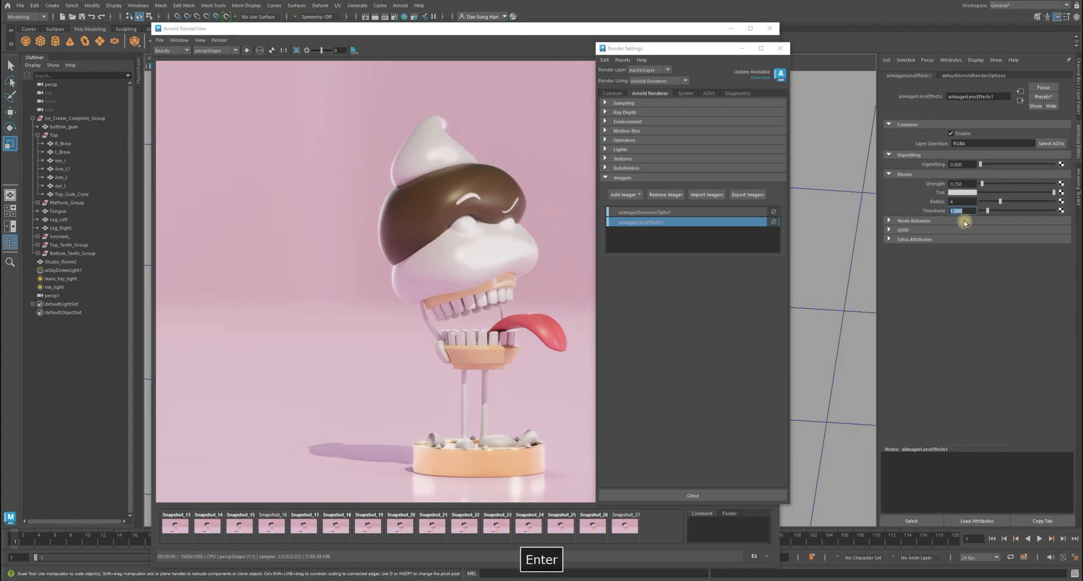
text(1.25)
key(Return)
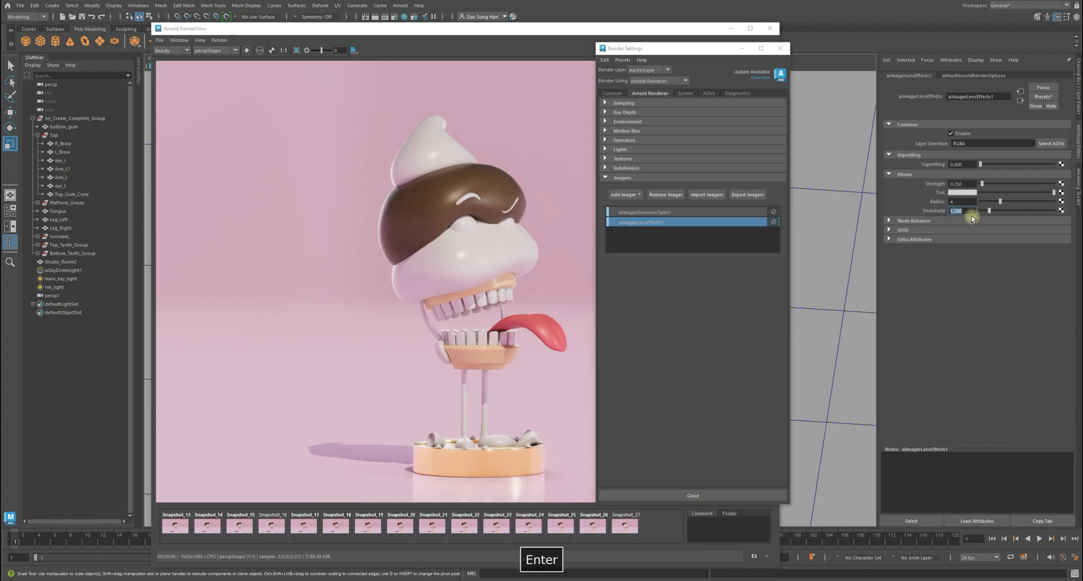
- Try bloom strengths of 0.1, 0.5, 1 and 1.15, then set the strength to 1.25
click(970, 184)
text(.1)
key(Return)
text(.5)
key(Return)
text(1)
key(Return)
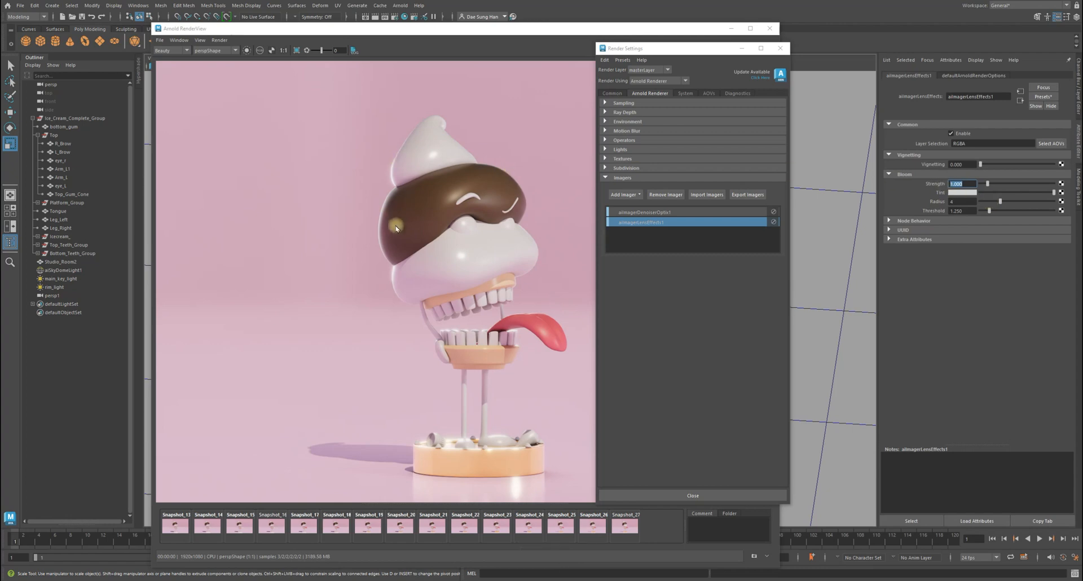
text(1.15)
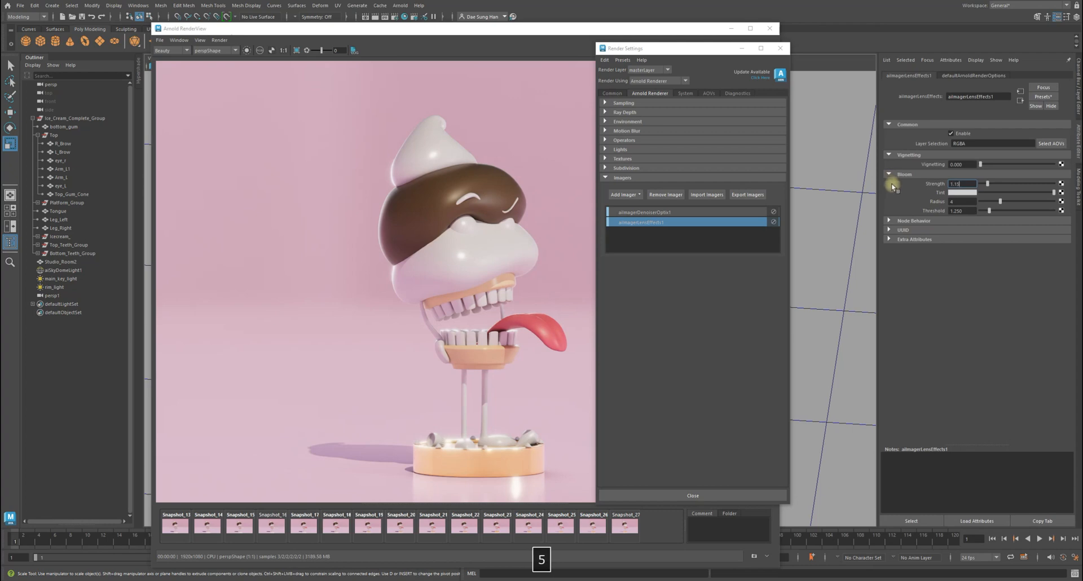
key(Return)
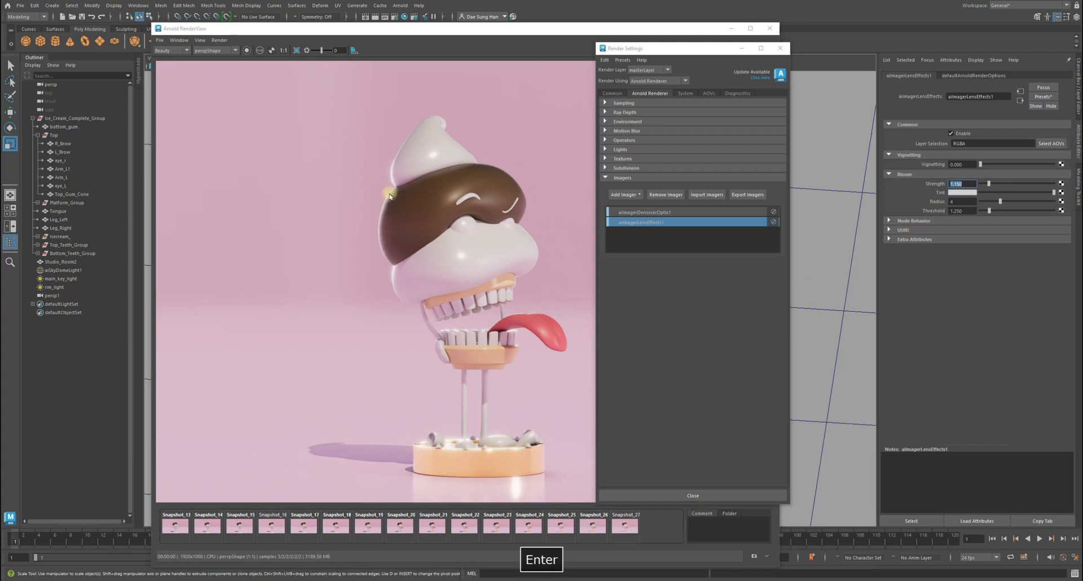
drag(965, 184, 895, 179)
text(1.25)
key(Return)
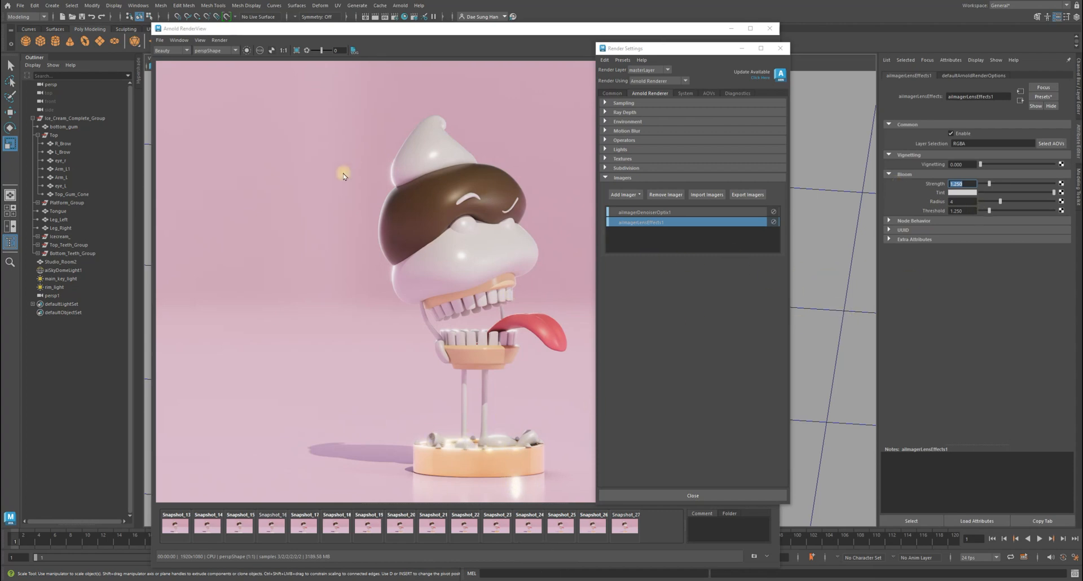
- Try bloom radii of 3 and 4, then set the radius to 5
click(964, 201)
text(3)
key(Return)
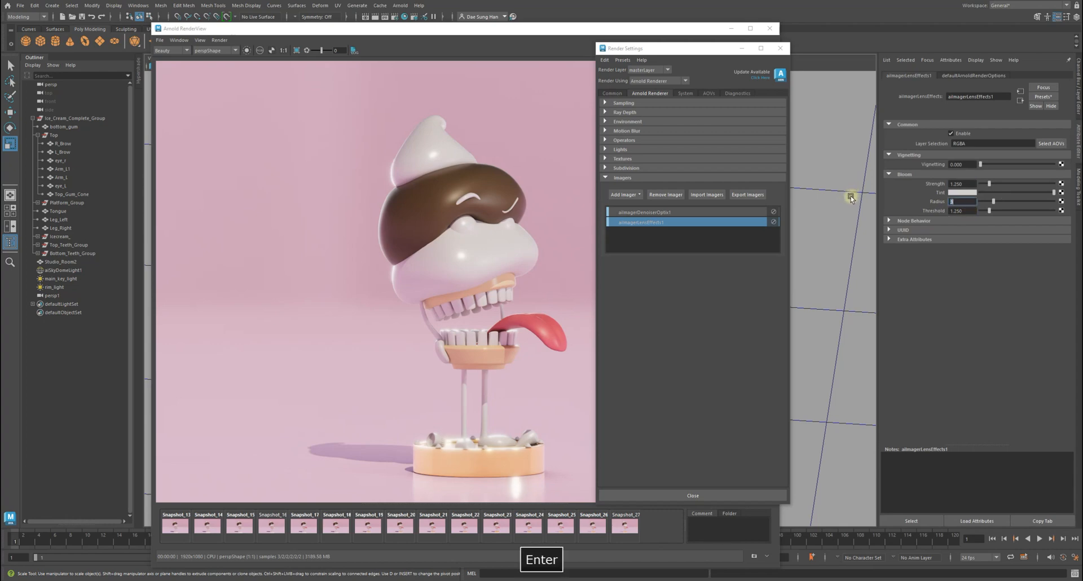
text(4)
key(Return)
text(5)
key(Return)
- Set the bloom strength of the lens effects imager to 1
click(962, 184)
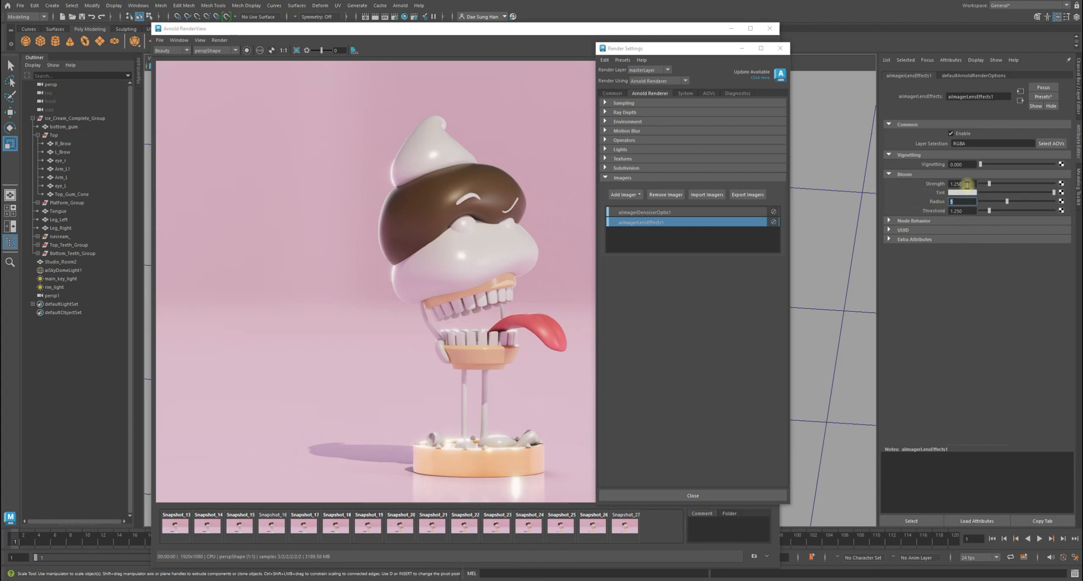
text(1)
key(Return)
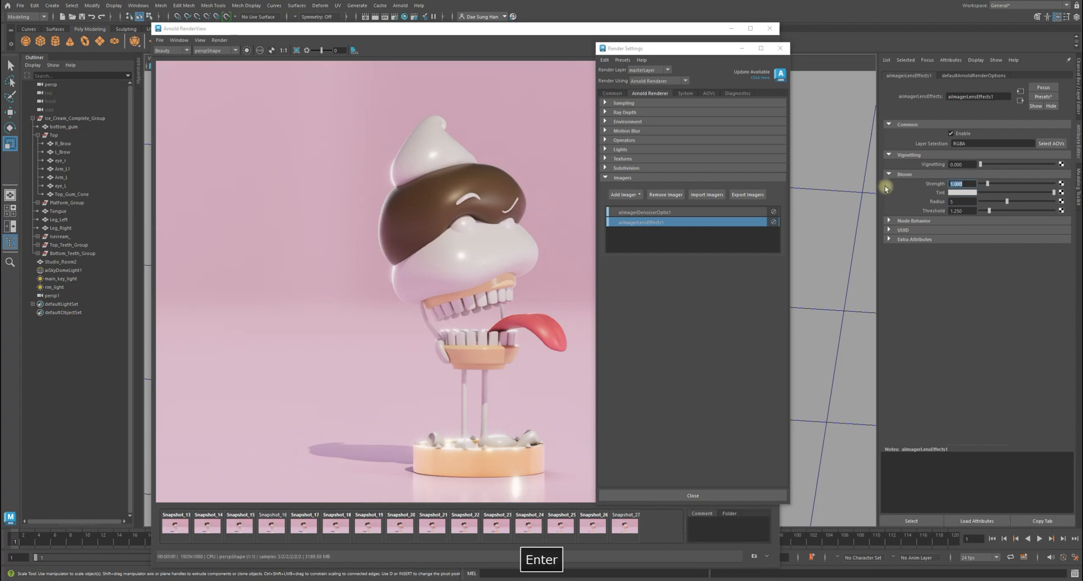
- Try a bloom threshold of 1.1 on the lens effects imager, then set the threshold back to 1.25
click(965, 211)
text(1.)
key(Return)
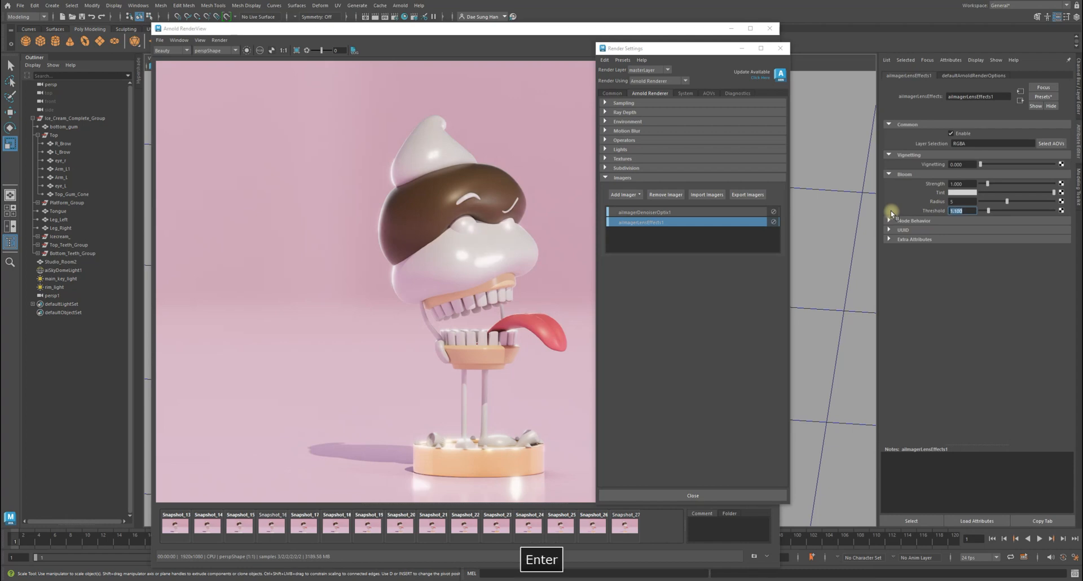
text(1)
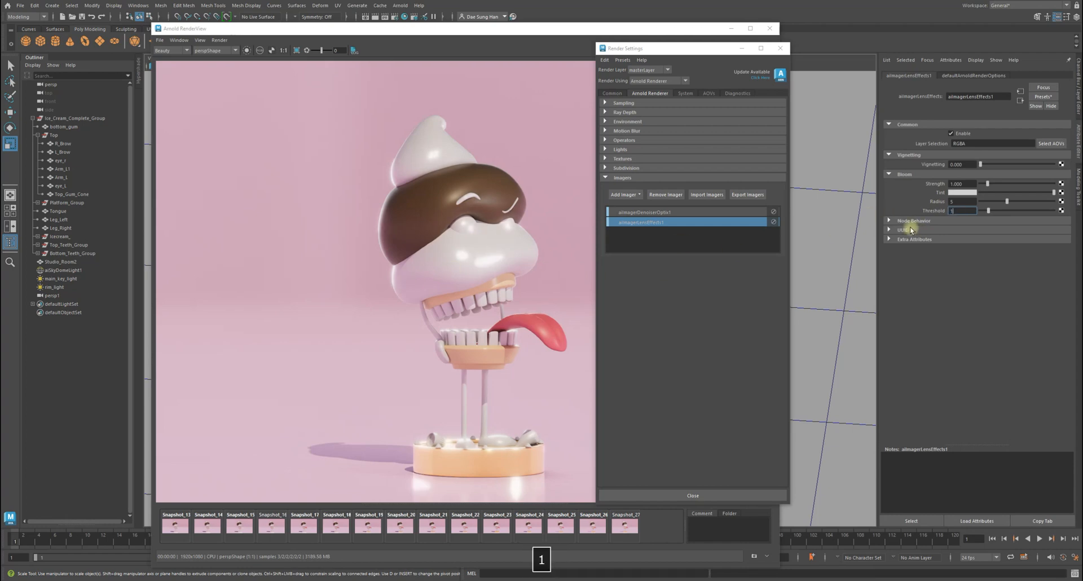
text(.25)
key(Return)
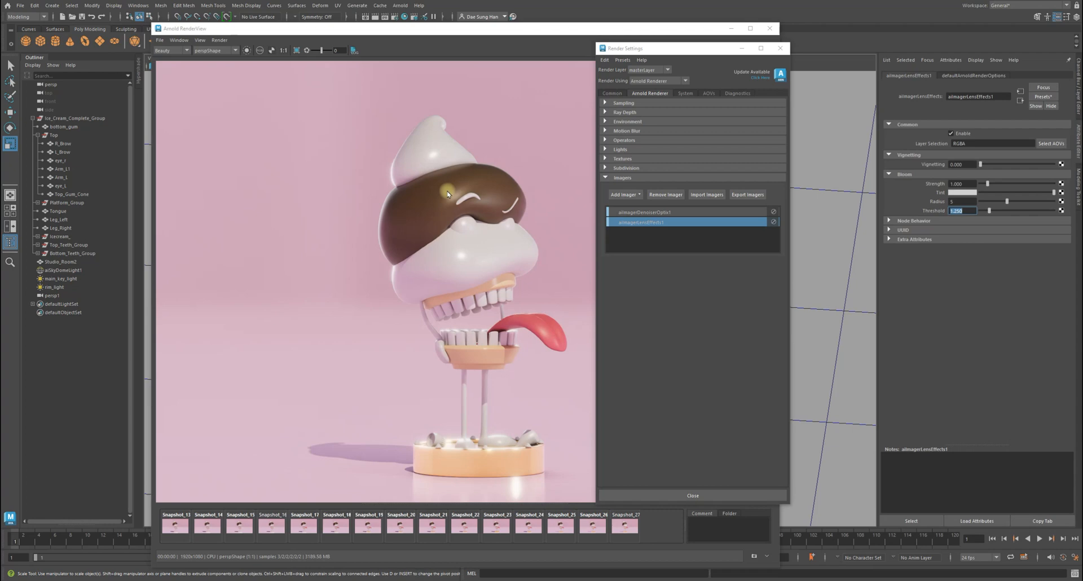
- Switch the lens effects imager off and on to compare the render with and without the bloom
click(774, 221)
click(773, 223)
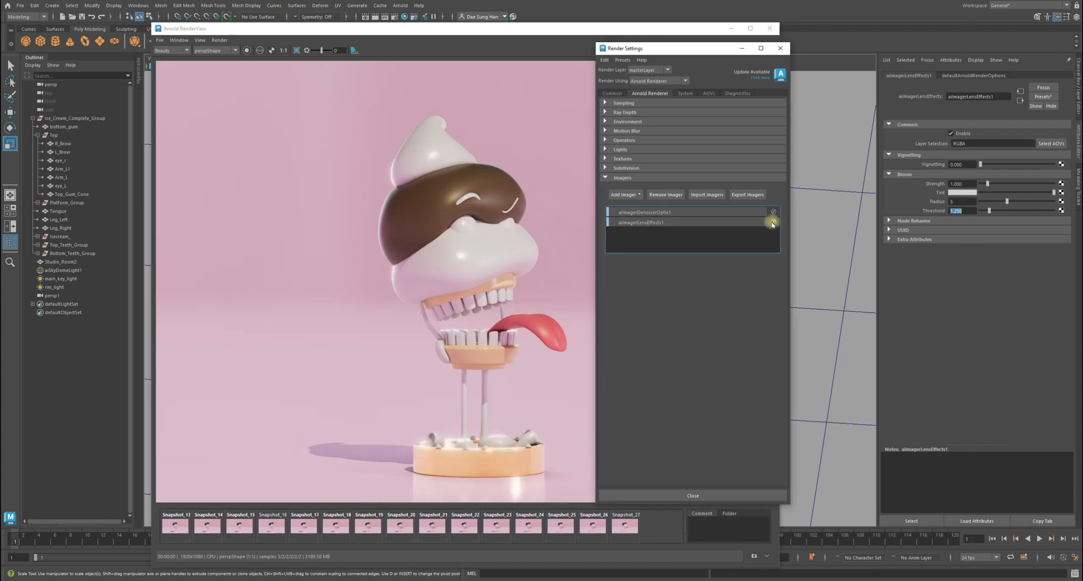
click(772, 222)
click(772, 222)
click(730, 223)
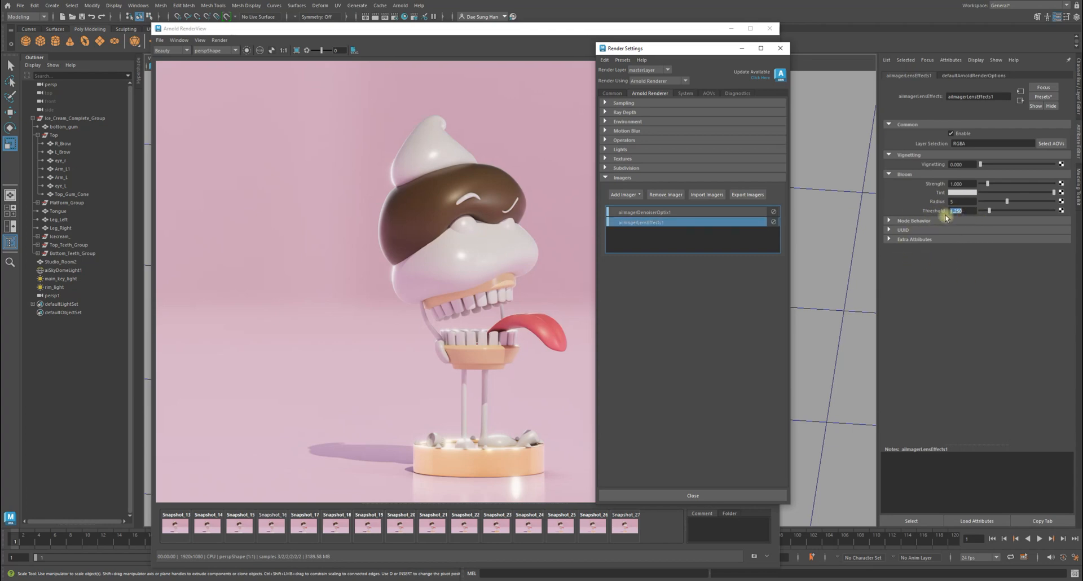
- Try a bloom radius of 4, then set the radius to 8
click(962, 202)
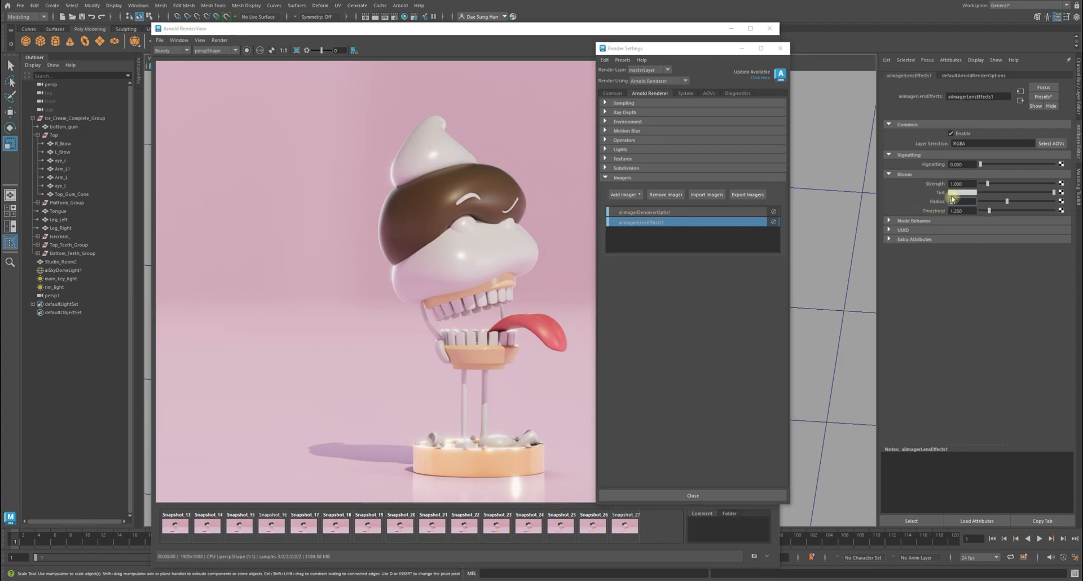
key(Return)
text(4)
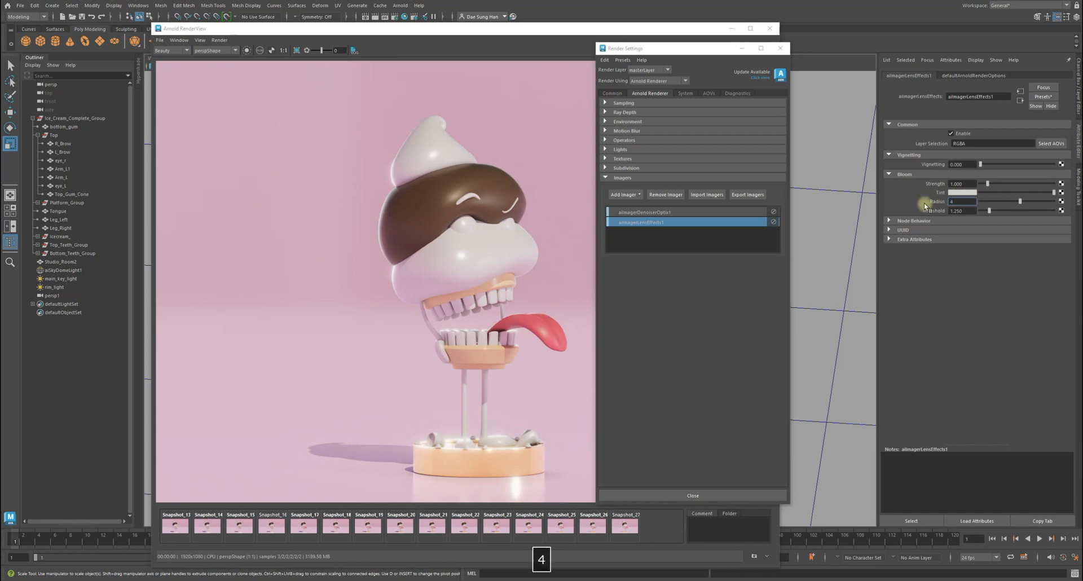
key(Return)
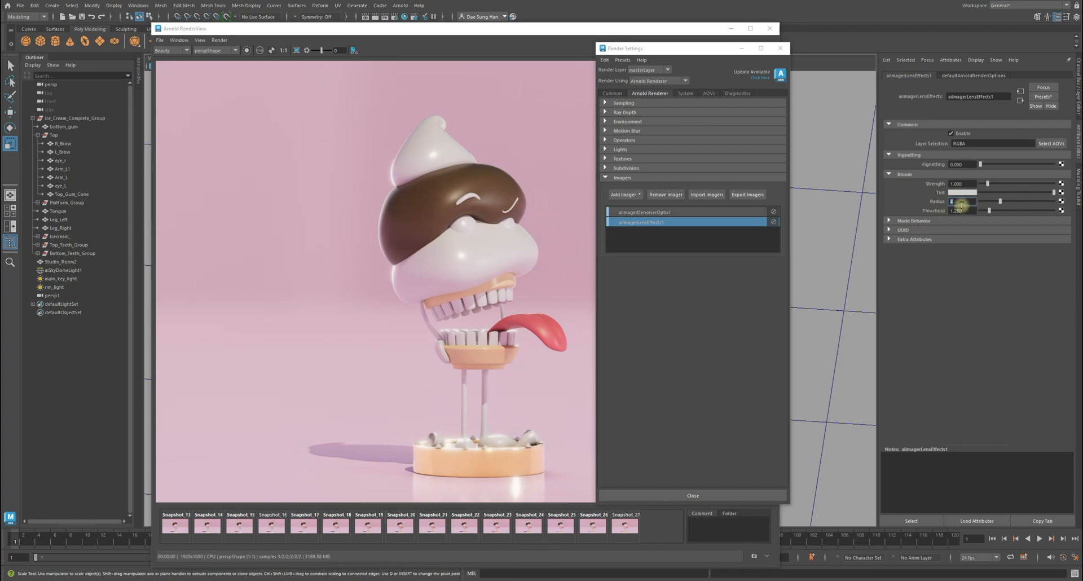
text(8)
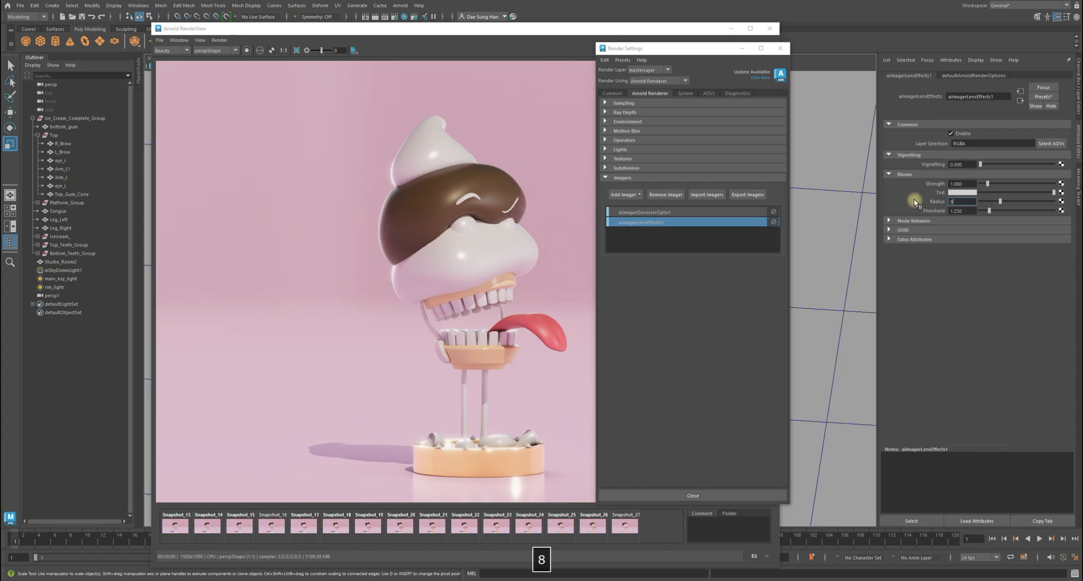
key(Return)
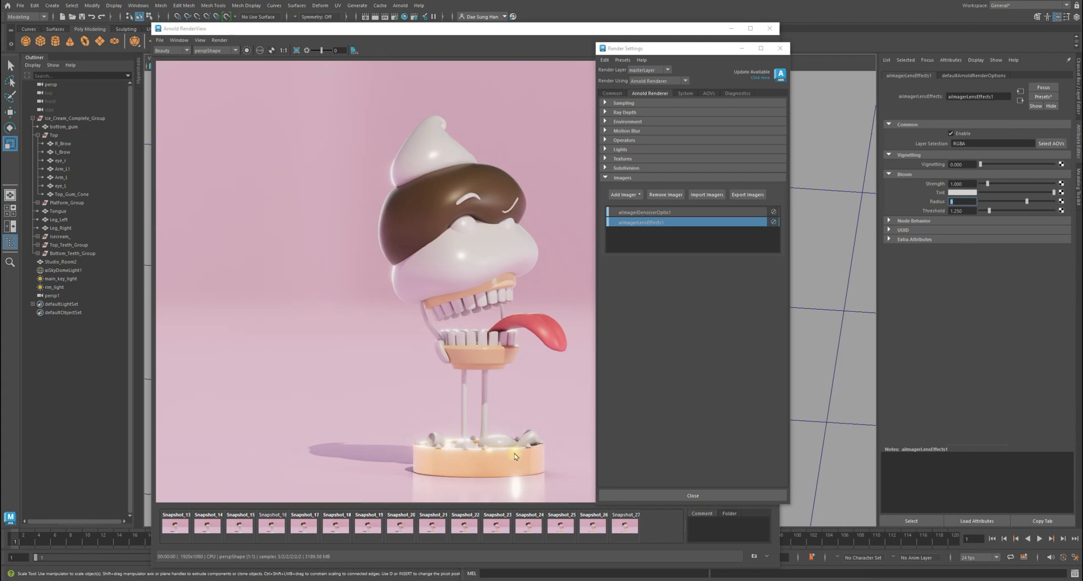
- Try a bloom threshold of 1.35, then set the threshold to 1.5
click(962, 210)
text(1.35)
key(Return)
text(1.5)
key(Return)
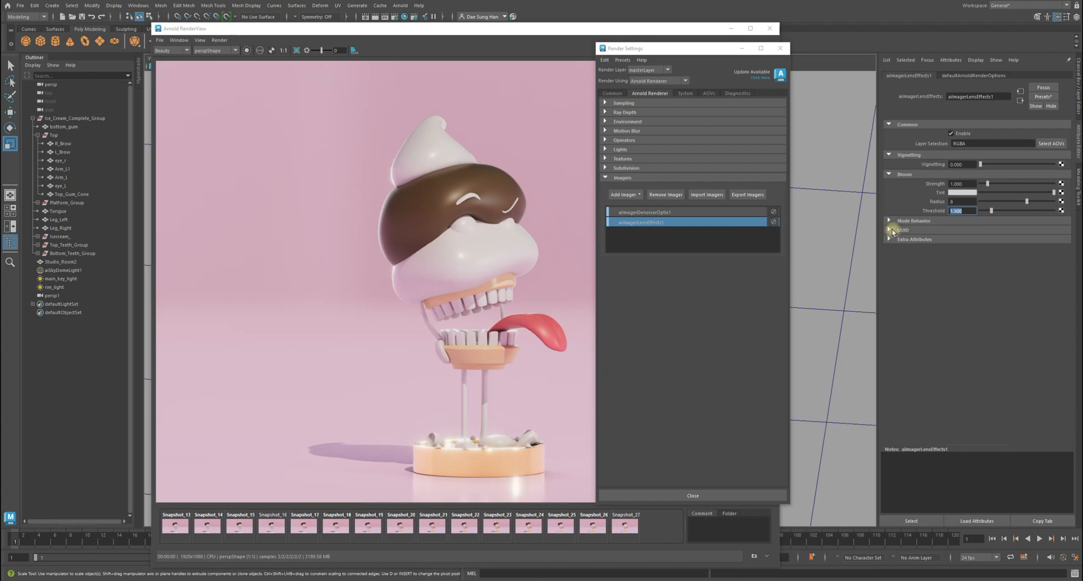
- Switch the lens effects imager off and on repeatedly to examine the glow around the character's base at the current bloom settings
click(771, 222)
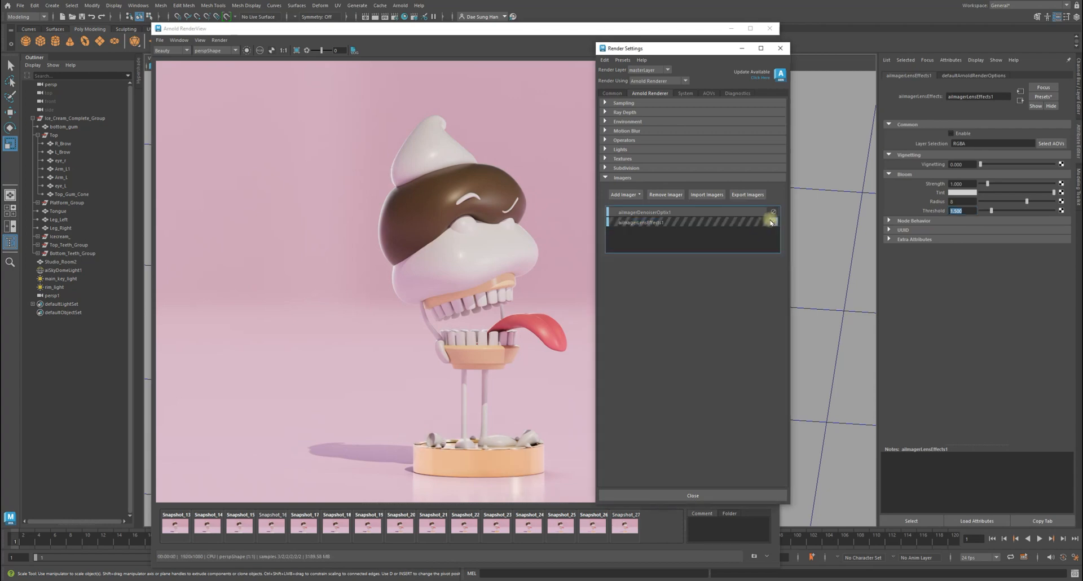
click(771, 222)
click(771, 221)
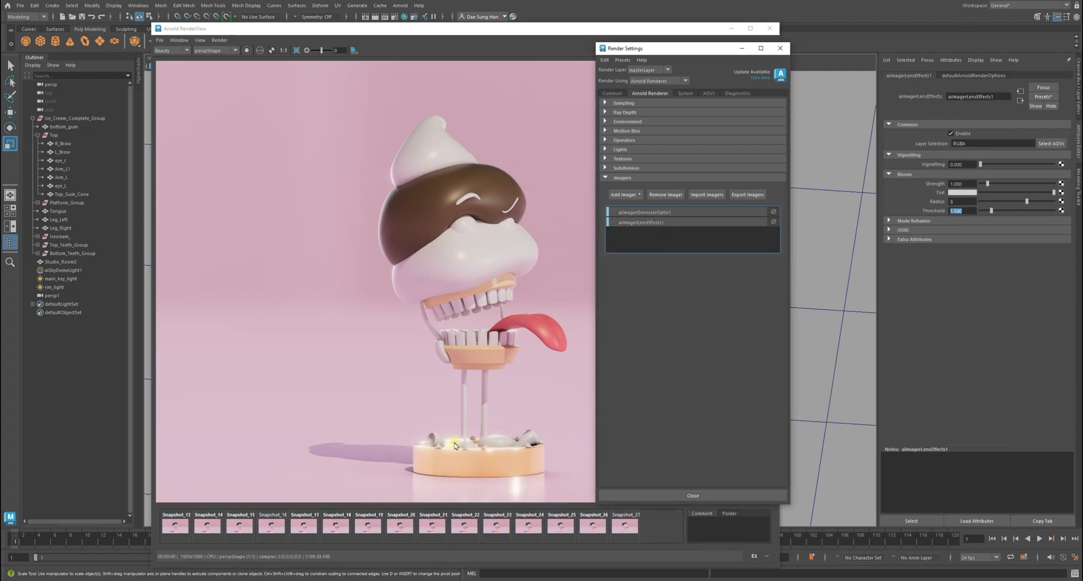
click(773, 222)
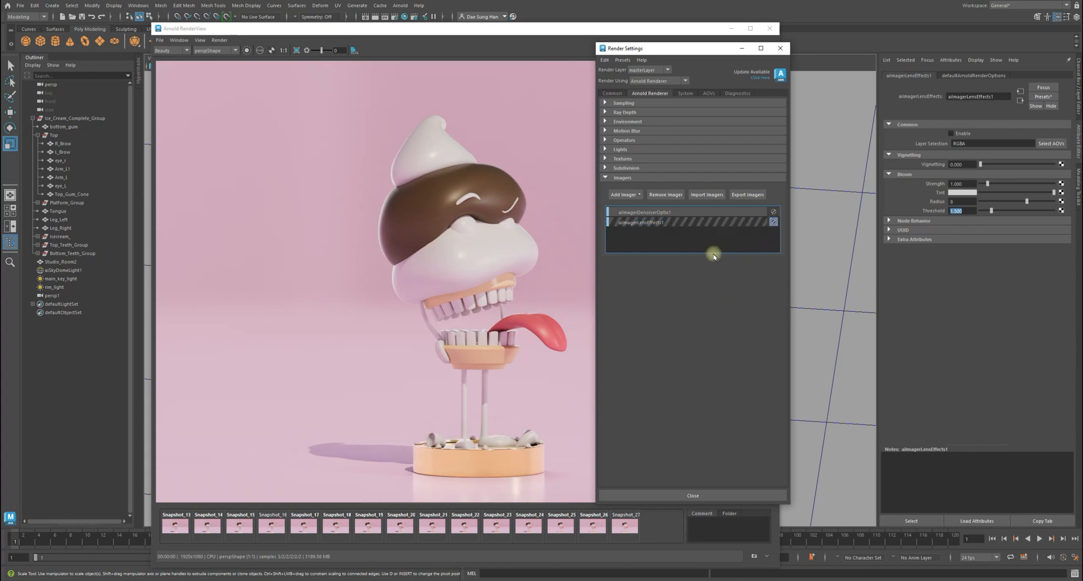
click(773, 222)
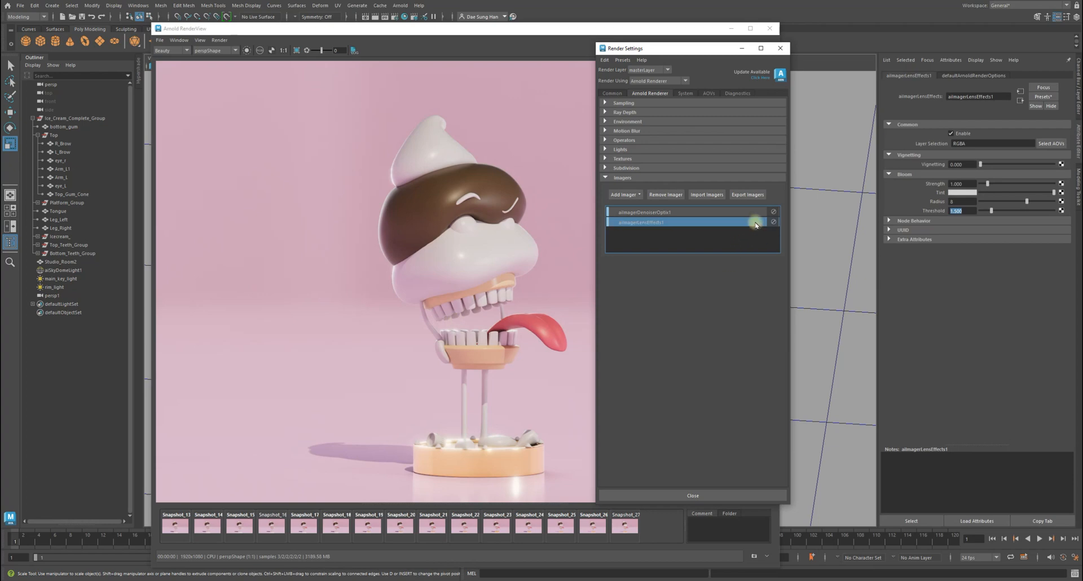
click(772, 222)
click(772, 221)
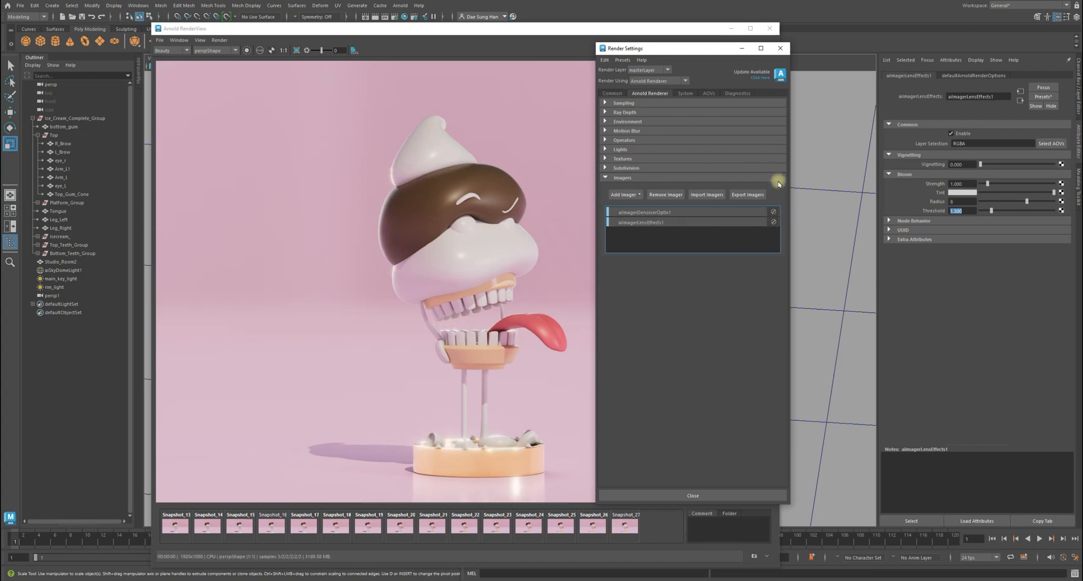
click(773, 222)
click(773, 222)
click(772, 222)
click(773, 221)
- Try a vignetting amount of 1 on the lens effects imager
click(963, 164)
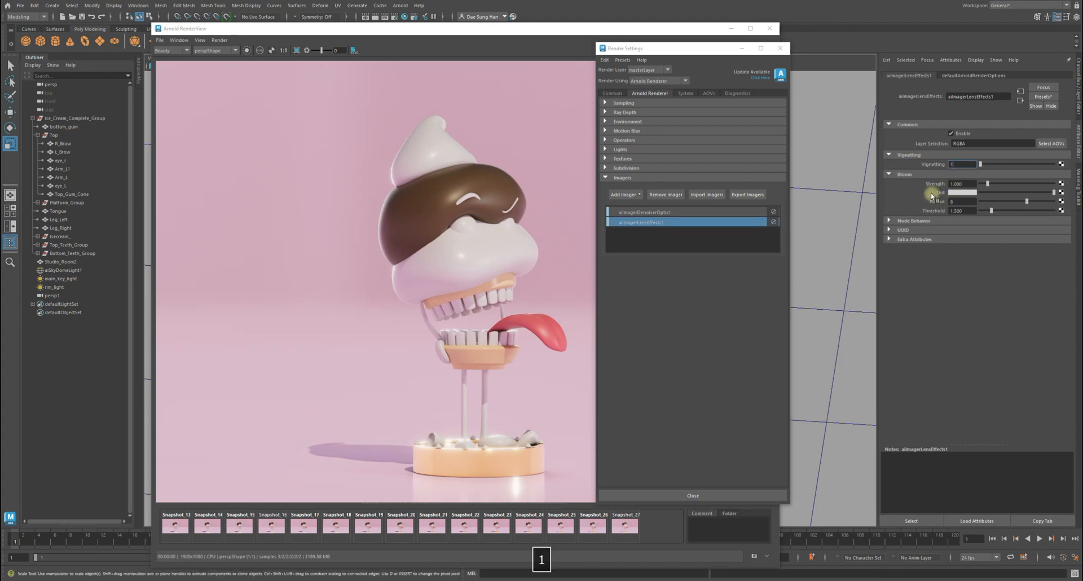
text(1)
key(Return)
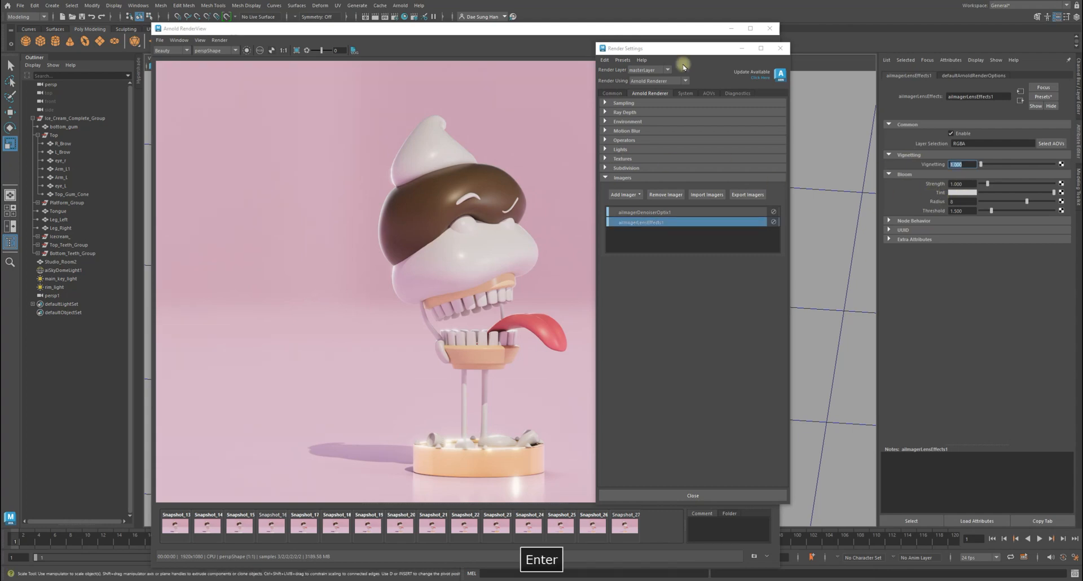
- Arrange the render view and Render Settings windows side by side, and toggle the lens effects imager to check the vignetting
drag(652, 49, 1082, 73)
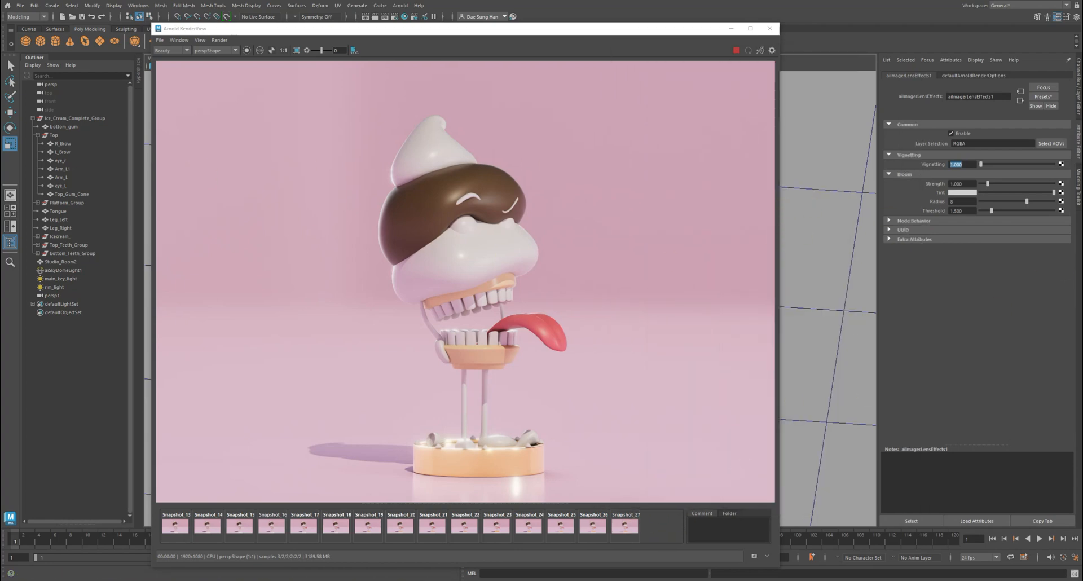
drag(500, 26, 371, 19)
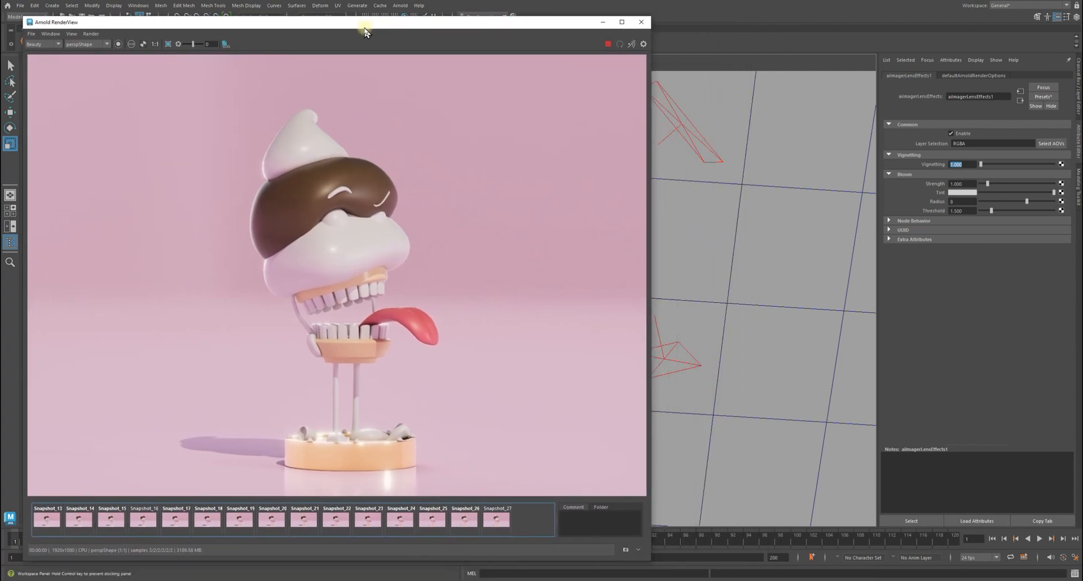
drag(1081, 121, 746, 72)
click(844, 243)
click(845, 243)
- Try vignetting amounts of 5 and 10 on the lens effects imager
drag(965, 166, 949, 163)
text(5)
key(Return)
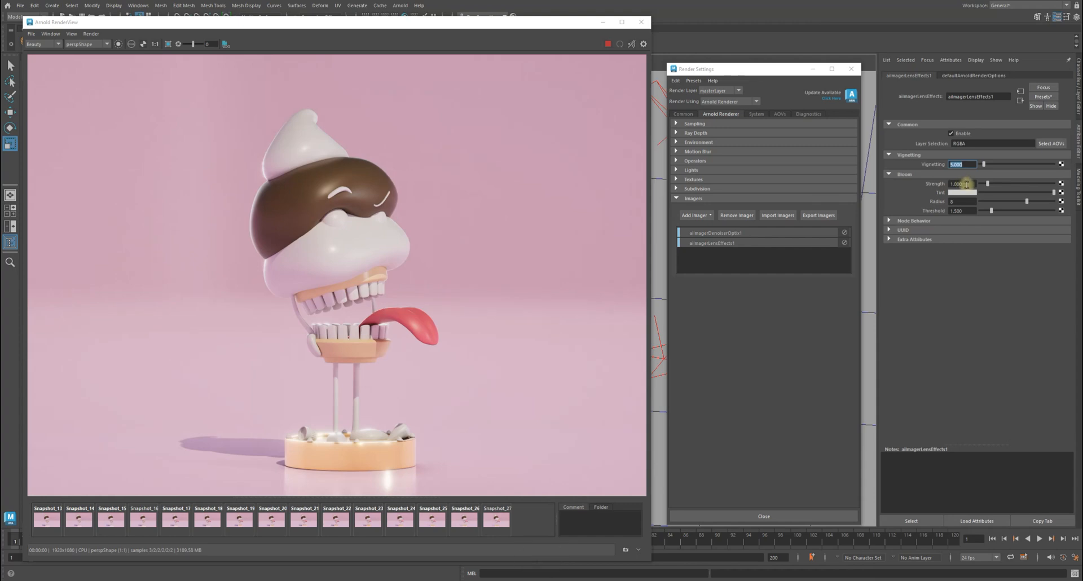
text(10)
key(Return)
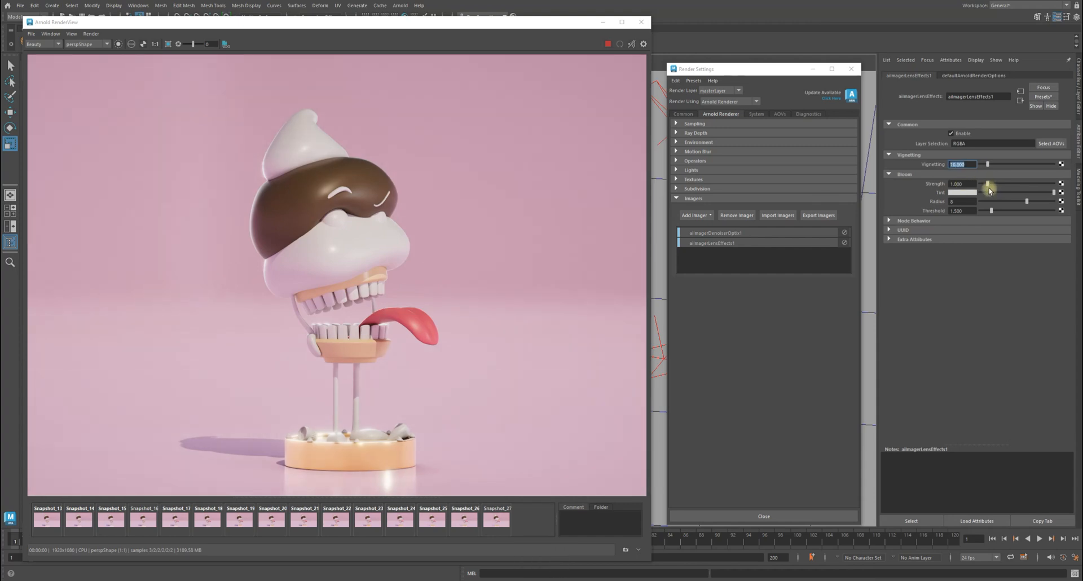
- Fit the whole render image in a slightly widened render view and toggle the lens effects off and on to judge the vignetting
scroll(476, 193, down, 2)
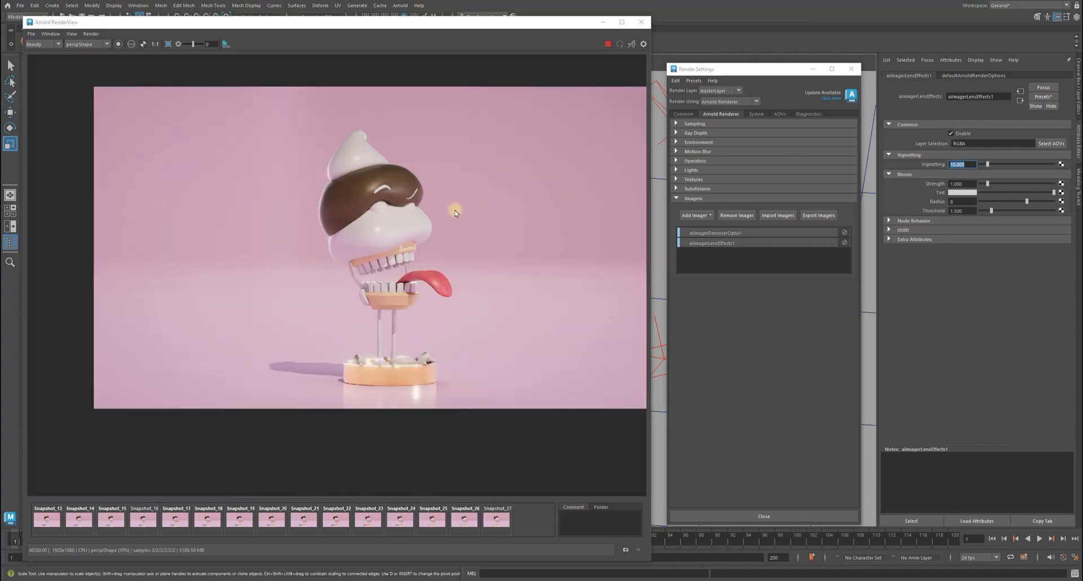
alt+middle_drag(454, 206, 416, 223)
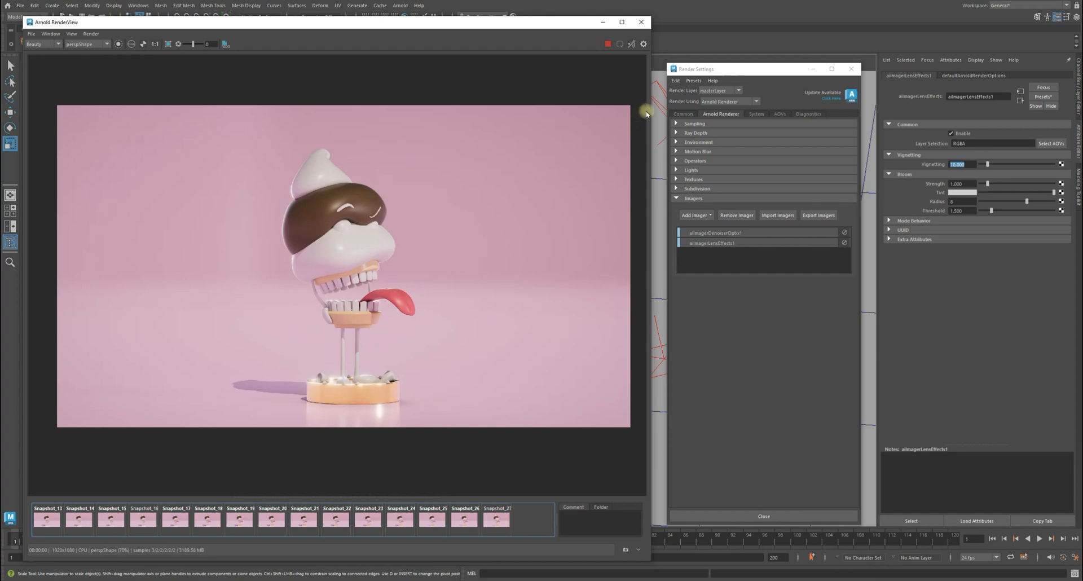
drag(653, 107, 667, 107)
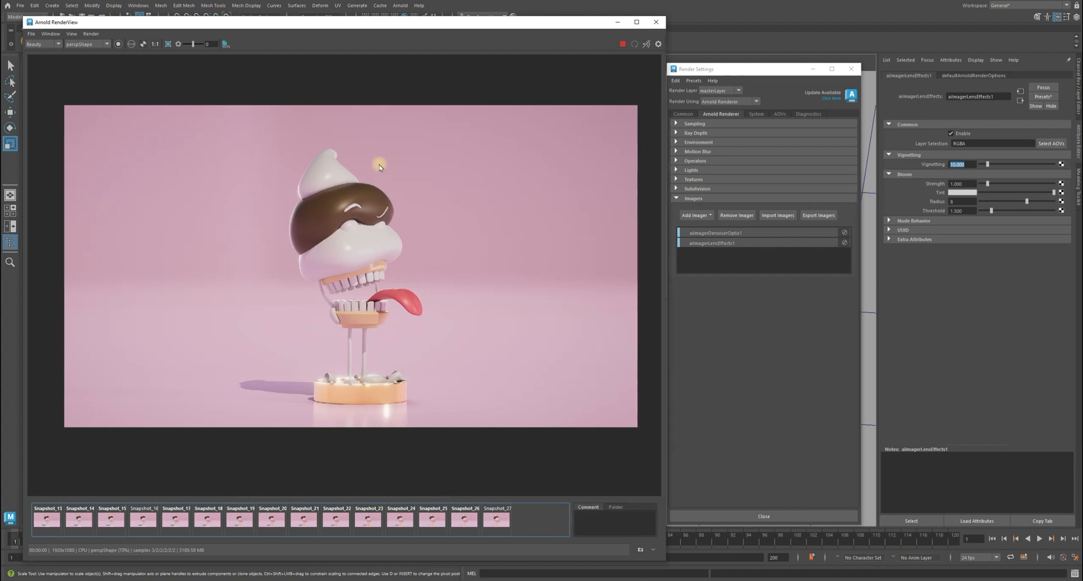
alt+right_drag(391, 168, 448, 165)
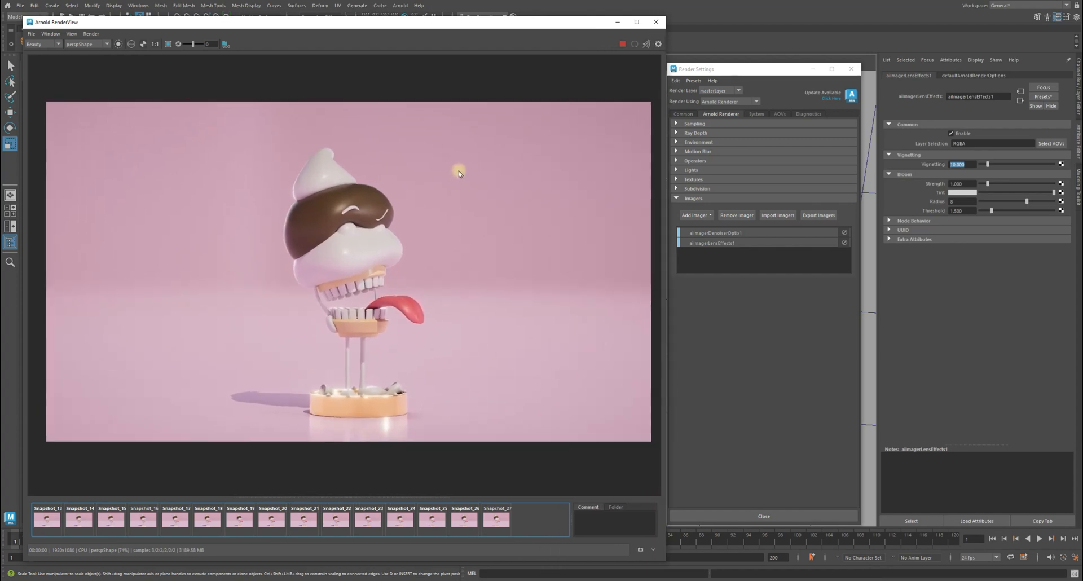
mouse_move(418, 175)
alt+right_down()
mouse_move(443, 177)
mouse_move(422, 175)
mouse_move(434, 180)
alt+right_up()
alt+middle_drag(405, 170, 402, 174)
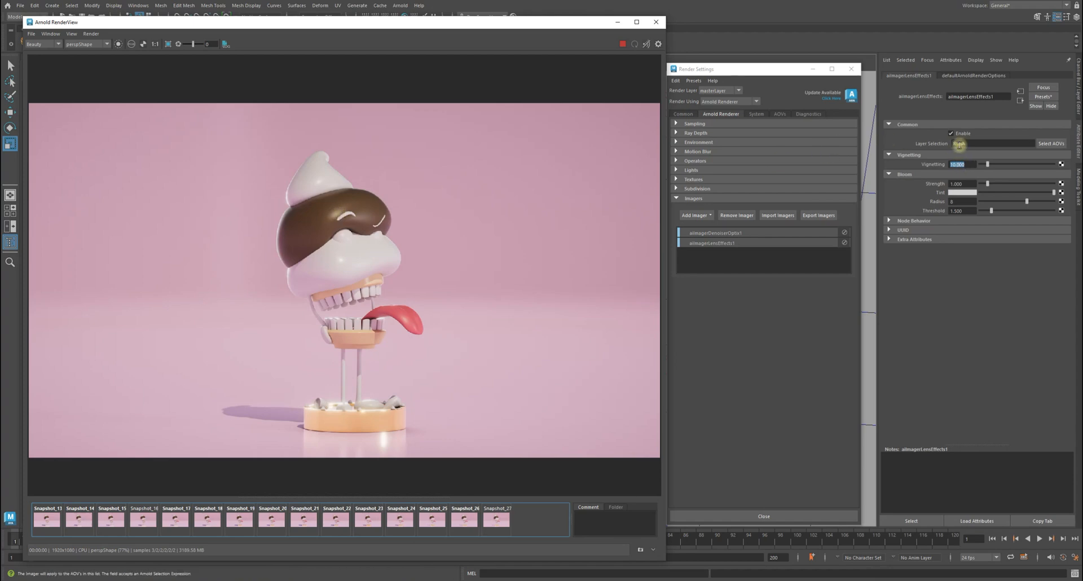
click(952, 133)
click(952, 133)
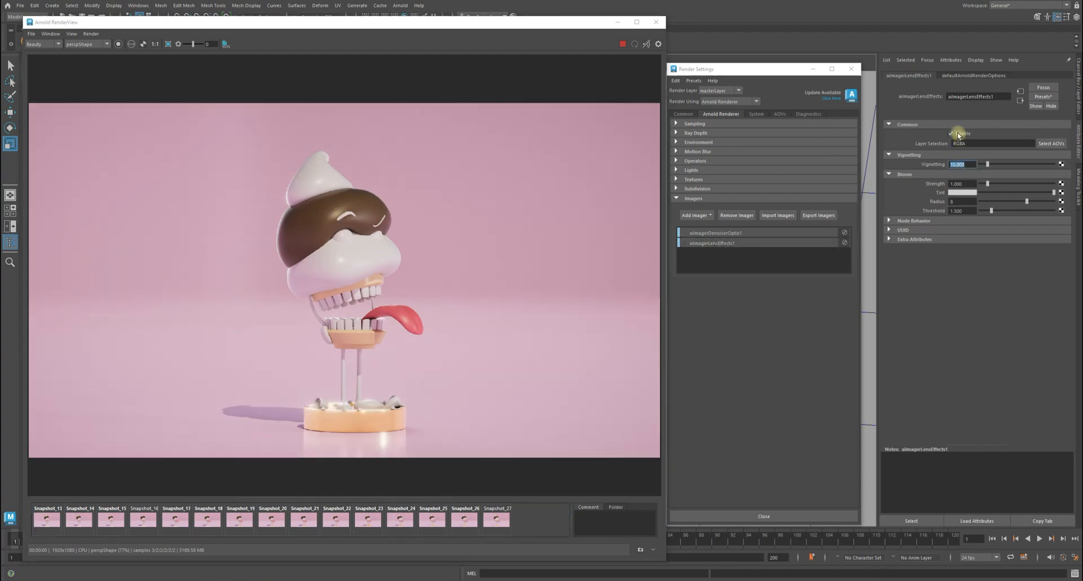
click(957, 135)
click(958, 135)
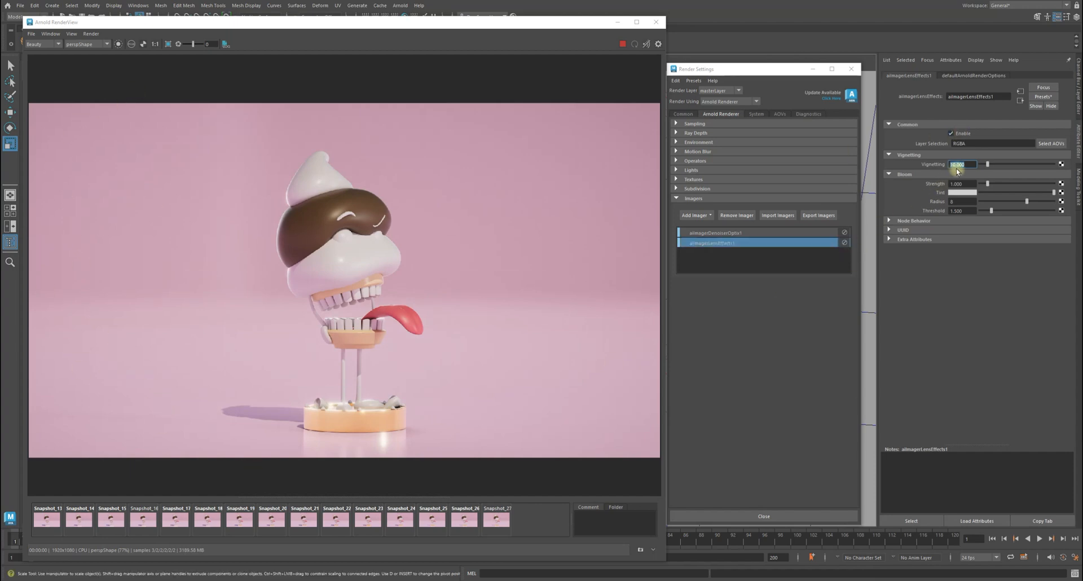
- Try vignetting amounts of 5 and 0, then set the vignetting to 3
text(5)
key(Return)
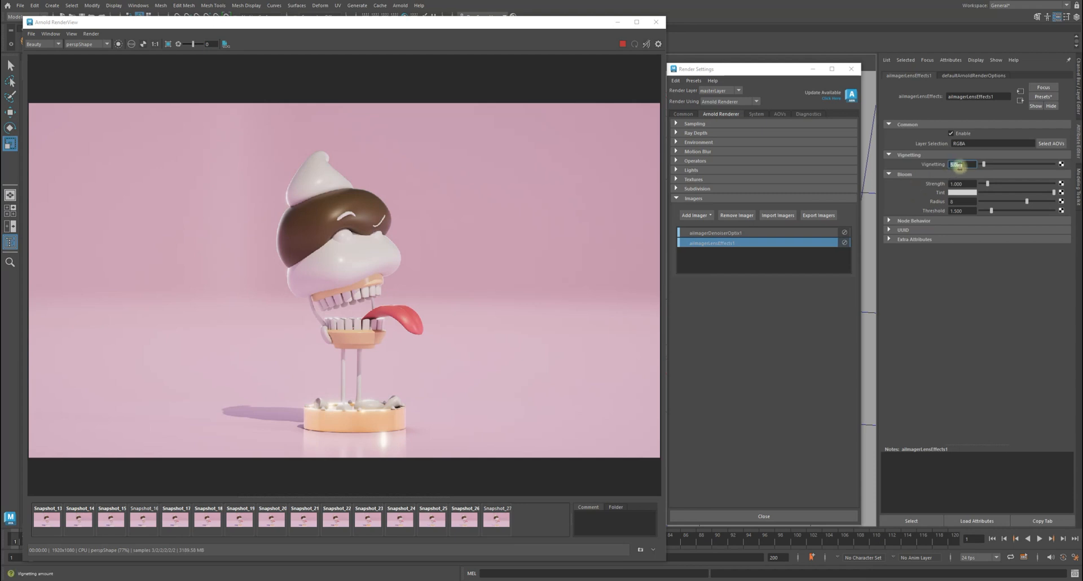
text(0)
key(Return)
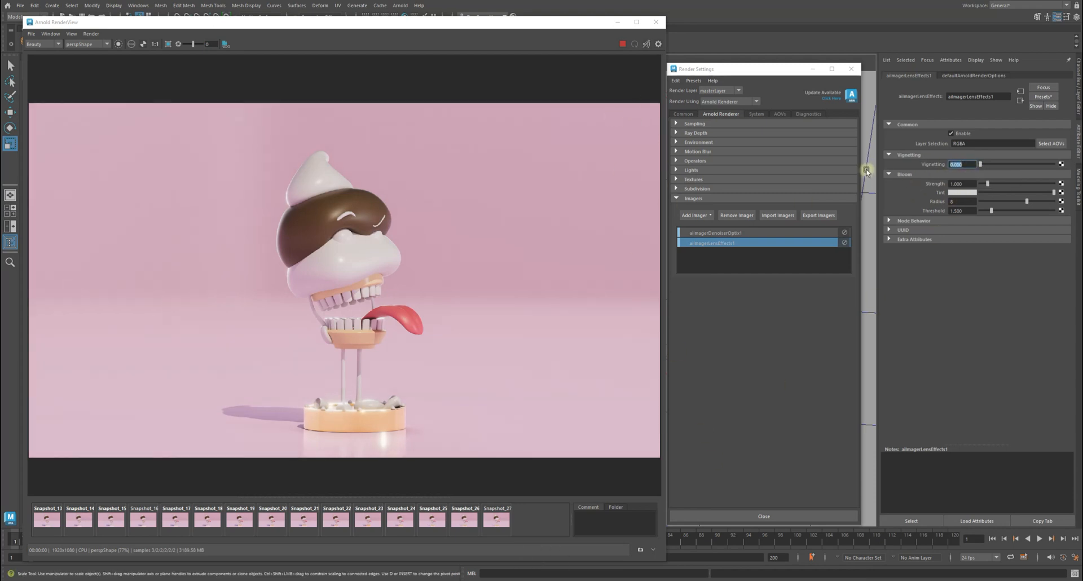
text(1)
key(Return)
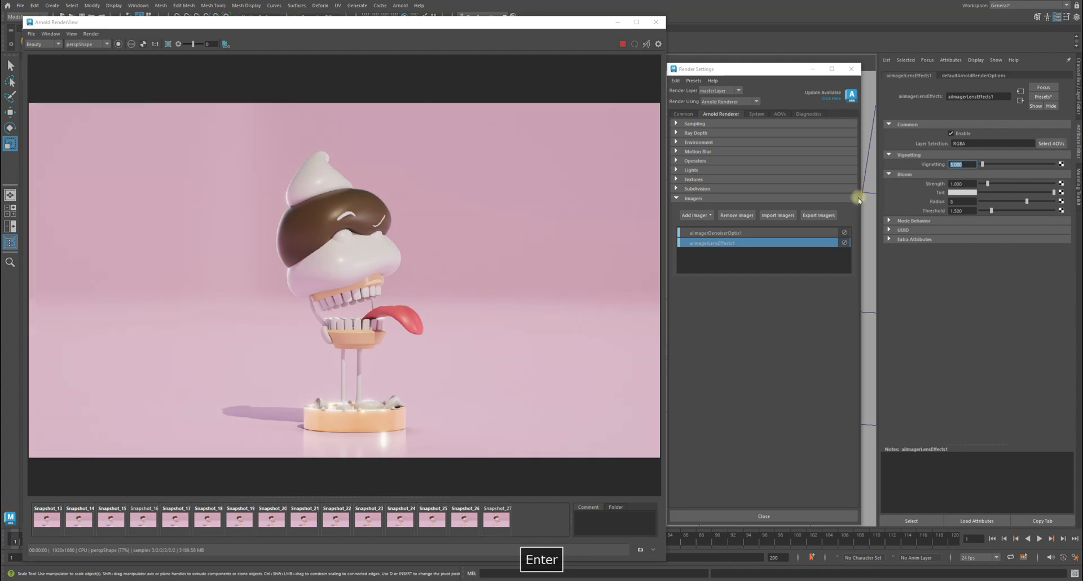
click(157, 44)
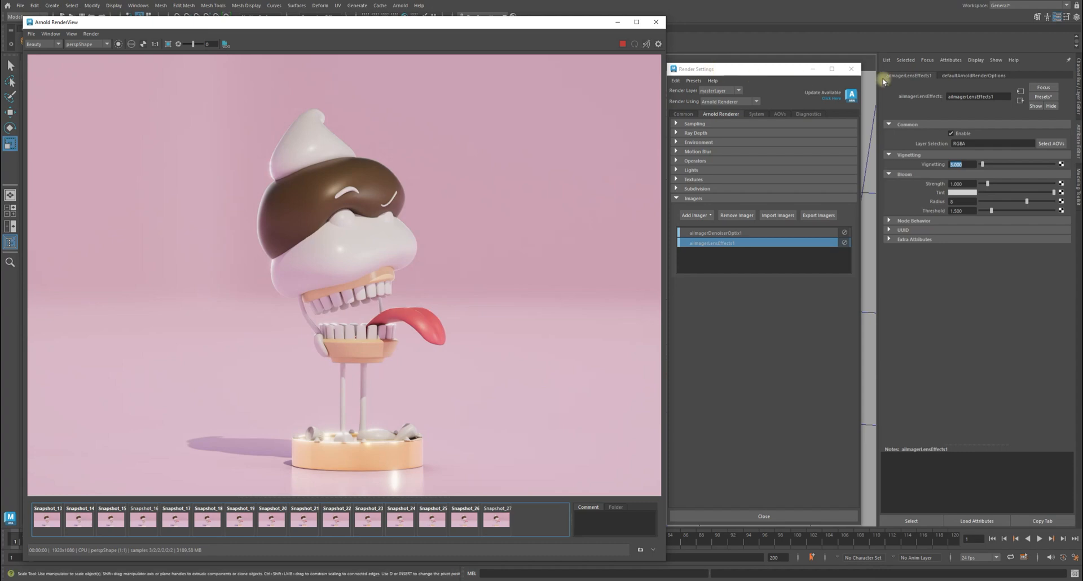
- Close the Render Settings and widen the Arnold RenderView so the full width of the render image is shown
click(851, 69)
drag(669, 65, 902, 65)
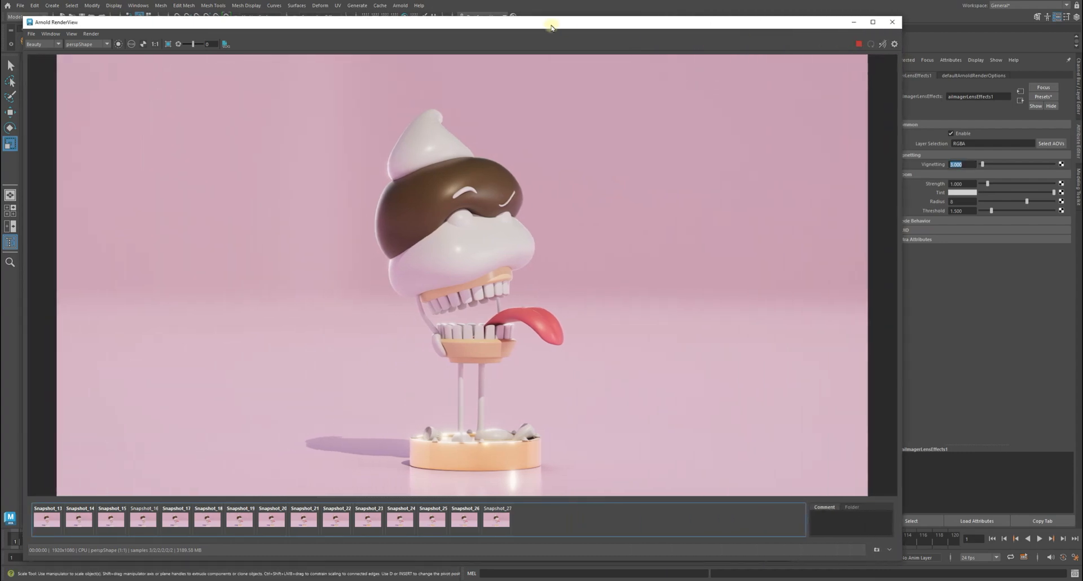
mouse_move(552, 19)
mouse_down()
mouse_move(554, 2)
mouse_move(539, 17)
mouse_move(553, 24)
mouse_up()
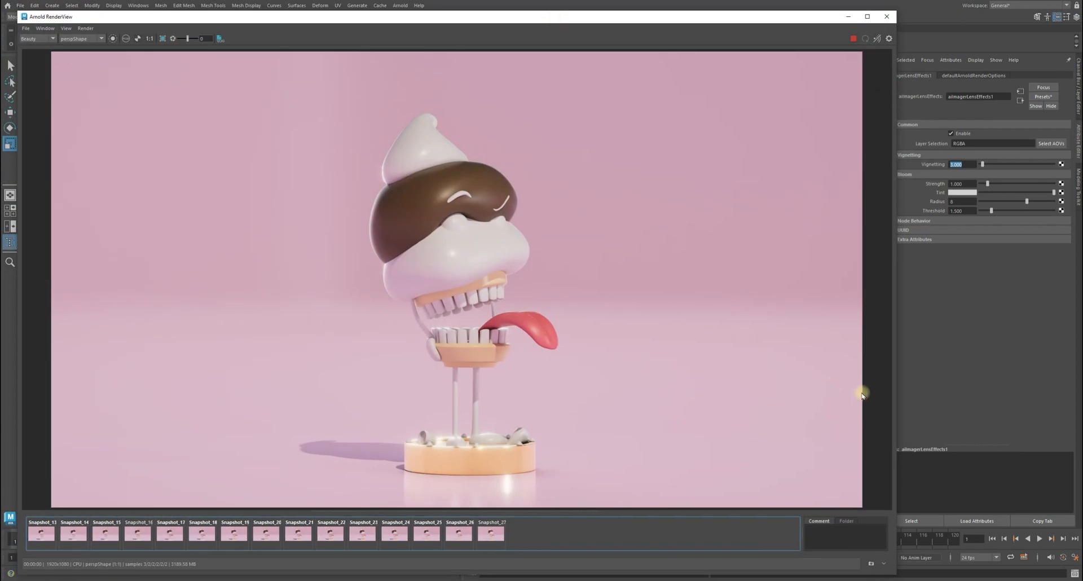
- Toggle the lens effects imager off and on to compare the render with and without bloom and vignetting
click(966, 135)
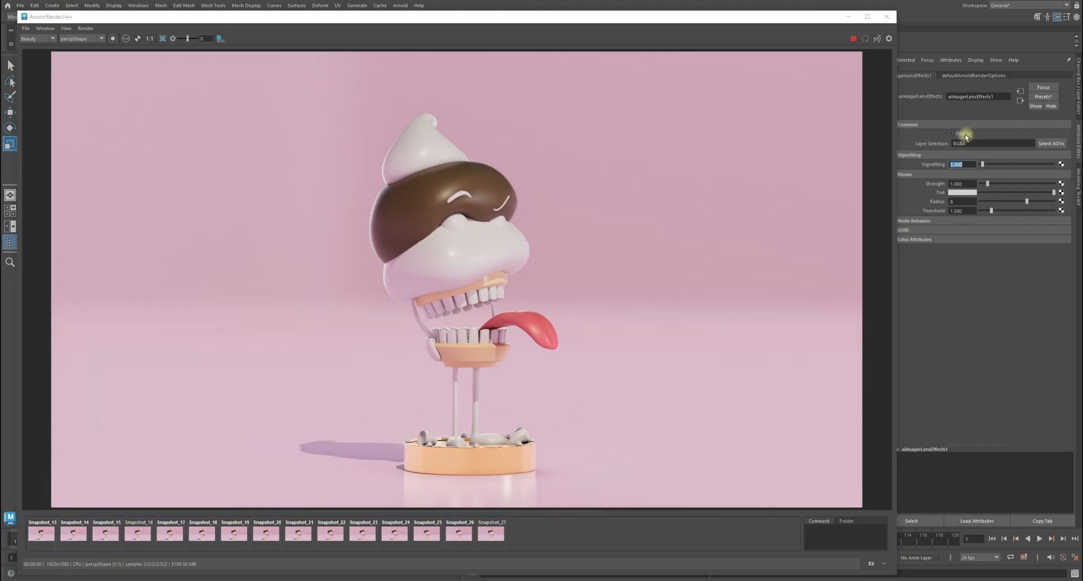
click(966, 135)
click(965, 136)
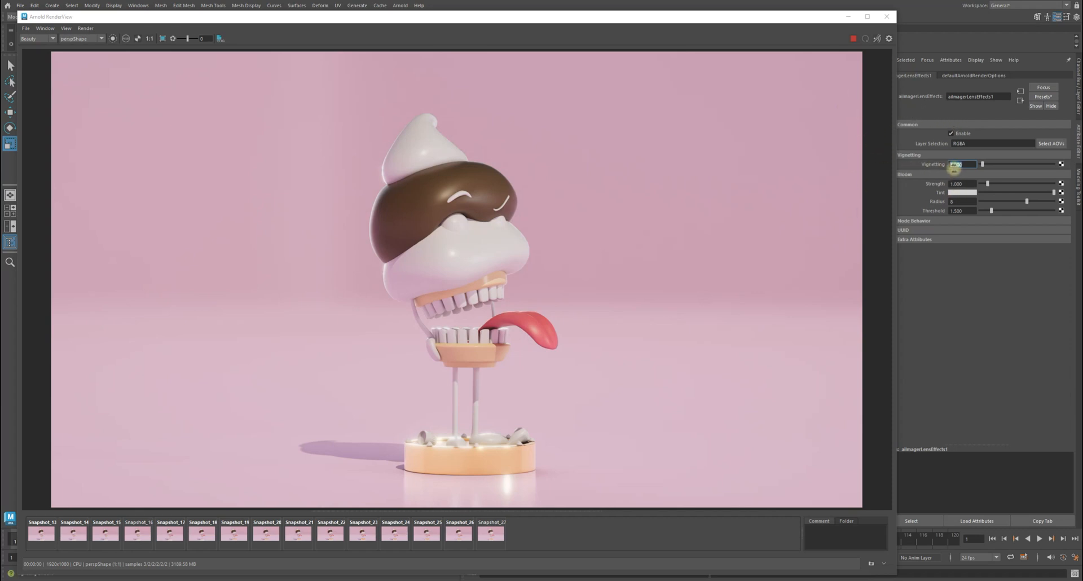
- Try vignetting amounts of 0 and 5 on the lens effects imager, and return the vignetting to 3
text(0)
key(Return)
key(5)
key(Return)
text(3)
key(Return)
- Move the render view out of the way, save the scene as an incremental version, and clear the selection
drag(380, 21, 1082, 39)
drag(564, 129, 412, 20)
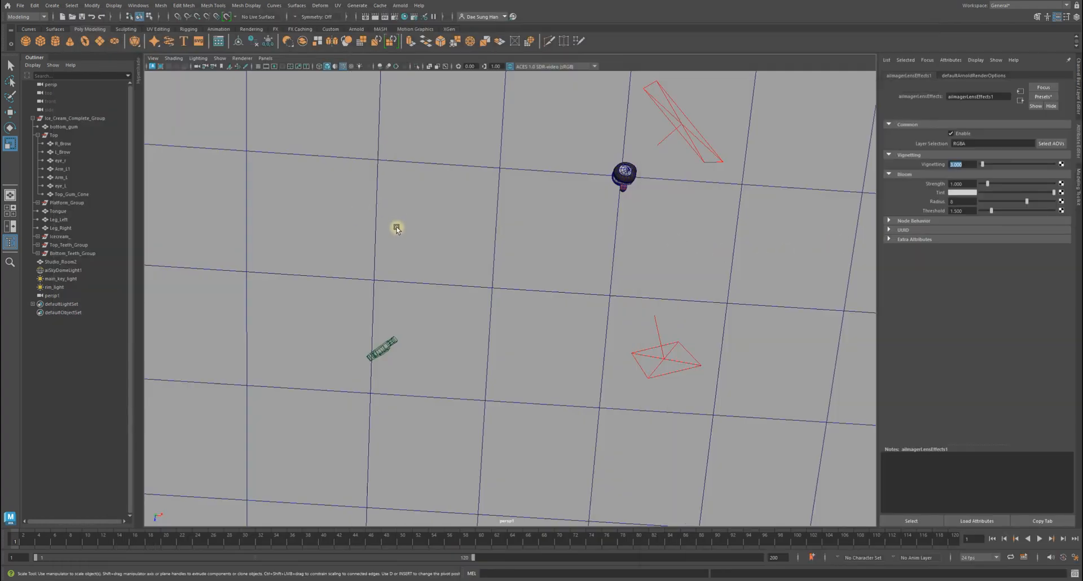
click(379, 209)
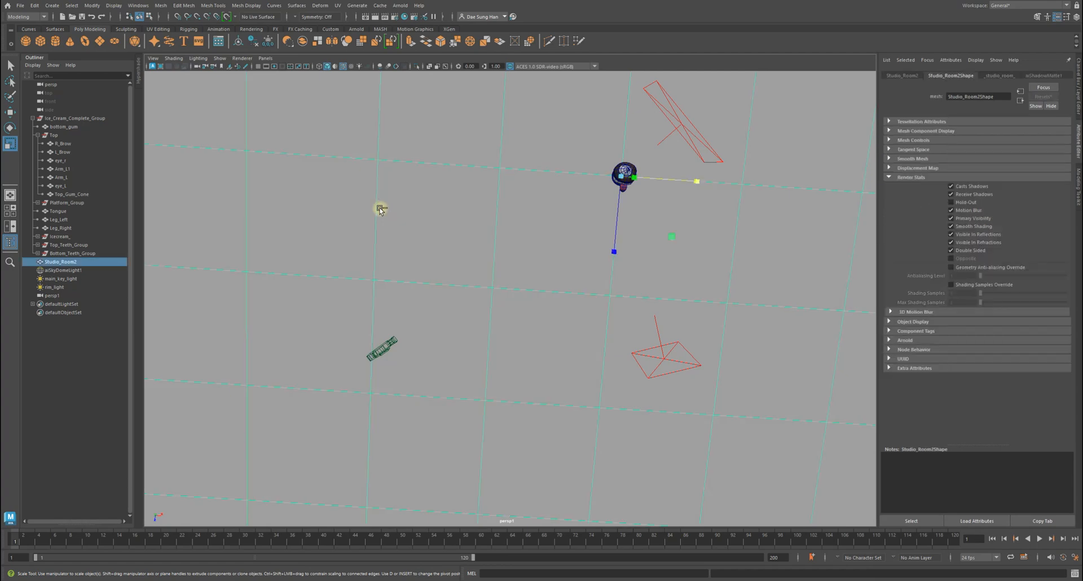
key(ctrl+alt+s)
click(72, 380)
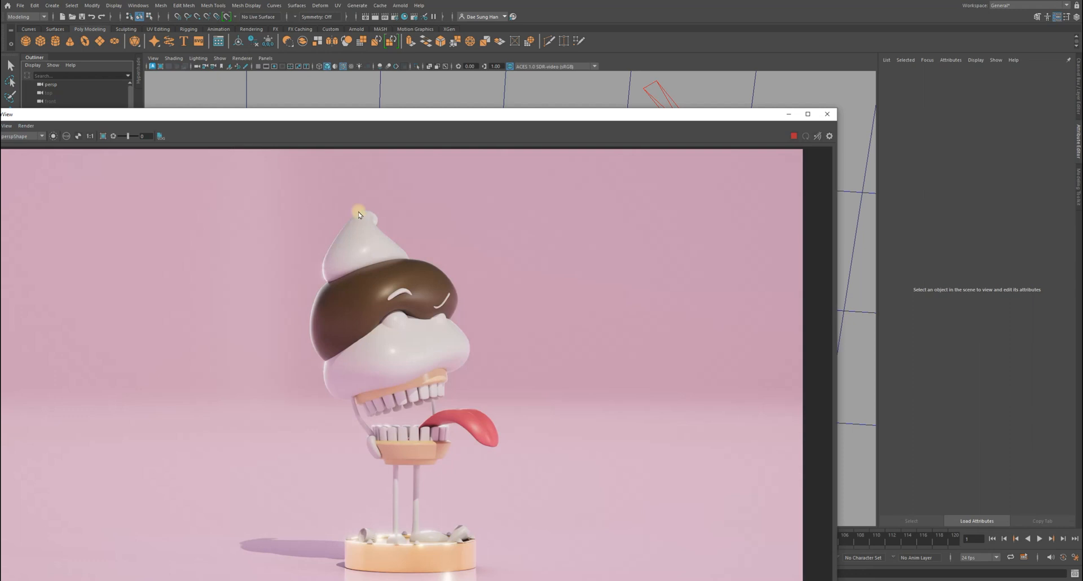
- Bring the Arnold RenderView back over the viewport to review the ice cream character's render
drag(444, 110, 427, 225)
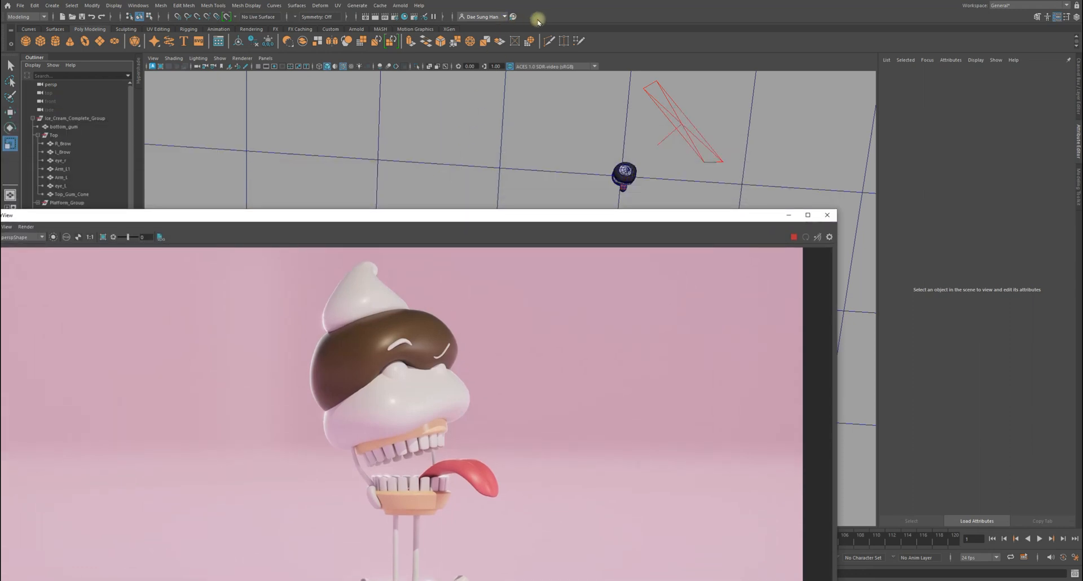
drag(477, 220, 573, 89)
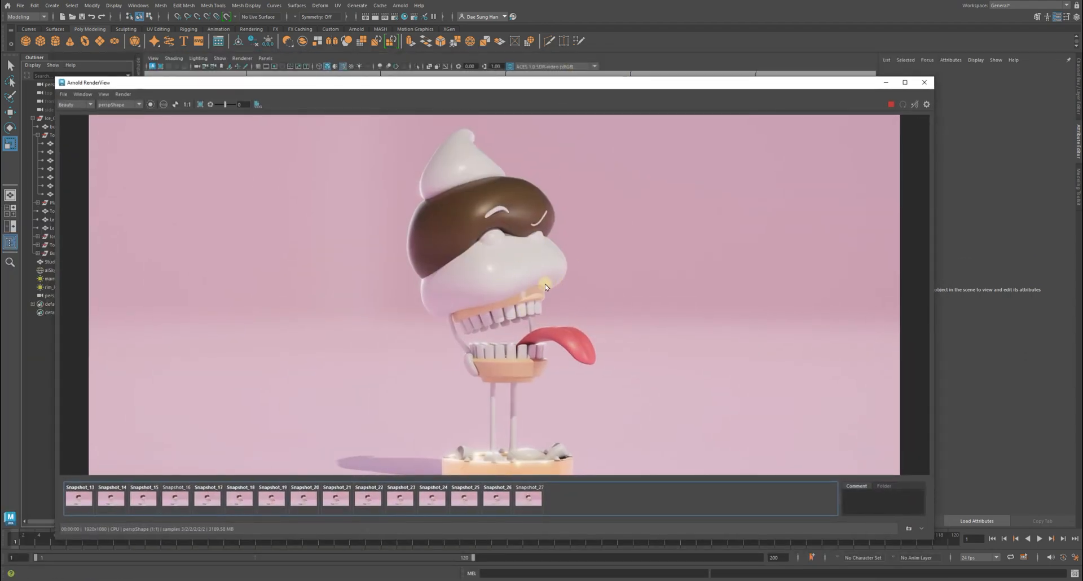